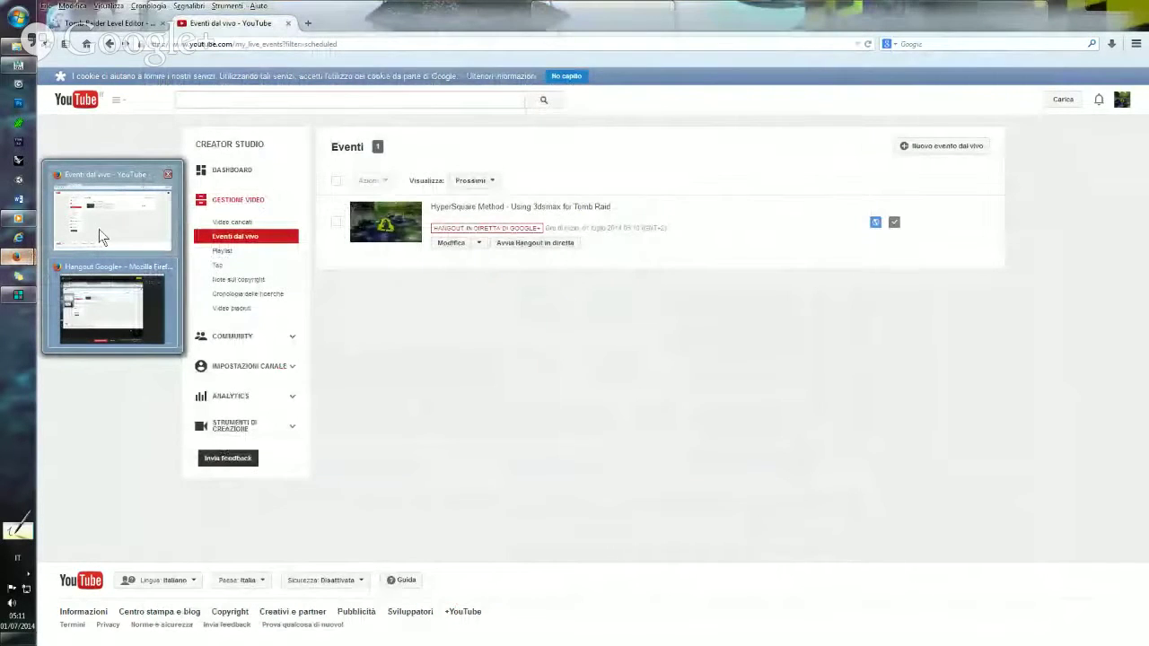
# In Firefox, open the scheduled 'HyperSquare Method - Using 3dsmax for Tomb Raider Levels - 10' stream page.
pyautogui.click(99, 231)
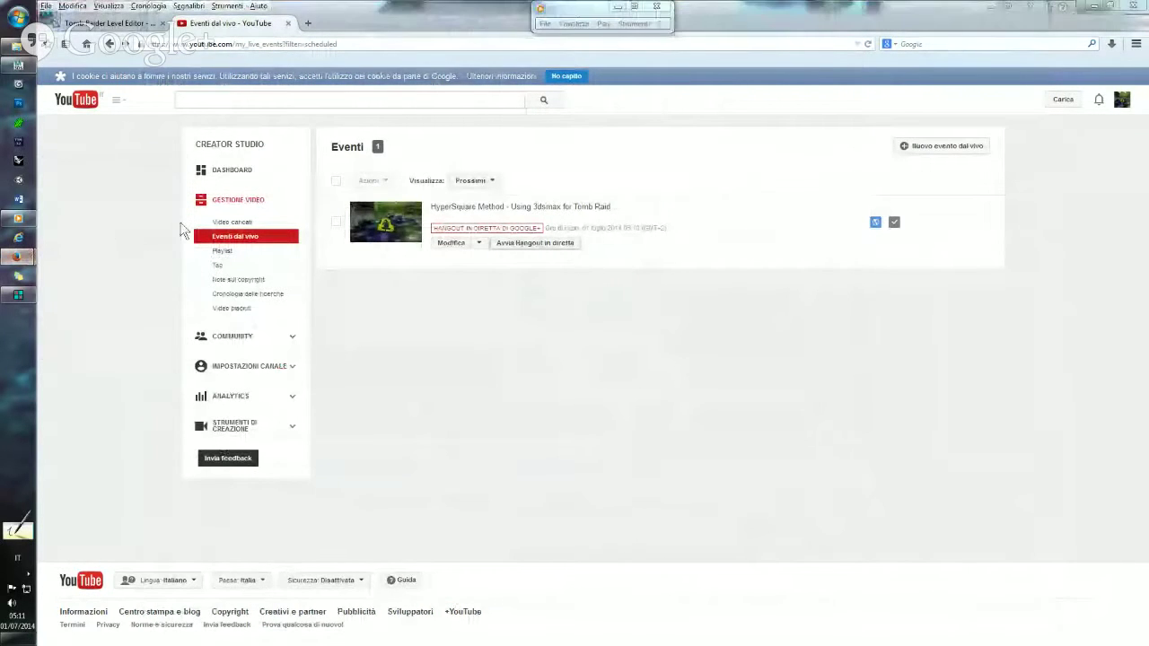
pyautogui.click(399, 230)
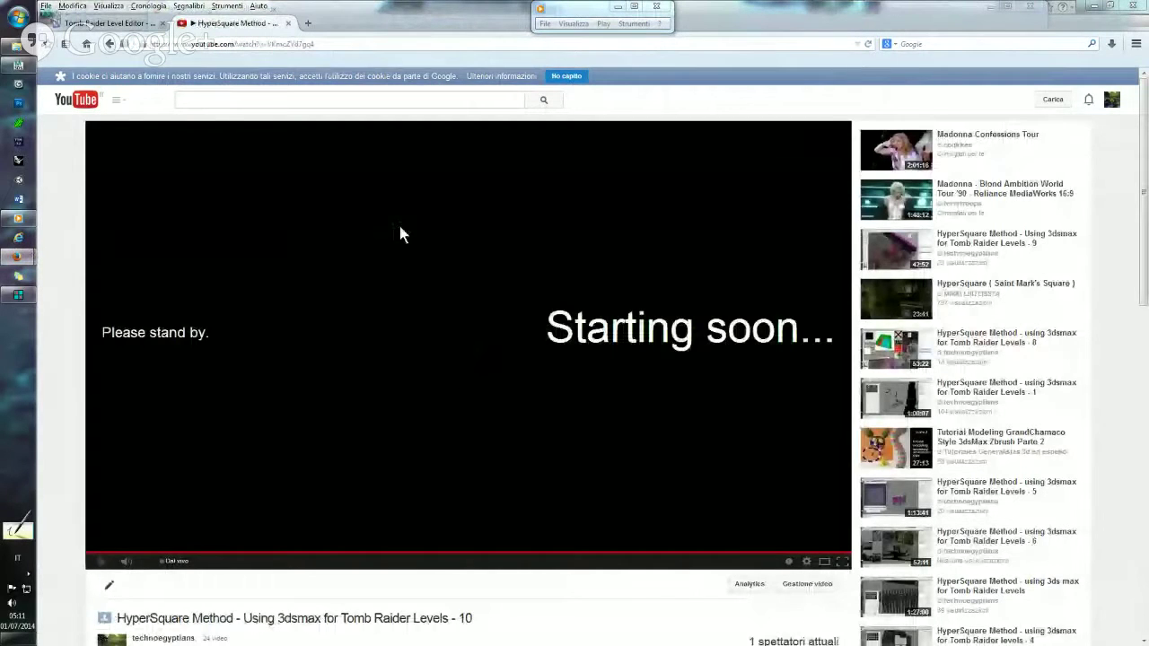
pyautogui.scroll(-2, 345, 322)
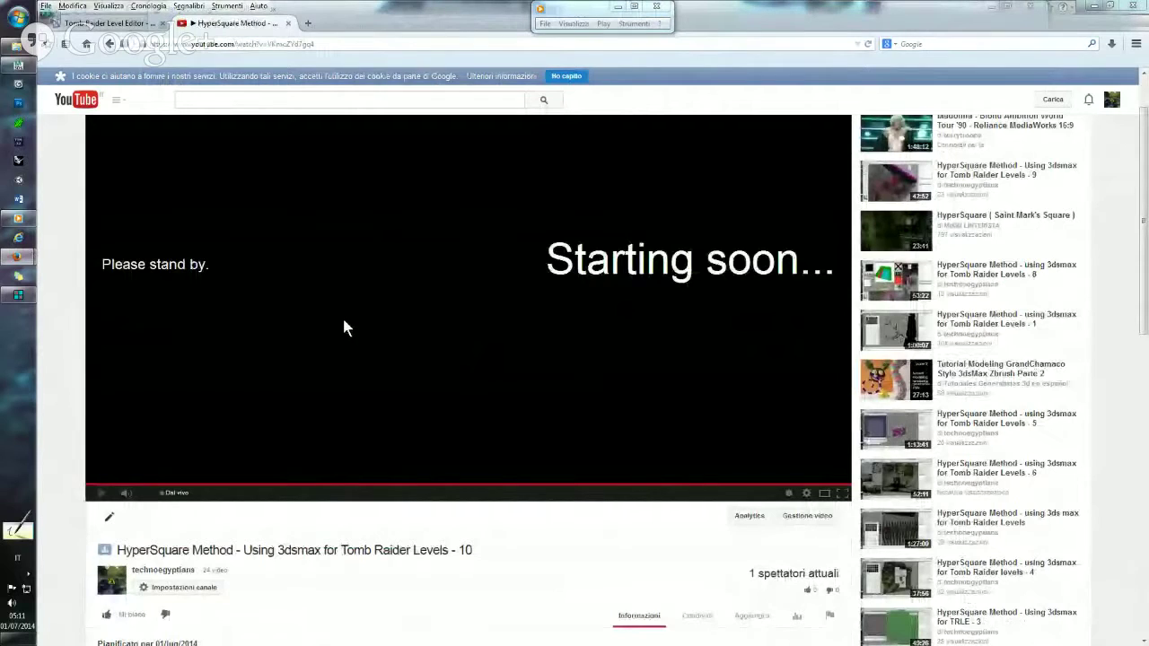
pyautogui.scroll(2, 318, 238)
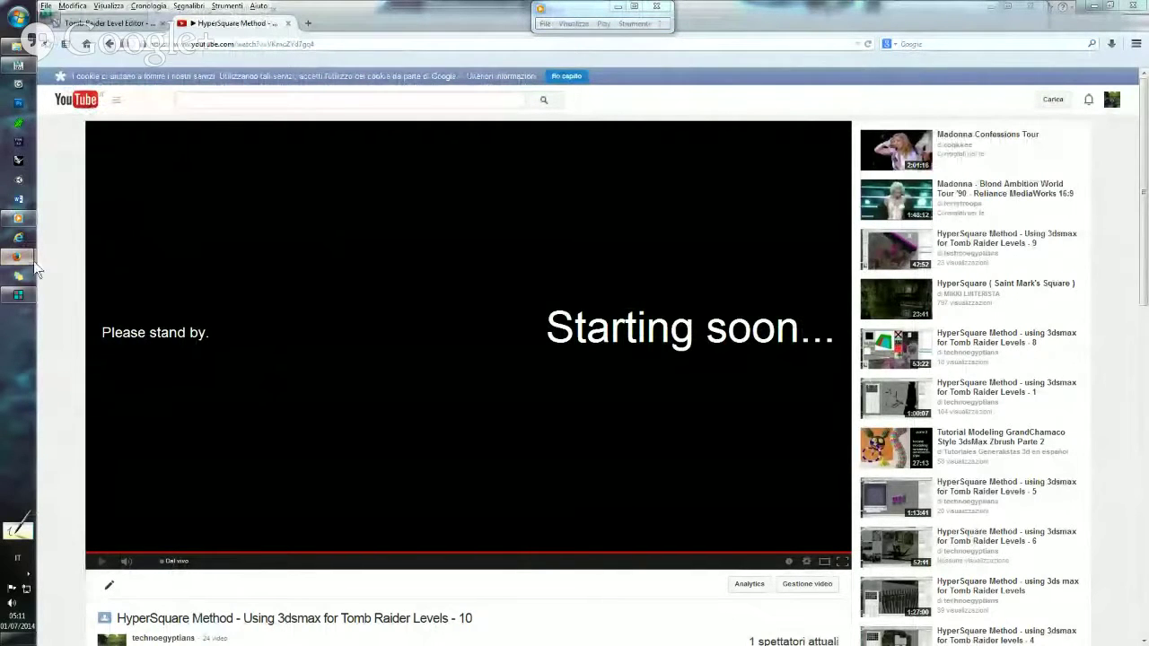
# Check the Hangout broadcast, minimise it, and bring the NGLE level editor back to the front.
pyautogui.click(27, 300)
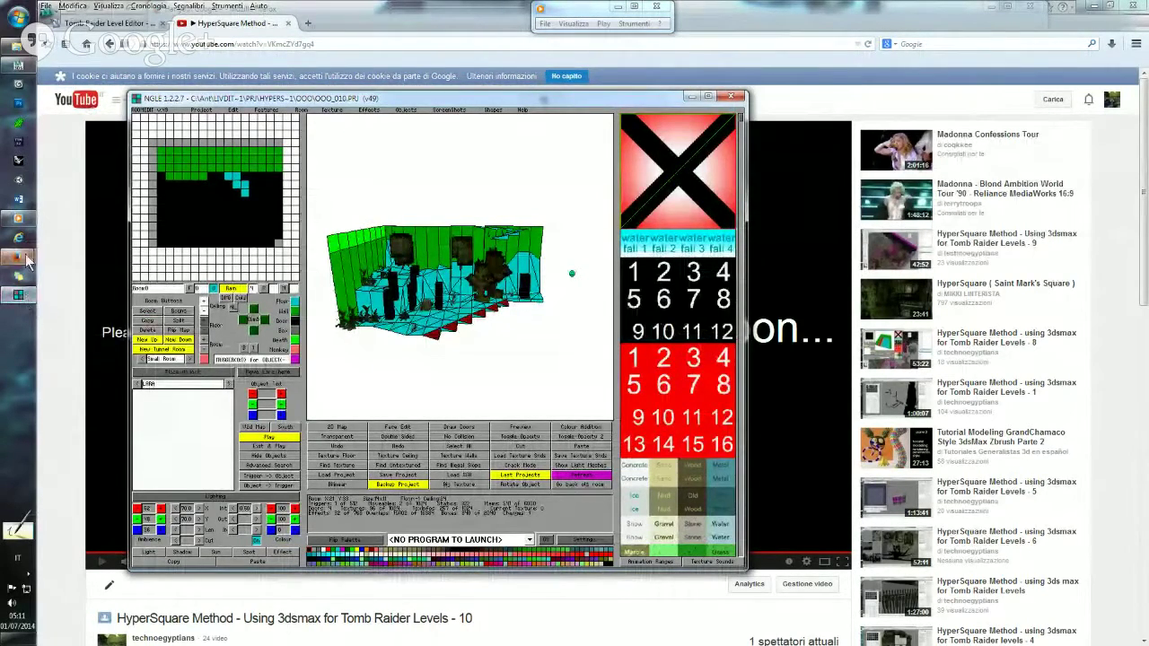
pyautogui.moveTo(18, 256)
pyautogui.click(148, 298)
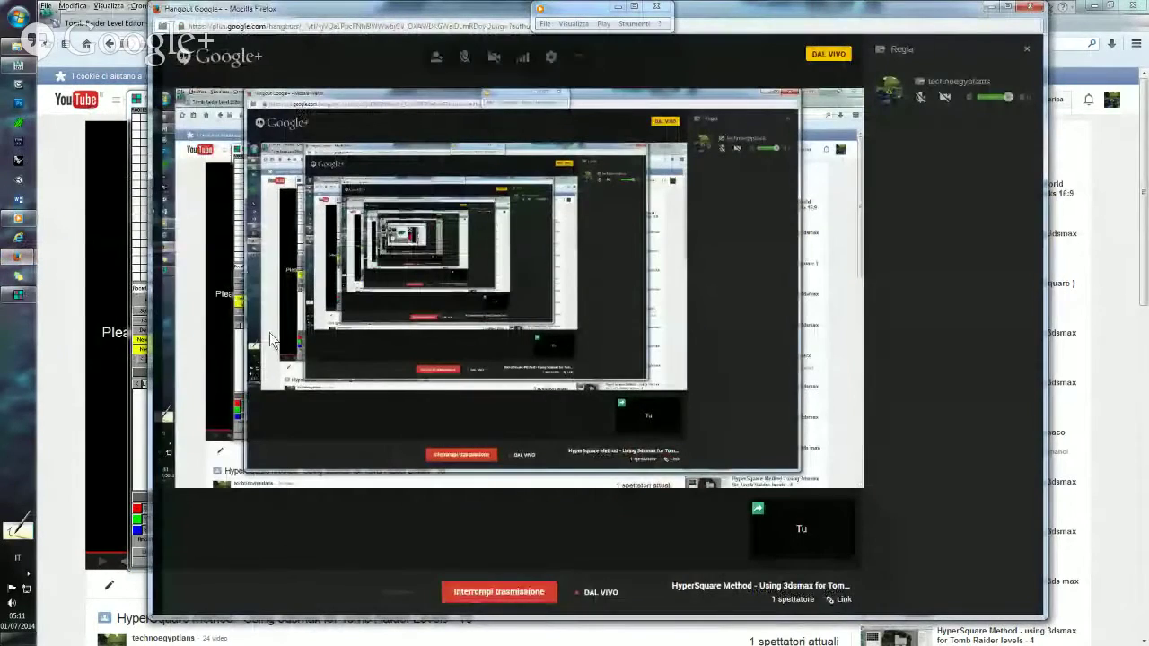
pyautogui.click(52, 306)
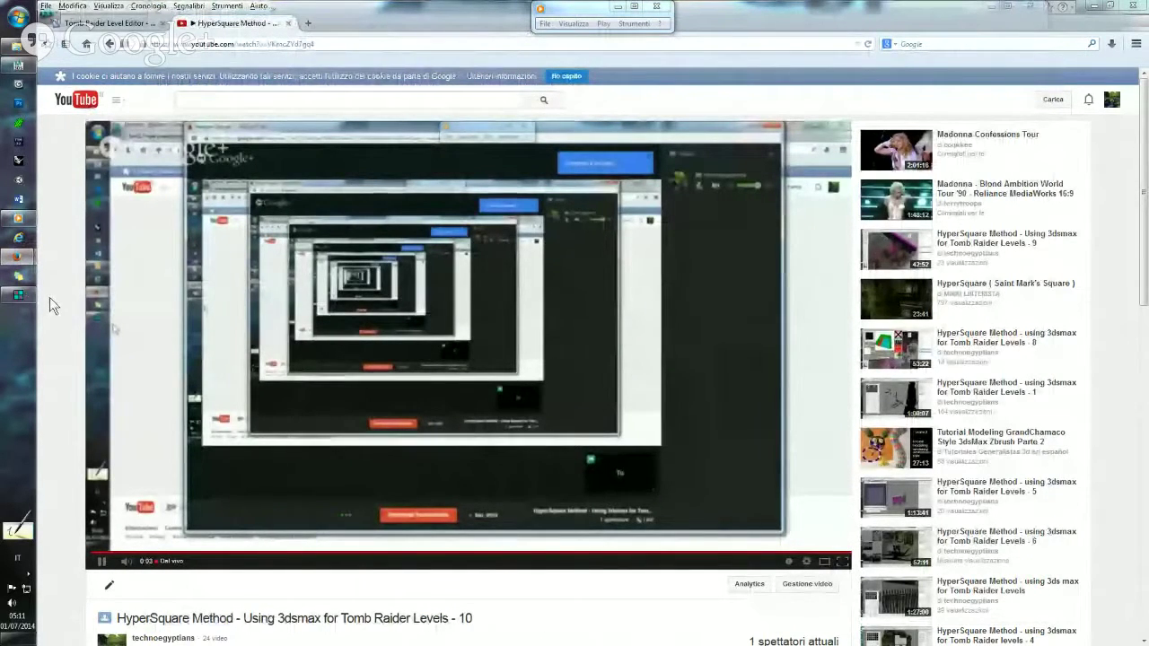
pyautogui.click(30, 297)
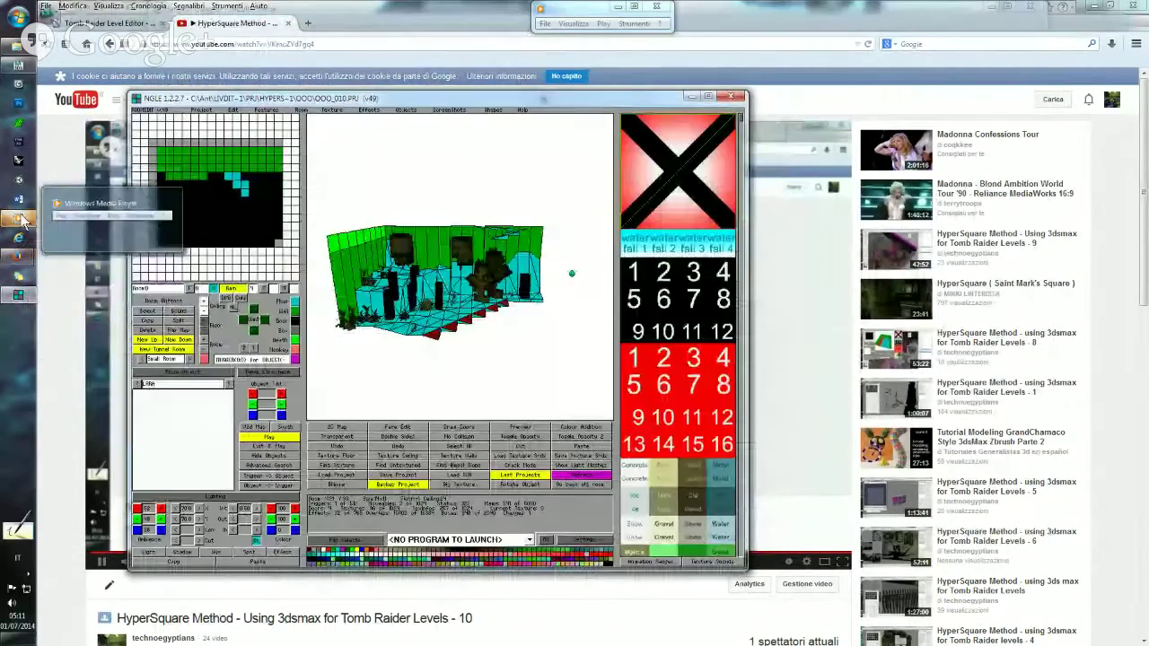
pyautogui.moveTo(18, 218)
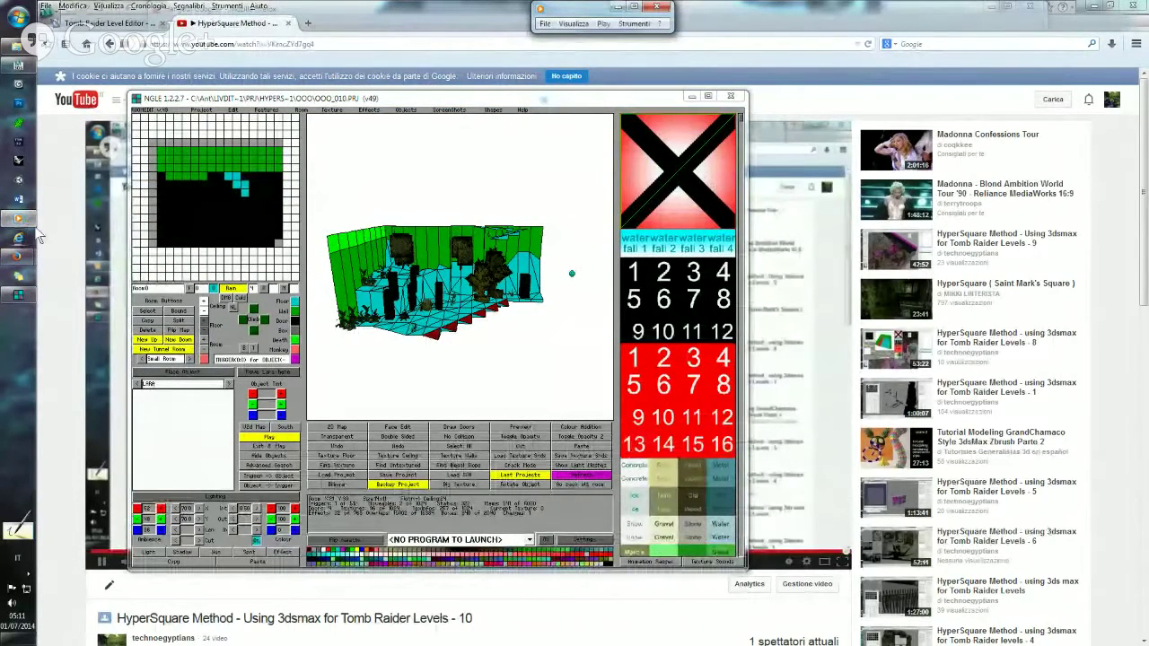
# Put NGLE over 3ds Max and orbit and zoom to a close side-on view of the room.
pyautogui.click(20, 67)
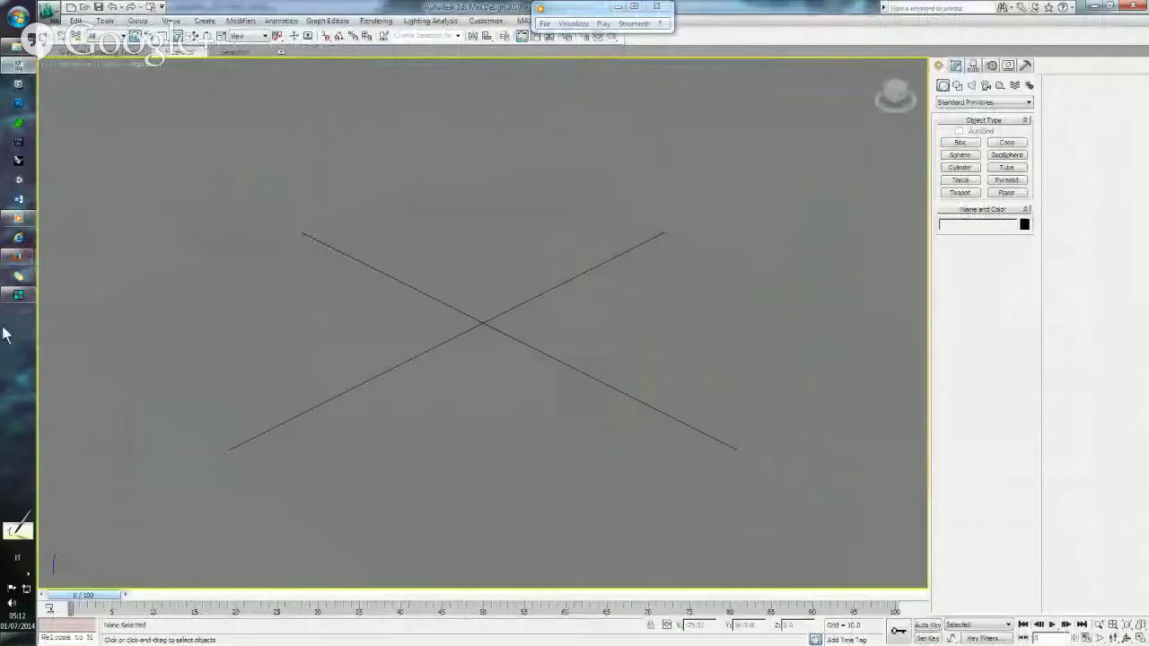
pyautogui.click(18, 295)
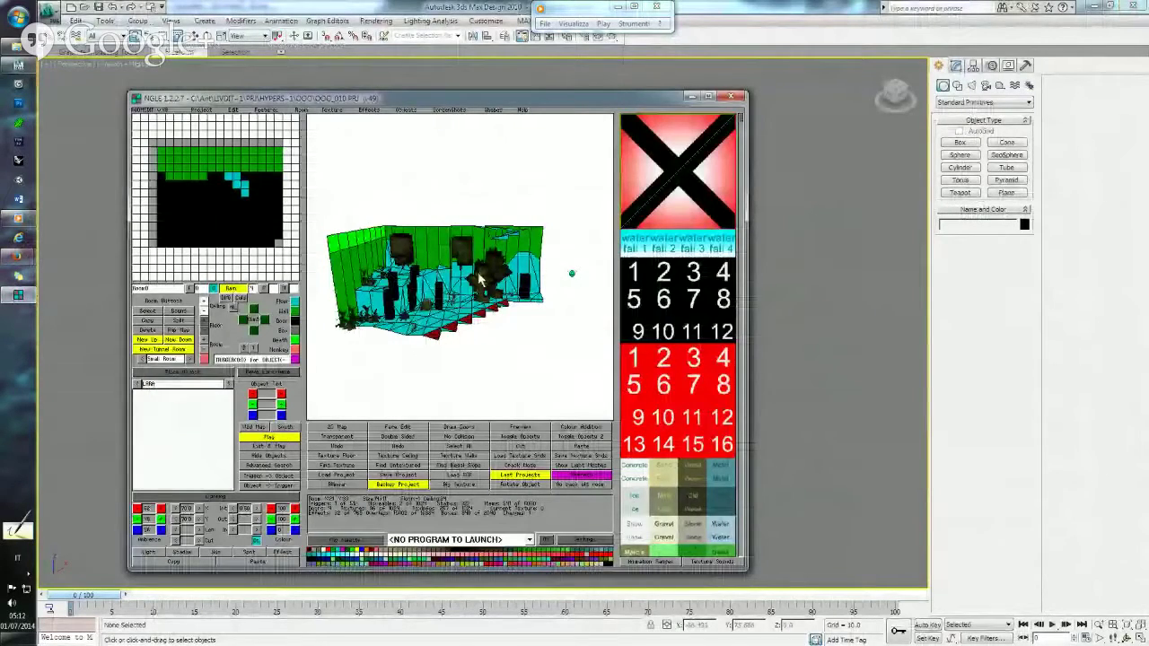
pyautogui.moveTo(482, 275); pyautogui.dragTo(487, 307, button='right')
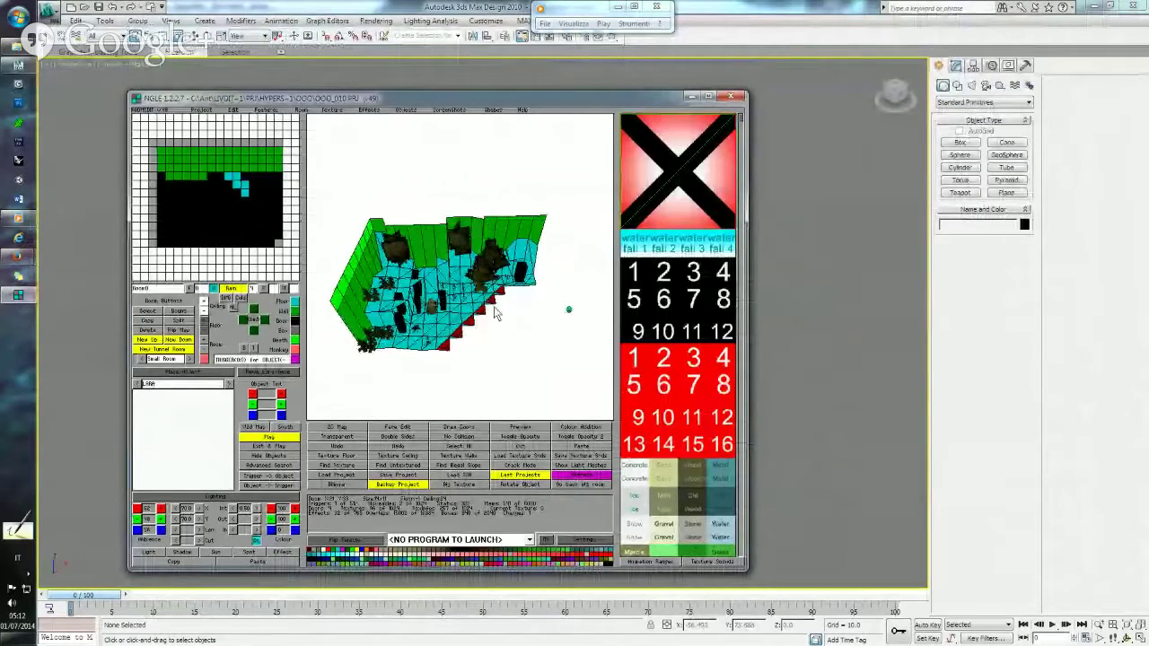
pyautogui.keyDown('ctrl'); pyautogui.moveTo(490, 305); pyautogui.dragTo(491, 350, button='right'); pyautogui.keyUp('ctrl')
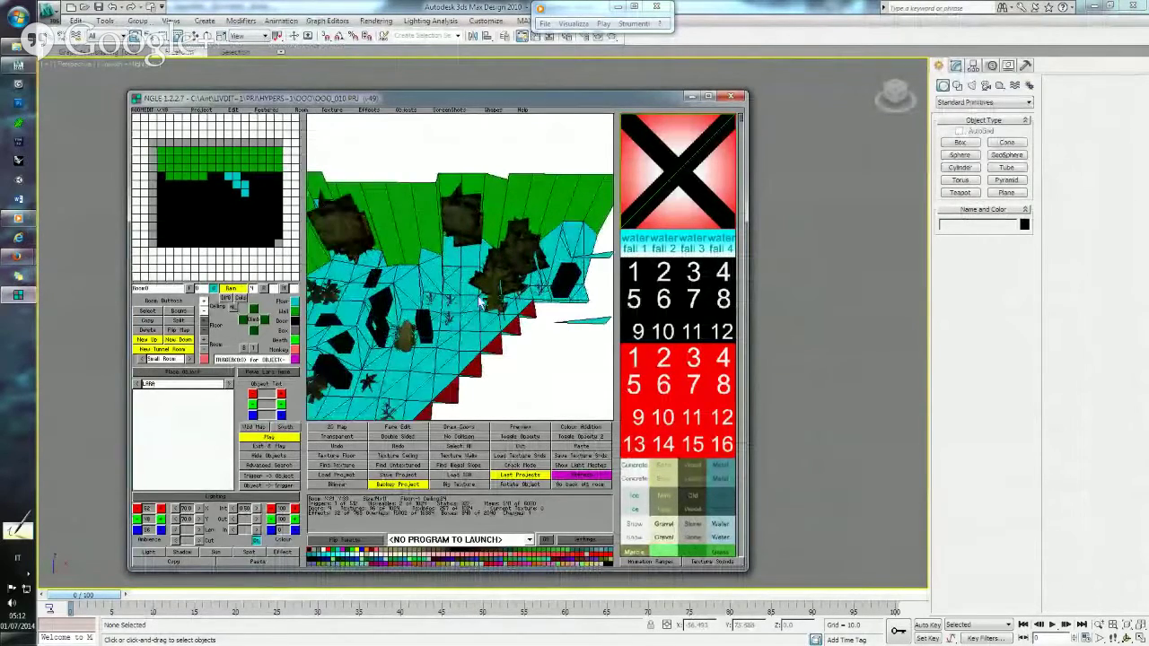
pyautogui.moveTo(483, 304)
pyautogui.mouseDown(button='right')
pyautogui.moveTo(409, 310)
pyautogui.moveTo(427, 332)
pyautogui.moveTo(413, 334)
pyautogui.mouseUp(button='right')
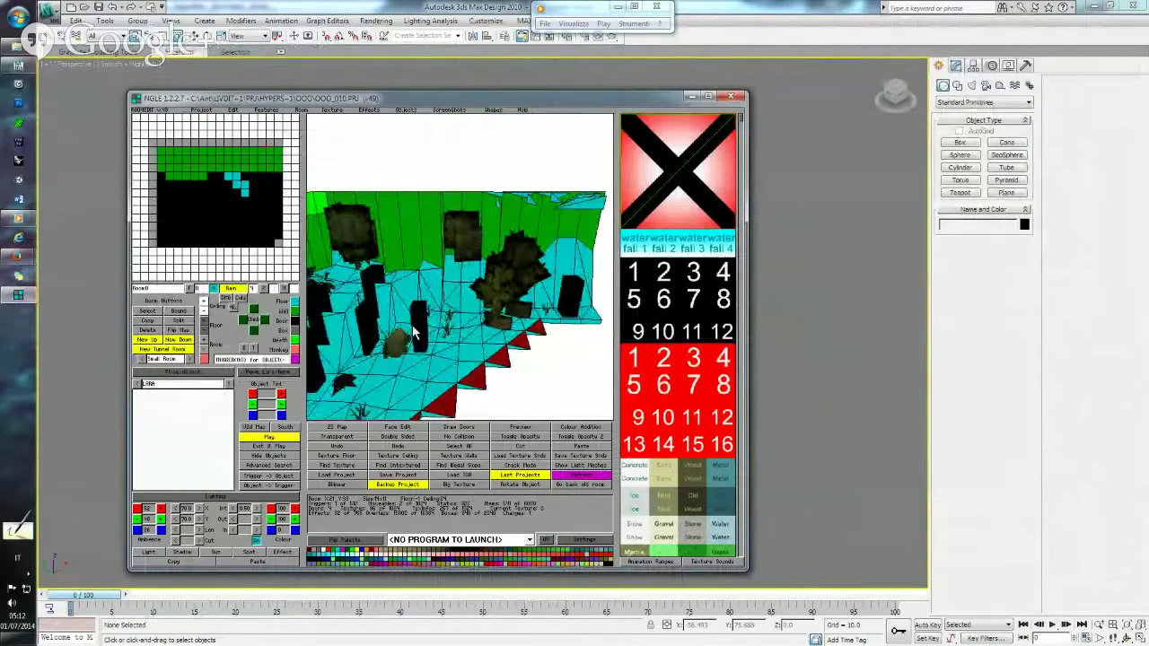
# Select the floor object, the central pillar and the back-wall plant, then mark a map block.
pyautogui.click(401, 343)
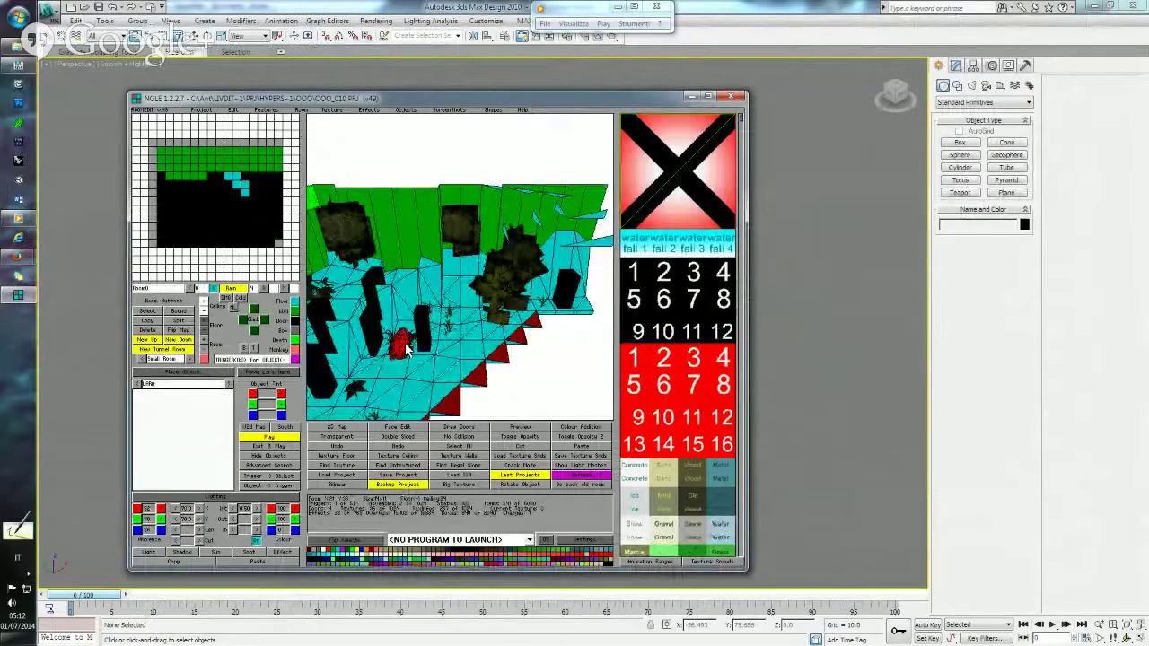
pyautogui.click(557, 377)
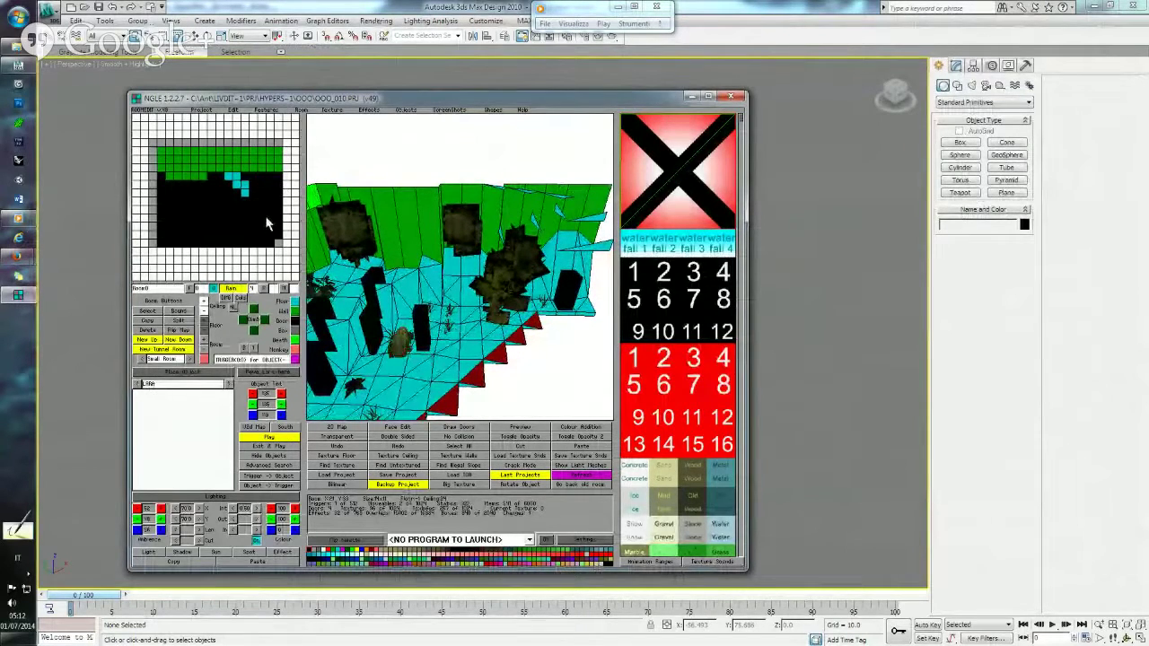
pyautogui.moveTo(437, 295); pyautogui.dragTo(422, 325, button='right')
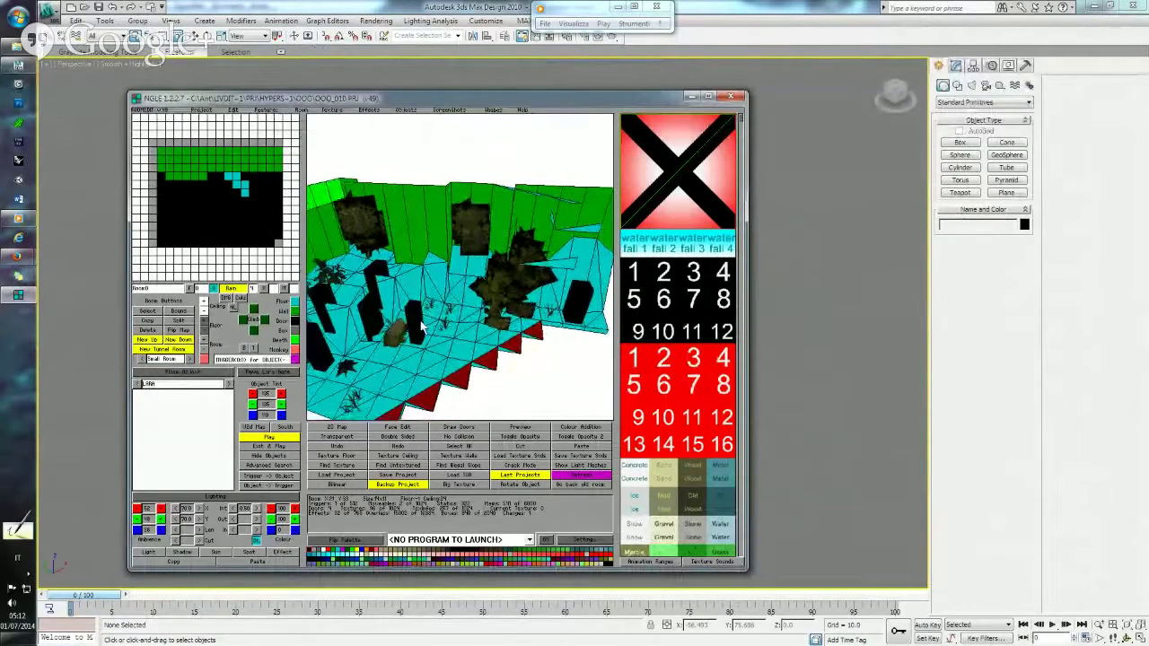
pyautogui.click(420, 325)
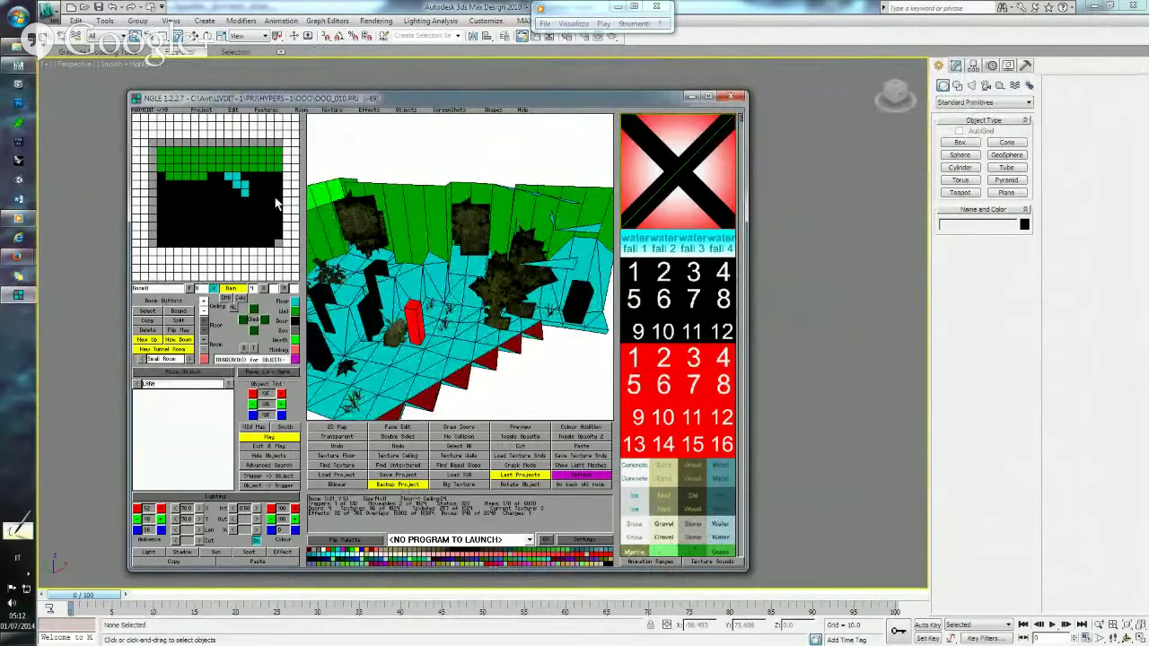
pyautogui.click(492, 304)
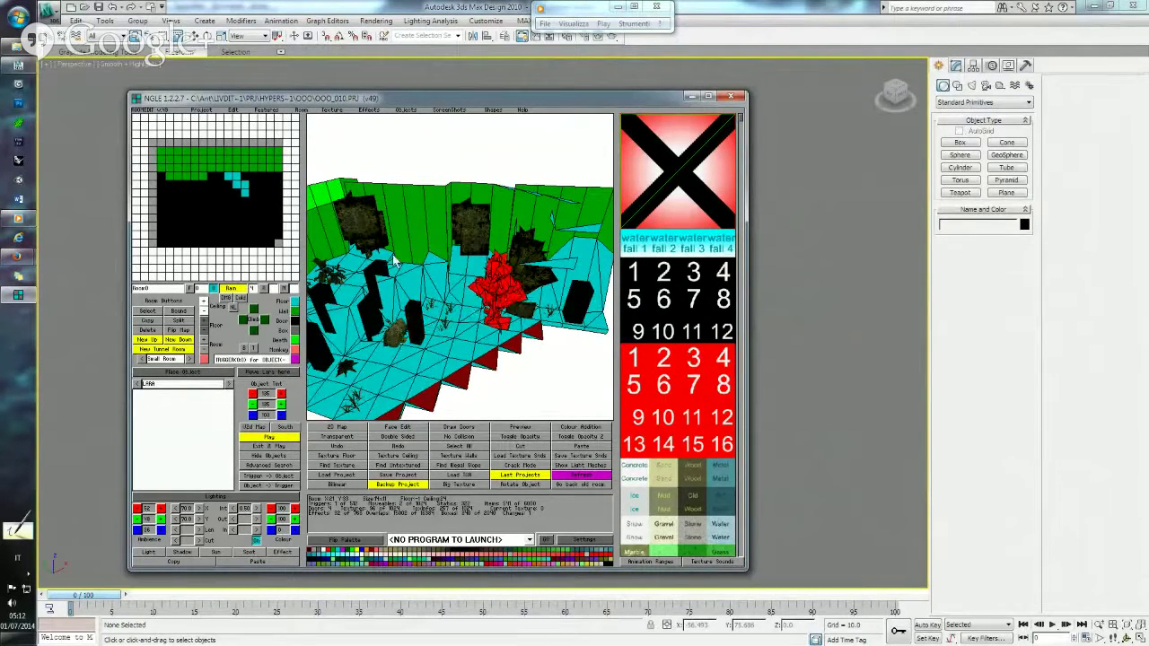
pyautogui.click(278, 187)
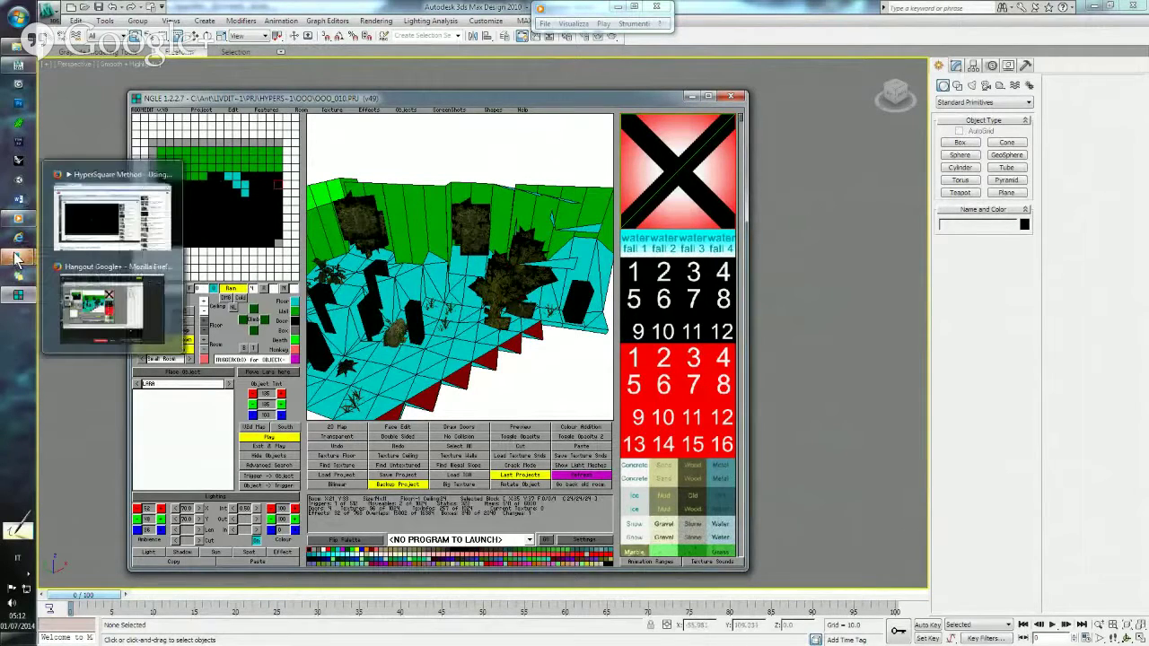
pyautogui.moveTo(18, 257)
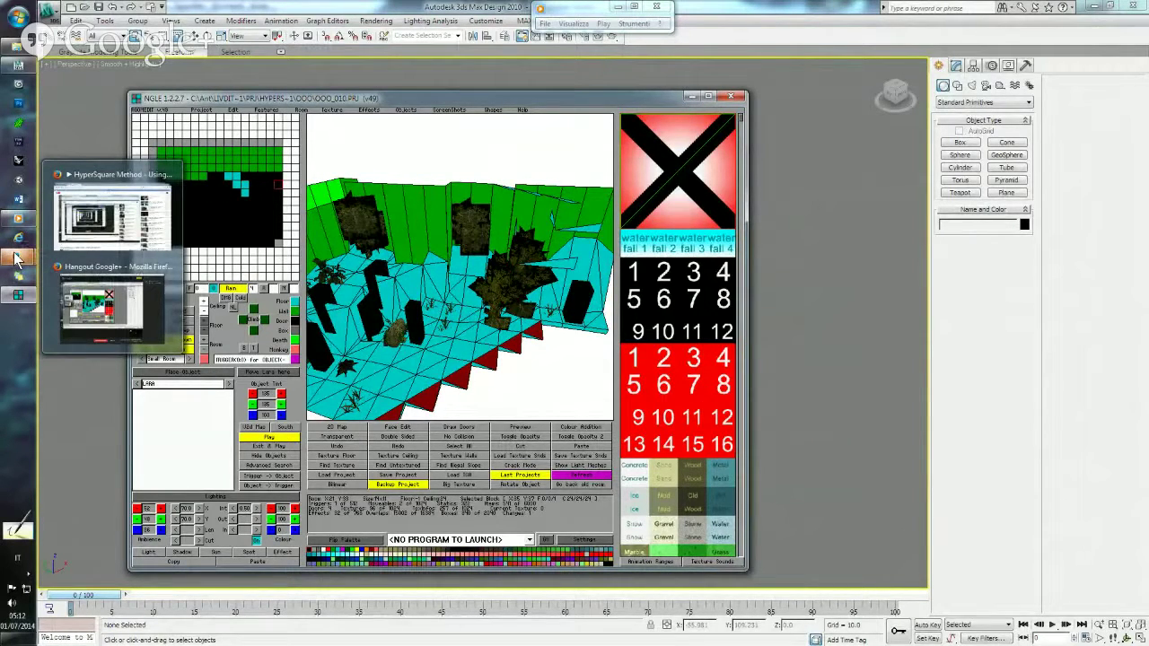
pyautogui.click(110, 214)
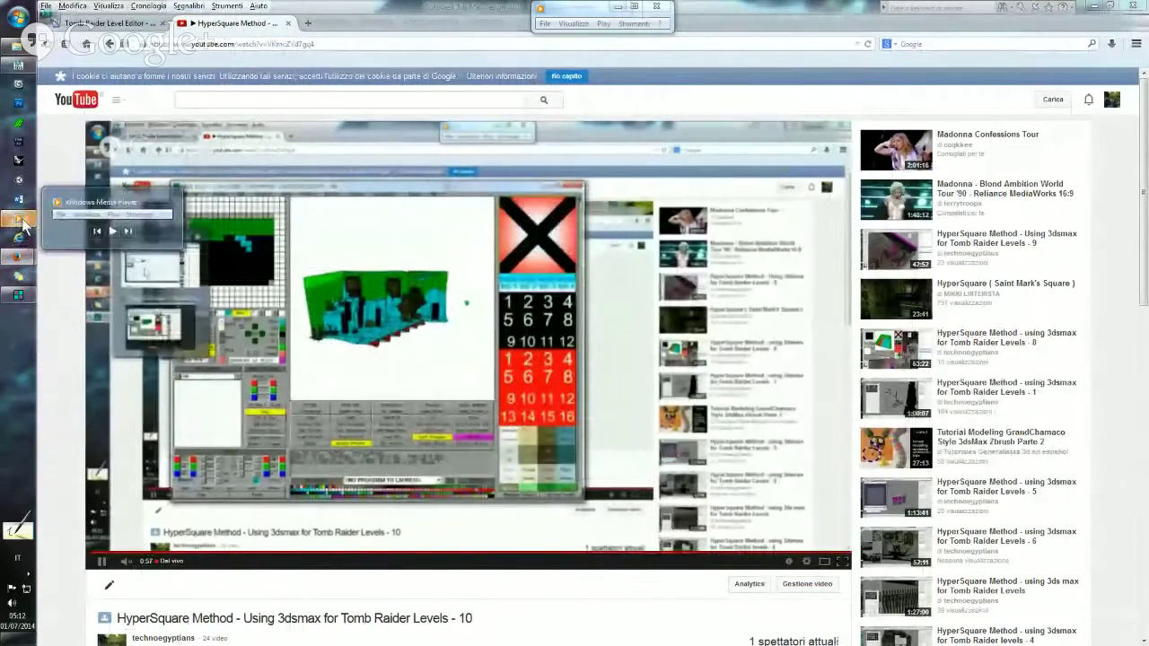
pyautogui.moveTo(18, 294)
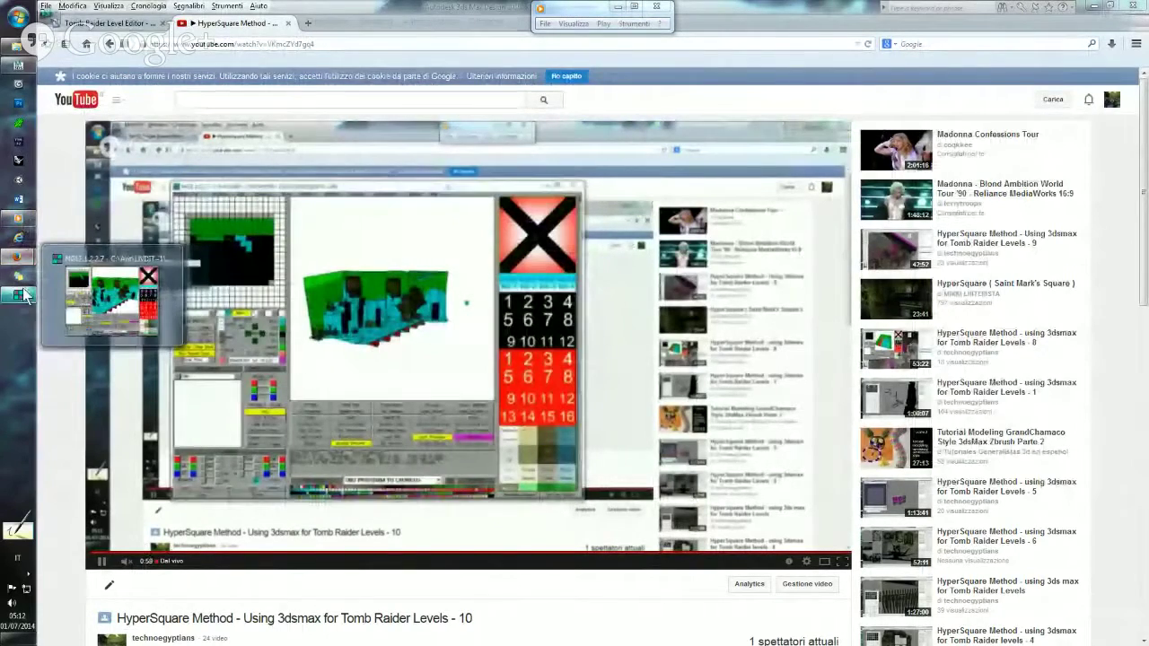
pyautogui.click(22, 298)
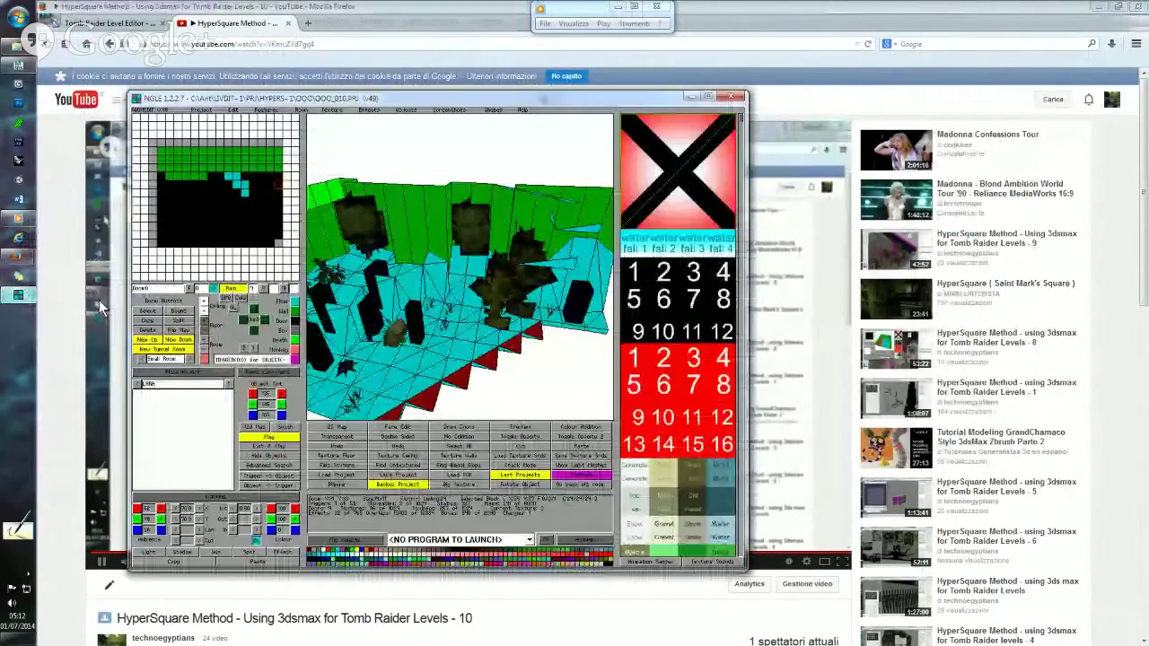
pyautogui.click(22, 68)
# Rotate the room view and add rooms to the room list while switching between them.
pyautogui.click(18, 298)
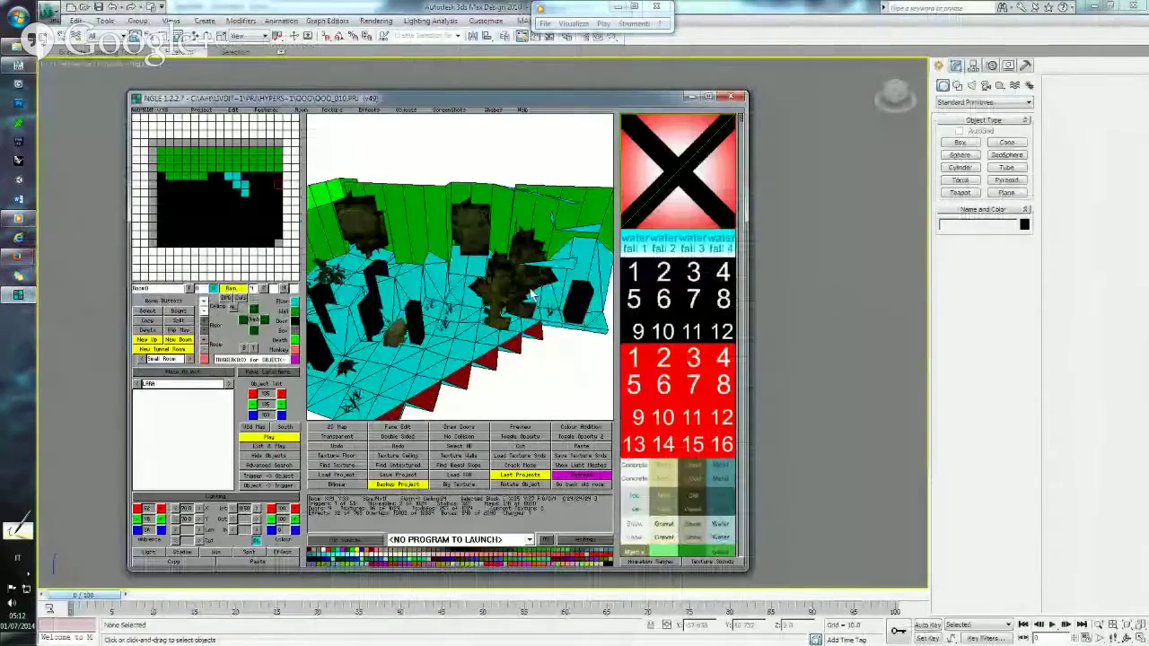
pyautogui.moveTo(496, 292)
pyautogui.mouseDown(button='right')
pyautogui.moveTo(396, 260)
pyautogui.moveTo(393, 269)
pyautogui.mouseUp(button='right')
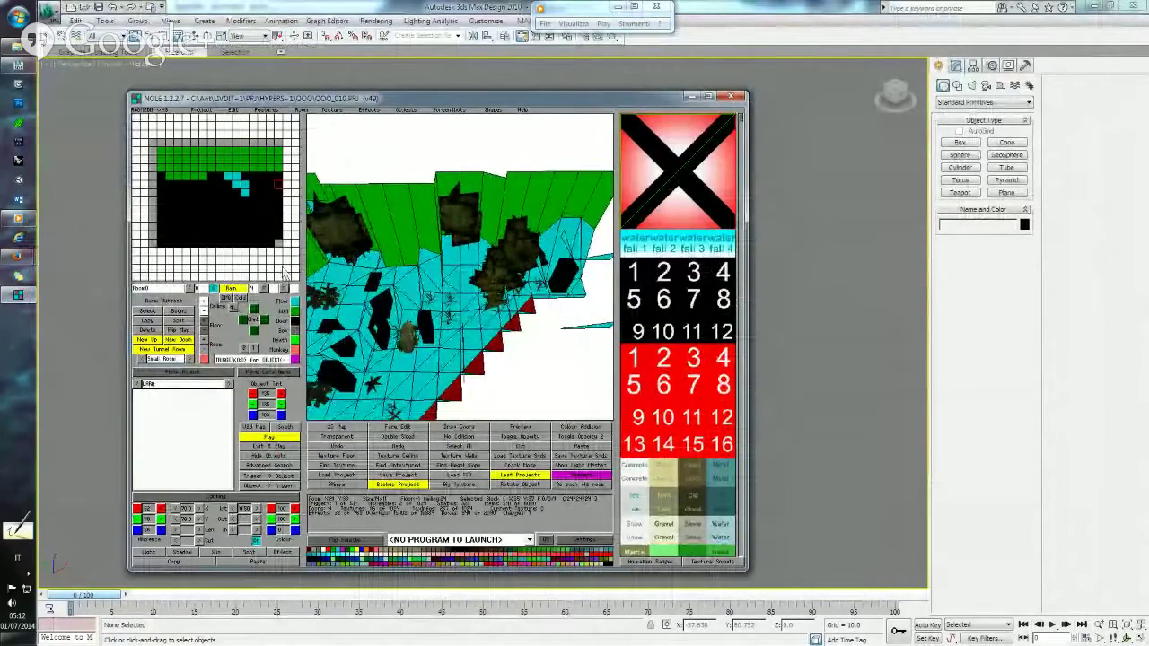
pyautogui.click(269, 290)
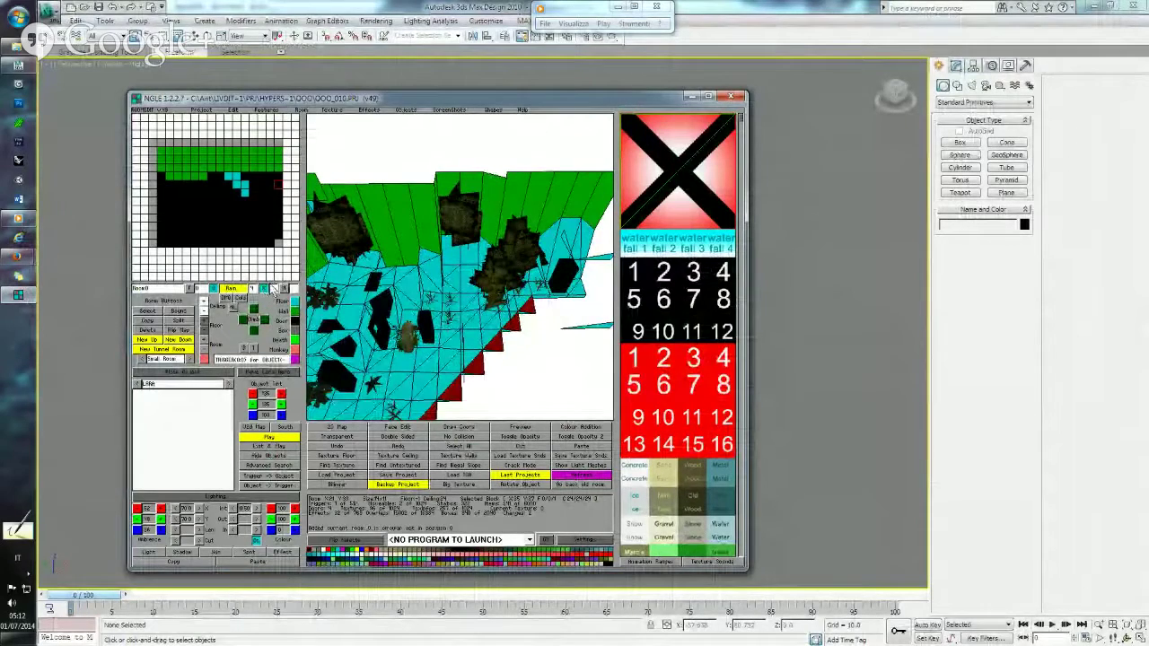
pyautogui.click(280, 198)
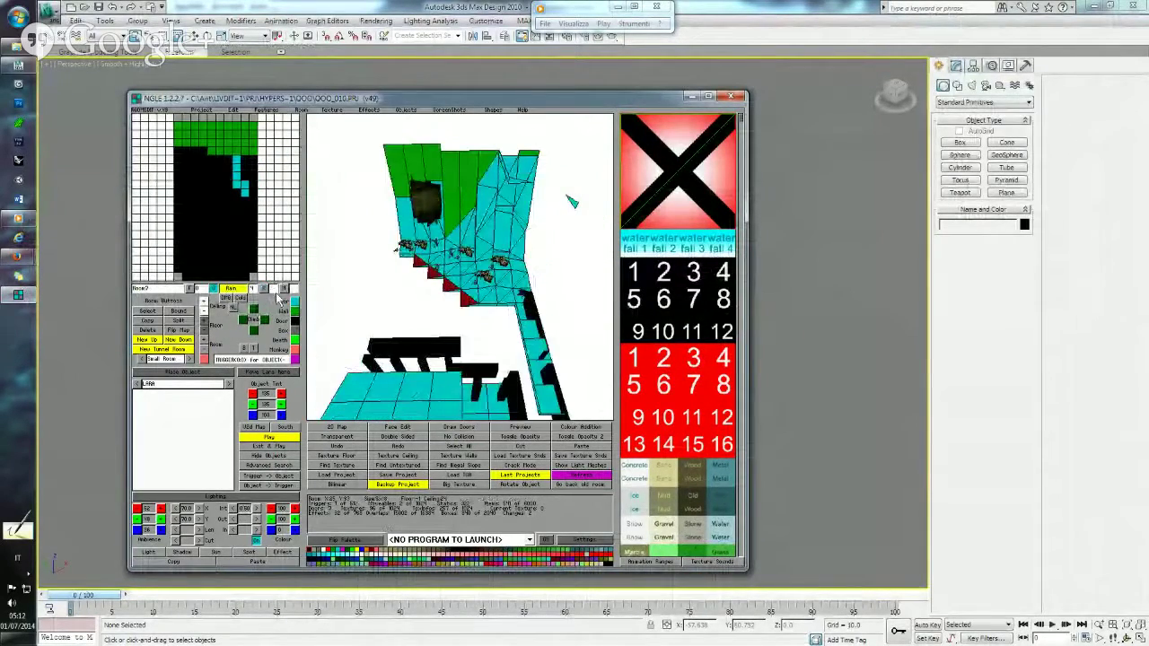
pyautogui.click(243, 203)
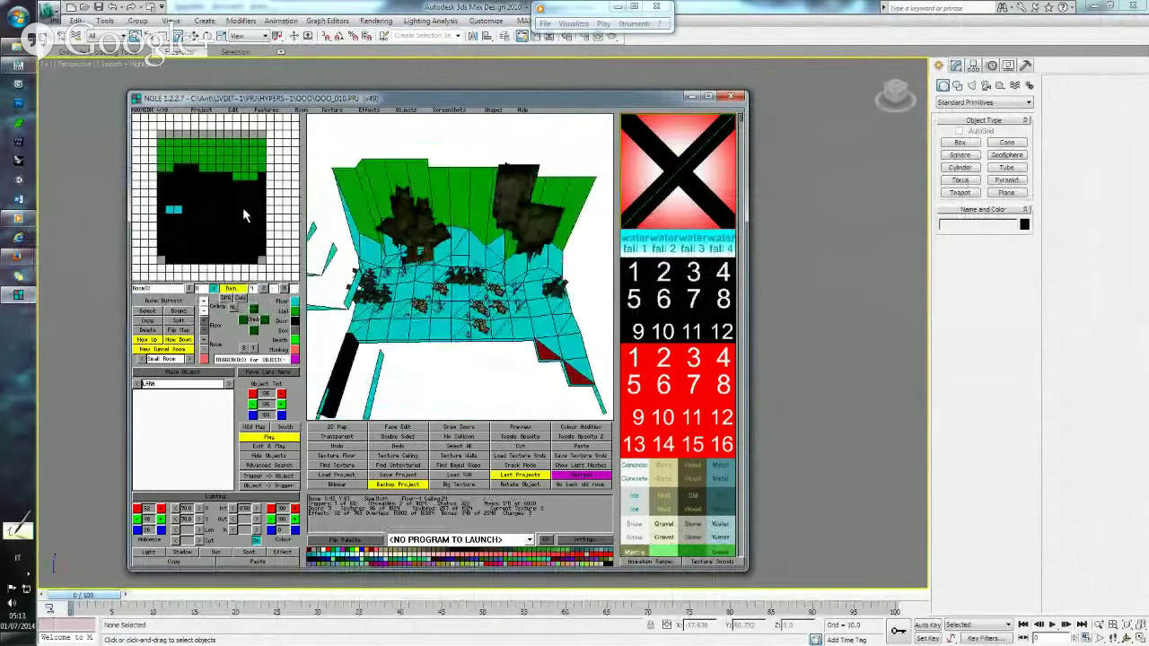
pyautogui.click(265, 288)
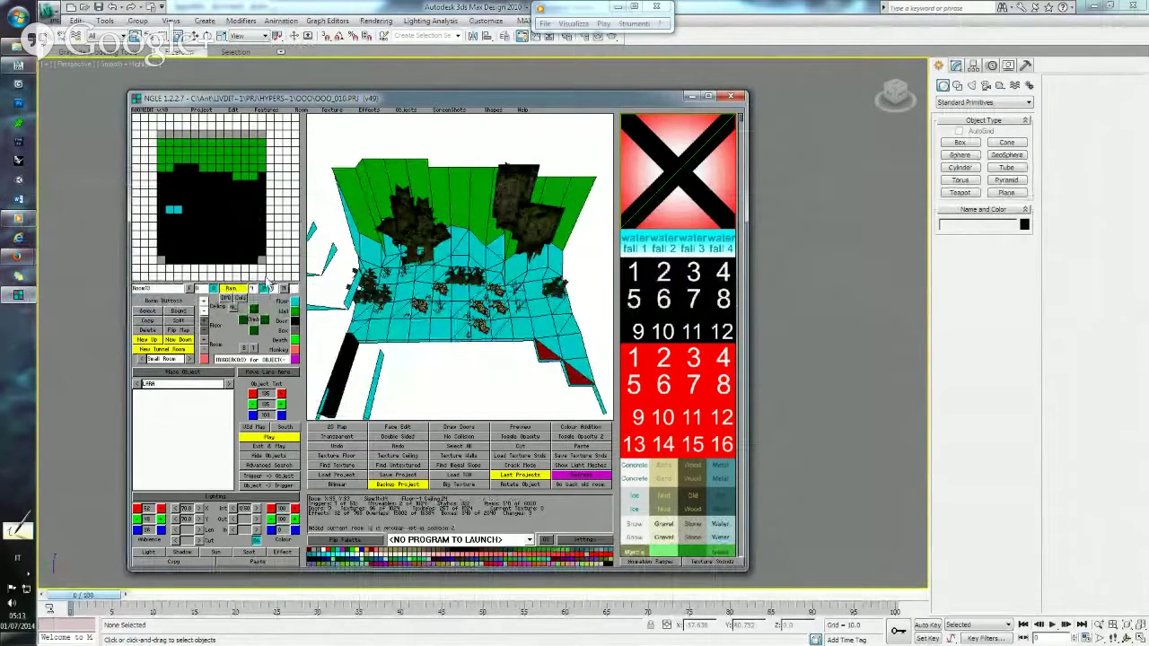
# Keep cycling through rooms until reaching one crowded with dark rock and tree objects.
pyautogui.click(268, 239)
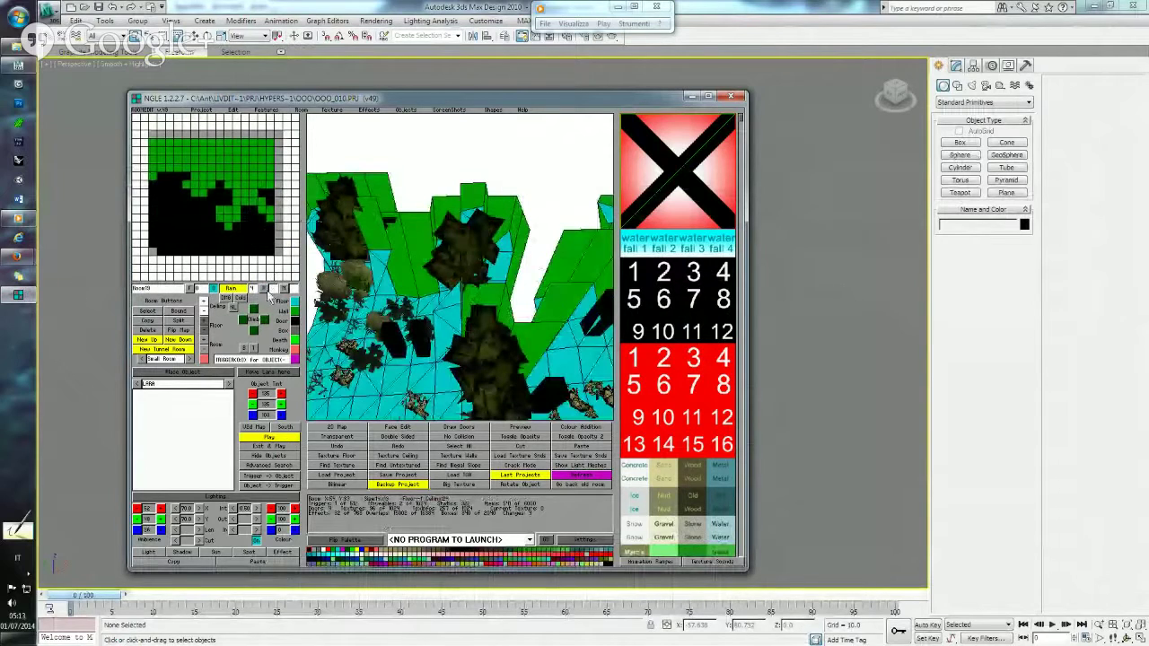
pyautogui.click(265, 289)
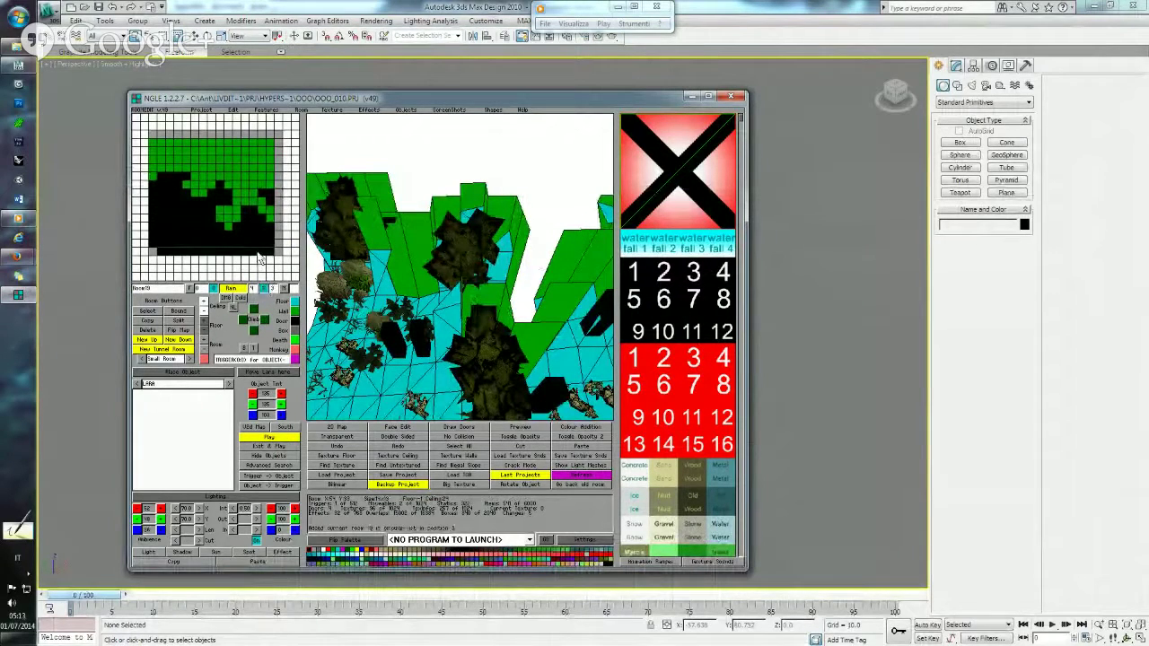
pyautogui.click(259, 257)
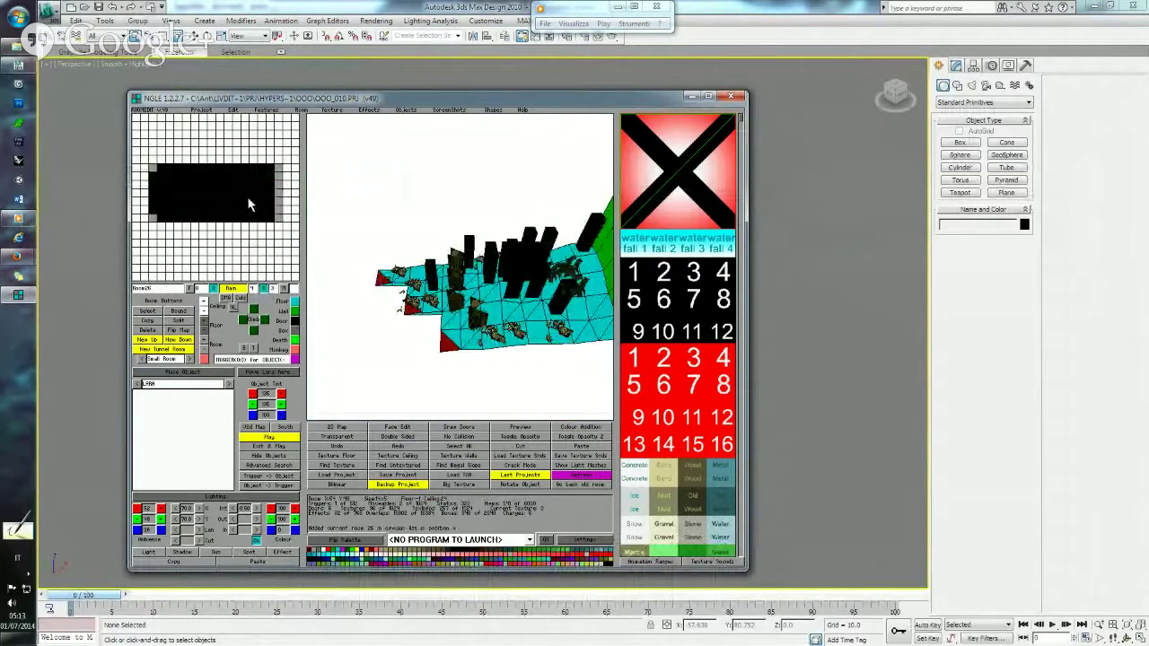
pyautogui.click(256, 225)
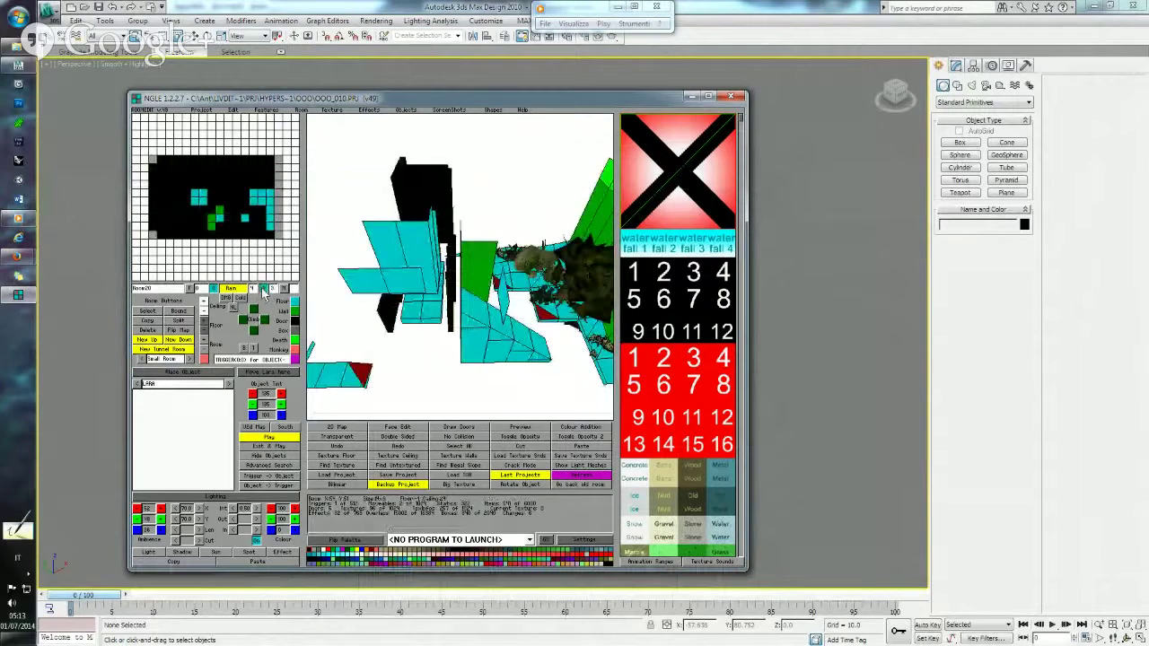
pyautogui.click(198, 239)
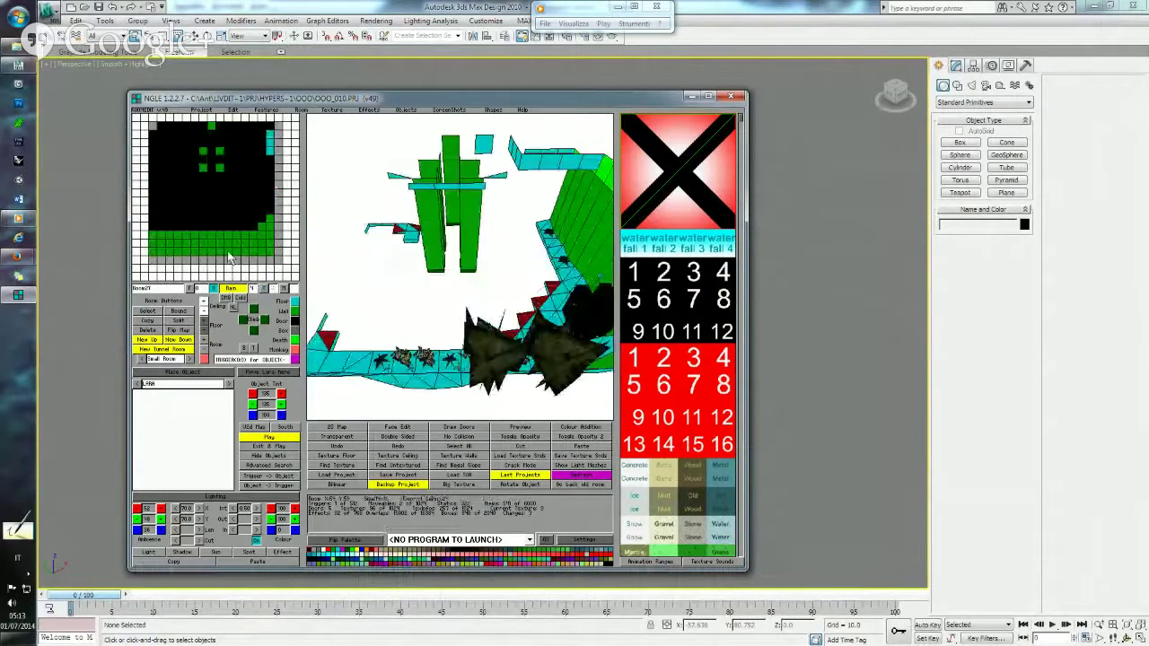
pyautogui.click(156, 202)
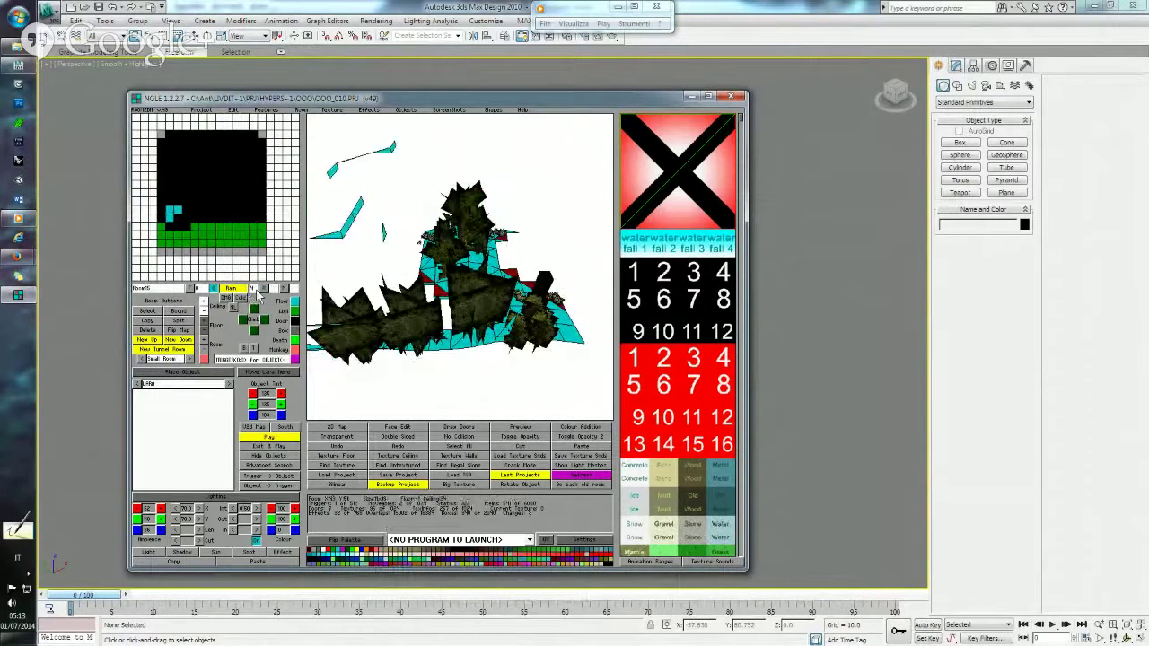
# Step through several rooms via the selector and a door, adding them to the room list.
pyautogui.click(224, 139)
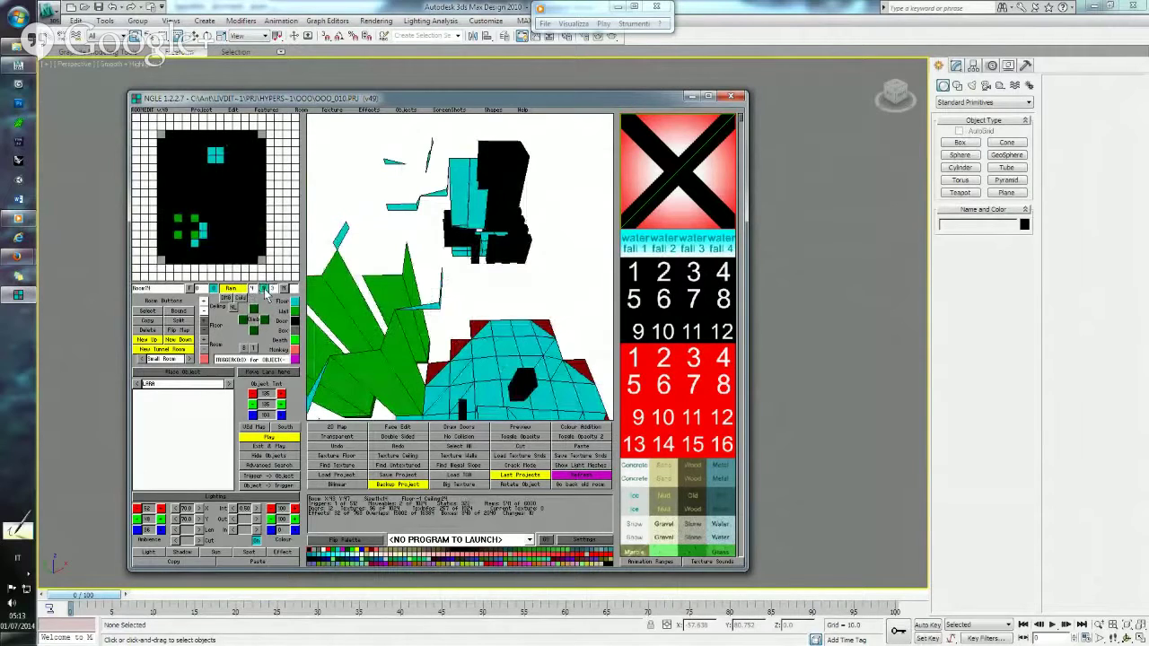
pyautogui.click(210, 136)
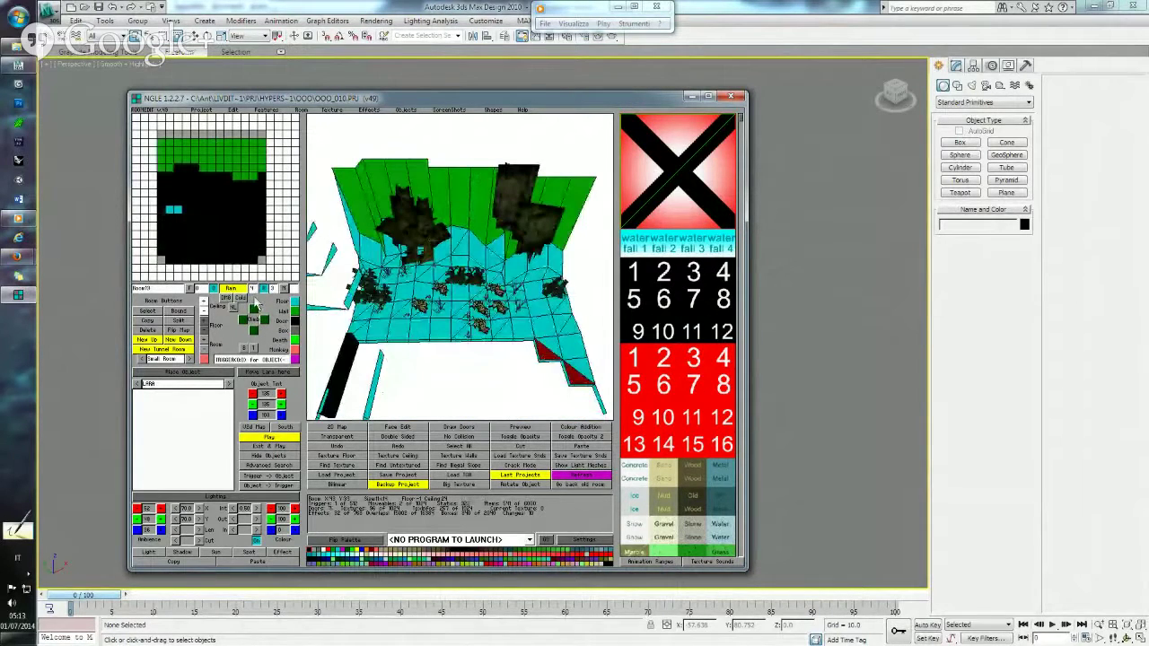
pyautogui.click(161, 247)
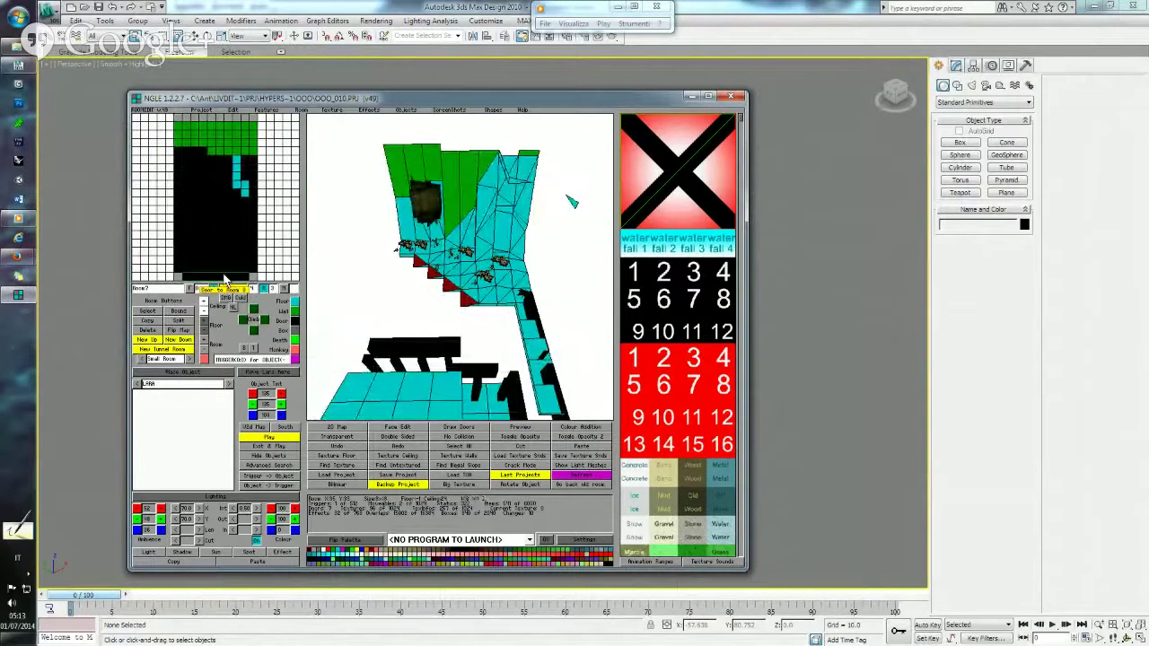
pyautogui.click(224, 279)
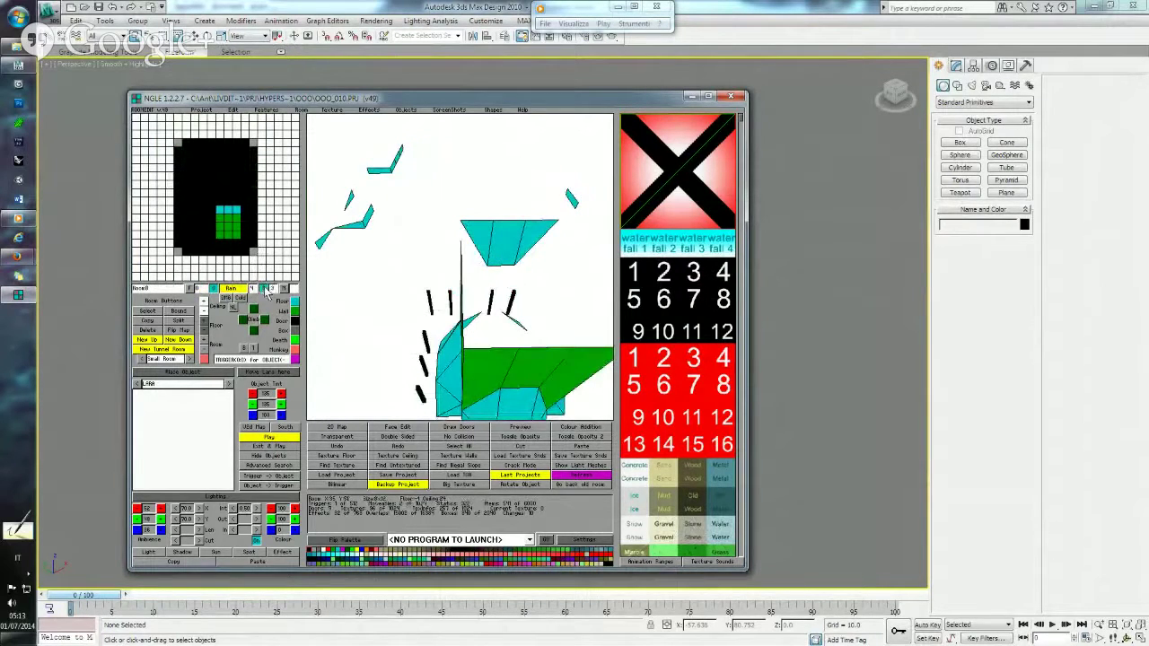
pyautogui.click(266, 289)
pyautogui.click(265, 288)
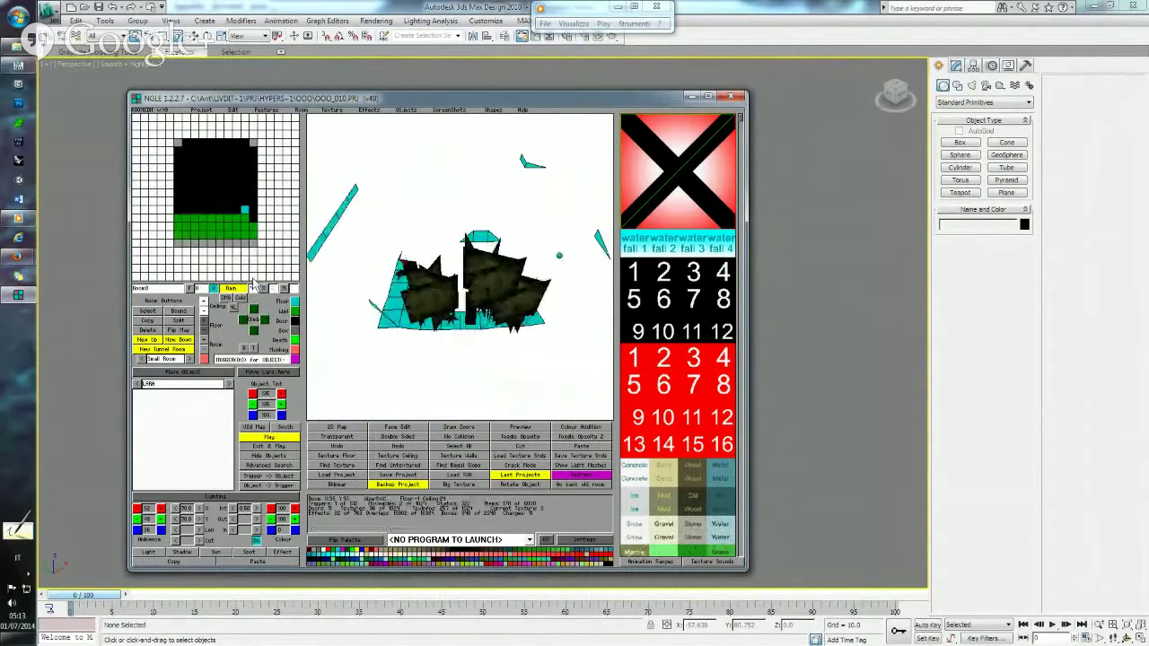
pyautogui.click(265, 291)
# Go through the door into Room 3, add rooms to the list, and move on.
pyautogui.click(177, 203)
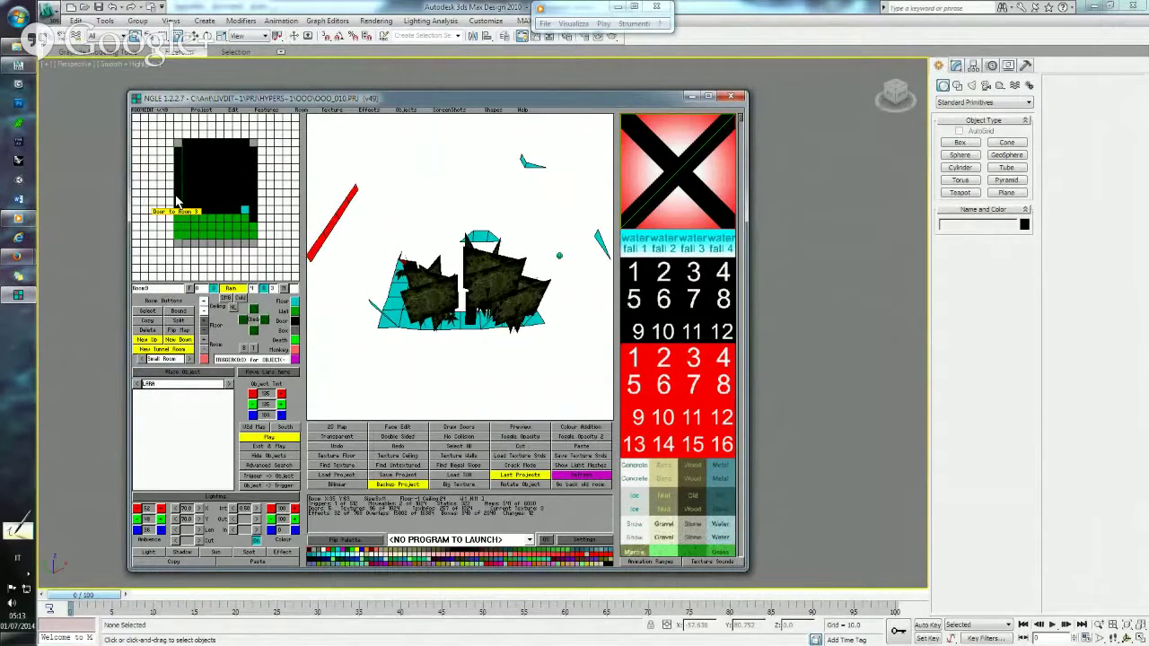
pyautogui.click(177, 203)
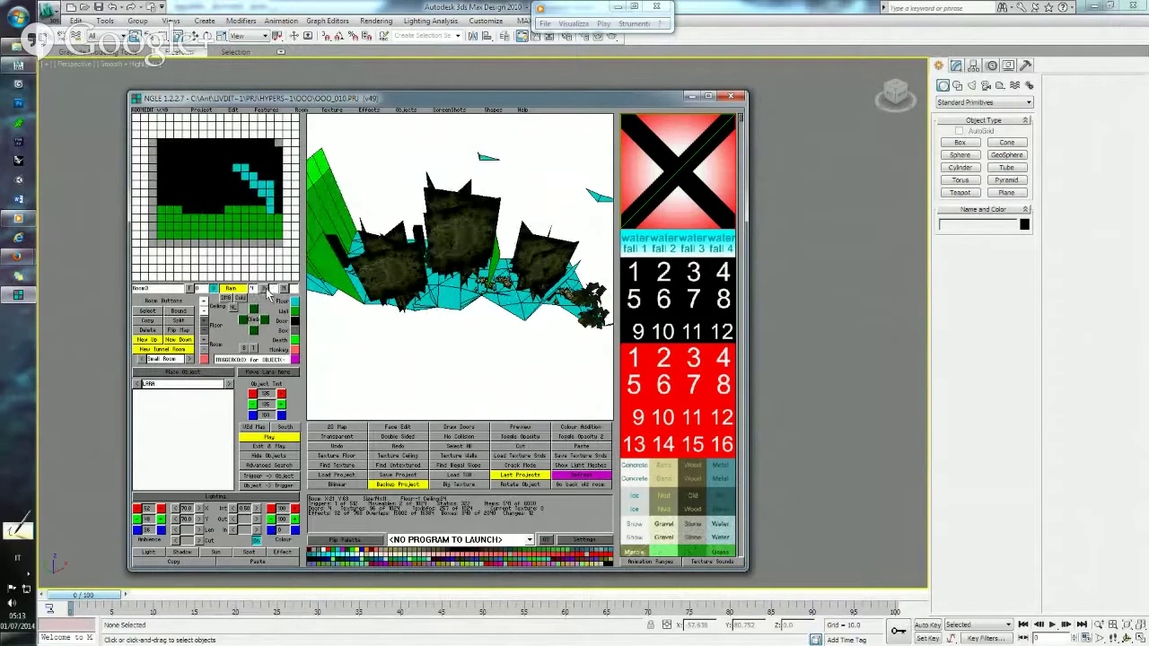
pyautogui.click(267, 290)
pyautogui.click(266, 288)
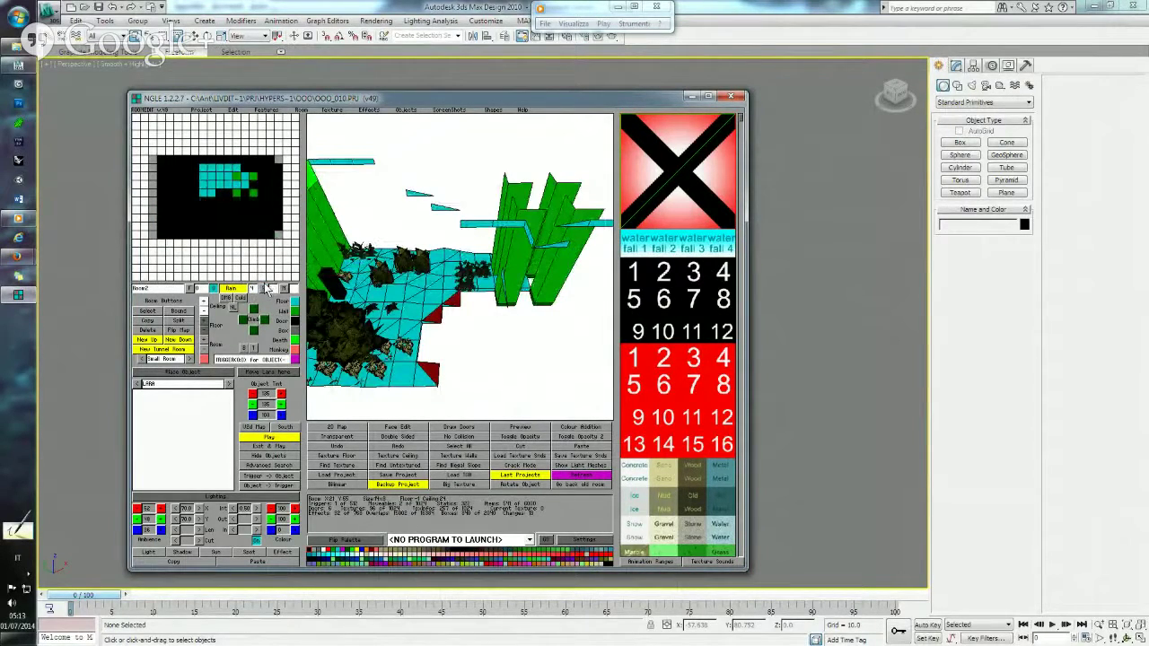
pyautogui.click(265, 290)
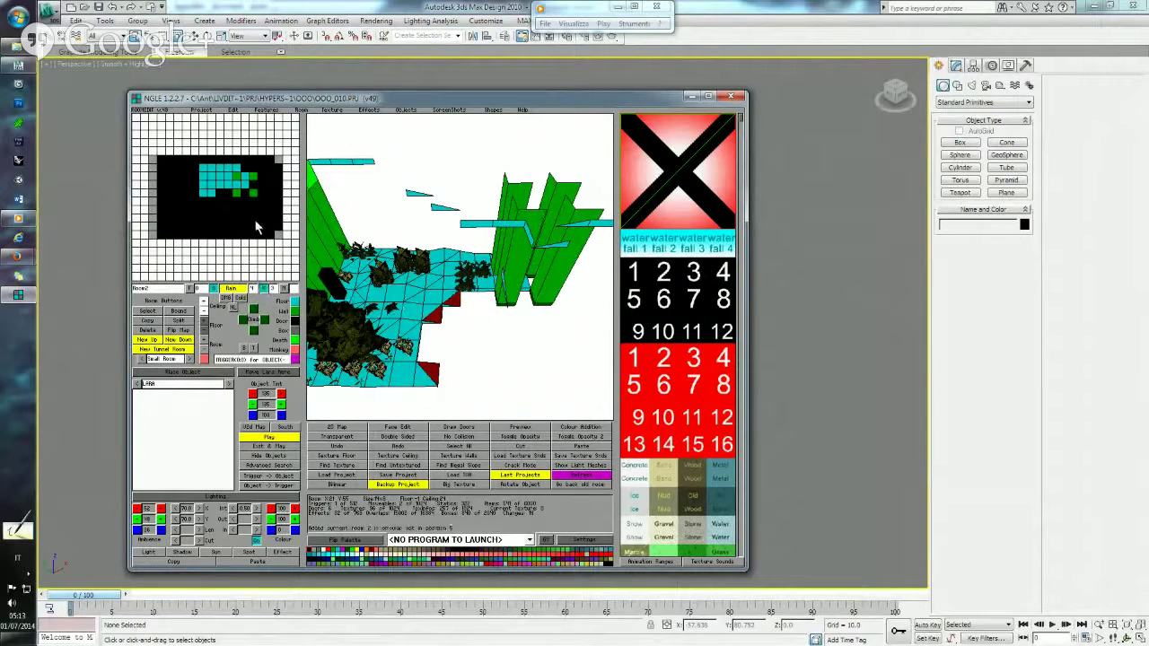
pyautogui.click(245, 168)
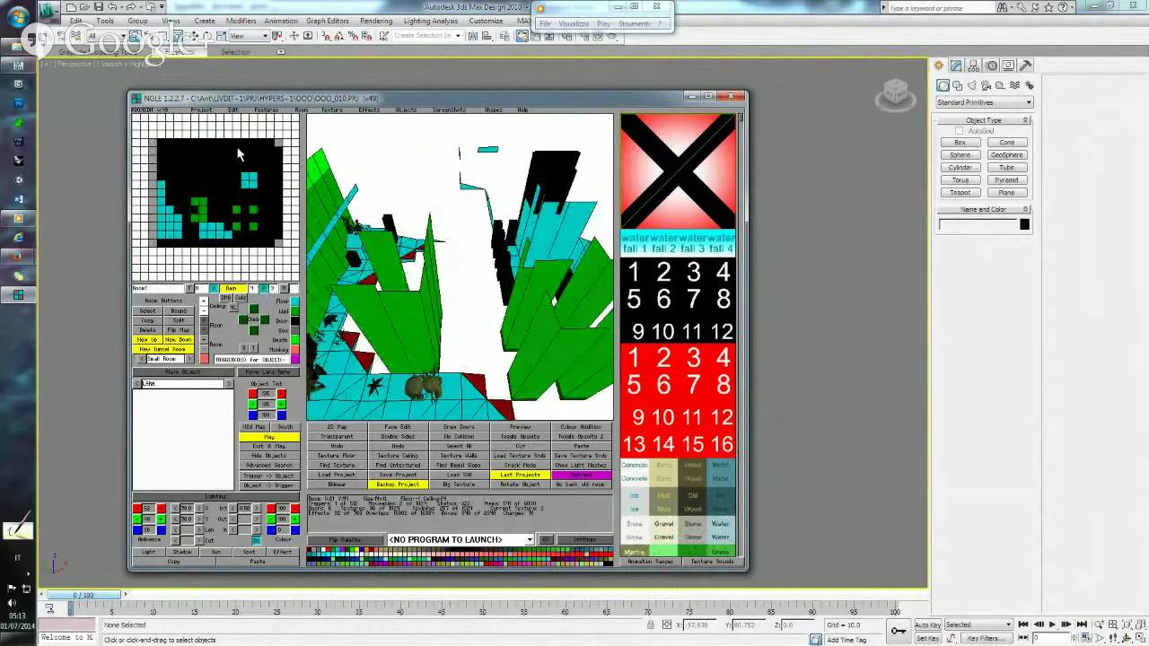
pyautogui.click(238, 150)
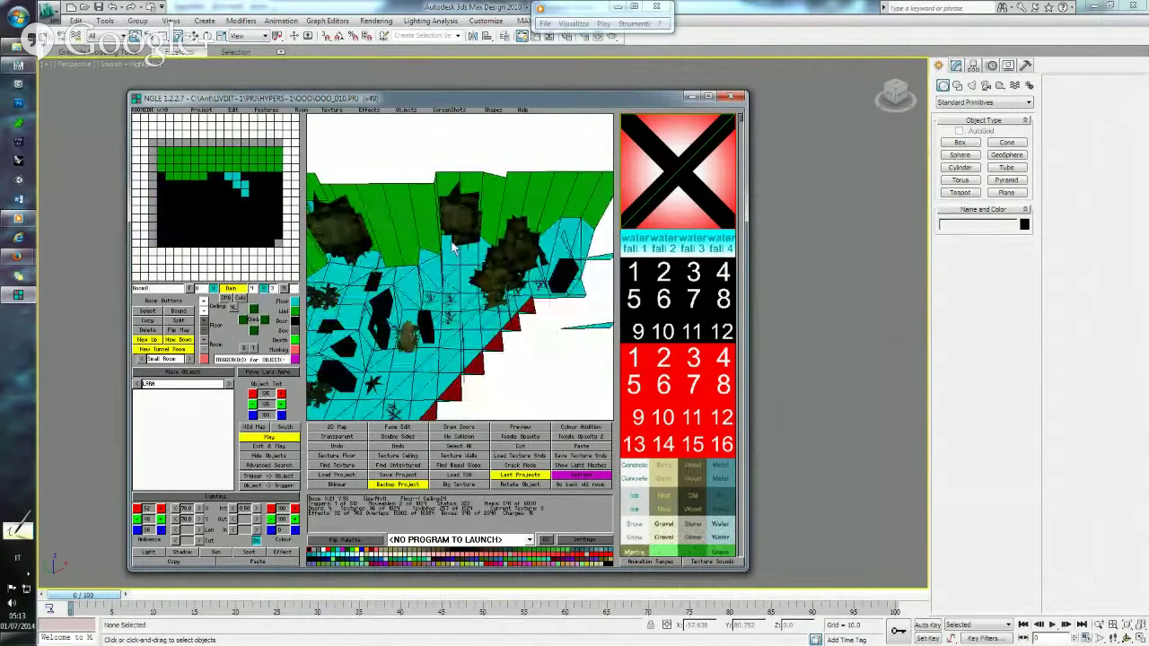
# Inspect the room at a low angle, selecting the dark wall, the plants and a floor object.
pyautogui.moveTo(453, 249); pyautogui.dragTo(489, 272, button='right')
pyautogui.click(485, 245)
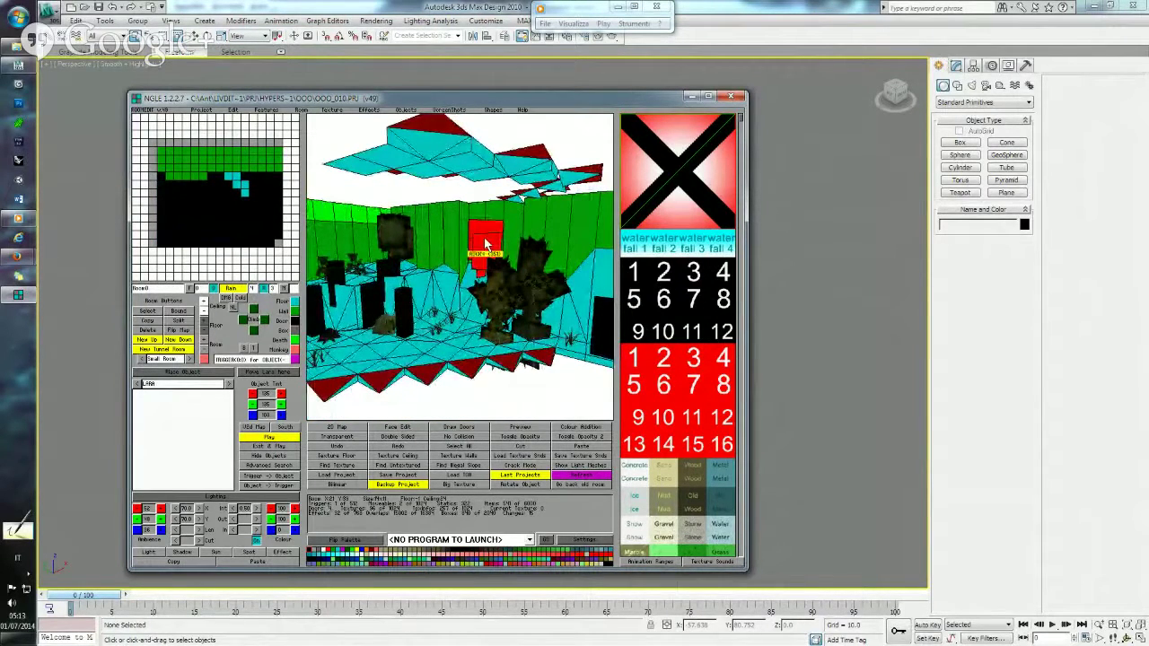
pyautogui.click(500, 290)
pyautogui.moveTo(500, 290); pyautogui.dragTo(403, 364, button='right')
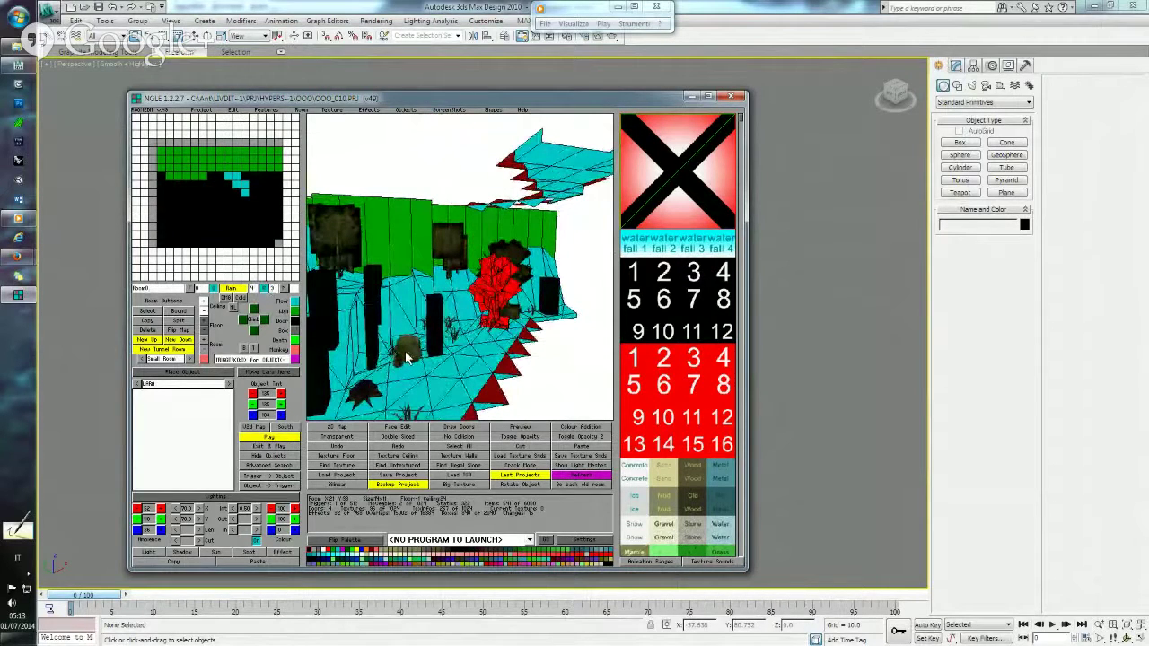
pyautogui.click(406, 355)
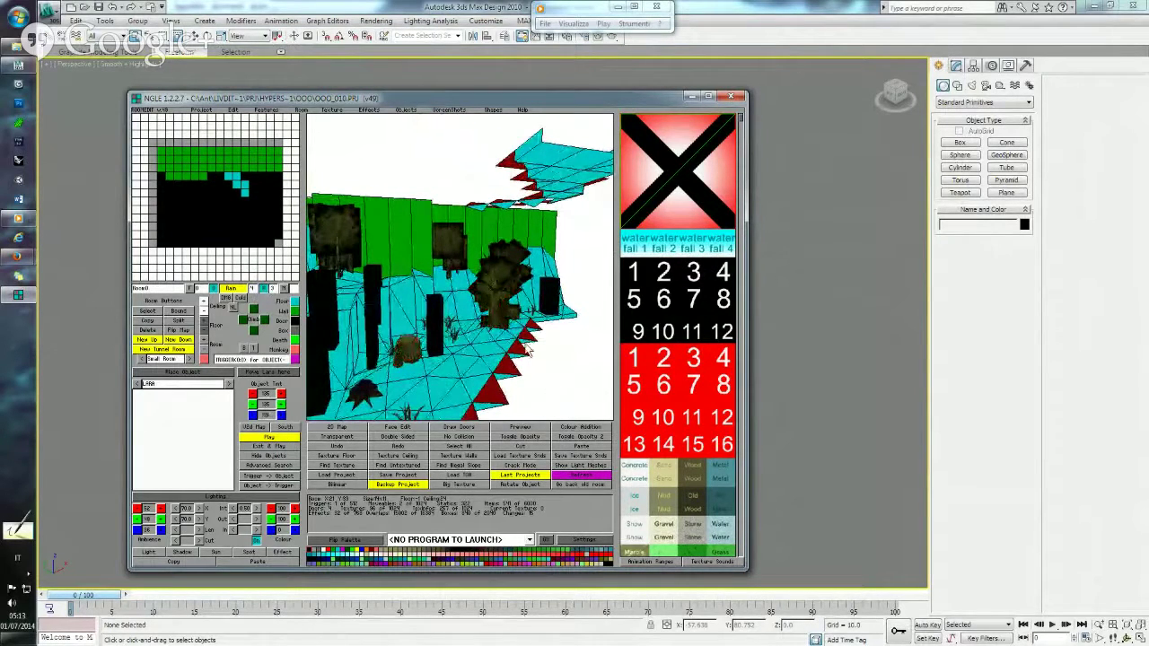
pyautogui.moveTo(572, 400)
pyautogui.mouseDown(button='right')
pyautogui.moveTo(450, 319)
pyautogui.moveTo(517, 283)
pyautogui.mouseUp(button='right')
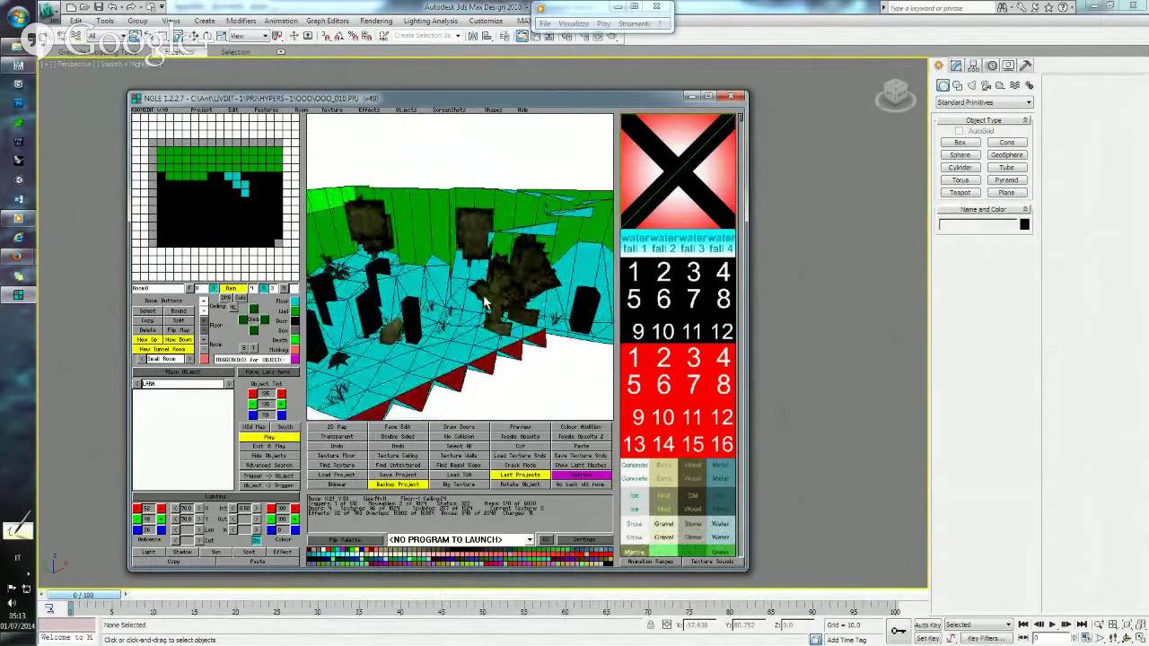
pyautogui.click(521, 280)
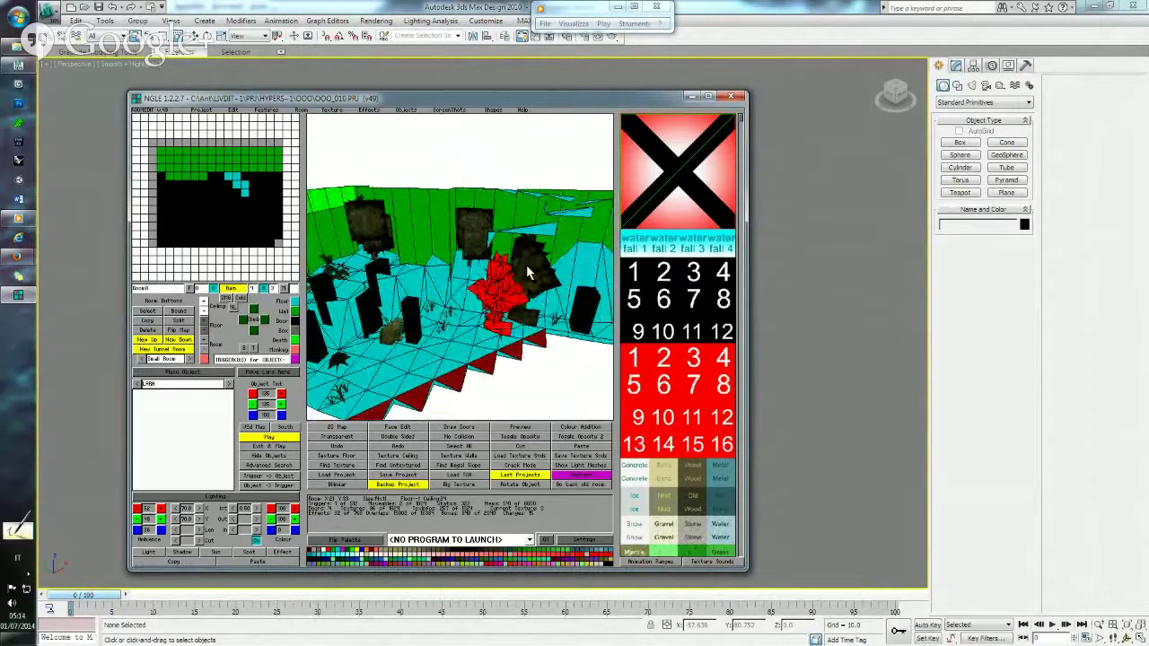
# Orbit the room to a near-horizontal view.
pyautogui.moveTo(398, 279); pyautogui.dragTo(376, 305, button='right')
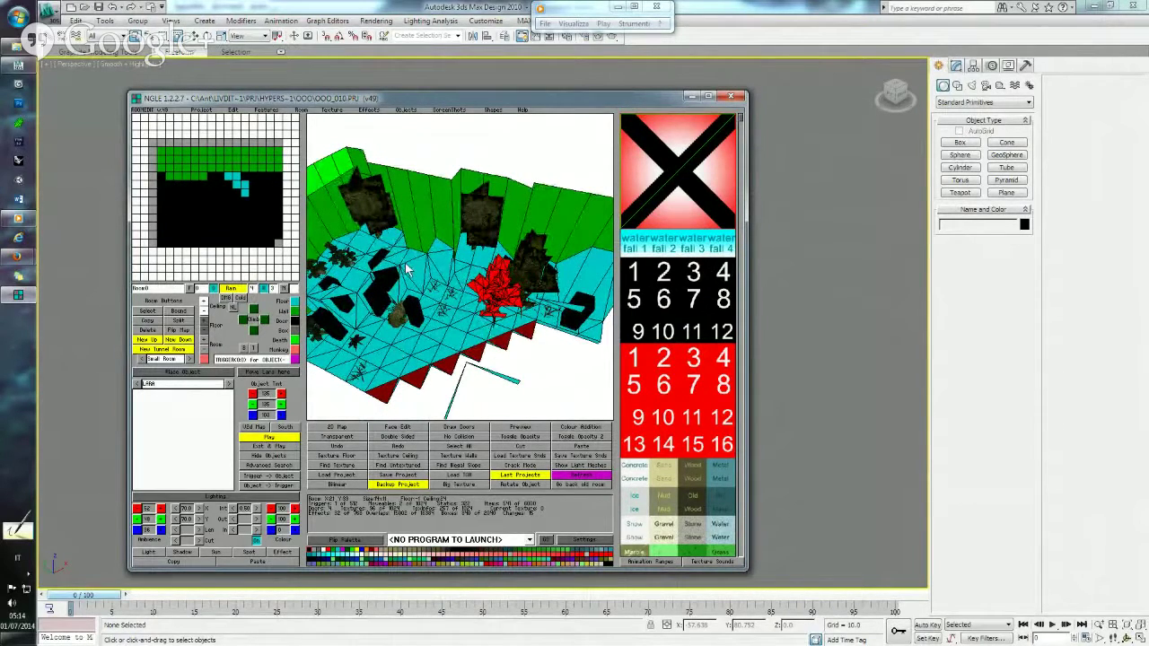
pyautogui.moveTo(407, 269); pyautogui.dragTo(445, 280, button='right')
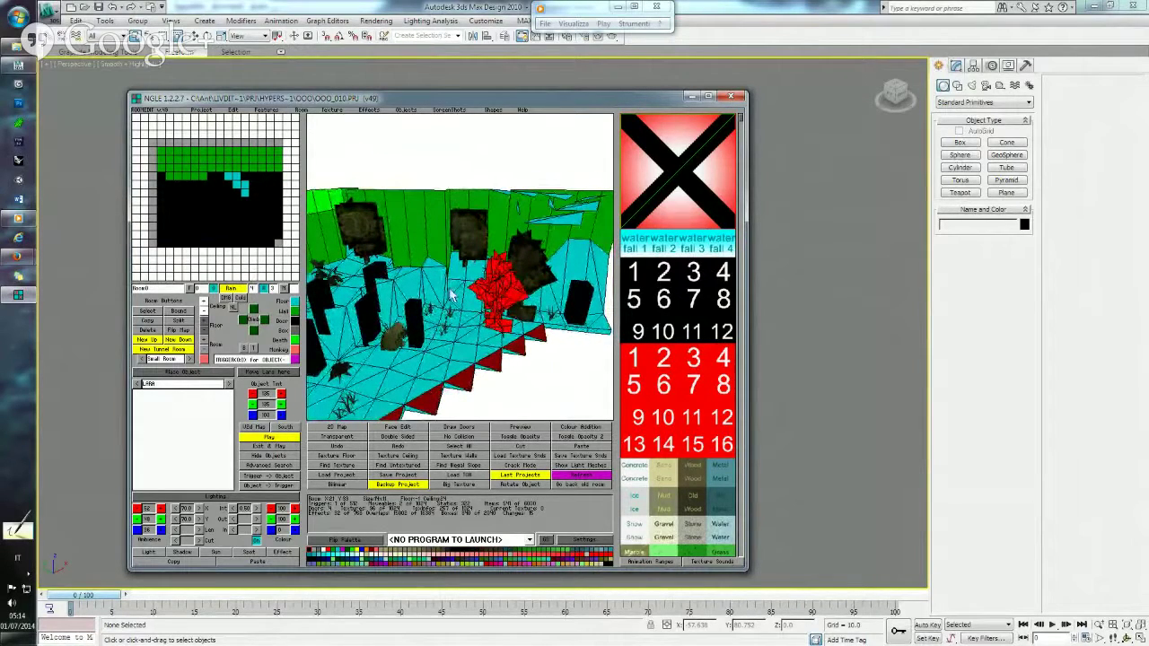
pyautogui.moveTo(472, 300)
pyautogui.mouseDown(button='right')
pyautogui.moveTo(476, 311)
pyautogui.moveTo(414, 323)
pyautogui.moveTo(427, 299)
pyautogui.mouseUp(button='right')
pyautogui.moveTo(409, 288)
pyautogui.mouseDown(button='right')
pyautogui.moveTo(434, 235)
pyautogui.moveTo(434, 260)
pyautogui.moveTo(377, 242)
pyautogui.mouseUp(button='right')
# Drop through the pit into Room 27 and turn on textured face editing.
pyautogui.click(256, 228)
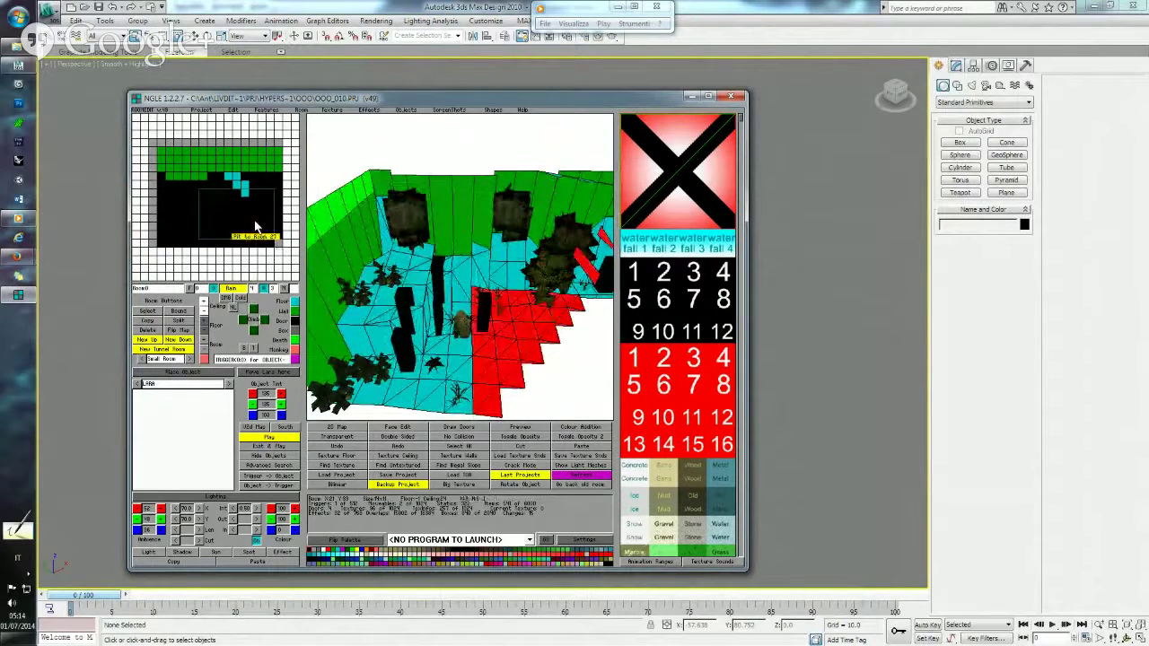
pyautogui.click(256, 228)
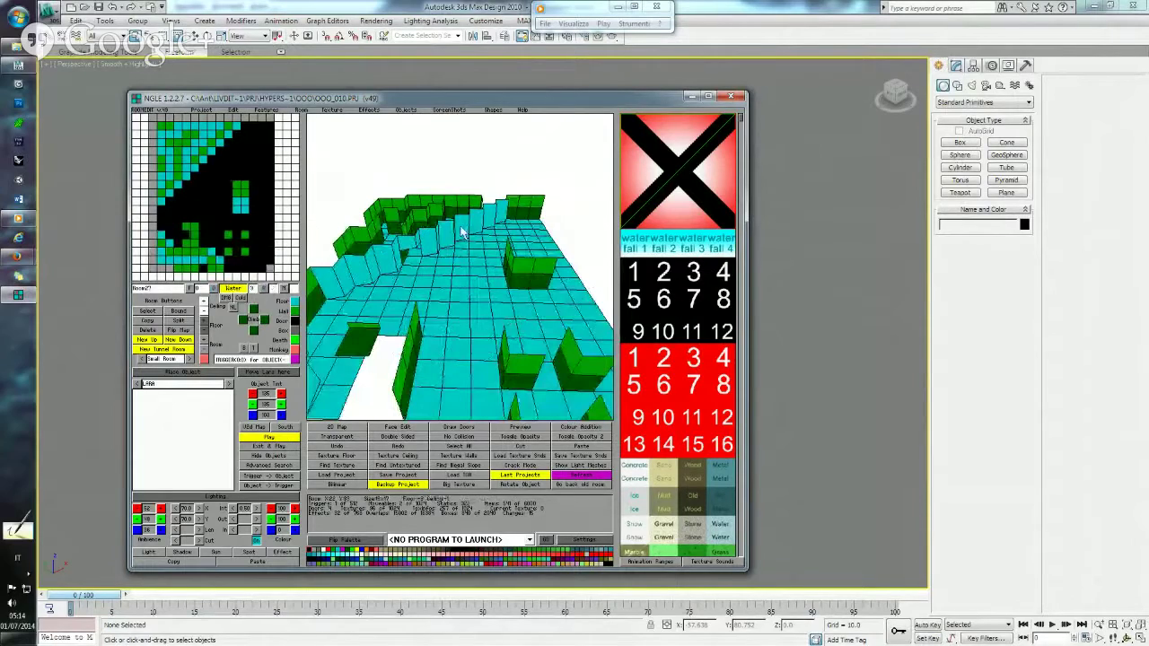
pyautogui.moveTo(464, 234)
pyautogui.mouseDown(button='right')
pyautogui.moveTo(409, 229)
pyautogui.moveTo(440, 258)
pyautogui.mouseUp(button='right')
pyautogui.press('Tab')
pyautogui.press('Tab')
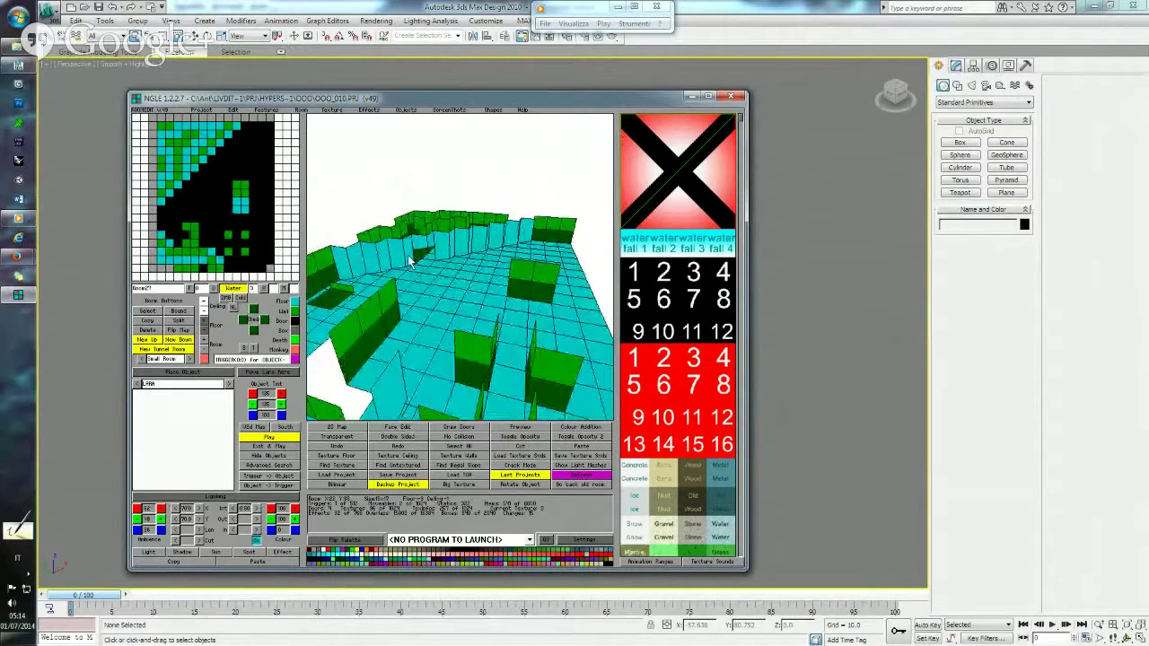
pyautogui.moveTo(409, 264); pyautogui.dragTo(430, 279, button='right')
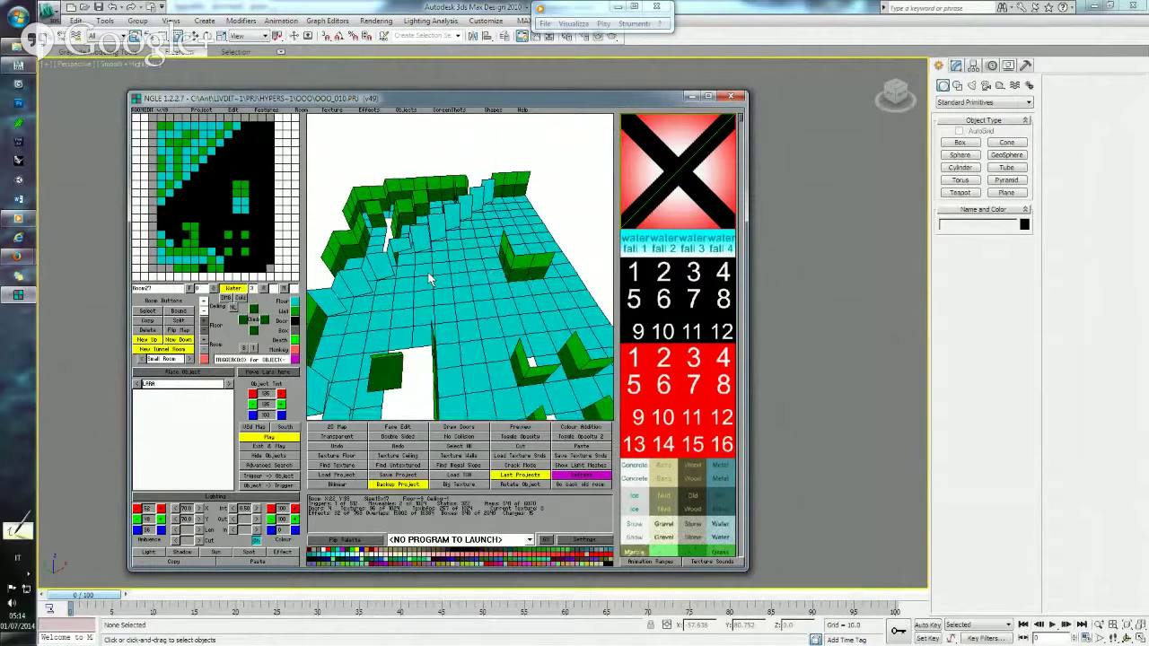
pyautogui.press('Tab')
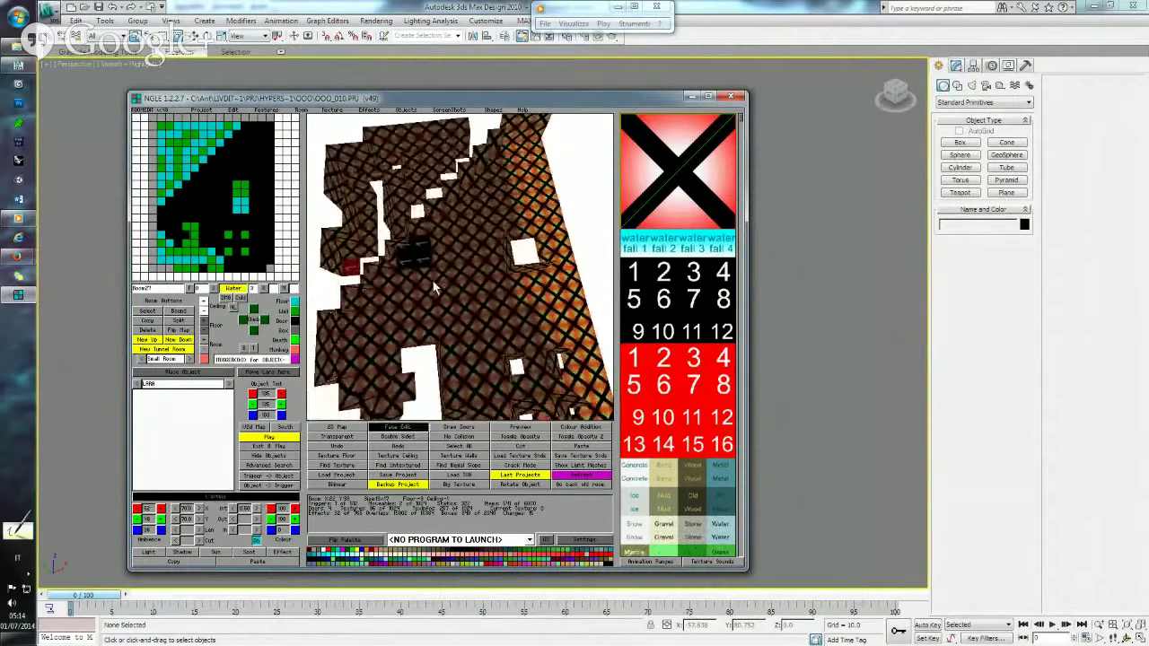
# In the textured view, select floor faces of Room 27 and orbit around them.
pyautogui.press('Tab')
pyautogui.press('Tab')
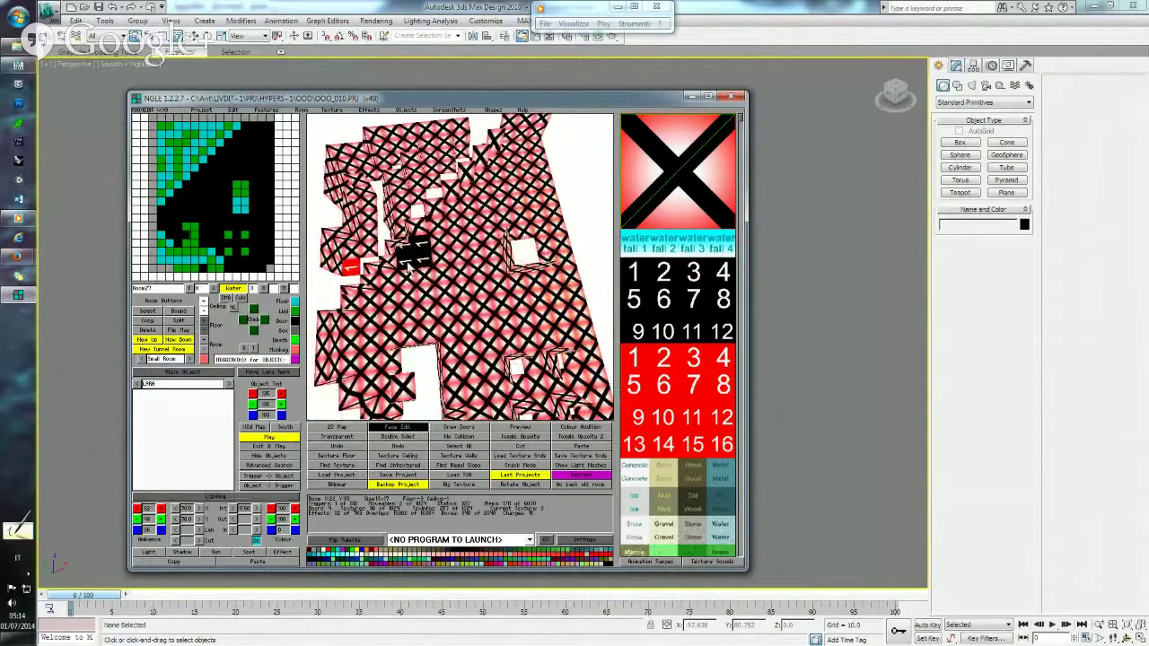
pyautogui.click(415, 251)
pyautogui.click(422, 250)
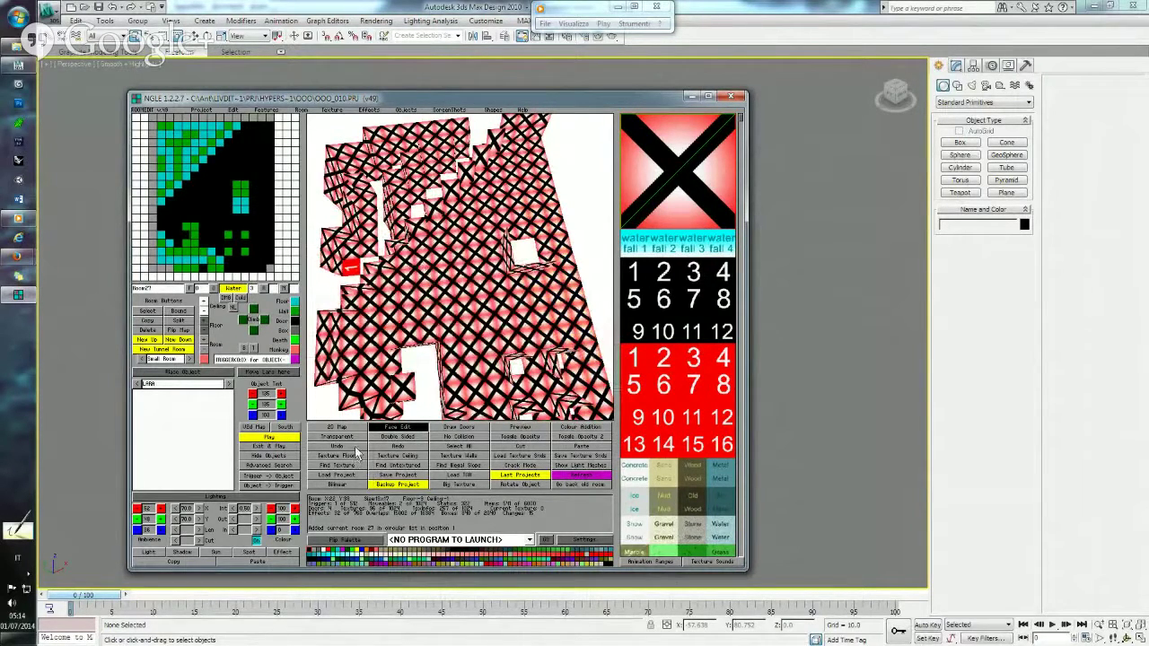
pyautogui.click(405, 252)
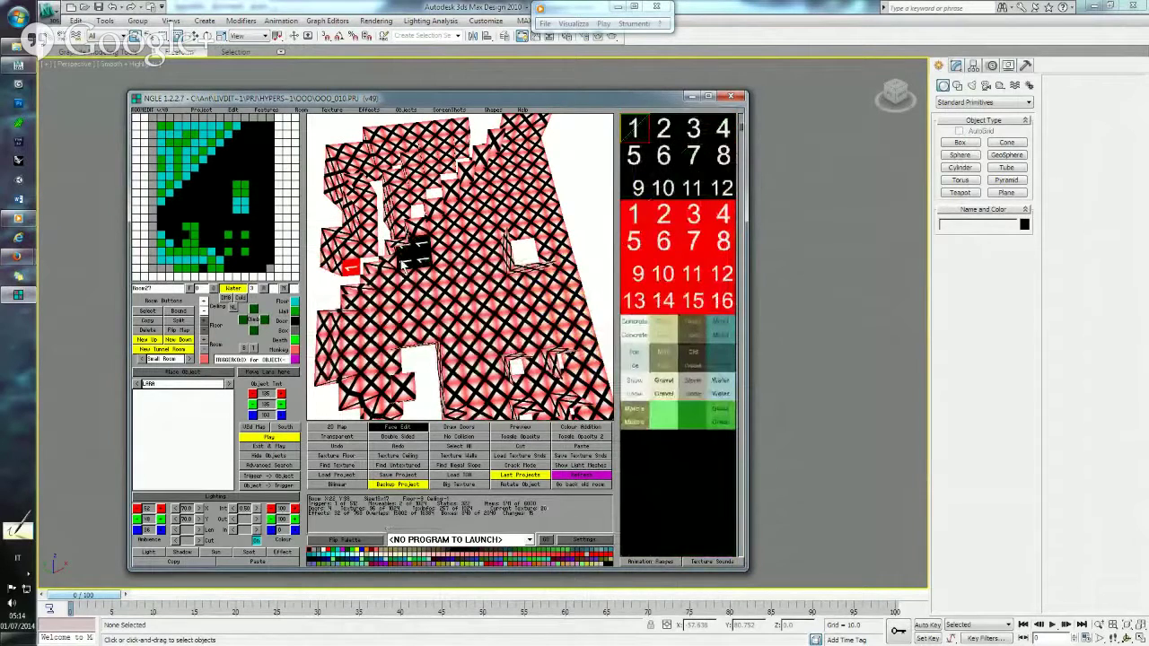
pyautogui.moveTo(405, 262); pyautogui.dragTo(350, 268, button='right')
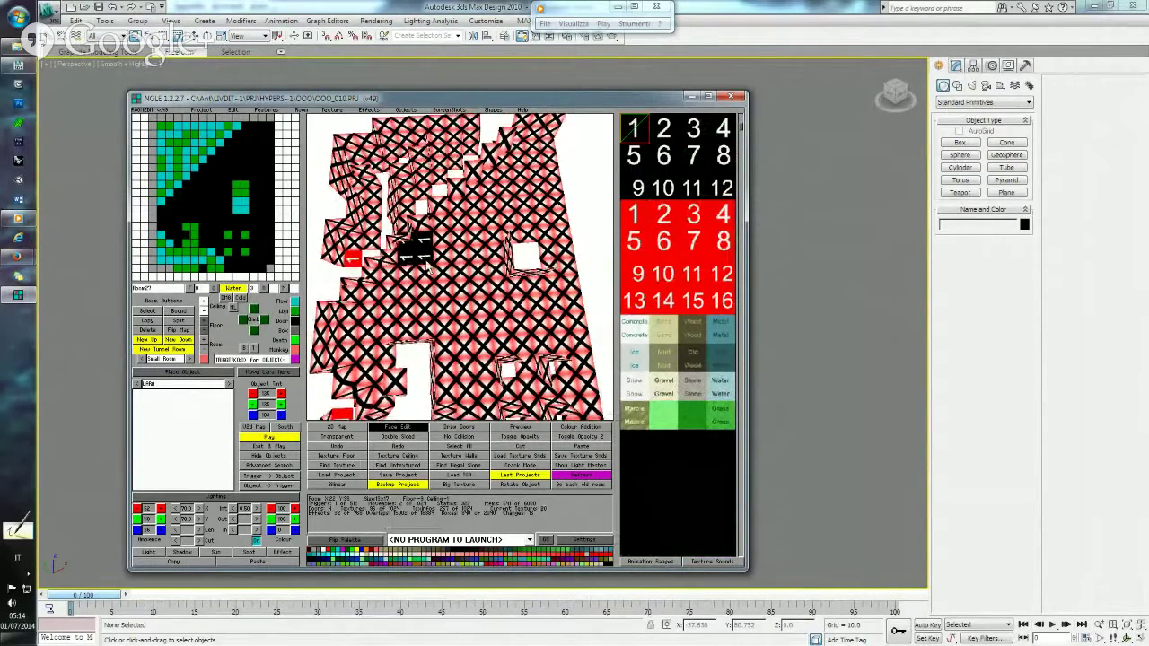
pyautogui.moveTo(429, 266); pyautogui.dragTo(414, 256, button='right')
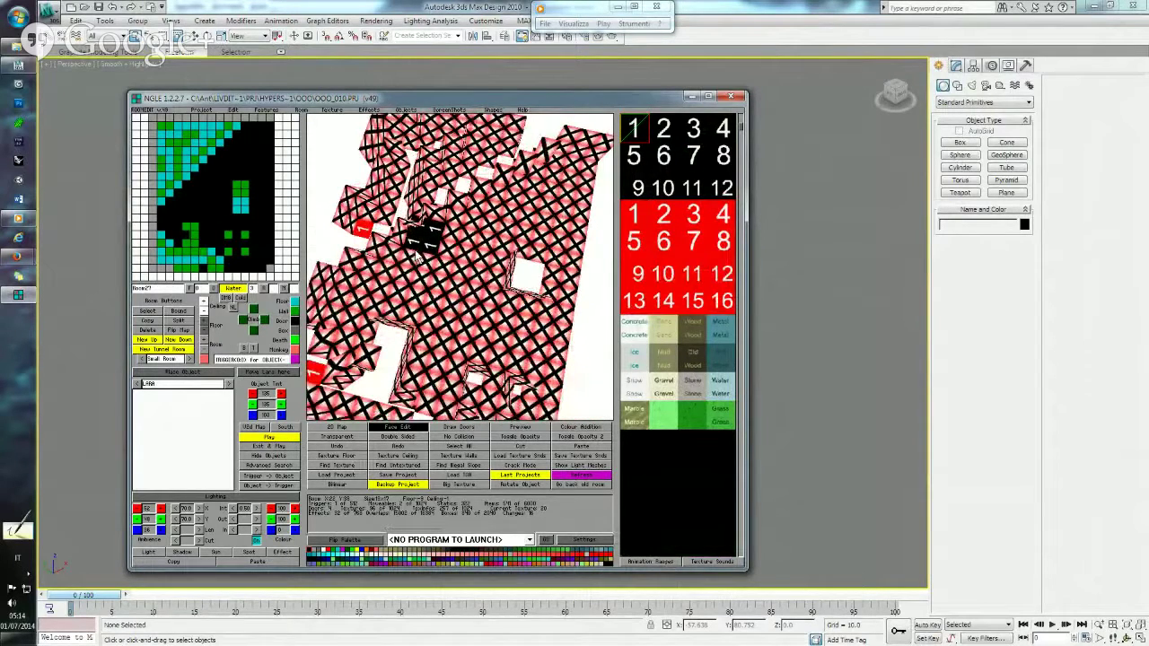
# Leave face editing, test-select floor blocks, then show the room textured again.
pyautogui.press('Escape')
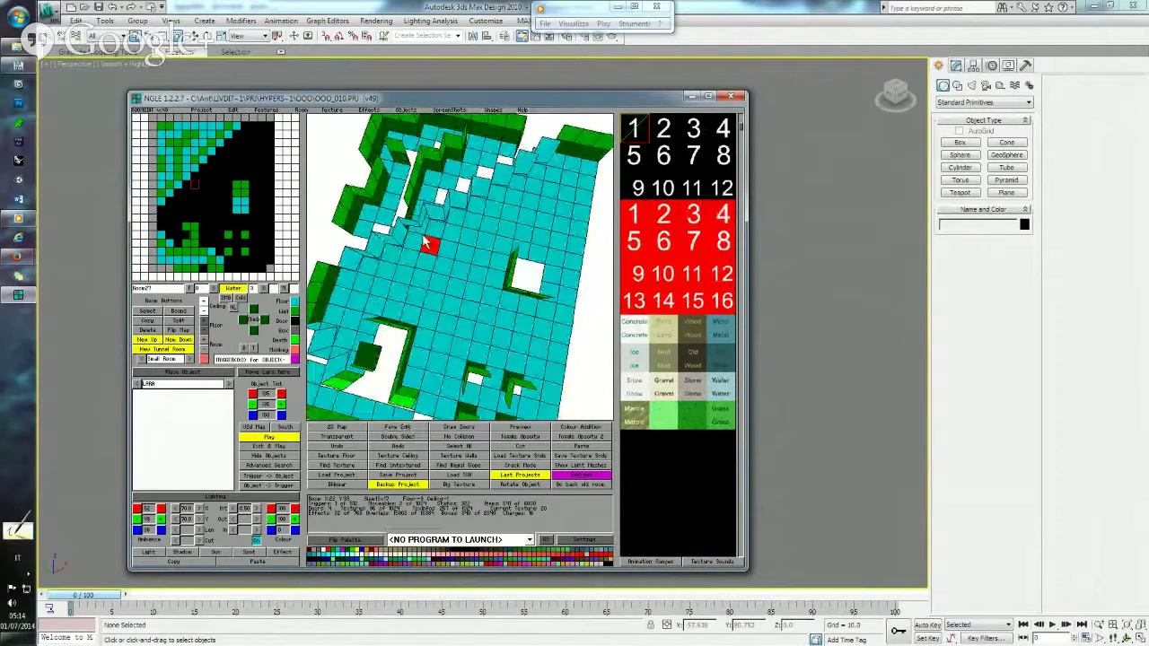
pyautogui.click(424, 235)
pyautogui.click(363, 232)
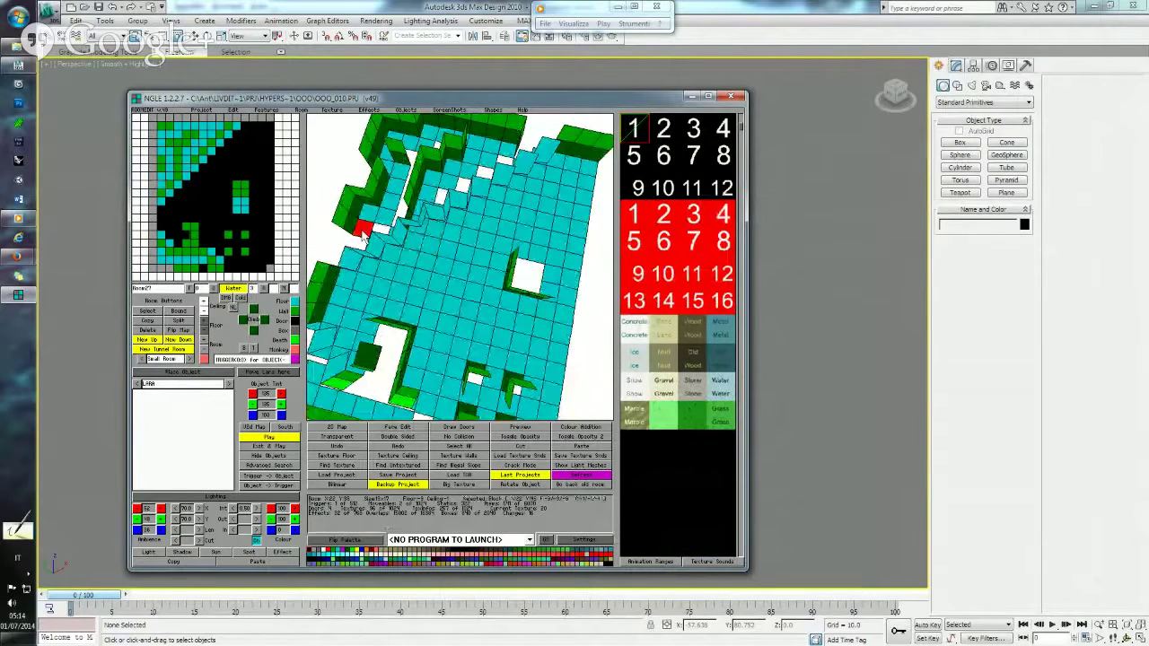
pyautogui.click(345, 249)
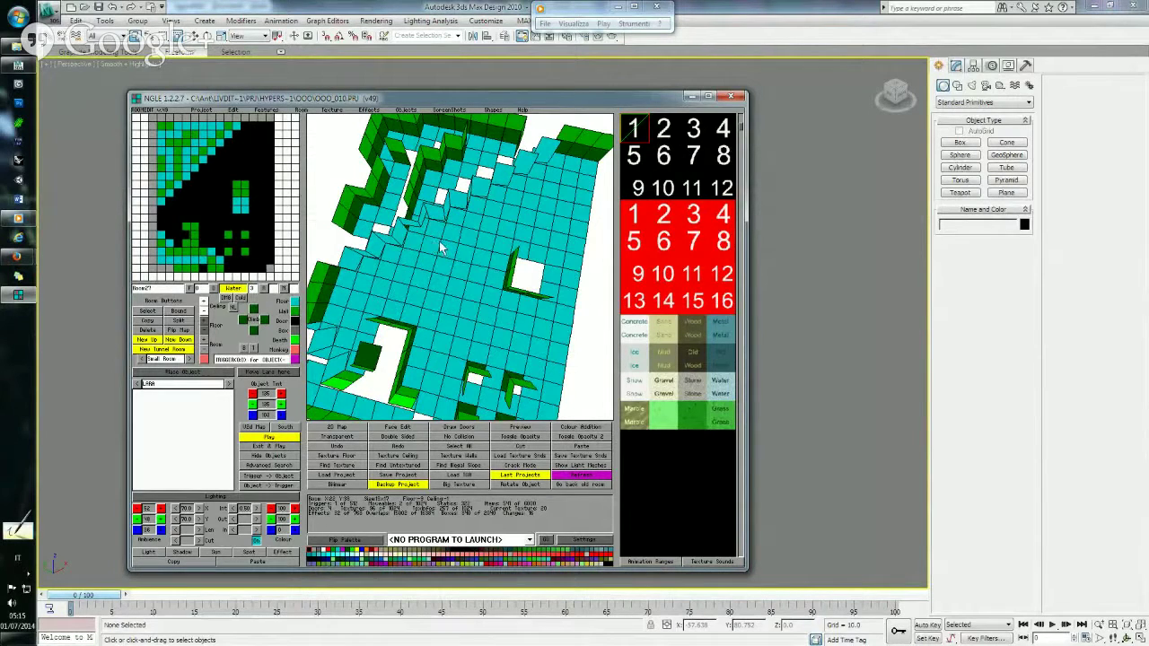
pyautogui.press('f')
pyautogui.press('f')
pyautogui.press('f')
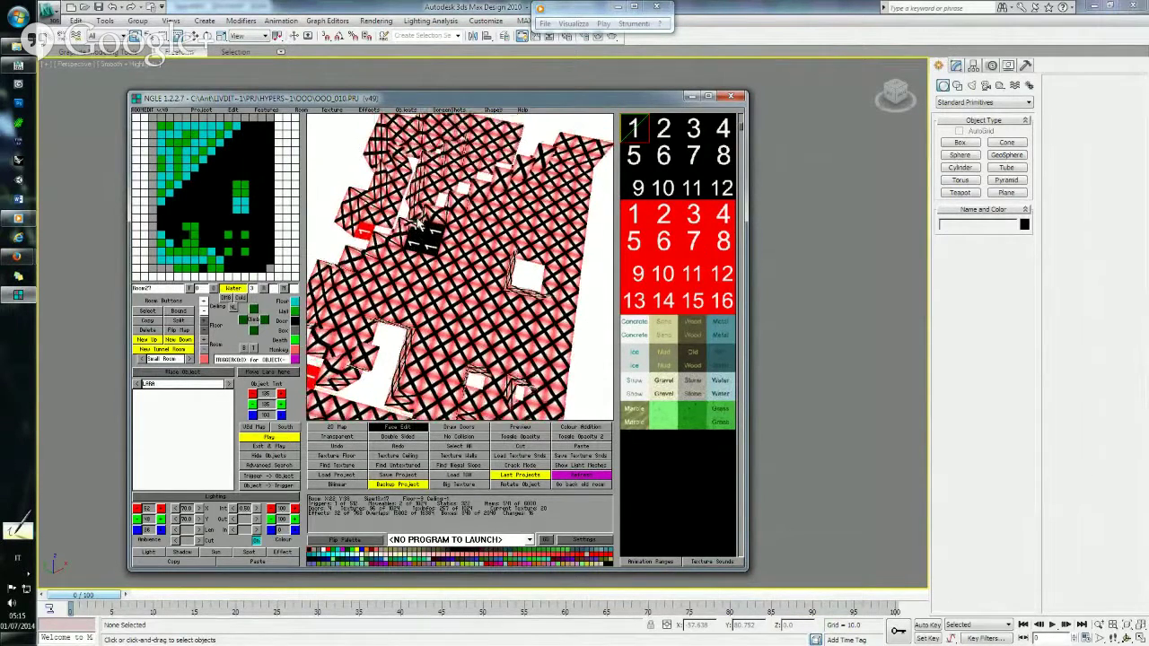
# Switch Room 27 back to flat untextured shading and tilt to a low view across it.
pyautogui.moveTo(419, 232)
pyautogui.mouseDown(button='right')
pyautogui.moveTo(440, 229)
pyautogui.moveTo(435, 249)
pyautogui.moveTo(358, 251)
pyautogui.mouseUp(button='right')
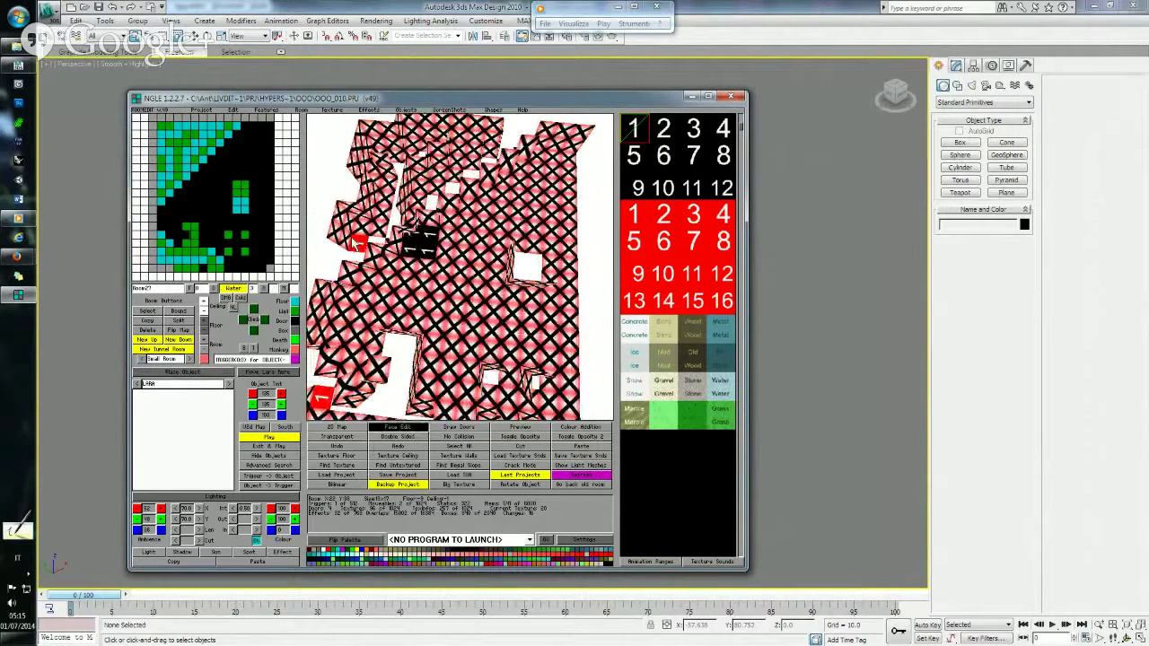
pyautogui.press('Escape')
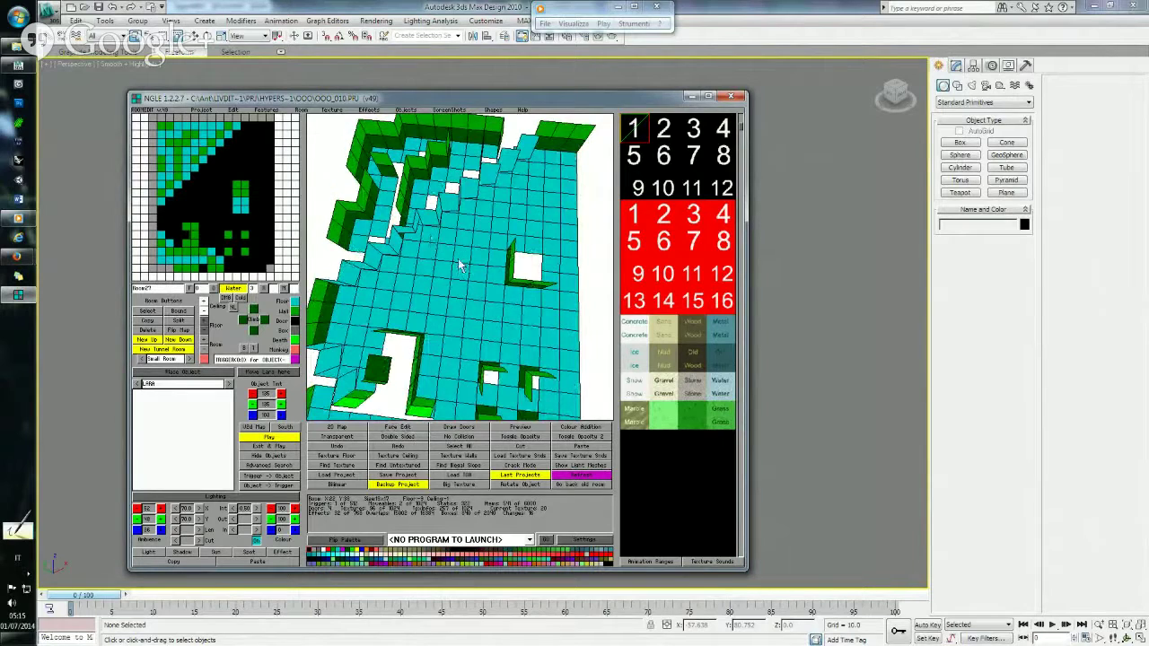
pyautogui.moveTo(431, 242)
pyautogui.mouseDown(button='right')
pyautogui.moveTo(465, 225)
pyautogui.moveTo(449, 257)
pyautogui.mouseUp(button='right')
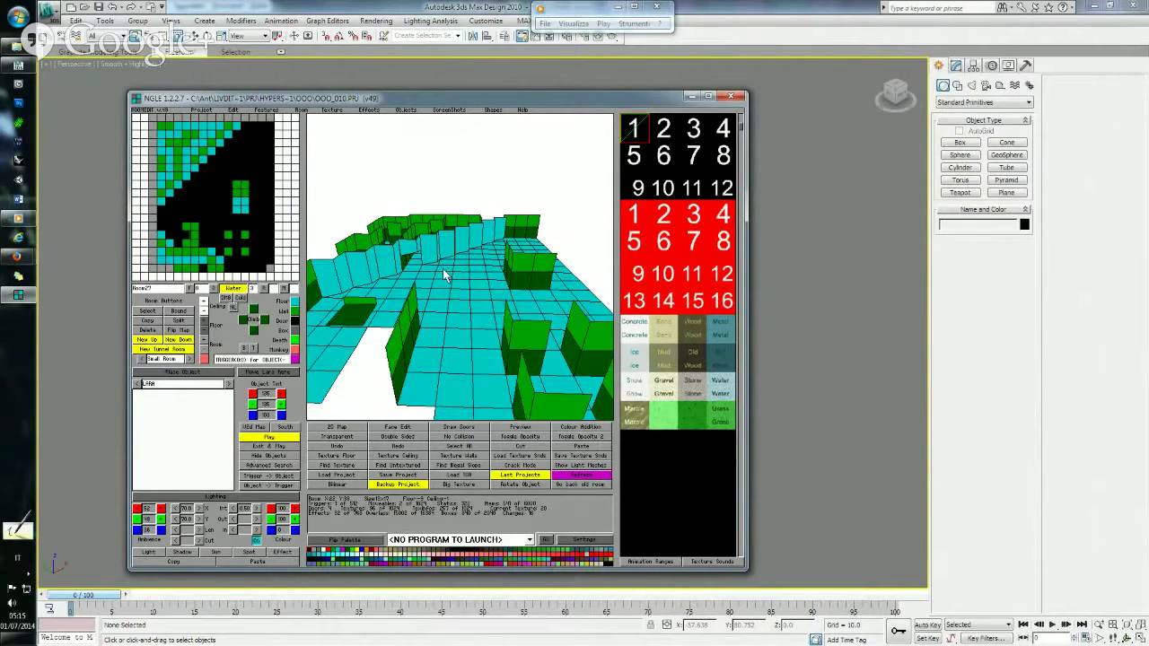
pyautogui.click(236, 175)
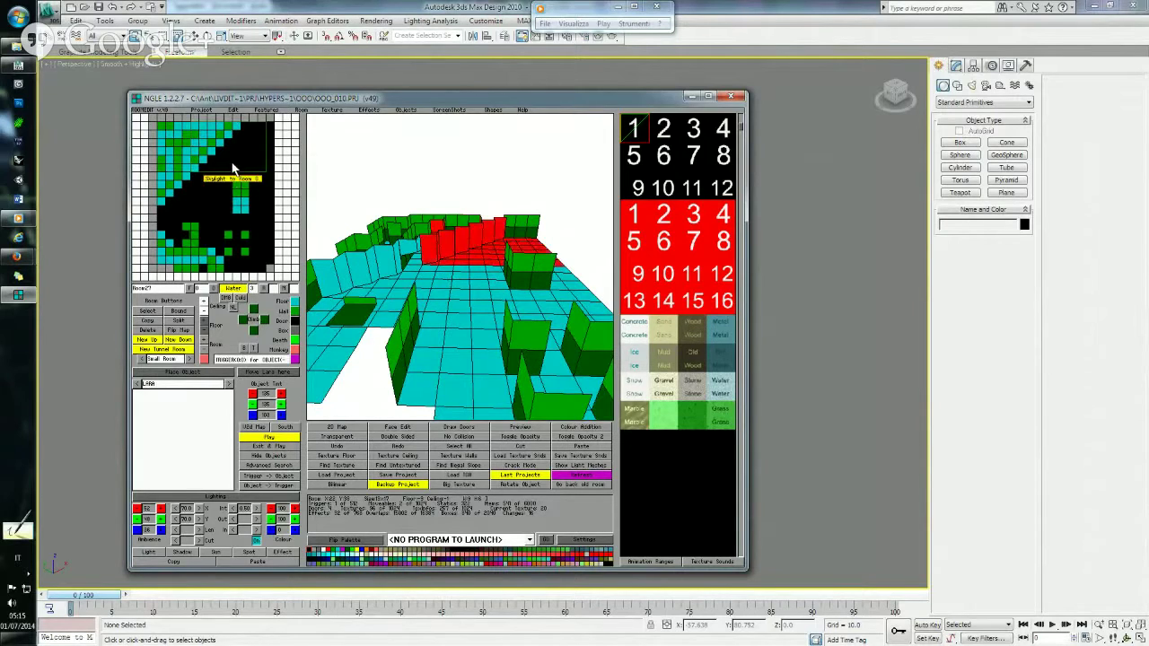
pyautogui.press('Left')
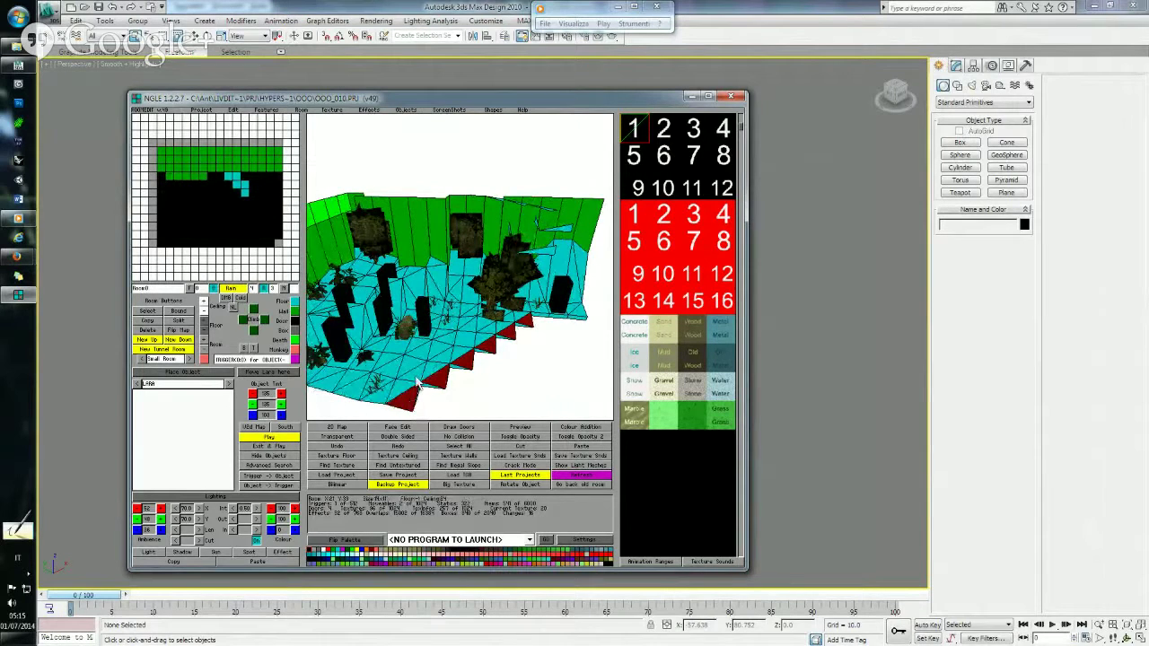
pyautogui.moveTo(420, 370); pyautogui.dragTo(440, 341, button='right')
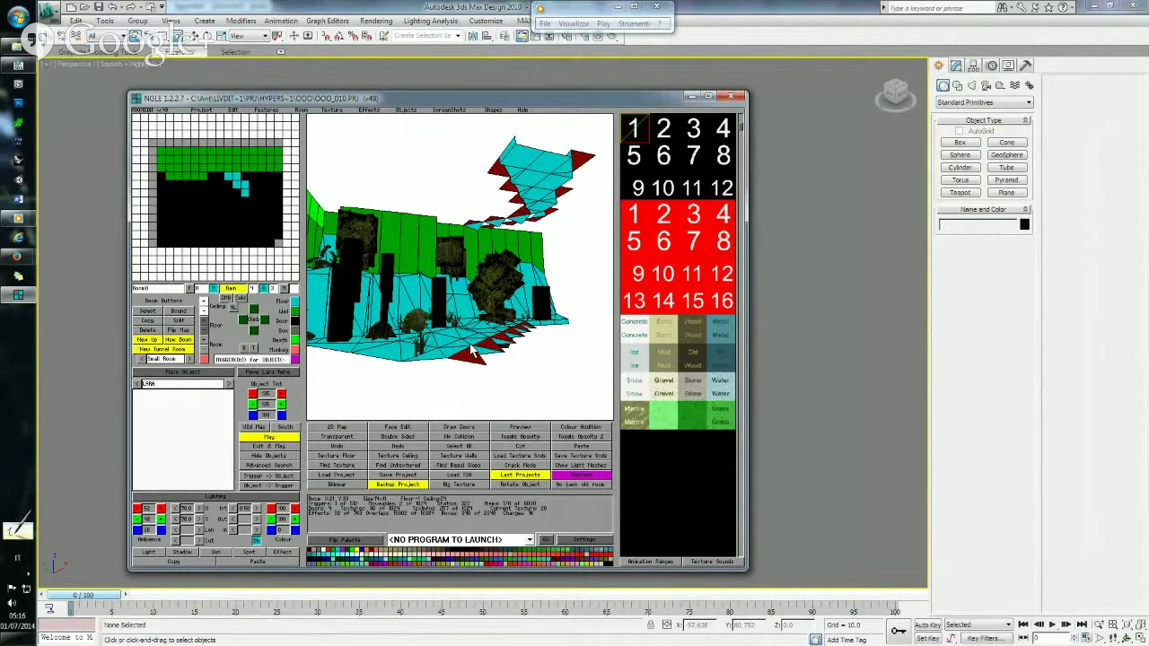
pyautogui.click(264, 209)
# Go back to the first room and test-select the faces around the top block.
pyautogui.click(263, 210)
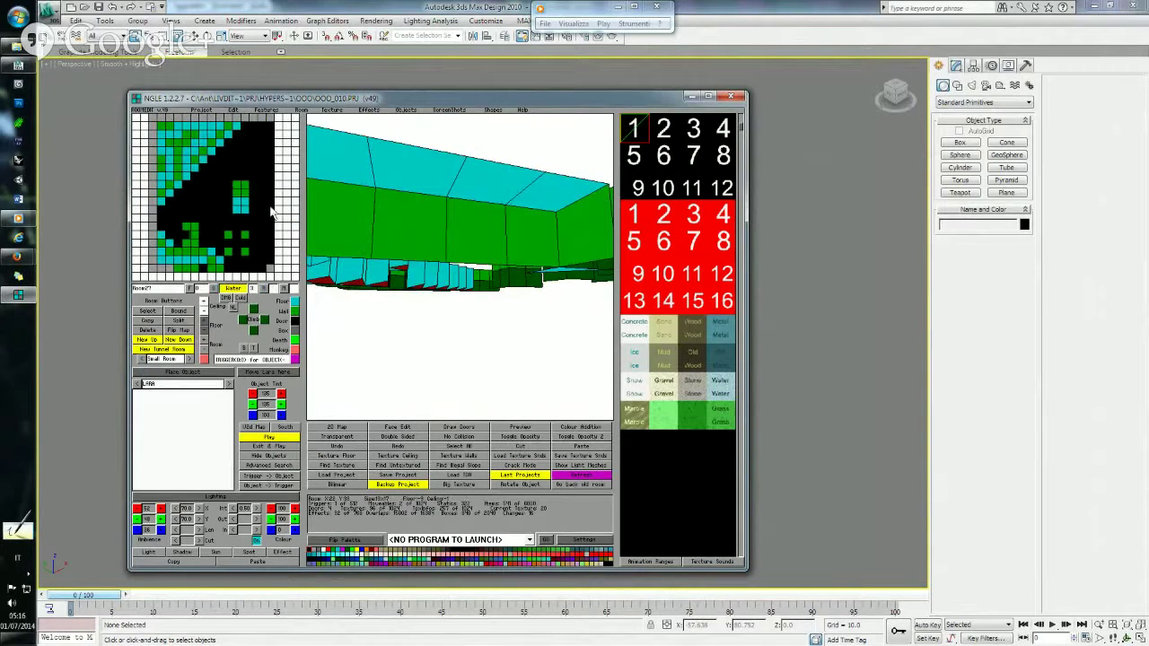
pyautogui.moveTo(395, 248)
pyautogui.mouseDown(button='right')
pyautogui.moveTo(440, 273)
pyautogui.moveTo(436, 236)
pyautogui.mouseUp(button='right')
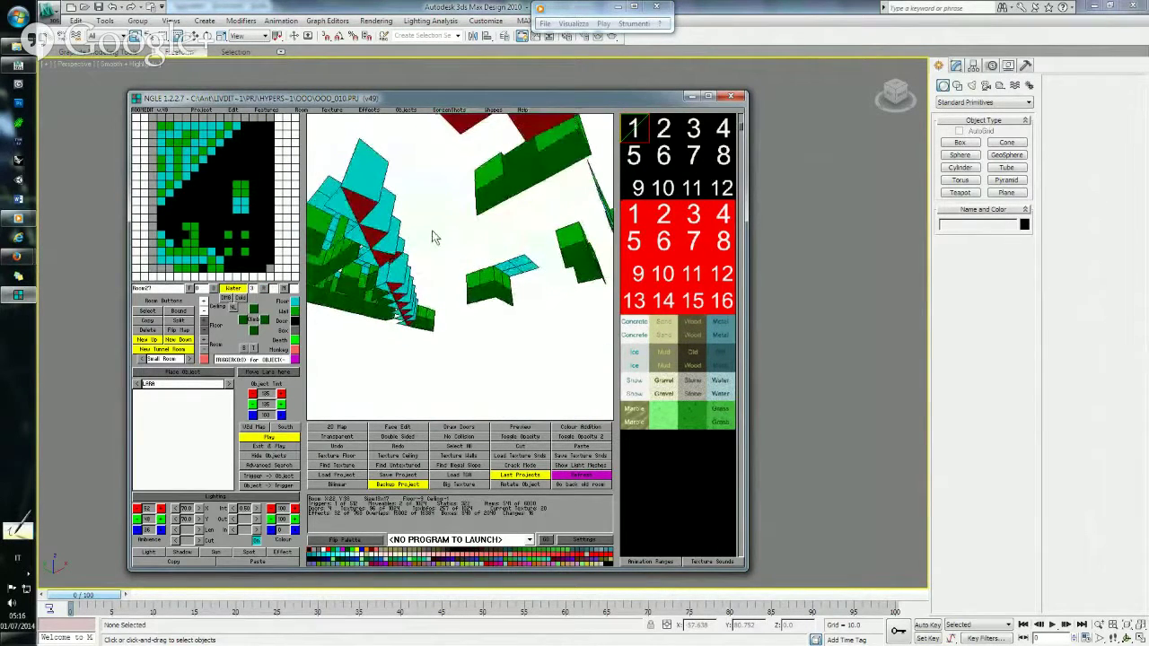
pyautogui.click(341, 208)
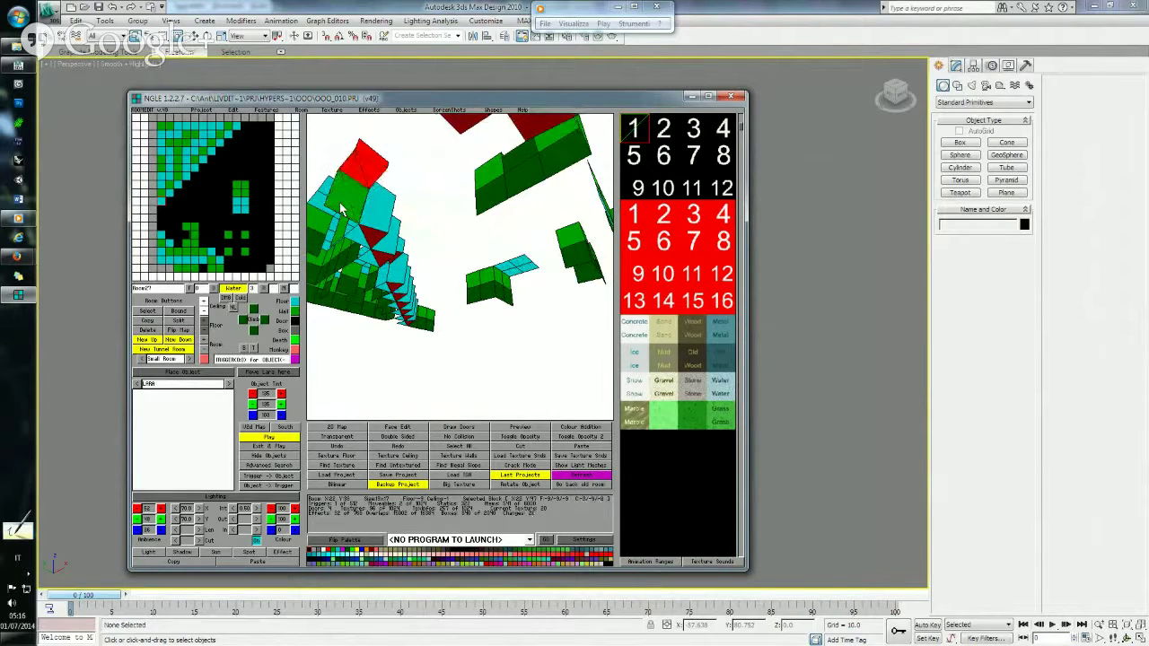
pyautogui.click(341, 209)
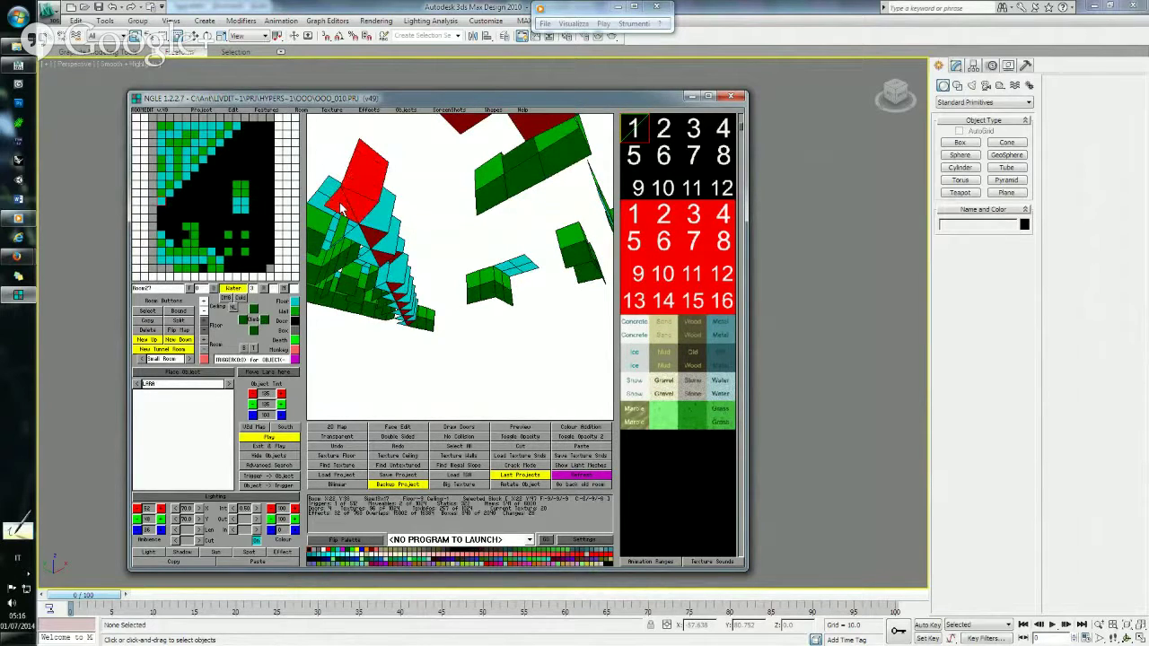
pyautogui.click(367, 206)
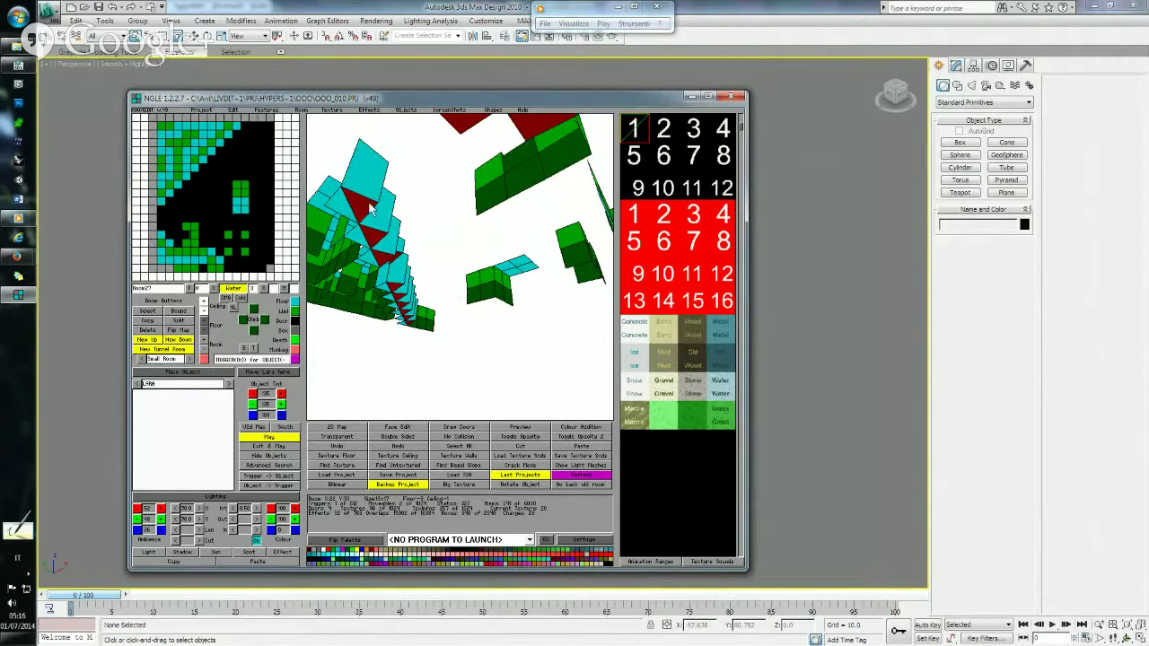
pyautogui.click(370, 206)
pyautogui.click(375, 212)
# Pull back to an overview, enter the room beyond the door, and show its textures.
pyautogui.moveTo(375, 189); pyautogui.dragTo(355, 329, button='right')
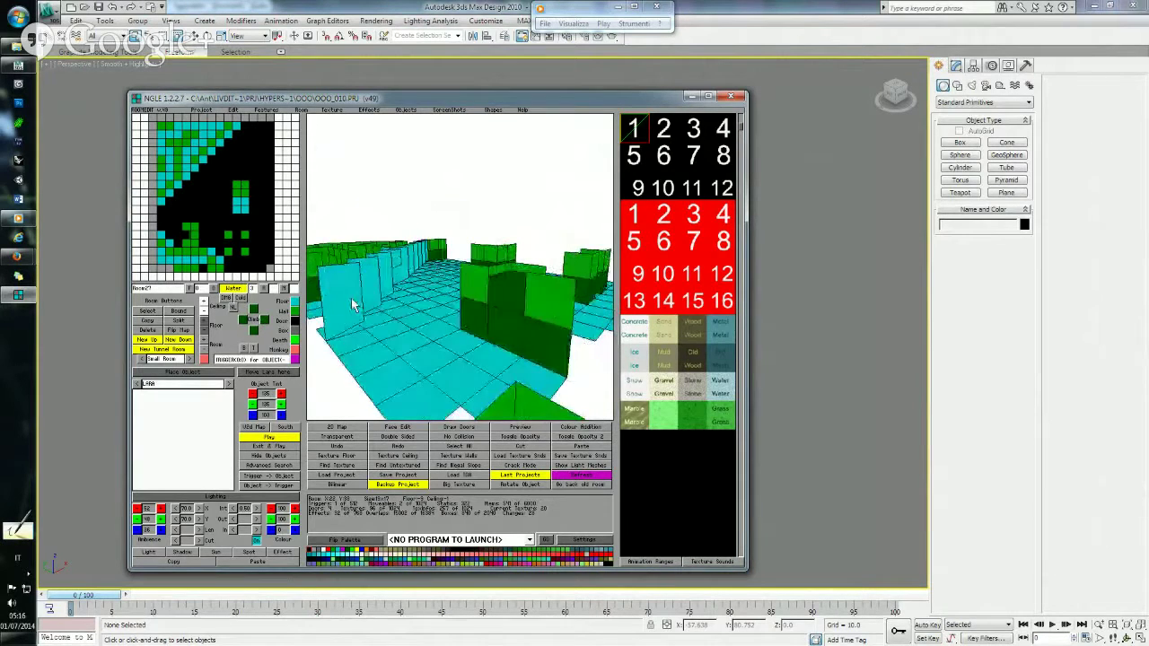
pyautogui.moveTo(363, 305); pyautogui.dragTo(364, 281, button='right')
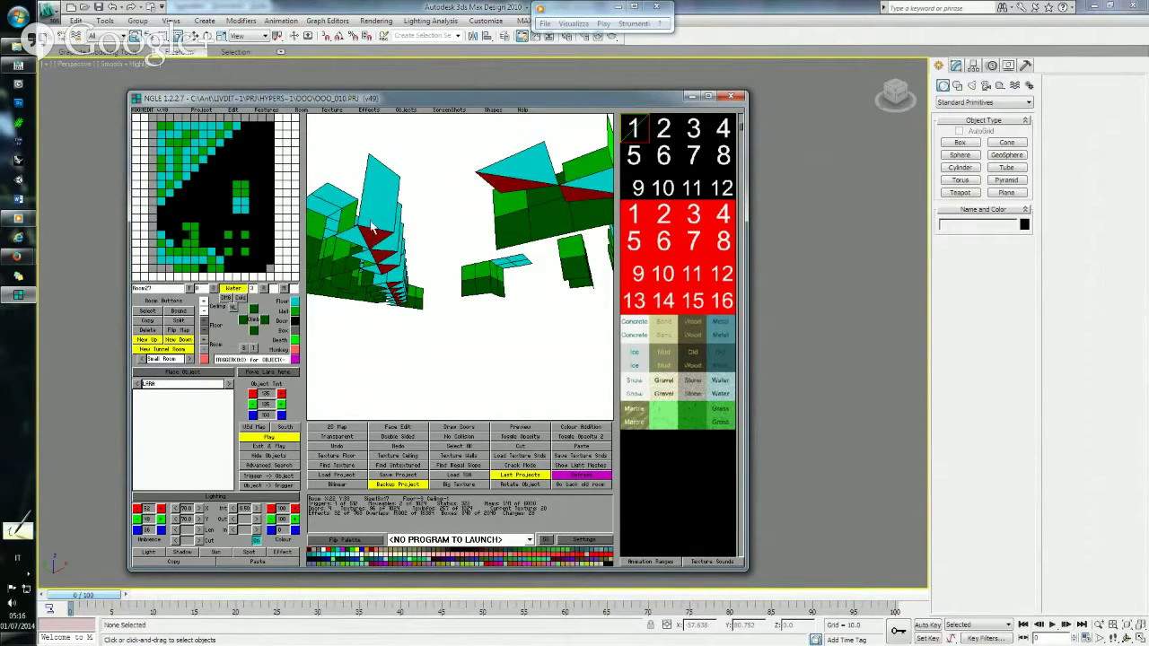
pyautogui.moveTo(372, 229)
pyautogui.mouseDown(button='right')
pyautogui.moveTo(375, 267)
pyautogui.moveTo(424, 253)
pyautogui.moveTo(398, 218)
pyautogui.moveTo(440, 249)
pyautogui.moveTo(499, 227)
pyautogui.moveTo(413, 250)
pyautogui.moveTo(442, 286)
pyautogui.moveTo(423, 291)
pyautogui.mouseUp(button='right')
pyautogui.rightClick(271, 173)
pyautogui.press('Tab')
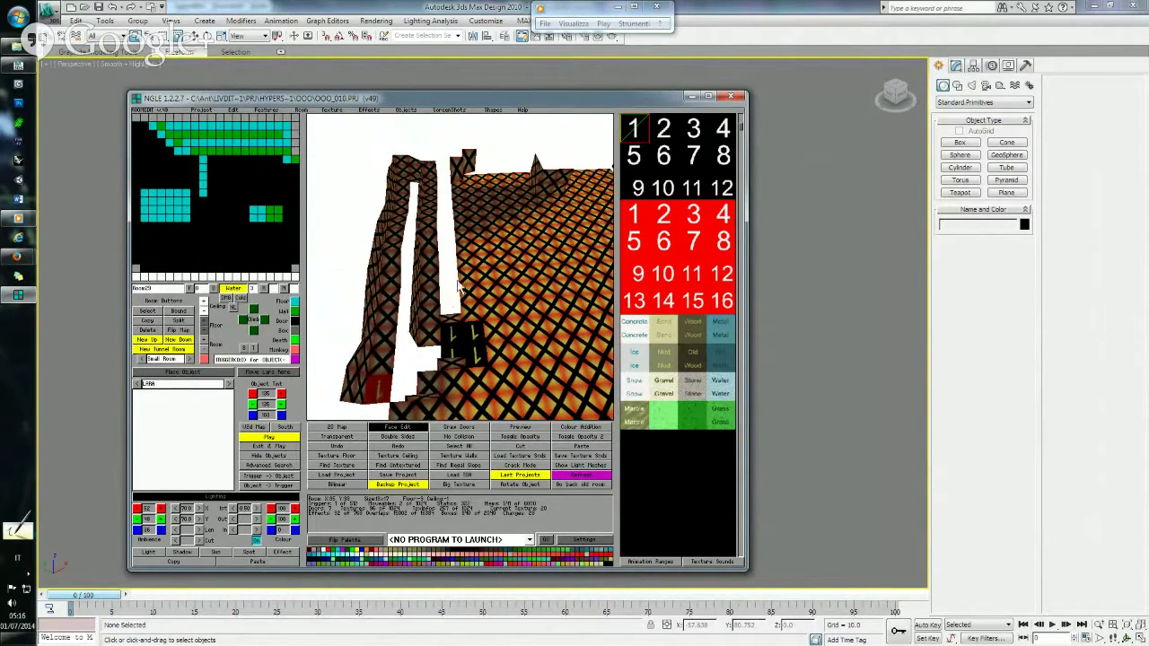
# Return the water room to flat shading and drag-select a large rectangle of floor tiles.
pyautogui.moveTo(377, 398); pyautogui.dragTo(439, 301, button='right')
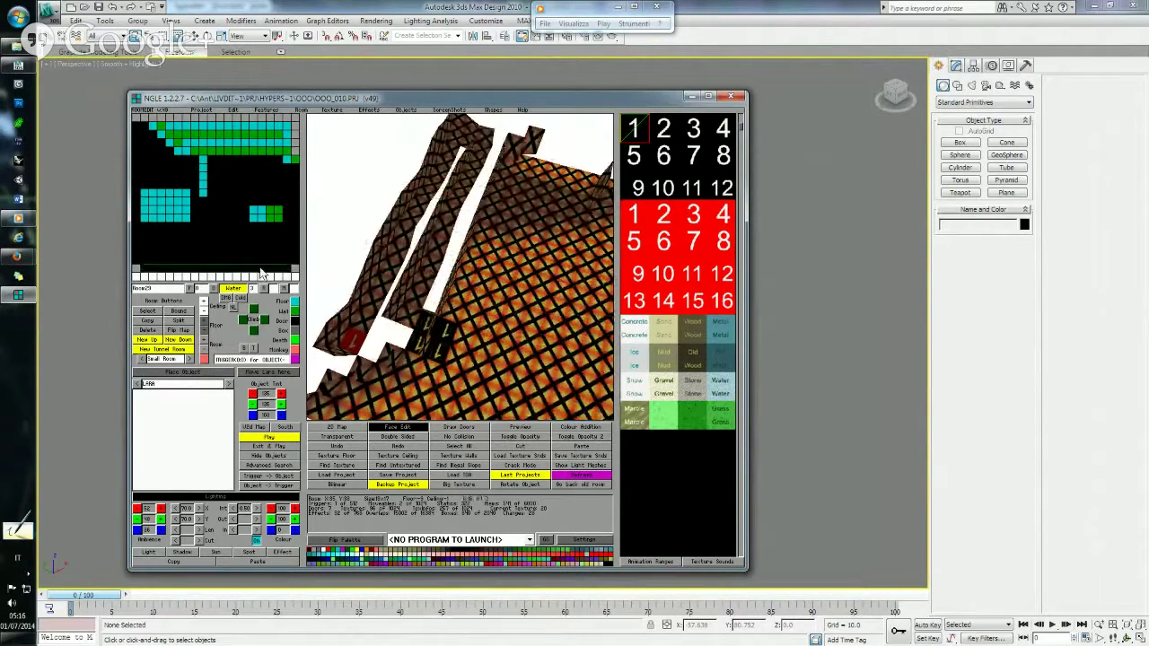
pyautogui.click(404, 261)
pyautogui.press('Tab')
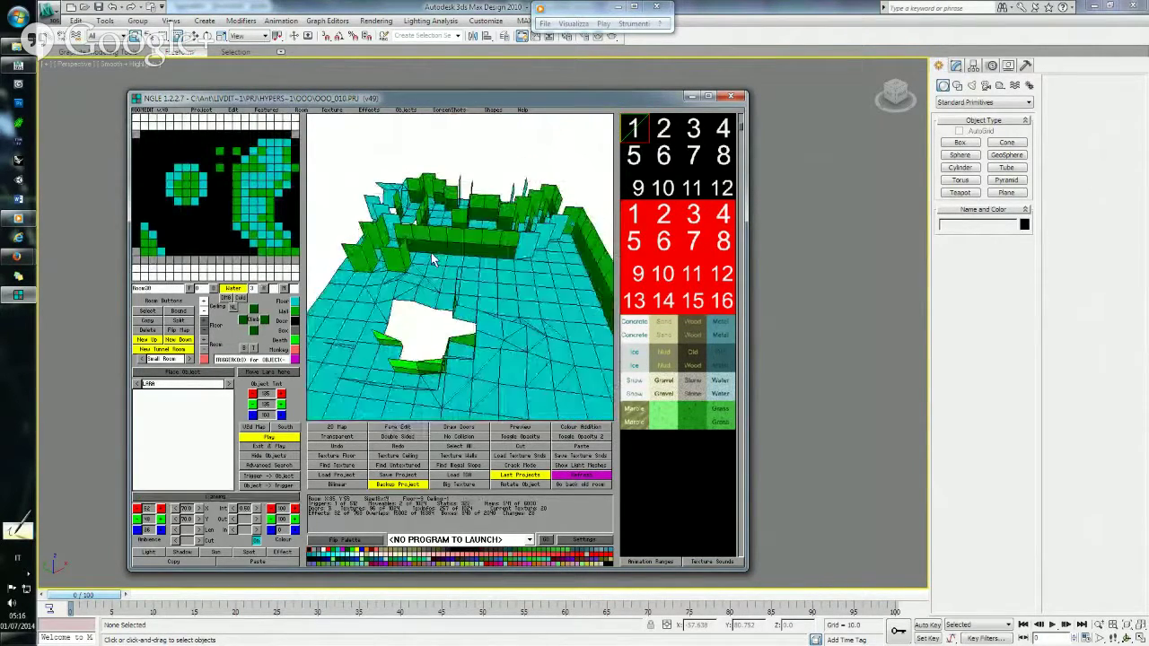
pyautogui.click(190, 135)
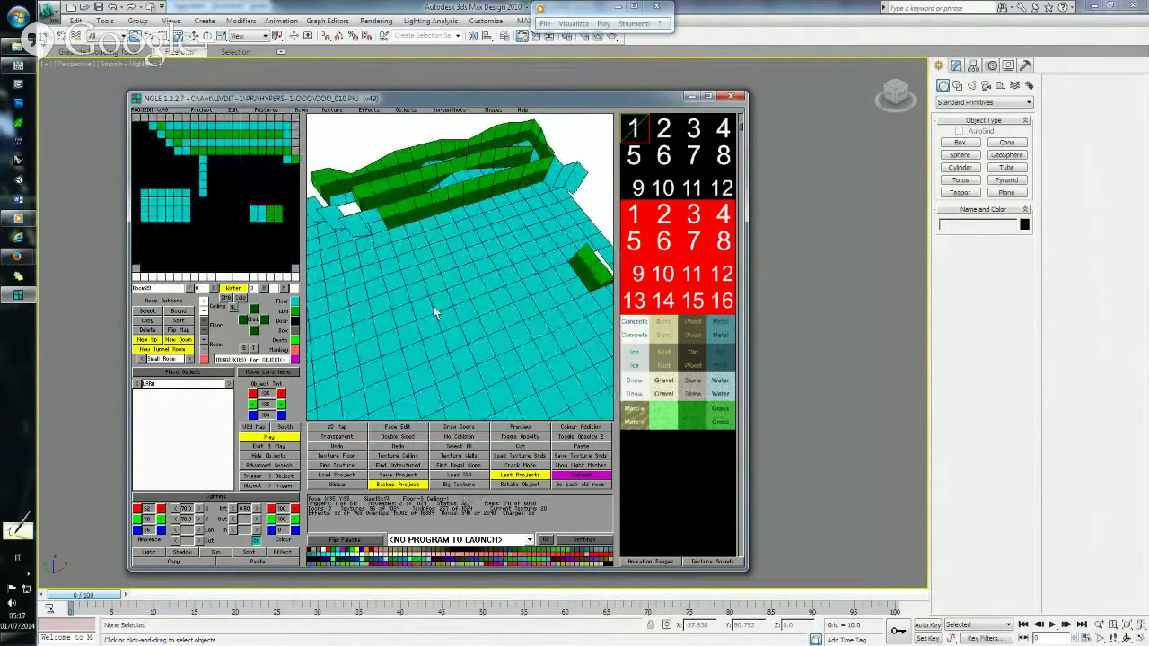
pyautogui.moveTo(435, 306); pyautogui.dragTo(379, 251, button='right')
pyautogui.moveTo(379, 251); pyautogui.dragTo(537, 370)
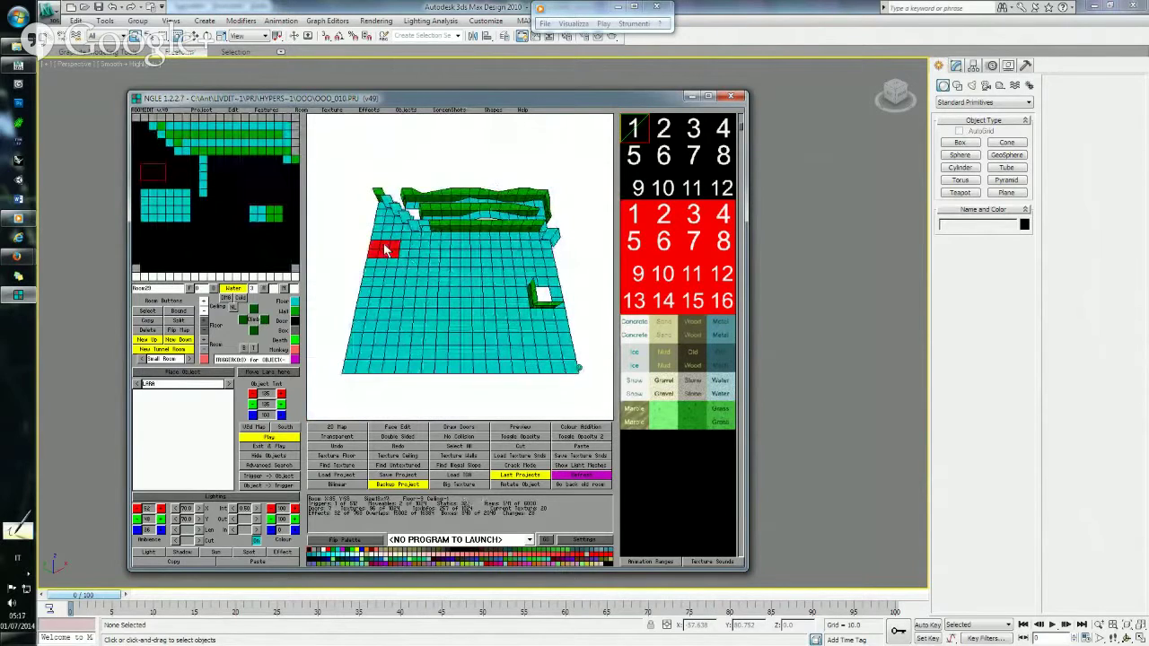
# Orbit the diagonal water room and reselect its floor tiles from corner to corner.
pyautogui.click(476, 381)
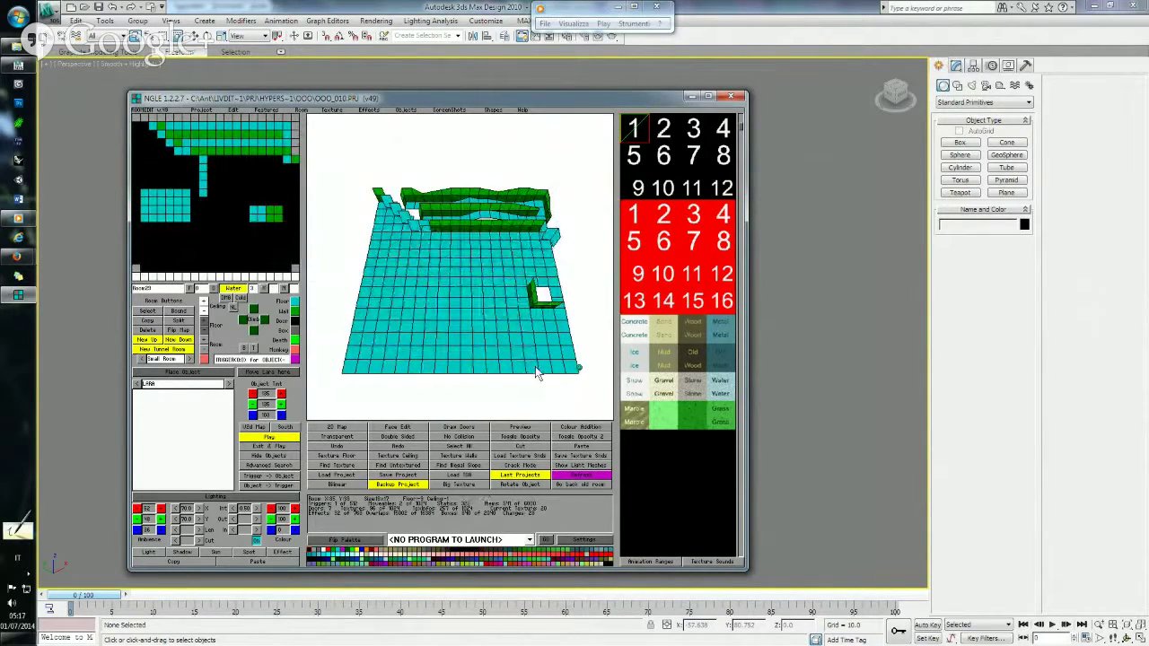
pyautogui.moveTo(532, 370); pyautogui.dragTo(376, 240)
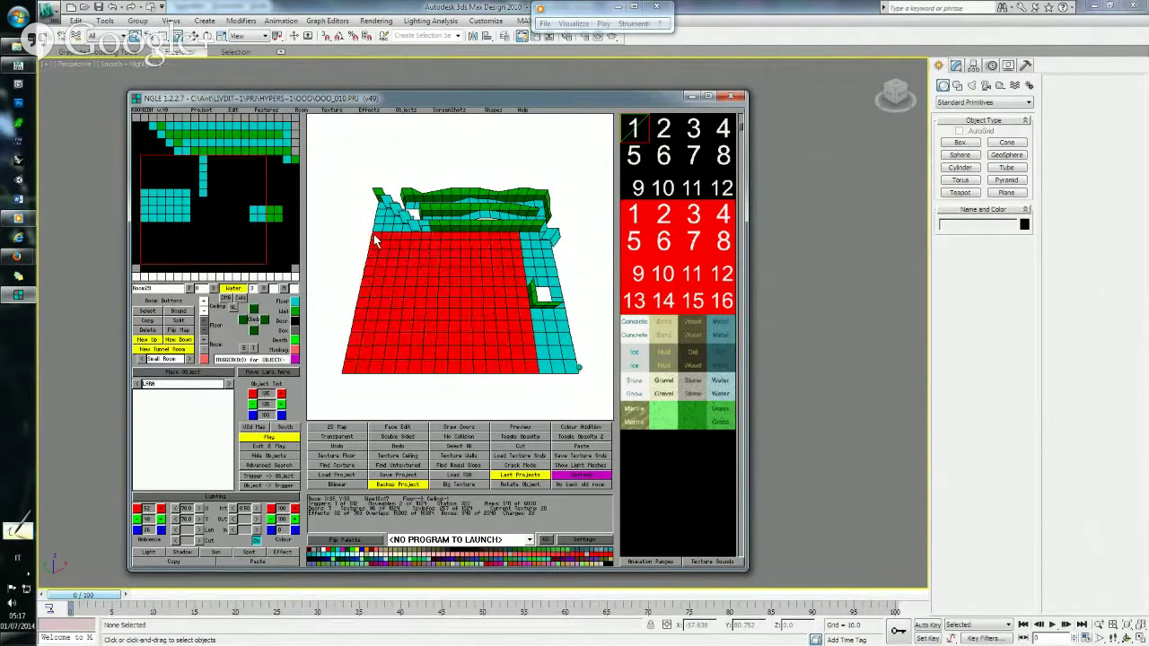
pyautogui.moveTo(437, 316); pyautogui.dragTo(443, 252, button='right')
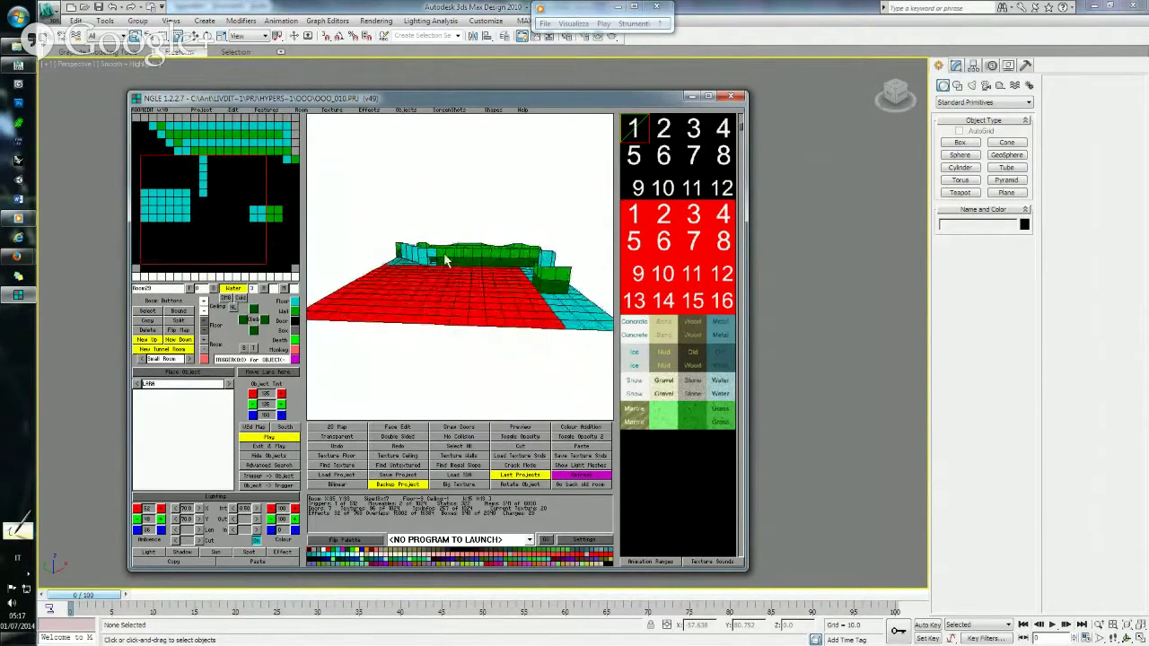
pyautogui.moveTo(413, 302); pyautogui.dragTo(415, 340, button='right')
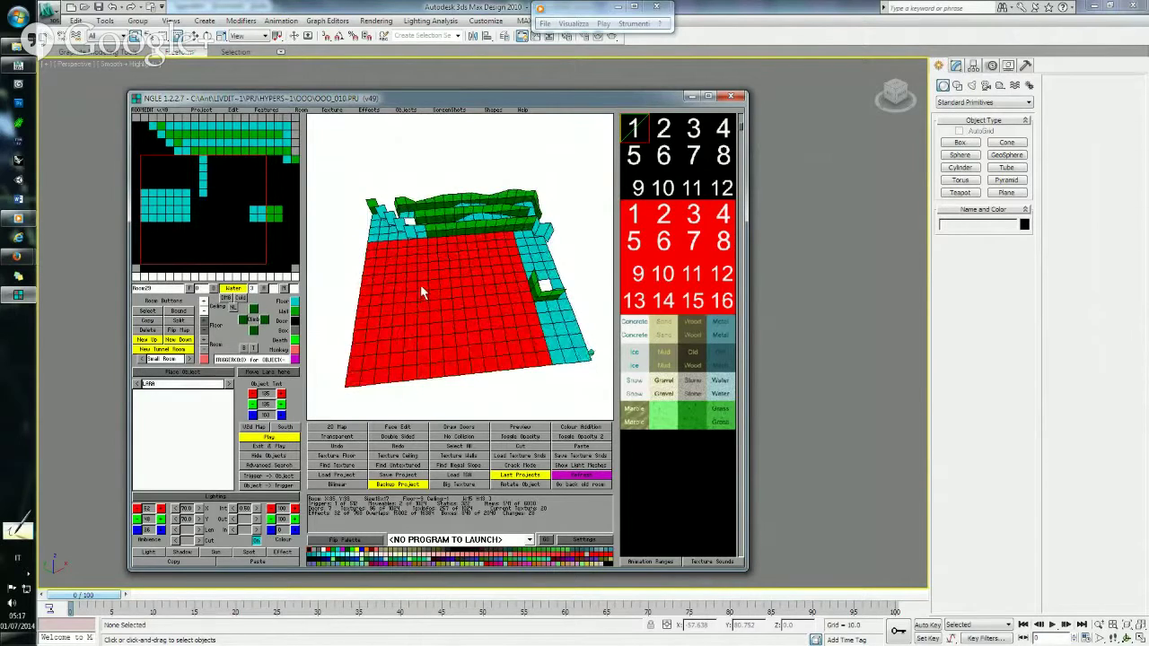
pyautogui.moveTo(422, 279); pyautogui.dragTo(422, 283, button='right')
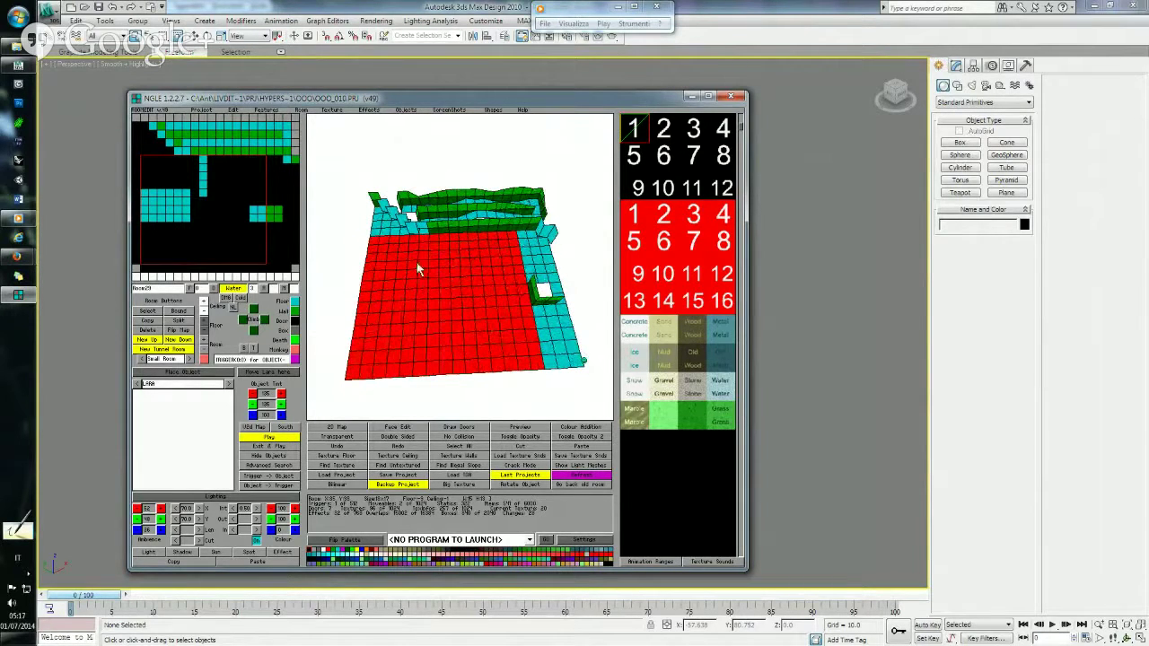
pyautogui.moveTo(376, 247); pyautogui.dragTo(536, 372)
pyautogui.moveTo(537, 371); pyautogui.dragTo(437, 261, button='right')
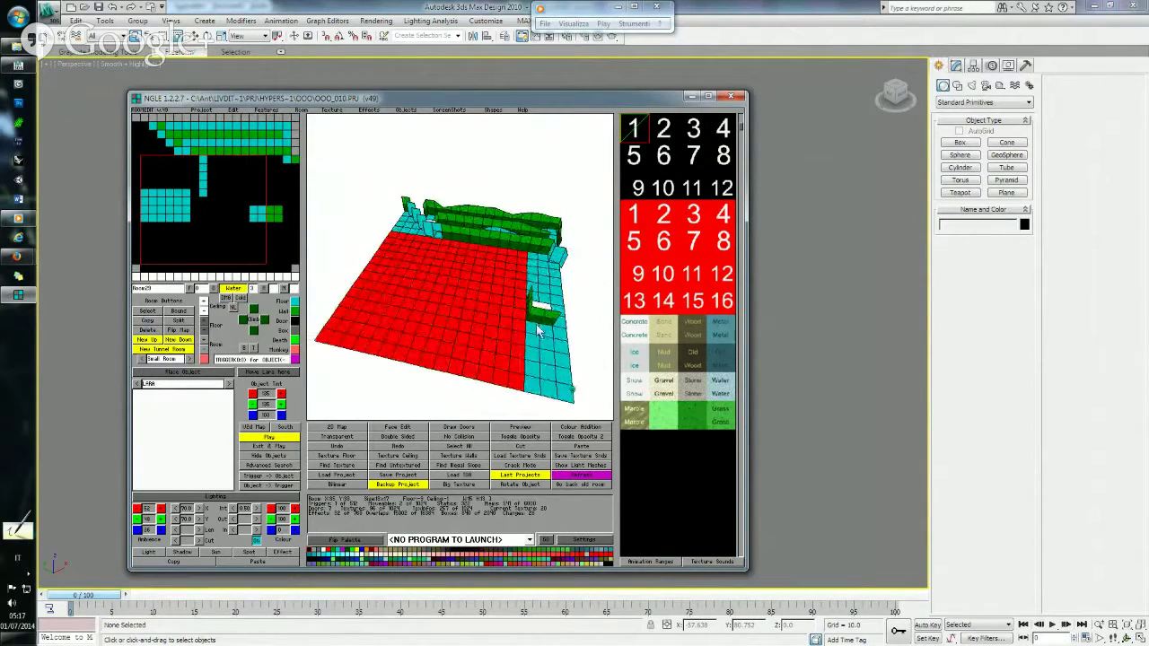
pyautogui.moveTo(454, 231); pyautogui.dragTo(455, 237, button='right')
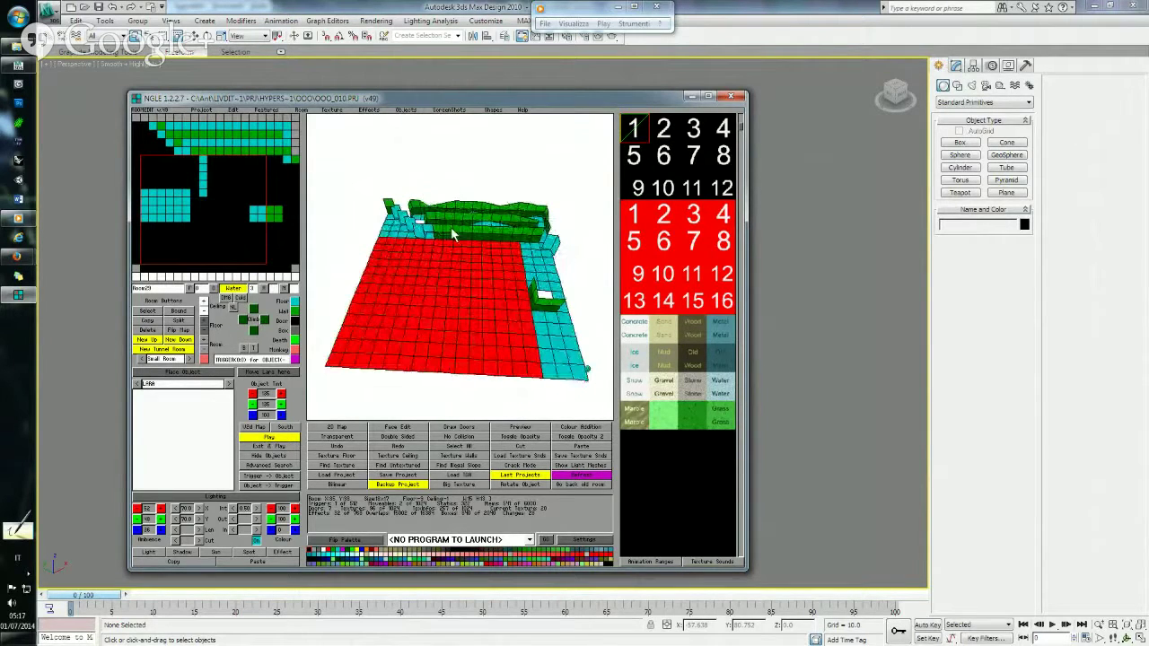
pyautogui.click(454, 182)
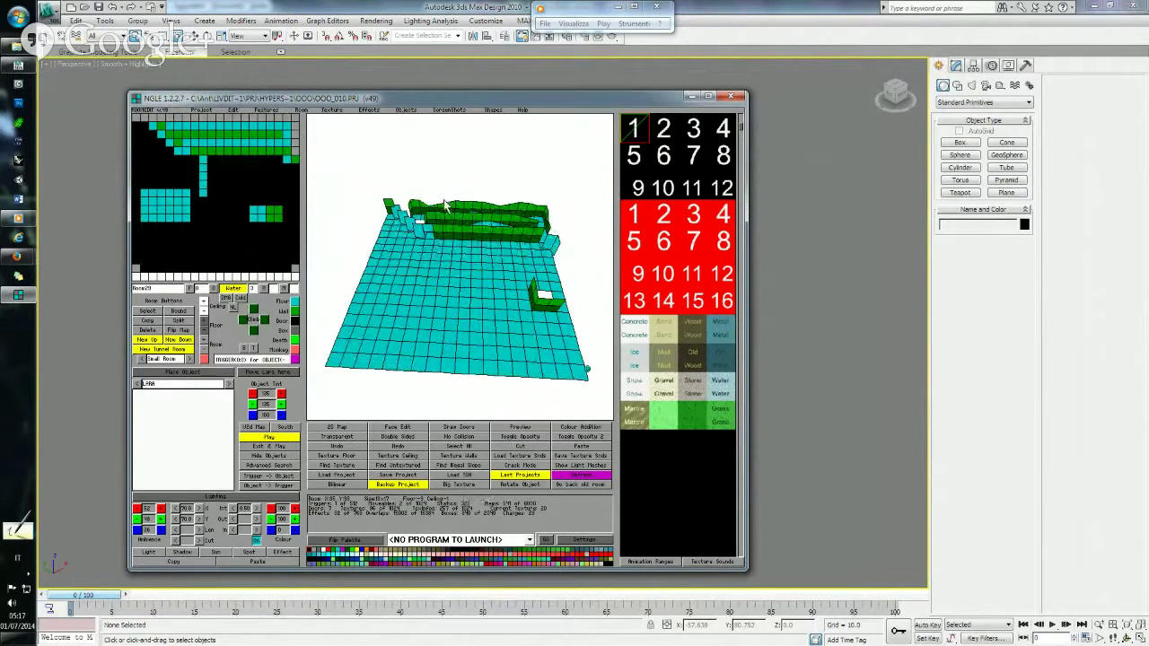
pyautogui.moveTo(450, 241); pyautogui.dragTo(355, 255, button='right')
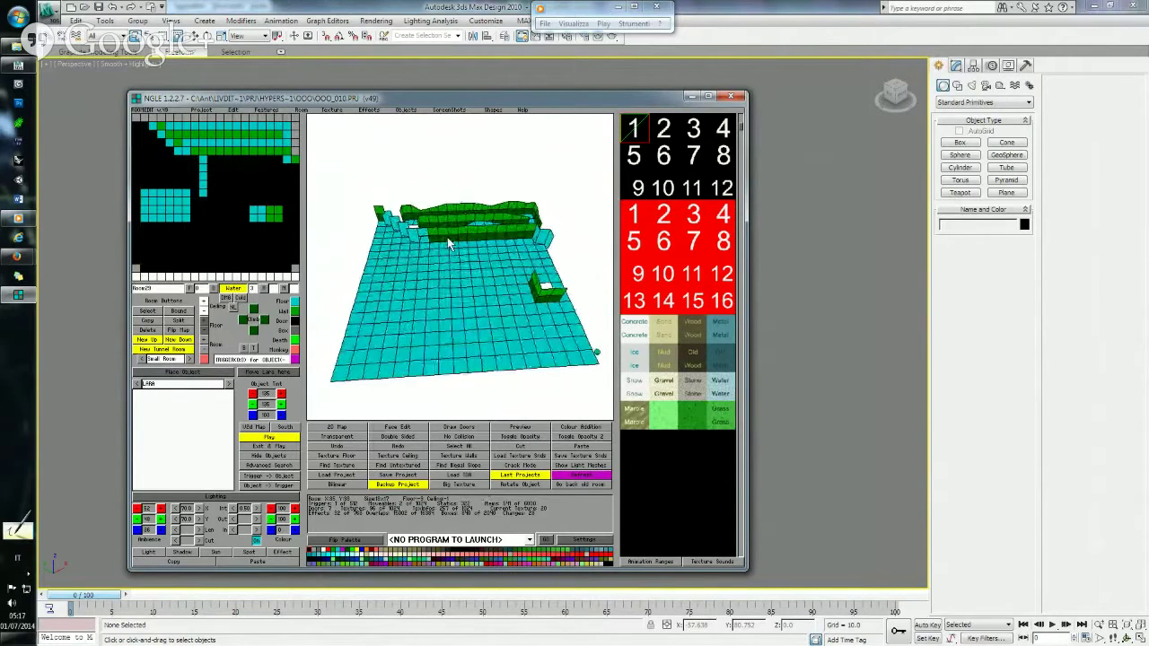
pyautogui.moveTo(376, 255); pyautogui.dragTo(539, 369)
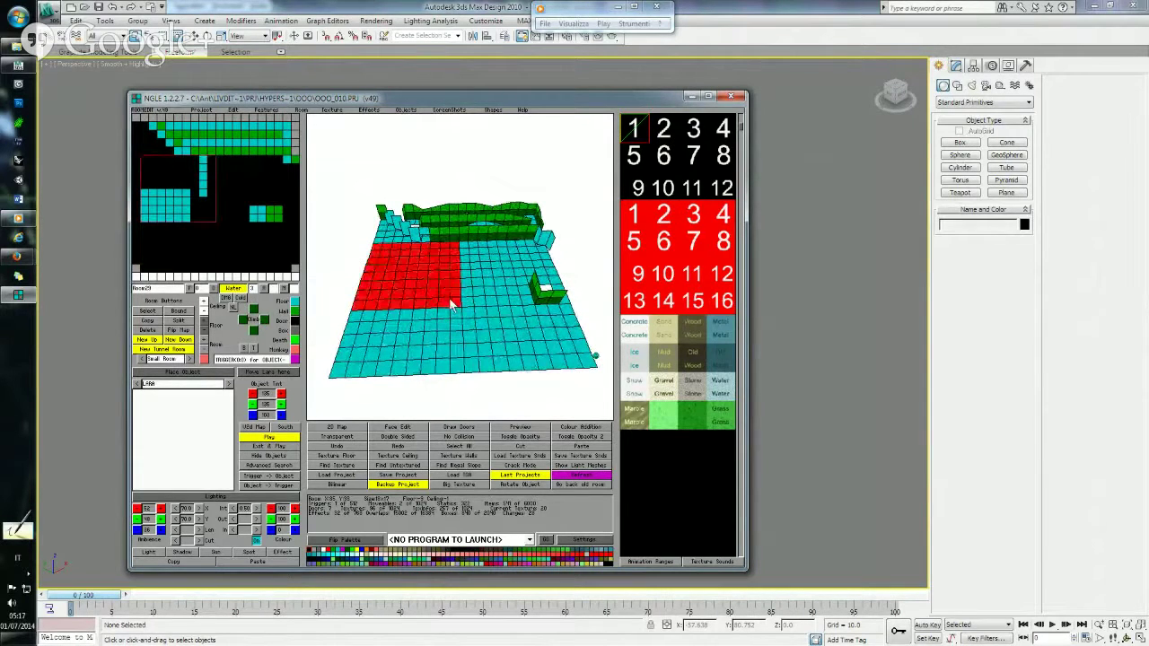
# Switch to other rooms and orbit each one, ending at an edge-on angle.
pyautogui.click(299, 215)
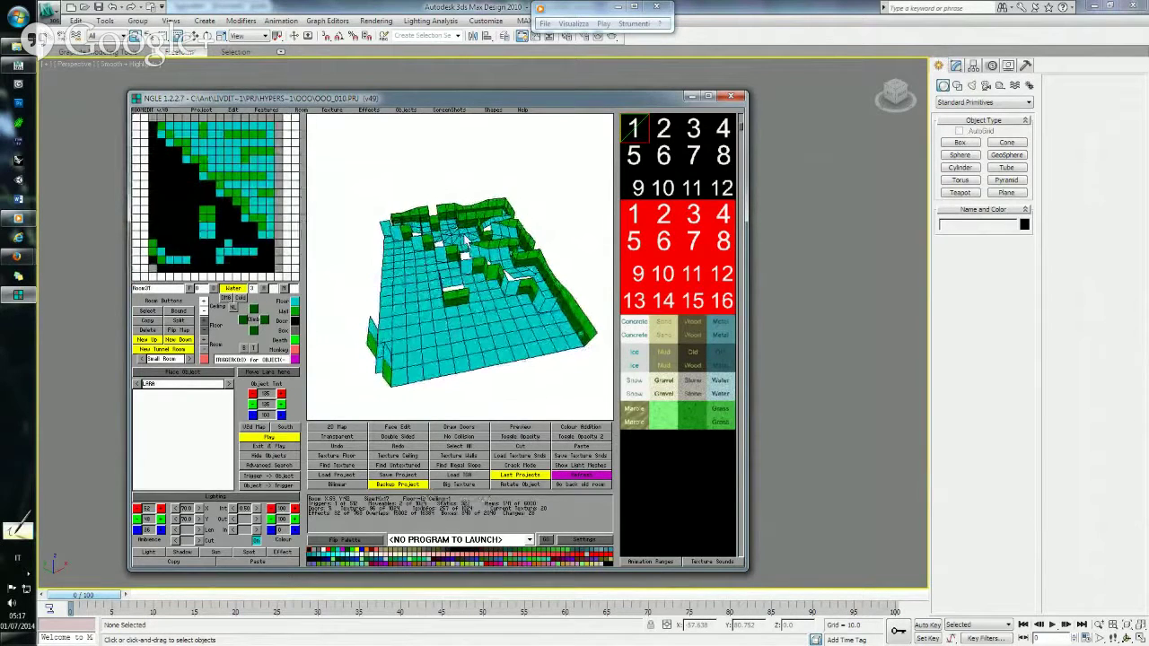
pyautogui.moveTo(445, 239); pyautogui.dragTo(498, 205, button='right')
pyautogui.click(151, 184)
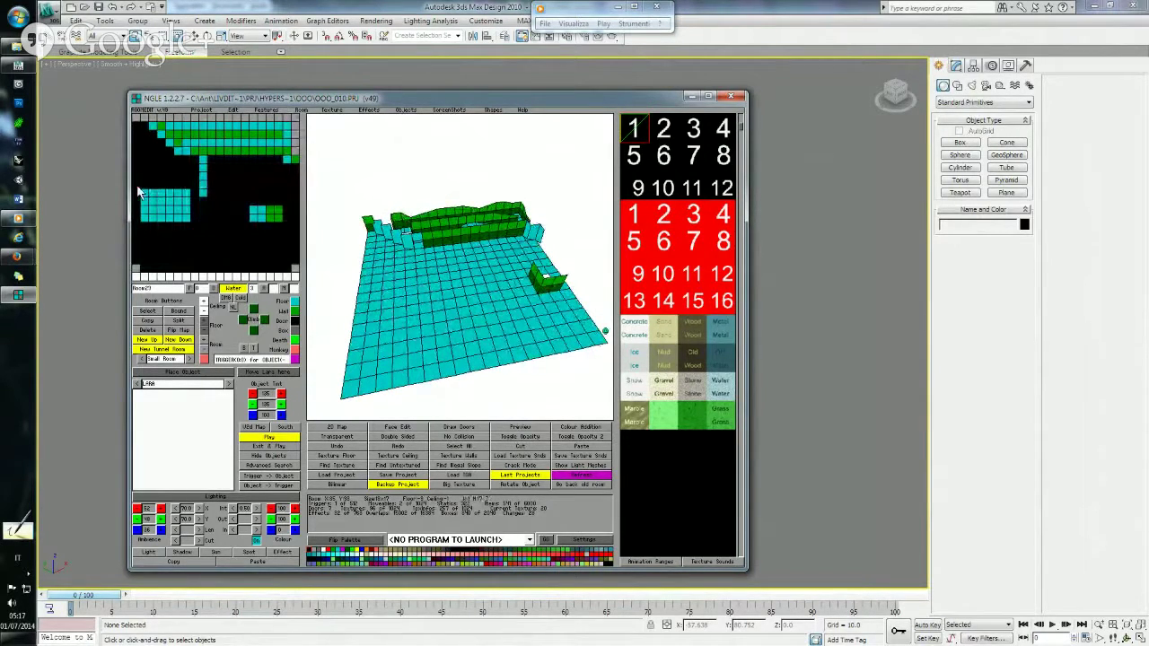
pyautogui.click(141, 191)
pyautogui.moveTo(575, 286)
pyautogui.mouseDown(button='right')
pyautogui.moveTo(495, 256)
pyautogui.moveTo(511, 259)
pyautogui.mouseUp(button='right')
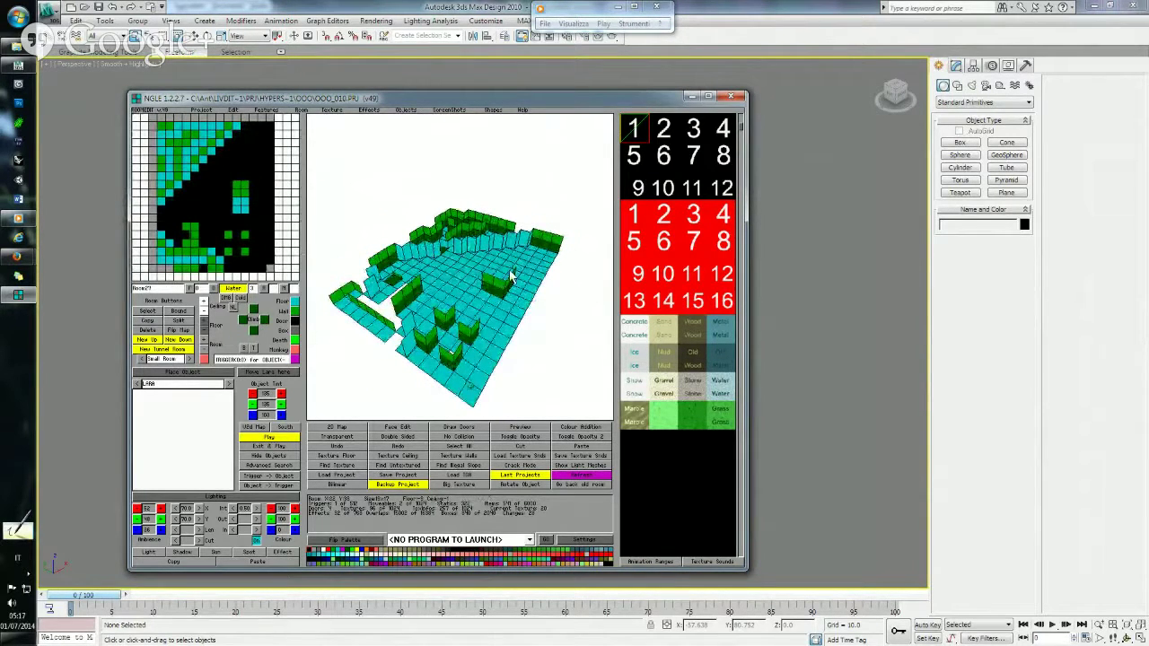
pyautogui.moveTo(511, 277)
pyautogui.mouseDown(button='right')
pyautogui.moveTo(501, 239)
pyautogui.moveTo(523, 285)
pyautogui.moveTo(543, 279)
pyautogui.mouseUp(button='right')
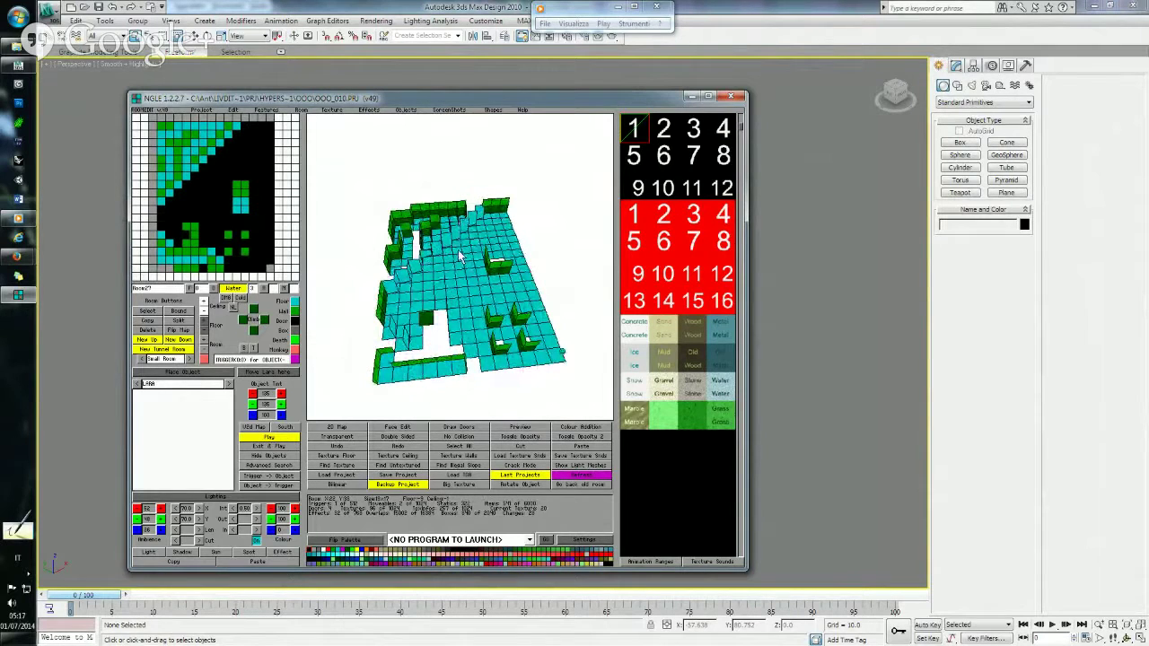
# Switch the room to textured display and orbit it slightly.
pyautogui.press('f')
pyautogui.moveTo(460, 256); pyautogui.dragTo(481, 274, button='right')
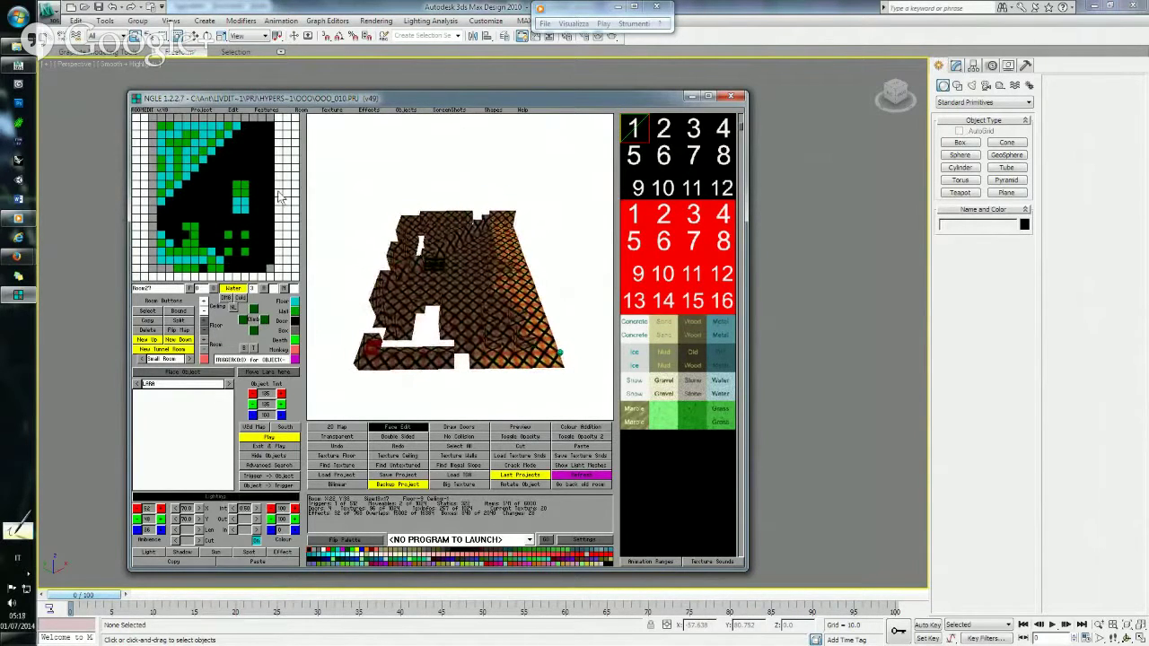
pyautogui.moveTo(469, 262)
pyautogui.mouseDown(button='right')
pyautogui.moveTo(467, 226)
pyautogui.moveTo(469, 260)
pyautogui.mouseUp(button='right')
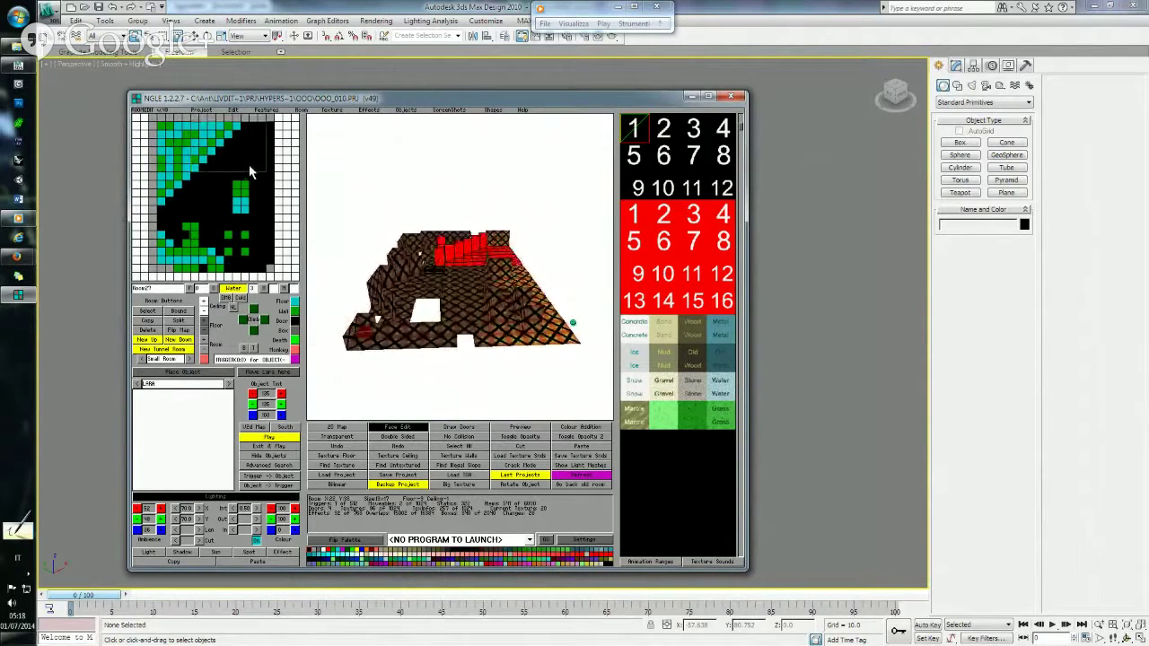
# Check the green-walled neighbouring room, return, then reopen OOO_008.MQO in Metasequoia.
pyautogui.click(431, 256)
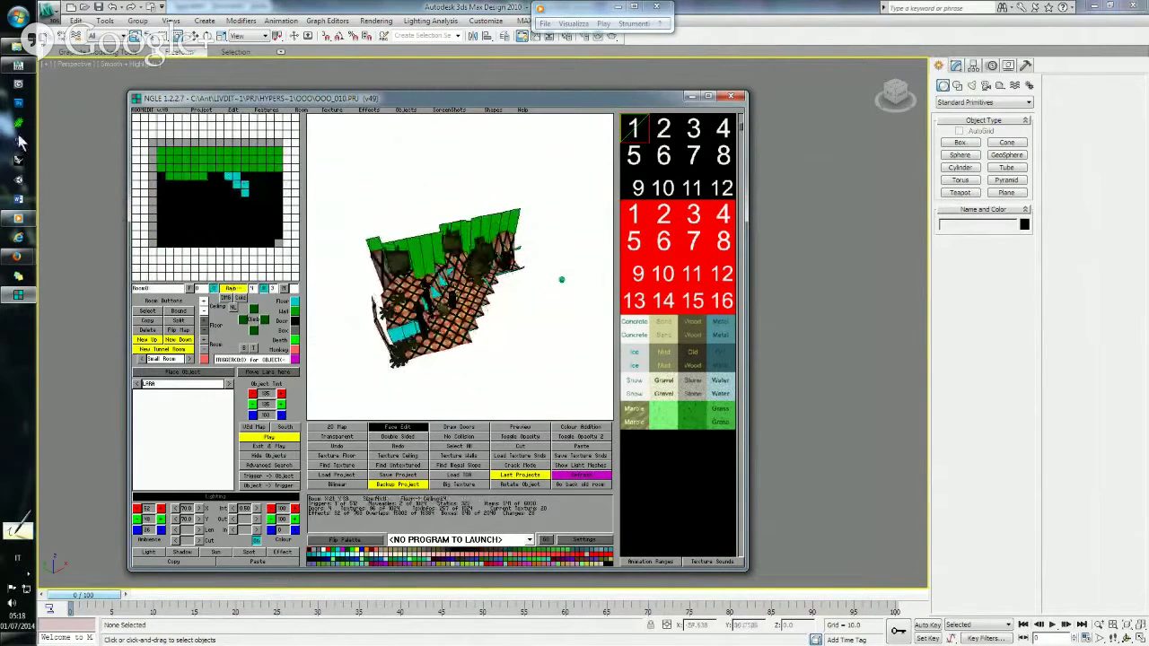
pyautogui.click(429, 306)
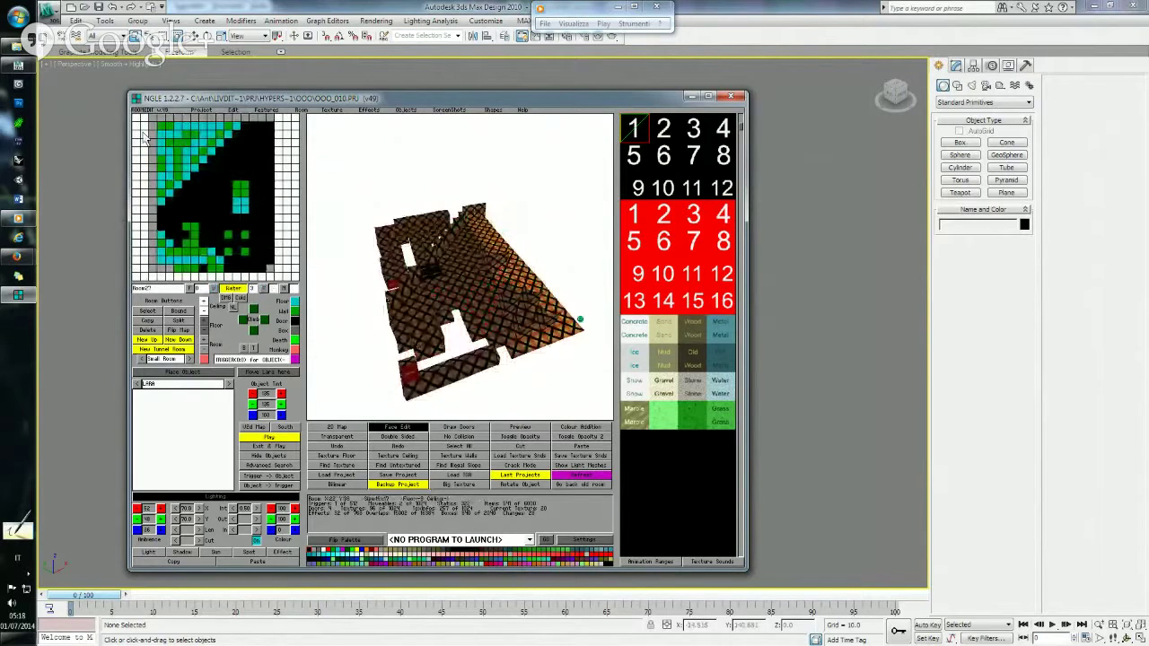
pyautogui.rightClick(27, 124)
pyautogui.click(81, 31)
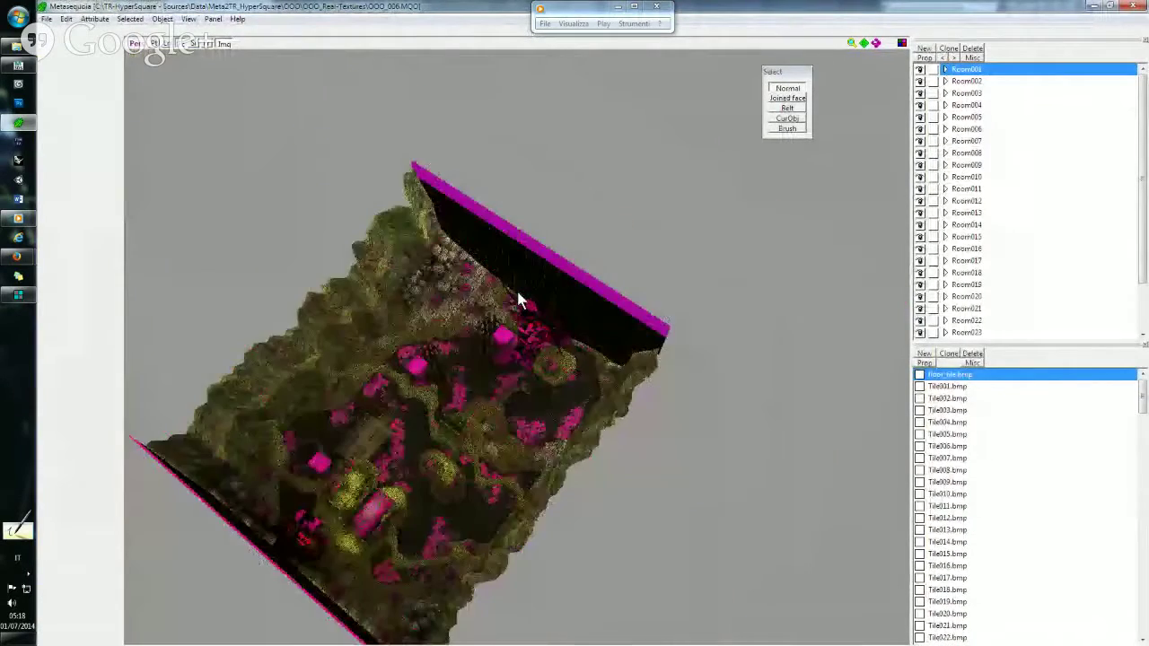
# Unhide Room027 in the object panel, widen the 3D view, then return to NGLE.
pyautogui.scroll(-2, 1126, 257)
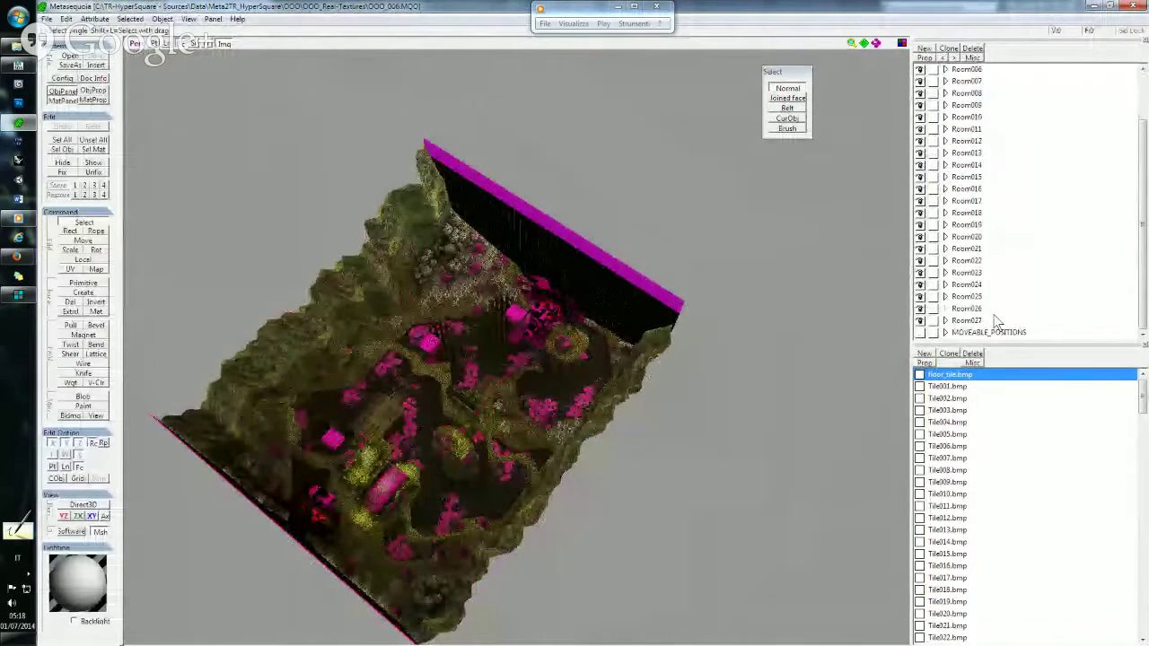
pyautogui.click(986, 321)
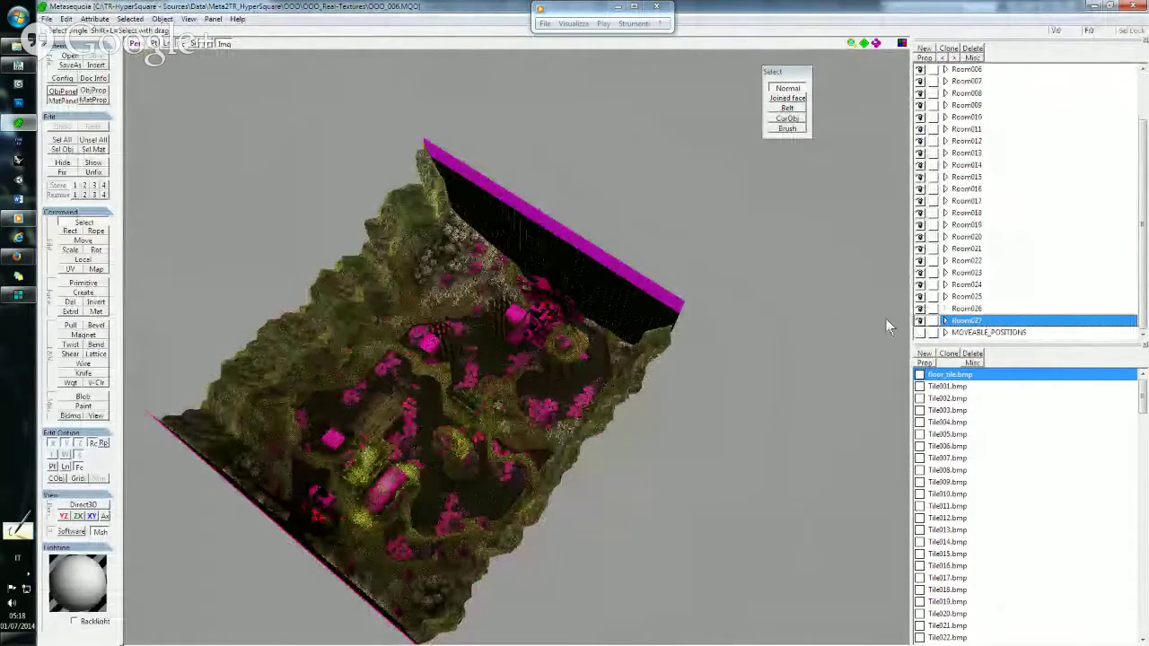
pyautogui.click(919, 322)
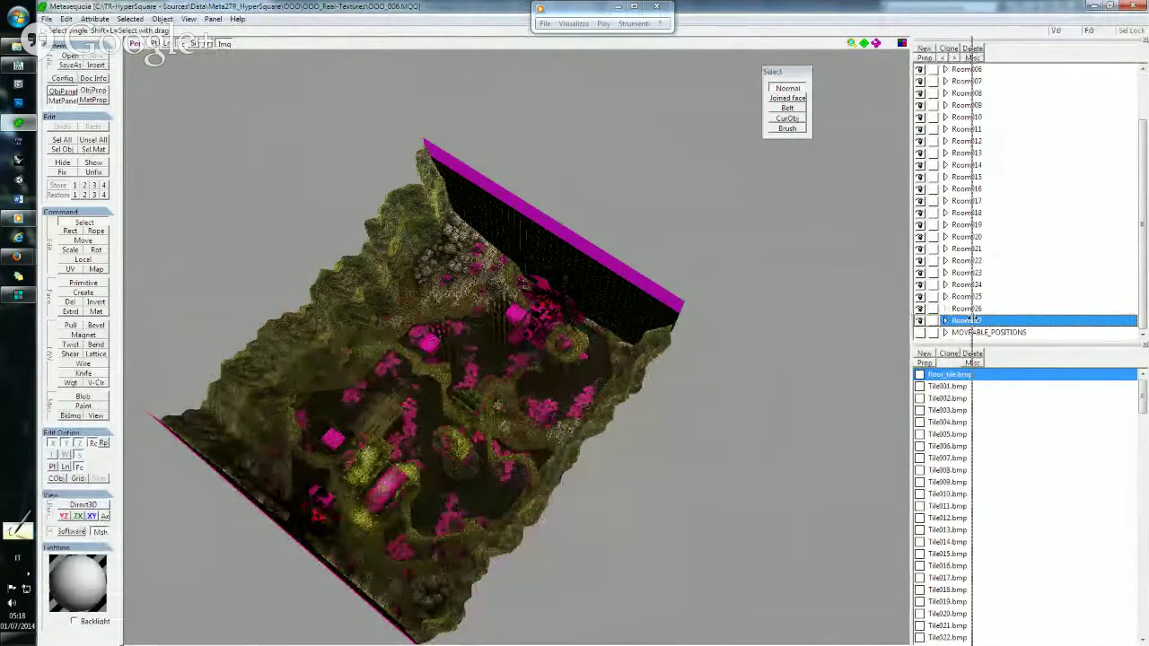
pyautogui.moveTo(910, 320); pyautogui.dragTo(981, 320)
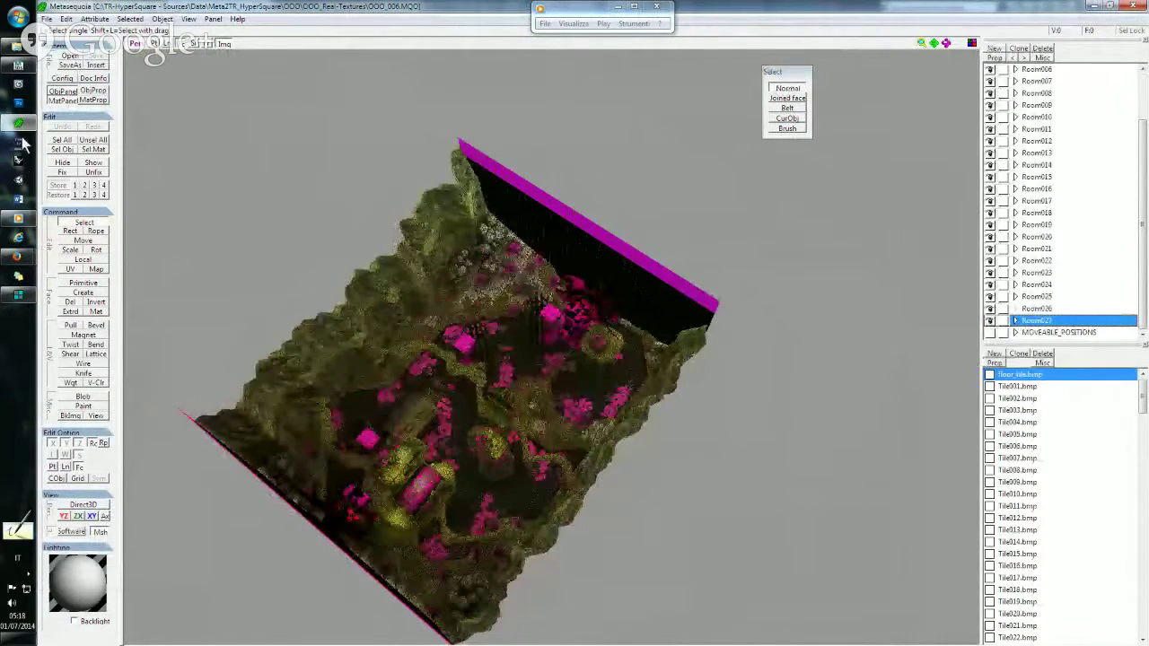
pyautogui.click(22, 137)
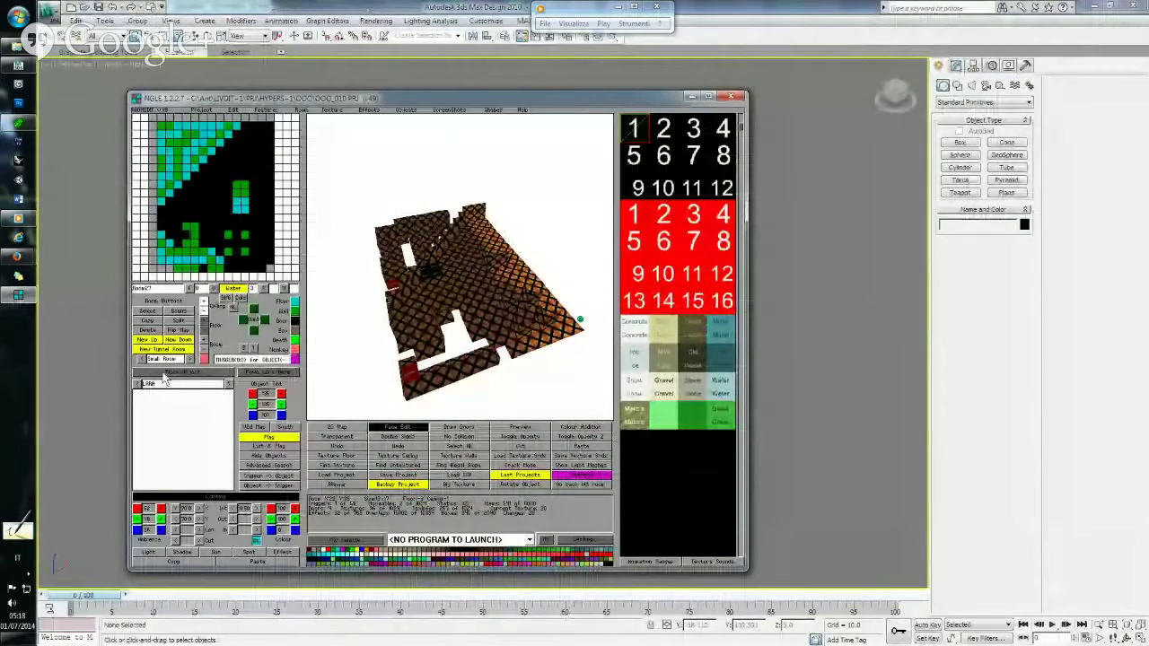
# Rename the room to 'Room2'.
pyautogui.click(150, 296)
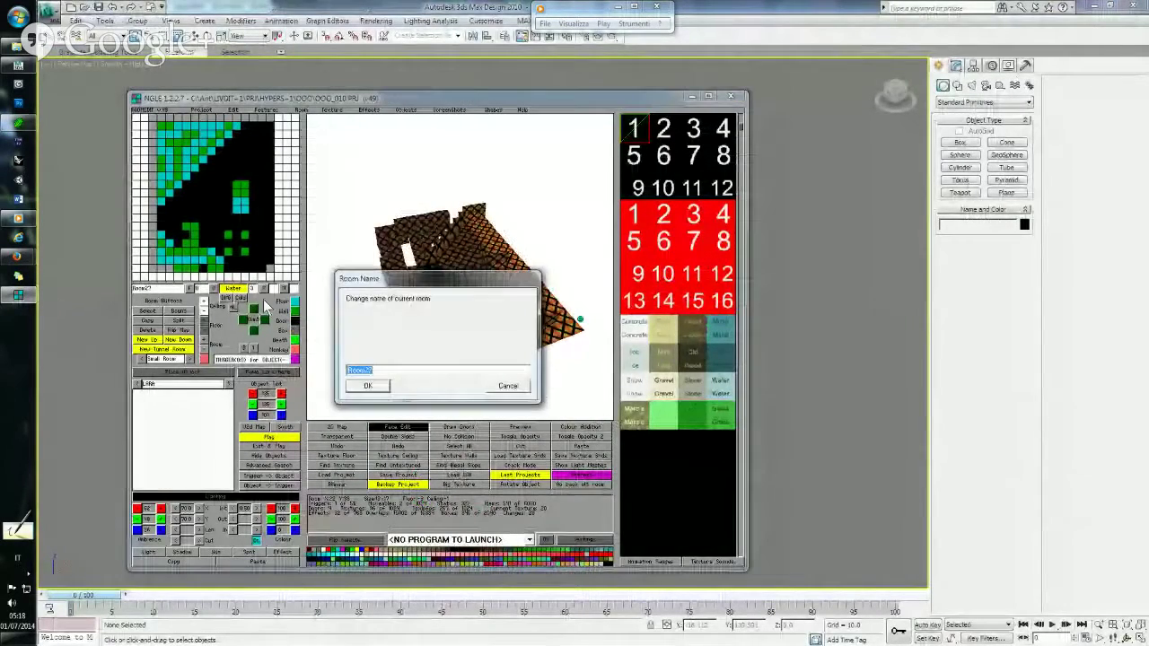
pyautogui.write('Room2')
pyautogui.press('Return')
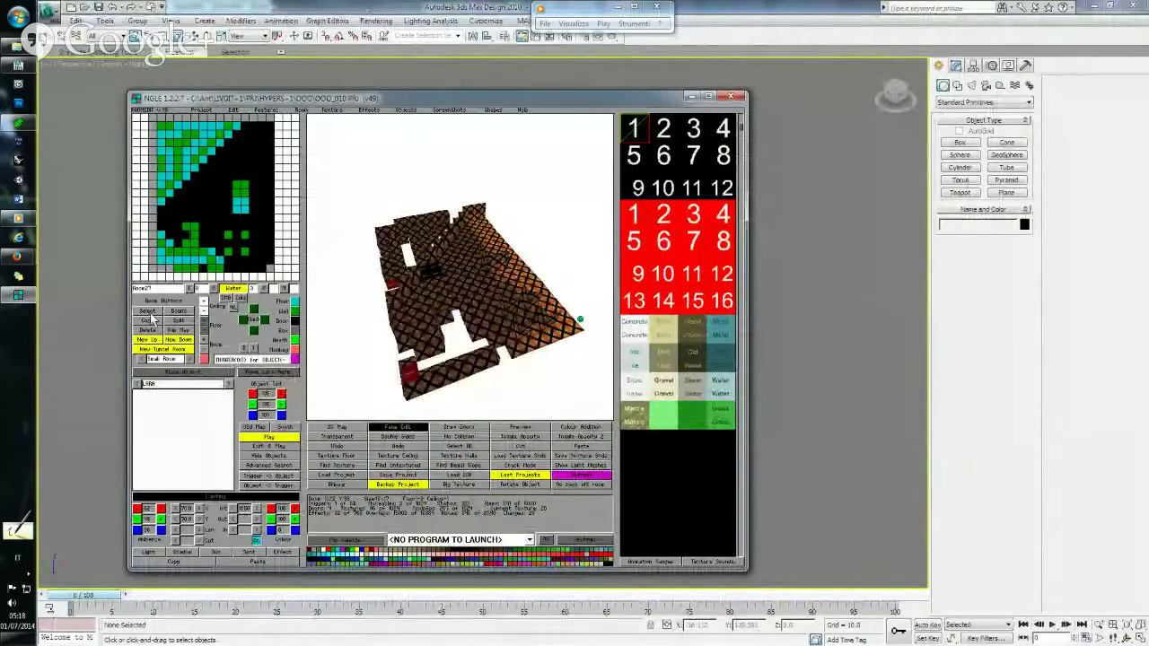
# Load Room26 from the room list and orbit to inspect its floor and pillars.
pyautogui.click(147, 311)
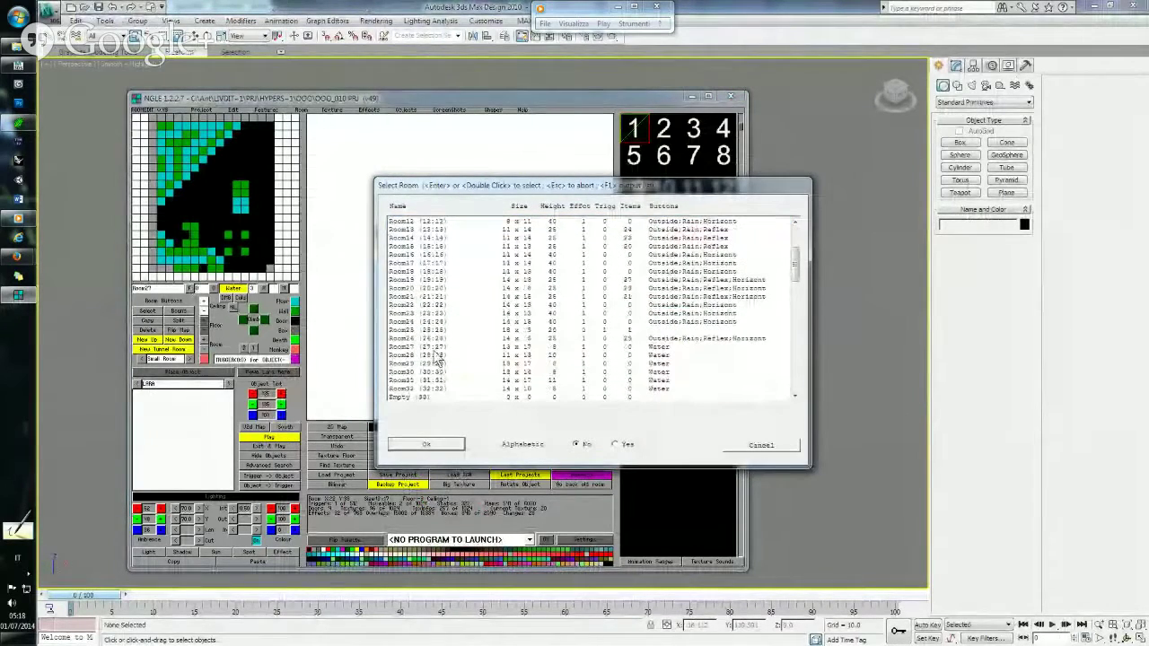
pyautogui.click(424, 340)
pyautogui.click(429, 443)
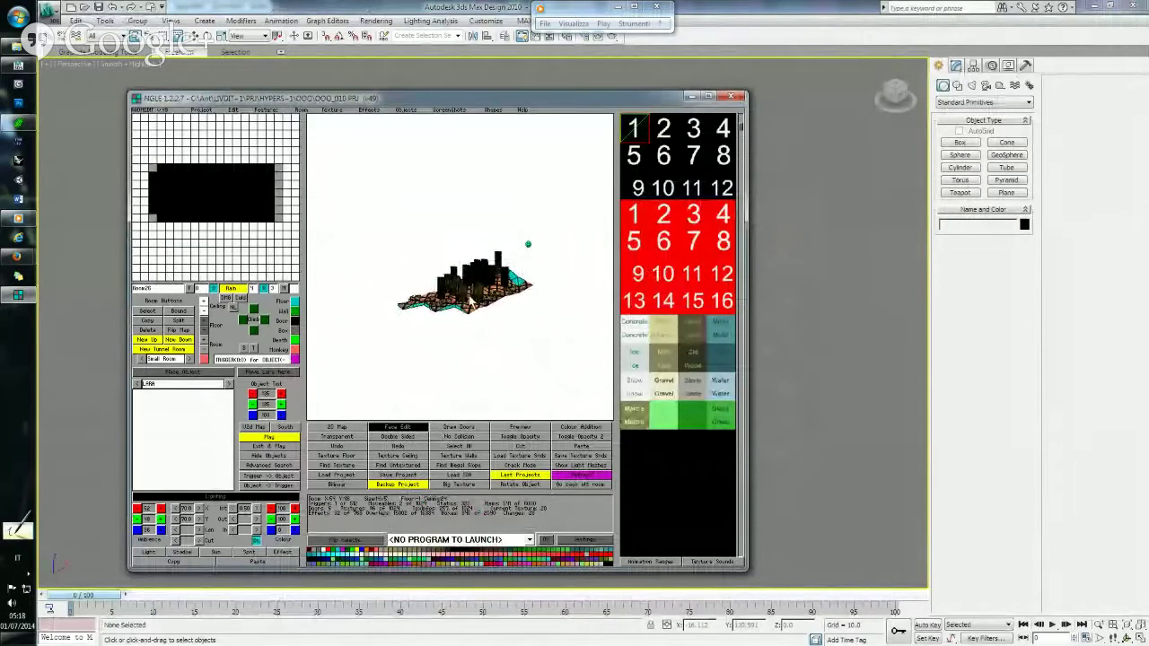
pyautogui.moveTo(481, 261)
pyautogui.mouseDown(button='right')
pyautogui.moveTo(468, 287)
pyautogui.moveTo(474, 327)
pyautogui.mouseUp(button='right')
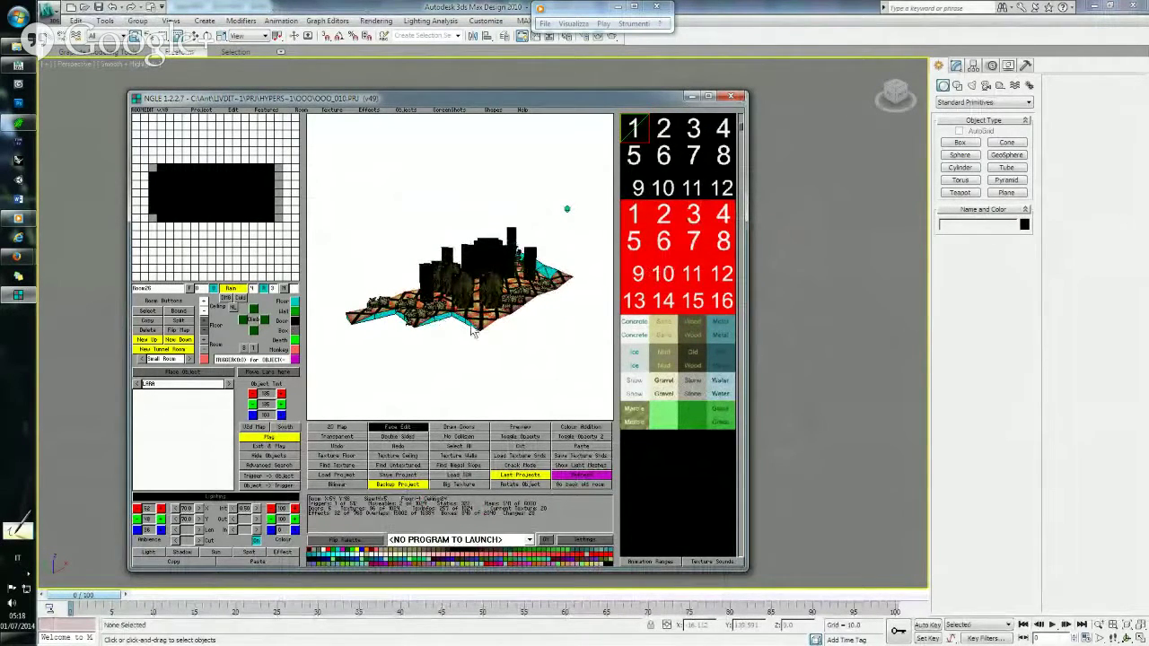
pyautogui.moveTo(510, 267); pyautogui.dragTo(504, 286, button='right')
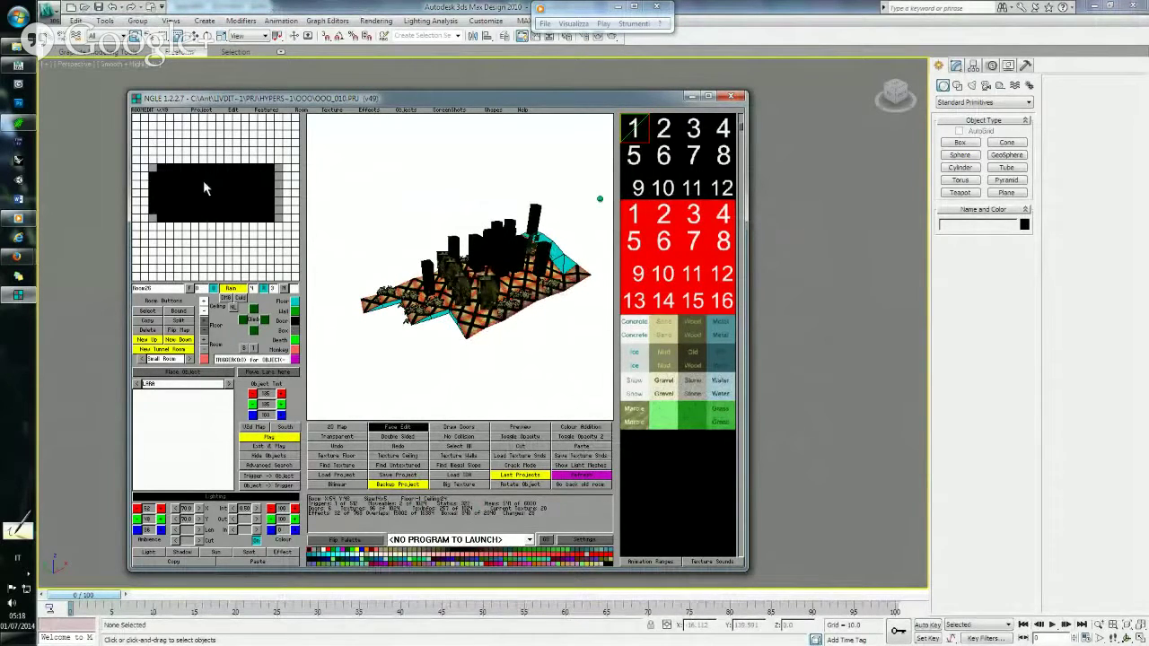
# Confirm Room26 in the room list, then start Save Room Wad from the Project menu.
pyautogui.click(149, 313)
pyautogui.scroll(-5, 461, 352)
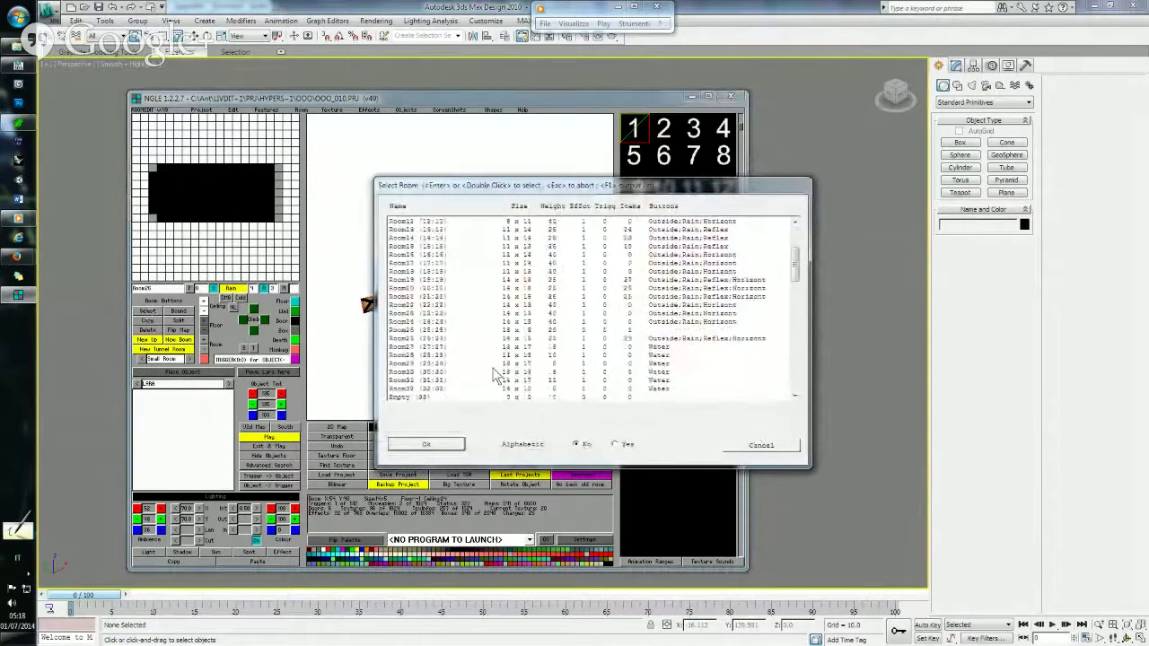
pyautogui.scroll(1, 461, 352)
pyautogui.click(426, 289)
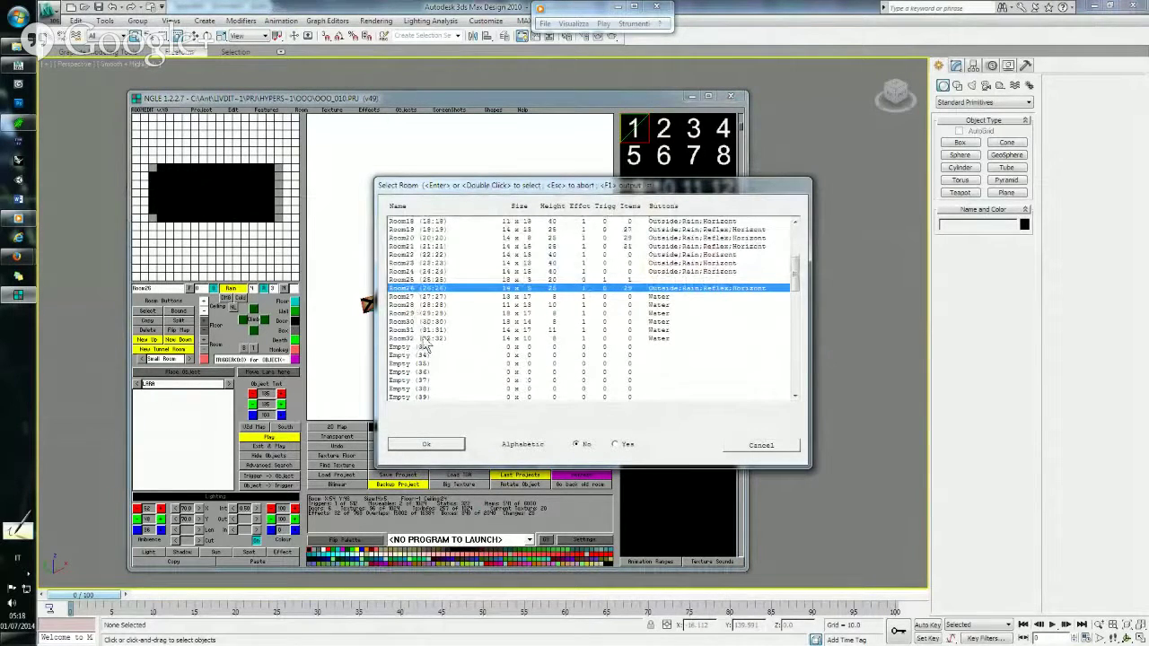
pyautogui.click(403, 7)
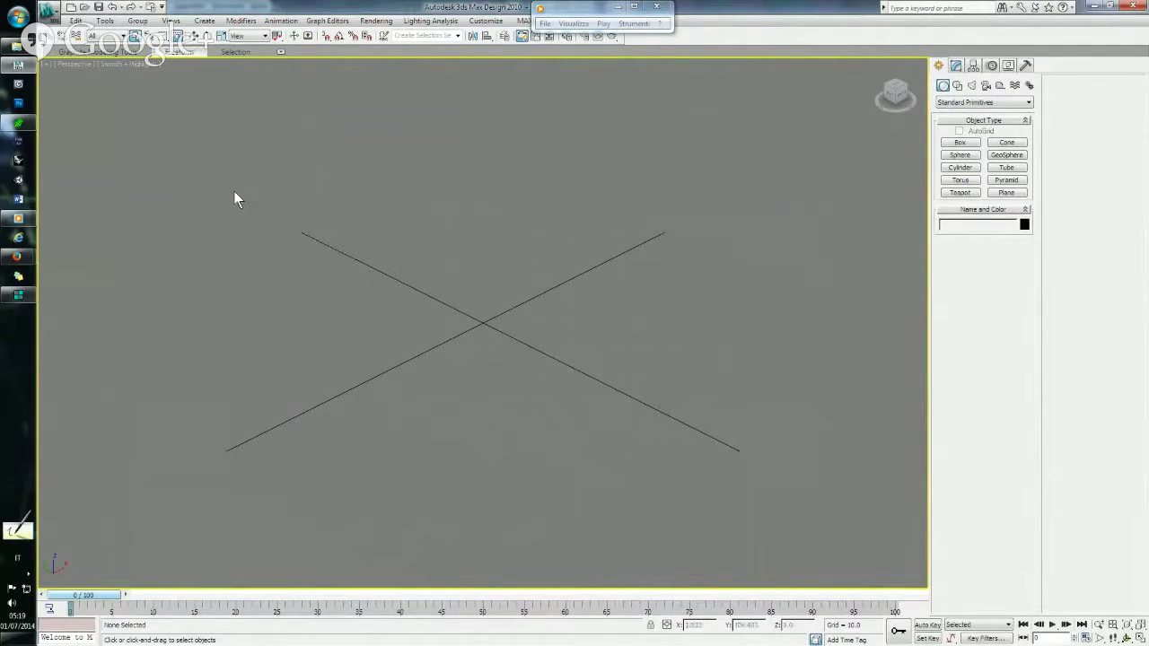
pyautogui.click(18, 296)
pyautogui.click(760, 445)
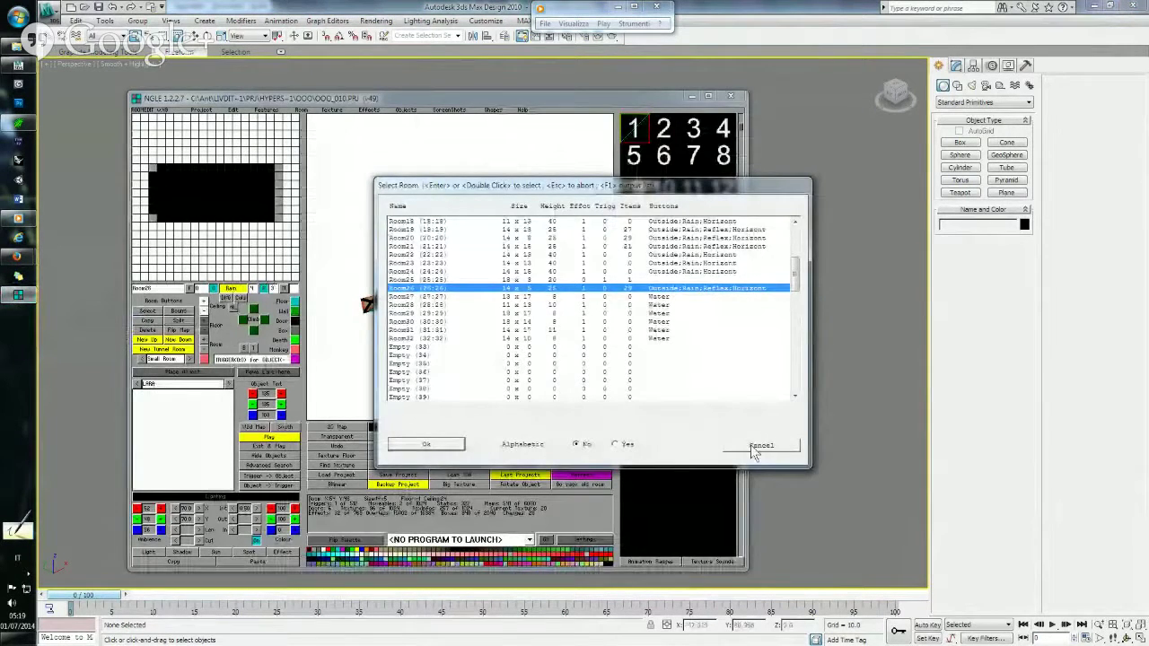
pyautogui.click(201, 110)
pyautogui.click(220, 135)
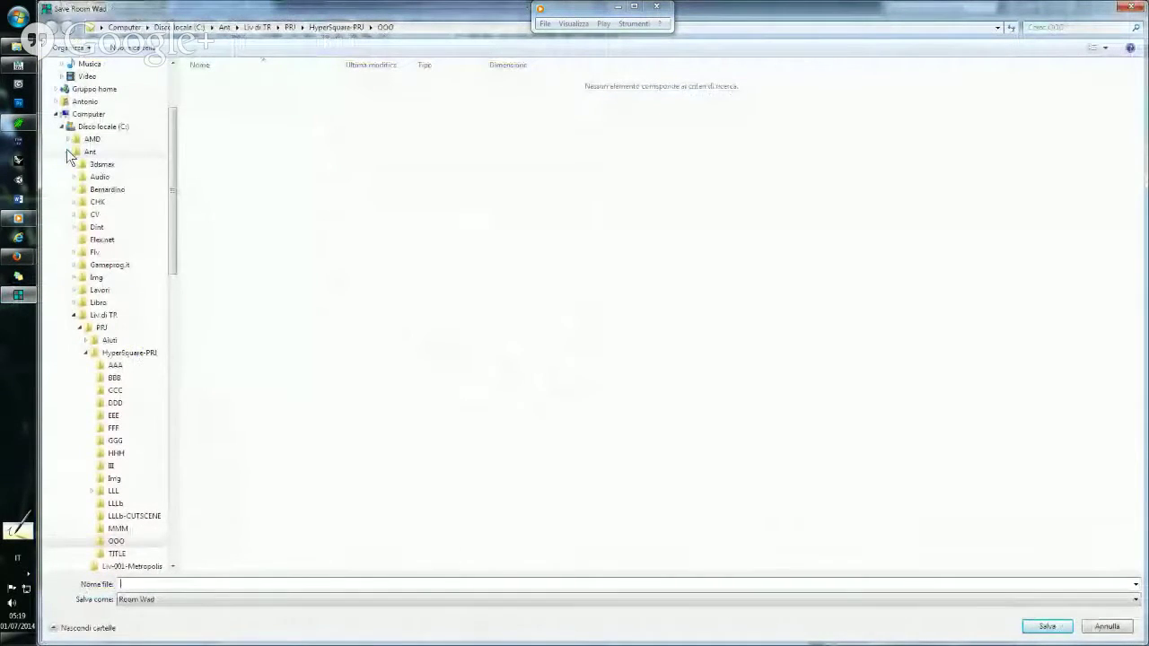
# Save the room wad over HS2-OOO-003.TOM in TRLE\Graphics\wads, confirming the replacement.
pyautogui.click(68, 152)
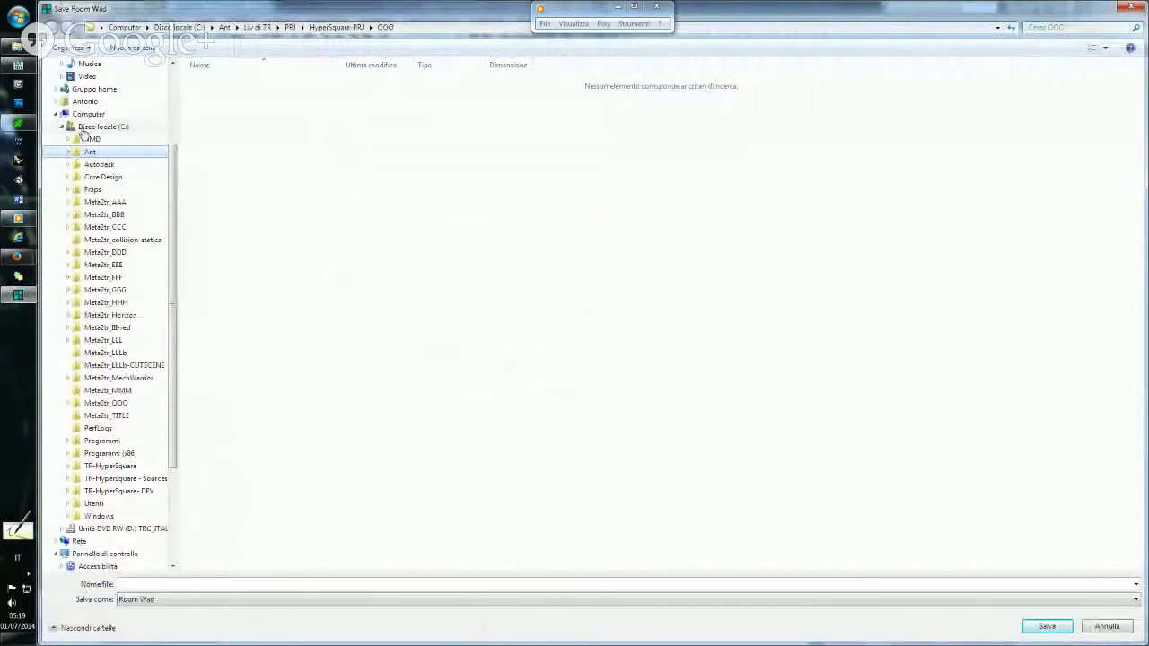
pyautogui.moveTo(174, 292); pyautogui.dragTo(177, 178)
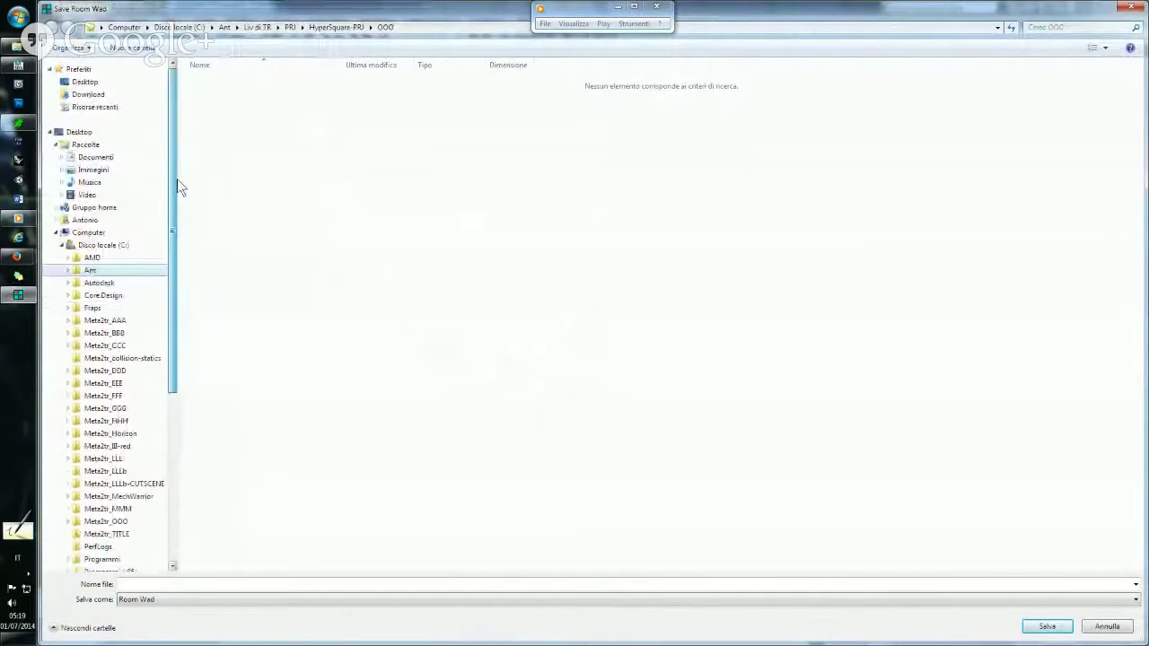
pyautogui.click(94, 107)
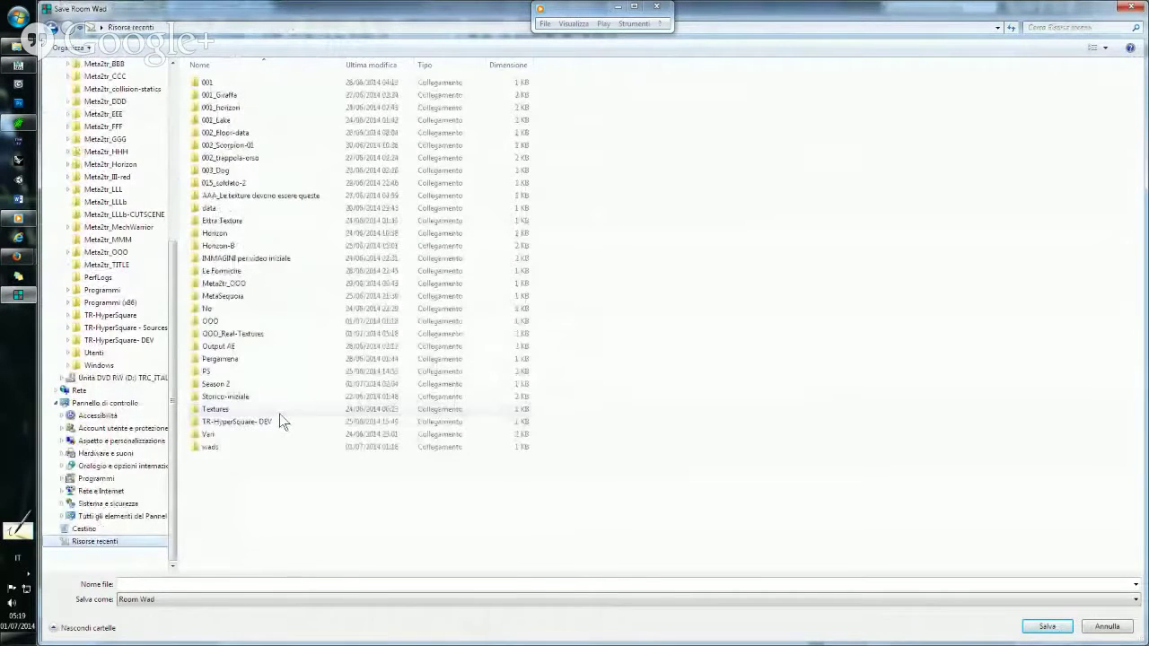
pyautogui.click(218, 449)
pyautogui.doubleClick(216, 449)
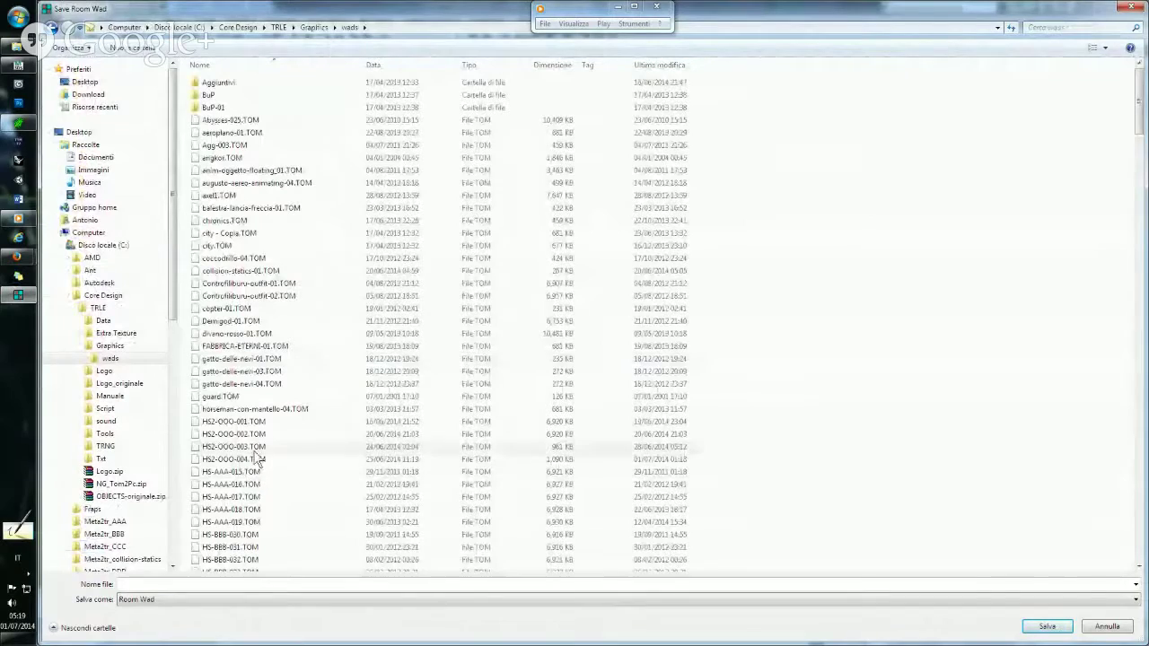
pyautogui.click(256, 449)
pyautogui.doubleClick(256, 449)
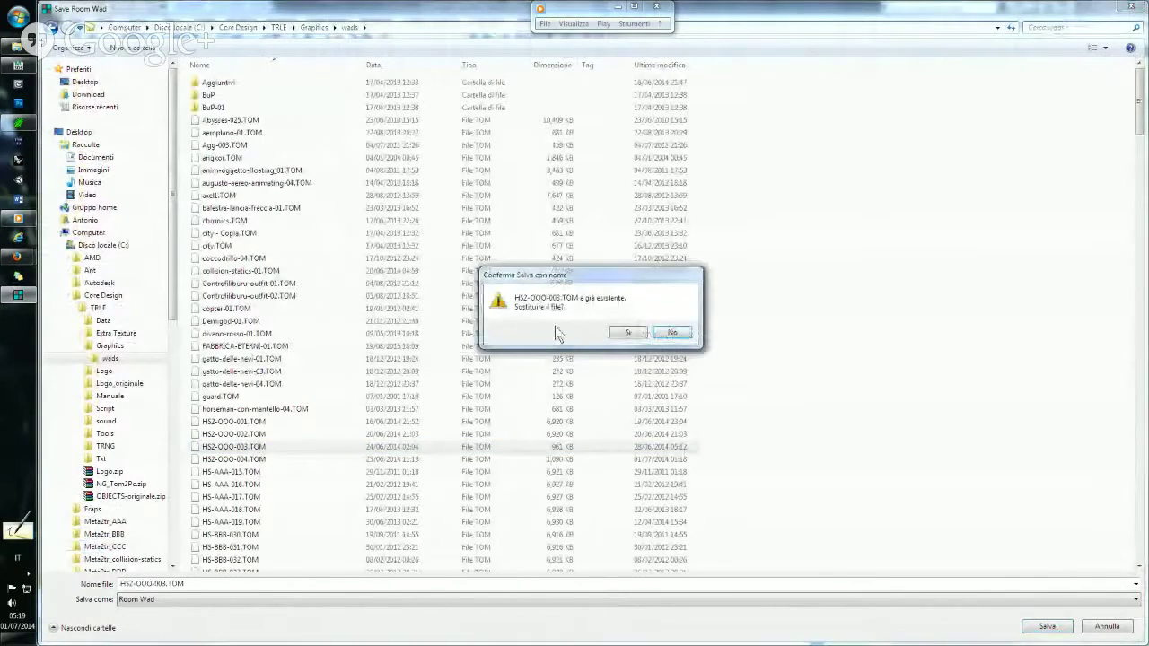
pyautogui.click(617, 333)
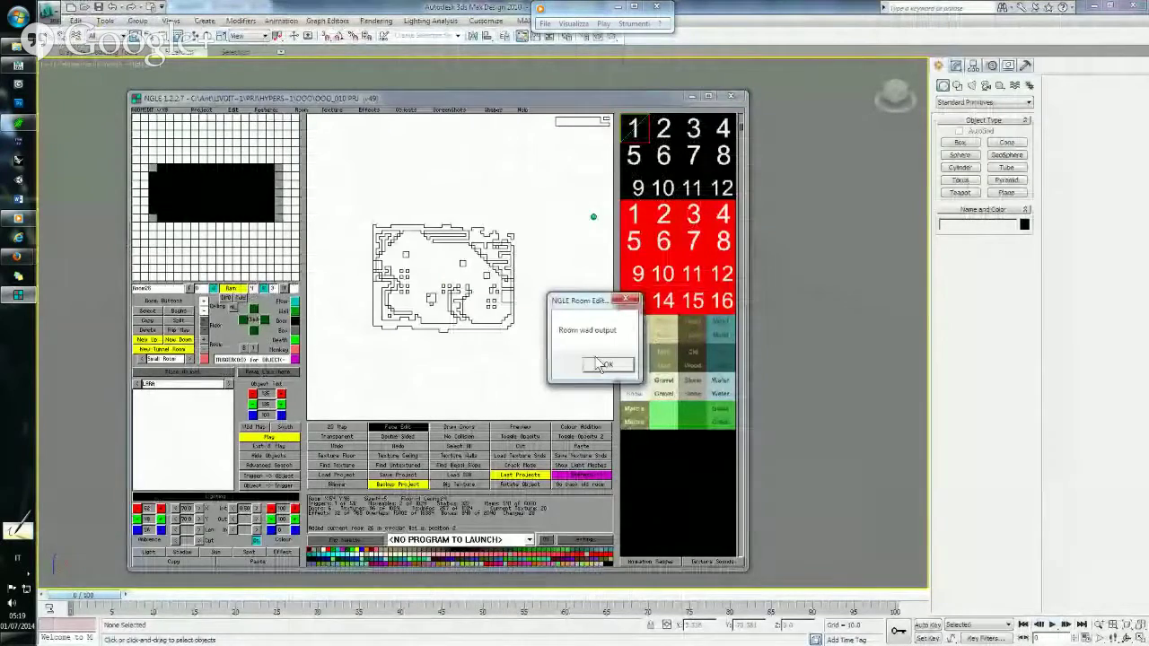
pyautogui.click(602, 365)
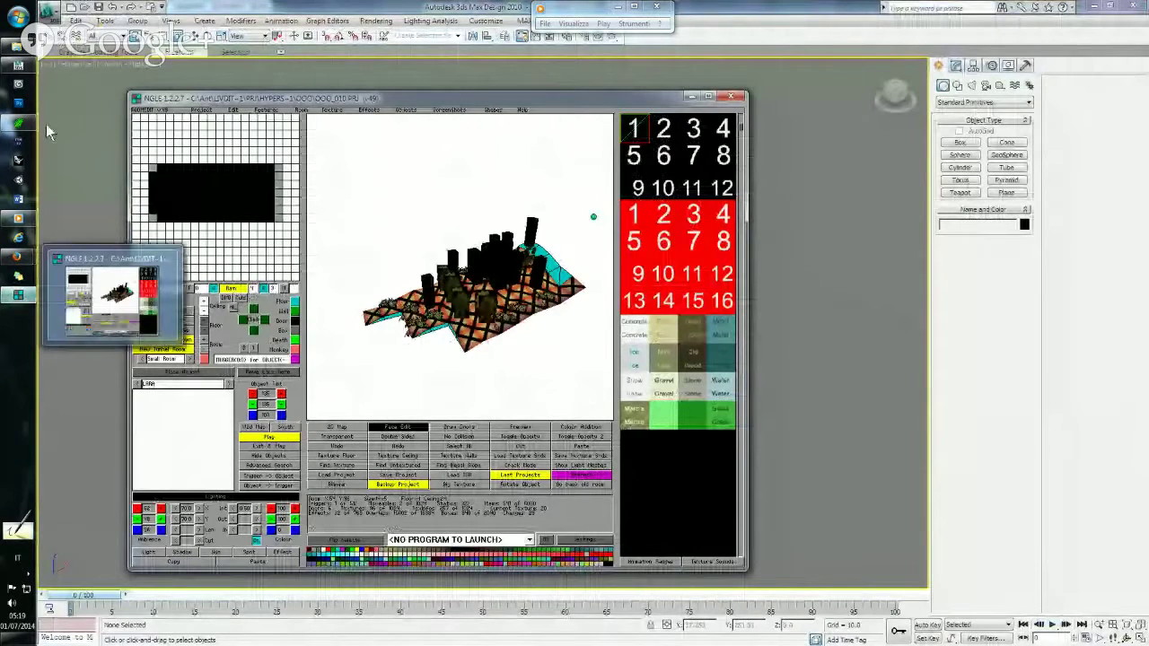
# Launch NG Tom2Pc, add HS2-OOO-003.TOM to the batch, and run Build All.
pyautogui.click(101, 135)
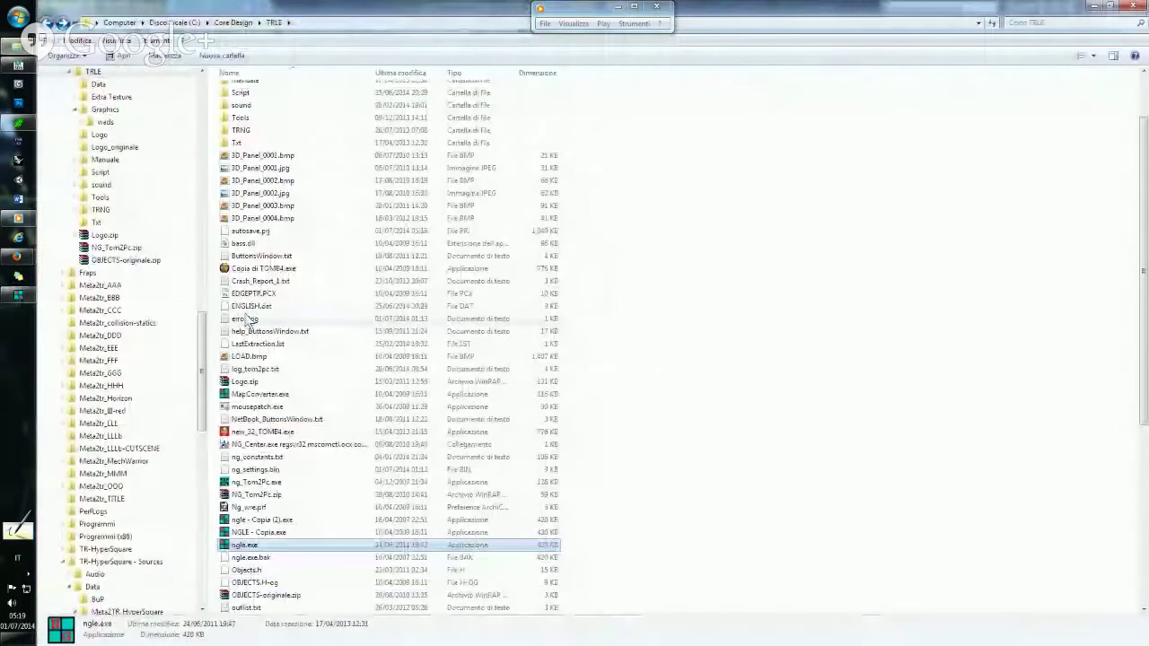
pyautogui.doubleClick(276, 482)
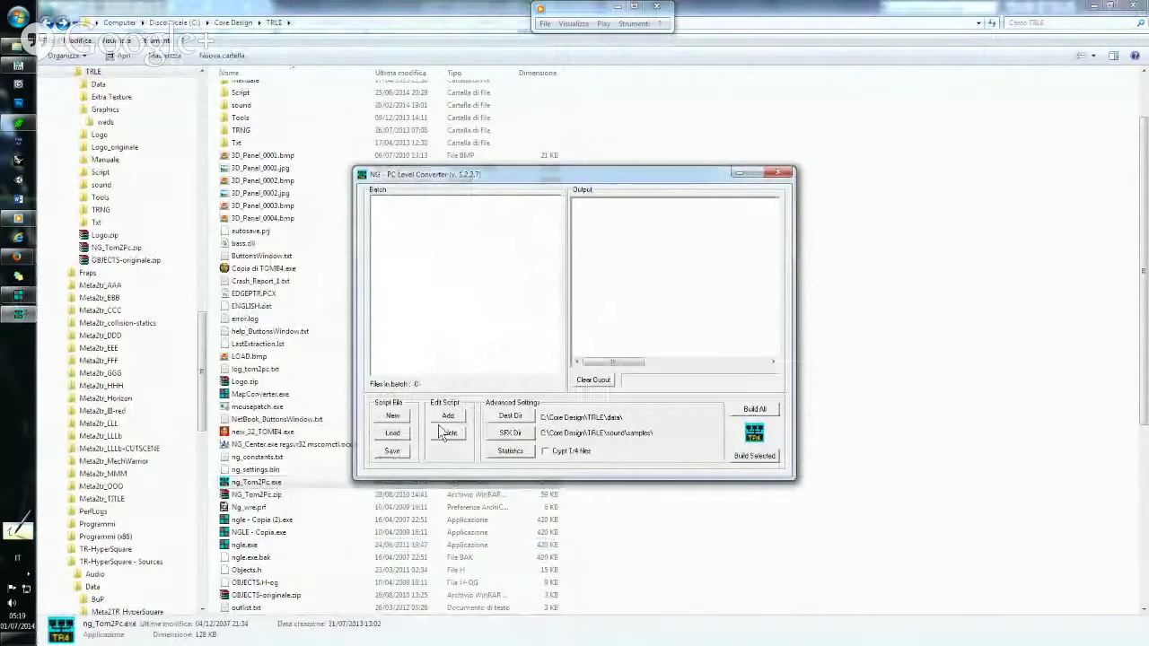
pyautogui.doubleClick(429, 366)
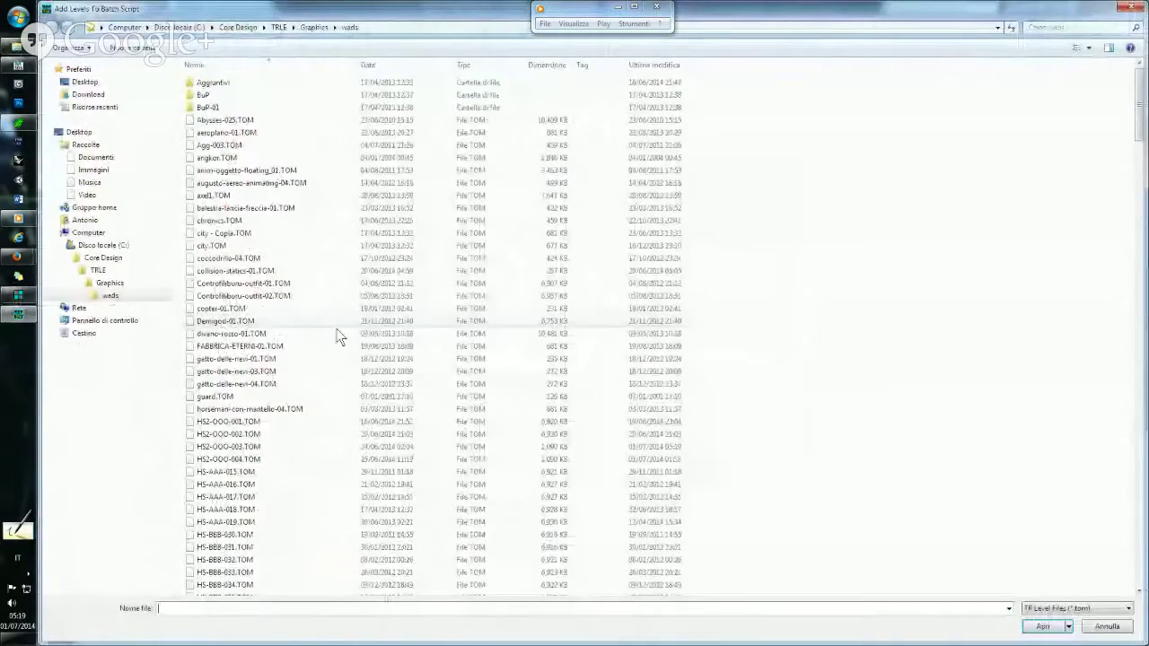
pyautogui.doubleClick(229, 446)
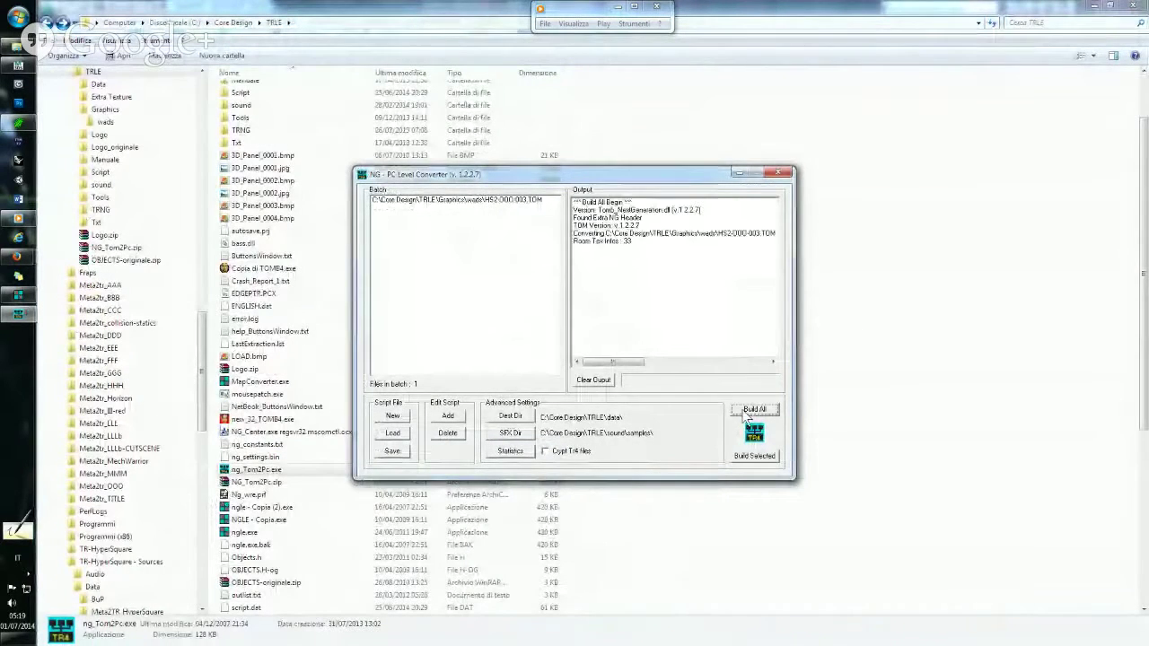
pyautogui.click(745, 415)
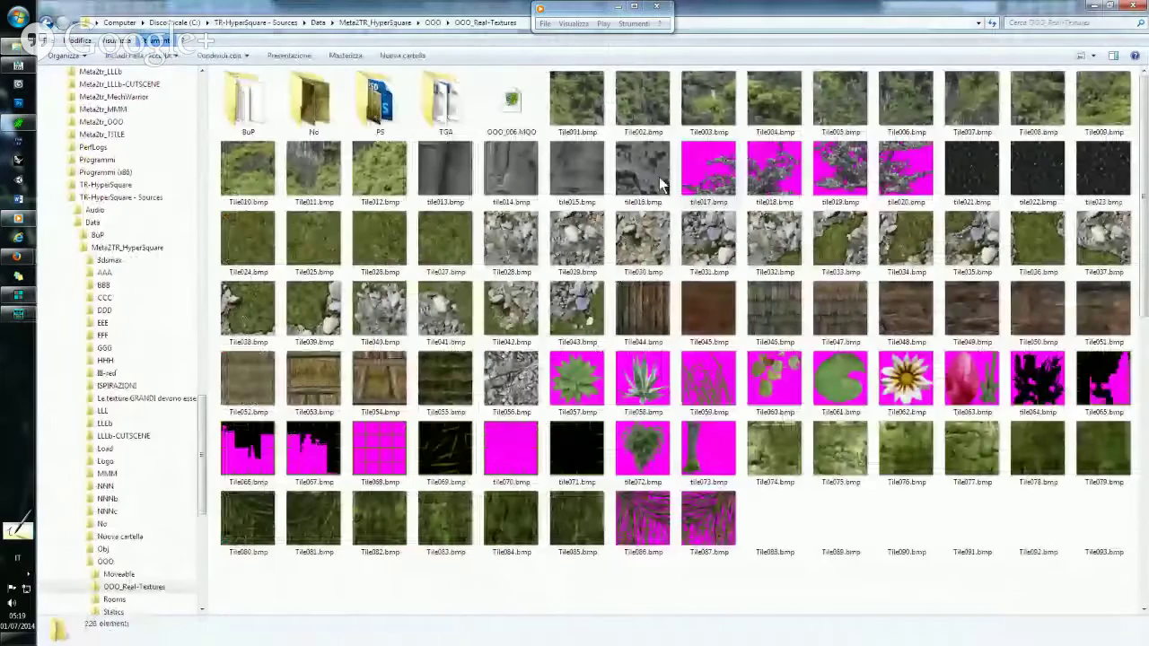
# Select all the Tile bitmaps in the OOO_Real-Textures folder.
pyautogui.click(591, 109)
pyautogui.scroll(-15, 647, 161)
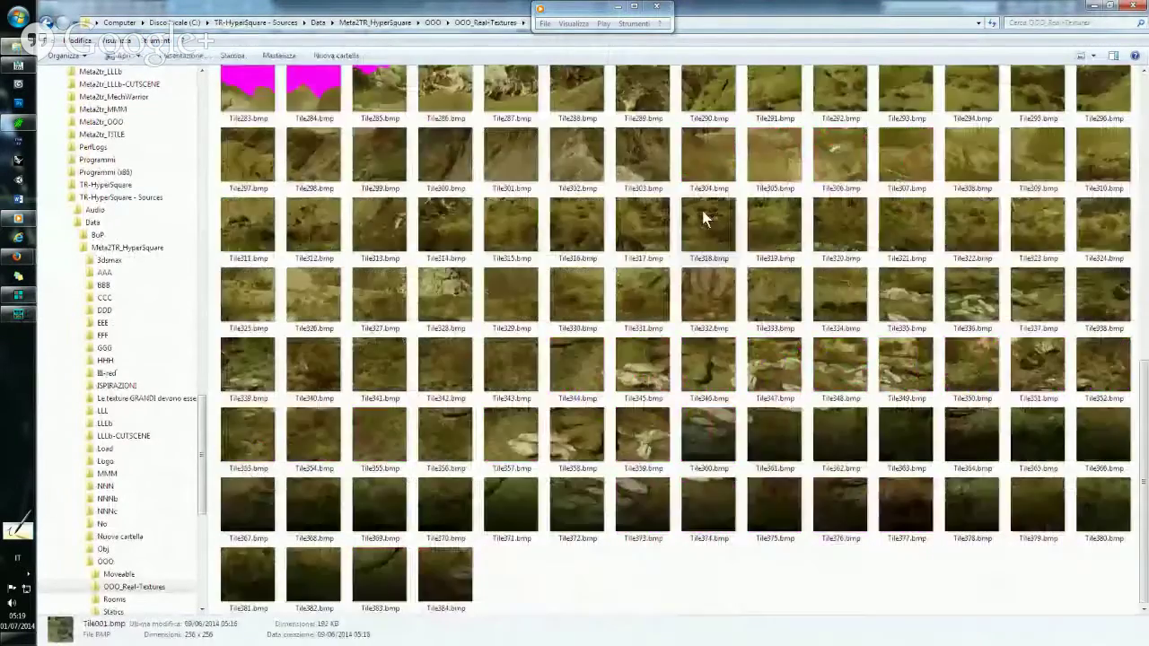
pyautogui.keyDown('shift'); pyautogui.click(439, 583); pyautogui.keyUp('shift')
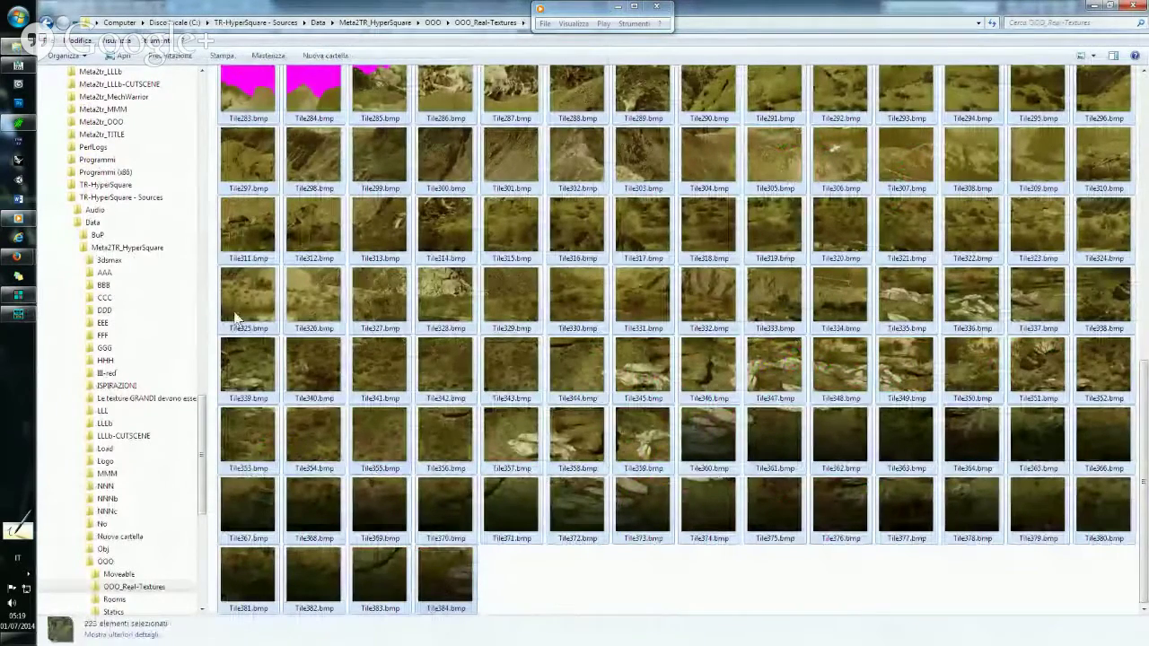
# Switch Explorer windows and go back to the Meta2tr_OOO folder.
pyautogui.click(18, 295)
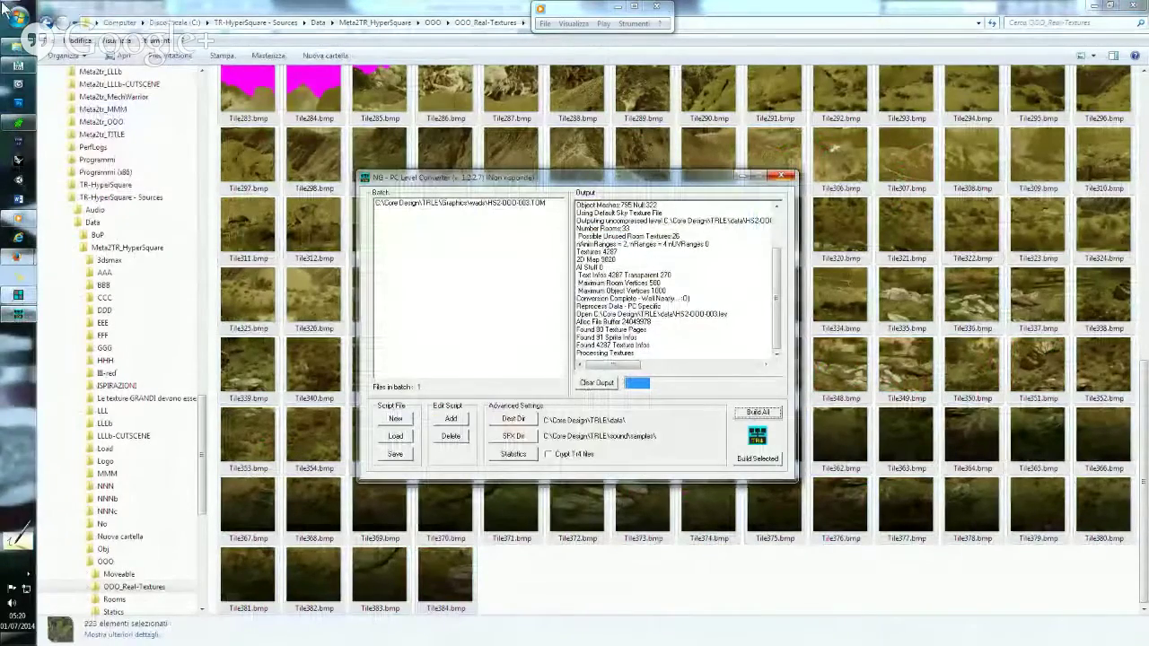
pyautogui.moveTo(18, 45)
pyautogui.click(58, 27)
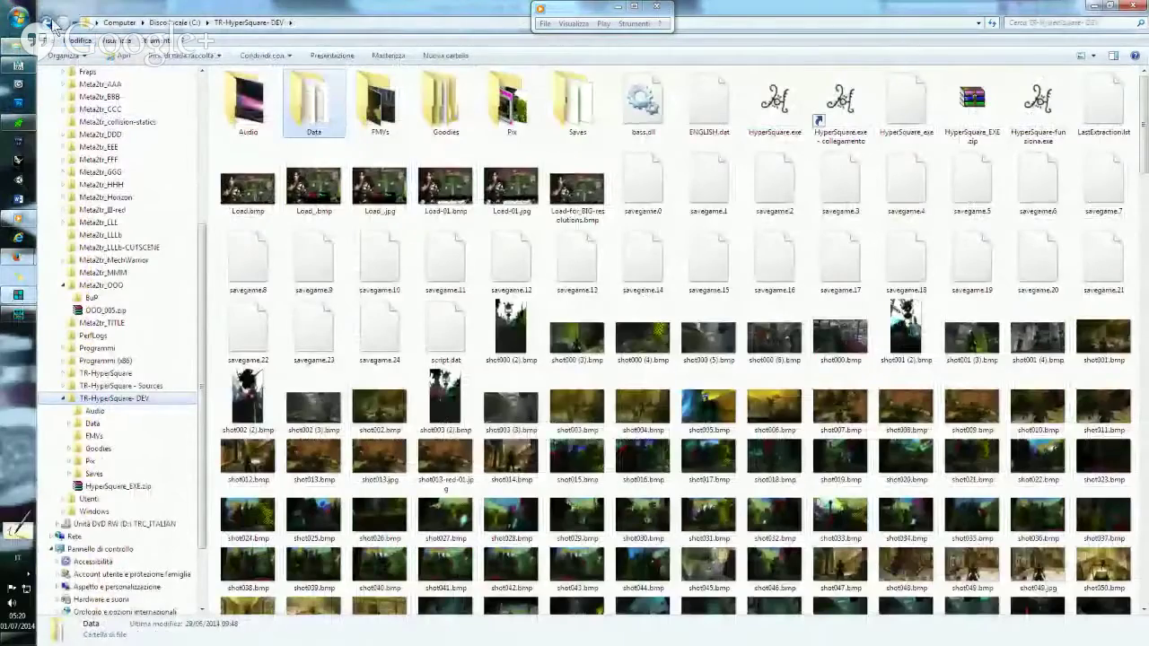
pyautogui.click(50, 24)
pyautogui.click(51, 23)
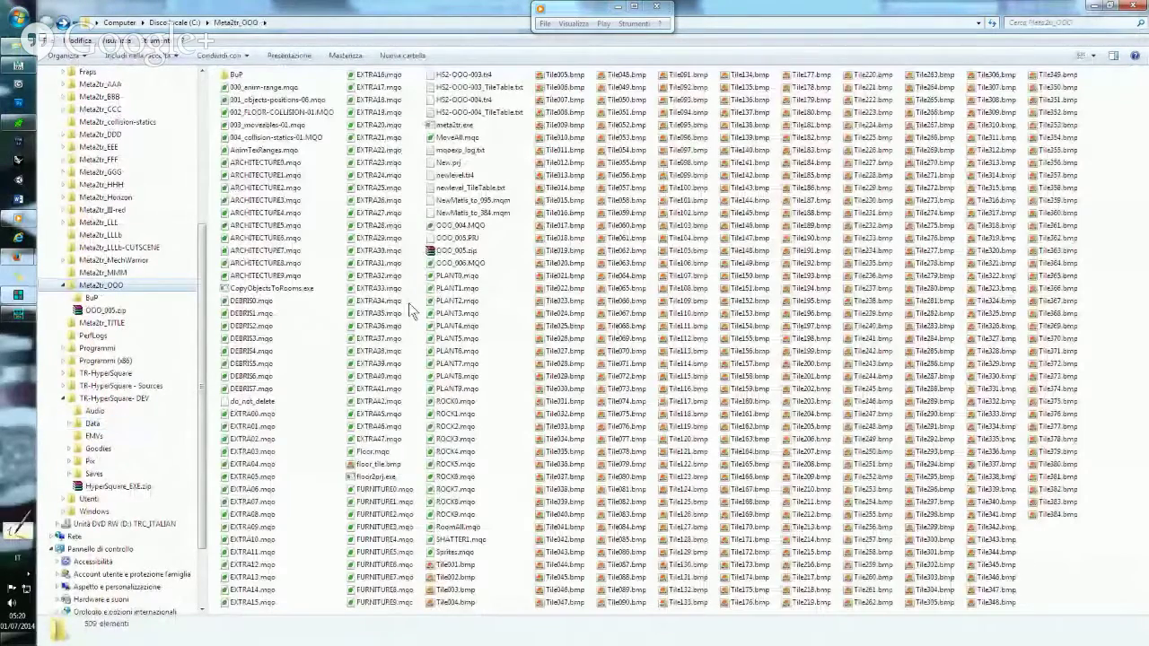
# Set NG Tom2Pc's destination directory to C:\Meta2tr_OOO.
pyautogui.click(18, 316)
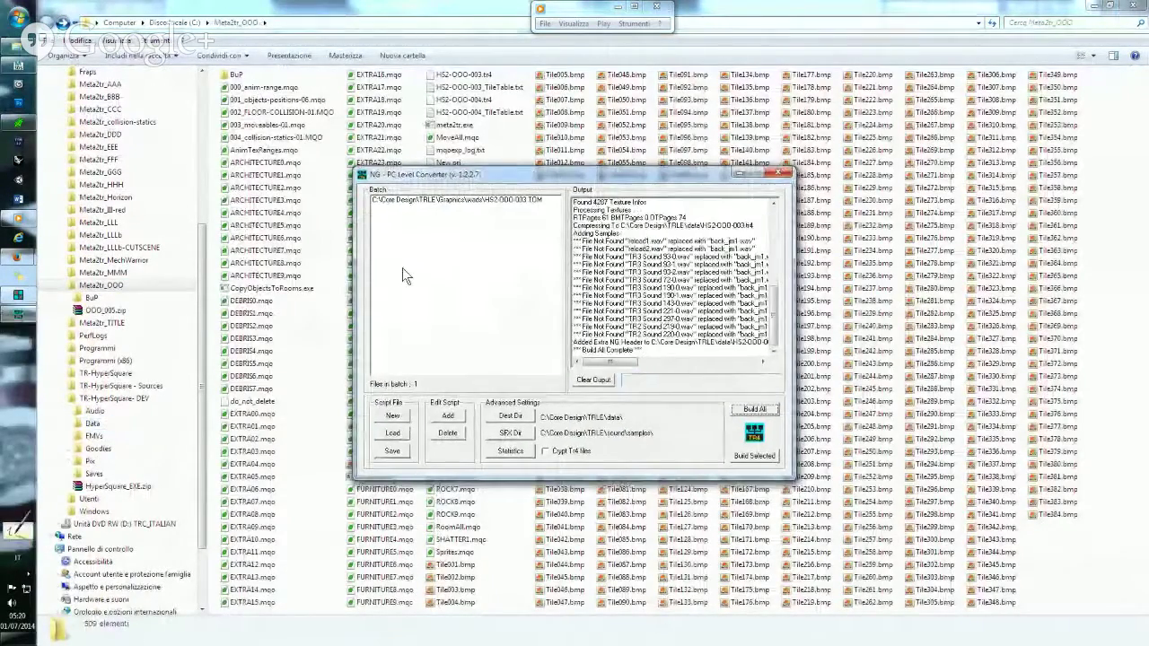
pyautogui.click(526, 417)
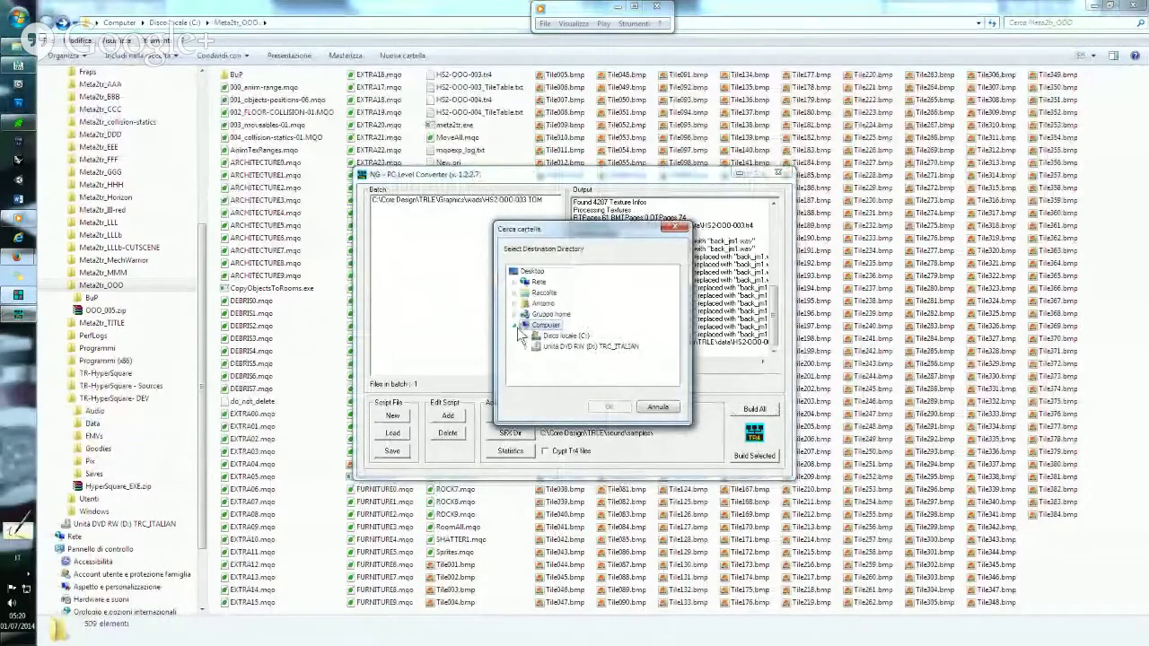
pyautogui.click(521, 335)
pyautogui.scroll(-5, 588, 382)
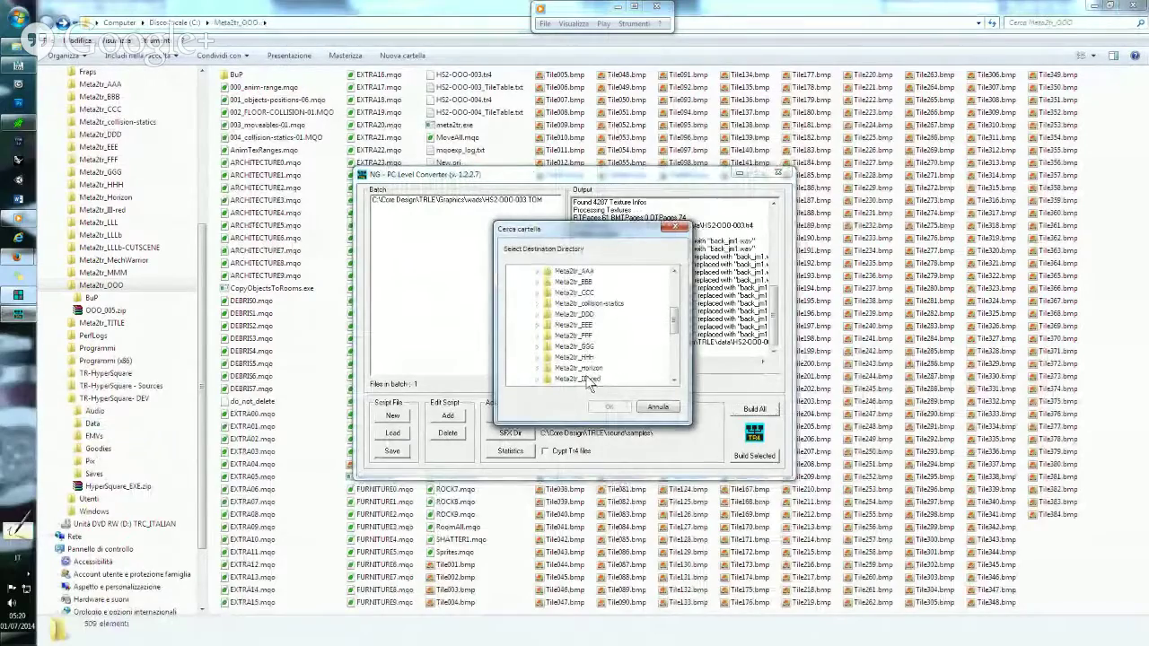
pyautogui.scroll(-1, 589, 377)
pyautogui.scroll(-1, 591, 371)
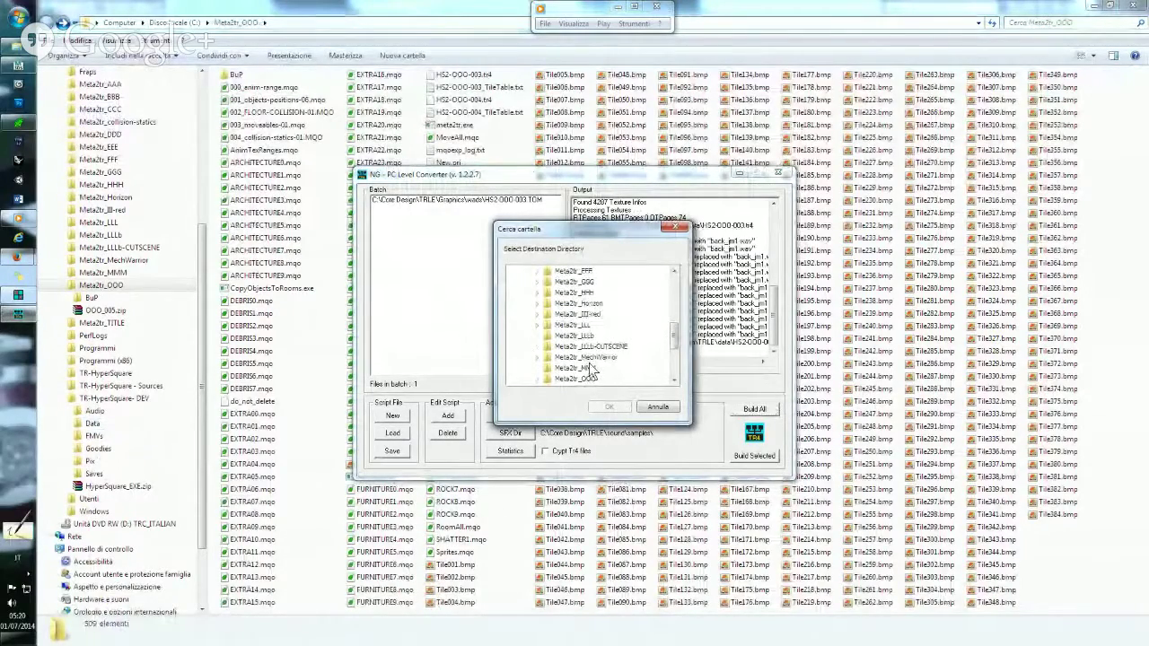
pyautogui.scroll(-1, 591, 373)
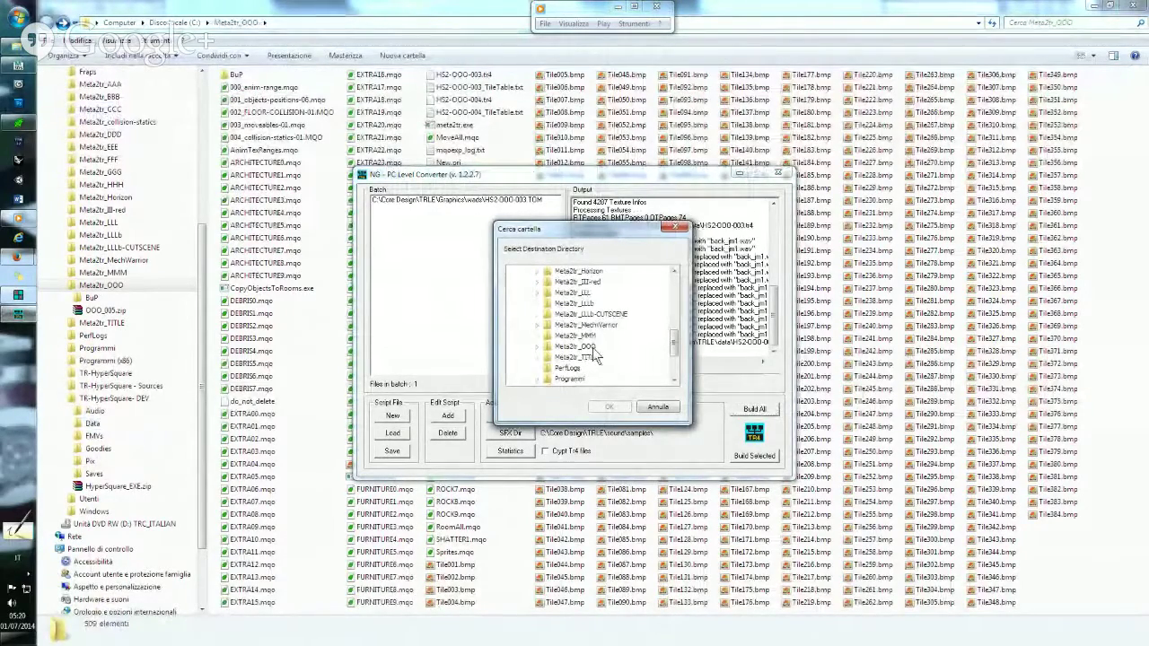
pyautogui.click(574, 346)
pyautogui.click(608, 407)
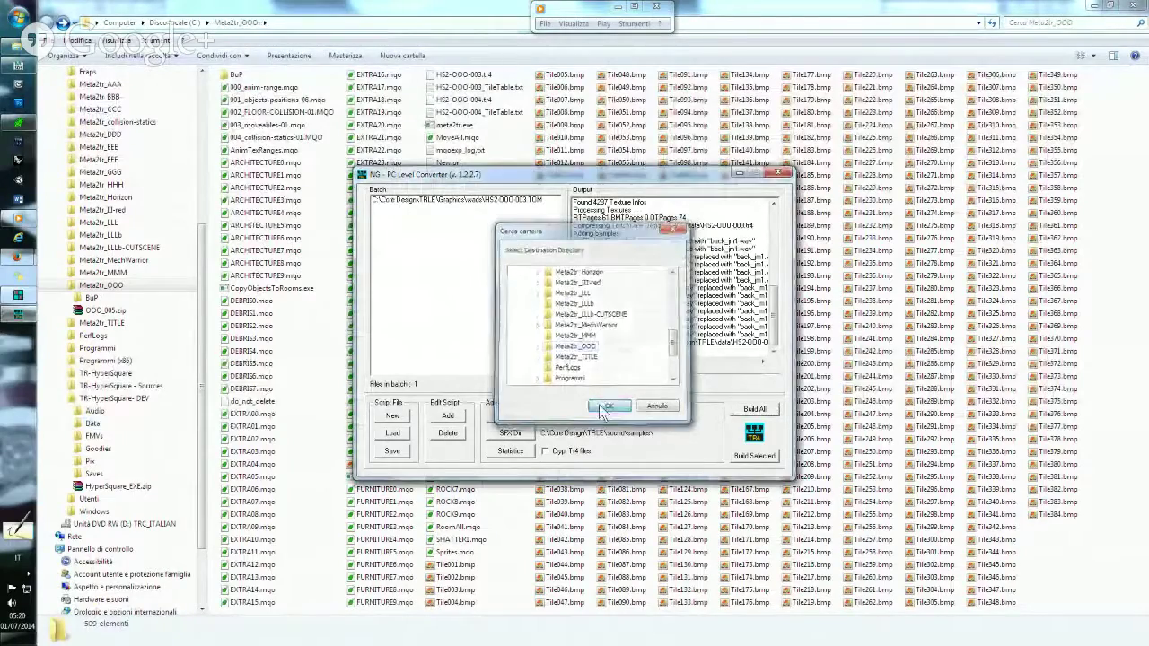
# Set the SFX directory to TRLE\sound\HyperSquare-MMM and run Build All again.
pyautogui.click(531, 437)
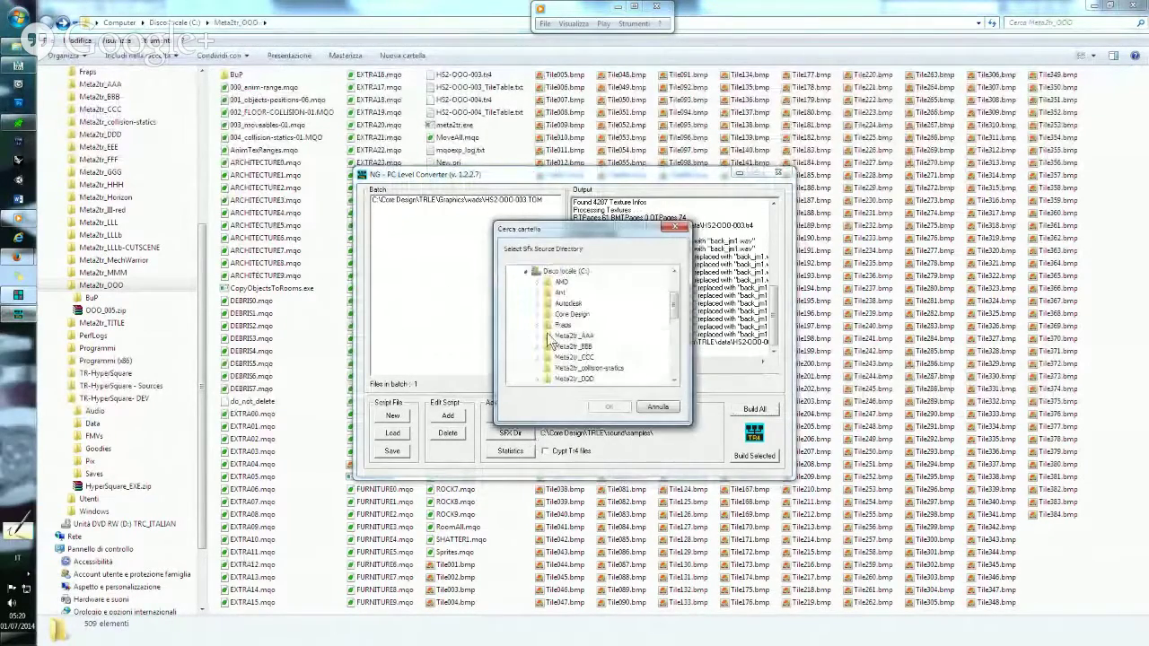
pyautogui.click(537, 314)
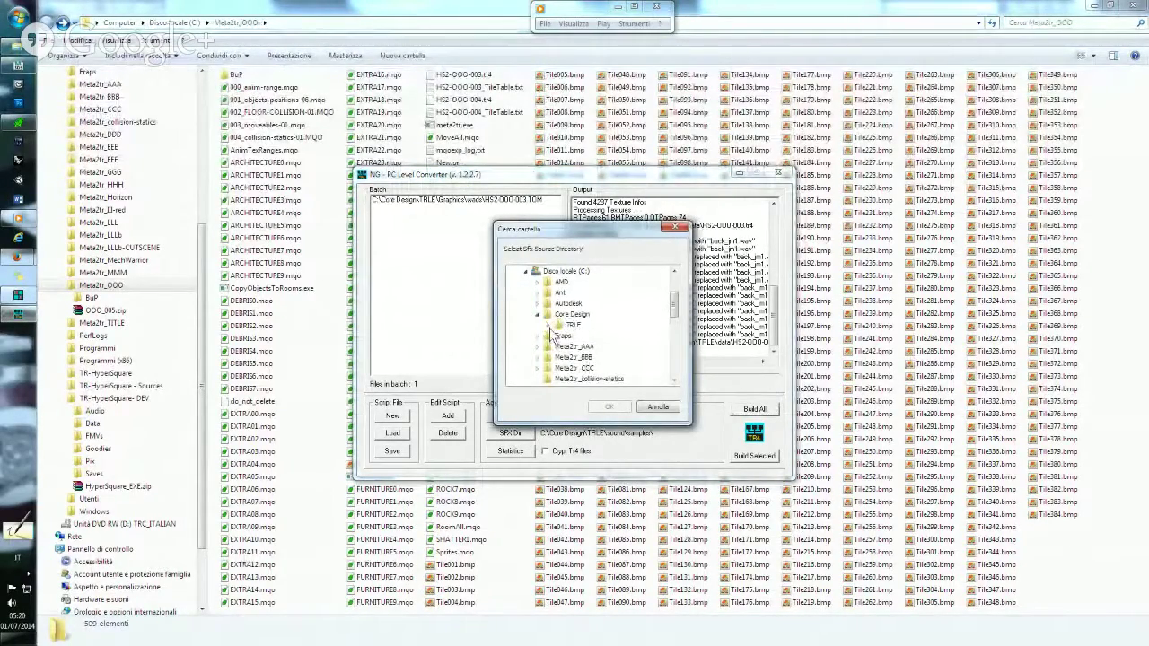
pyautogui.click(549, 325)
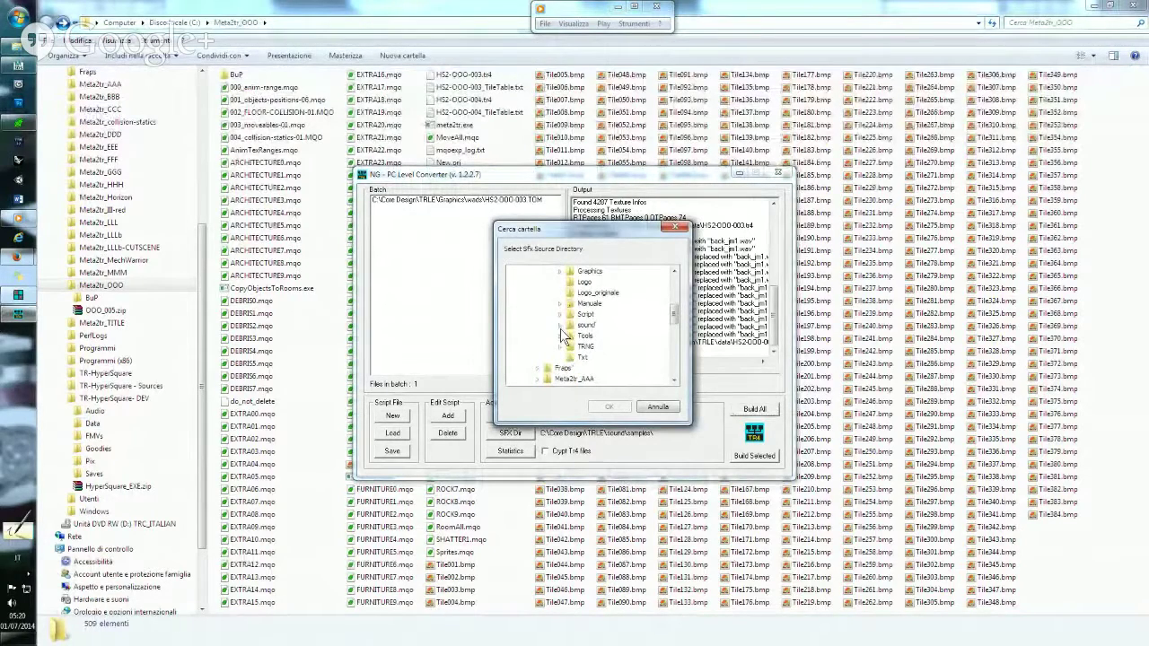
pyautogui.click(560, 325)
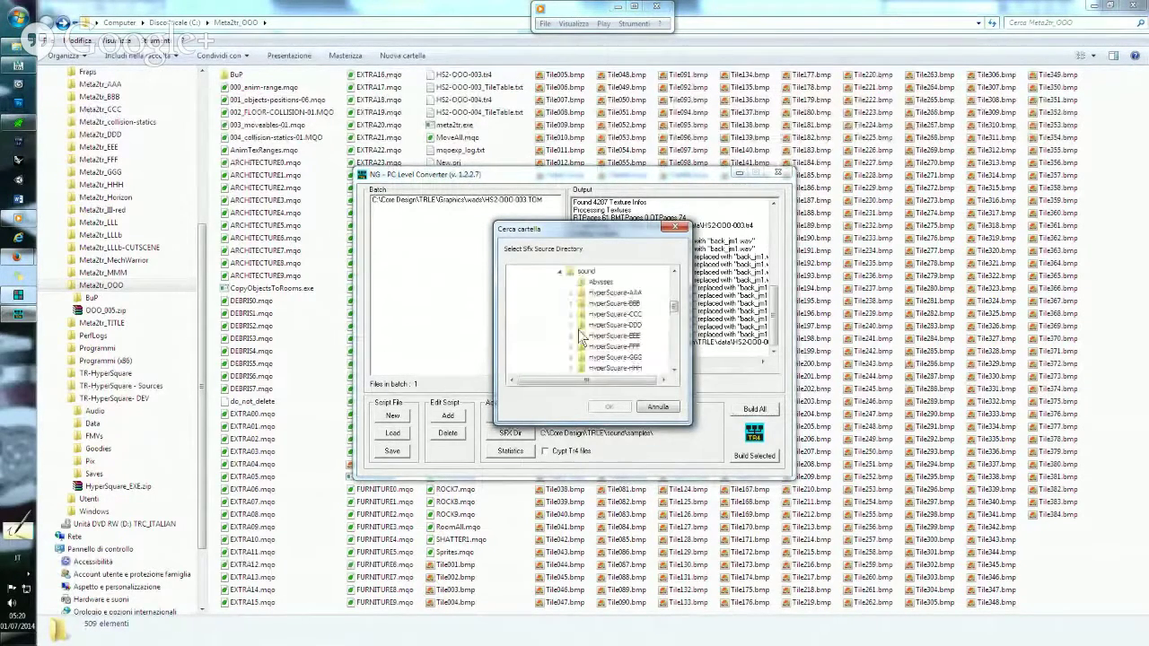
pyautogui.click(617, 314)
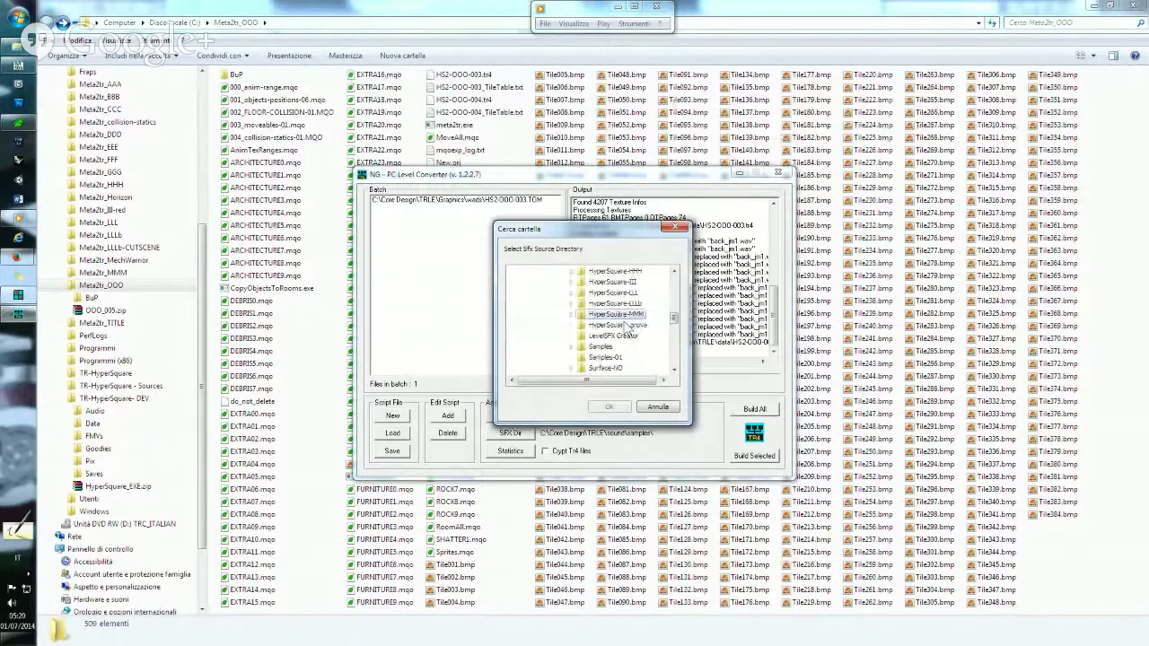
pyautogui.click(609, 407)
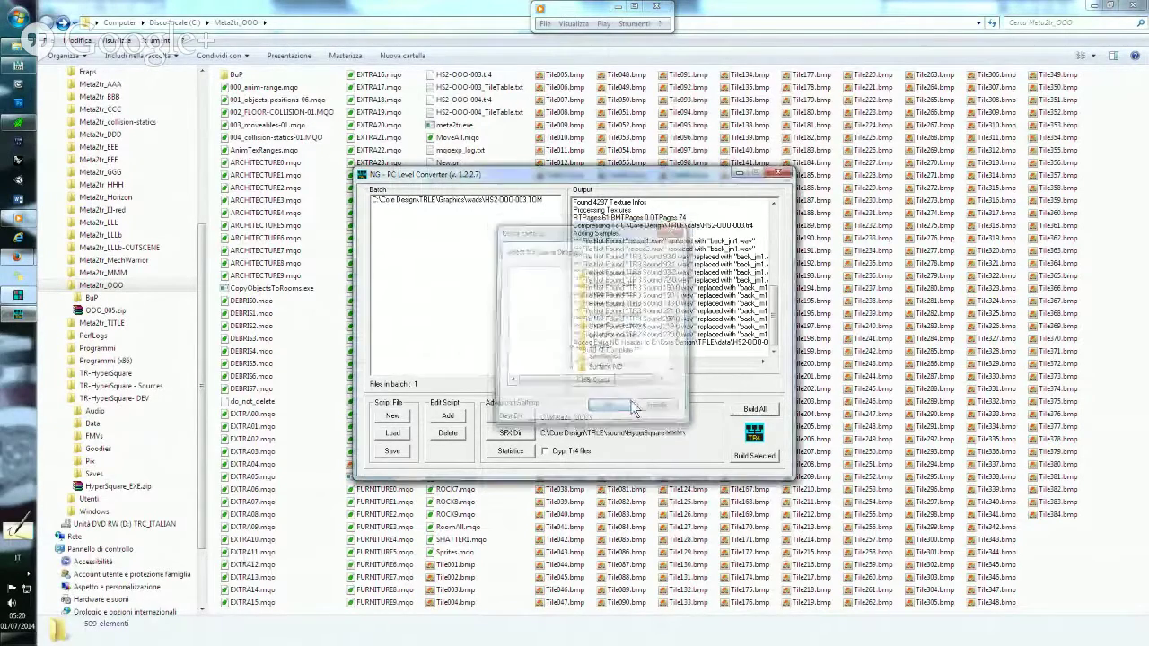
pyautogui.click(756, 412)
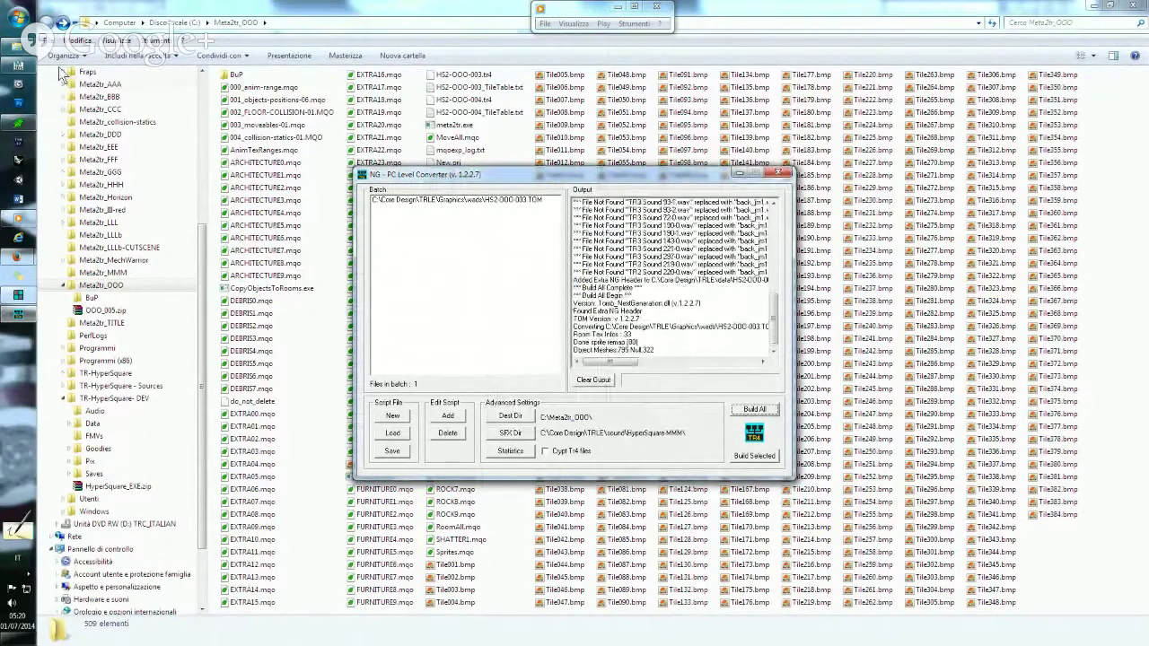
# Orbit and zoom into the textured level model in Metasequoia.
pyautogui.click(19, 123)
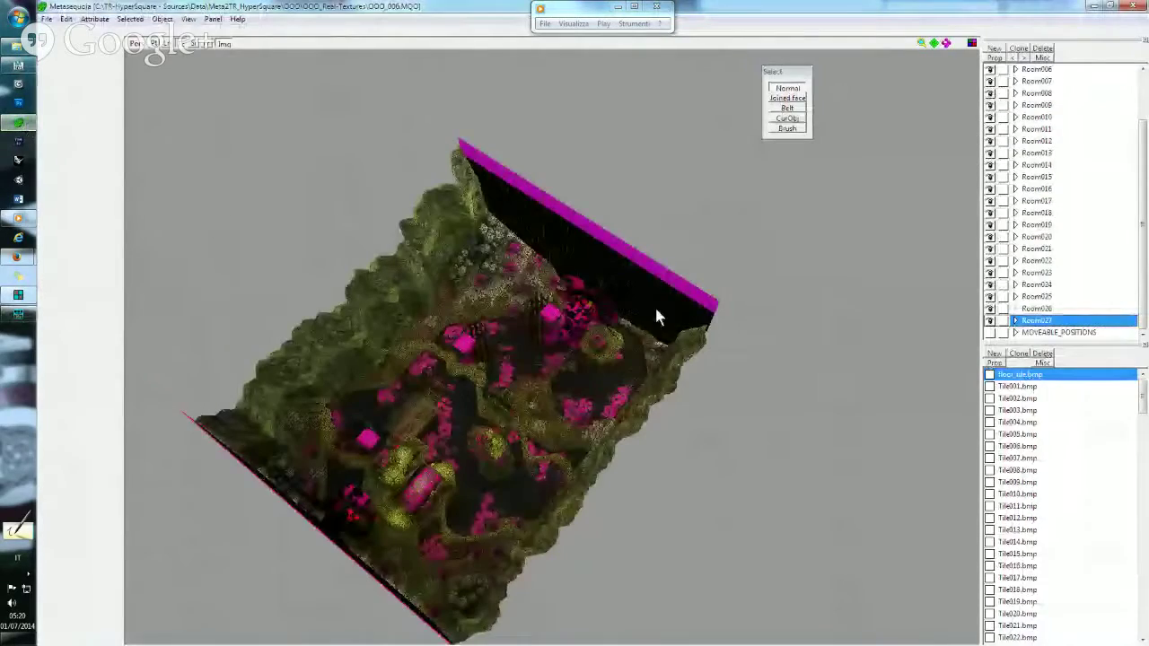
pyautogui.moveTo(653, 286)
pyautogui.mouseDown(button='right')
pyautogui.moveTo(664, 261)
pyautogui.moveTo(625, 264)
pyautogui.moveTo(639, 268)
pyautogui.mouseUp(button='right')
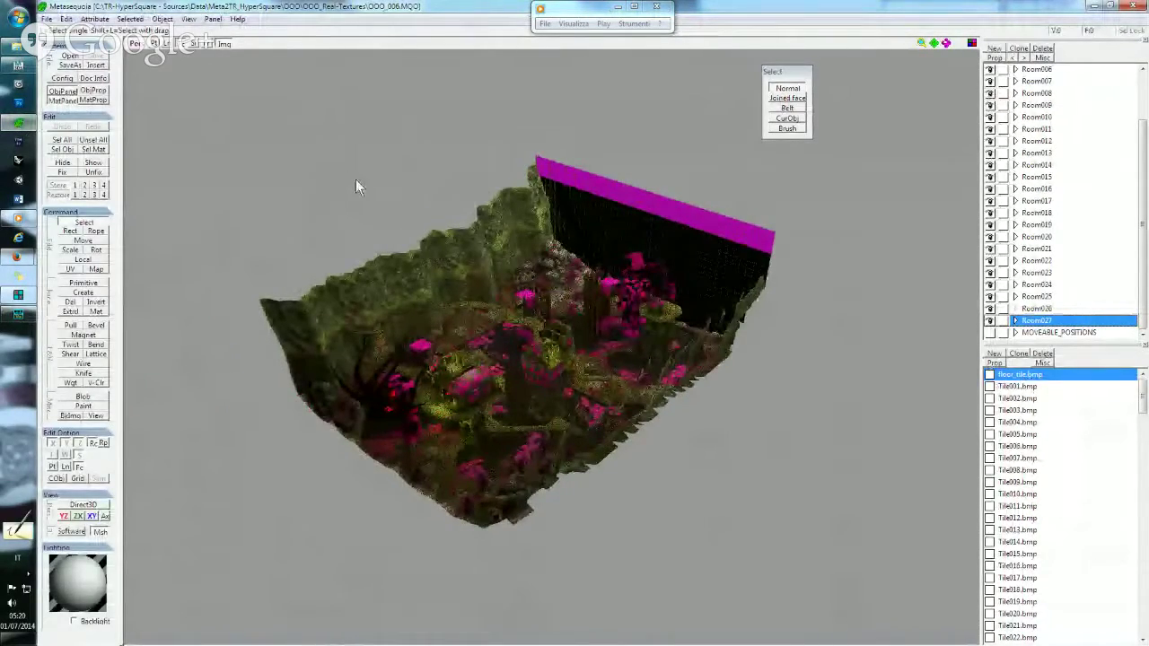
pyautogui.scroll(2, 356, 186)
pyautogui.scroll(2, 392, 184)
pyautogui.scroll(2, 373, 213)
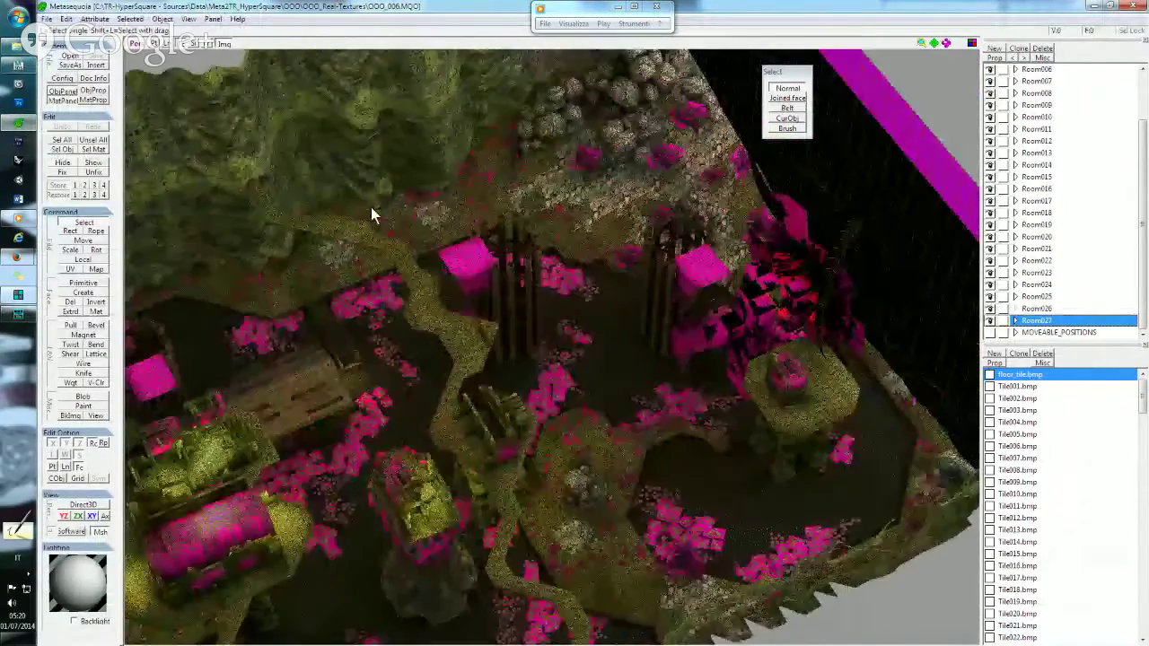
# Tilt the model to a near-horizontal close-up, then return to NG Tom2Pc's build log.
pyautogui.moveTo(371, 207); pyautogui.dragTo(336, 212, button='right')
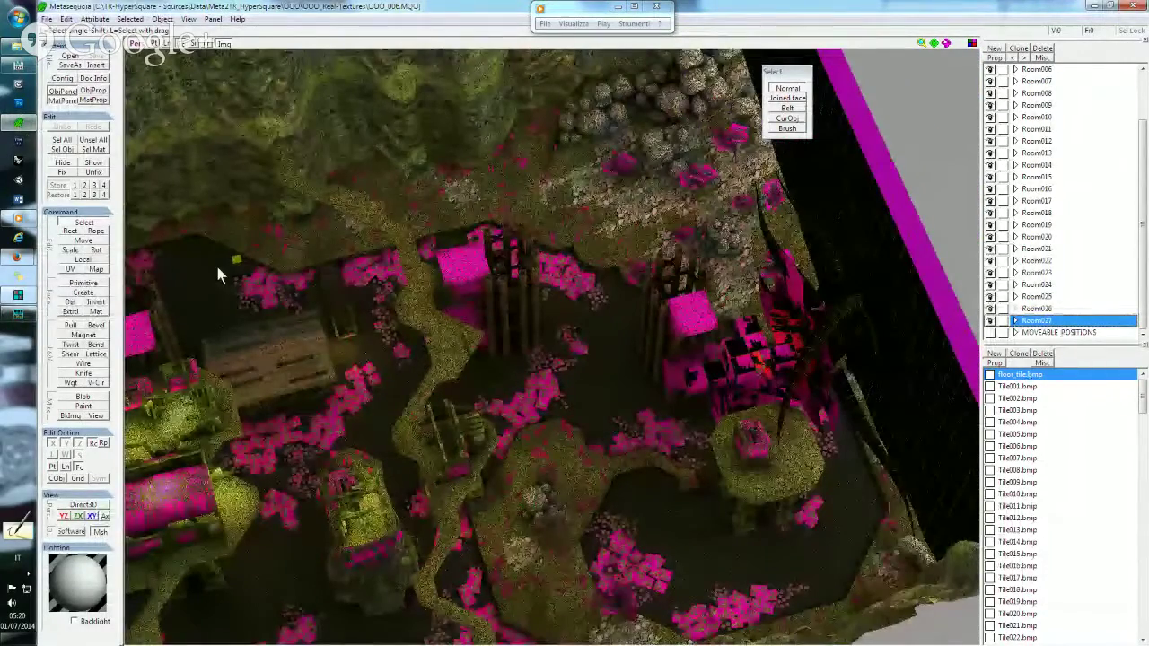
pyautogui.moveTo(221, 259); pyautogui.dragTo(351, 500, button='right')
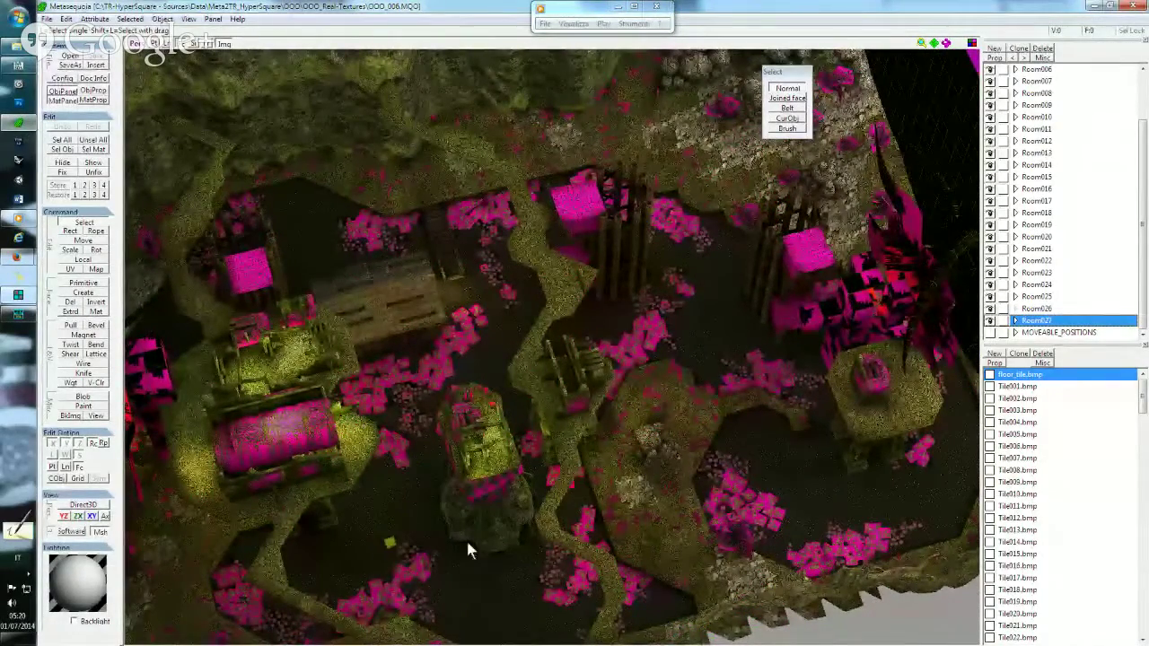
pyautogui.moveTo(497, 593); pyautogui.dragTo(497, 454, button='right')
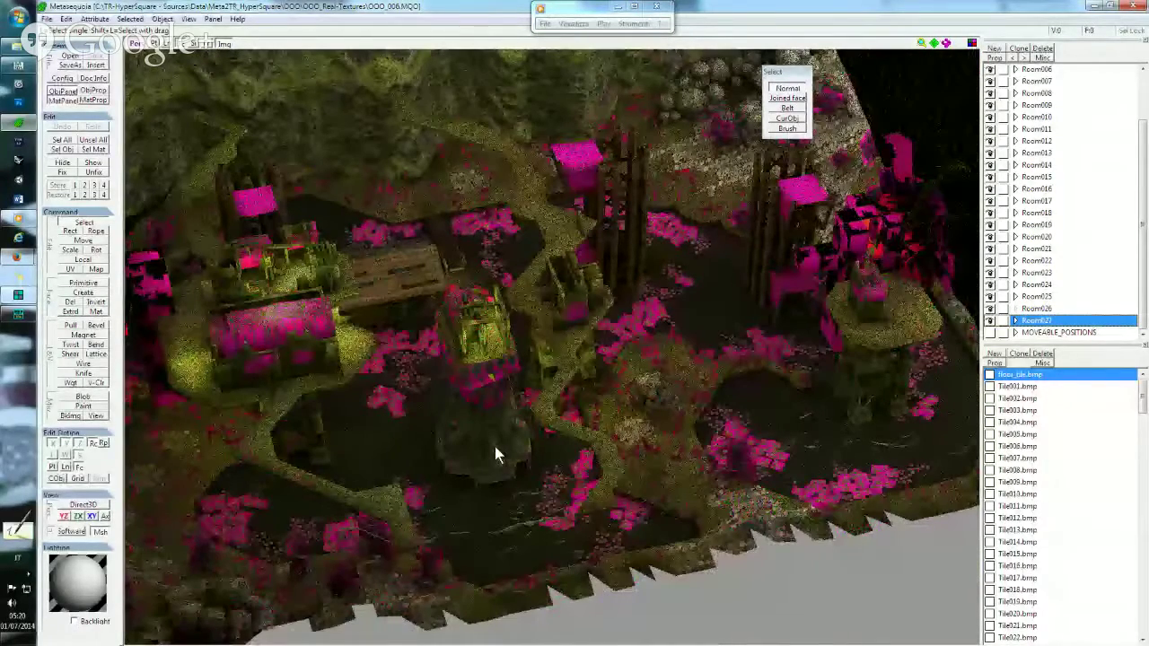
pyautogui.moveTo(495, 446); pyautogui.dragTo(519, 329, button='right')
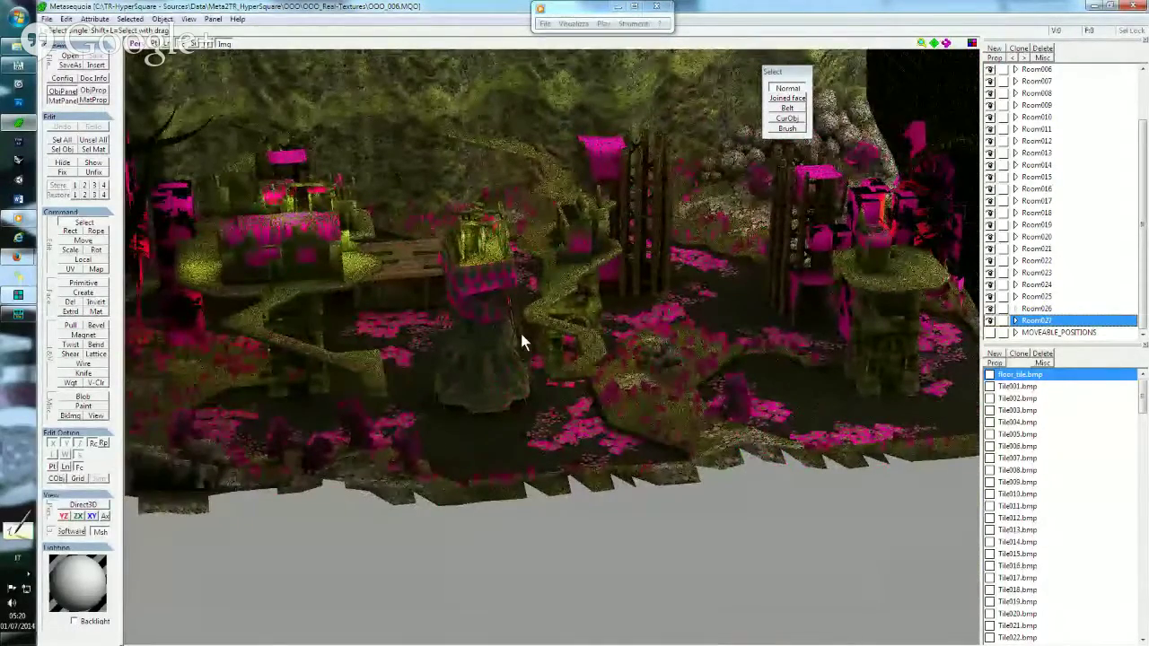
pyautogui.scroll(2, 523, 342)
pyautogui.scroll(1, 525, 329)
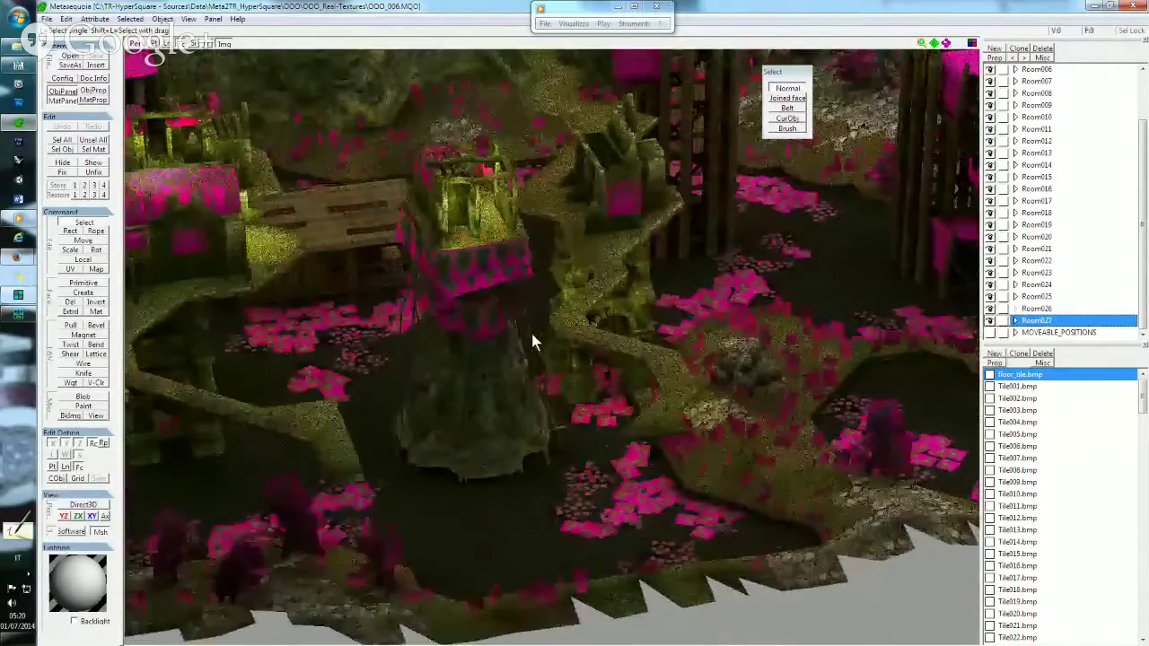
pyautogui.scroll(2, 531, 330)
pyautogui.scroll(2, 534, 339)
pyautogui.scroll(2, 531, 337)
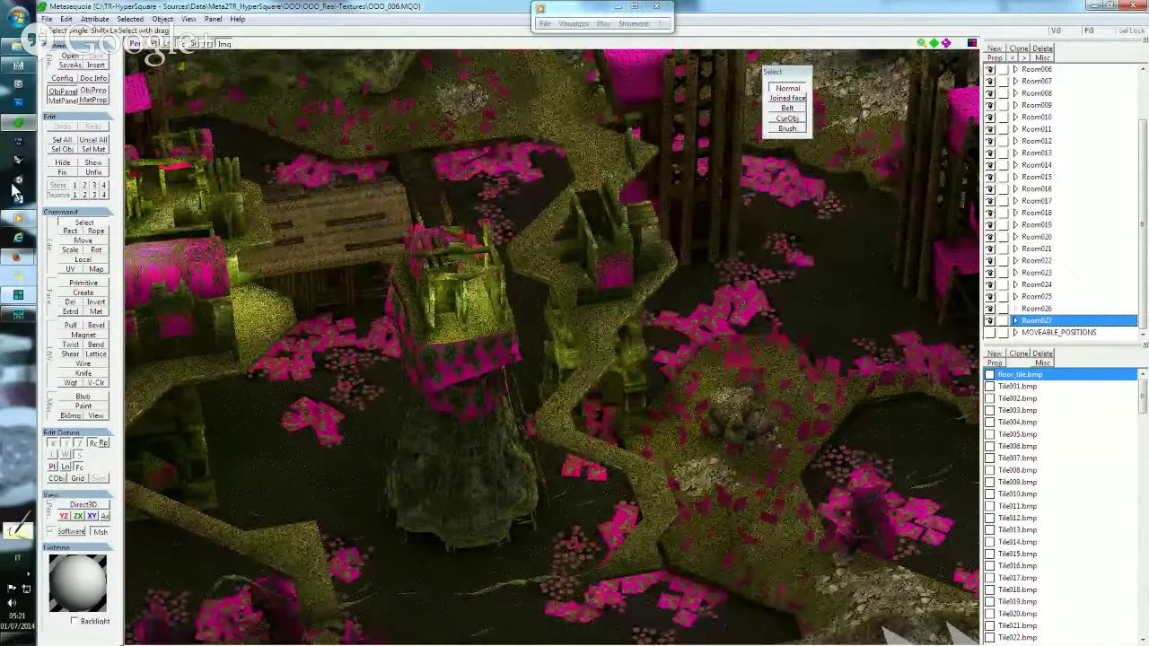
pyautogui.click(18, 314)
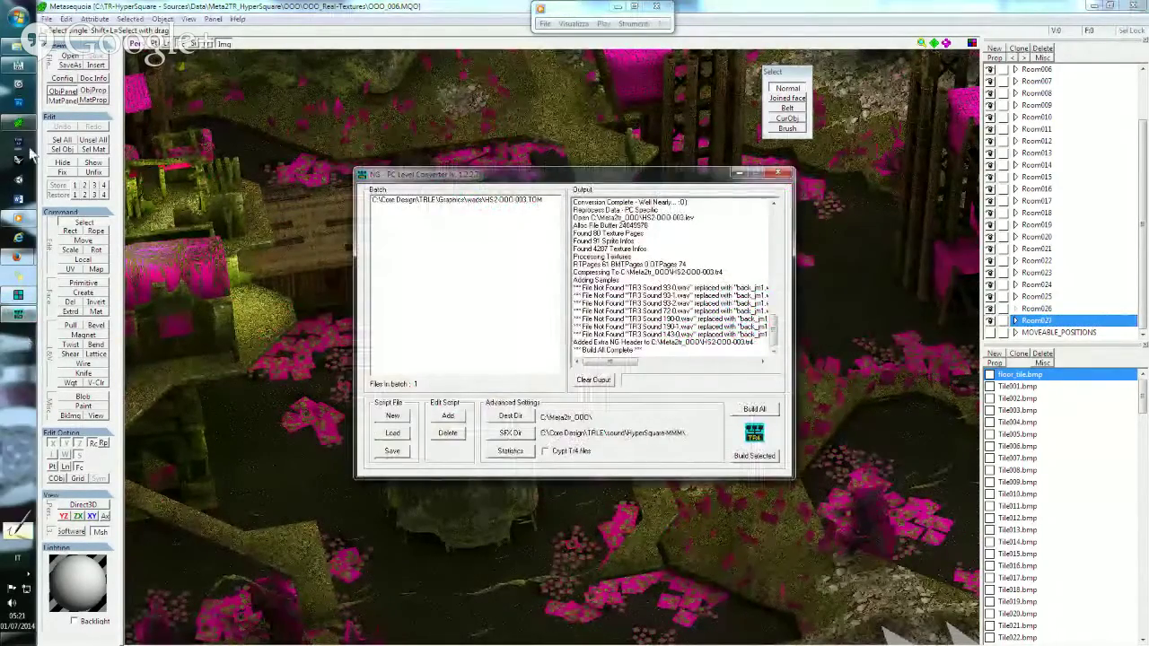
pyautogui.moveTo(18, 45)
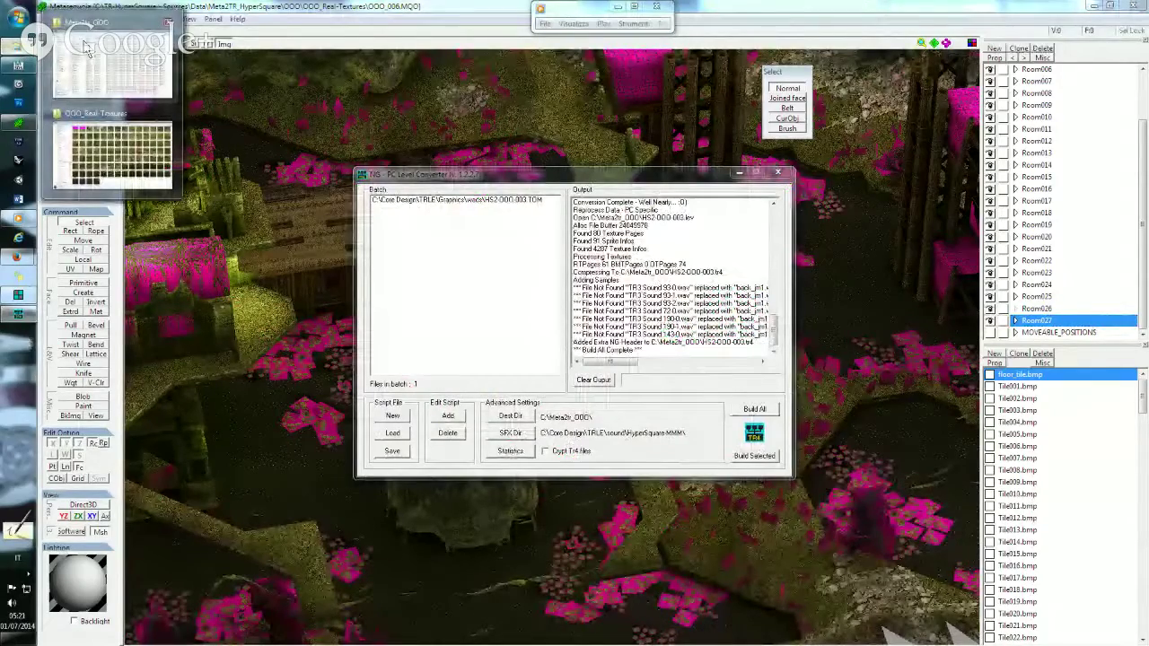
pyautogui.click(87, 47)
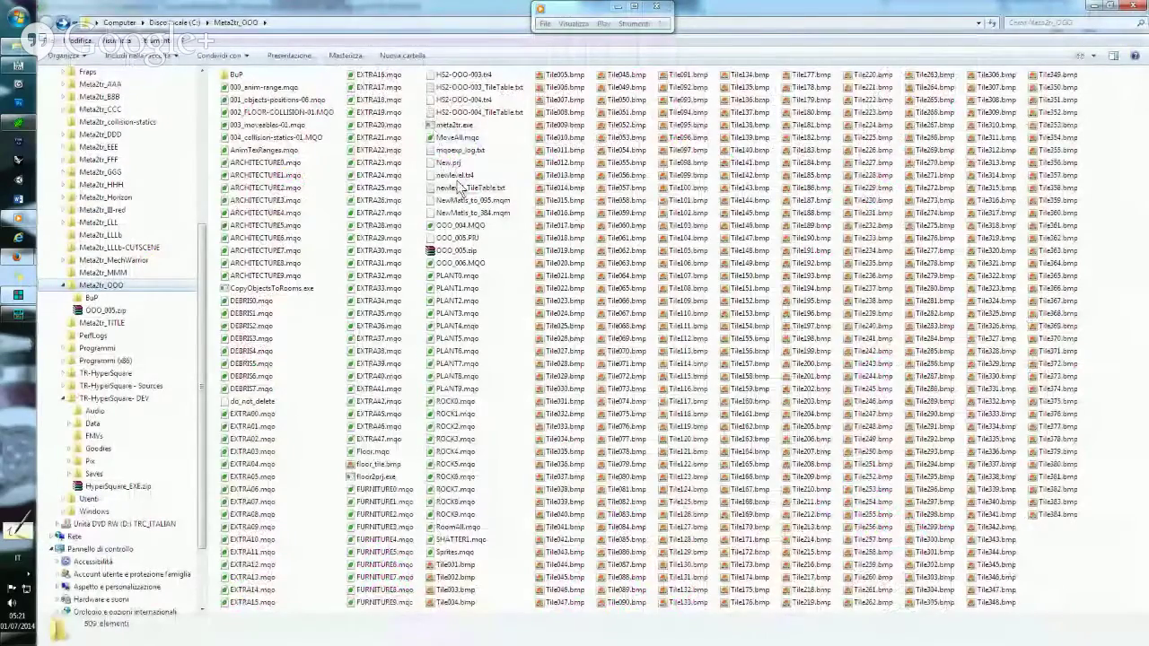
pyautogui.click(479, 264)
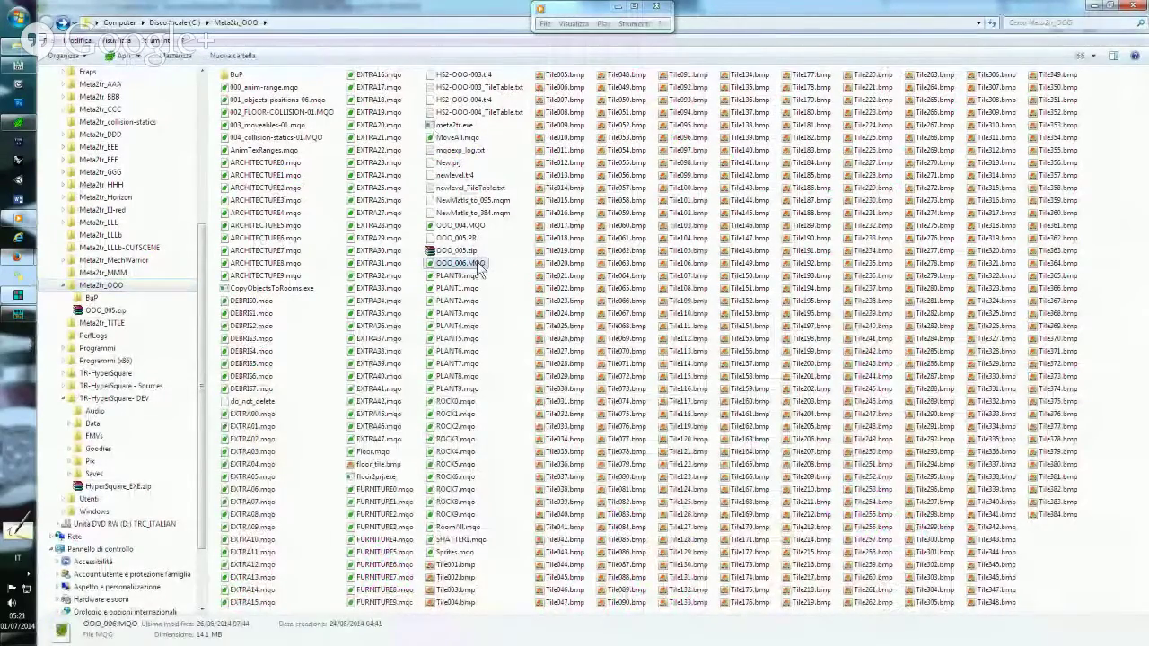
pyautogui.moveTo(18, 47)
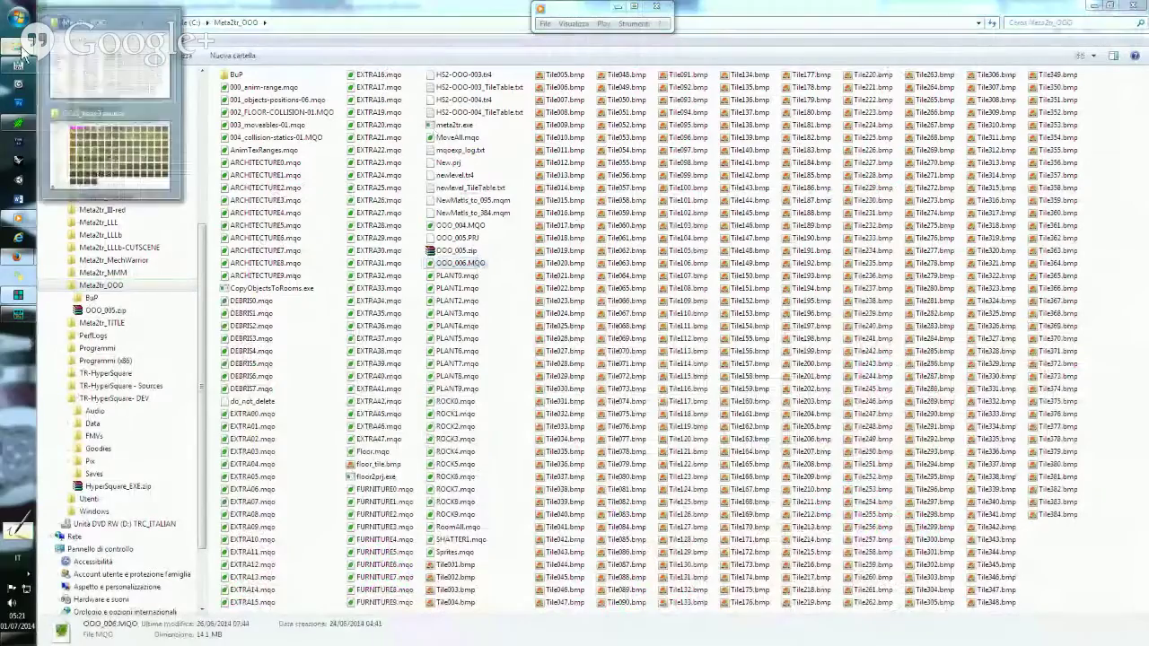
pyautogui.click(148, 140)
pyautogui.scroll(15, 538, 141)
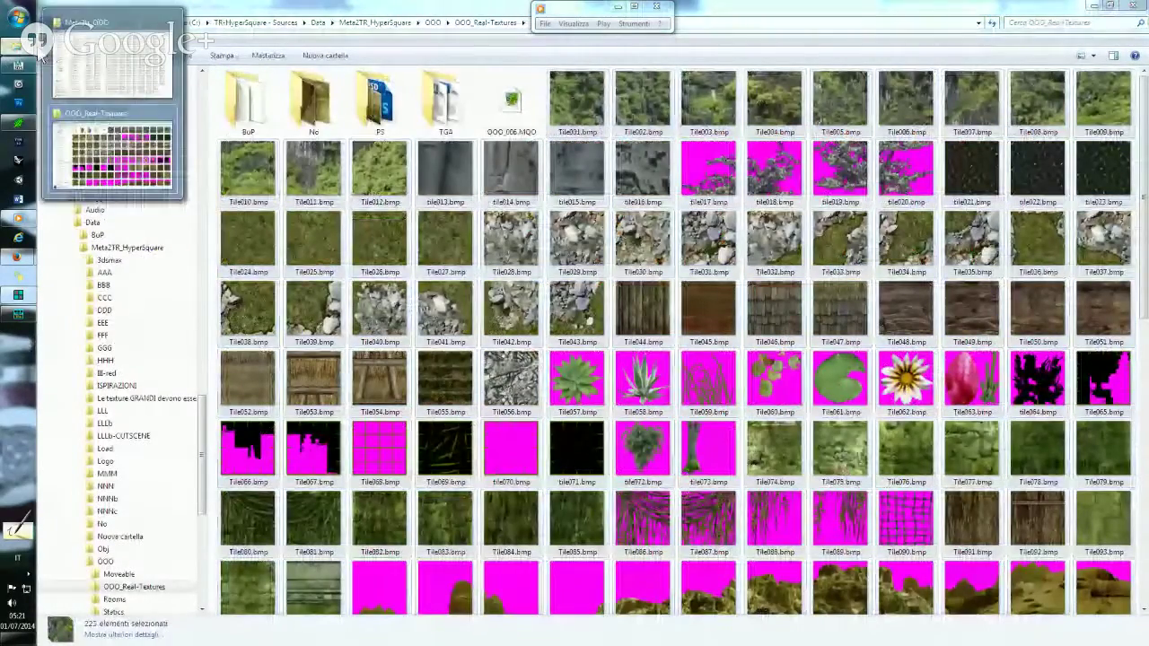
pyautogui.click(105, 56)
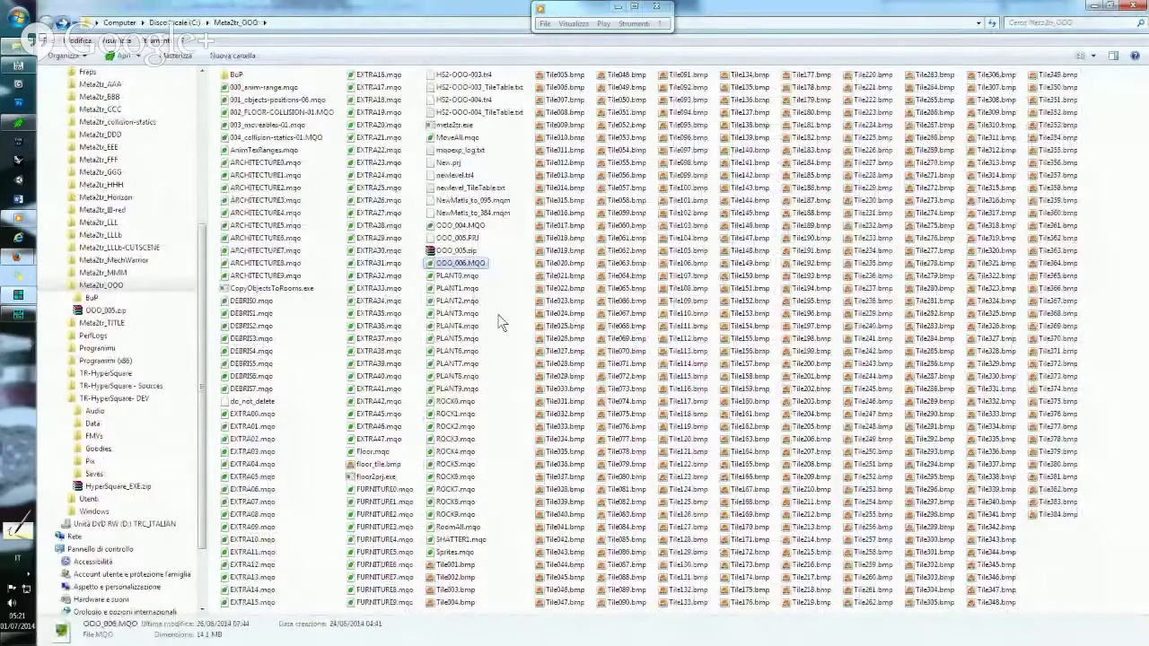
pyautogui.click(500, 323)
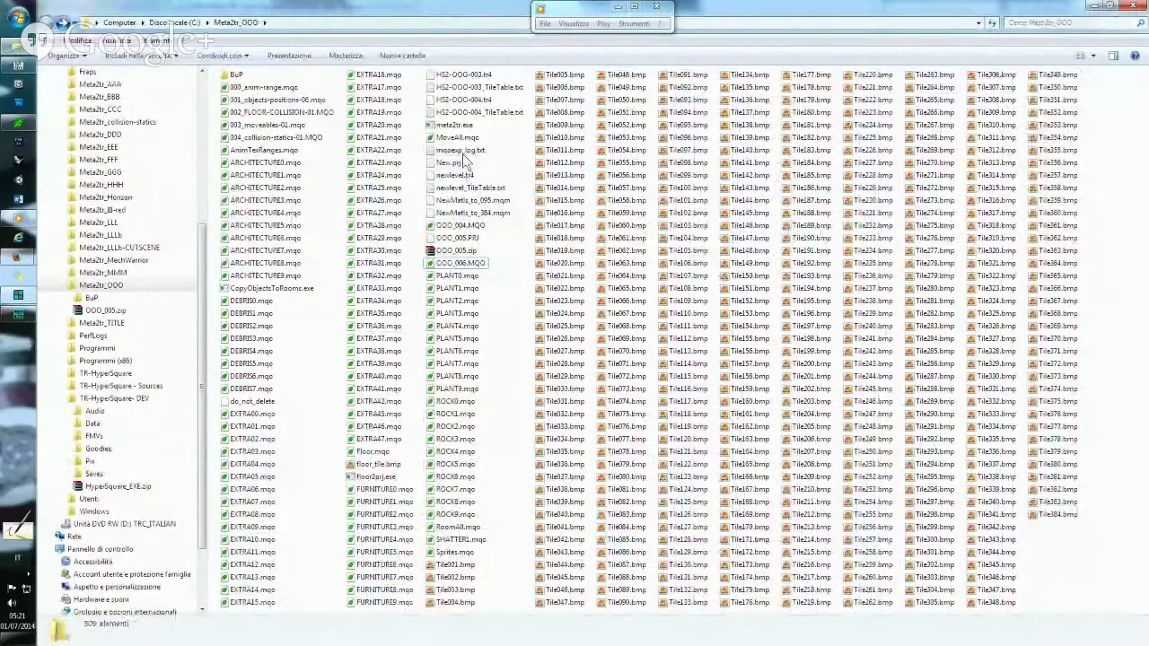
# Drop HS2-OOO-003.tr4 on Meta2TR, leave textures ungrouped, and choose to add empty tiles.
pyautogui.moveTo(477, 79); pyautogui.dragTo(460, 124)
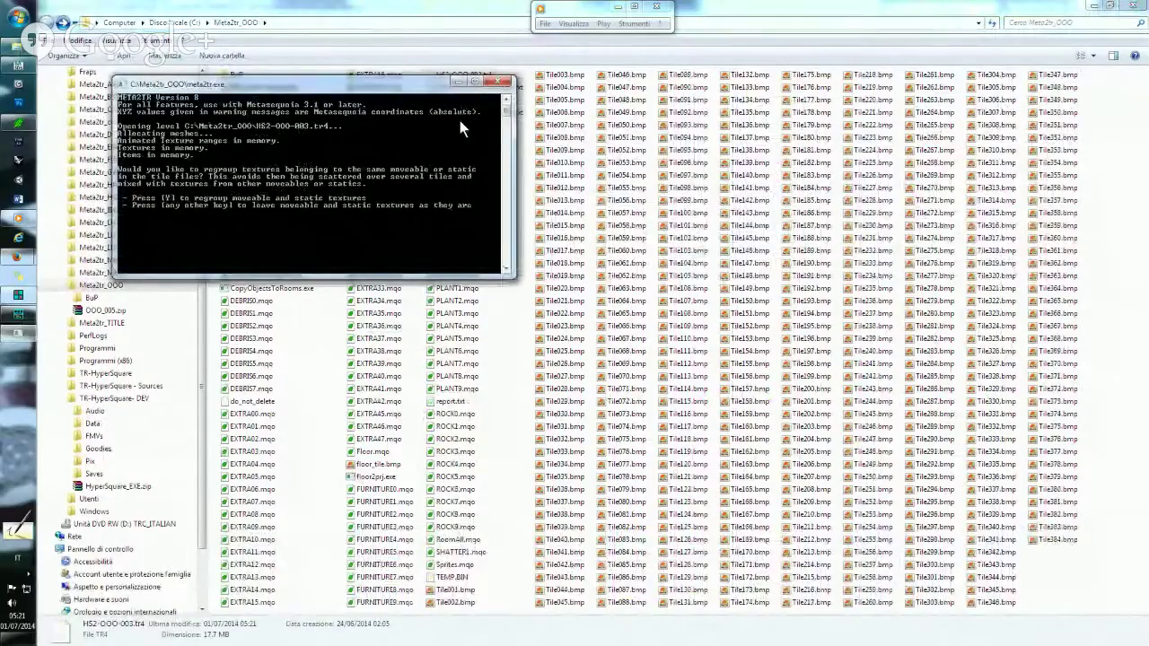
pyautogui.press('n')
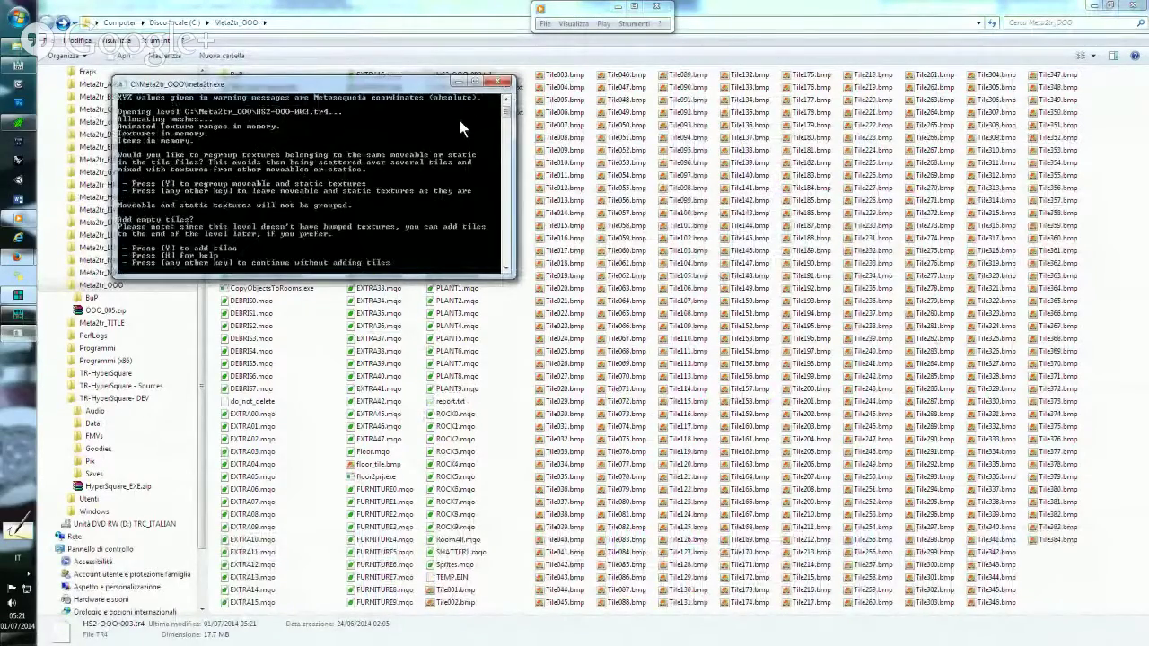
pyautogui.press('y')
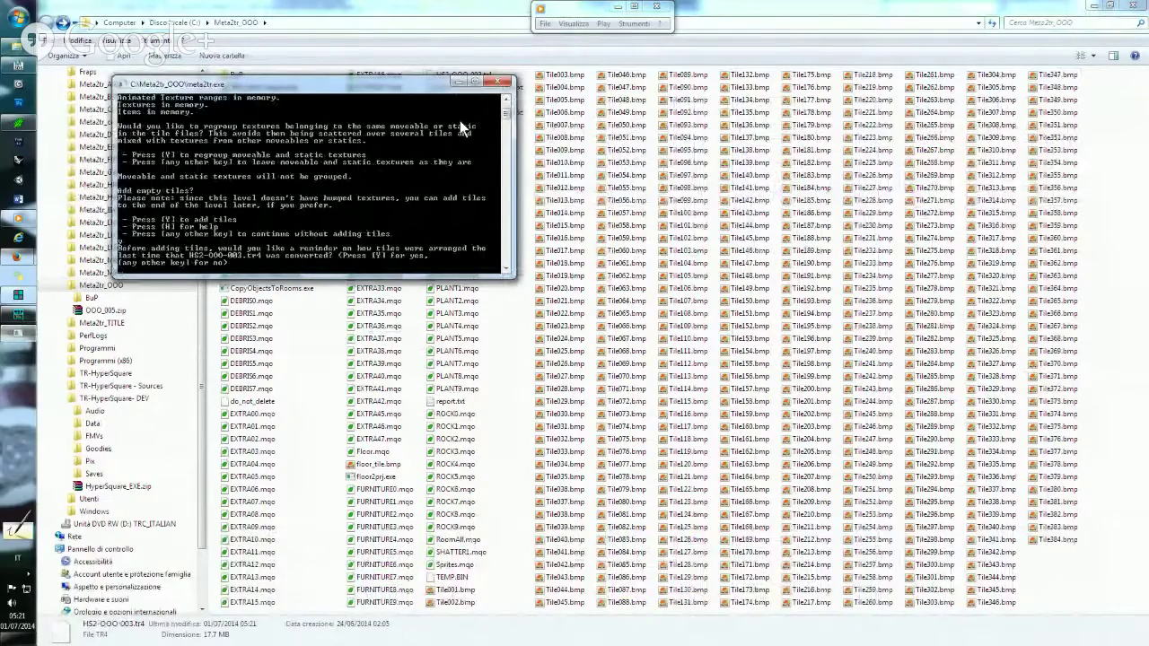
pyautogui.press('n')
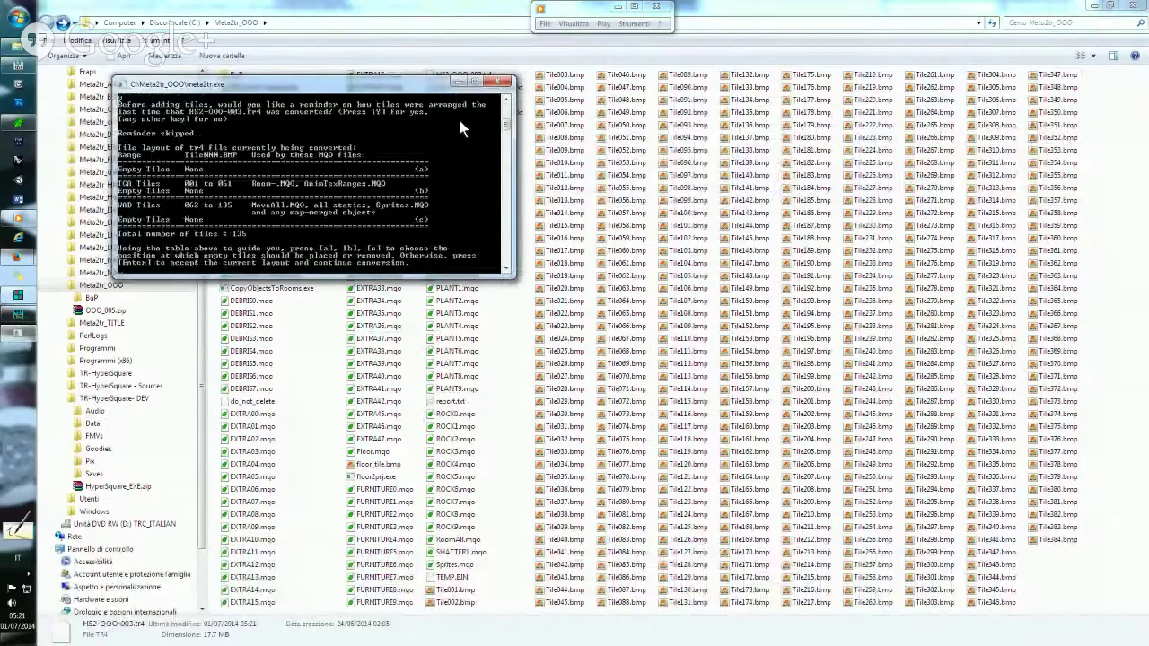
# Add 60 empty tiles at position a, export all tiles, and start the room export.
pyautogui.press('a')
pyautogui.write('60')
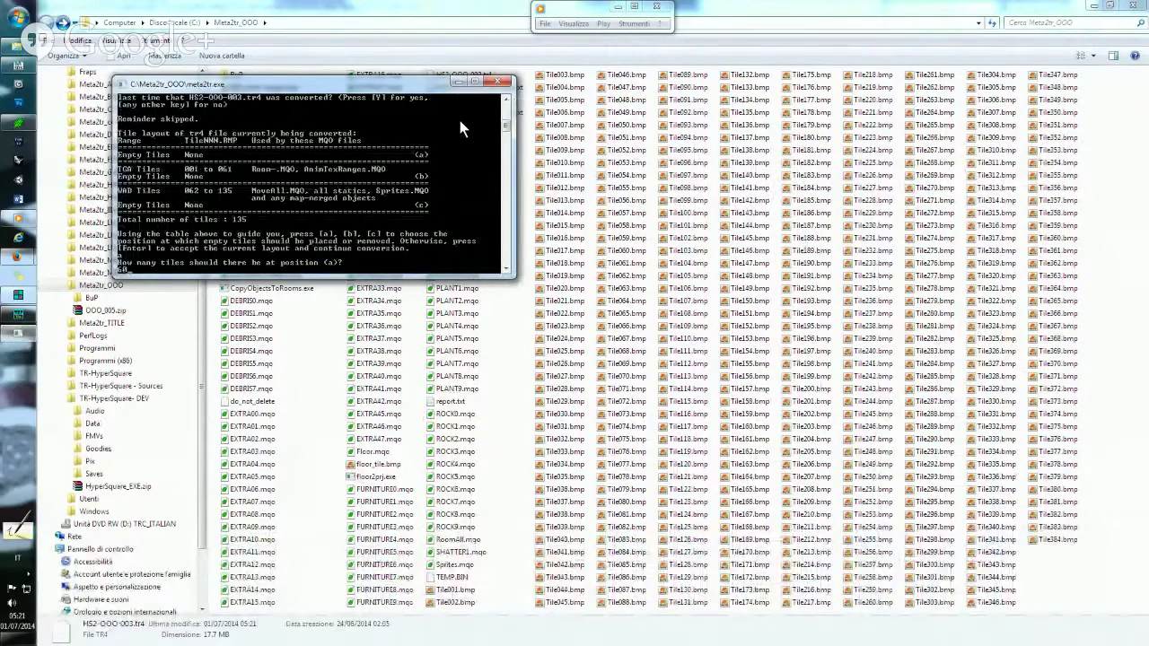
pyautogui.press('Return')
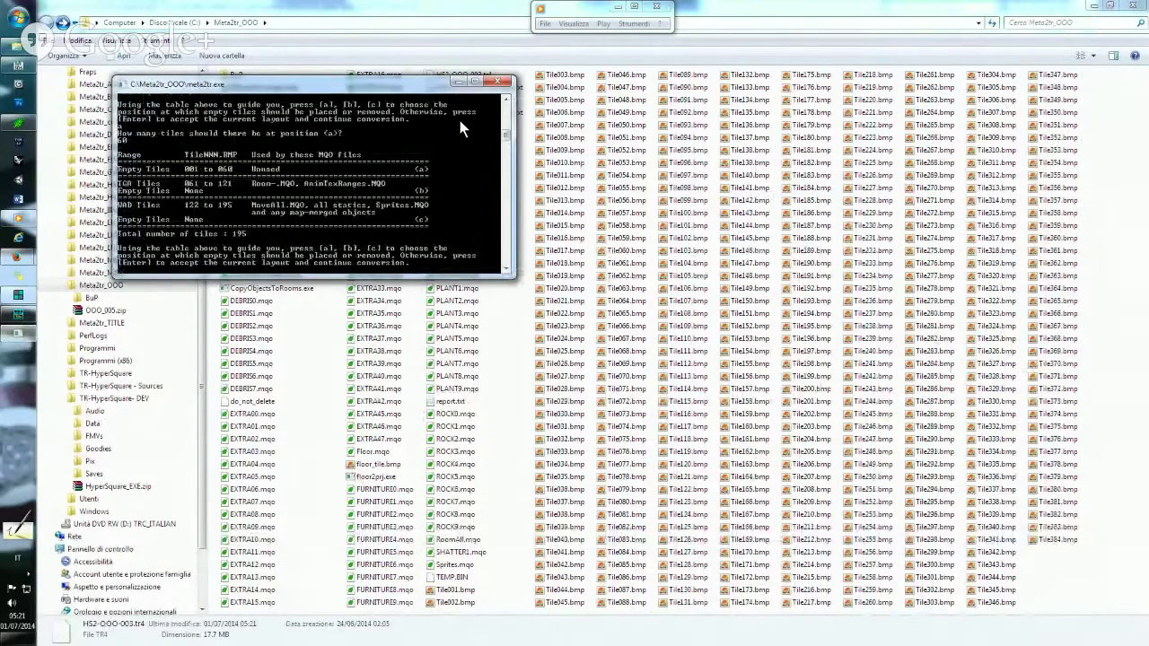
pyautogui.press('Return')
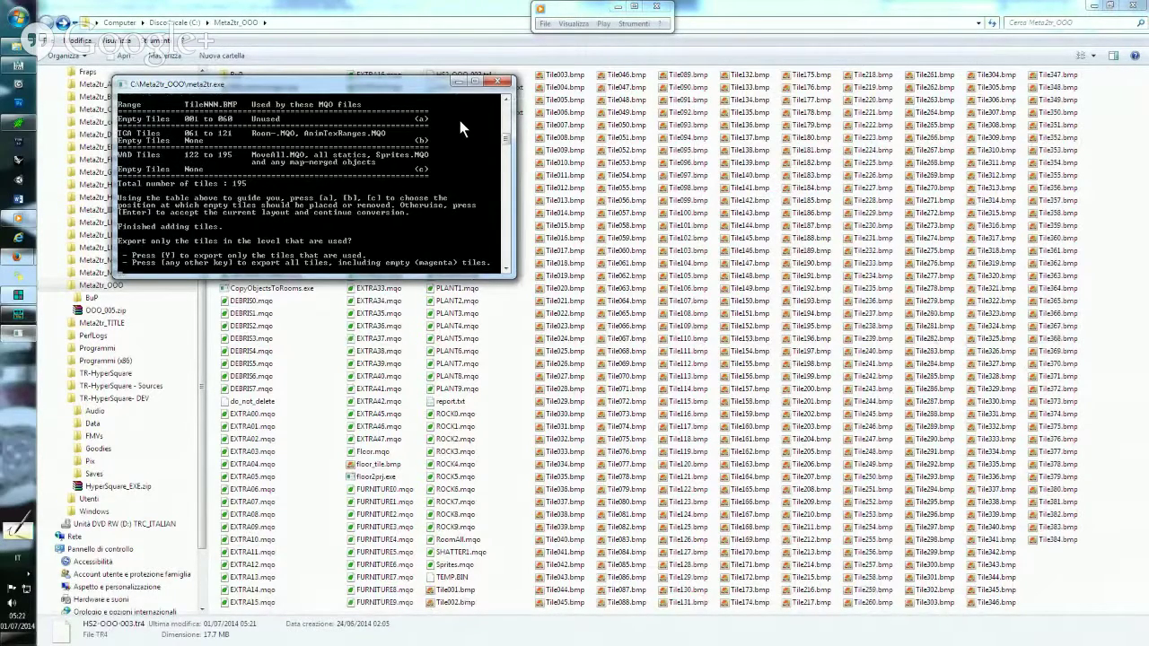
pyautogui.press('Return')
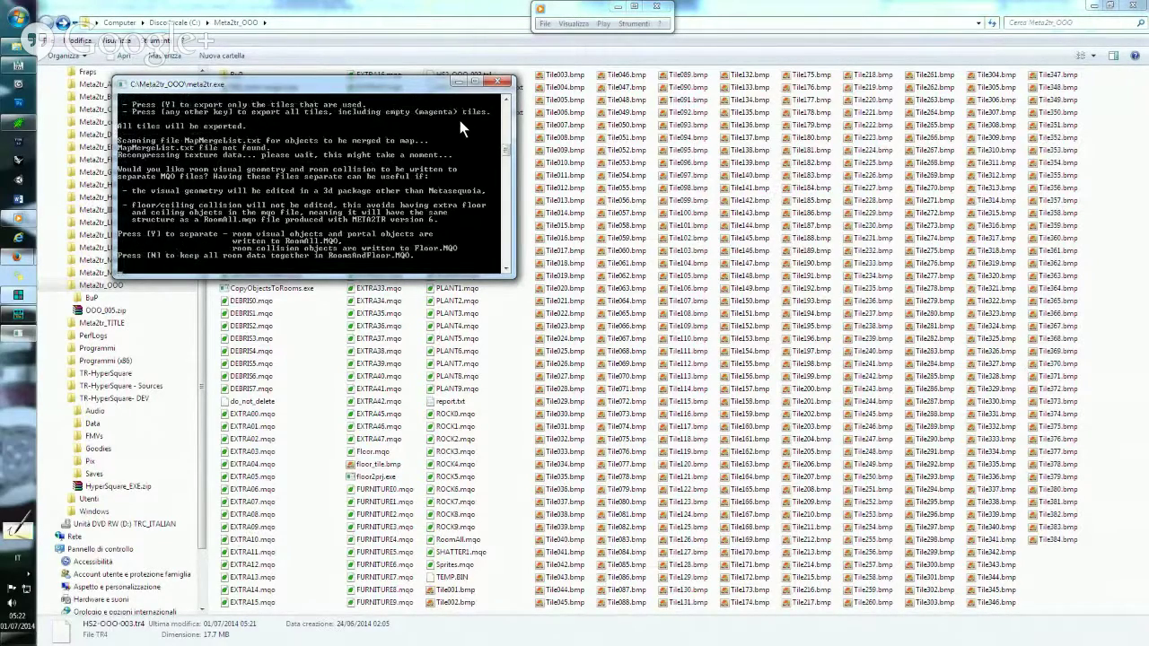
pyautogui.press('y')
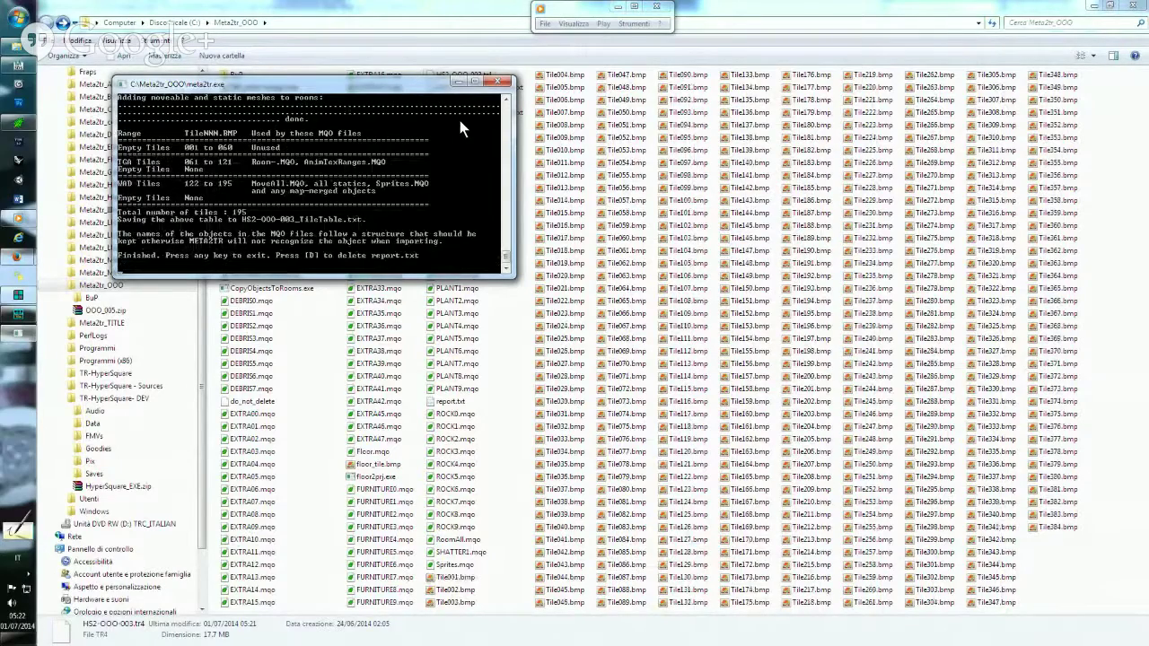
# Overwrite Meta2tr_OOO's tiles with the 223 real textures and drop them onto meta2tr.exe for import.
pyautogui.press('d')
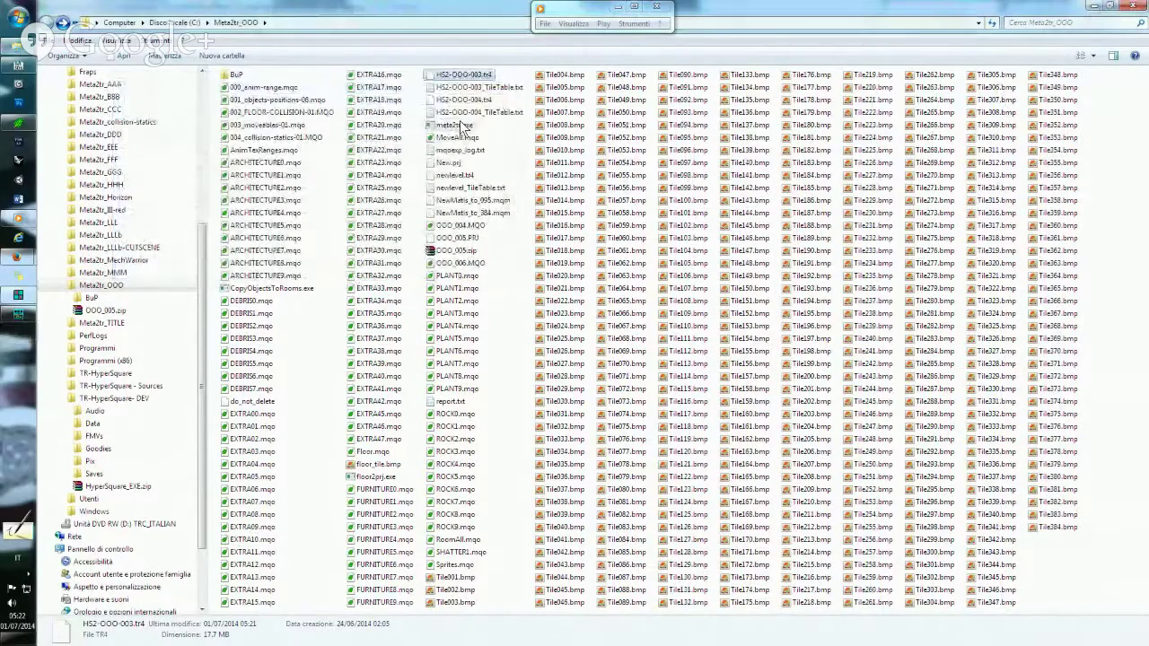
pyautogui.click(527, 278)
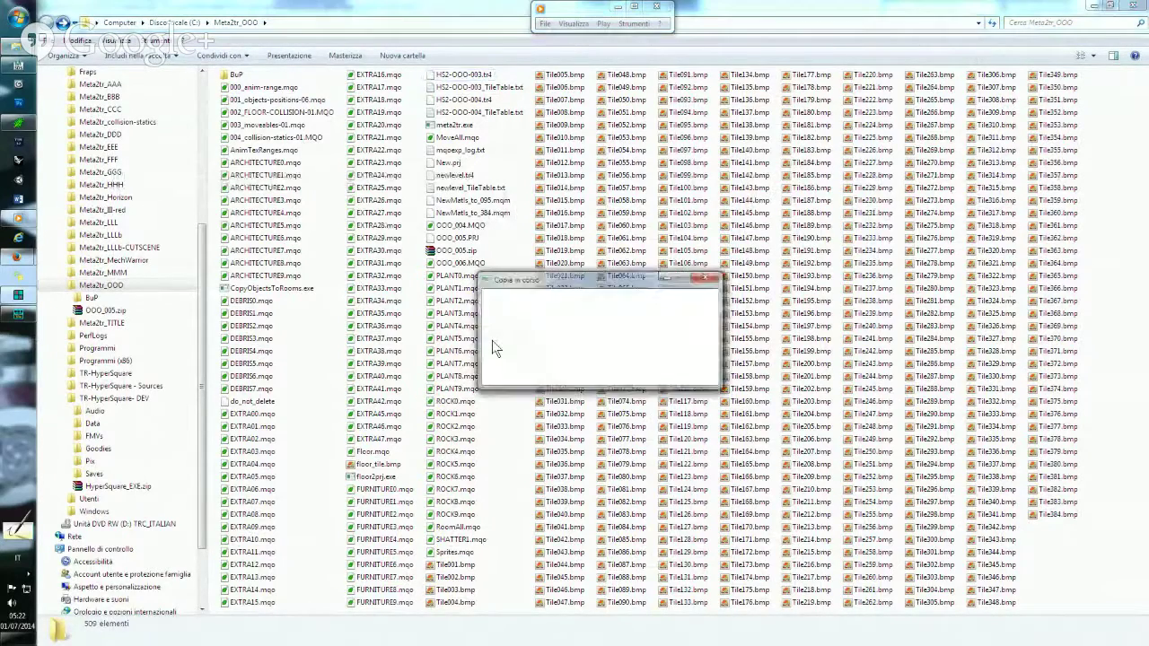
pyautogui.click(501, 457)
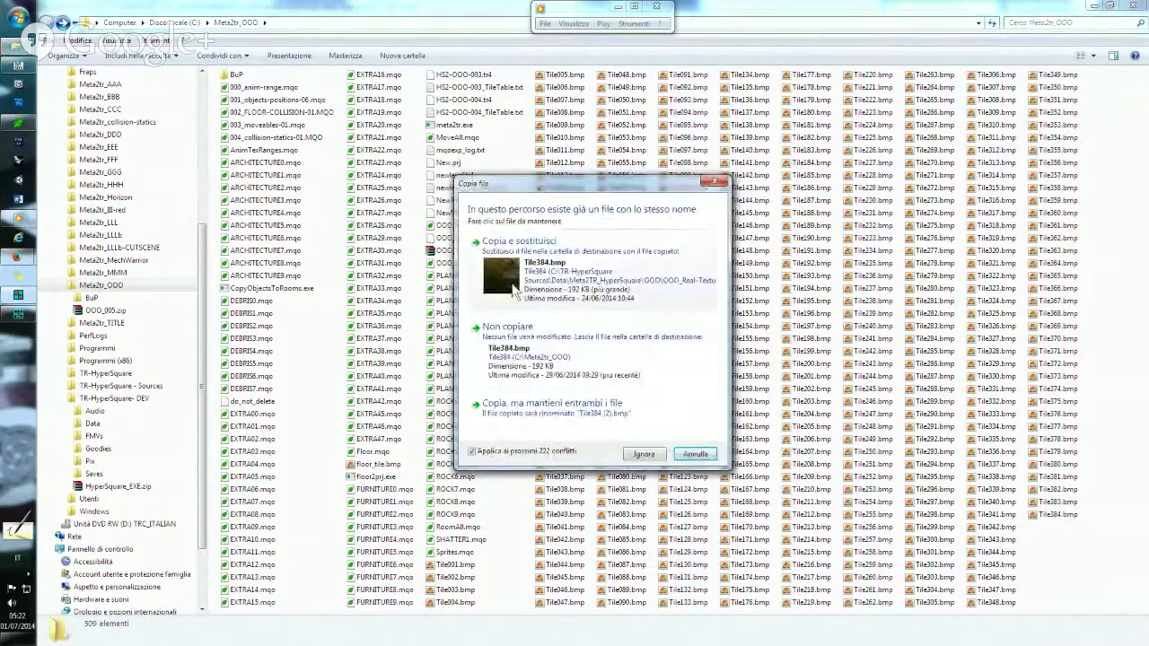
pyautogui.click(552, 288)
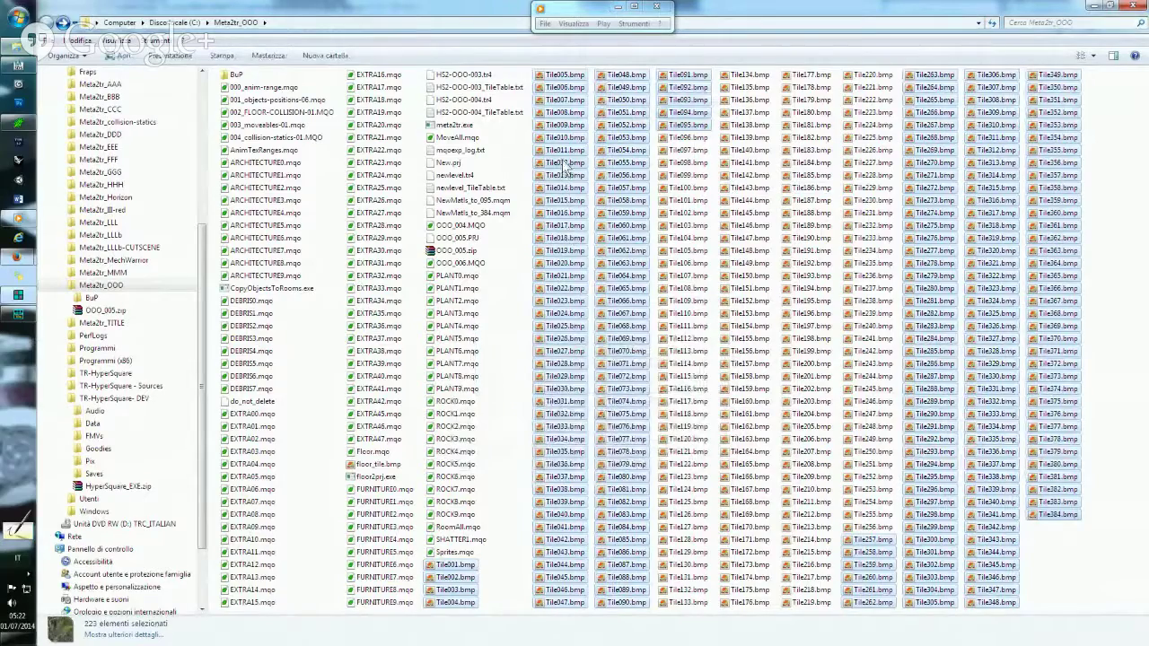
pyautogui.moveTo(564, 167); pyautogui.dragTo(455, 128)
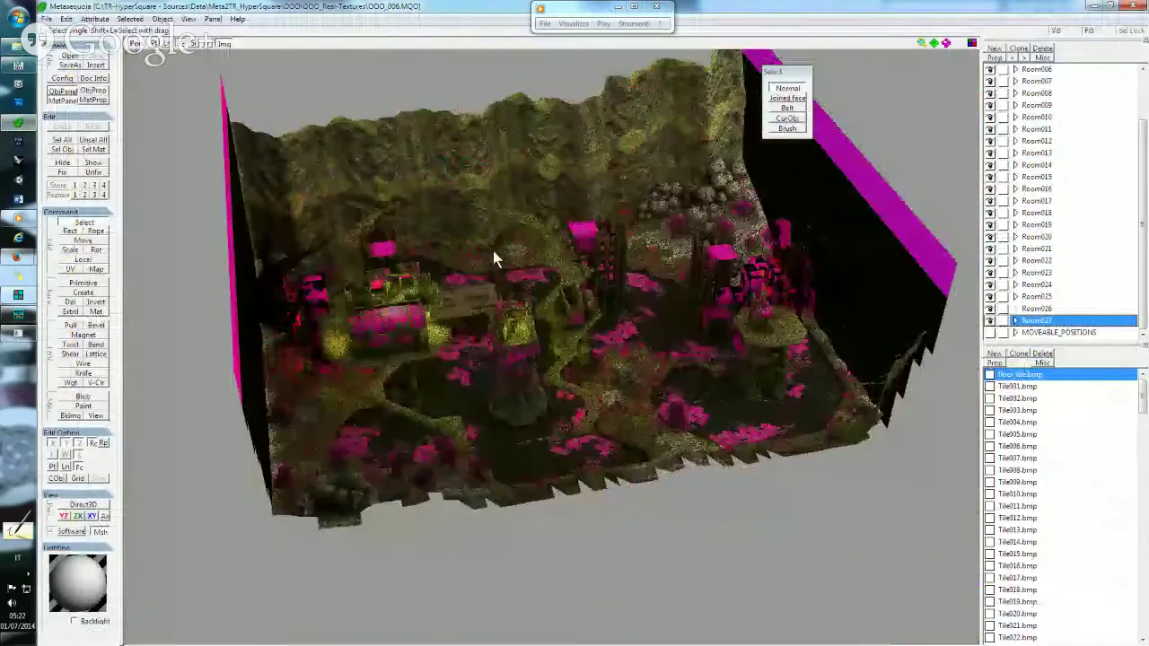
# Switch the textured level to orthographic and split Metasequoia into top, front, left and 3D views.
pyautogui.moveTo(512, 247); pyautogui.dragTo(506, 232, button='right')
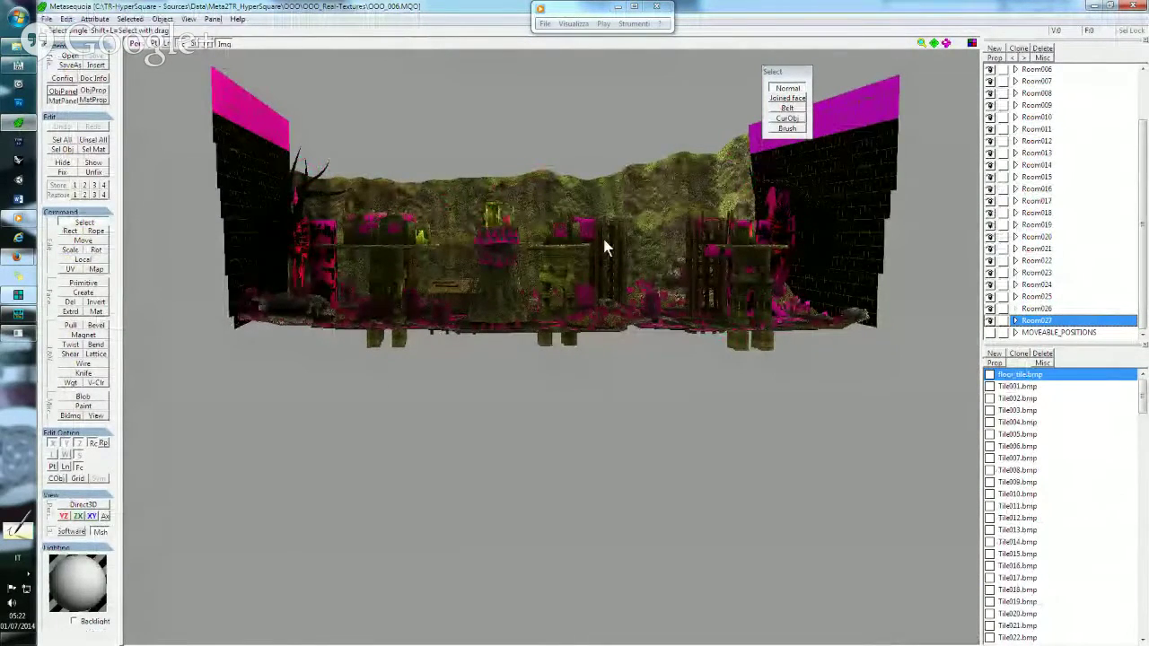
pyautogui.moveTo(602, 235); pyautogui.dragTo(600, 231, button='right')
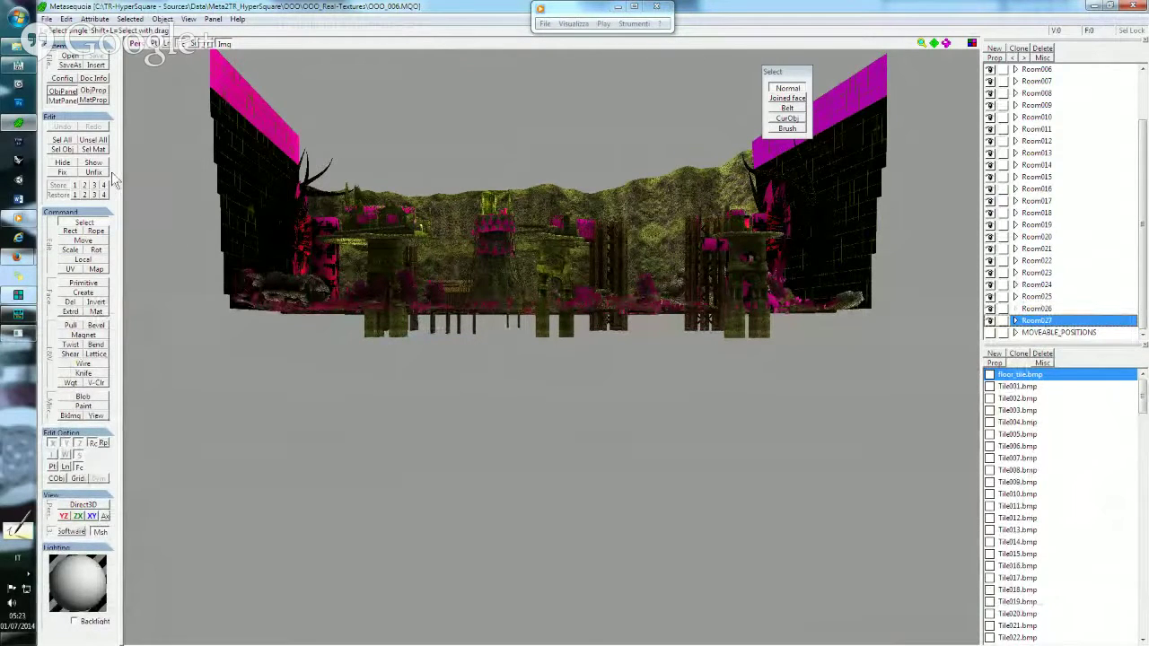
pyautogui.click(16, 133)
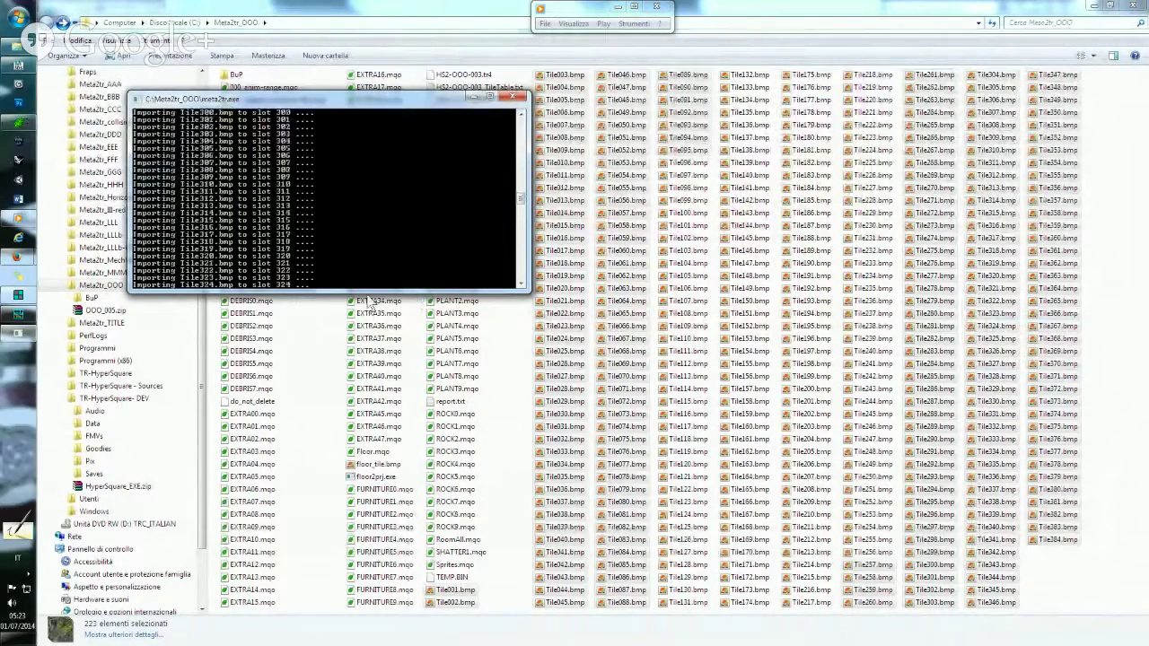
pyautogui.click(23, 125)
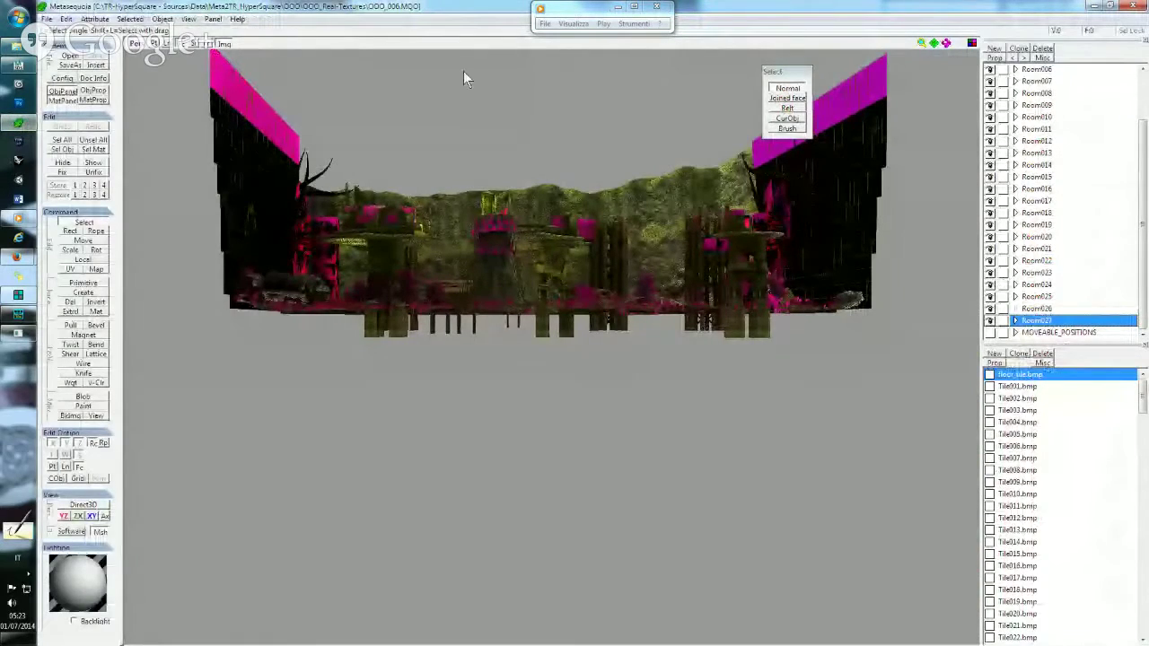
pyautogui.click(133, 44)
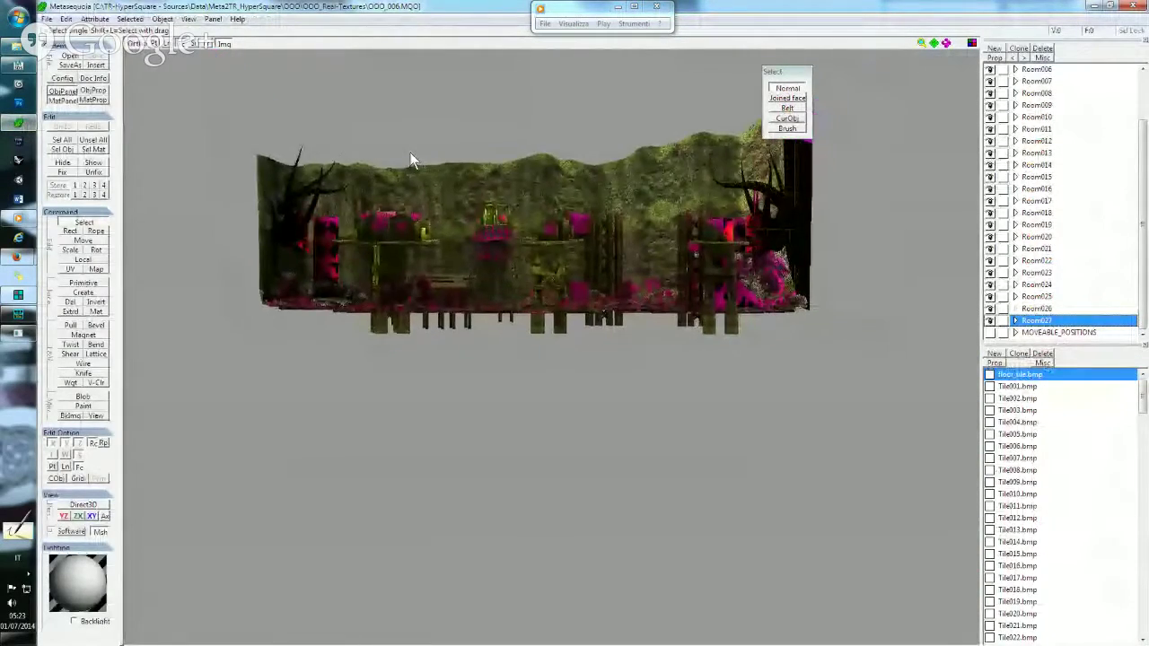
pyautogui.click(972, 43)
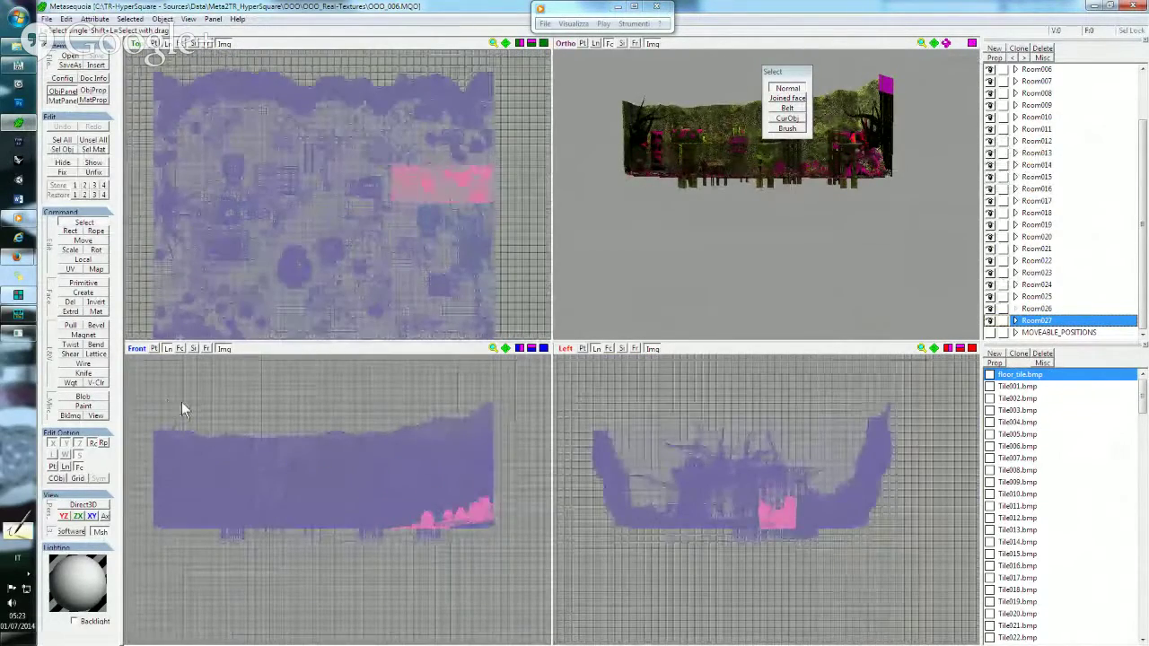
# Frame the level geometry and enlarge the front view to fill the workspace.
pyautogui.moveTo(138, 385)
pyautogui.mouseDown()
pyautogui.moveTo(520, 495)
pyautogui.moveTo(546, 530)
pyautogui.mouseUp()
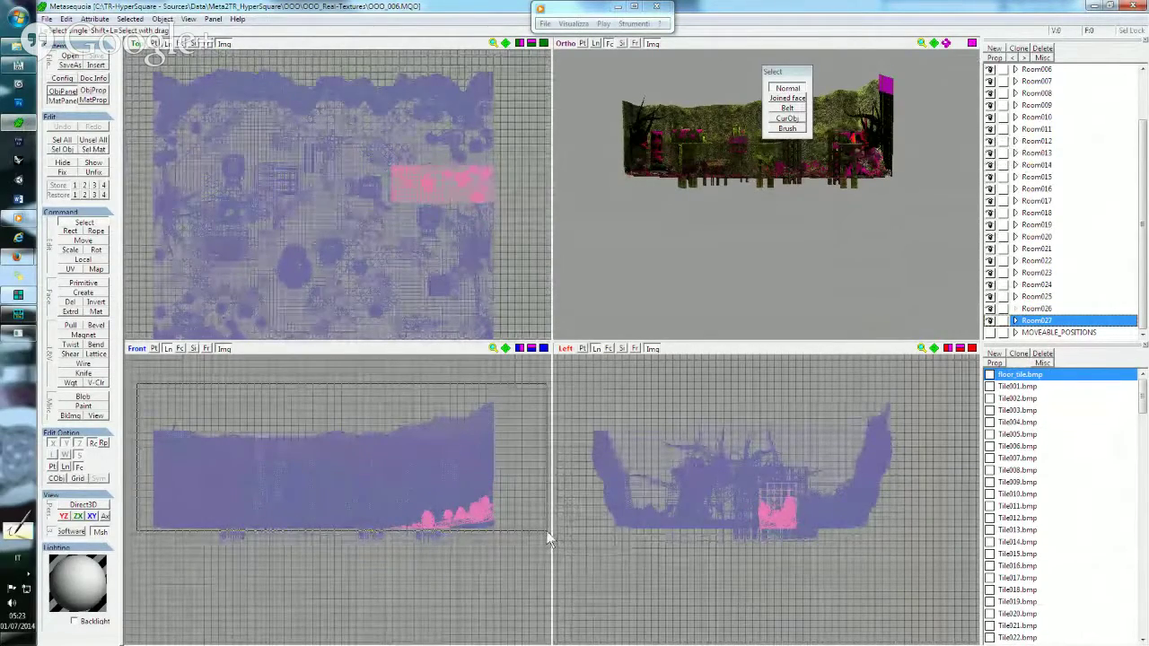
pyautogui.moveTo(546, 531); pyautogui.dragTo(554, 531)
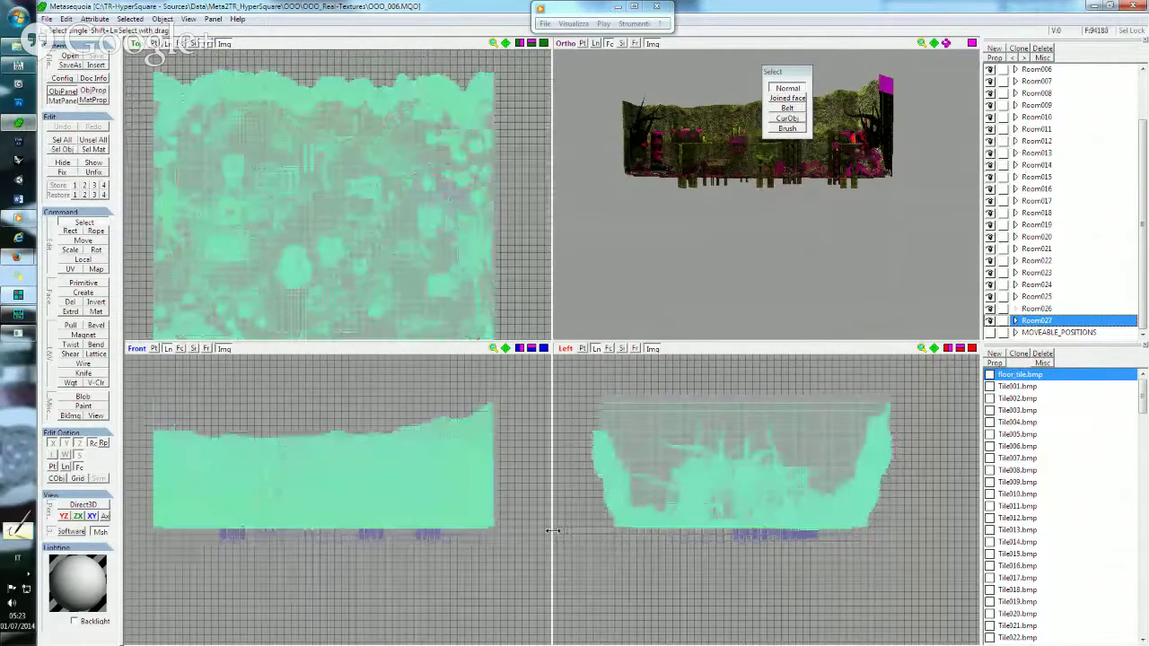
pyautogui.moveTo(236, 397); pyautogui.dragTo(274, 359, button='middle')
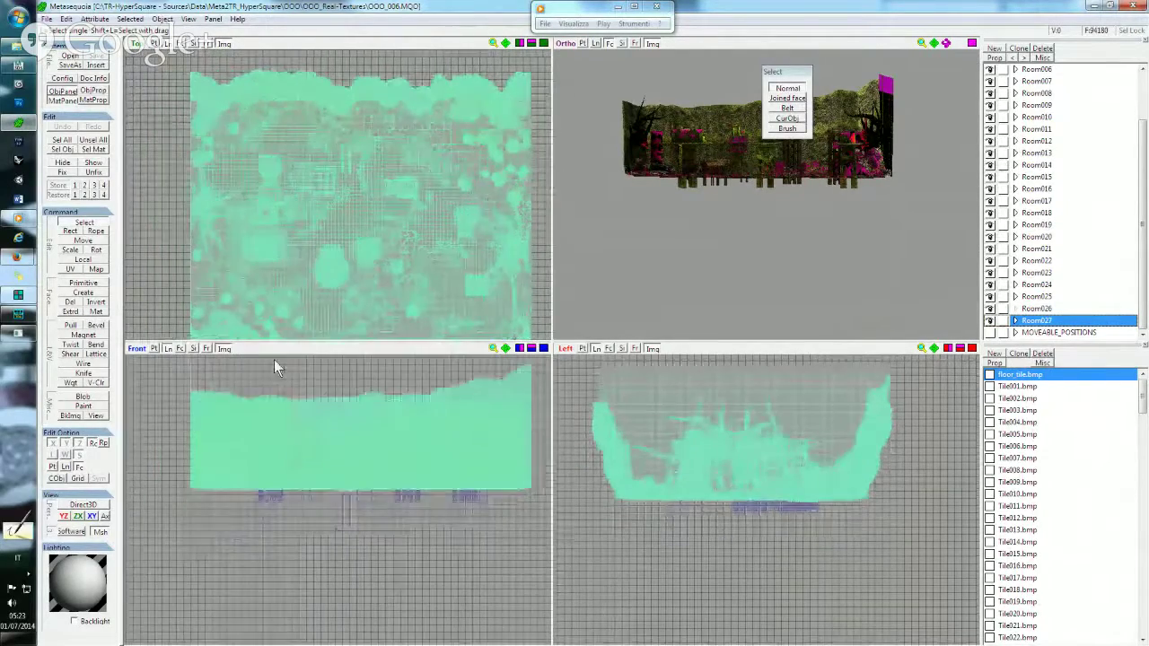
pyautogui.scroll(3, 322, 448)
pyautogui.scroll(2, 336, 445)
pyautogui.scroll(2, 355, 439)
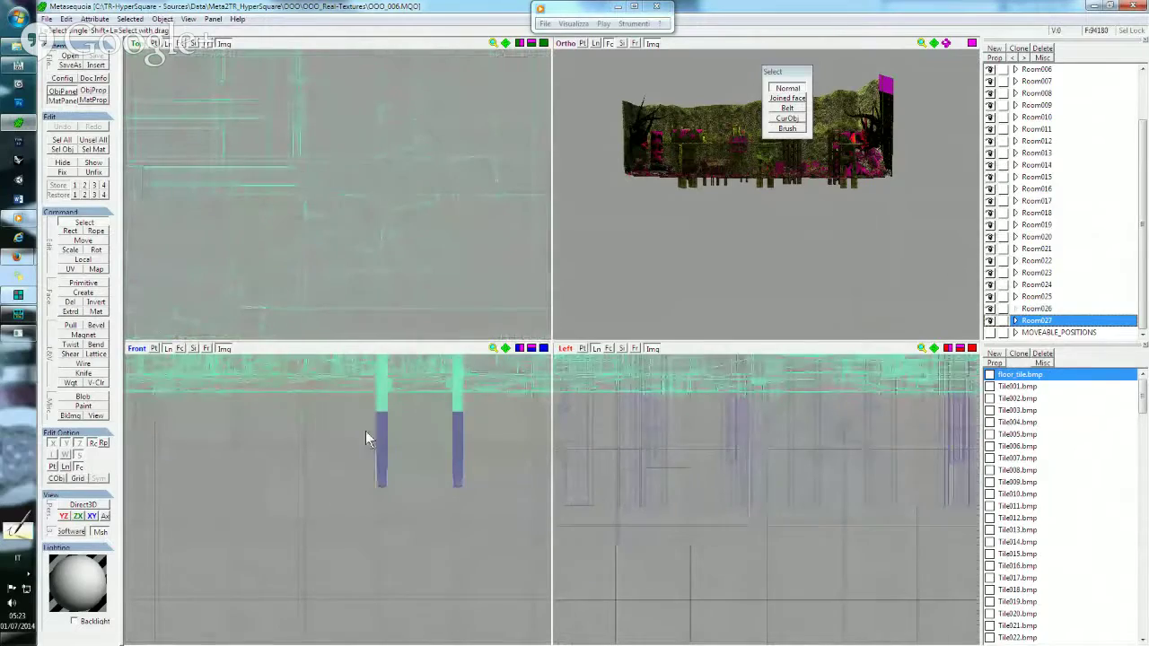
pyautogui.scroll(-2, 366, 431)
pyautogui.scroll(-1, 367, 431)
pyautogui.scroll(-2, 367, 429)
pyautogui.scroll(-2, 368, 429)
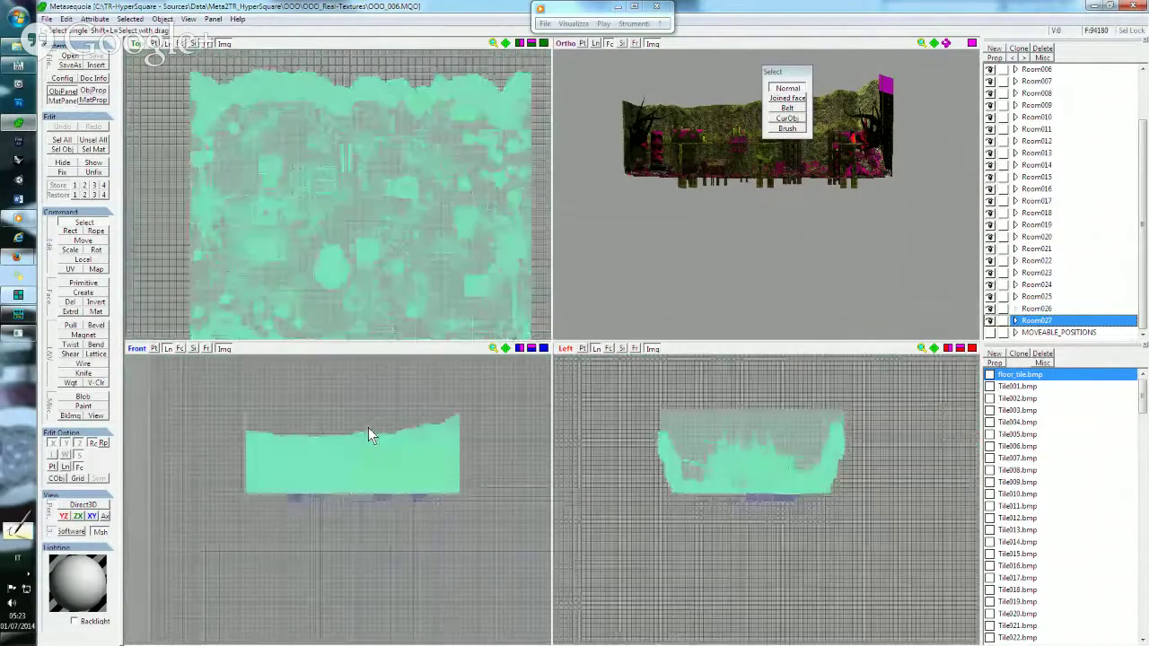
pyautogui.scroll(2, 368, 427)
pyautogui.click(544, 346)
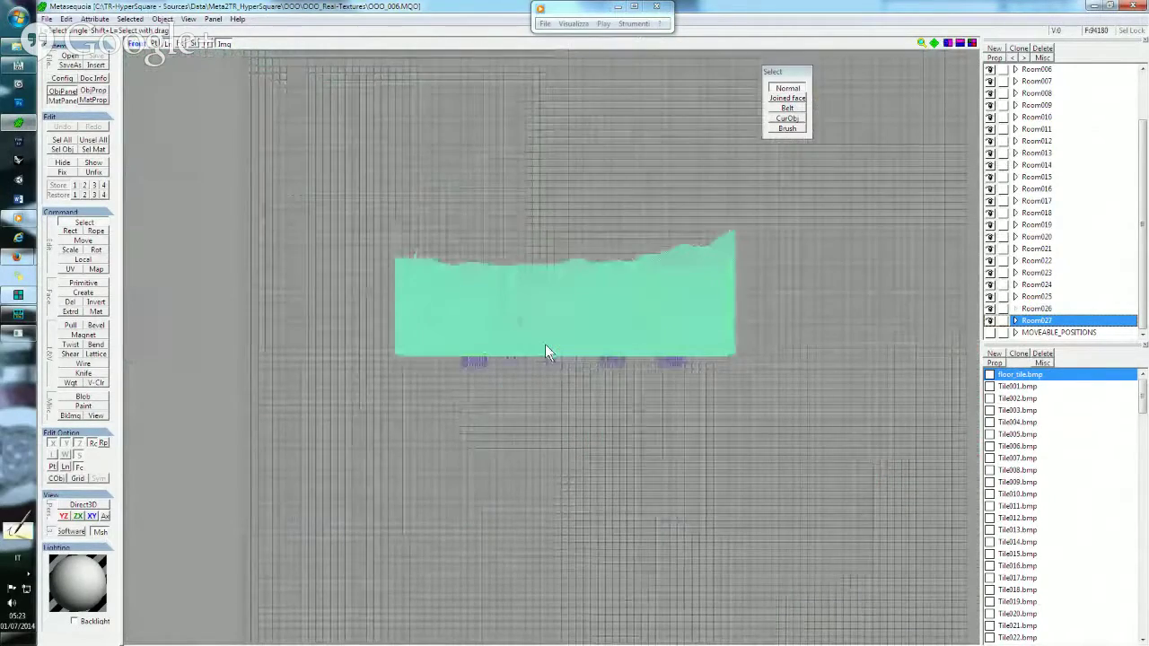
pyautogui.scroll(3, 493, 248)
pyautogui.scroll(1, 495, 308)
pyautogui.scroll(-3, 482, 321)
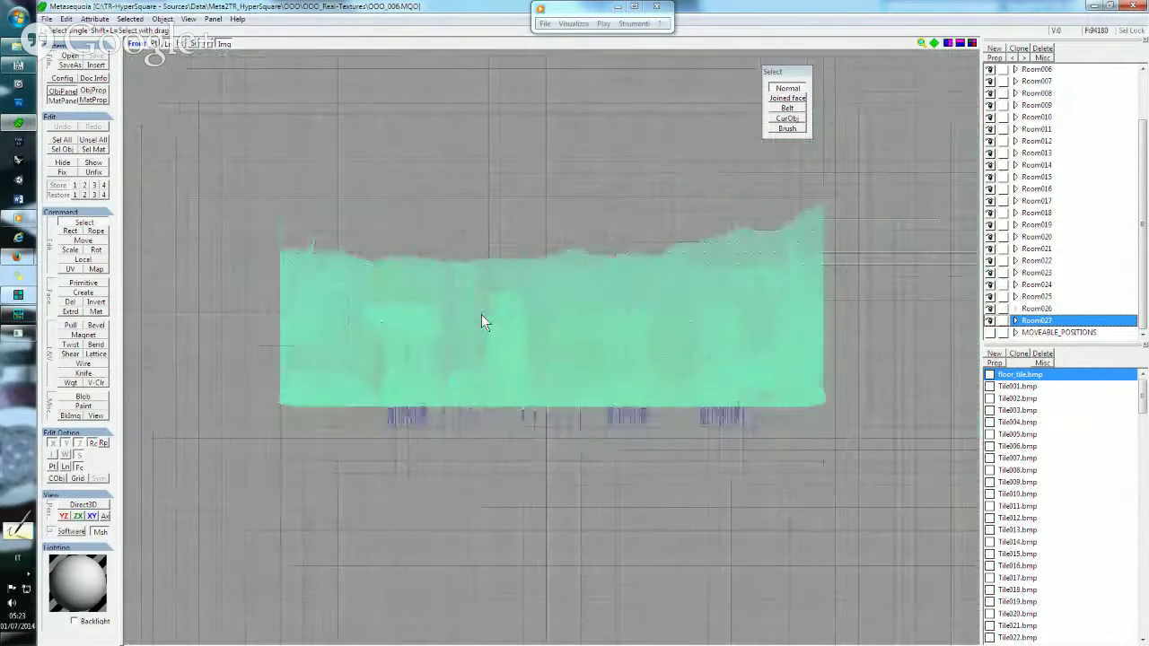
# Hide the upper room mesh so only the low-lying floor pieces remain visible.
pyautogui.click(254, 144)
pyautogui.moveTo(230, 115); pyautogui.dragTo(906, 412)
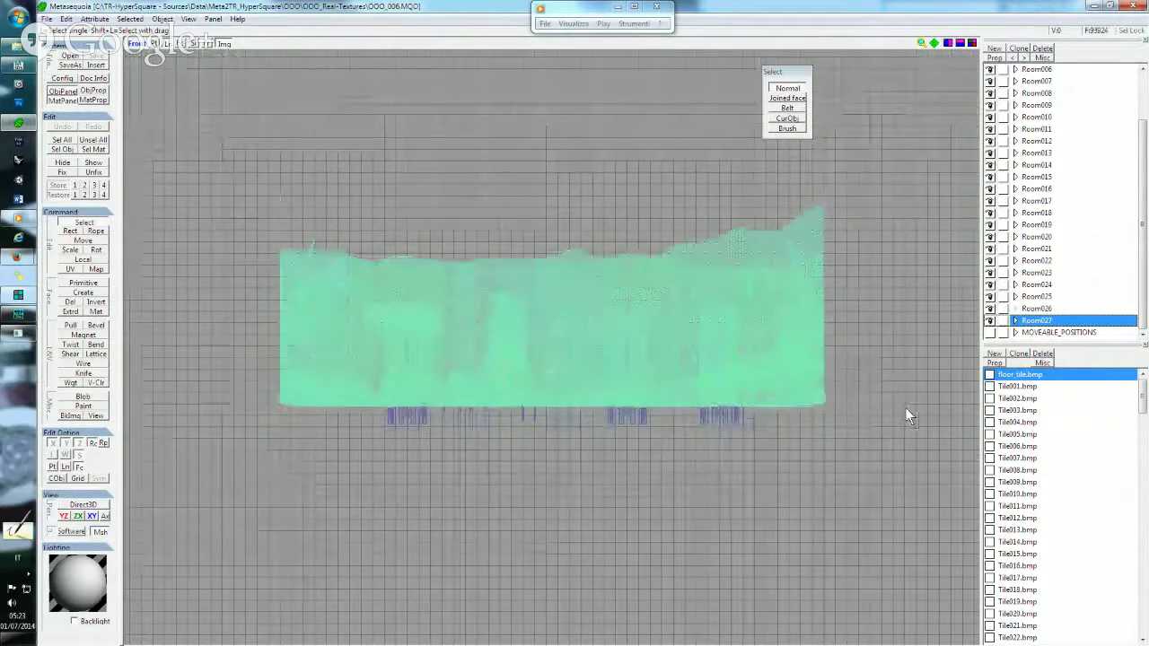
pyautogui.click(63, 165)
# Box-select the low-lying floor pieces in front view, cut them, and paste as new object obj1.
pyautogui.moveTo(302, 474); pyautogui.dragTo(801, 338)
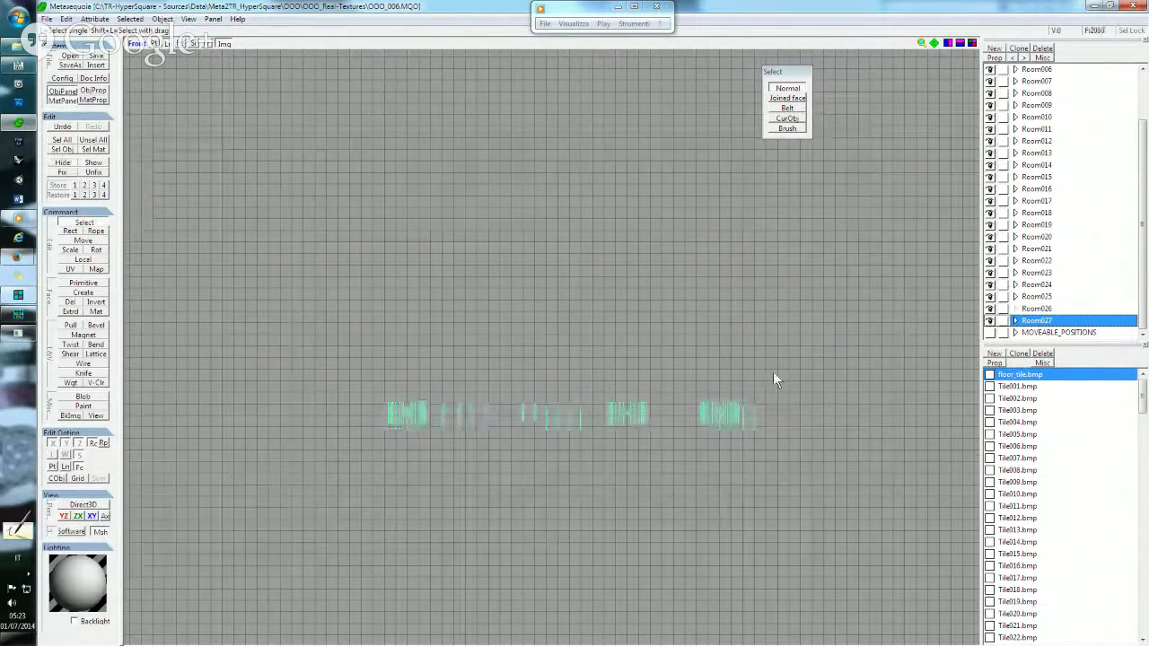
pyautogui.scroll(3, 760, 386)
pyautogui.scroll(2, 548, 350)
pyautogui.scroll(1, 565, 297)
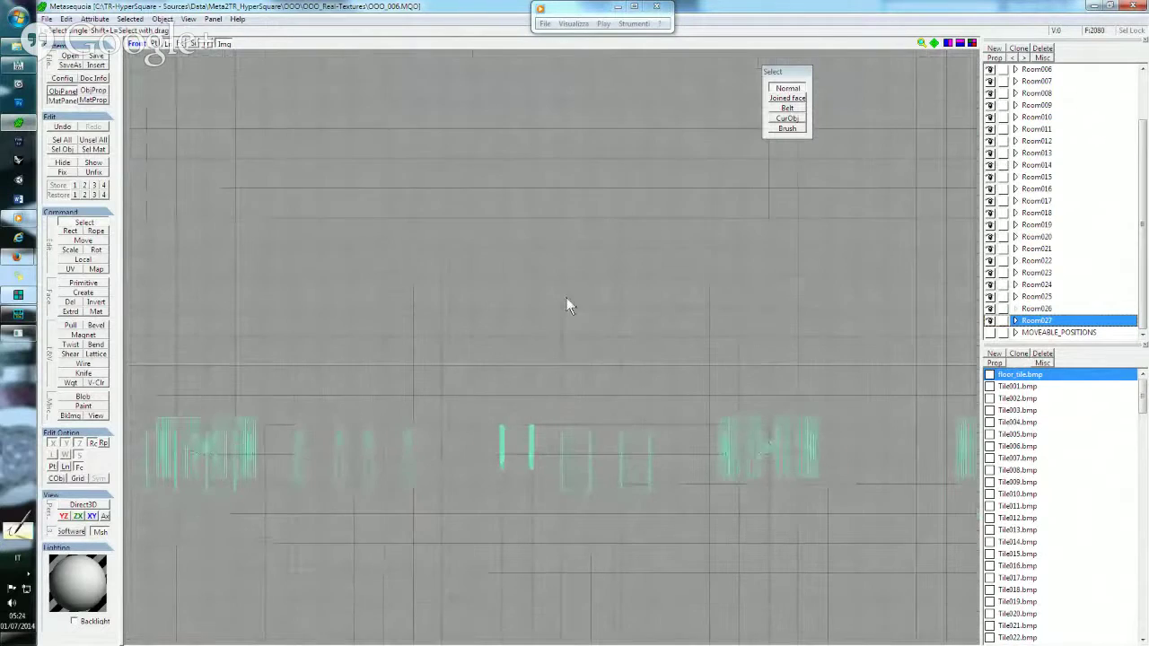
pyautogui.scroll(-2, 565, 306)
pyautogui.scroll(-2, 566, 306)
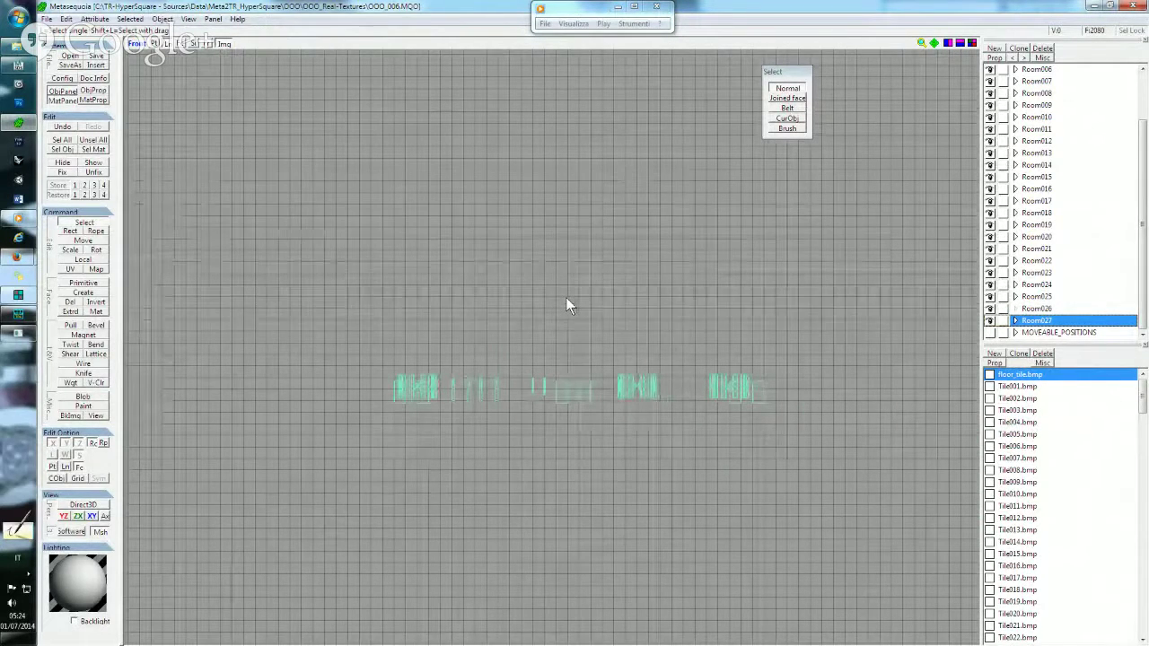
pyautogui.press('Delete')
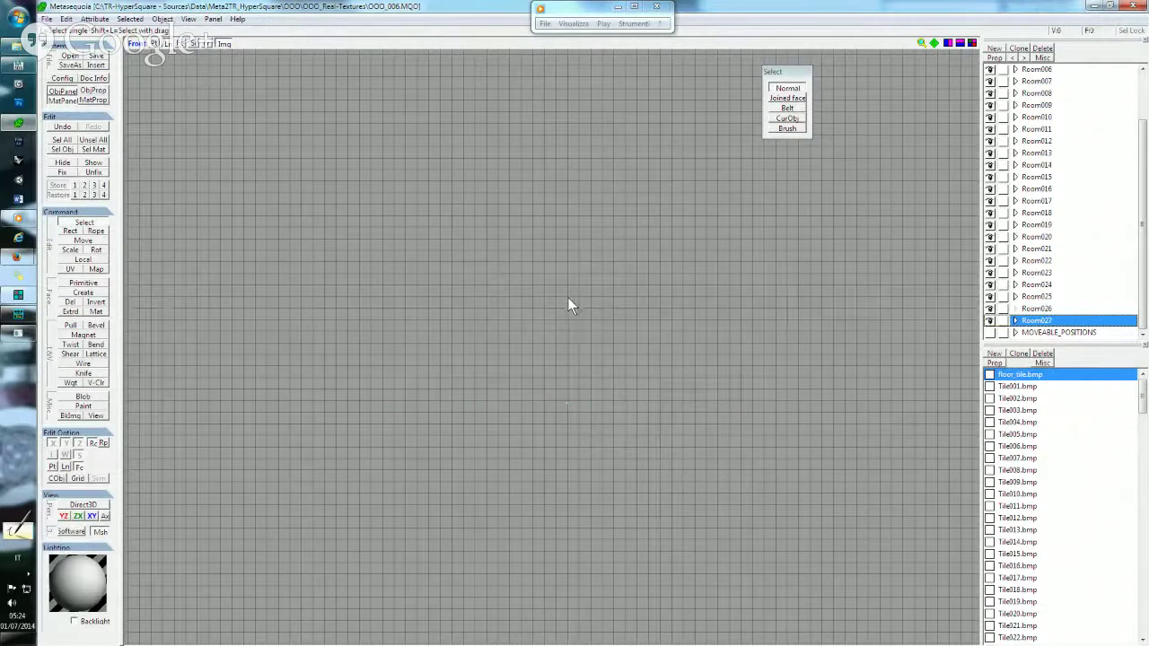
pyautogui.hotkey('ctrl', 'v')
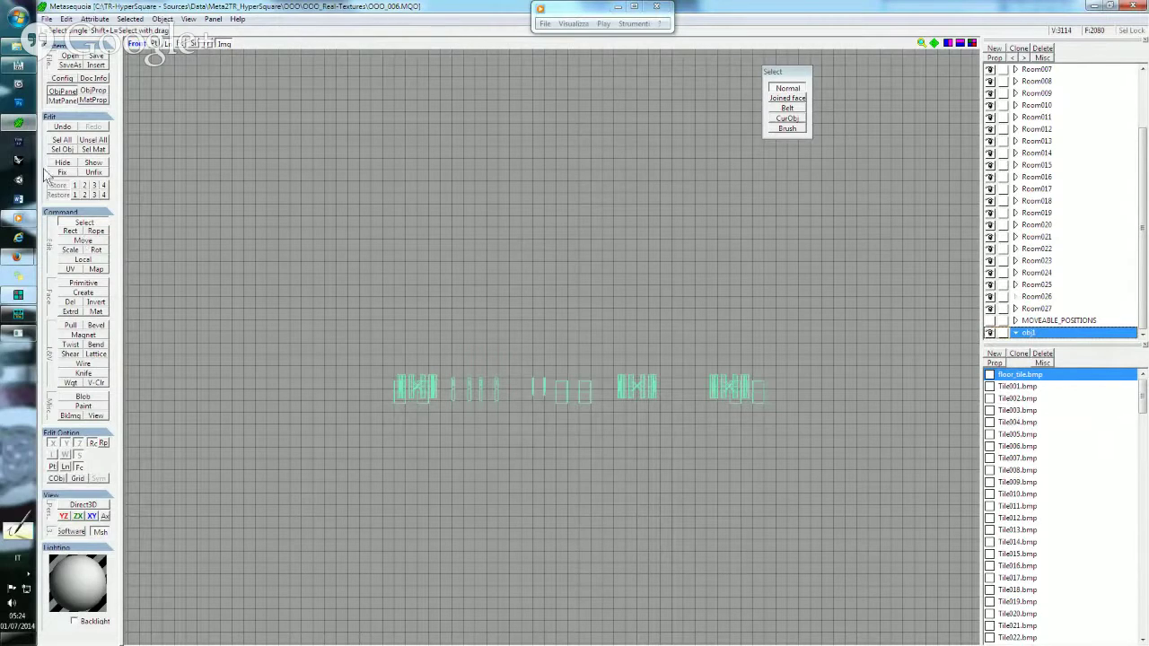
# Unhide the rest of the level, show a single perspective view, and hide obj1.
pyautogui.click(94, 164)
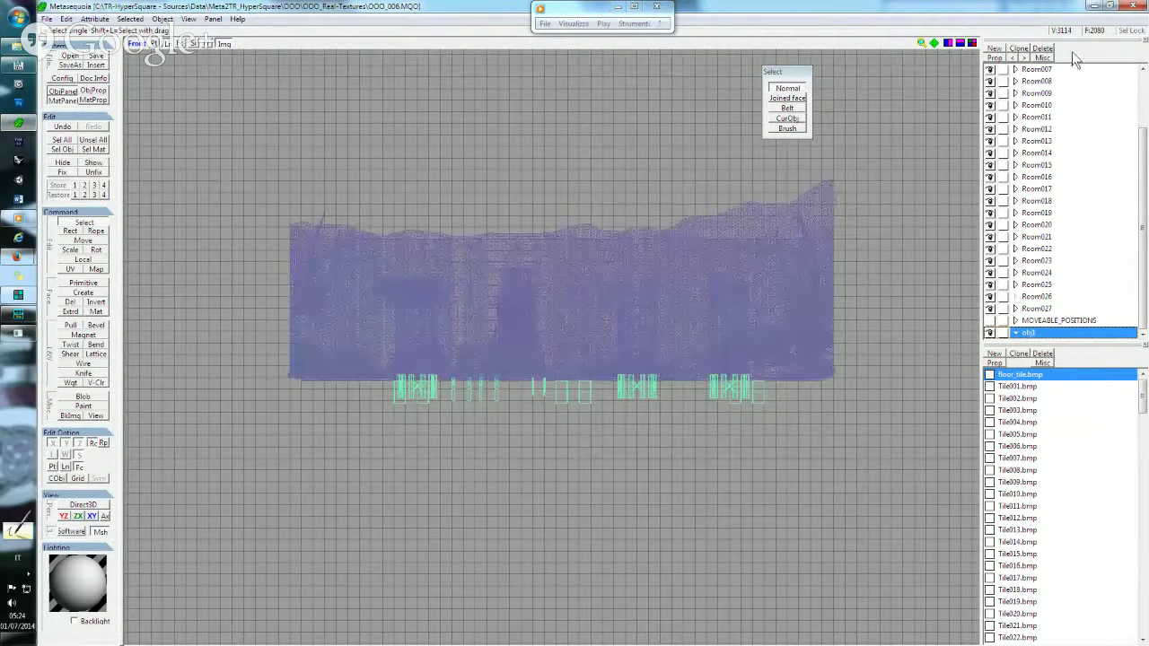
pyautogui.click(959, 42)
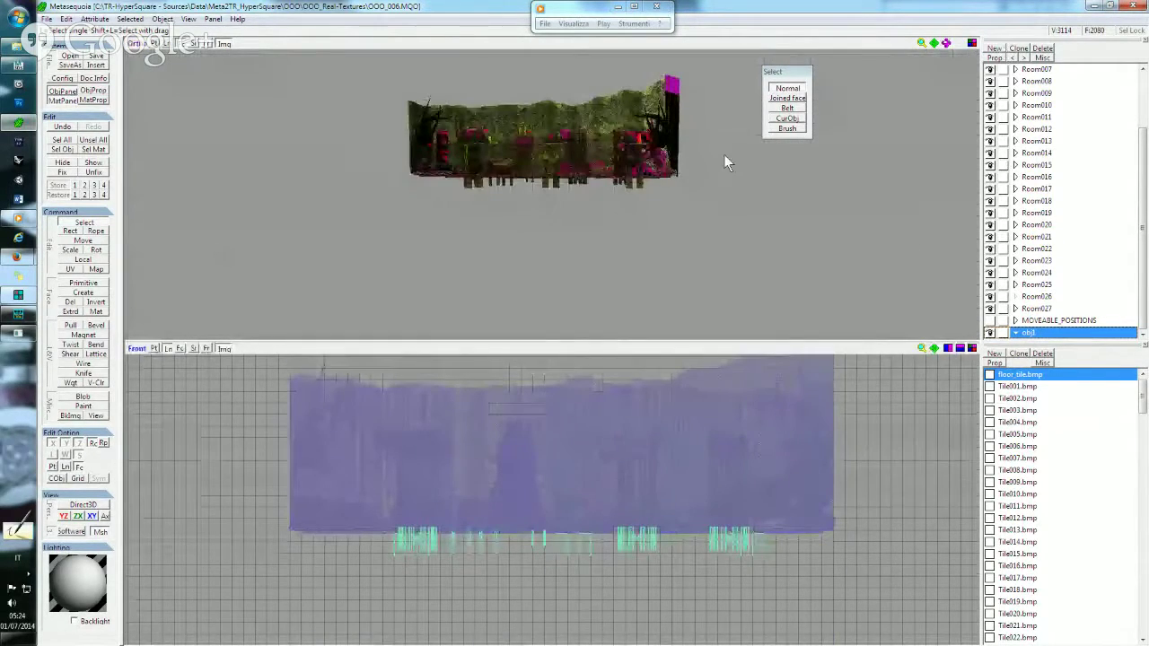
pyautogui.click(973, 43)
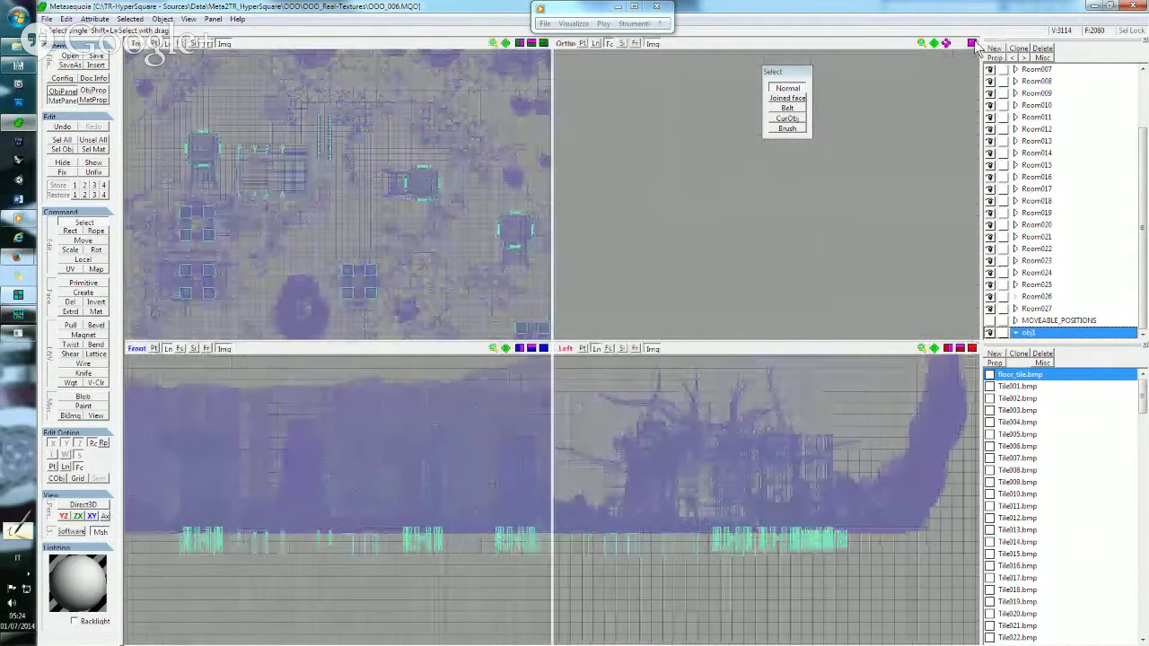
pyautogui.click(973, 43)
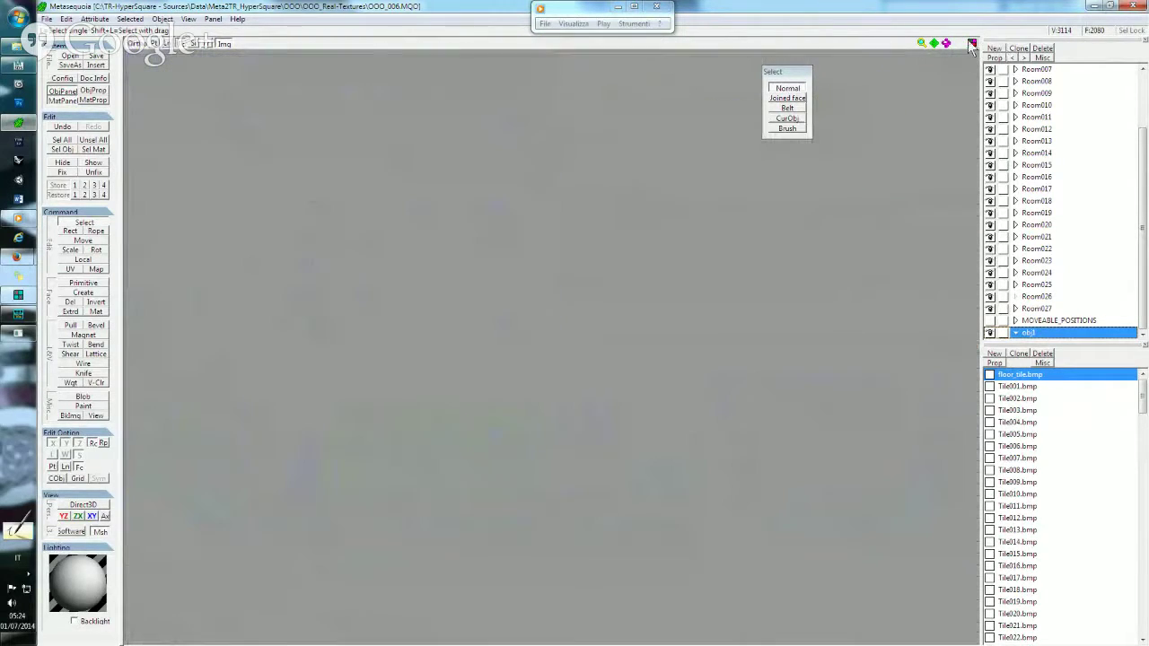
pyautogui.moveTo(731, 244)
pyautogui.mouseDown(button='right')
pyautogui.moveTo(706, 333)
pyautogui.moveTo(688, 303)
pyautogui.mouseUp(button='right')
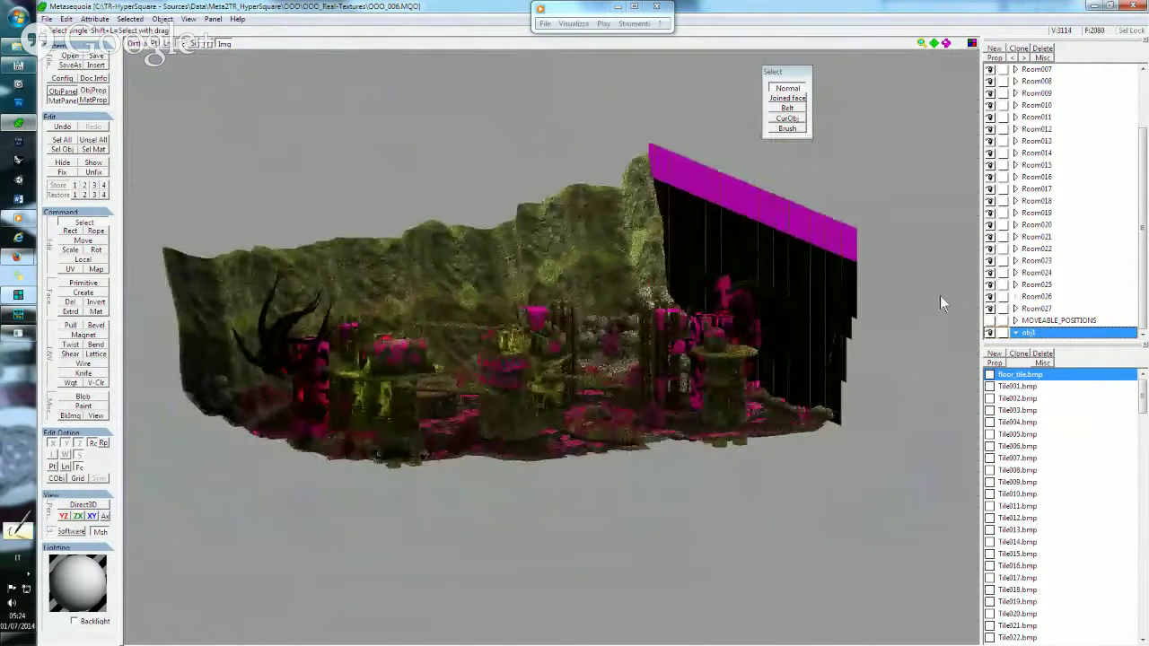
pyautogui.click(990, 334)
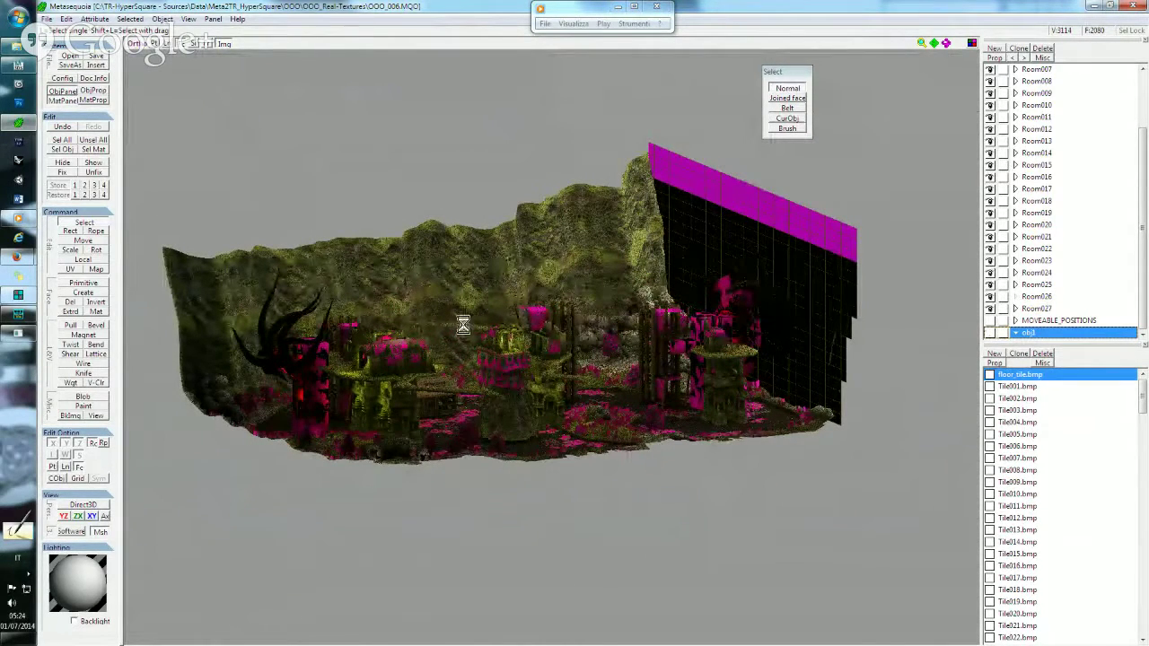
pyautogui.click(18, 46)
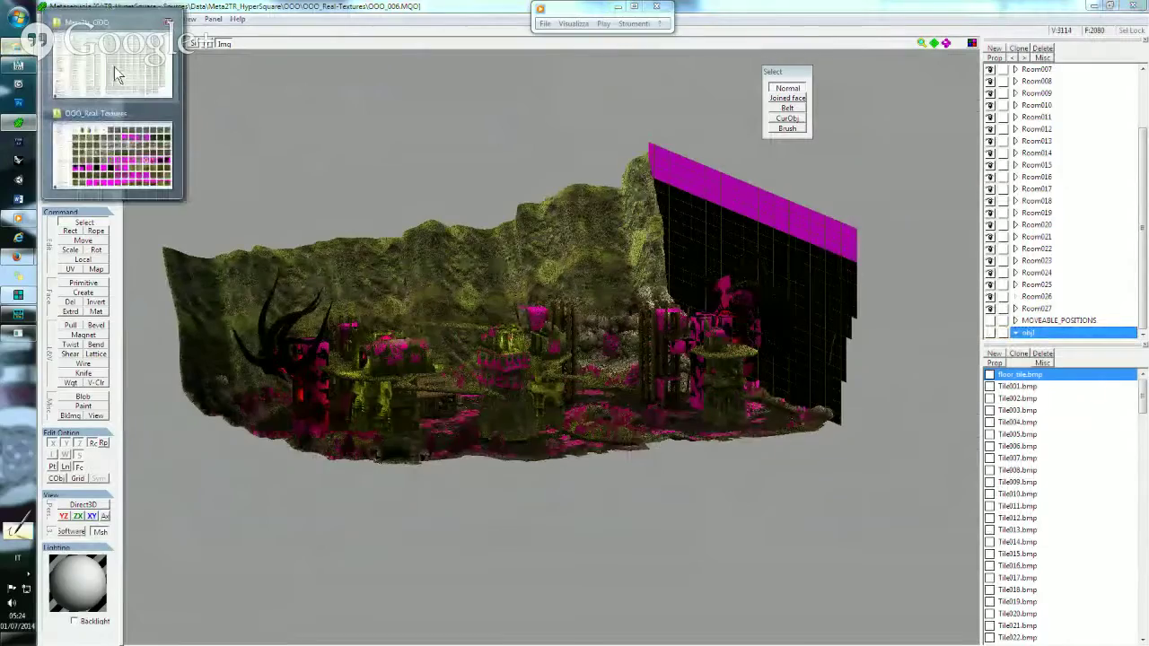
# In the meta2tr console, include all level tiles in the new NewMatls_to_384.mqm materials file.
pyautogui.click(114, 67)
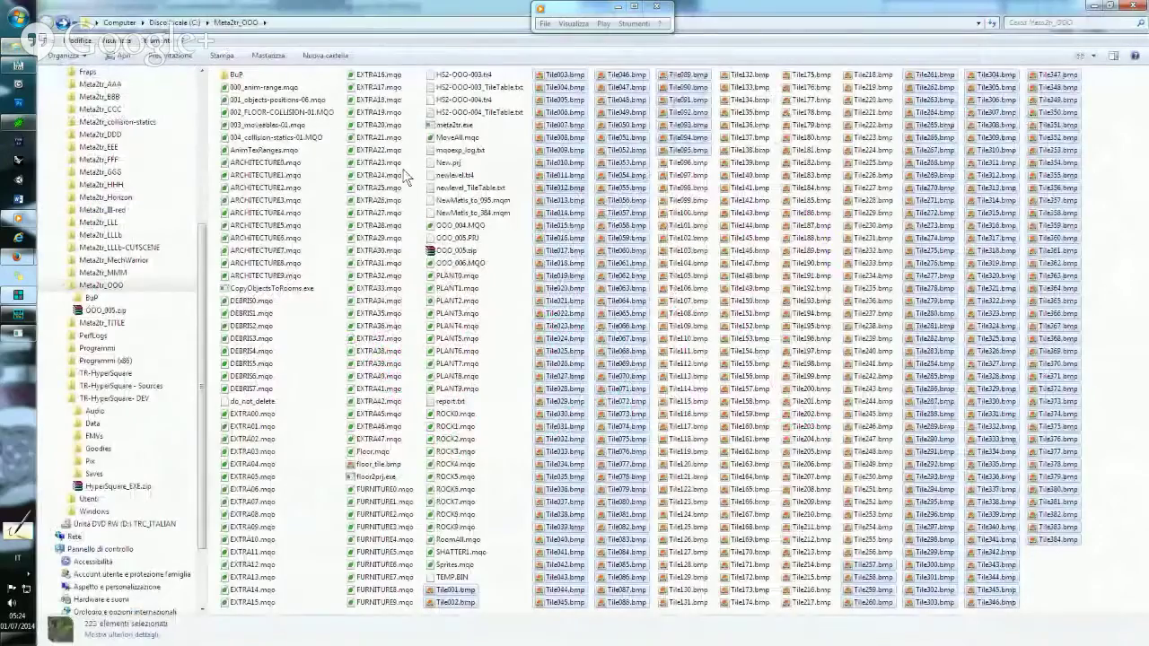
pyautogui.click(18, 334)
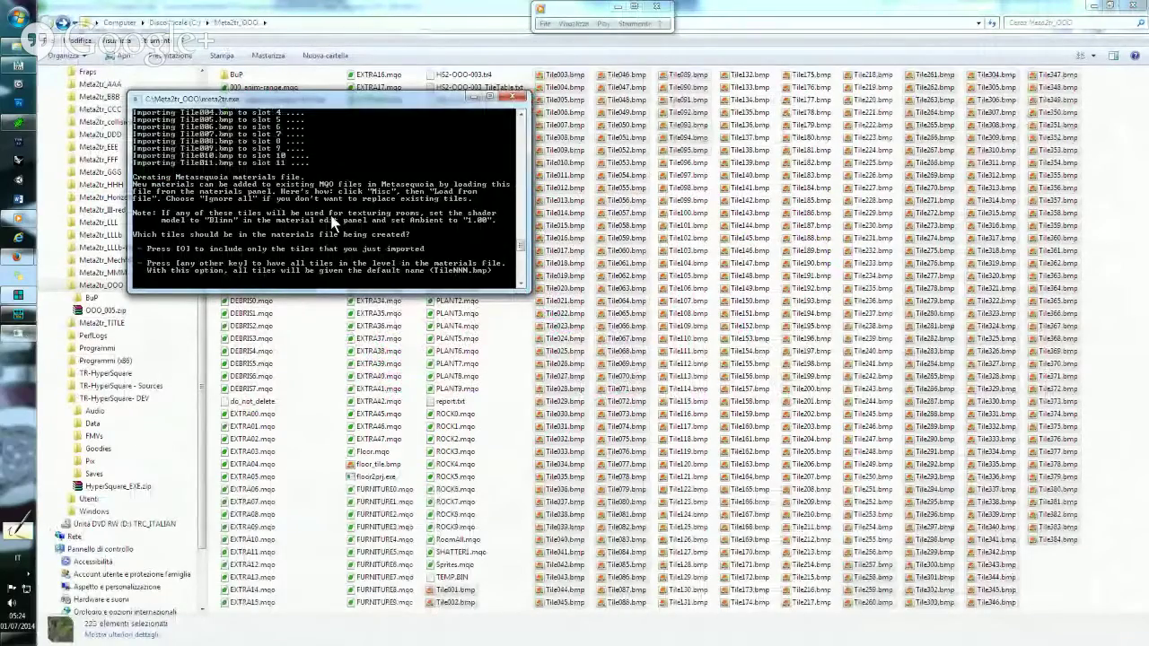
pyautogui.press('Return')
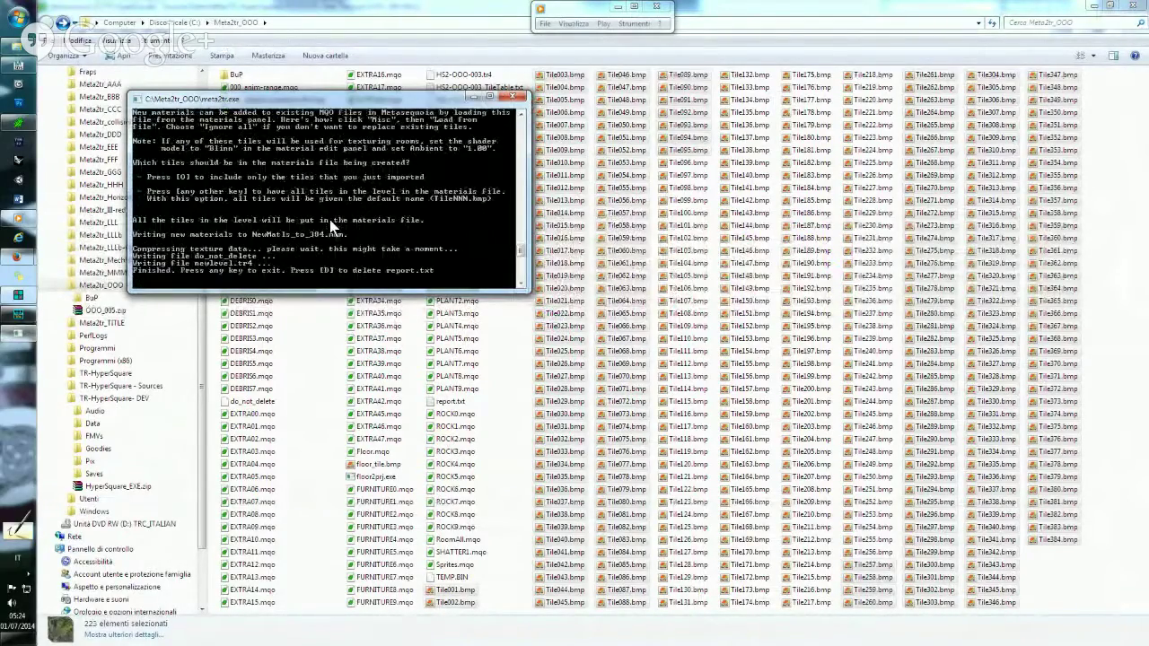
# Build newlevel.tr4 from MQO files 000–004 plus OOO_006.MQO, answering Y to rebuild enemy navigation.
pyautogui.press('d')
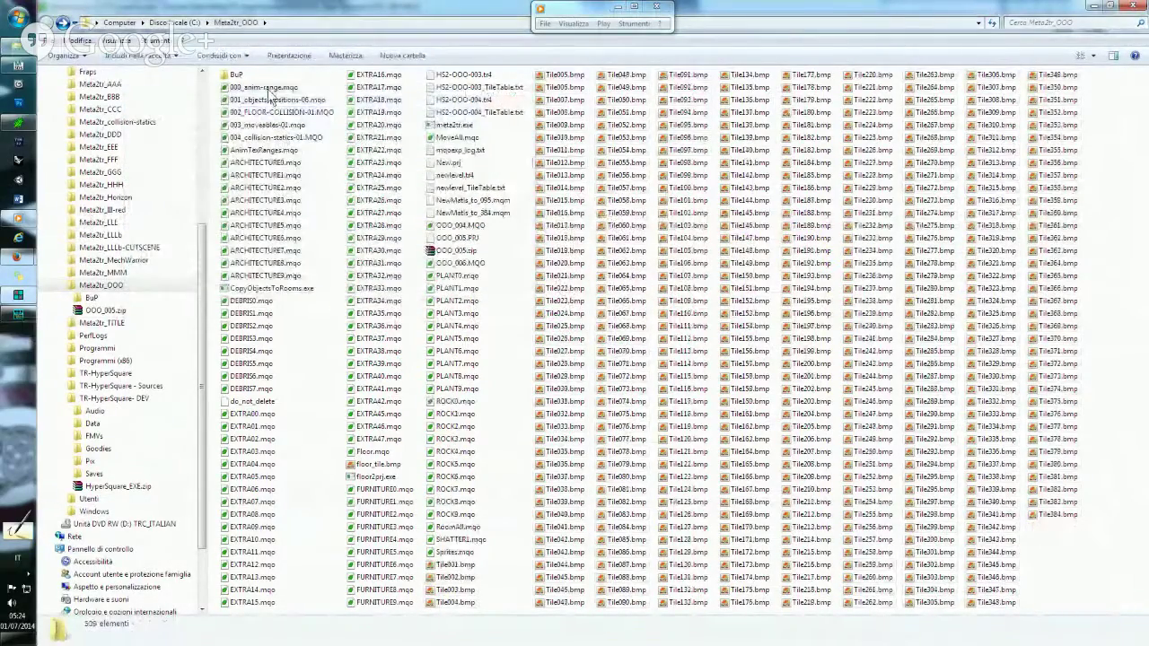
pyautogui.click(268, 88)
pyautogui.keyDown('shift'); pyautogui.click(275, 138); pyautogui.keyUp('shift')
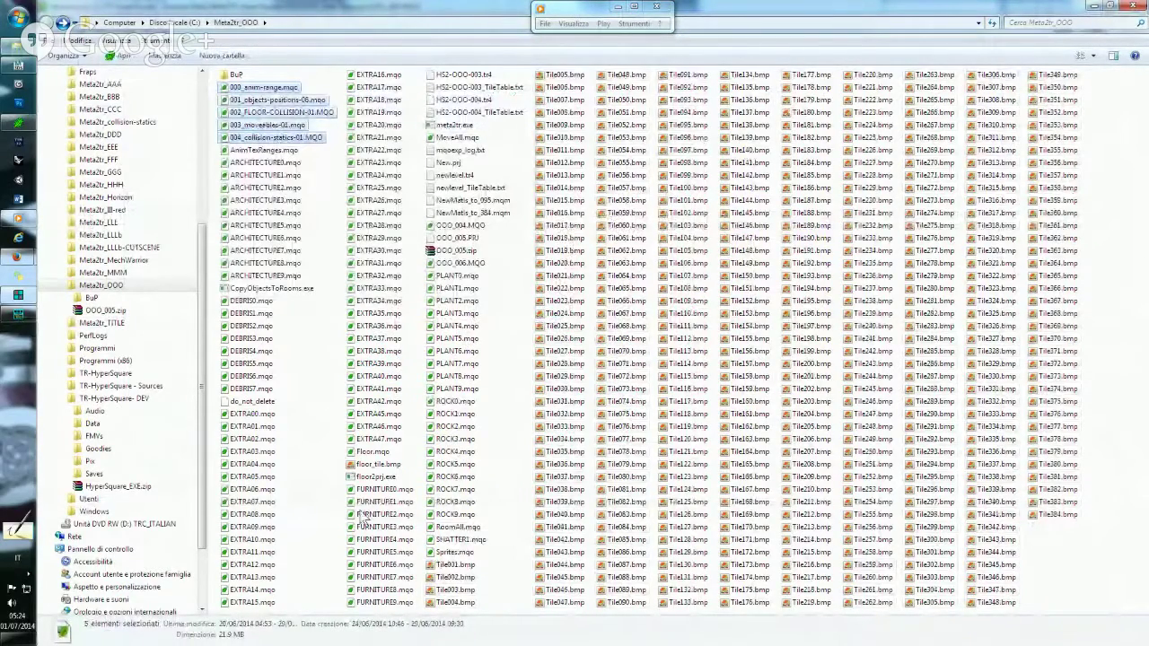
pyautogui.keyDown('ctrl'); pyautogui.click(462, 266); pyautogui.keyUp('ctrl')
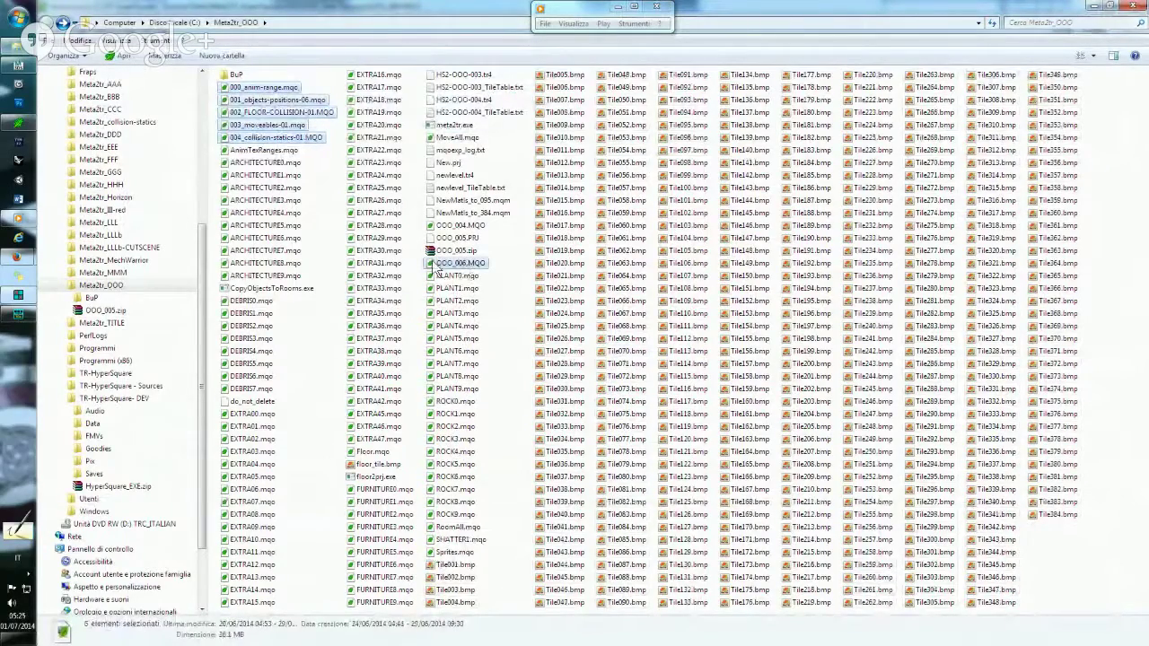
pyautogui.moveTo(437, 269); pyautogui.dragTo(454, 125)
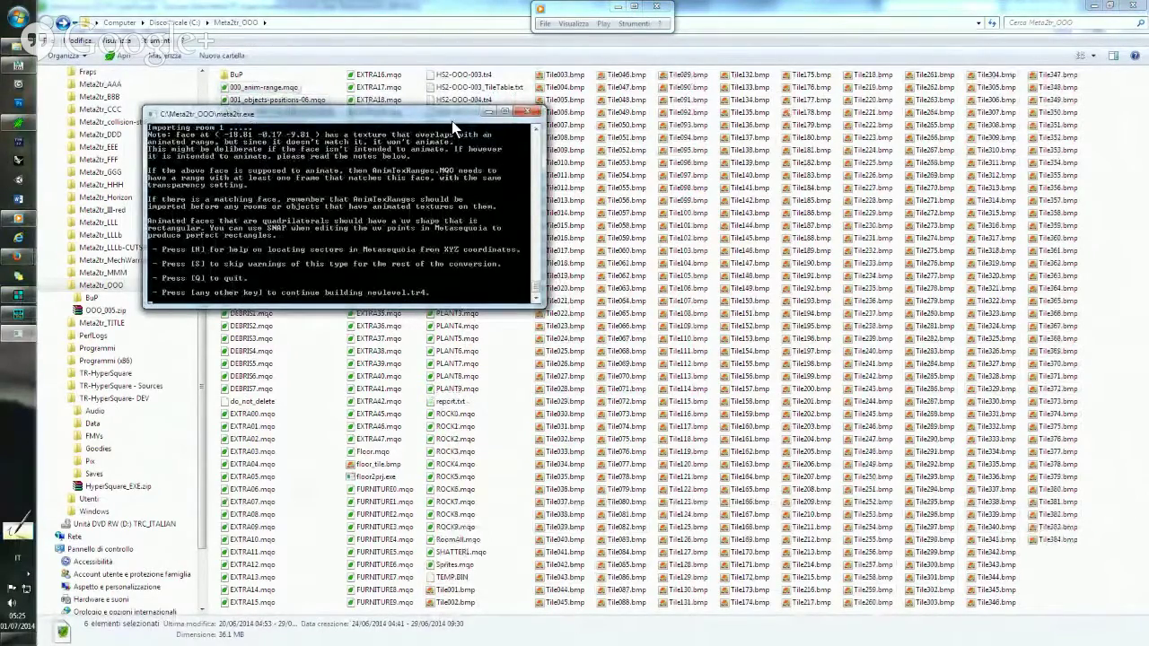
pyautogui.press('Return')
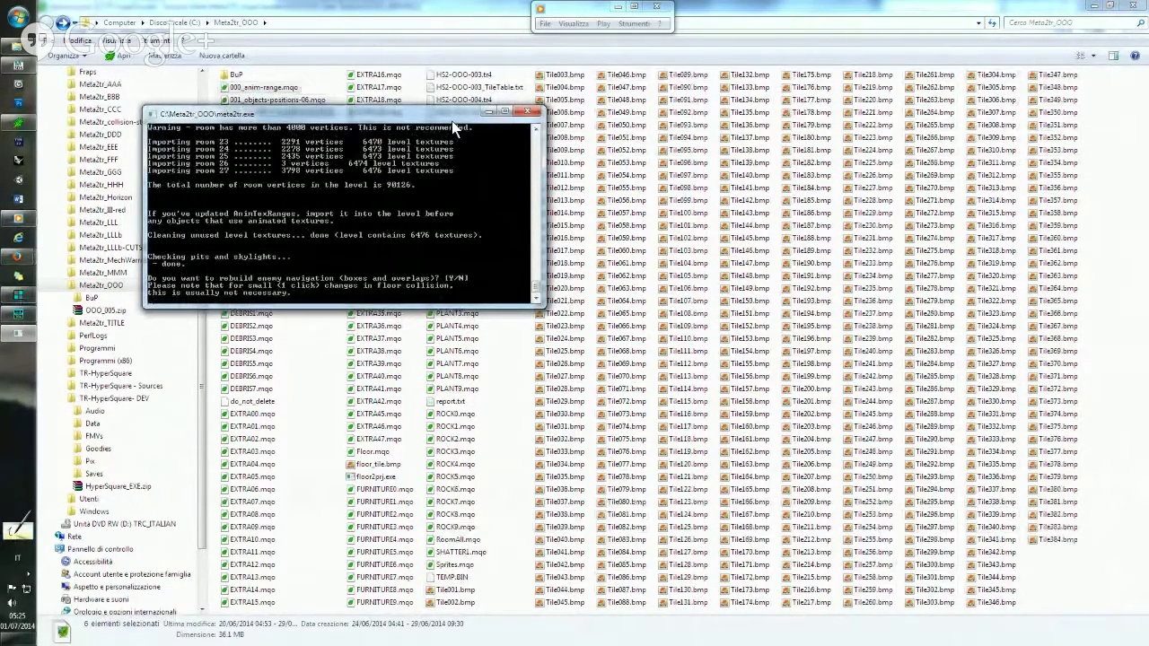
pyautogui.write('y')
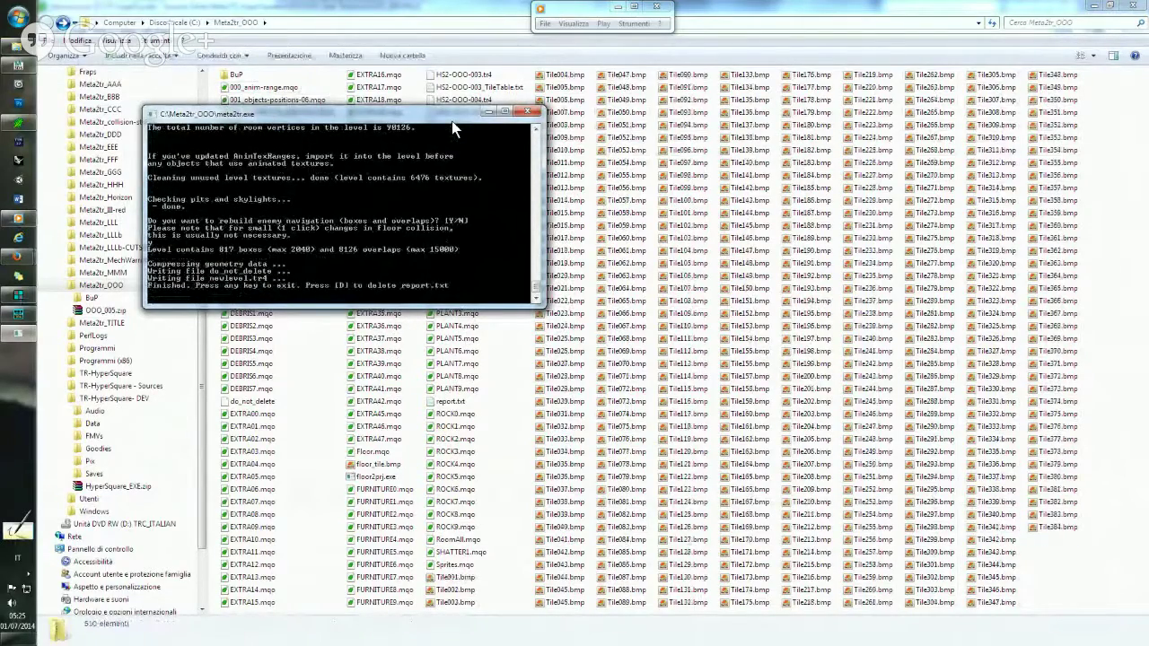
pyautogui.press('Return')
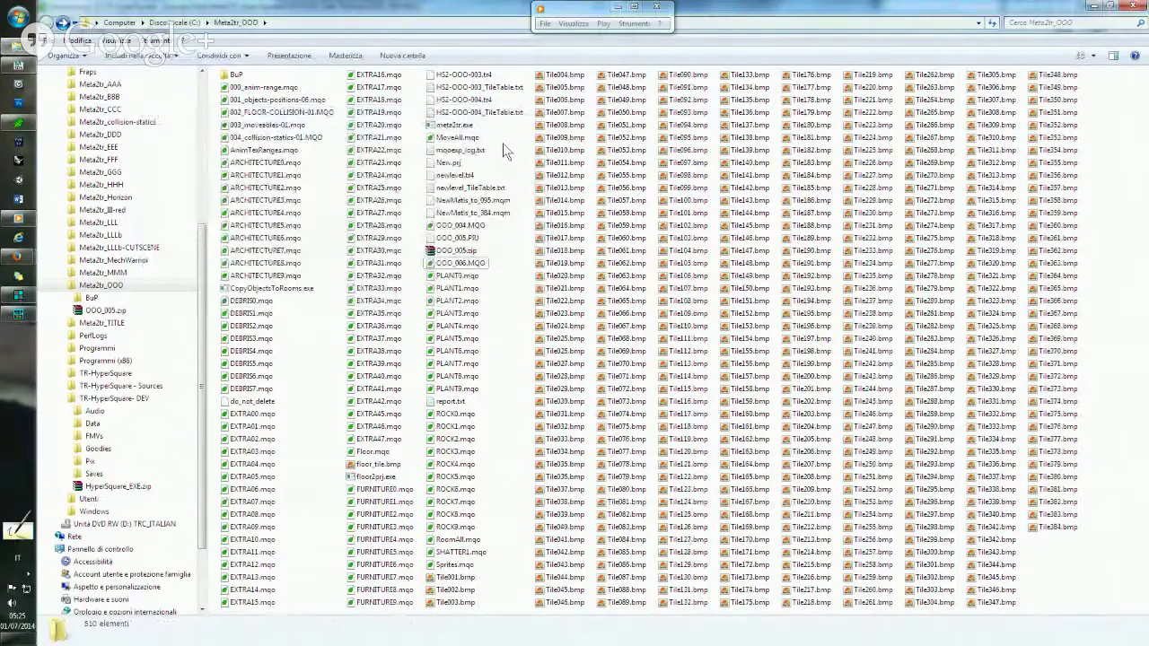
# Export newlevel.tr4 through meta2tr: no grouping, no empty tiles, all tiles, rooms together in RoomAll.mqo.
pyautogui.click(462, 177)
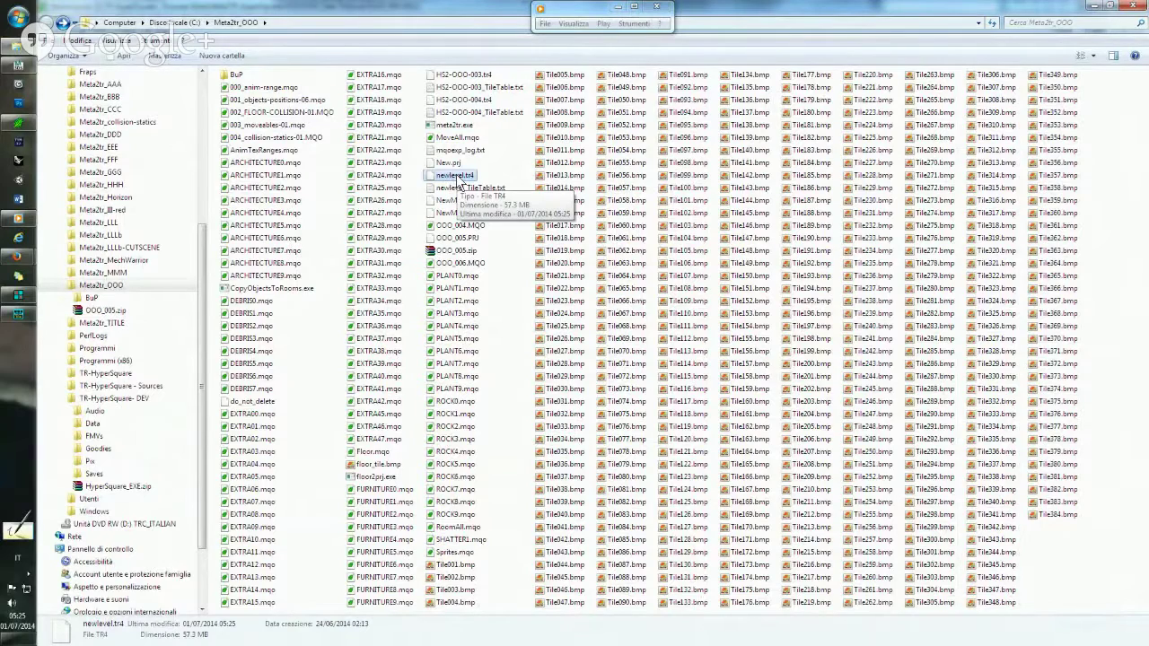
pyautogui.moveTo(458, 182); pyautogui.dragTo(461, 133)
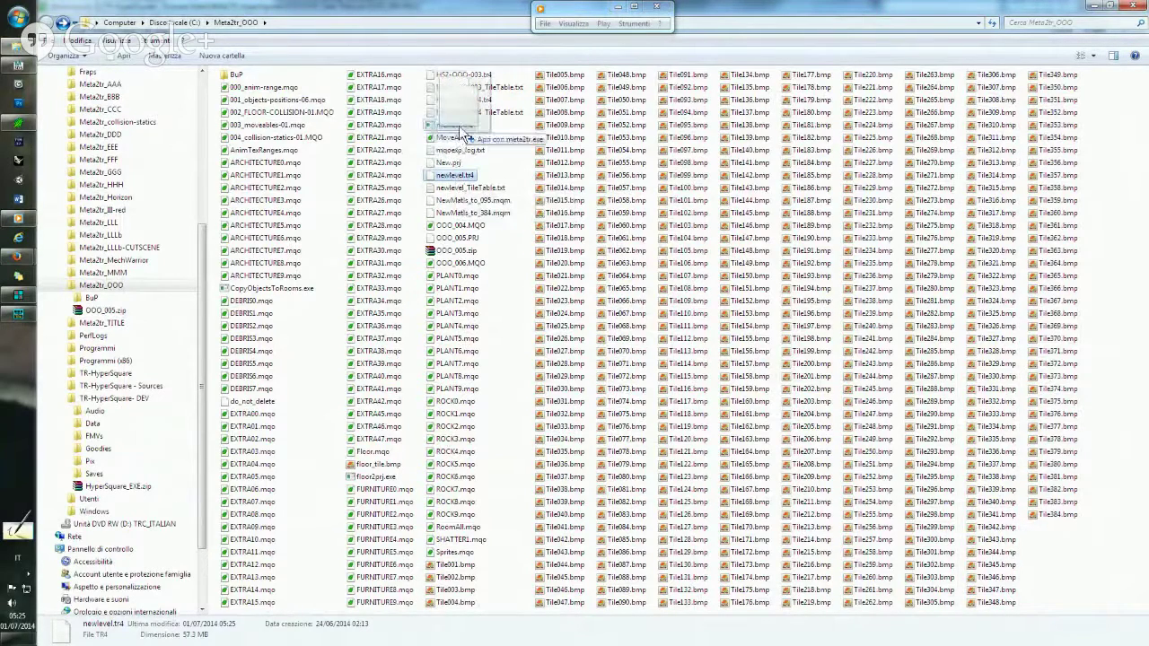
pyautogui.moveTo(463, 135); pyautogui.dragTo(460, 127)
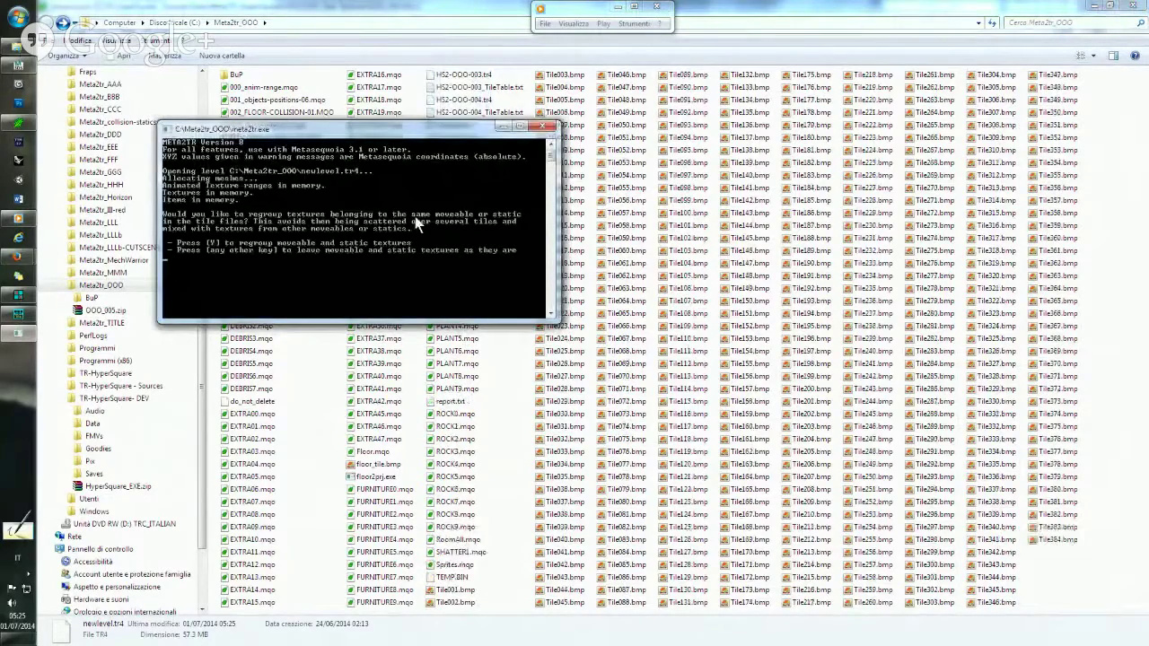
pyautogui.press('n')
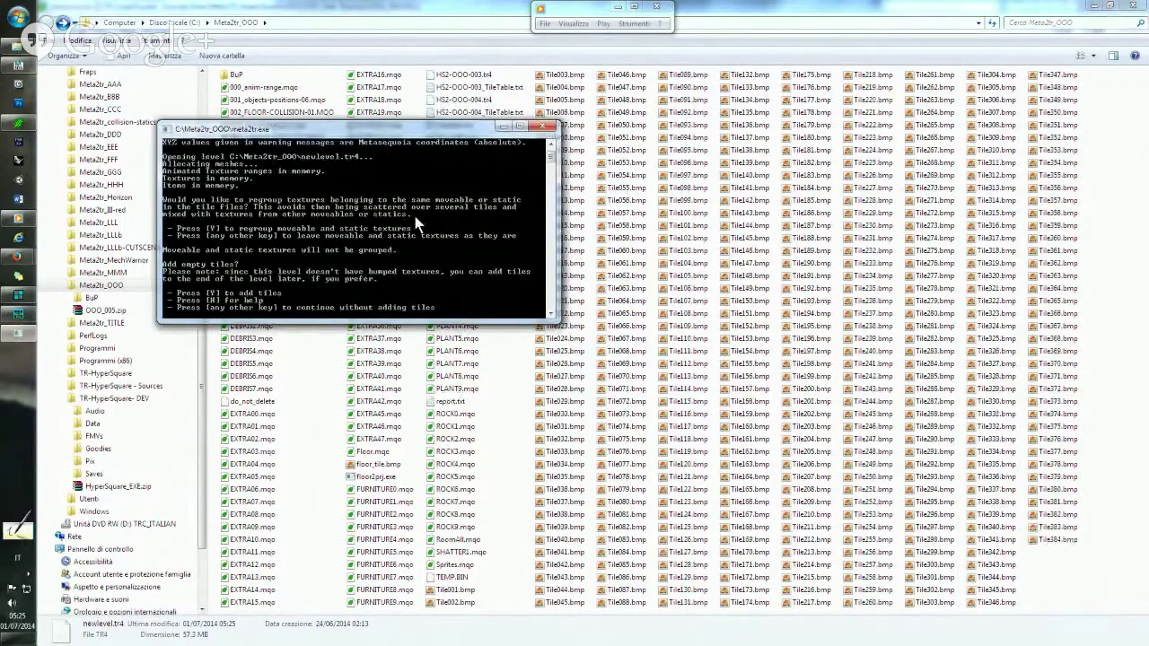
pyautogui.press('n')
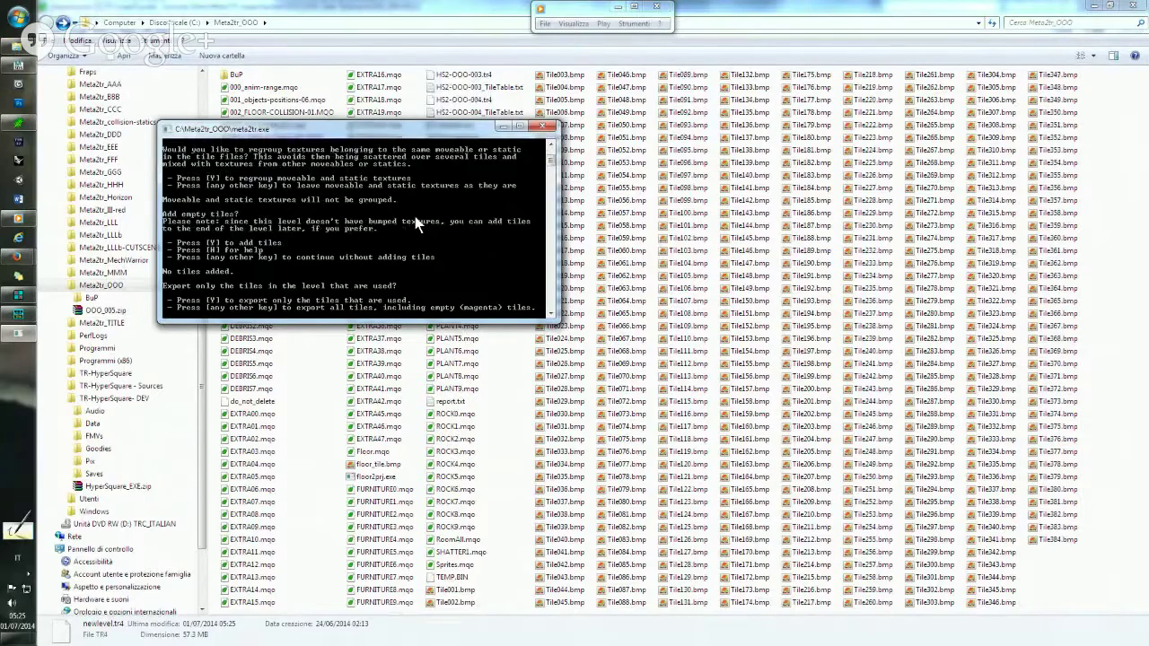
pyautogui.press('n')
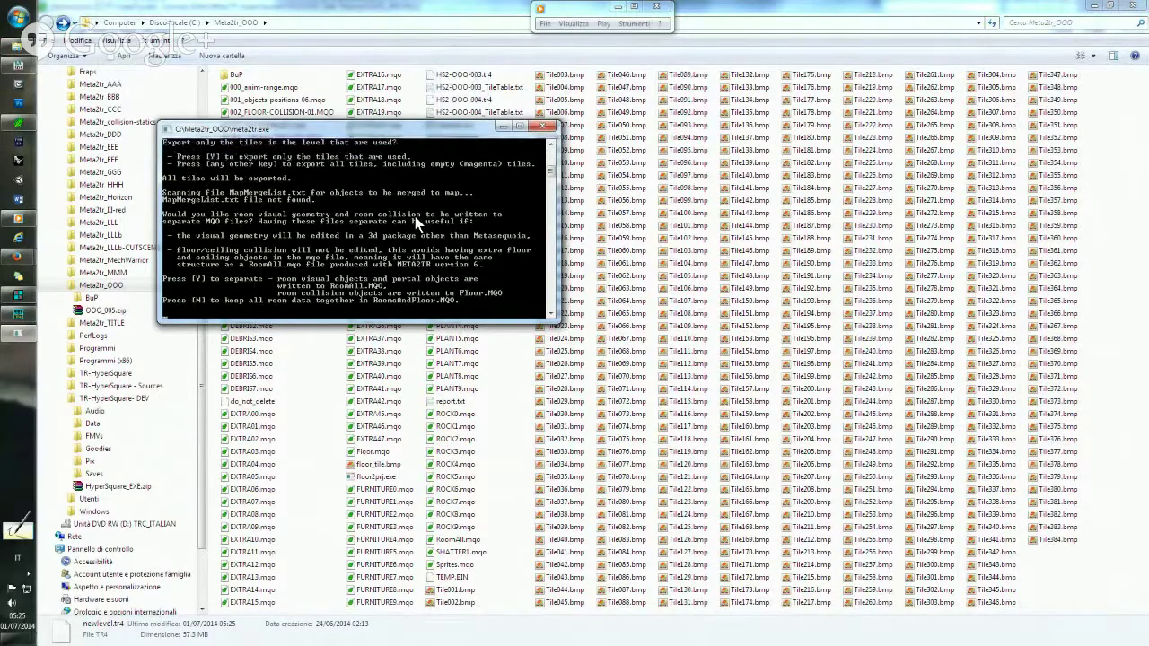
pyautogui.press('y')
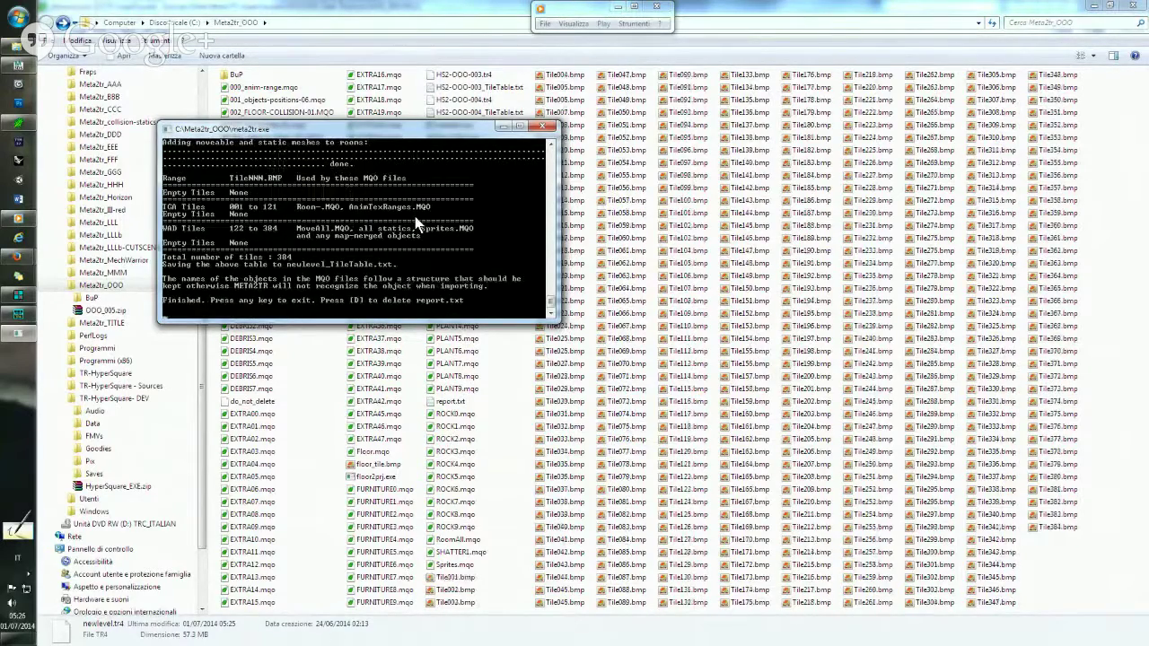
# Close the finished export console and select the exported RoomAll.mqo in Meta2tr_OOO.
pyautogui.press('d')
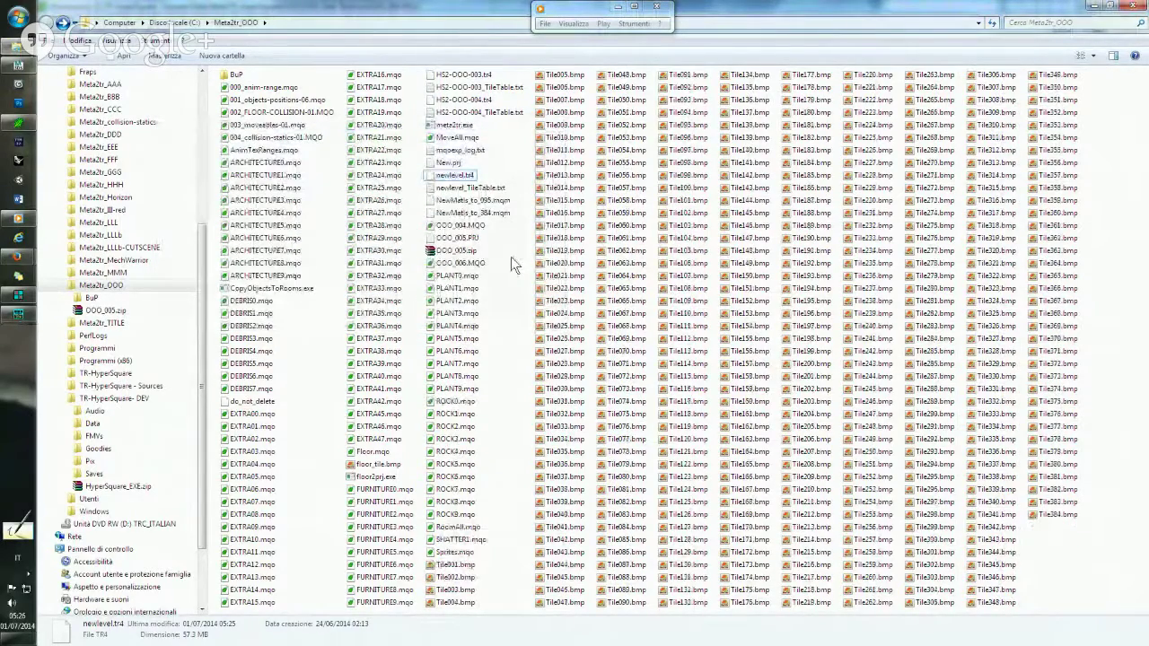
pyautogui.click(528, 426)
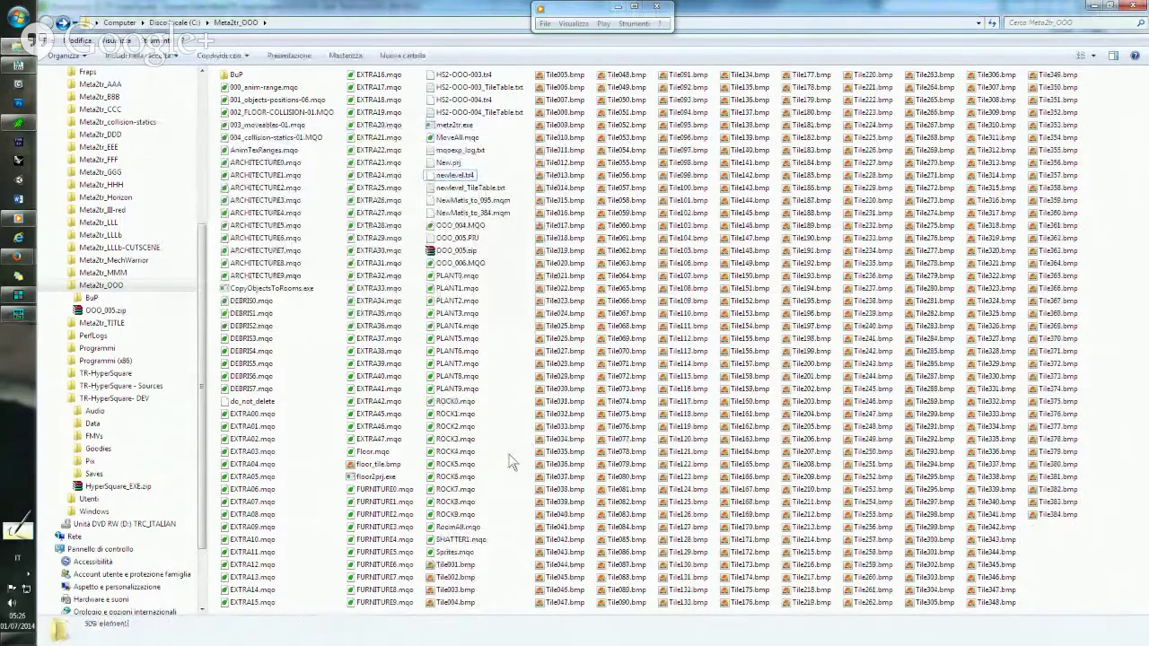
pyautogui.click(476, 531)
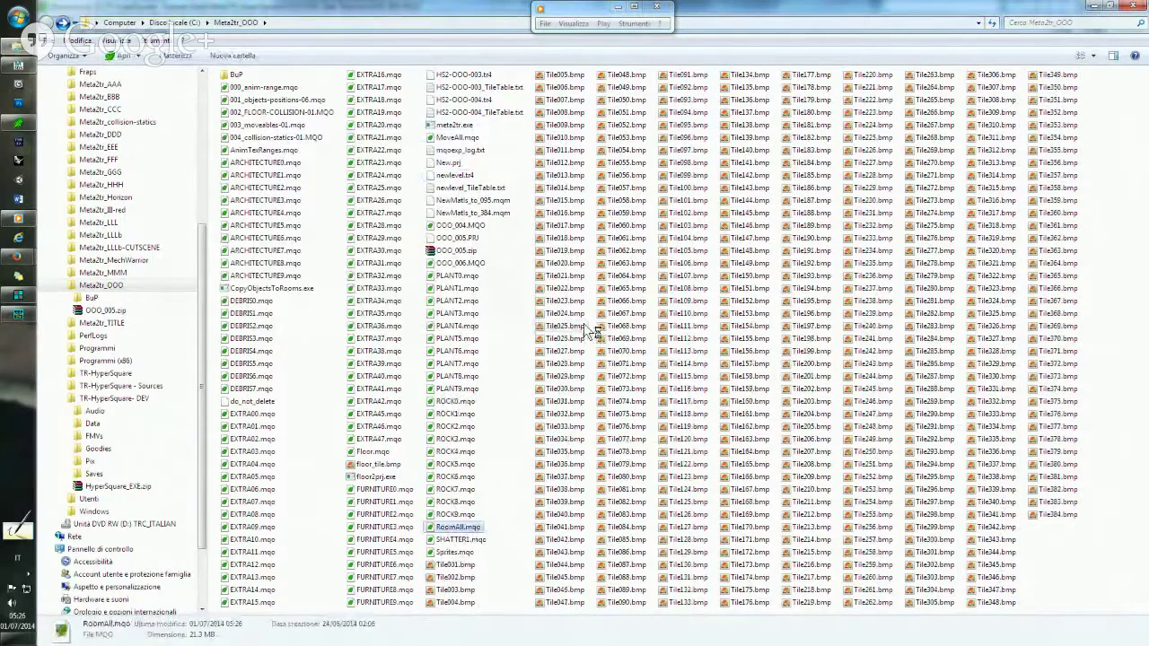
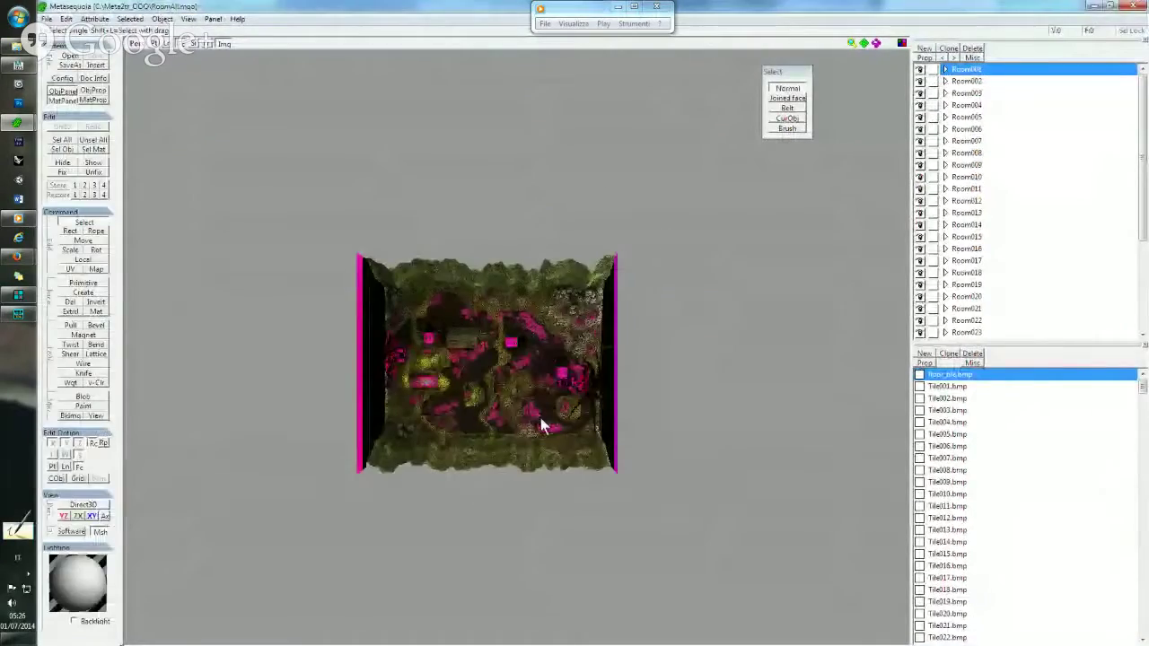
# Orbit and zoom around the re-textured room until its left wall faces forward.
pyautogui.moveTo(541, 418); pyautogui.dragTo(540, 325, button='right')
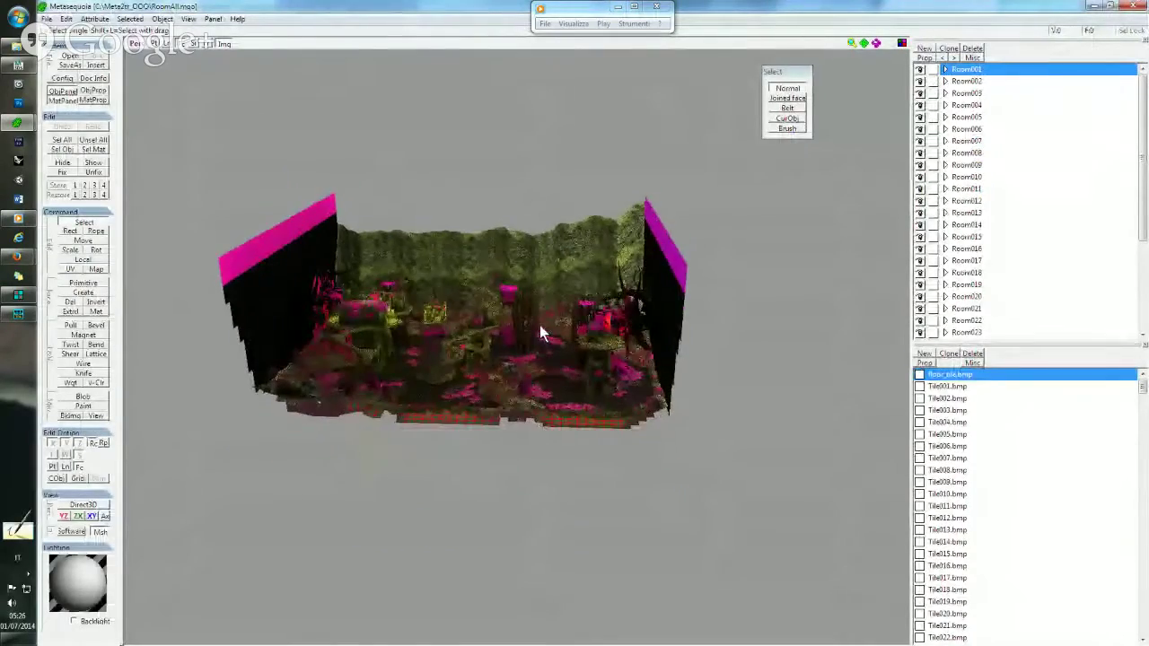
pyautogui.scroll(5, 446, 308)
pyautogui.moveTo(484, 303); pyautogui.dragTo(514, 317, button='middle')
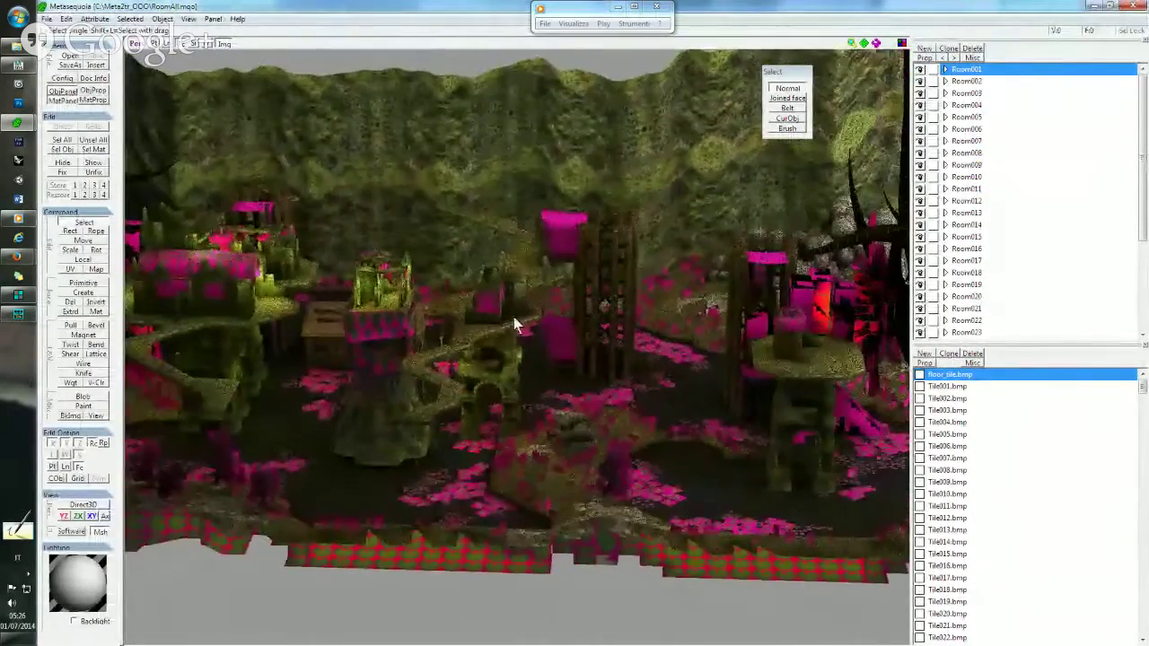
pyautogui.moveTo(514, 317); pyautogui.dragTo(481, 356, button='right')
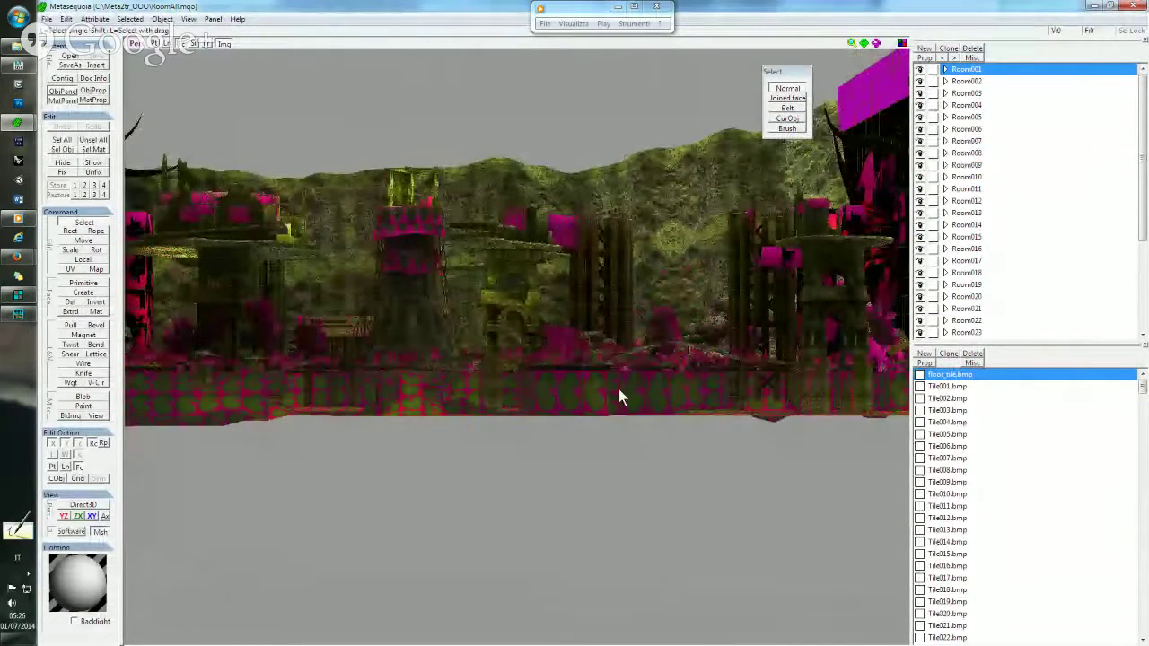
pyautogui.scroll(-5, 615, 391)
pyautogui.scroll(-3, 1004, 224)
pyautogui.scroll(-1, 1004, 208)
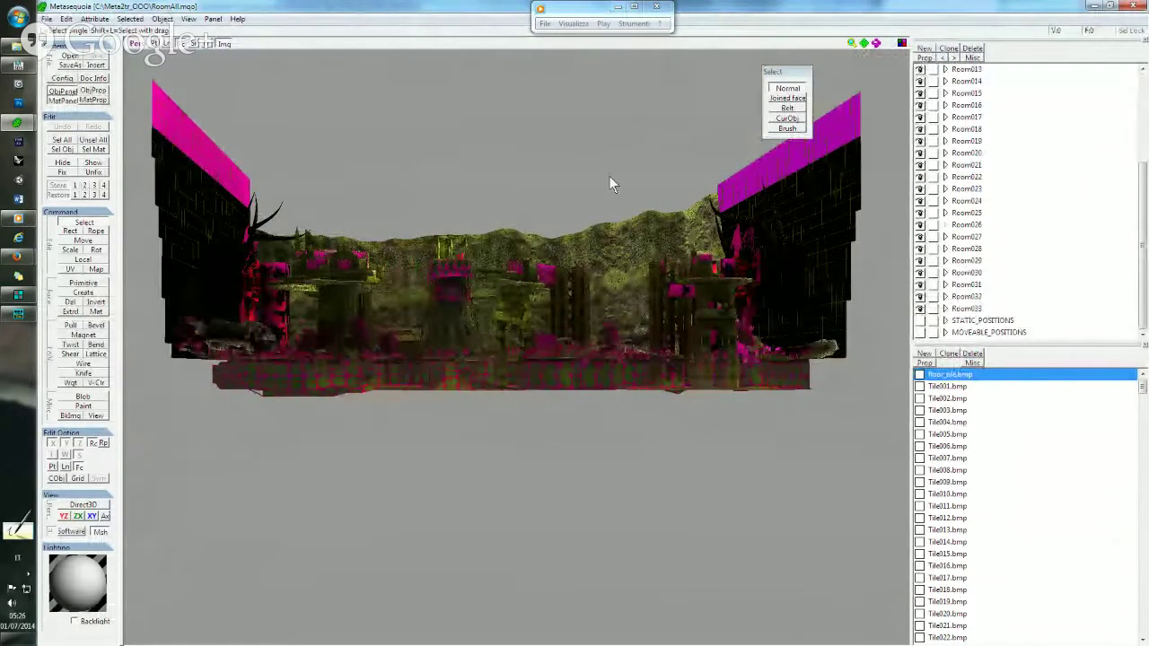
pyautogui.moveTo(609, 176)
pyautogui.mouseDown(button='right')
pyautogui.moveTo(504, 189)
pyautogui.moveTo(526, 199)
pyautogui.moveTo(306, 209)
pyautogui.mouseUp(button='right')
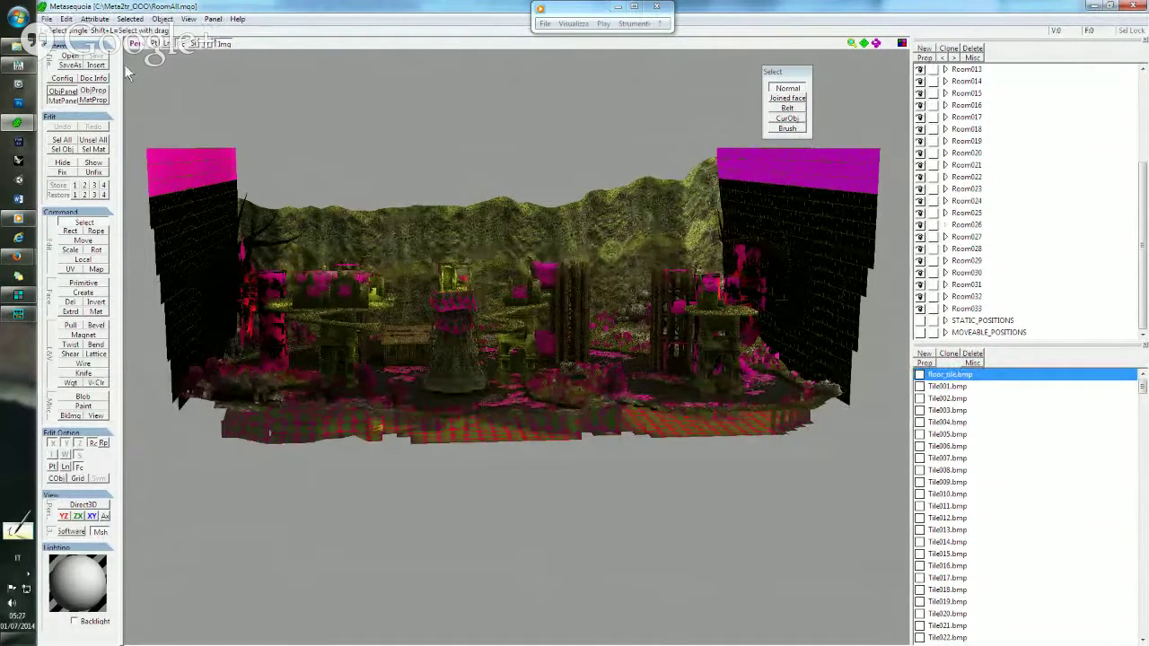
# Save As into OOO_Real-Textures, changing OOO_006.MQO's name to OOO_007.MQO.
pyautogui.click(47, 18)
pyautogui.click(71, 83)
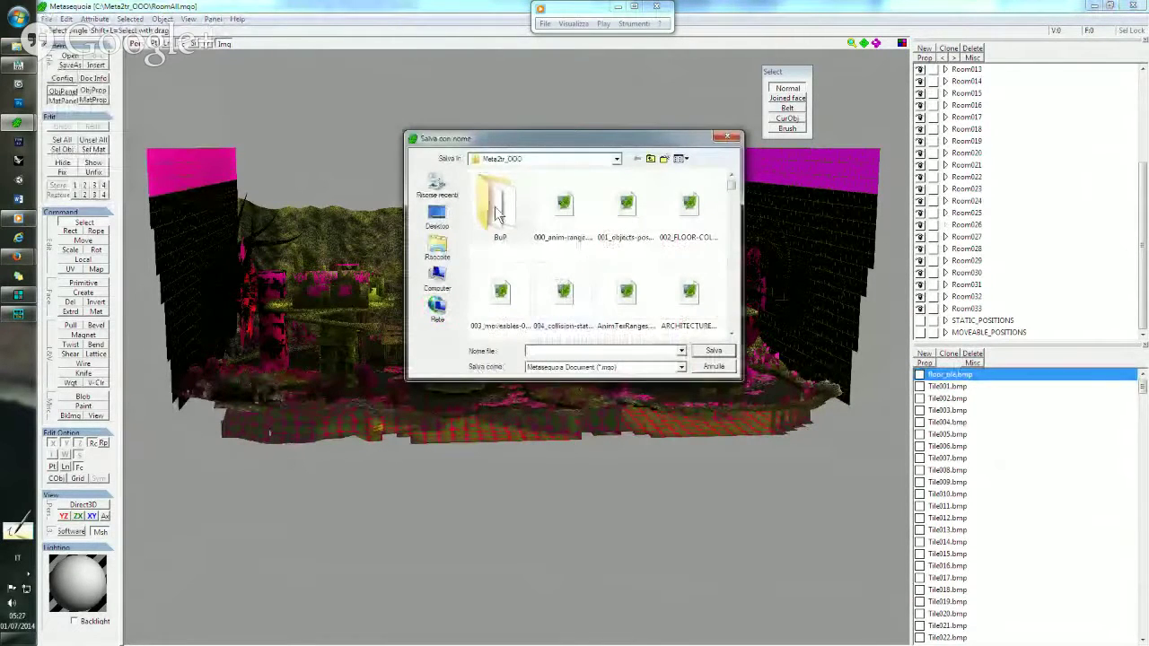
pyautogui.click(440, 185)
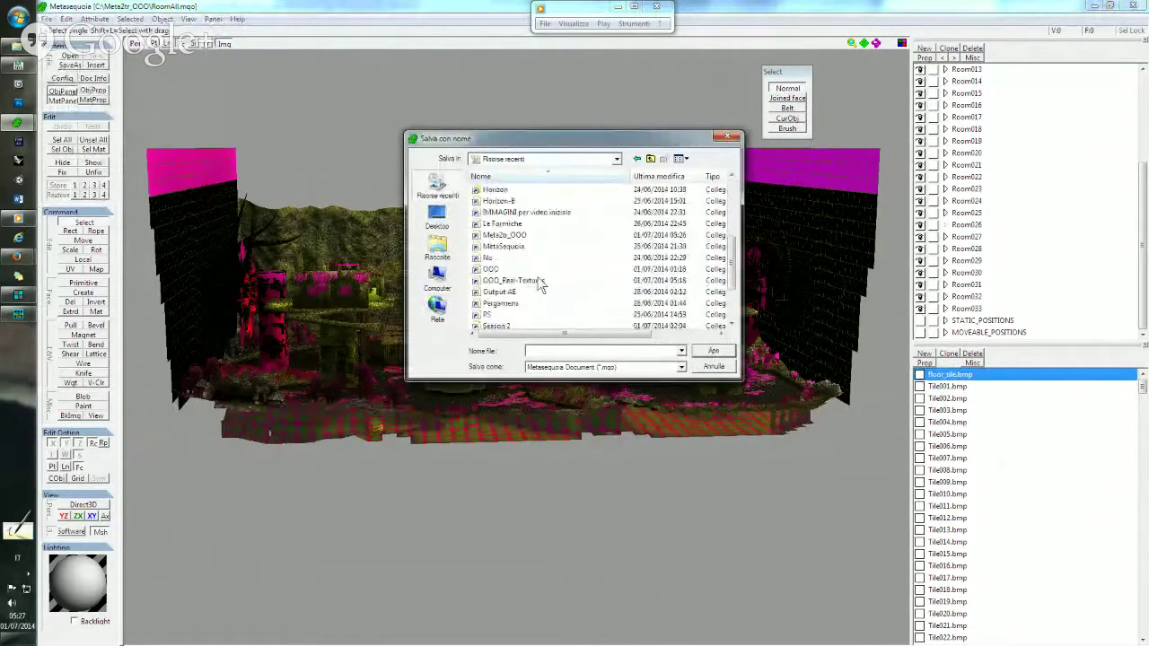
pyautogui.scroll(1, 538, 285)
pyautogui.scroll(-2, 519, 290)
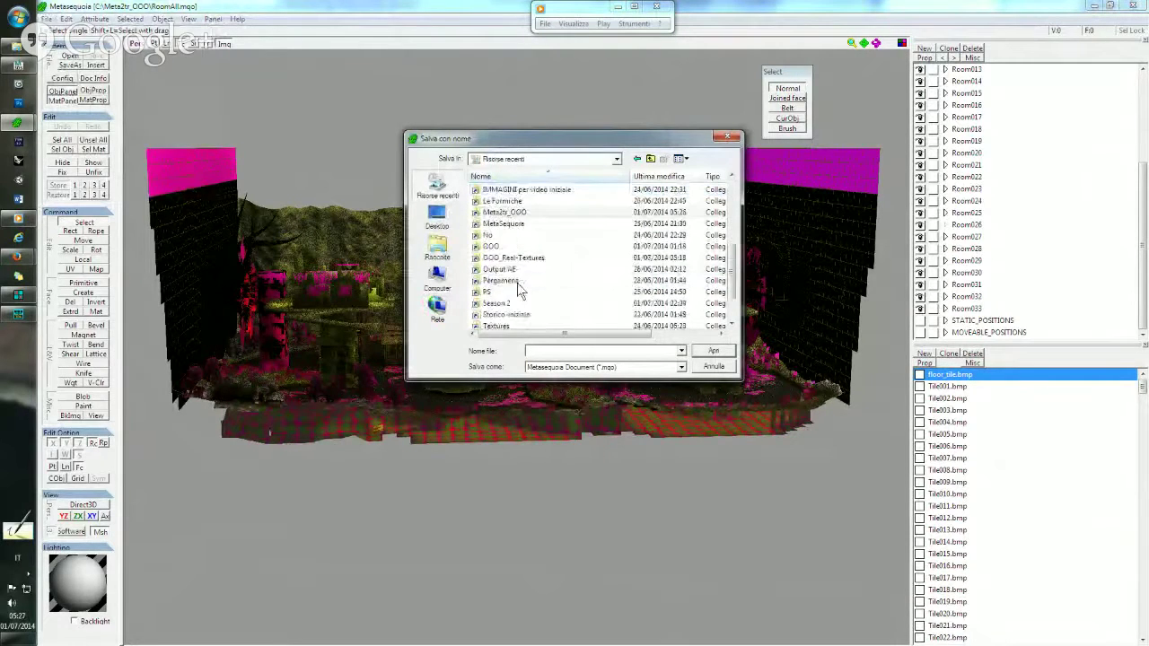
pyautogui.scroll(-1, 519, 289)
pyautogui.doubleClick(510, 224)
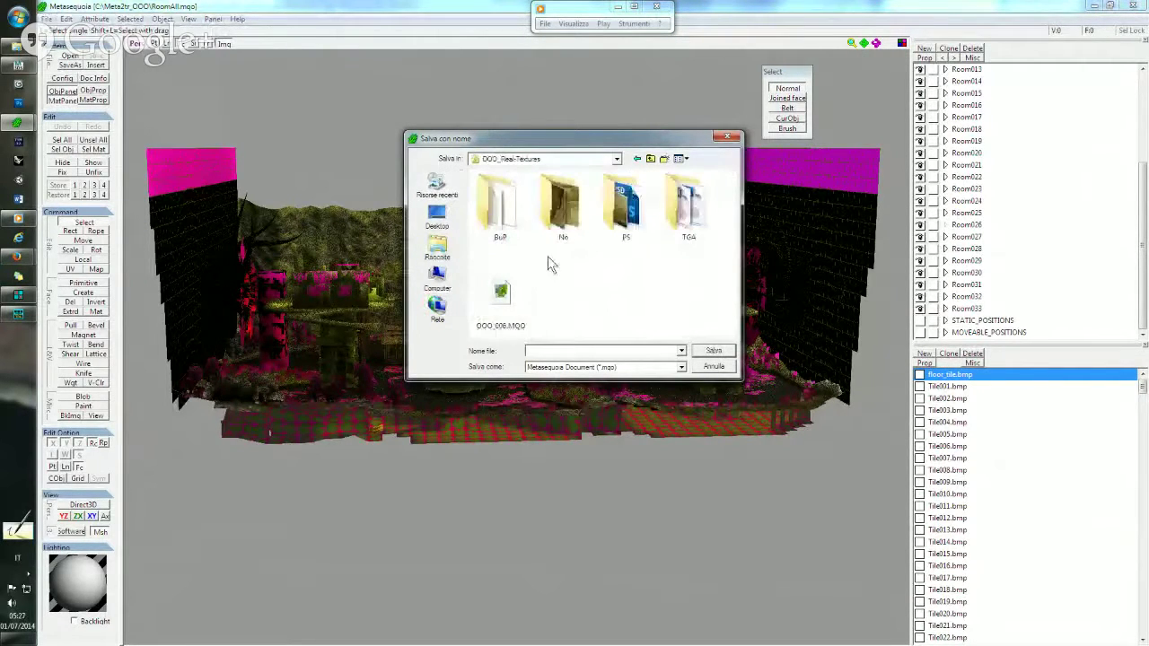
pyautogui.click(501, 296)
pyautogui.press('Delete')
pyautogui.write('7')
pyautogui.press('Return')
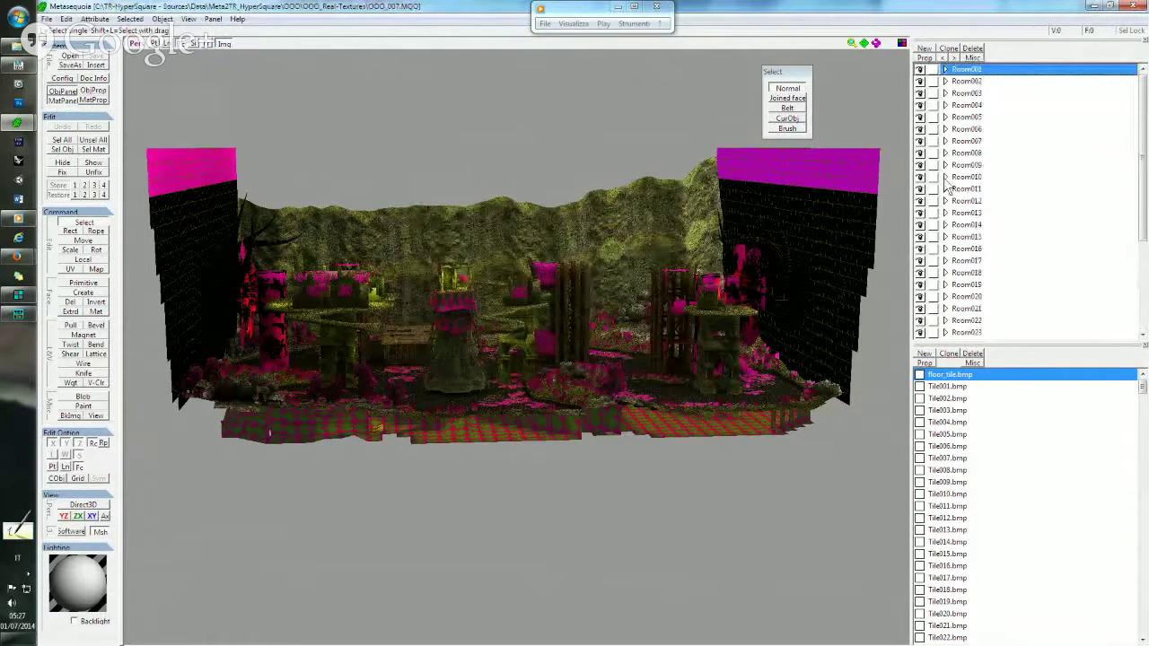
# Hide Room028 through Room033 in the Object panel.
pyautogui.scroll(2, 961, 180)
pyautogui.scroll(-2, 965, 175)
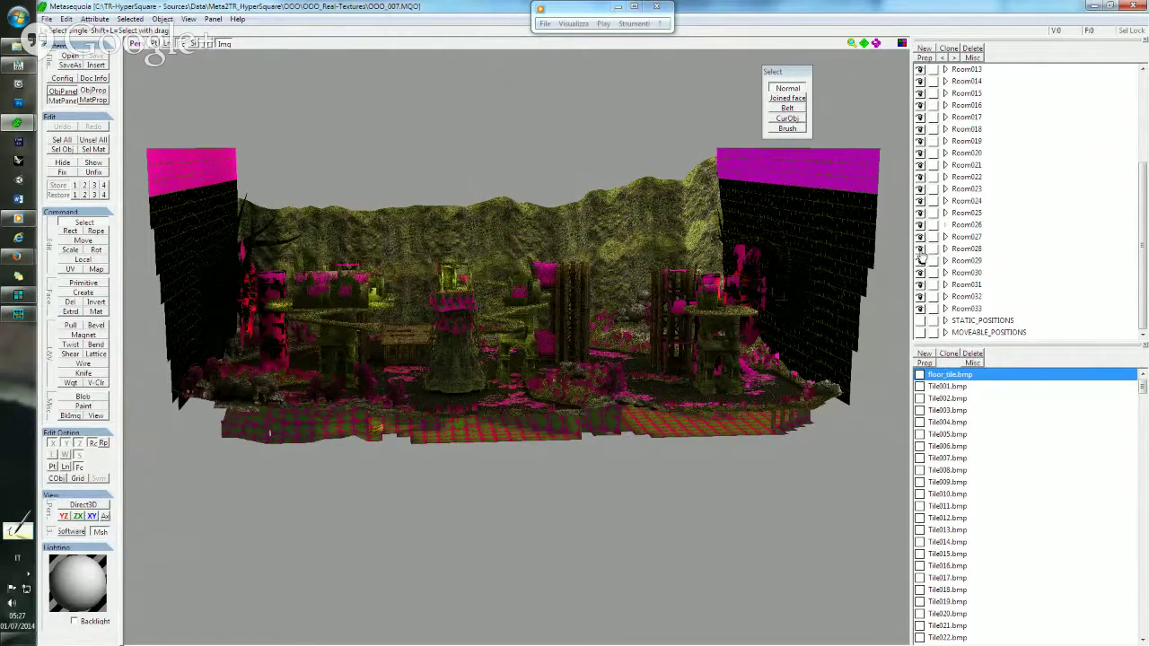
pyautogui.moveTo(921, 249); pyautogui.dragTo(925, 313)
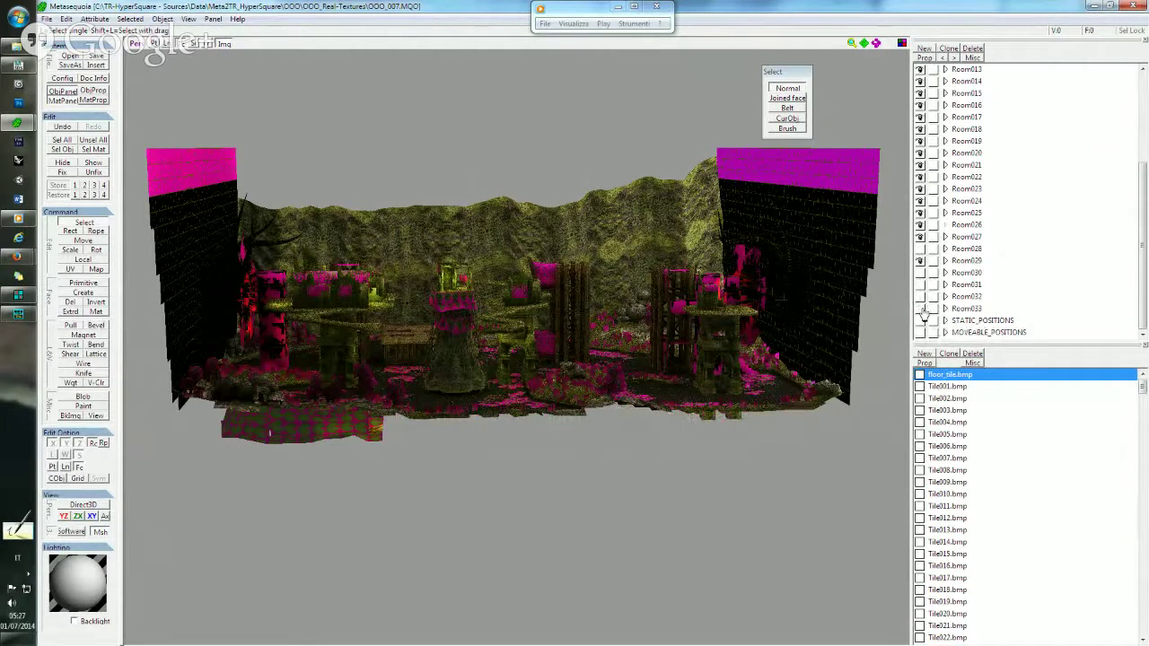
pyautogui.click(920, 263)
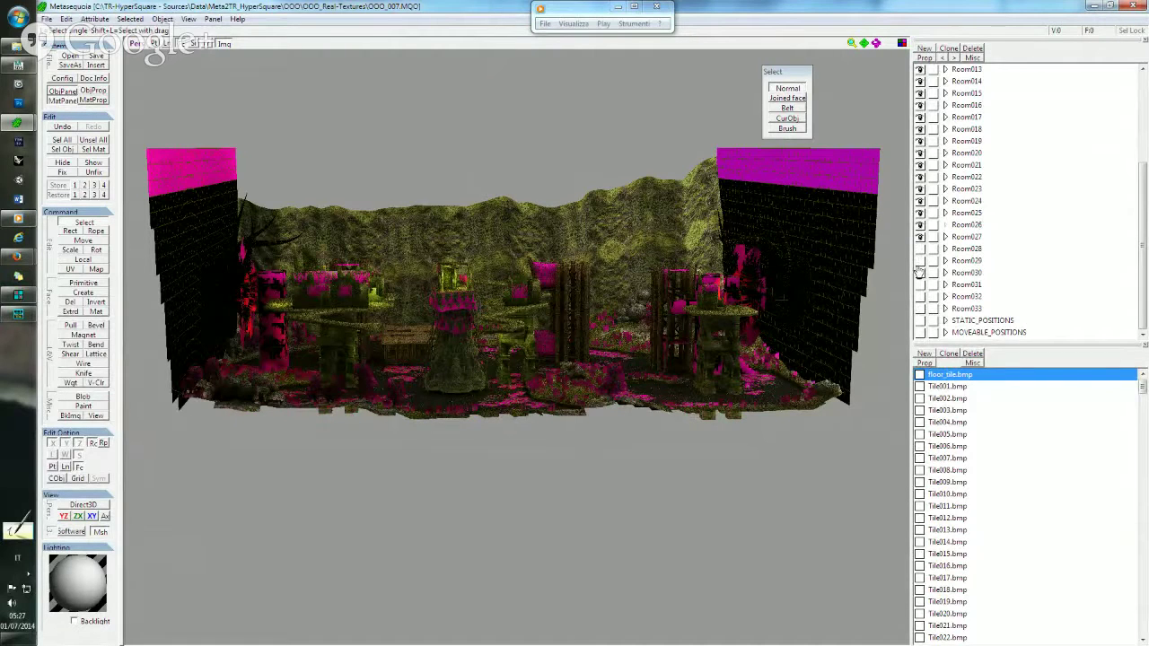
# Turn the scene to face front, switch to orthographic projection and split into four views.
pyautogui.moveTo(525, 257); pyautogui.dragTo(525, 255, button='right')
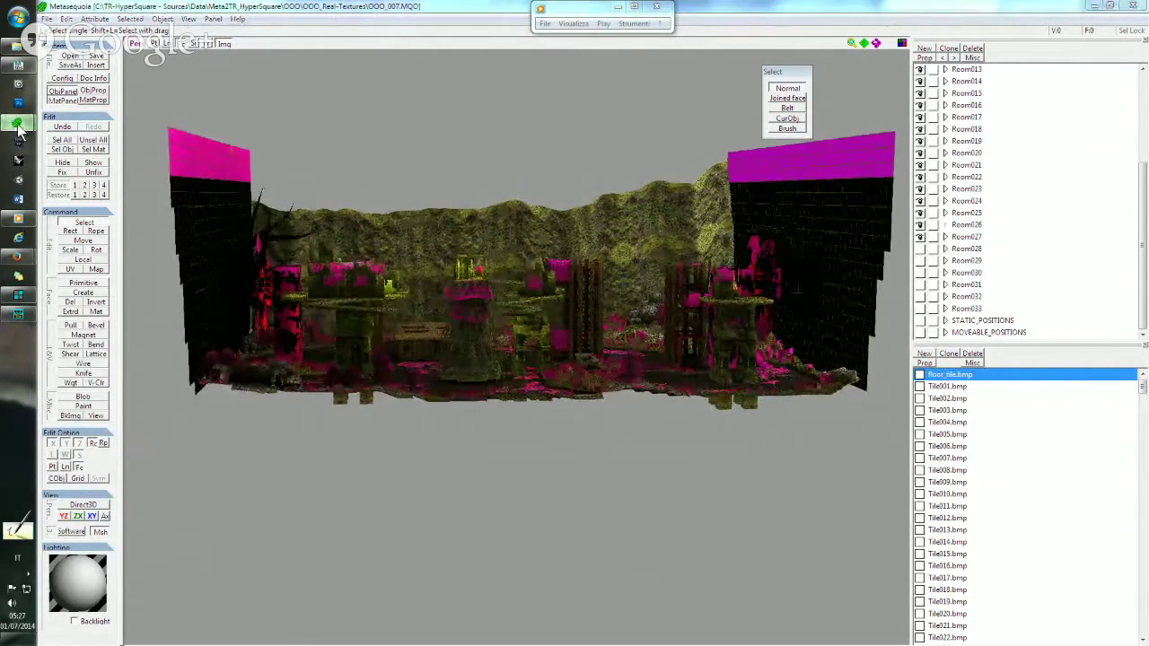
pyautogui.moveTo(18, 123)
pyautogui.click(168, 52)
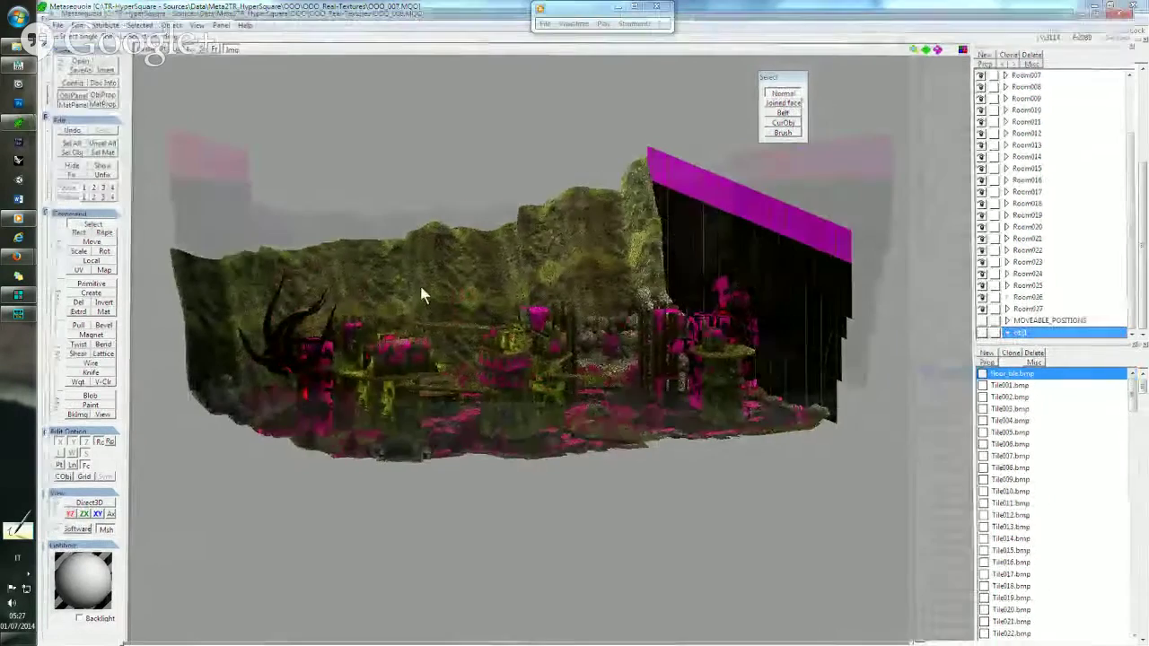
pyautogui.moveTo(419, 283)
pyautogui.mouseDown(button='right')
pyautogui.moveTo(567, 287)
pyautogui.moveTo(559, 280)
pyautogui.mouseUp(button='right')
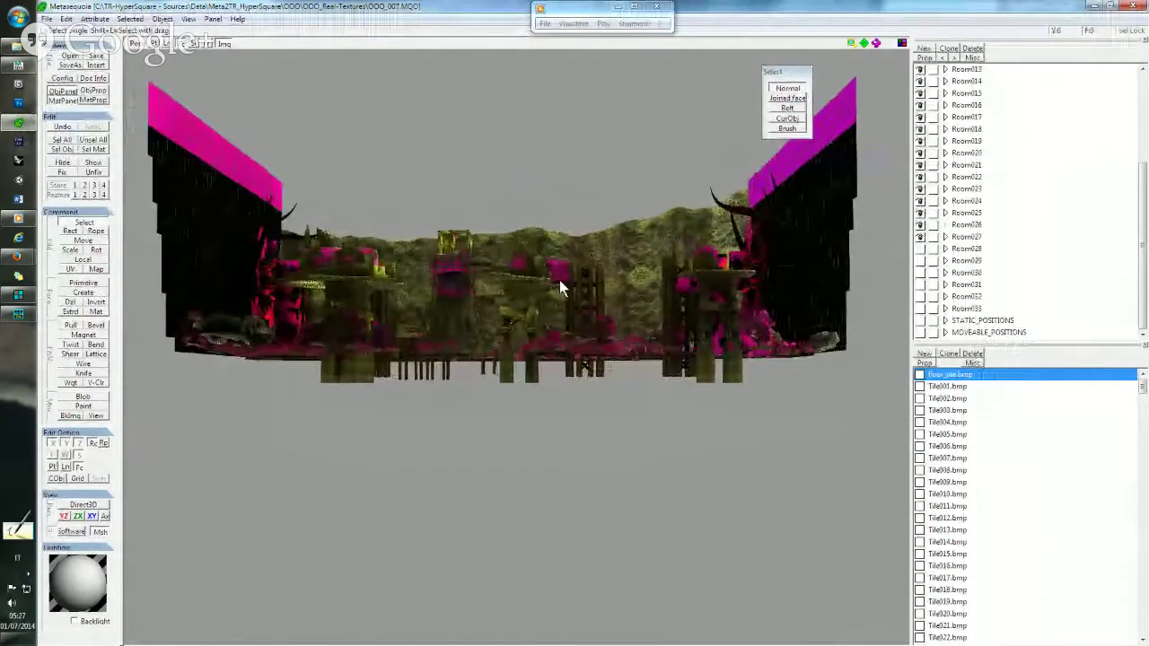
pyautogui.click(143, 42)
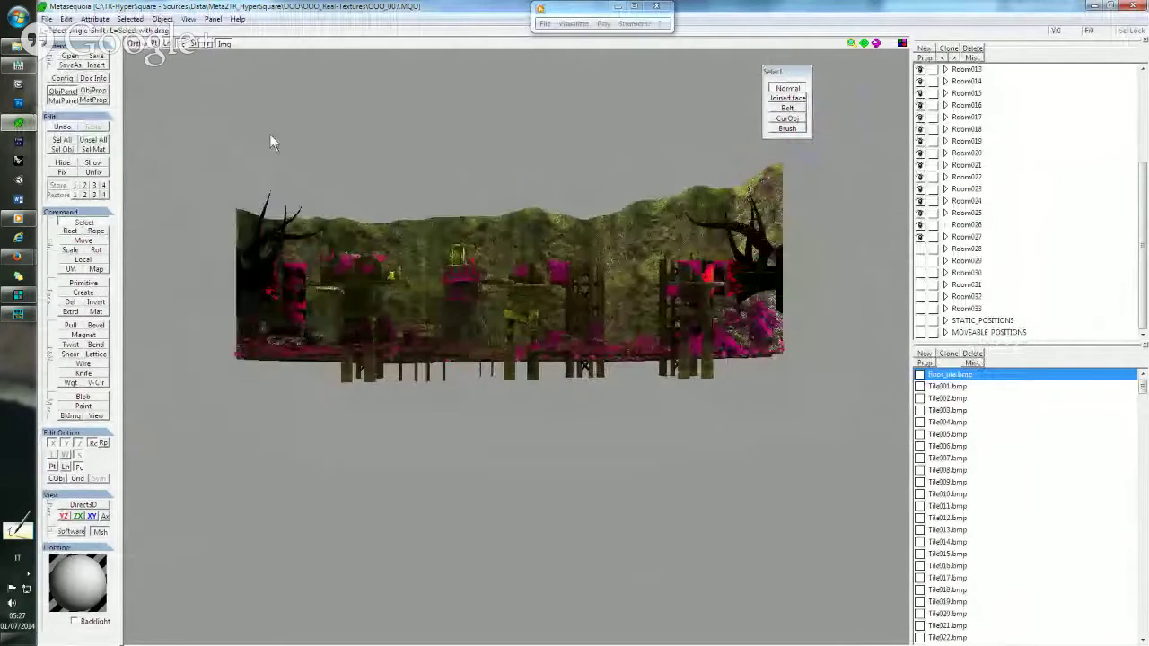
pyautogui.click(901, 43)
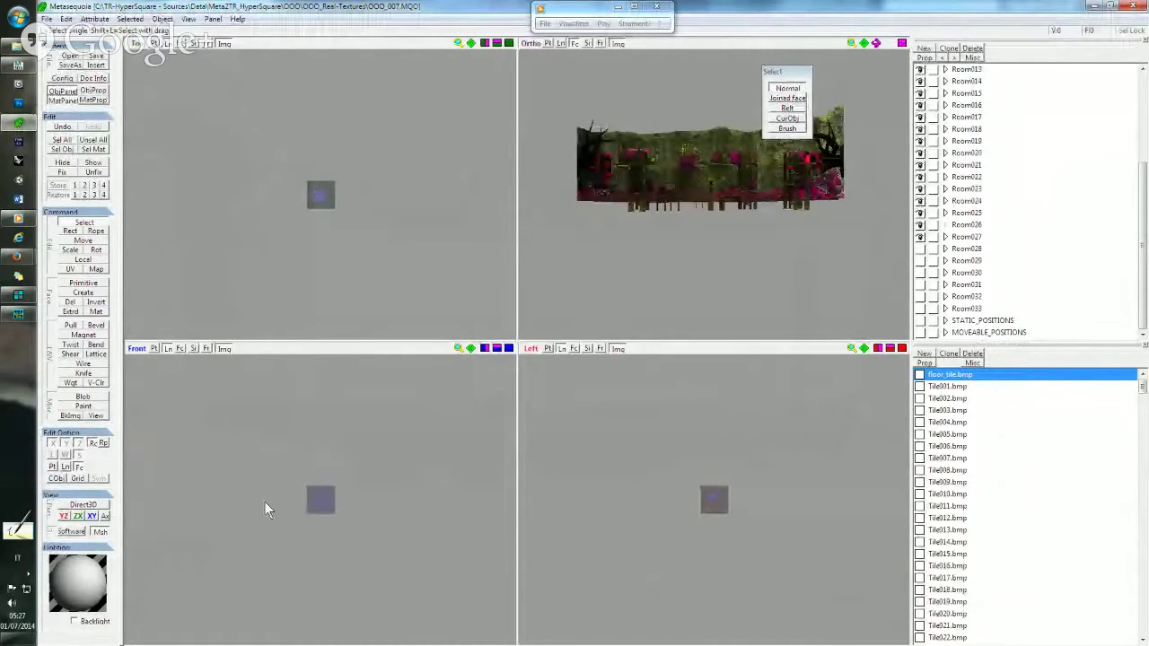
# Maximize the Front view, box-select the room geometry and hide it.
pyautogui.scroll(3, 304, 479)
pyautogui.scroll(2, 305, 479)
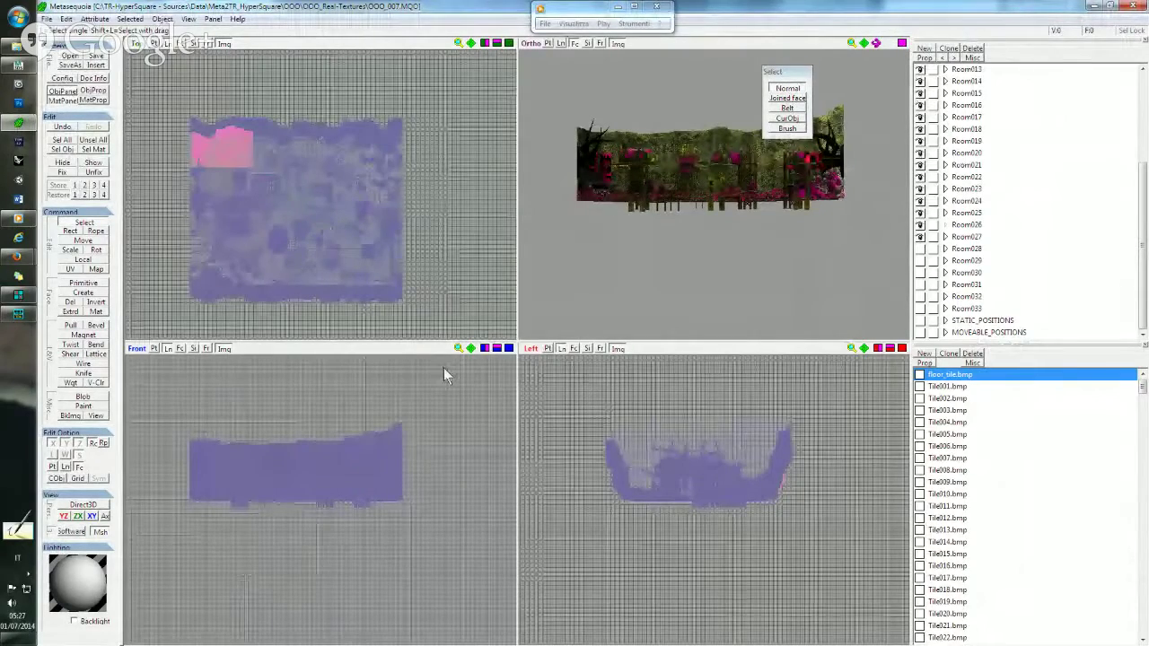
pyautogui.click(507, 352)
pyautogui.scroll(2, 506, 347)
pyautogui.scroll(2, 512, 361)
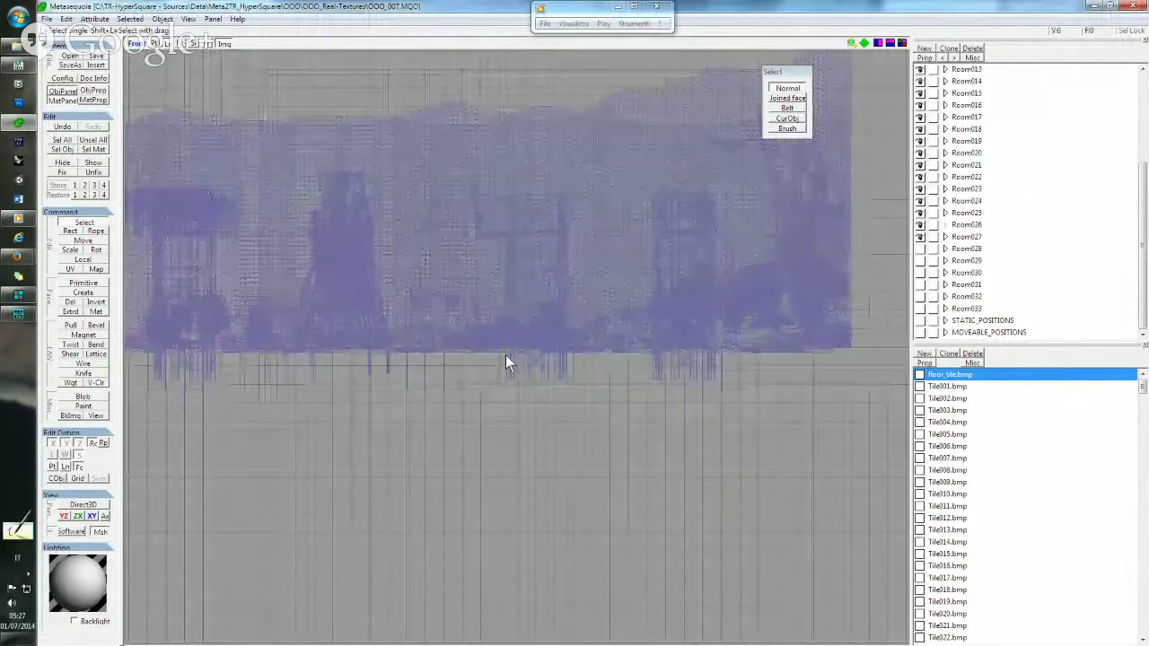
pyautogui.scroll(-1, 473, 330)
pyautogui.moveTo(473, 331)
pyautogui.mouseDown(button='middle')
pyautogui.moveTo(510, 319)
pyautogui.moveTo(542, 355)
pyautogui.mouseUp(button='middle')
pyautogui.scroll(2, 542, 354)
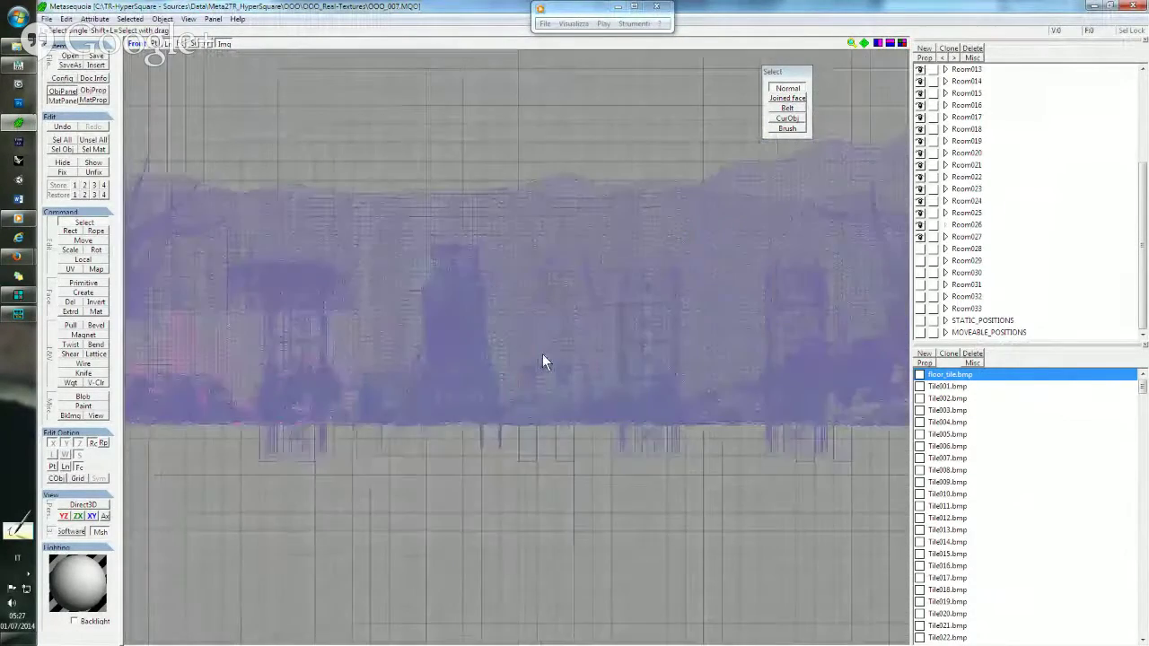
pyautogui.scroll(-2, 543, 354)
pyautogui.moveTo(215, 176)
pyautogui.mouseDown()
pyautogui.moveTo(702, 302)
pyautogui.moveTo(845, 398)
pyautogui.mouseUp()
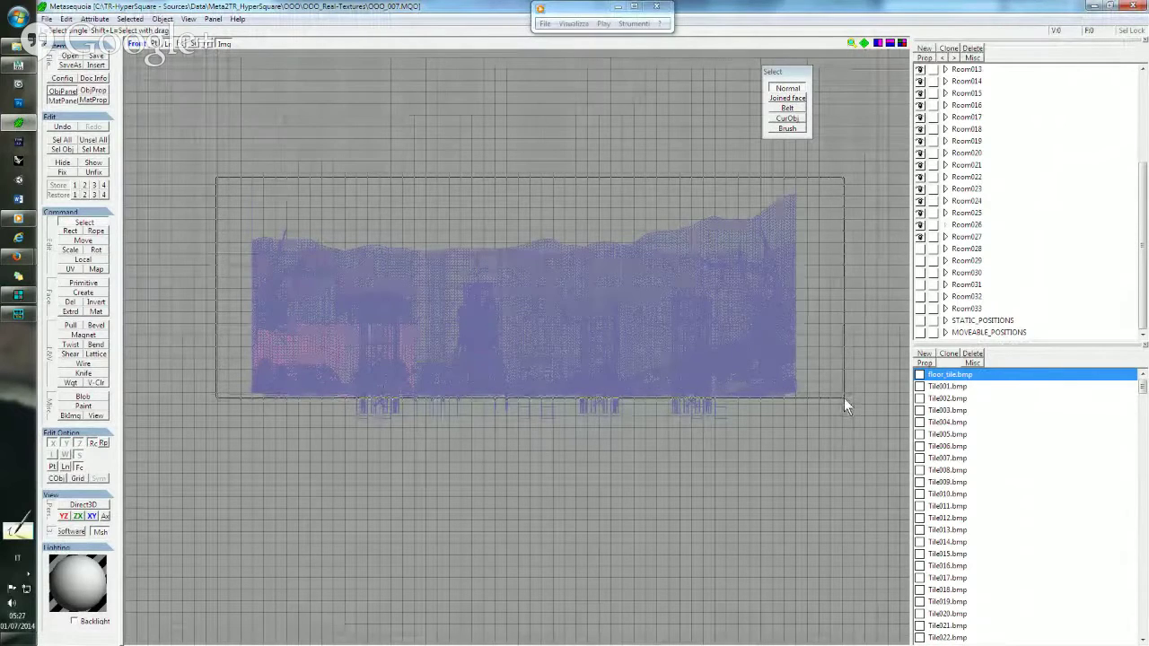
pyautogui.moveTo(845, 398); pyautogui.dragTo(845, 396)
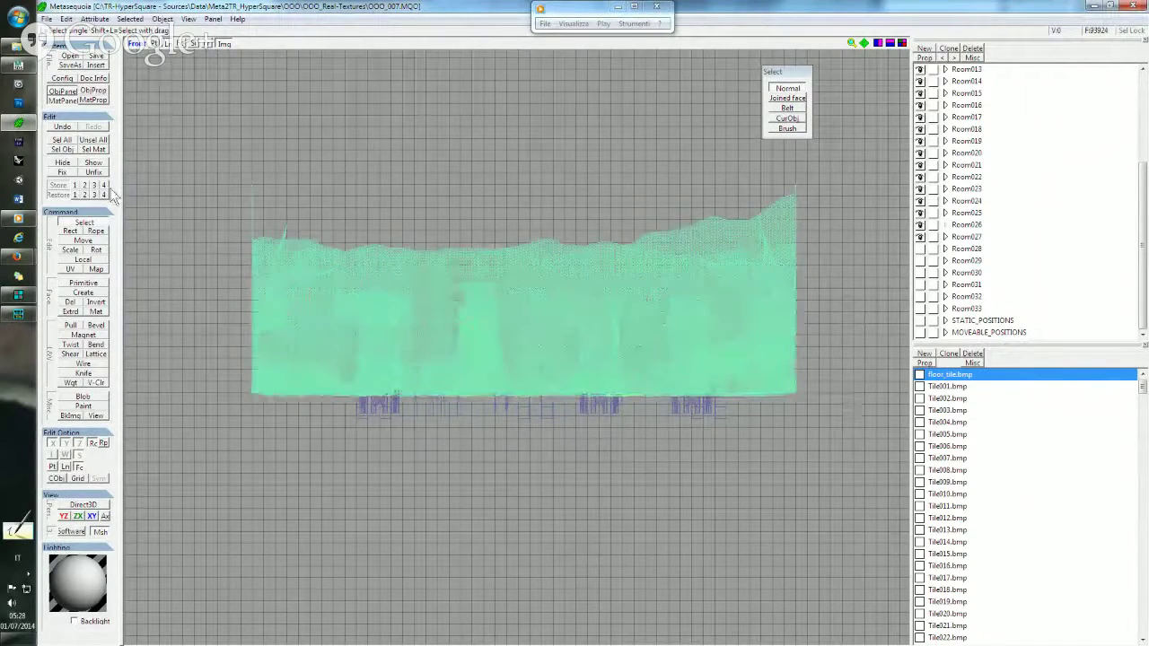
pyautogui.click(62, 163)
# Box-select the remaining low floor pieces in the front view.
pyautogui.scroll(3, 435, 327)
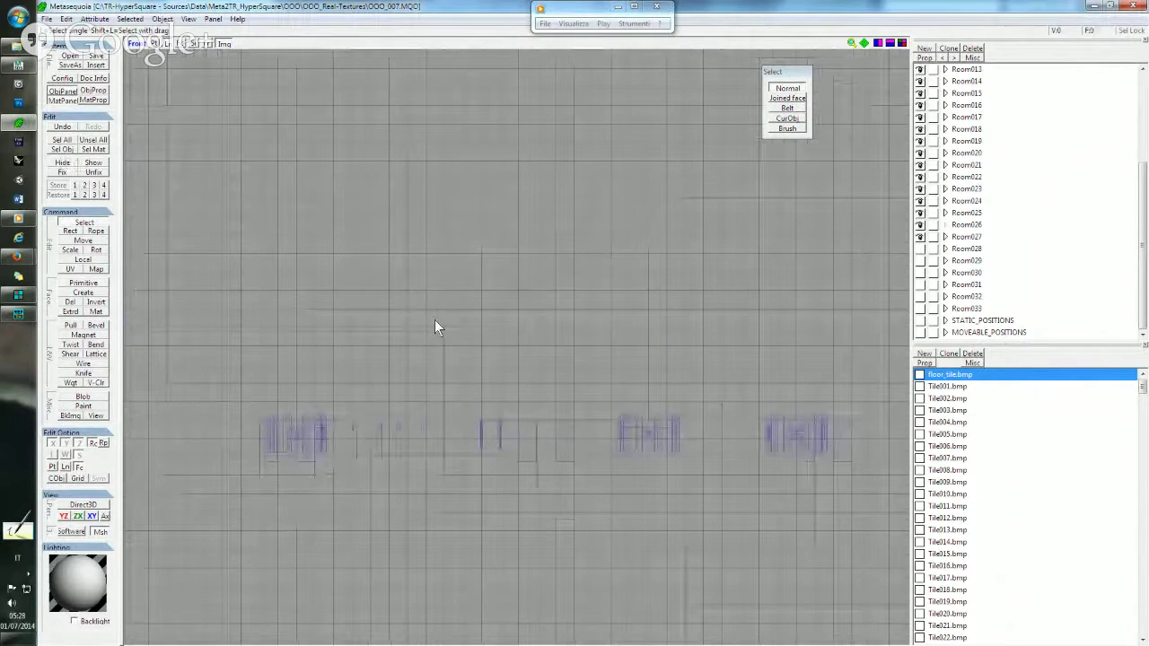
pyautogui.scroll(-3, 435, 327)
pyautogui.scroll(-2, 434, 327)
pyautogui.moveTo(294, 452)
pyautogui.mouseDown()
pyautogui.moveTo(746, 339)
pyautogui.moveTo(805, 285)
pyautogui.mouseUp()
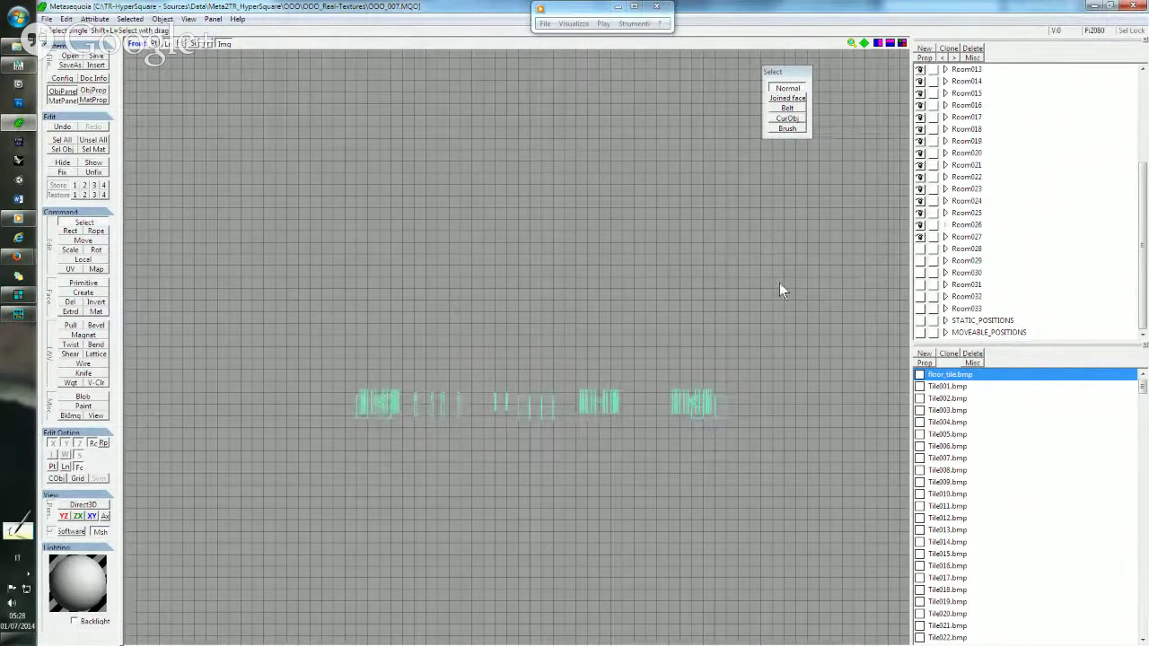
# Paste the floor pieces as a new object and show only Room028 and obj1.
pyautogui.hotkey('ctrl', 'v')
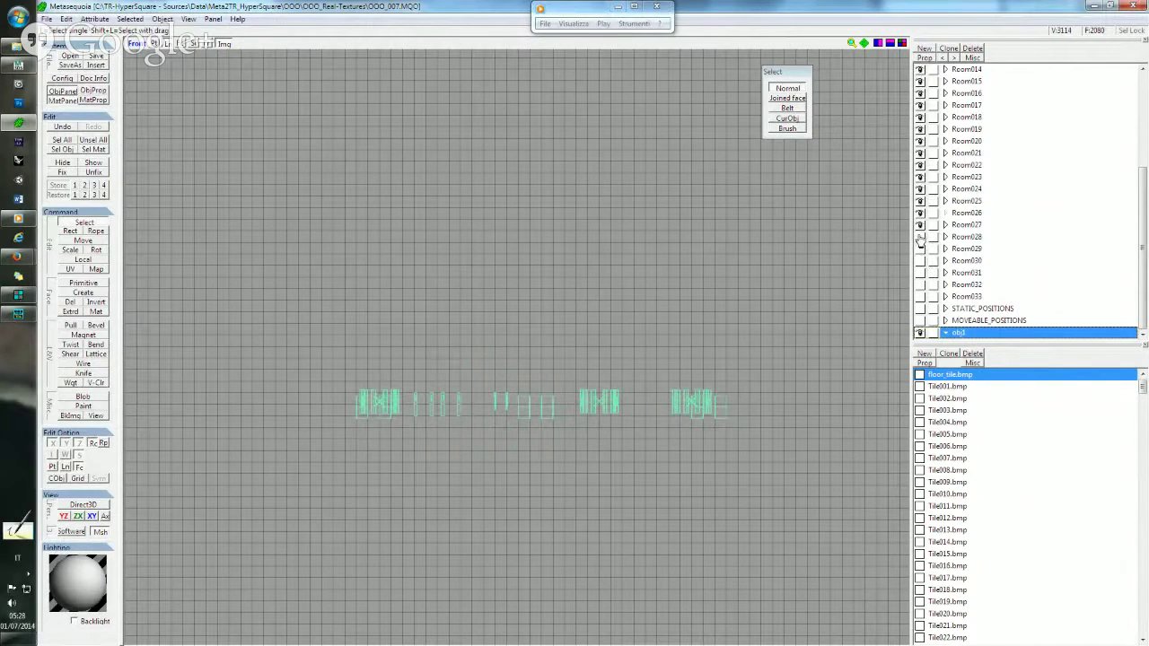
pyautogui.moveTo(921, 241); pyautogui.dragTo(924, 296)
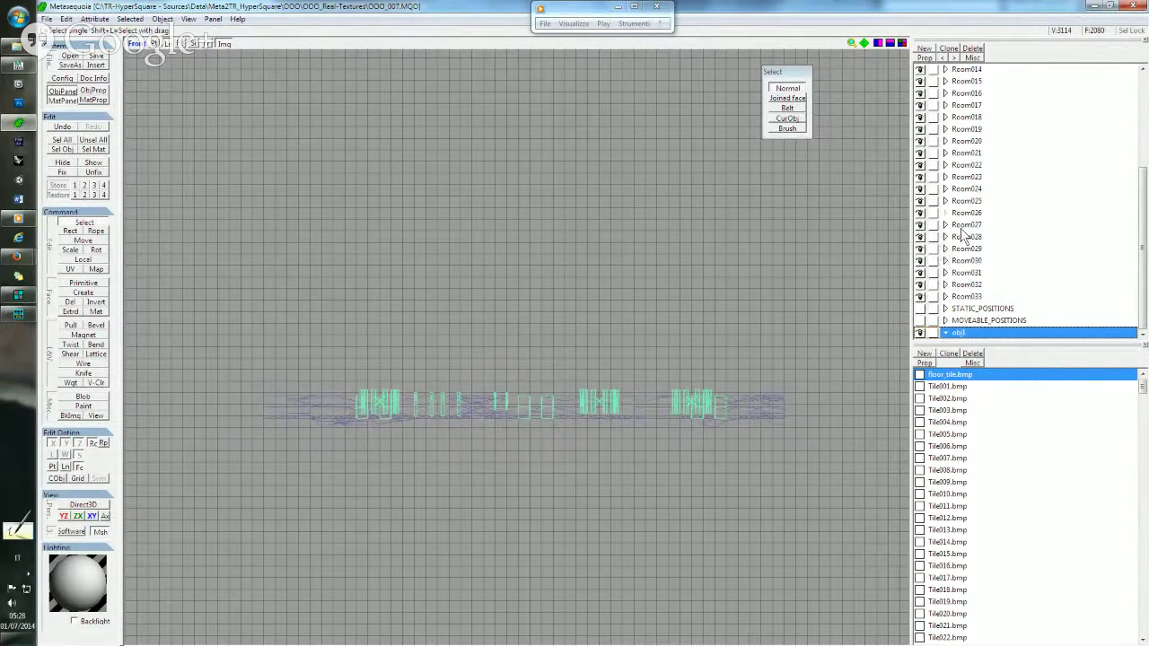
pyautogui.click(966, 236)
pyautogui.moveTo(920, 251); pyautogui.dragTo(923, 296)
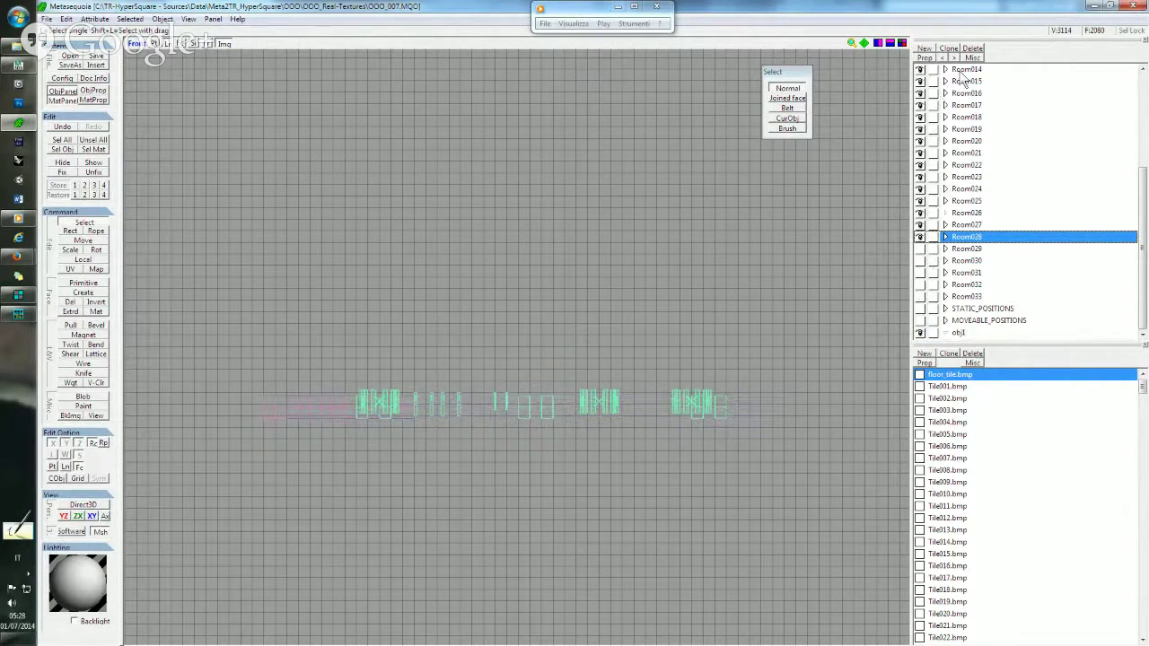
pyautogui.click(974, 59)
pyautogui.click(984, 71)
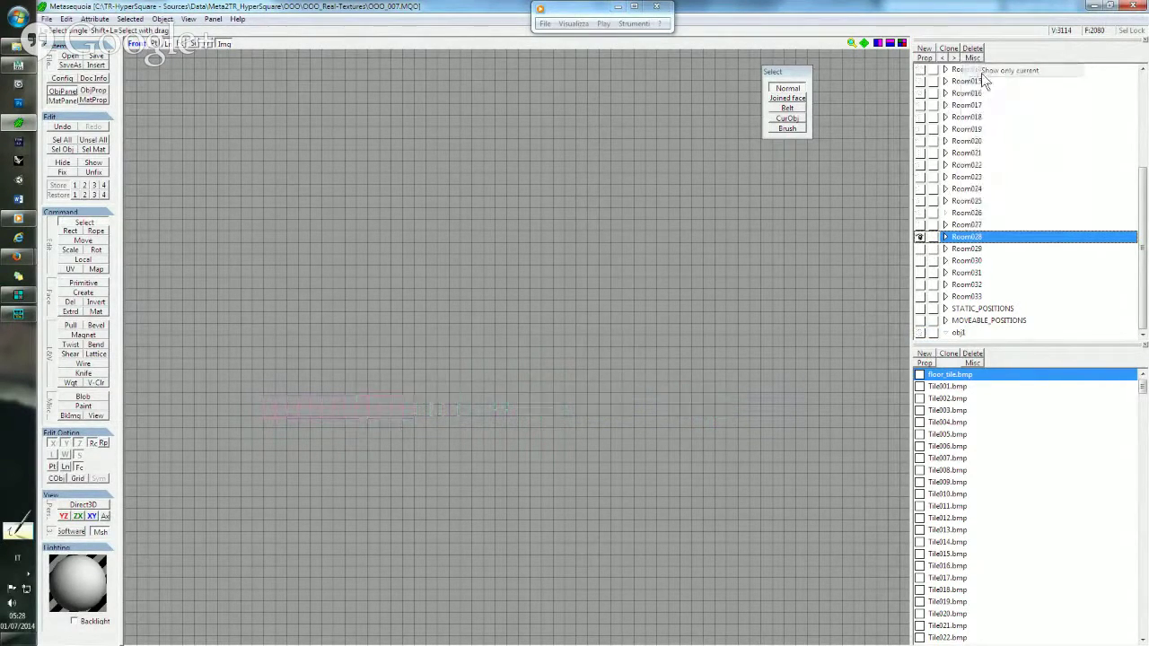
pyautogui.click(923, 333)
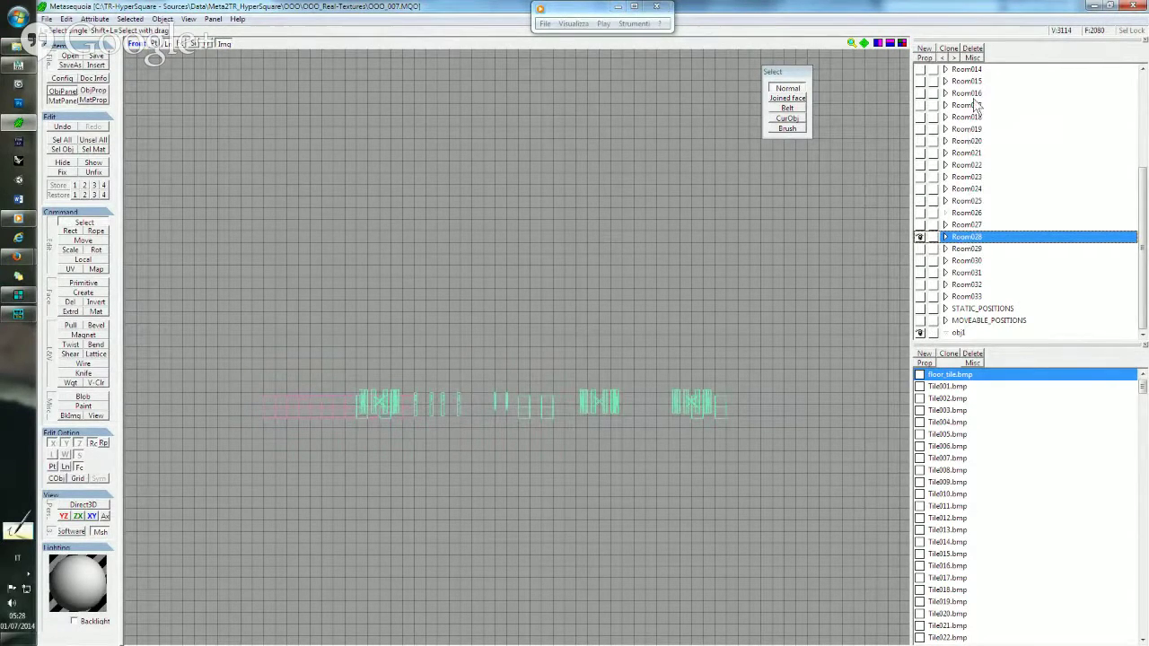
# Enable Misc > Edit also children and switch the view to textured display.
pyautogui.click(974, 58)
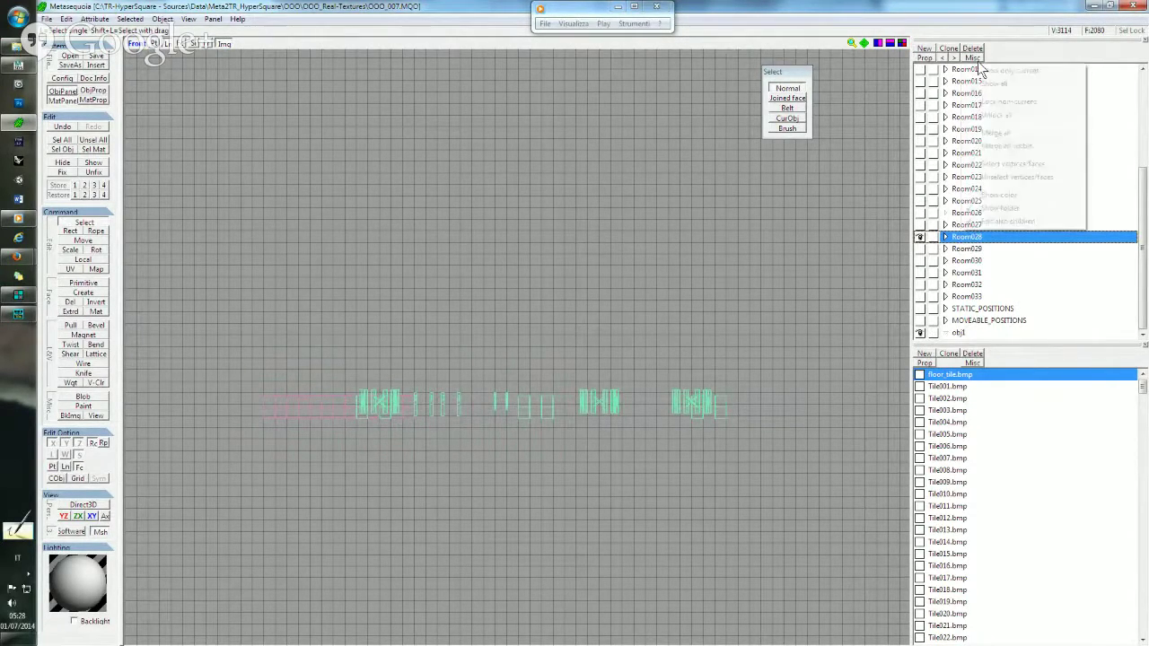
pyautogui.click(1001, 221)
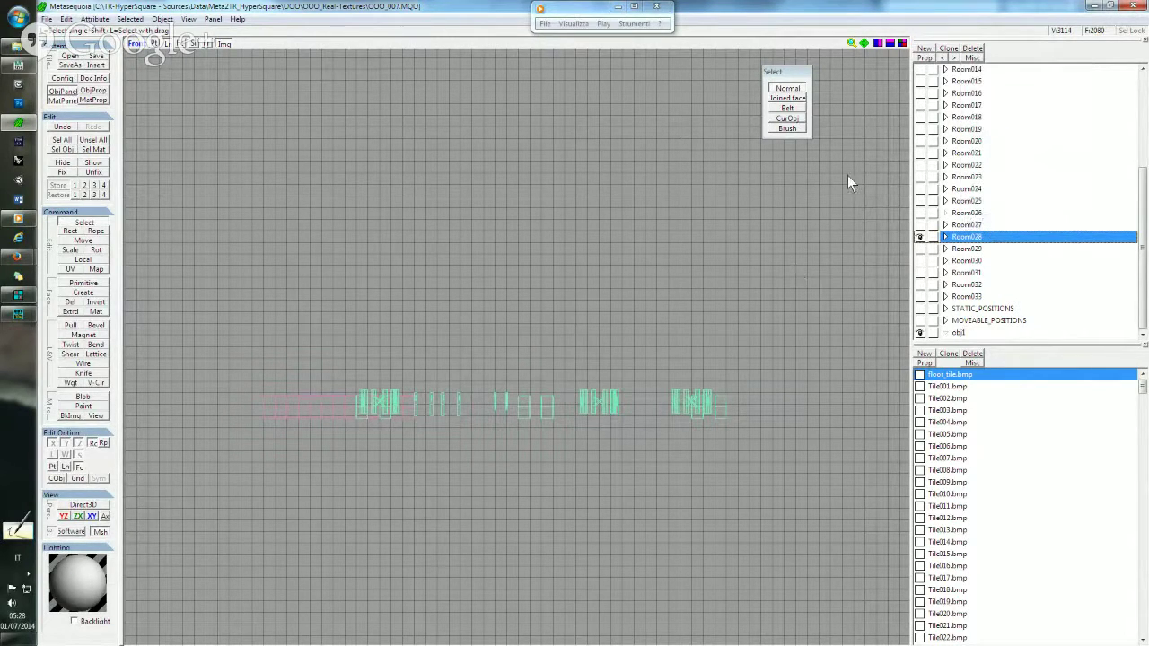
pyautogui.click(902, 43)
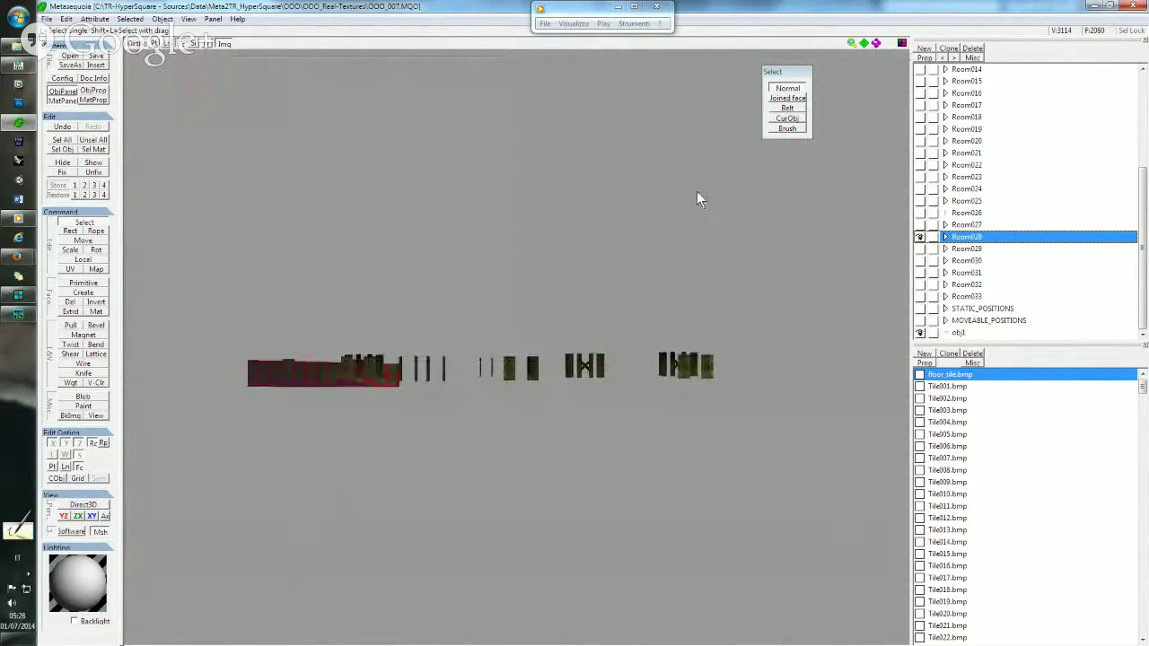
# Lock Room028, select the faces around the barred section and cut them into a new object.
pyautogui.moveTo(596, 186)
pyautogui.mouseDown(button='right')
pyautogui.moveTo(603, 239)
pyautogui.moveTo(521, 286)
pyautogui.moveTo(512, 231)
pyautogui.moveTo(510, 300)
pyautogui.mouseUp(button='right')
pyautogui.moveTo(510, 300); pyautogui.dragTo(596, 266, button='middle')
pyautogui.scroll(3, 606, 269)
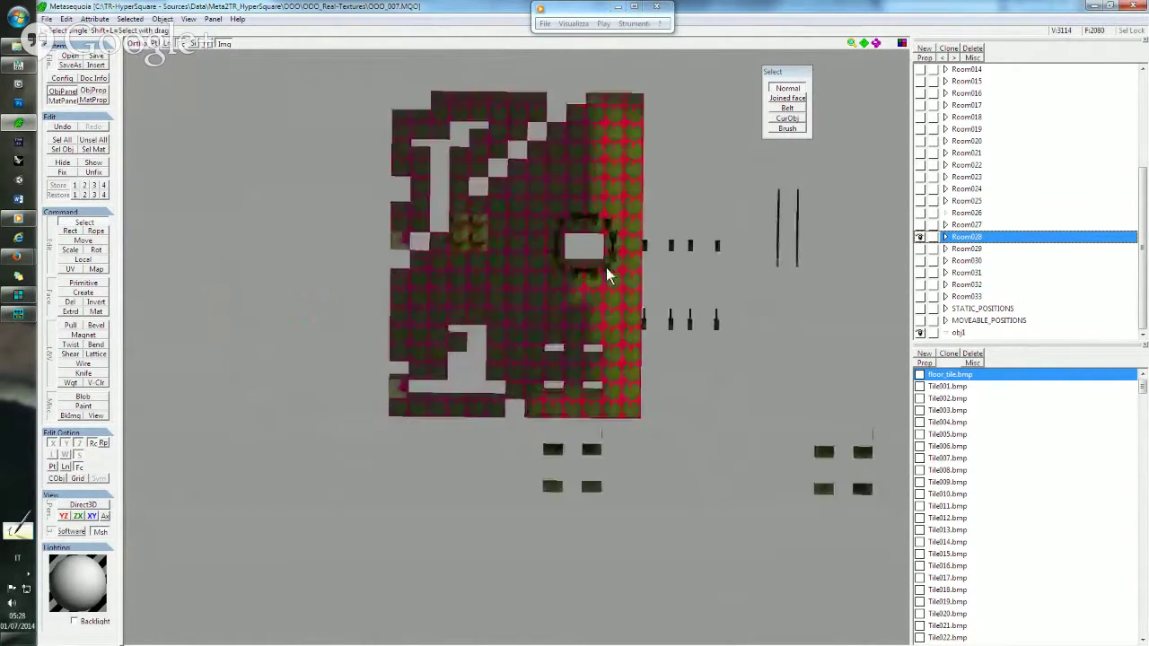
pyautogui.click(477, 240)
pyautogui.moveTo(512, 149)
pyautogui.mouseDown(button='right')
pyautogui.moveTo(495, 206)
pyautogui.moveTo(512, 205)
pyautogui.moveTo(505, 150)
pyautogui.mouseUp(button='right')
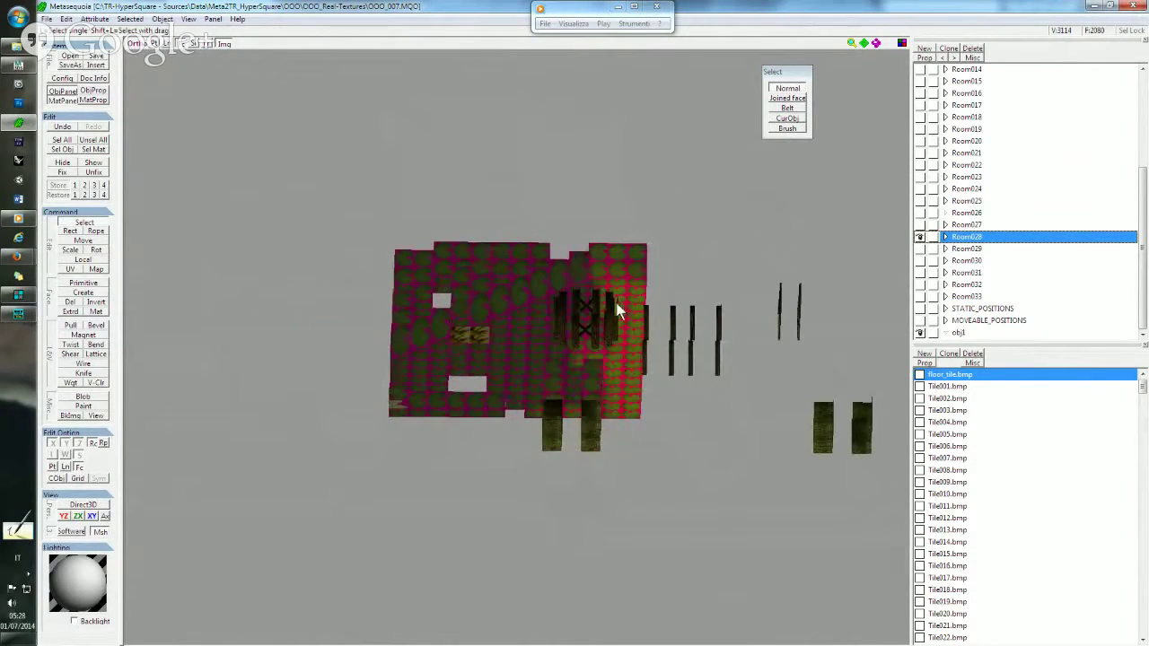
pyautogui.click(933, 237)
pyautogui.moveTo(558, 284); pyautogui.dragTo(537, 210, button='right')
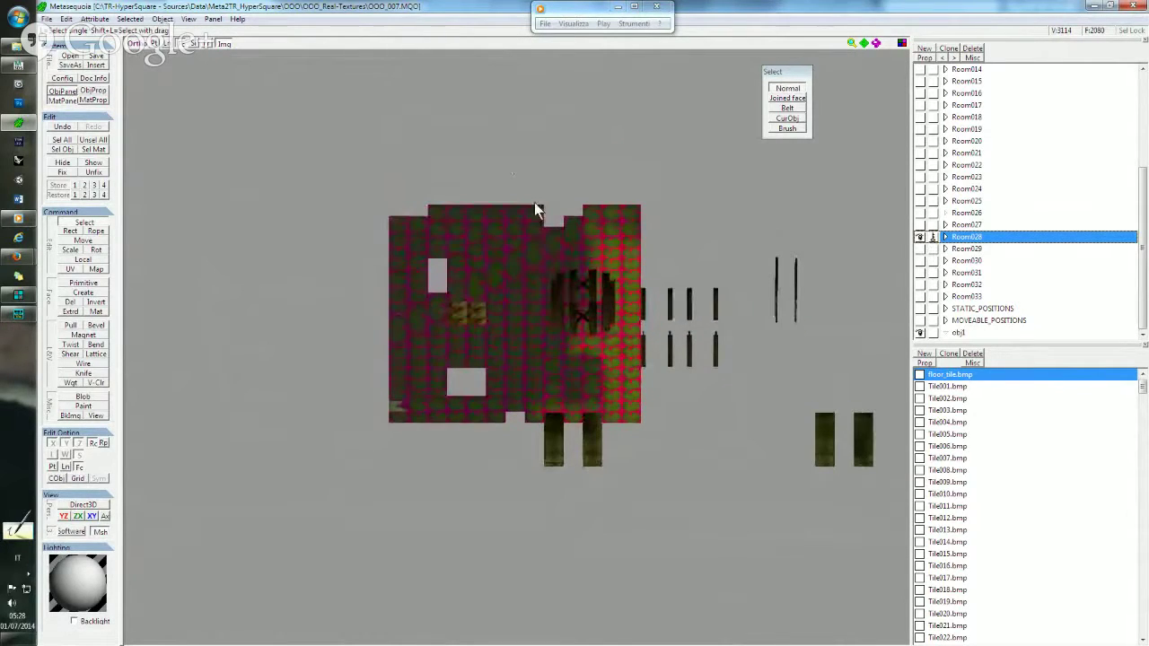
pyautogui.moveTo(506, 205); pyautogui.dragTo(633, 344)
pyautogui.press('Delete')
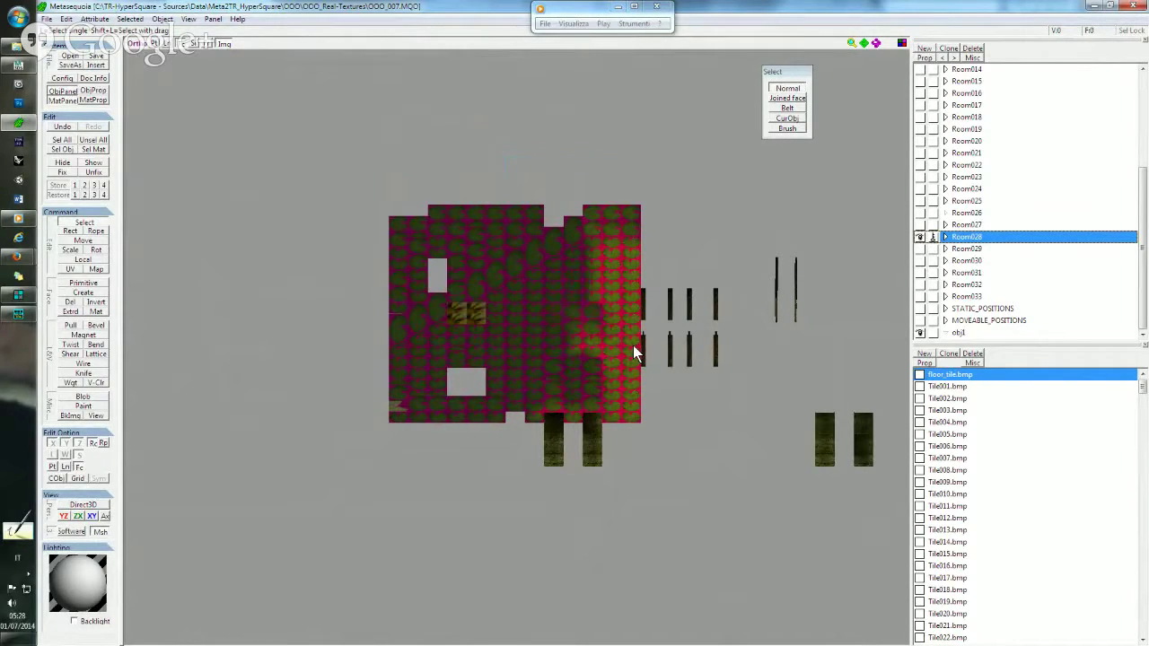
pyautogui.hotkey('ctrl', 'v')
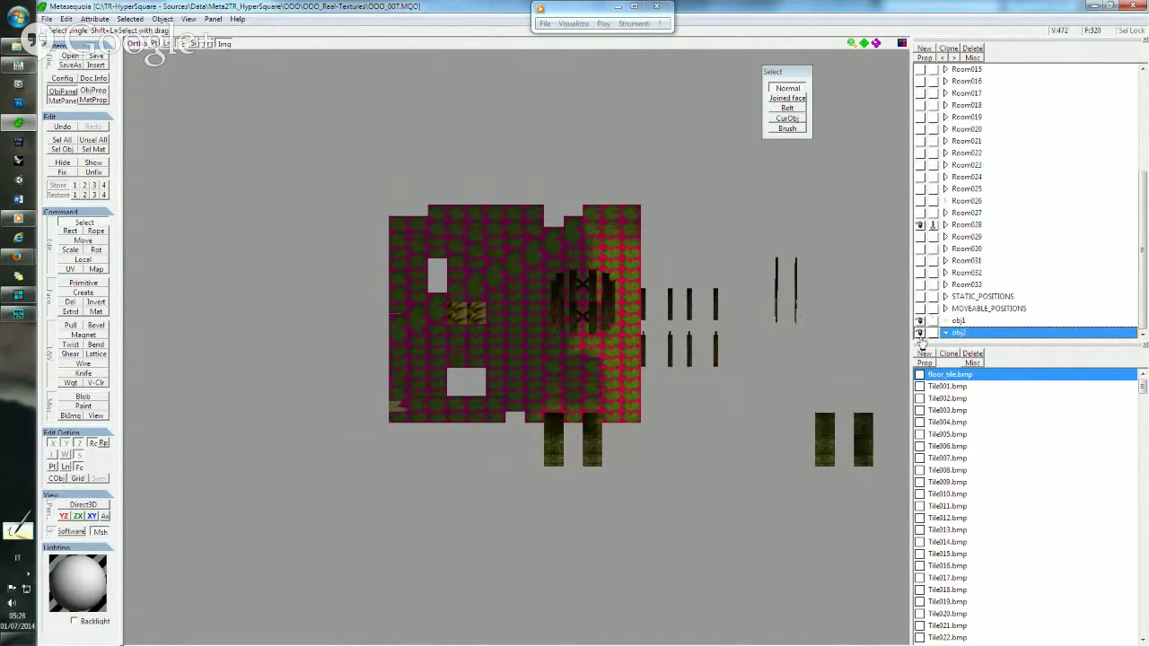
# Hide obj1, select Room028 and merge all visible objects into it.
pyautogui.click(920, 321)
pyautogui.click(966, 213)
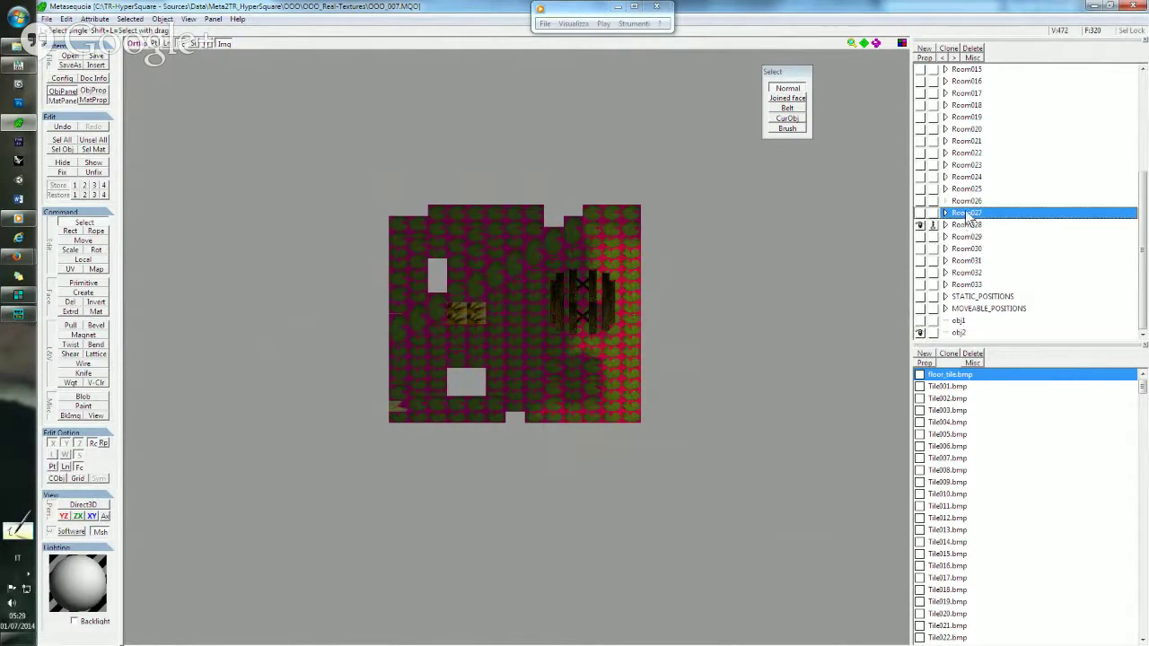
pyautogui.click(975, 226)
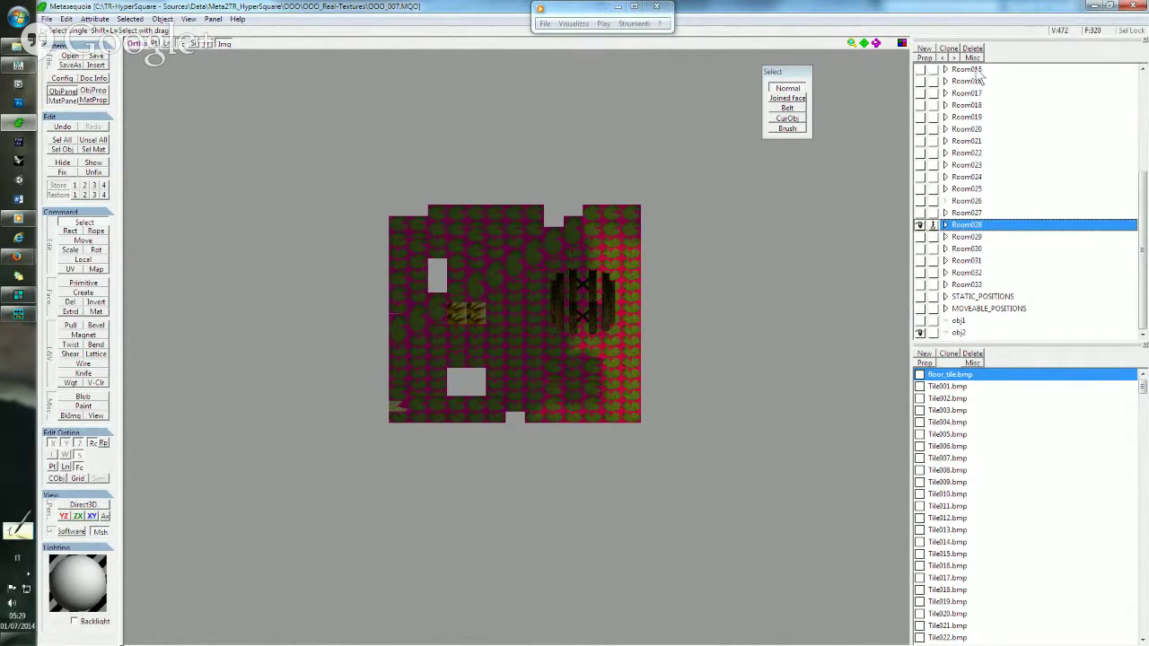
pyautogui.click(975, 58)
pyautogui.click(1005, 146)
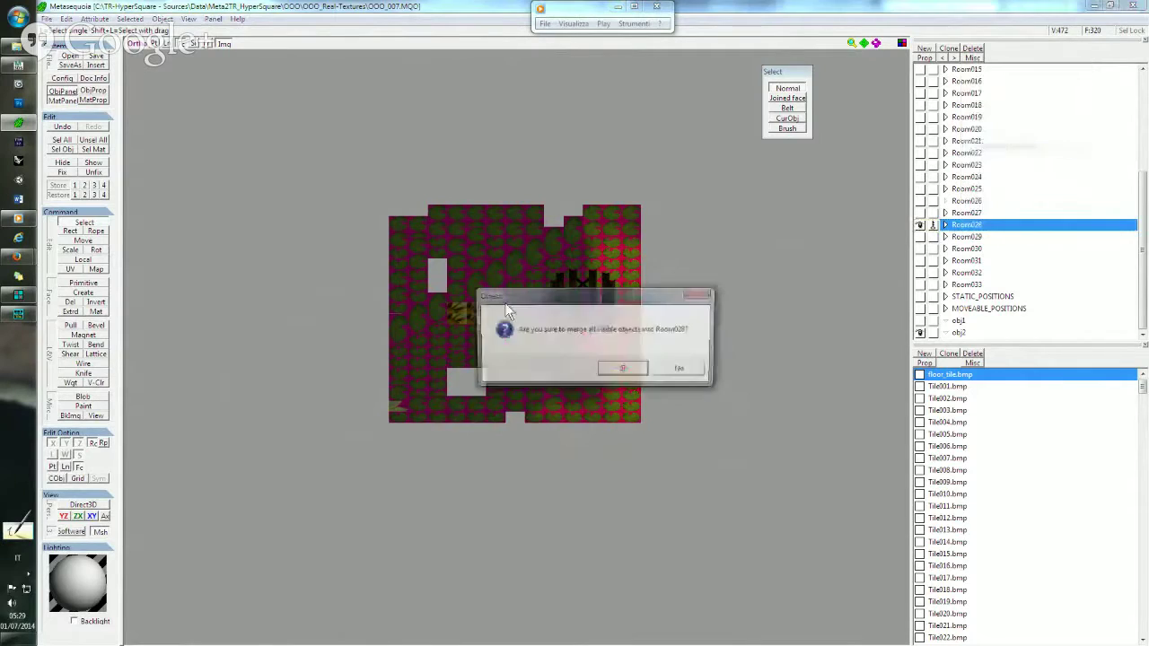
pyautogui.click(621, 370)
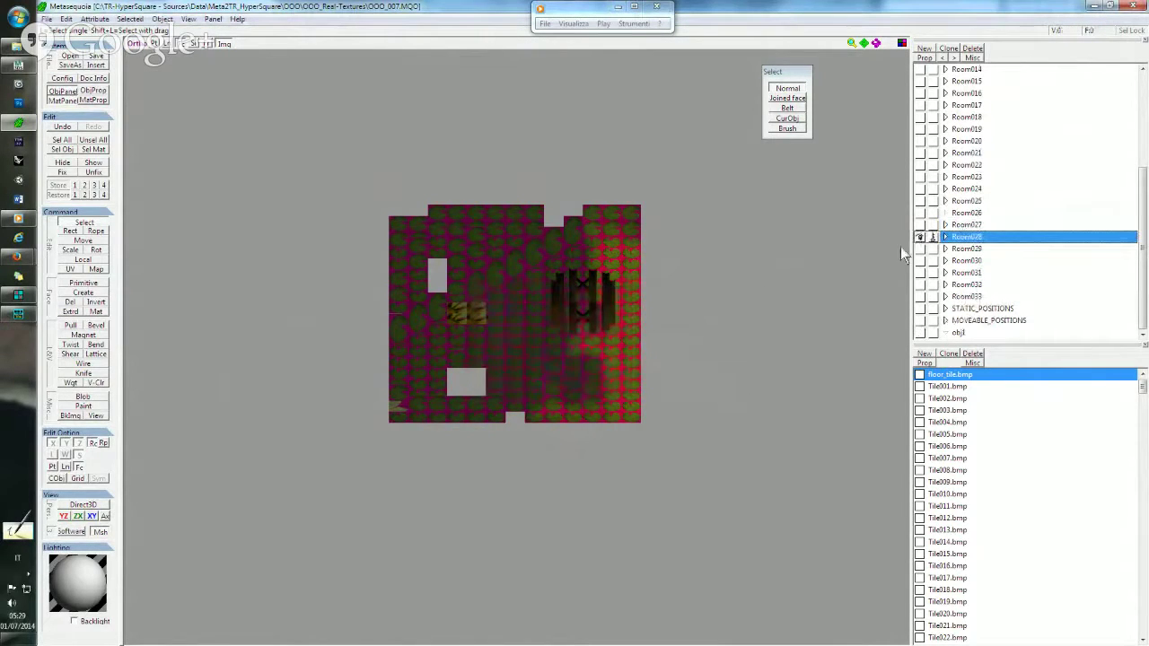
# Lock Room029 and show obj1 and Room028 alongside it.
pyautogui.click(959, 248)
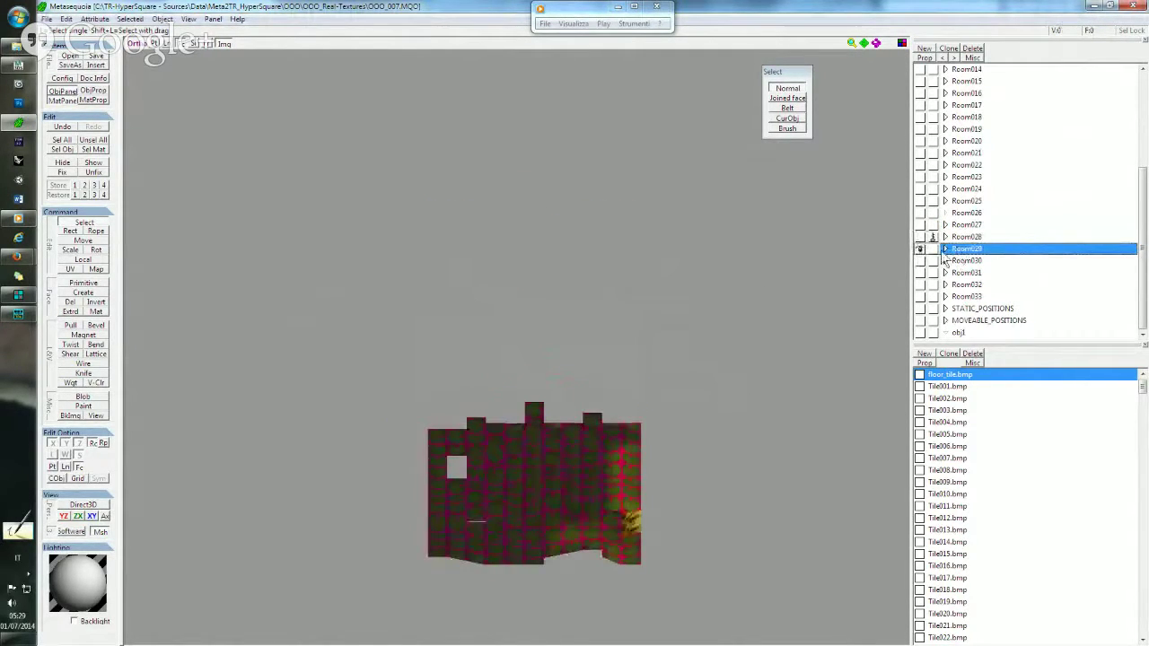
pyautogui.click(933, 248)
pyautogui.click(920, 332)
pyautogui.moveTo(514, 272)
pyautogui.mouseDown(button='right')
pyautogui.moveTo(422, 282)
pyautogui.moveTo(418, 253)
pyautogui.moveTo(399, 244)
pyautogui.moveTo(368, 254)
pyautogui.mouseUp(button='right')
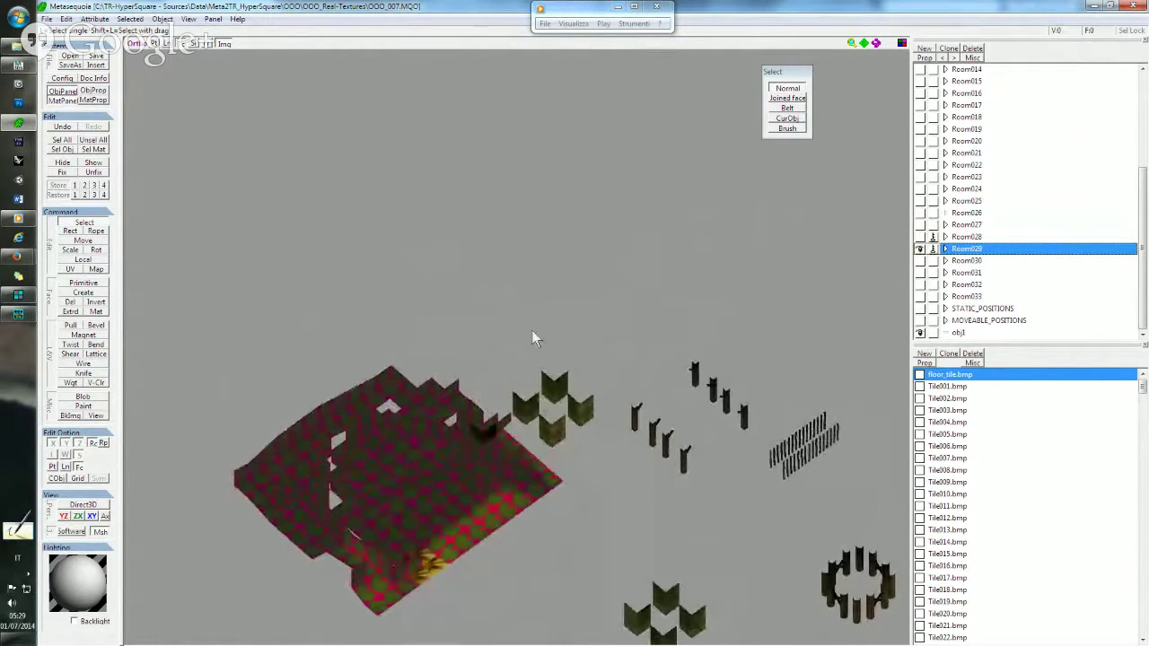
pyautogui.click(920, 237)
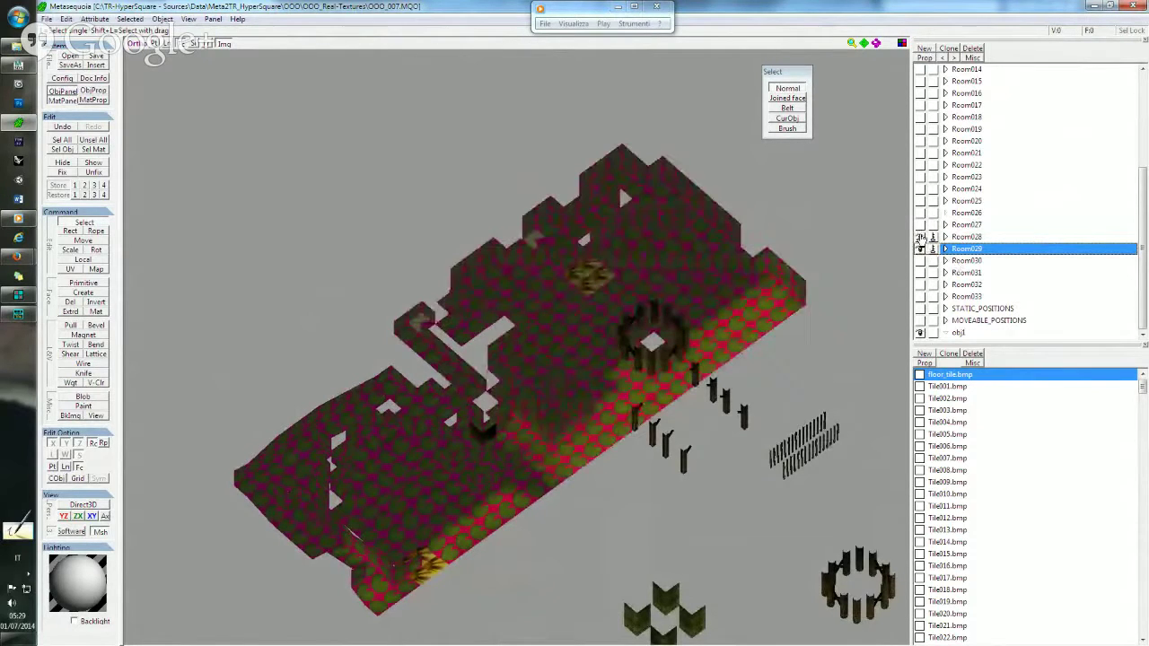
pyautogui.moveTo(673, 296)
pyautogui.mouseDown(button='right')
pyautogui.moveTo(684, 333)
pyautogui.moveTo(682, 287)
pyautogui.mouseUp(button='right')
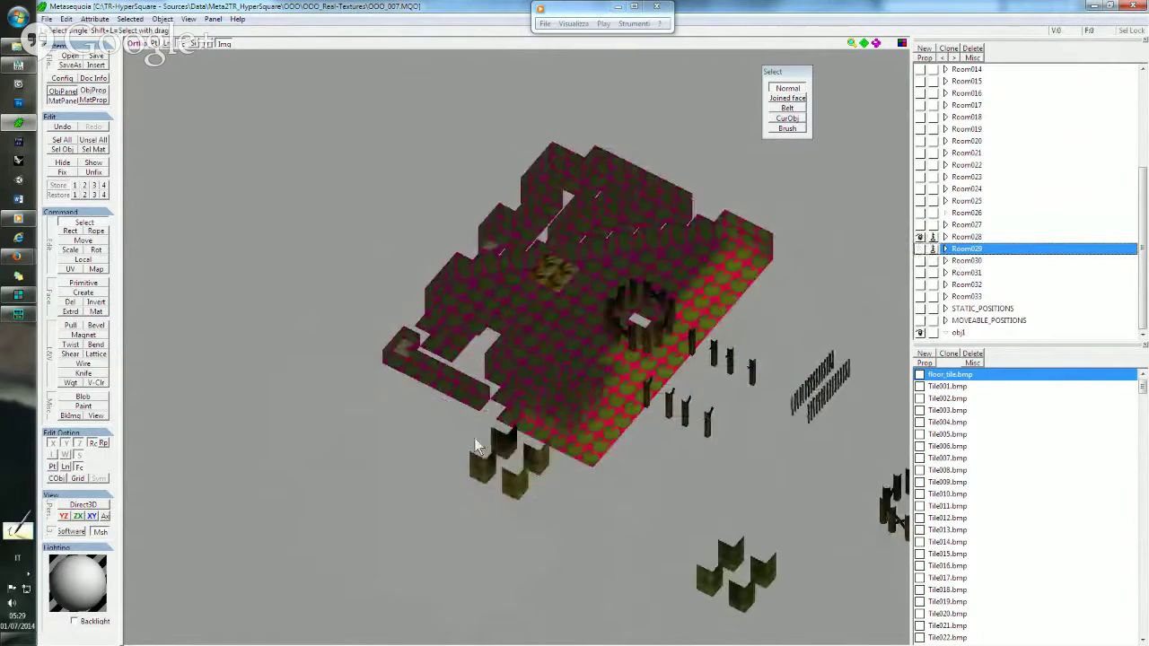
# Paste the tile blocks as obj2 and hide Room028 and Room029.
pyautogui.moveTo(474, 438); pyautogui.dragTo(414, 438, button='right')
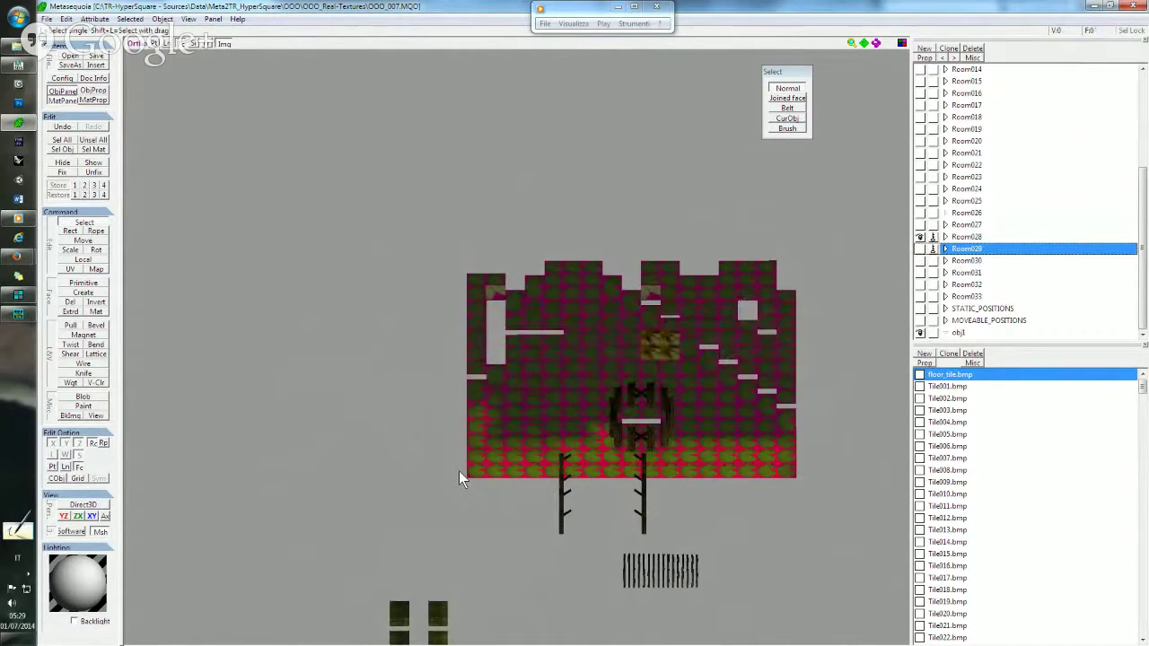
pyautogui.hotkey('ctrl', 'v')
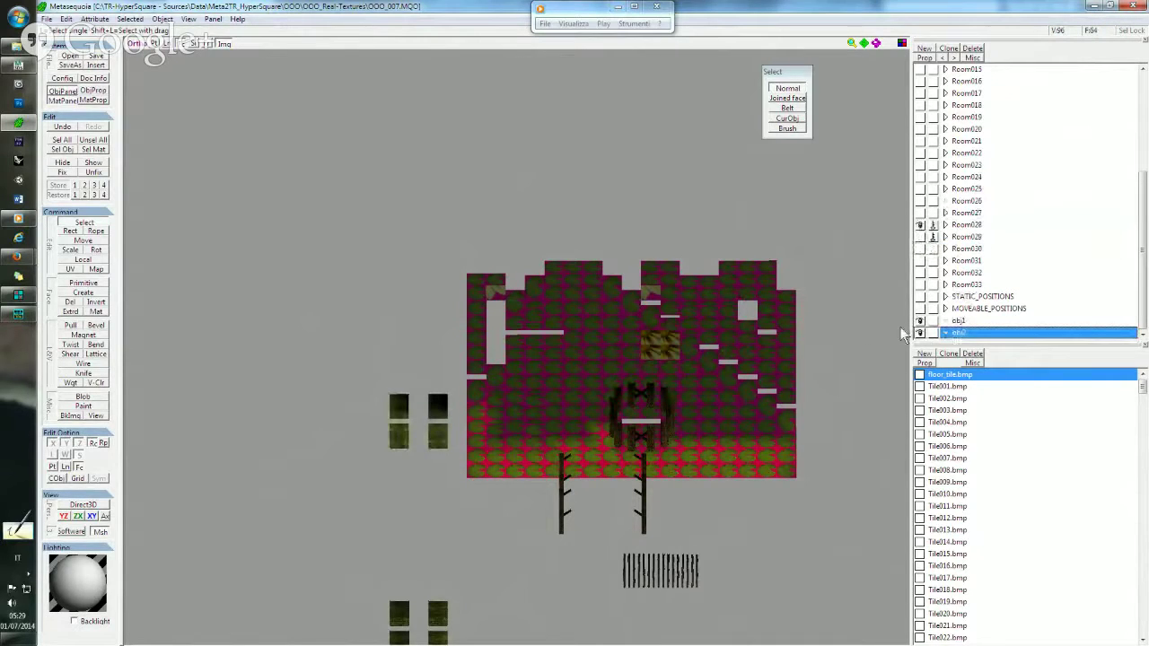
pyautogui.click(920, 328)
pyautogui.click(954, 225)
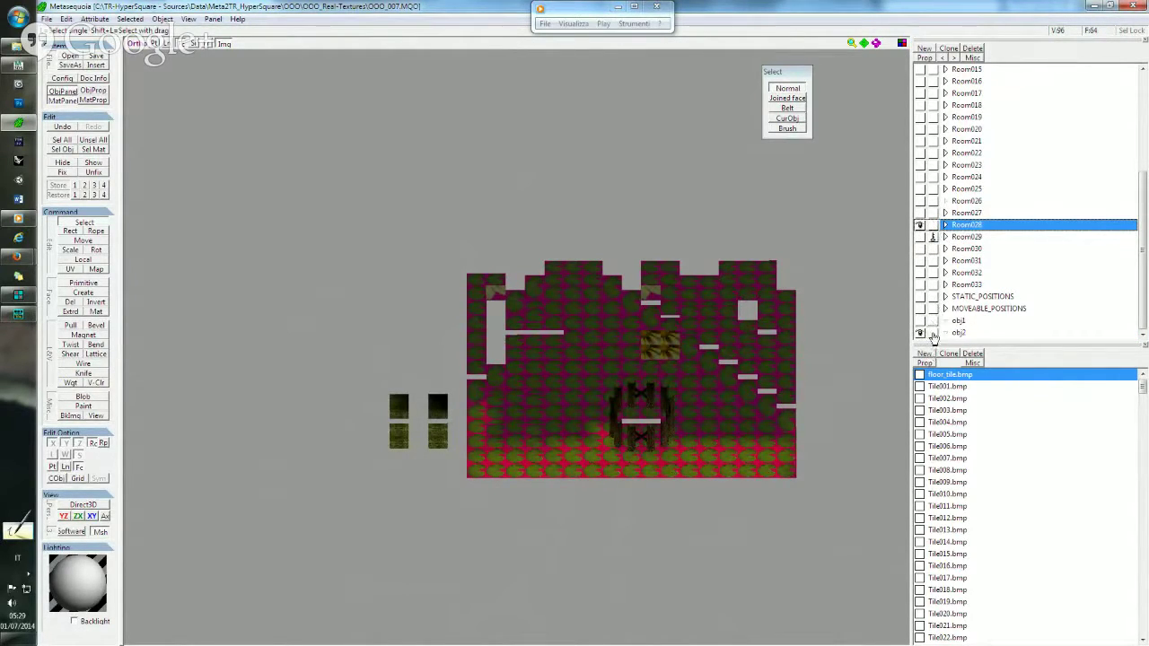
pyautogui.moveTo(667, 366)
pyautogui.mouseDown(button='right')
pyautogui.moveTo(687, 333)
pyautogui.moveTo(672, 362)
pyautogui.moveTo(711, 368)
pyautogui.mouseUp(button='right')
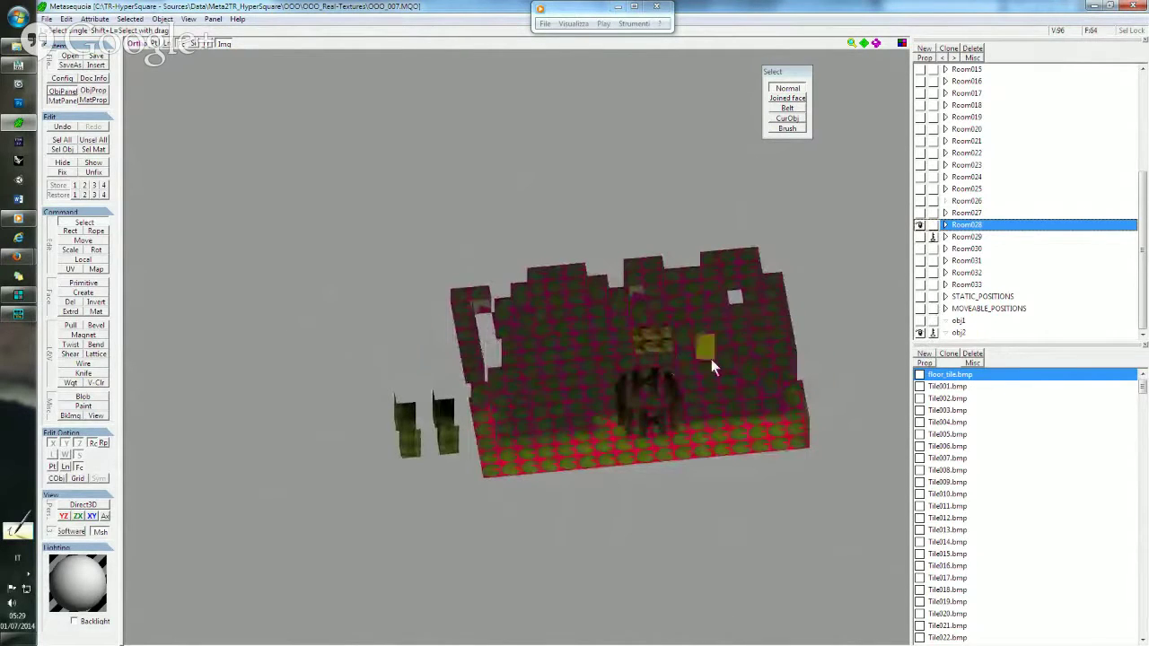
pyautogui.click(920, 236)
pyautogui.click(920, 224)
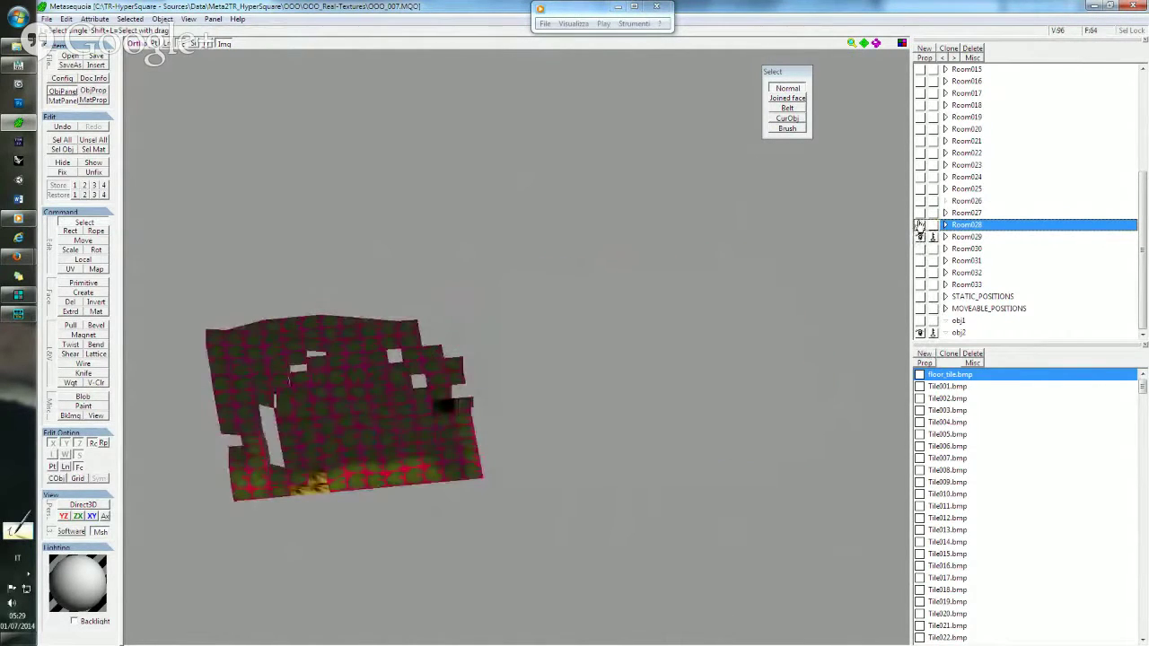
pyautogui.click(919, 332)
pyautogui.click(950, 236)
pyautogui.click(920, 236)
# Show obj1 and obj2, then merge all visible objects into obj1.
pyautogui.click(919, 333)
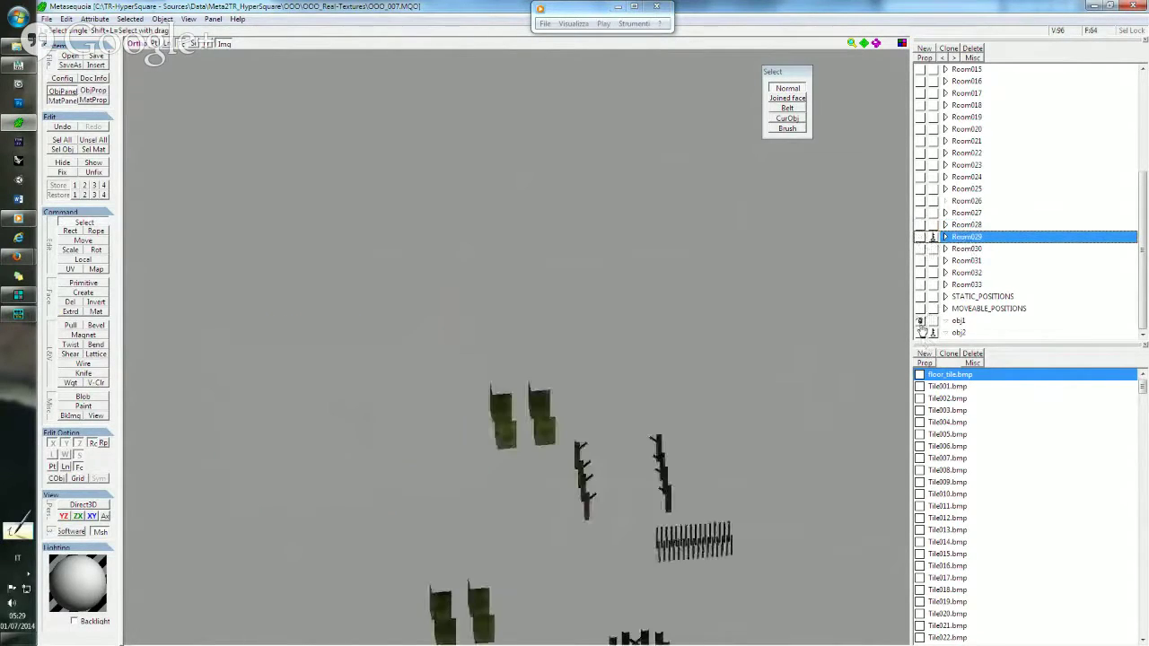
pyautogui.click(920, 321)
pyautogui.click(959, 320)
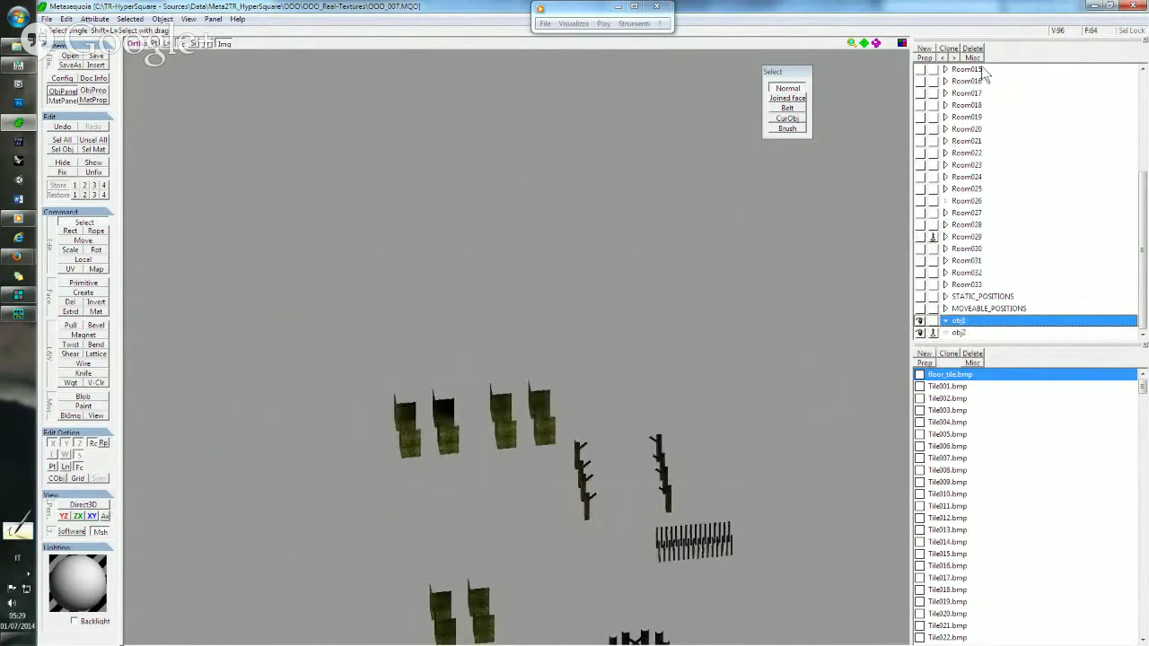
pyautogui.click(972, 58)
pyautogui.click(1009, 146)
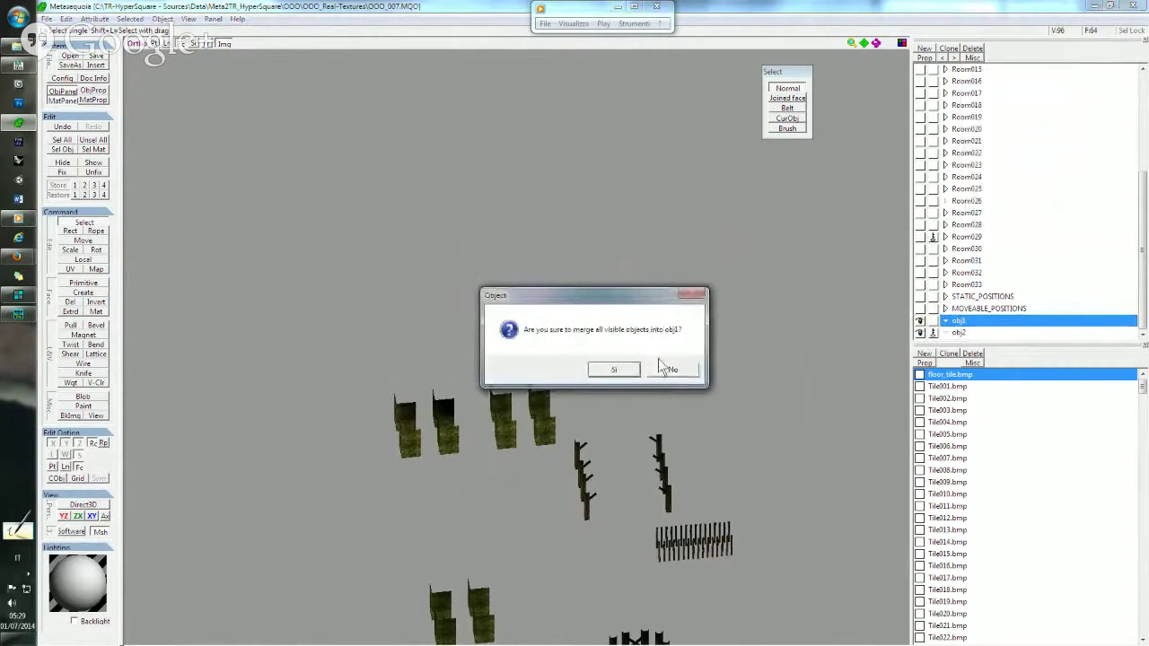
pyautogui.click(663, 366)
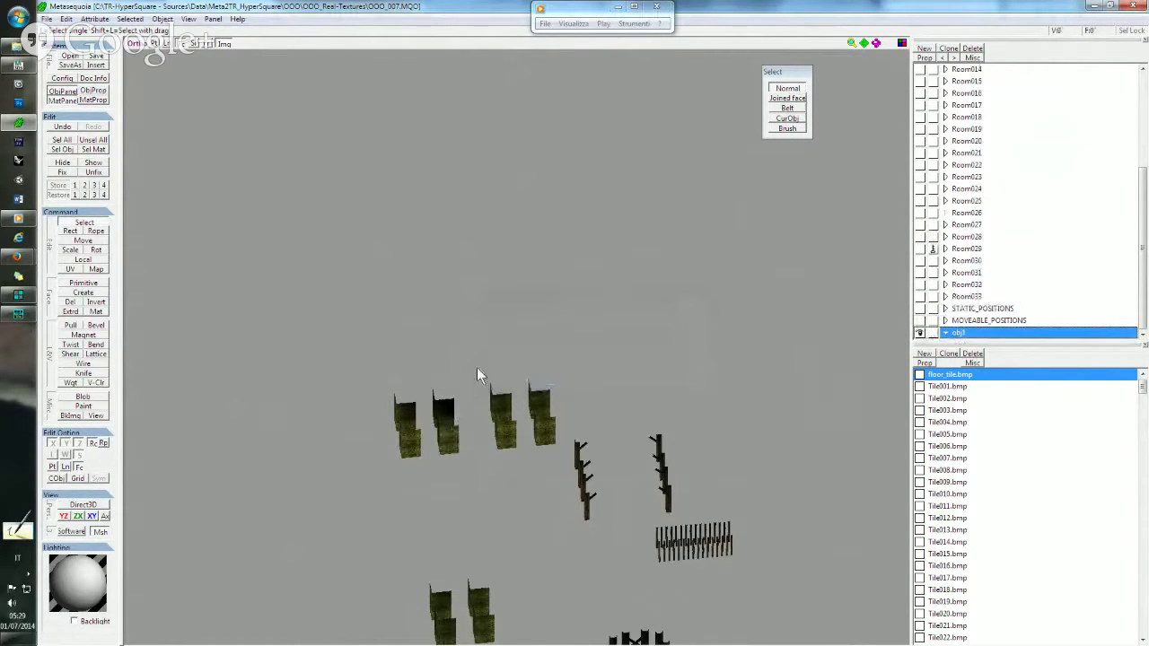
# Paste a copy as a new object, hide obj1, and make Room028 visible and current.
pyautogui.moveTo(560, 424); pyautogui.dragTo(593, 392, button='right')
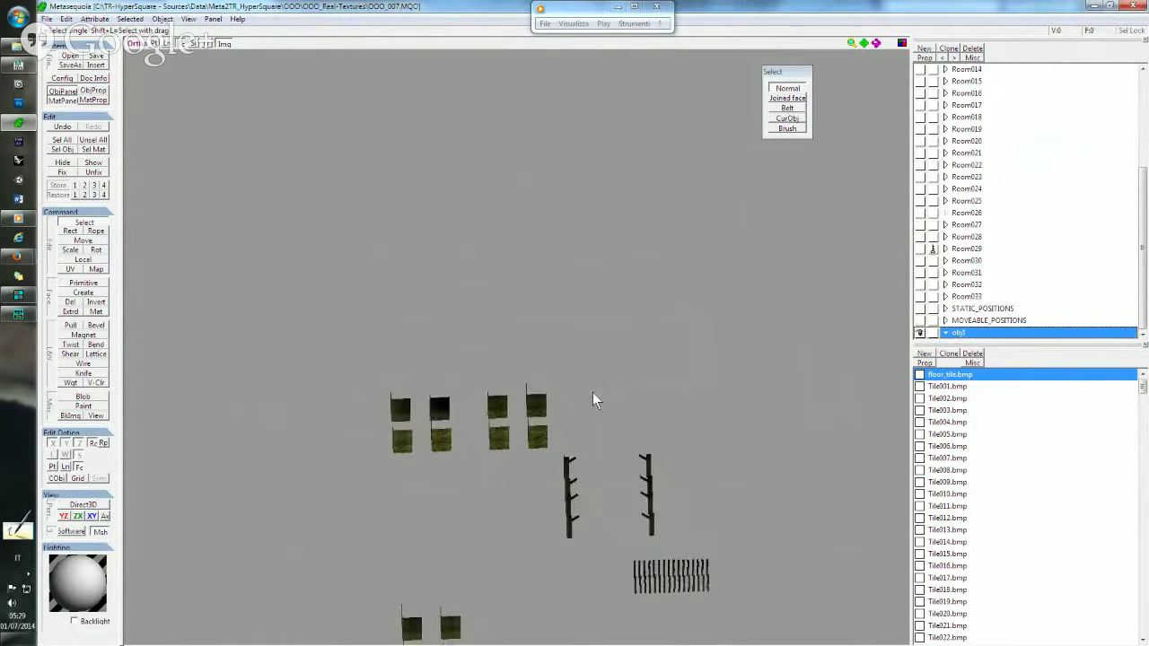
pyautogui.click(919, 237)
pyautogui.click(919, 237)
pyautogui.moveTo(550, 336)
pyautogui.mouseDown(button='right')
pyautogui.moveTo(557, 353)
pyautogui.moveTo(476, 352)
pyautogui.mouseUp(button='right')
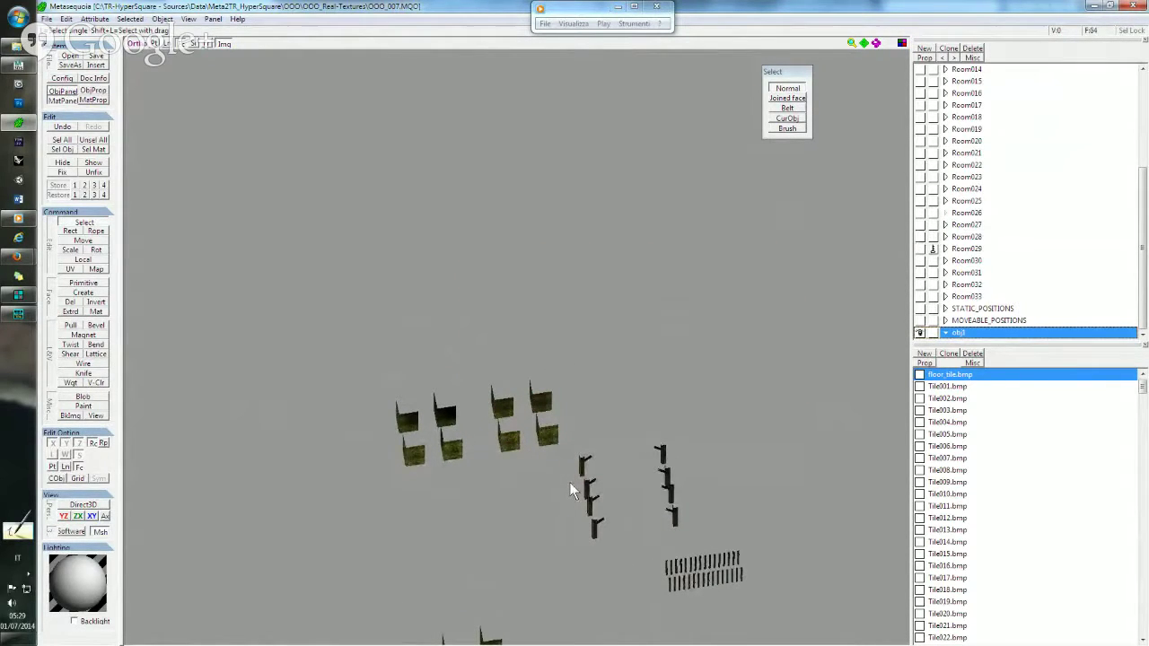
pyautogui.hotkey('ctrl', 'v')
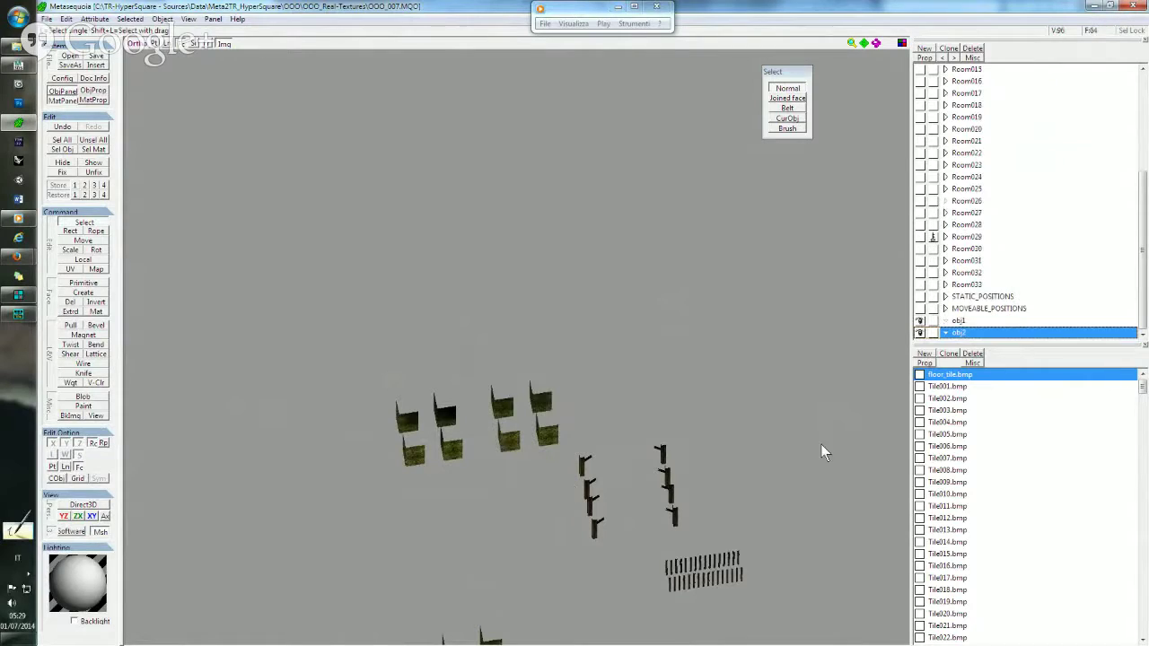
pyautogui.click(920, 321)
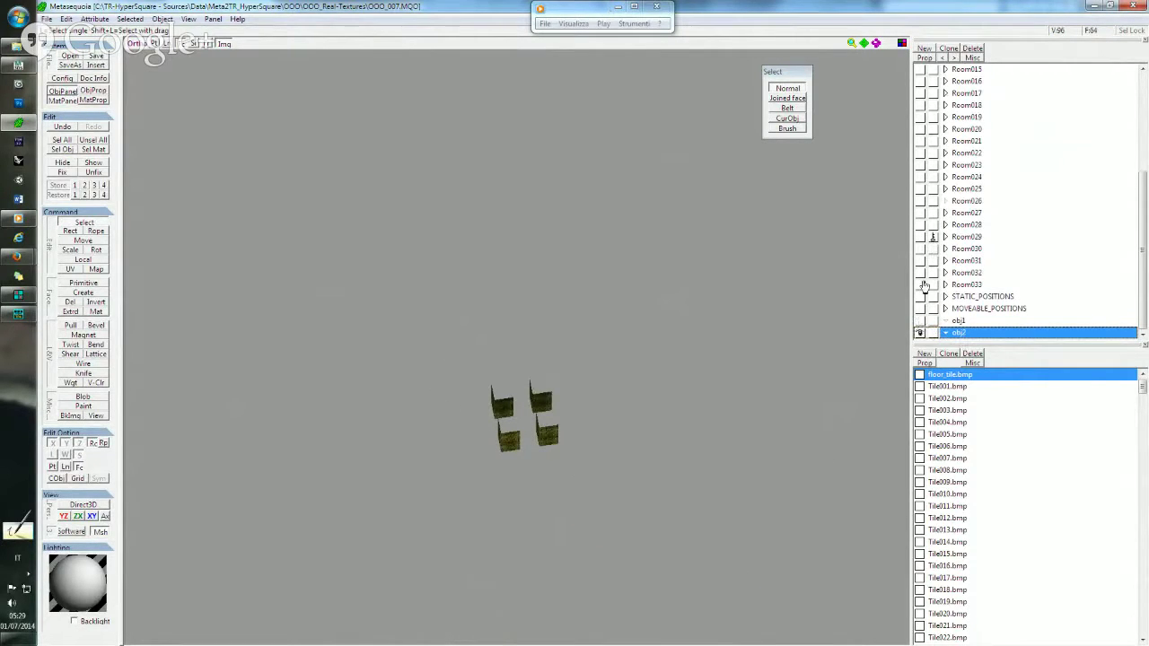
pyautogui.click(919, 225)
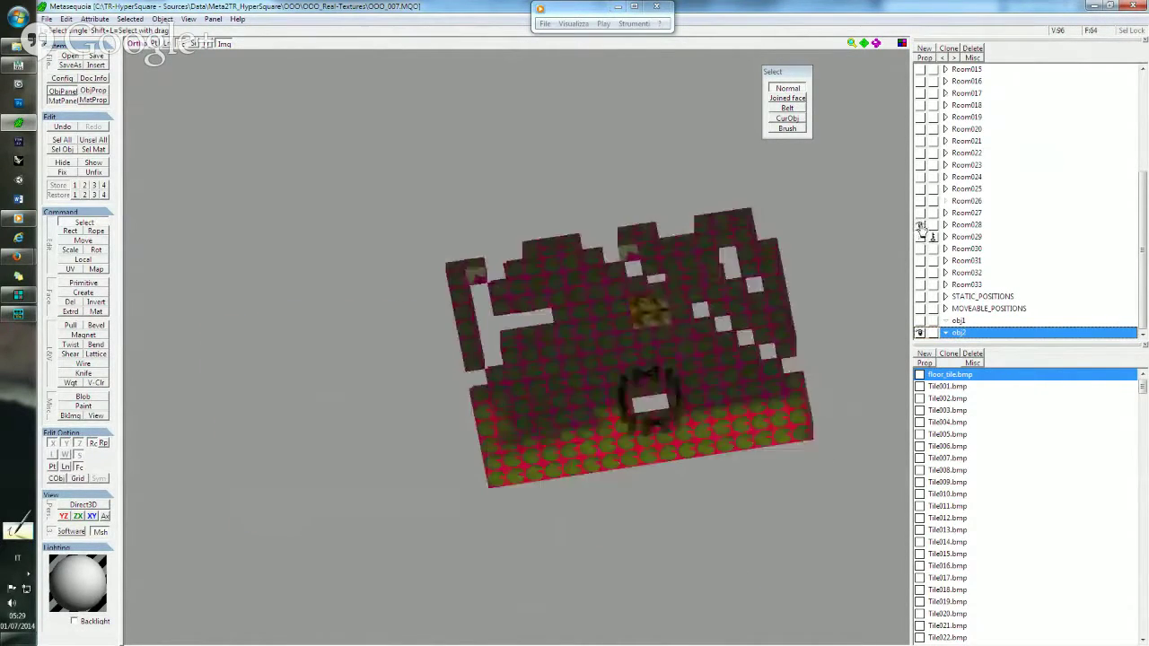
pyautogui.click(967, 224)
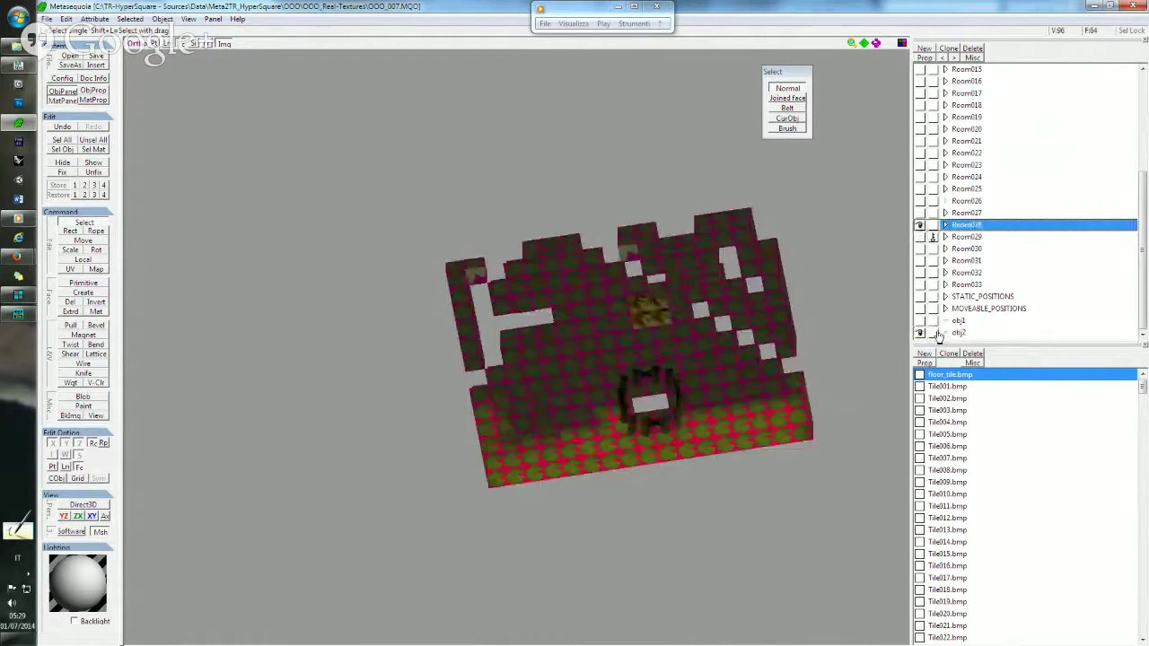
# Overlay wireframe edges on Room028 and orbit around it, undoing a stray edit.
pyautogui.moveTo(611, 445); pyautogui.dragTo(593, 431, button='right')
pyautogui.scroll(2, 575, 429)
pyautogui.scroll(2, 557, 426)
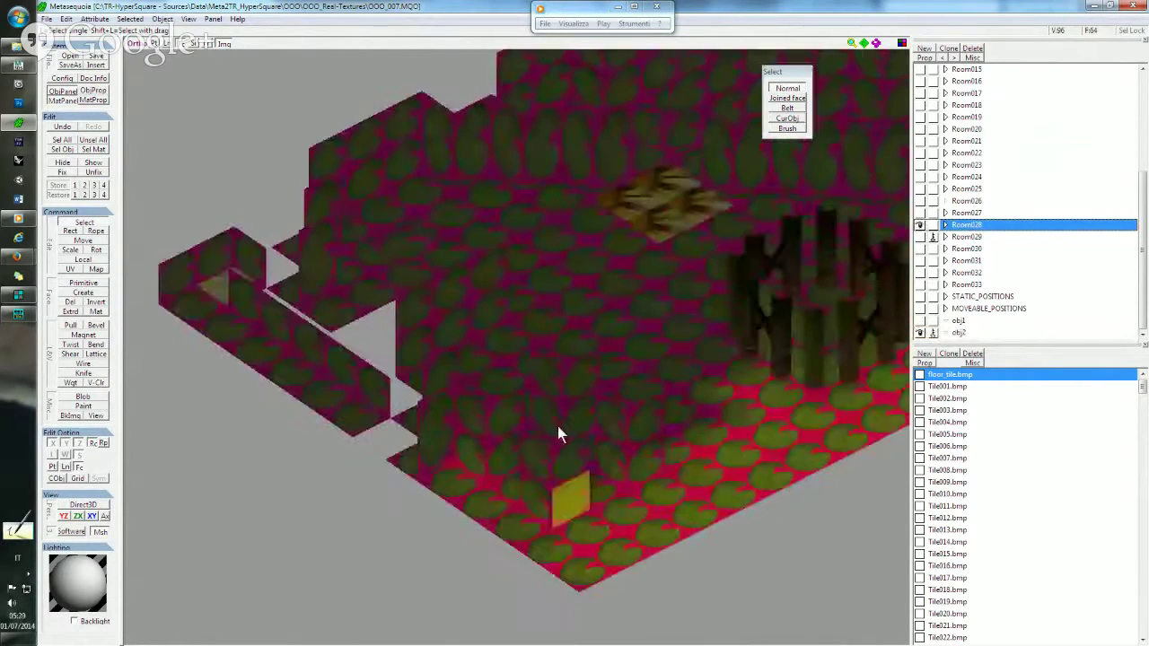
pyautogui.scroll(2, 551, 450)
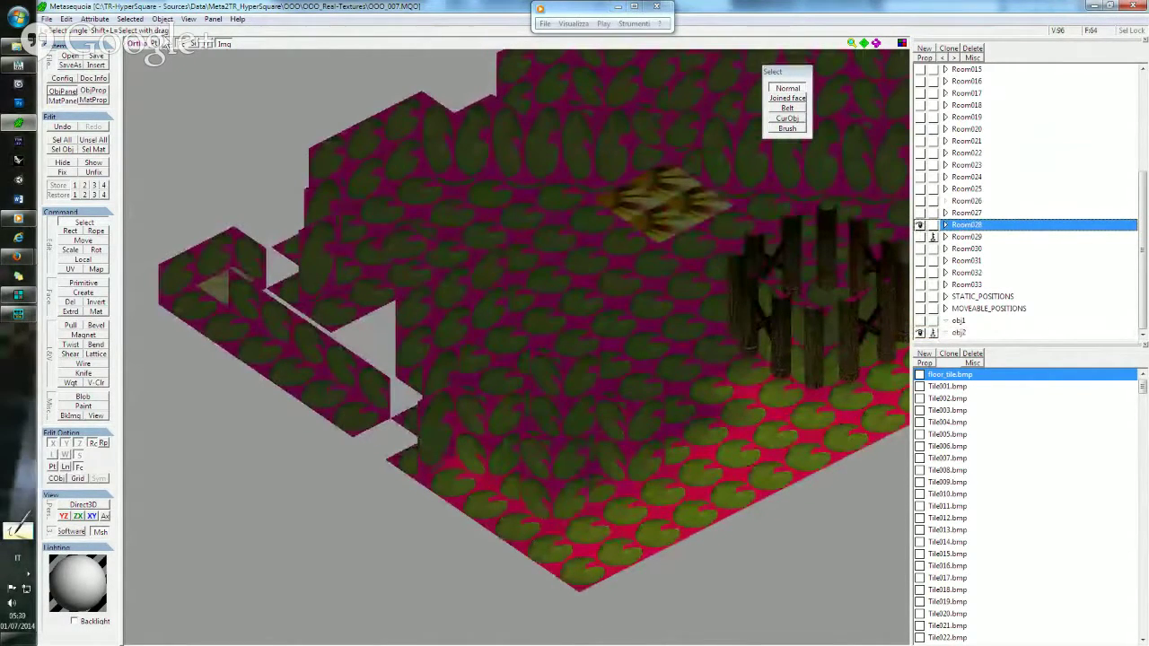
pyautogui.click(168, 43)
pyautogui.moveTo(393, 264)
pyautogui.mouseDown(button='right')
pyautogui.moveTo(453, 308)
pyautogui.moveTo(498, 368)
pyautogui.mouseUp(button='right')
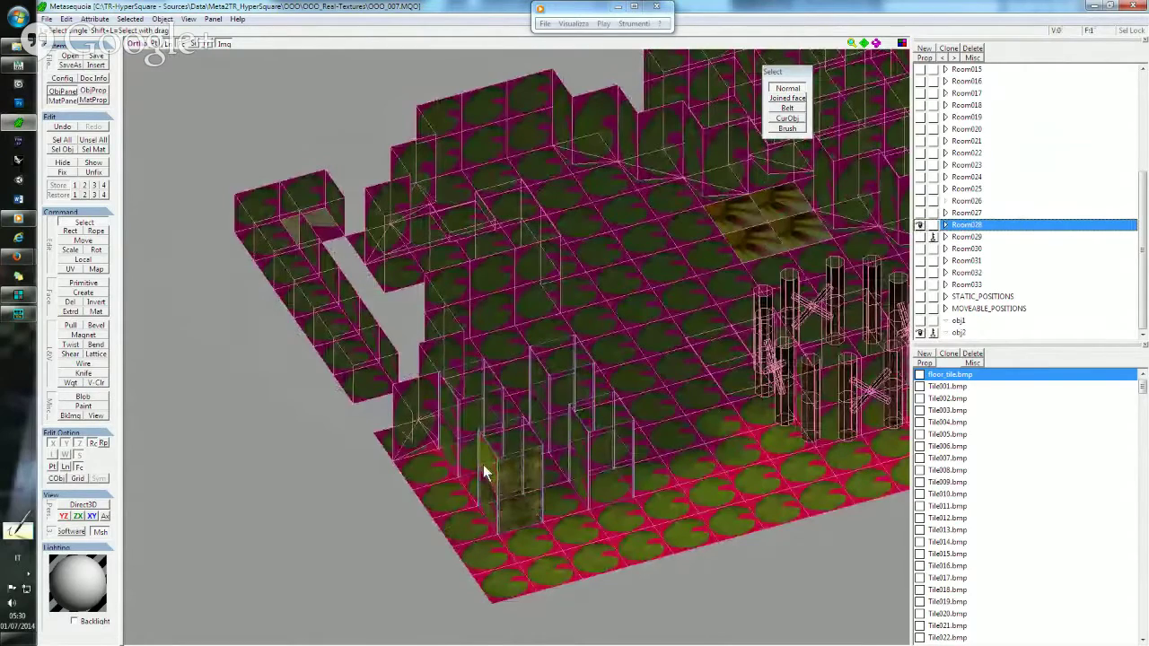
pyautogui.click(603, 462)
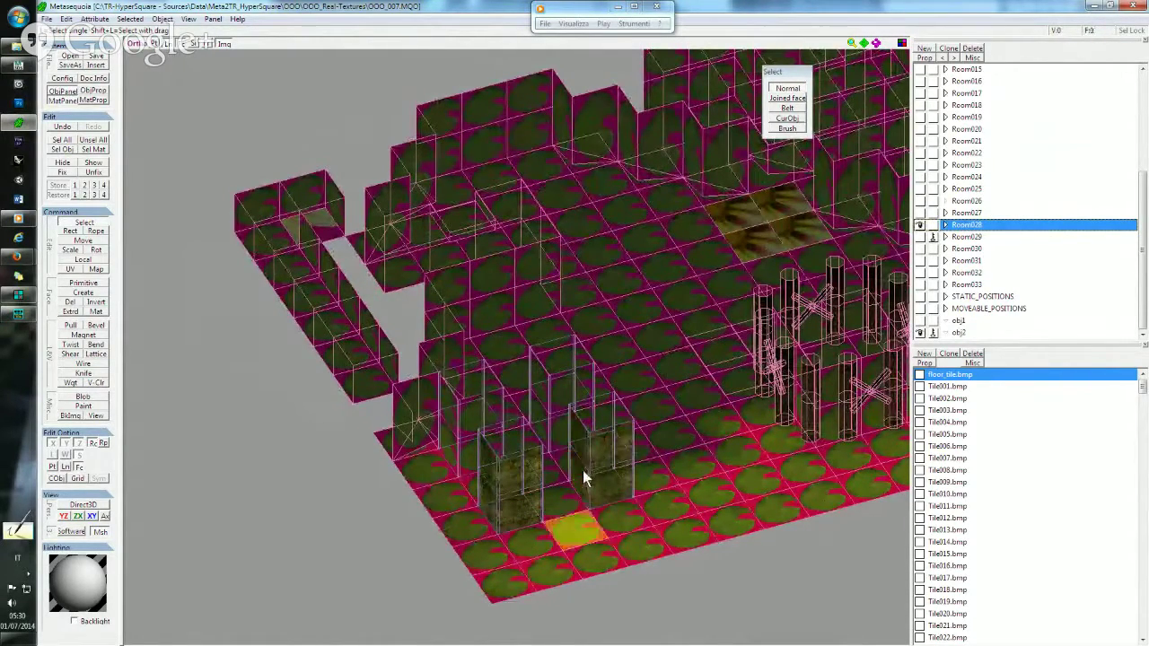
pyautogui.moveTo(585, 474); pyautogui.dragTo(487, 466, button='right')
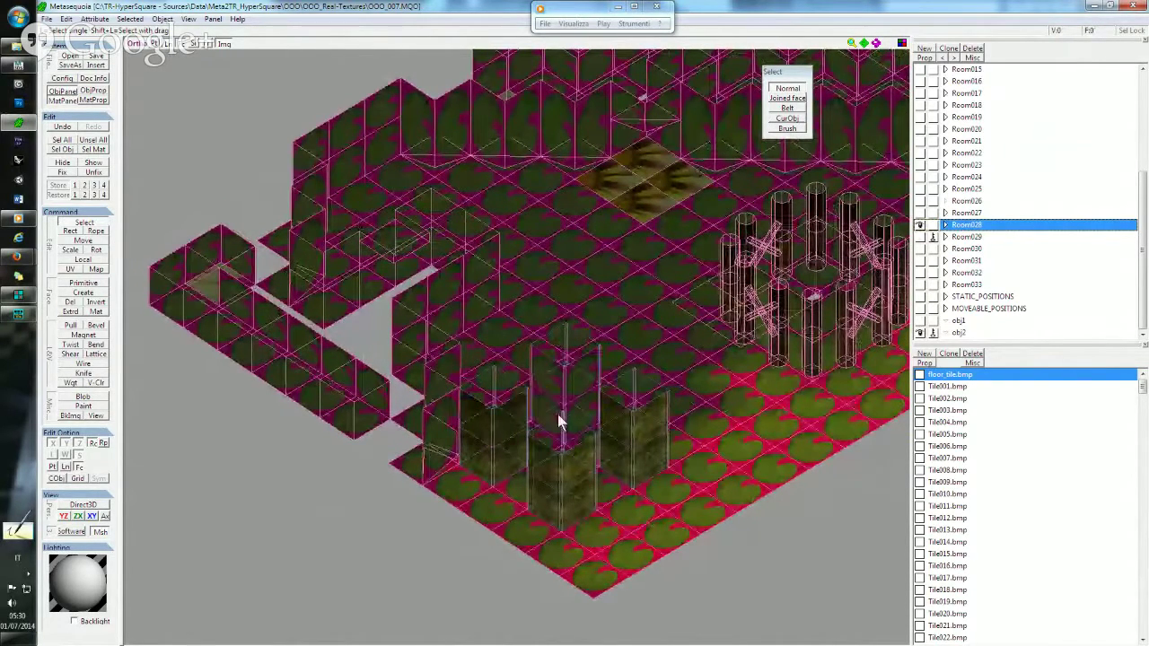
pyautogui.hotkey('ctrl', 'z')
# Try pushing a wall face down, then undo and redo the wall edits while orbiting.
pyautogui.moveTo(682, 359)
pyautogui.mouseDown(button='right')
pyautogui.moveTo(643, 415)
pyautogui.moveTo(545, 404)
pyautogui.mouseUp(button='right')
pyautogui.click(562, 402)
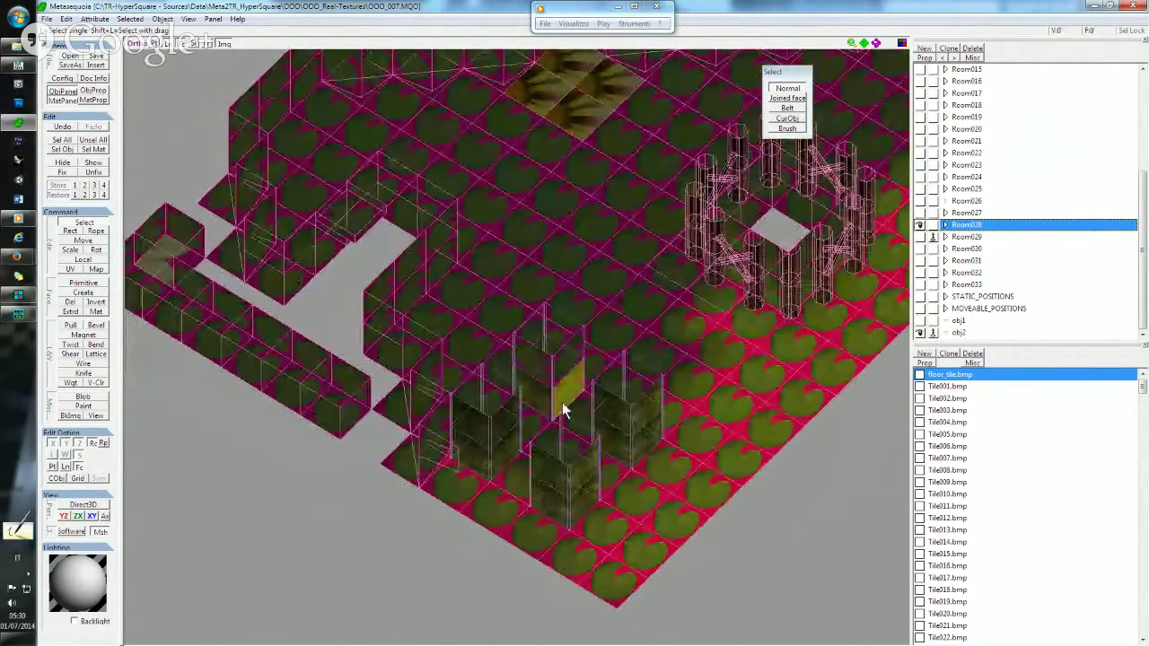
pyautogui.moveTo(565, 406); pyautogui.dragTo(564, 375)
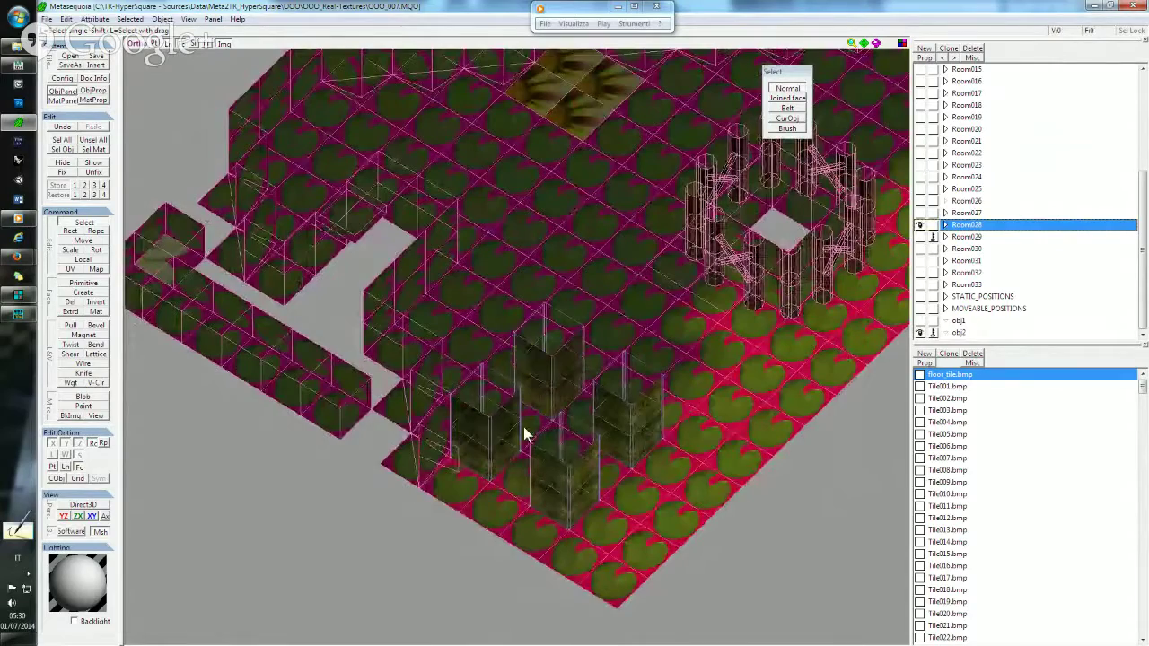
pyautogui.moveTo(547, 376); pyautogui.dragTo(556, 375, button='right')
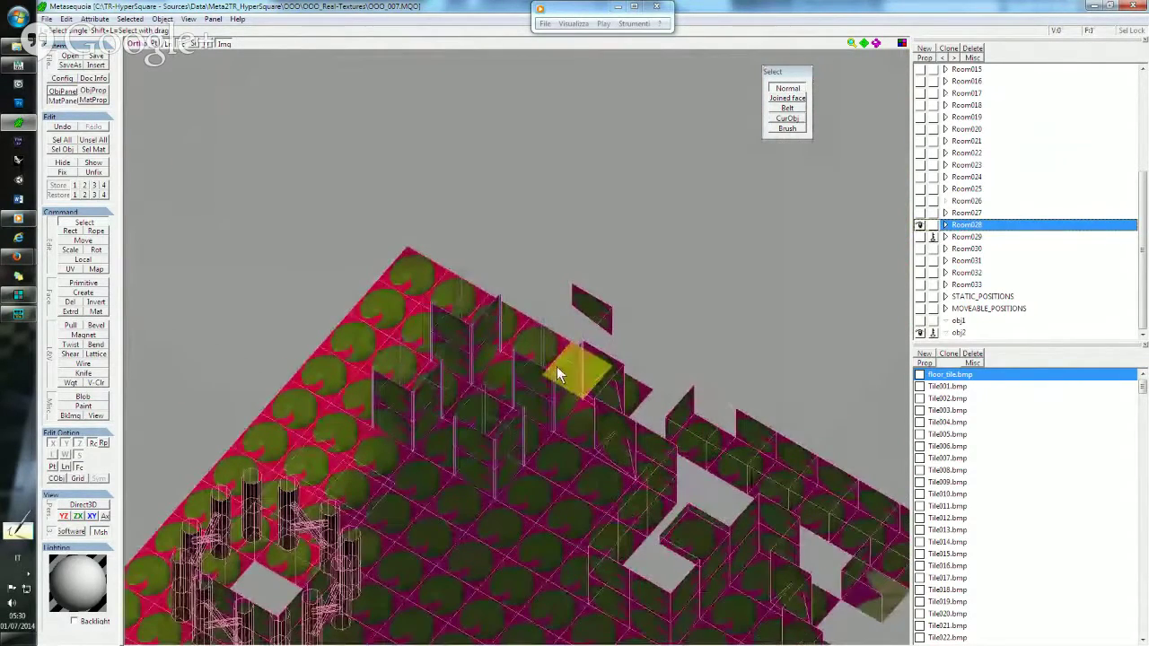
pyautogui.moveTo(556, 375)
pyautogui.mouseDown()
pyautogui.moveTo(554, 410)
pyautogui.moveTo(558, 385)
pyautogui.mouseUp()
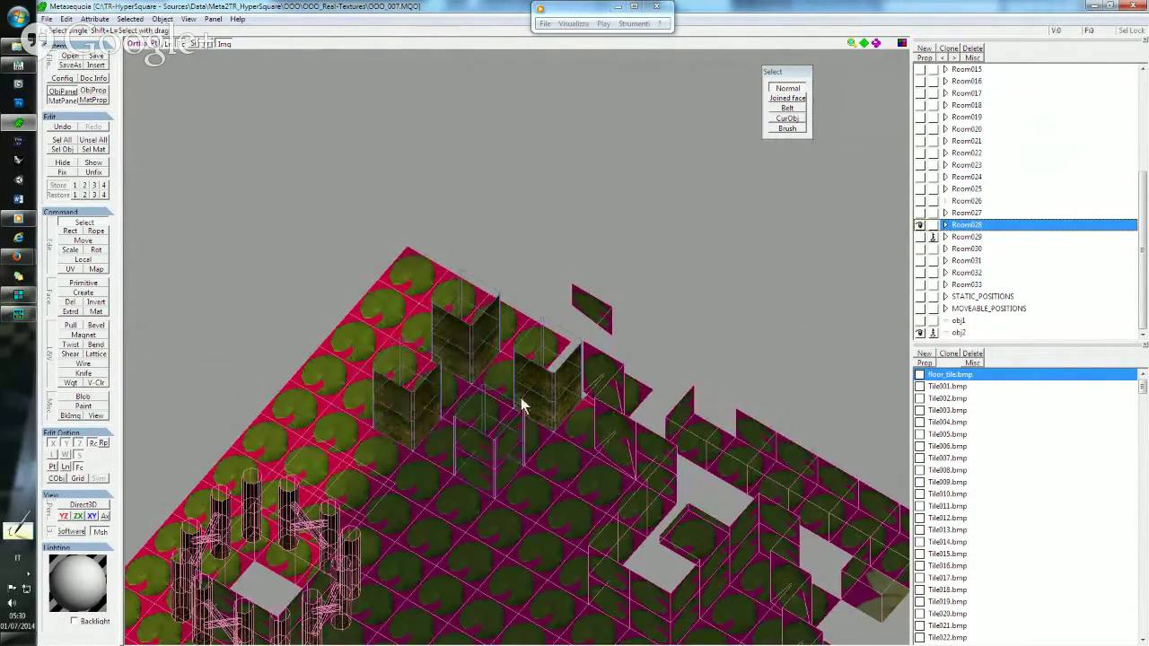
pyautogui.moveTo(521, 403)
pyautogui.mouseDown(button='right')
pyautogui.moveTo(526, 456)
pyautogui.moveTo(502, 423)
pyautogui.moveTo(392, 403)
pyautogui.moveTo(426, 407)
pyautogui.mouseUp(button='right')
pyautogui.hotkey('ctrl', 'z')
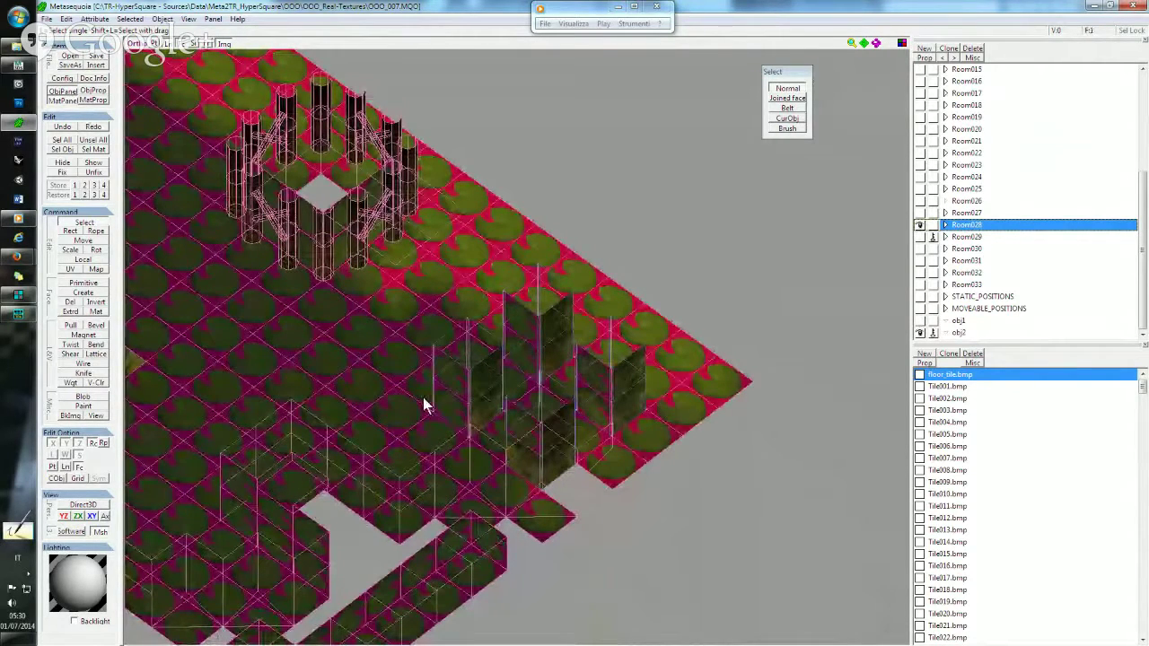
pyautogui.hotkey('ctrl', 'z')
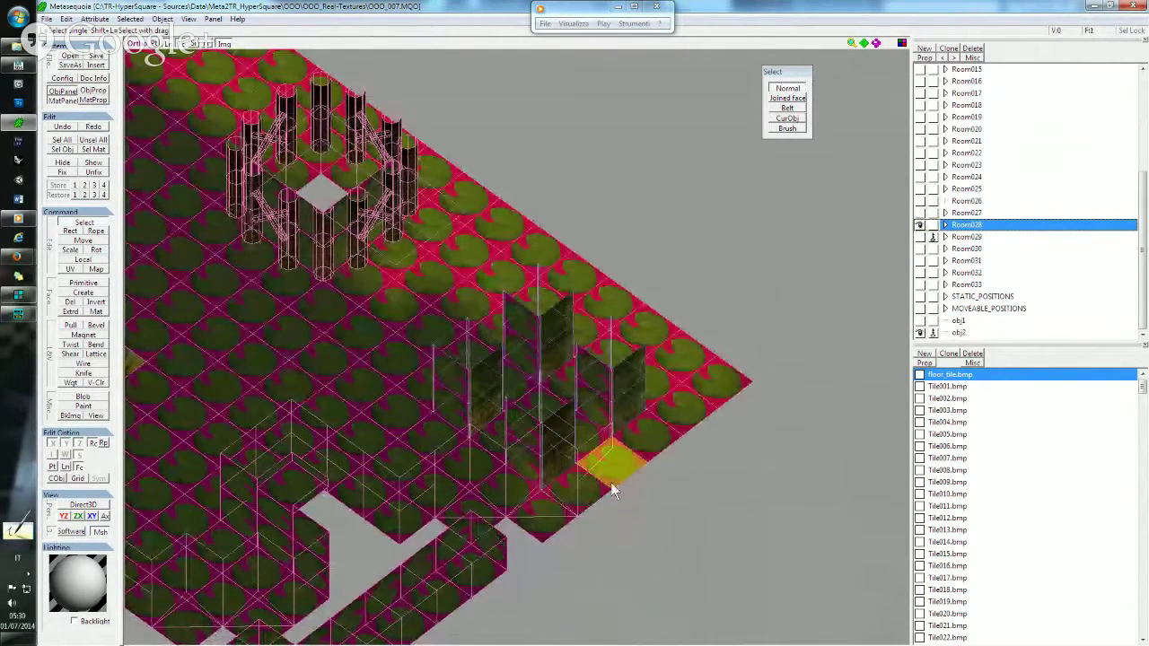
pyautogui.moveTo(500, 466); pyautogui.dragTo(601, 469, button='right')
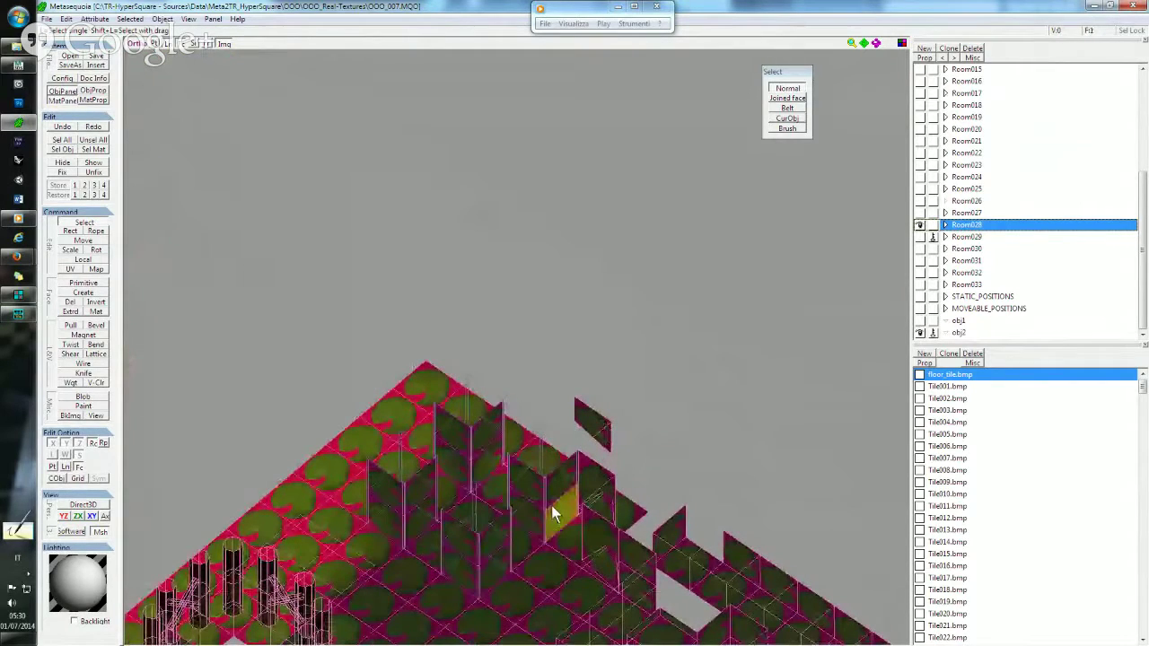
pyautogui.moveTo(553, 513); pyautogui.dragTo(566, 396, button='middle')
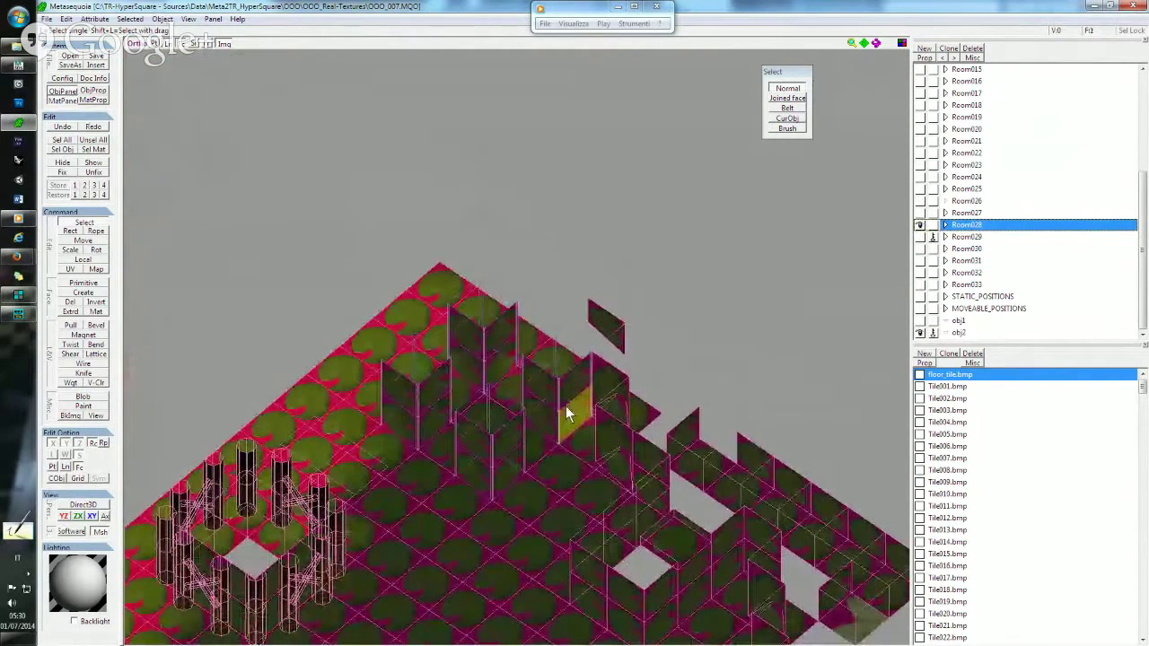
pyautogui.hotkey('ctrl', 'y')
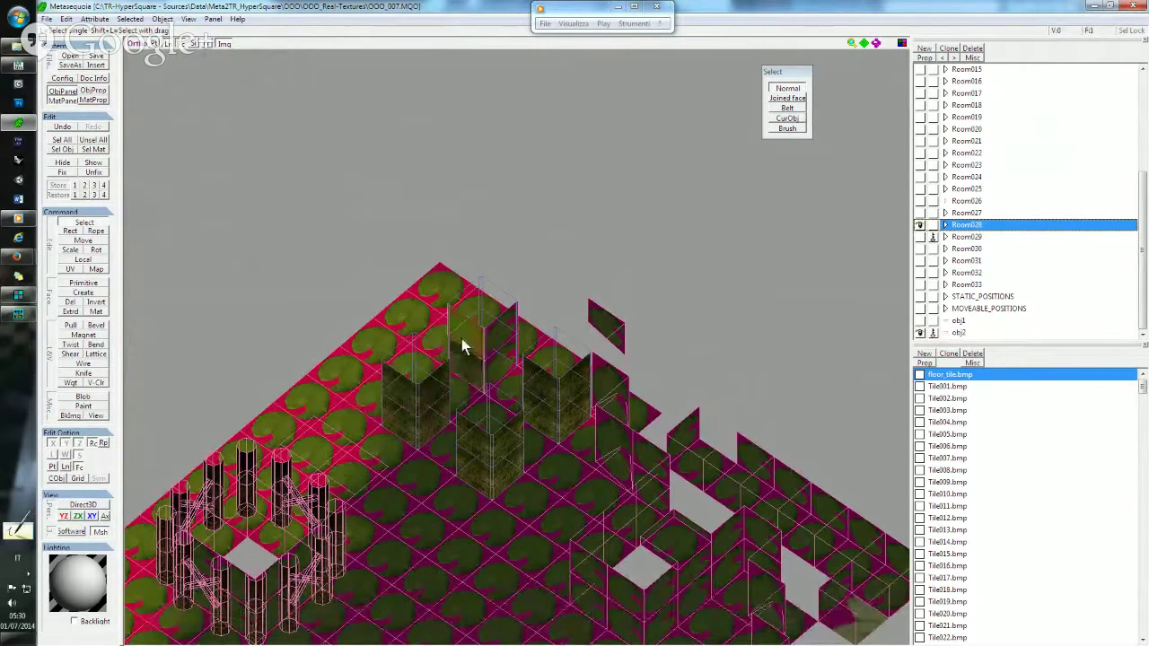
pyautogui.scroll(-3, 491, 364)
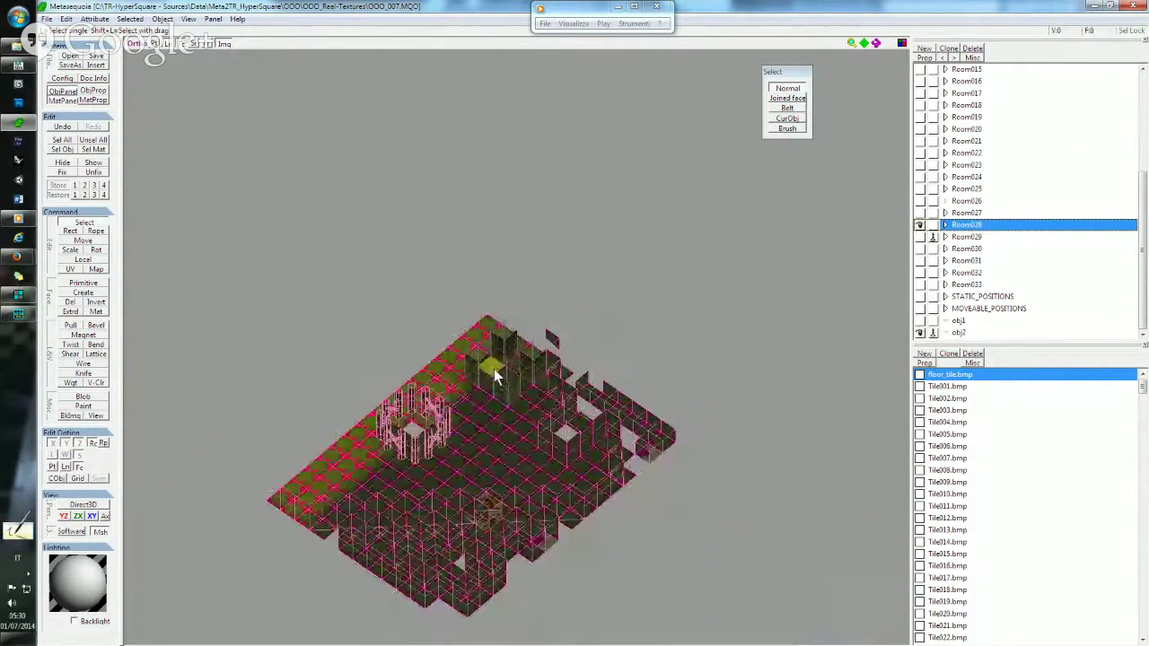
pyautogui.scroll(2, 494, 369)
pyautogui.moveTo(486, 426); pyautogui.dragTo(592, 425, button='right')
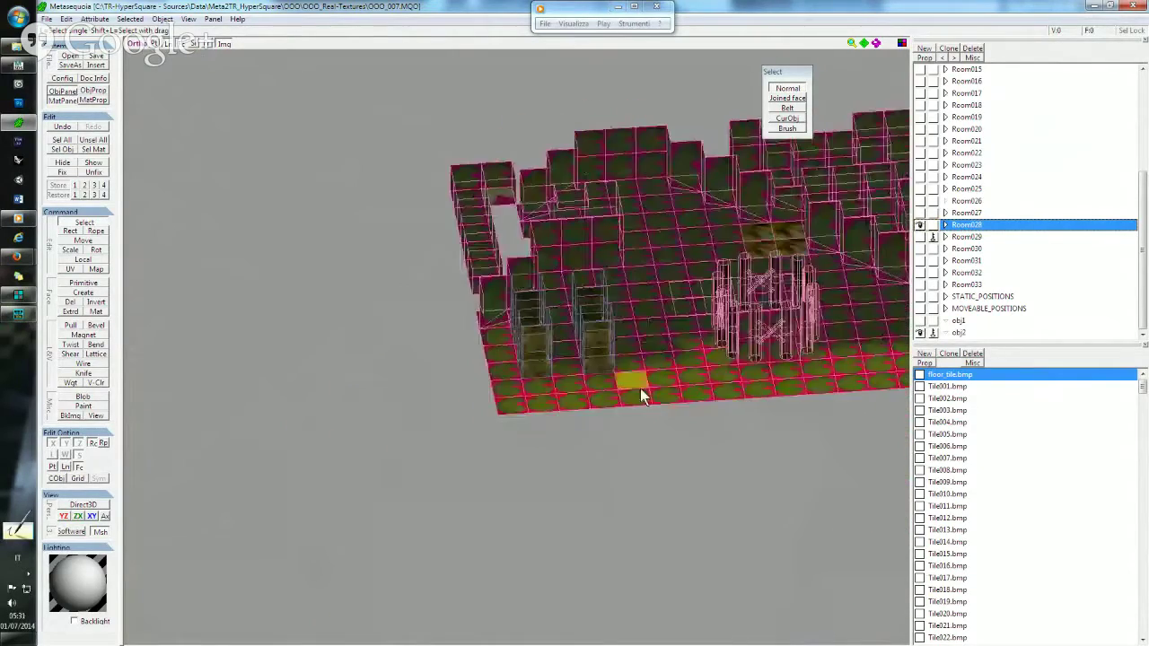
# Turn off wireframe and merge all visible objects into Room028 via Misc > Merge all visible.
pyautogui.click(172, 43)
pyautogui.moveTo(437, 303)
pyautogui.mouseDown(button='right')
pyautogui.moveTo(599, 376)
pyautogui.moveTo(601, 401)
pyautogui.mouseUp(button='right')
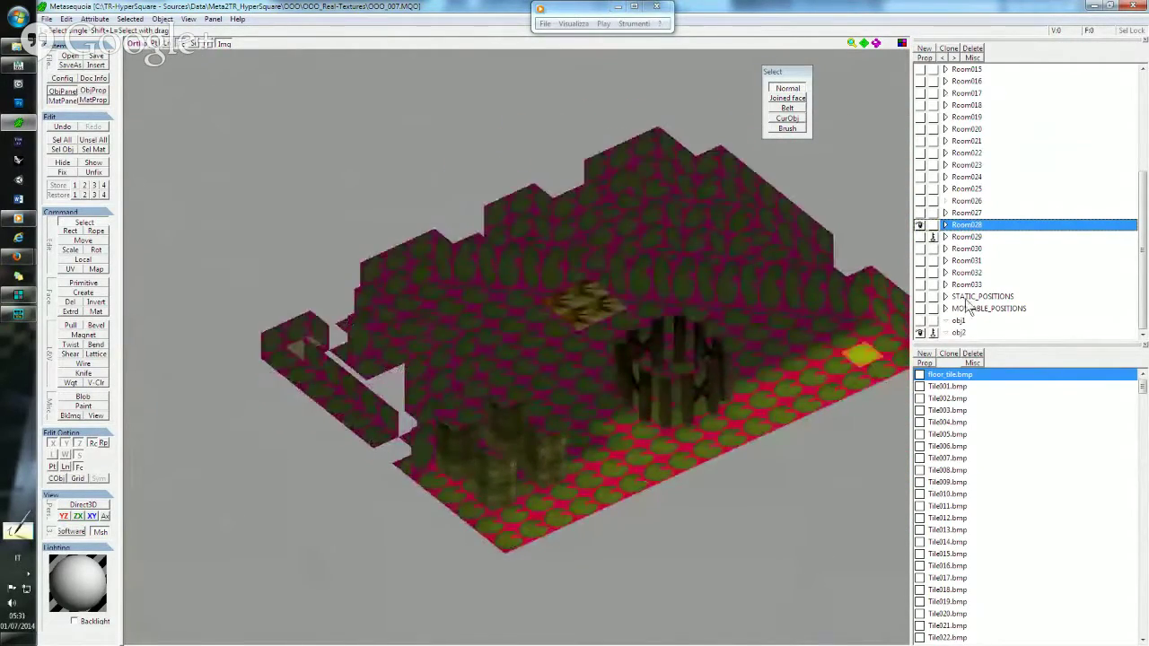
pyautogui.click(972, 58)
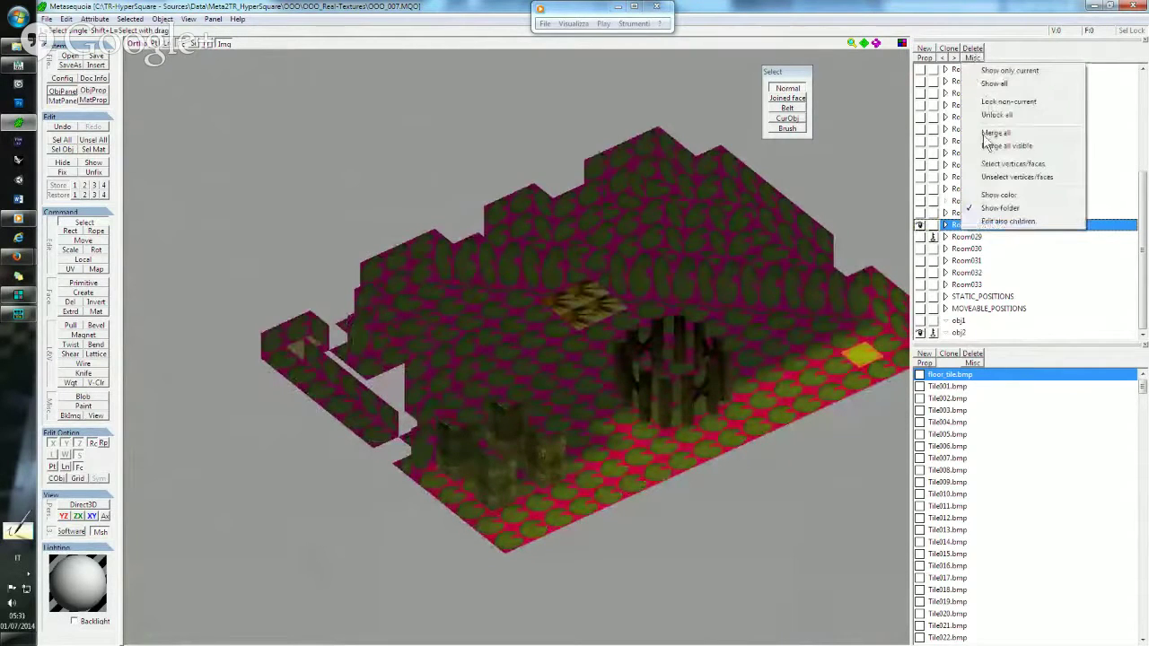
pyautogui.click(992, 145)
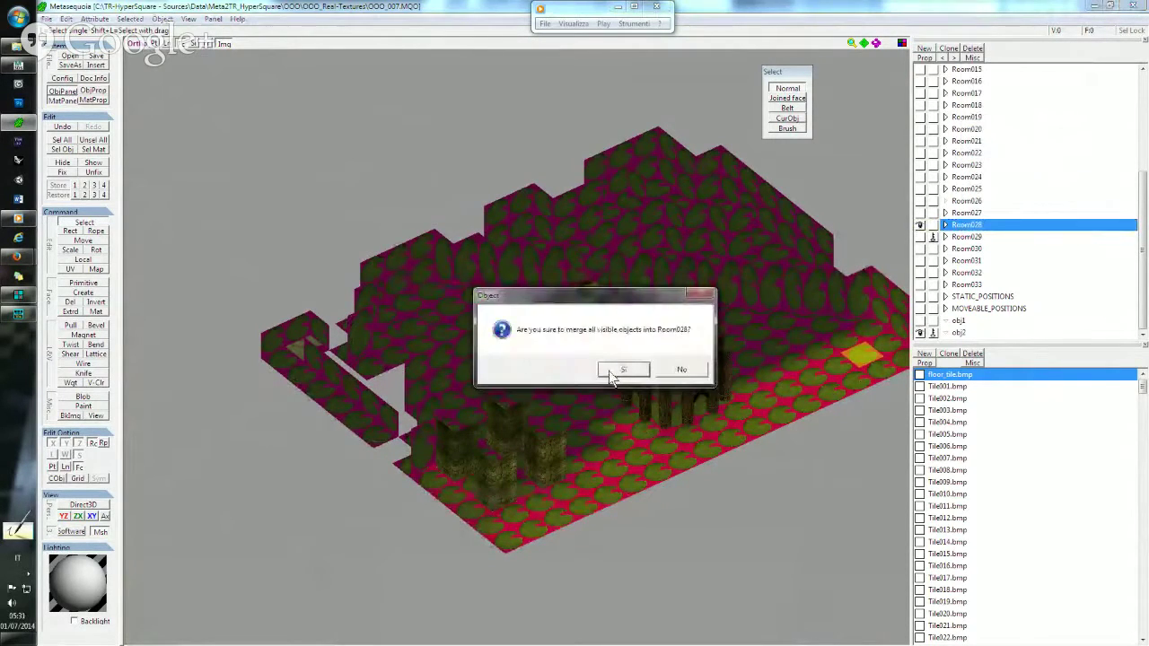
pyautogui.click(616, 368)
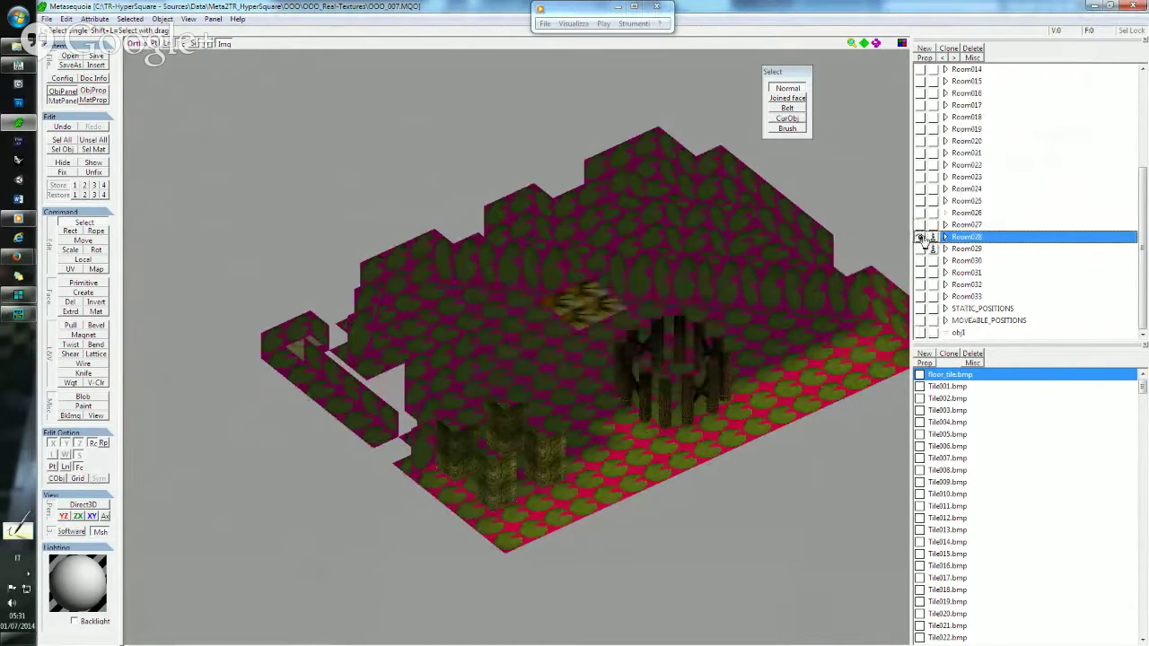
# Hide Room028, show Room029 and make it the current object.
pyautogui.click(920, 236)
pyautogui.click(921, 249)
pyautogui.click(966, 249)
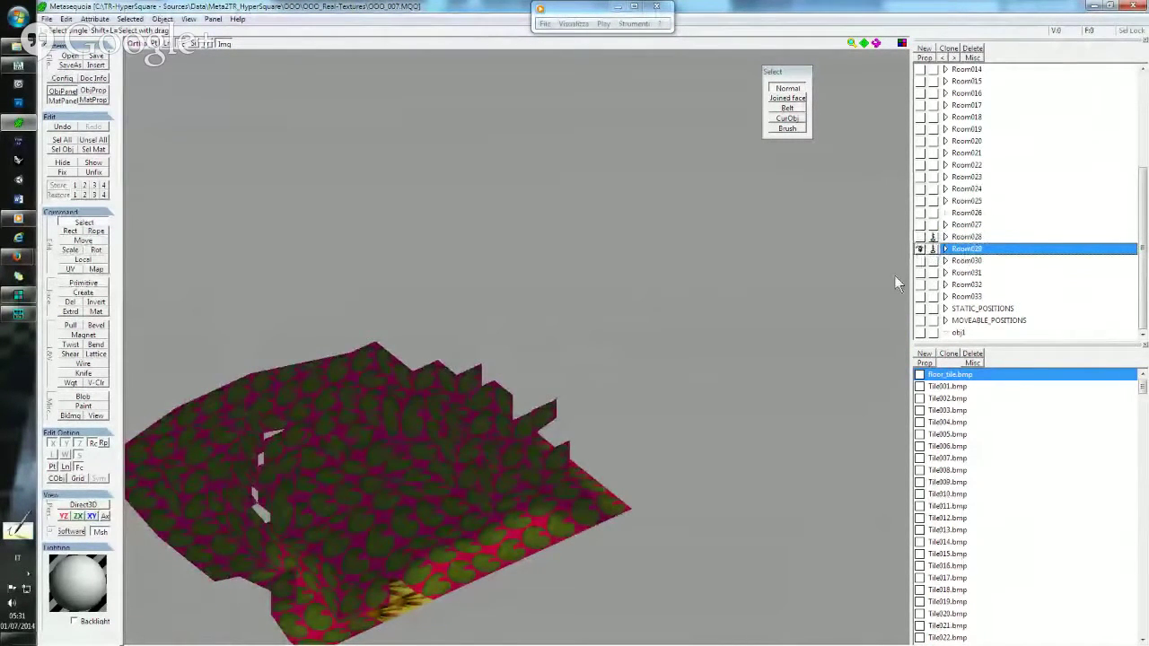
pyautogui.moveTo(894, 275); pyautogui.dragTo(679, 399, button='right')
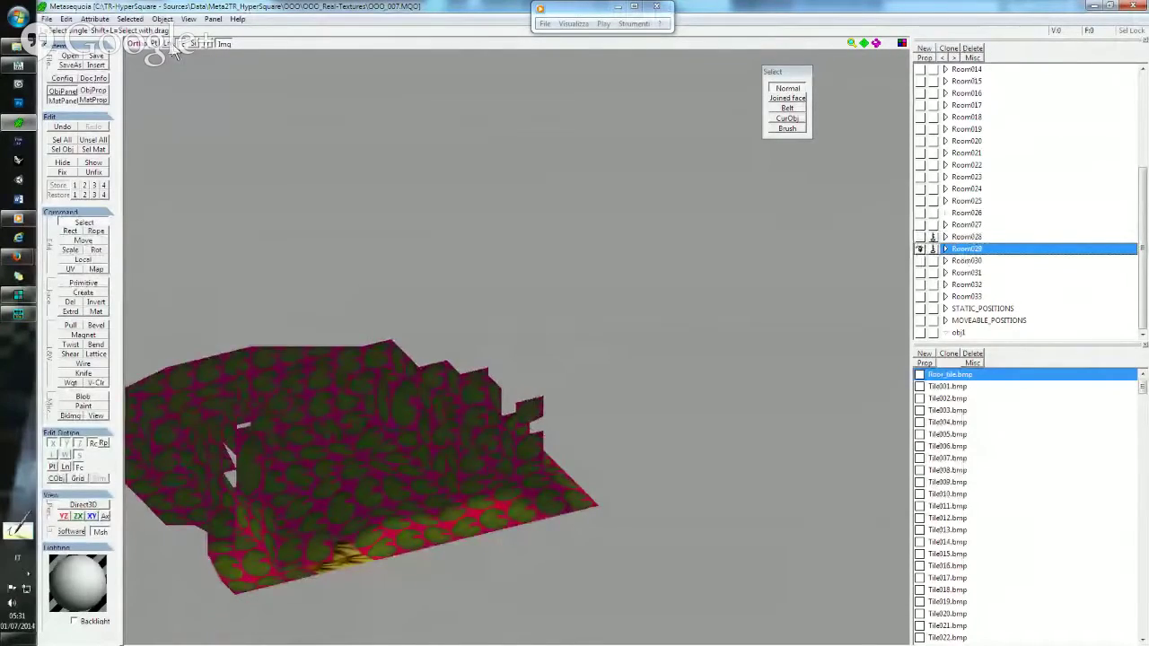
pyautogui.moveTo(490, 398)
pyautogui.mouseDown(button='right')
pyautogui.moveTo(514, 391)
pyautogui.moveTo(457, 428)
pyautogui.moveTo(744, 386)
pyautogui.mouseUp(button='right')
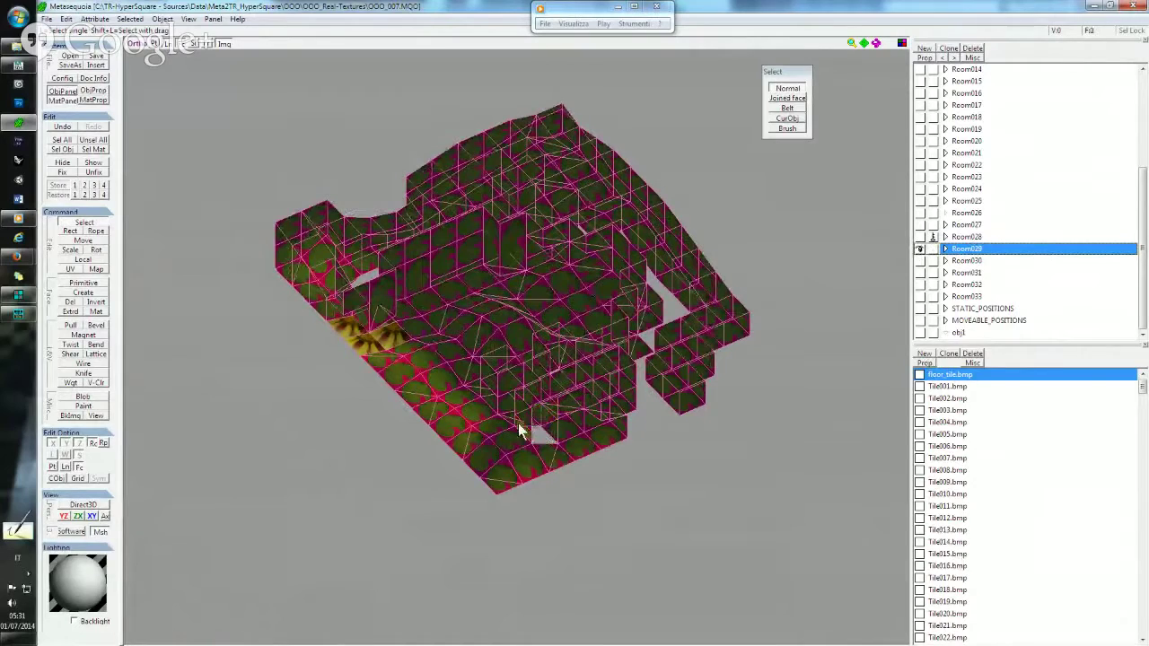
pyautogui.moveTo(487, 395); pyautogui.dragTo(508, 360, button='right')
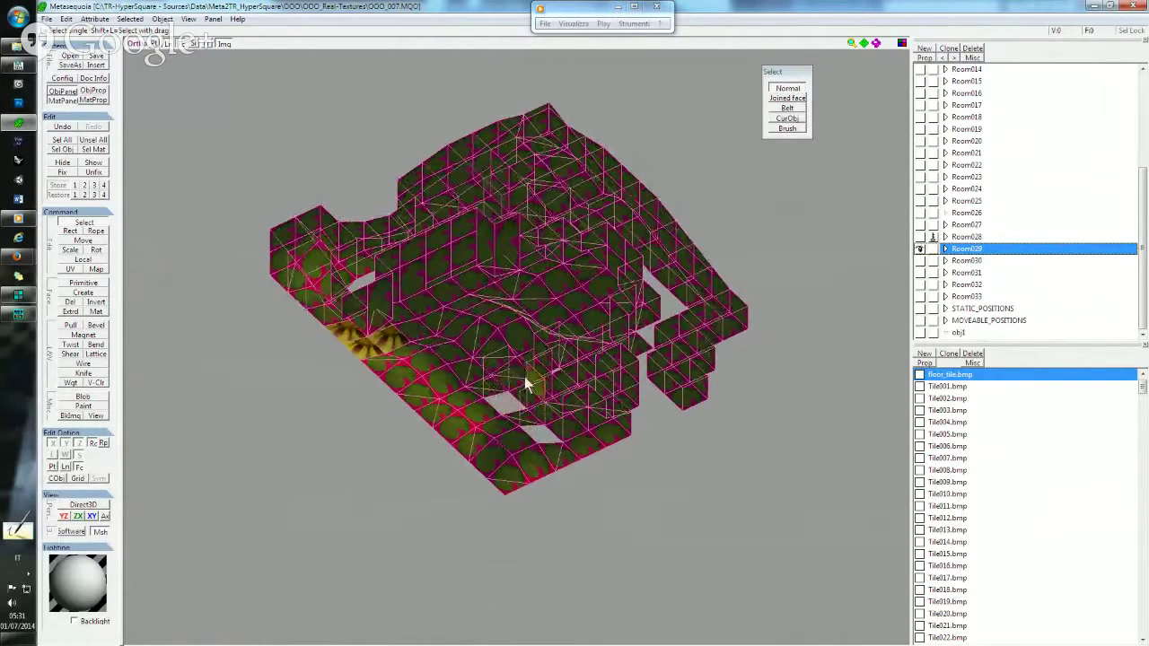
pyautogui.moveTo(610, 397); pyautogui.dragTo(614, 392, button='right')
pyautogui.scroll(2, 574, 380)
pyautogui.scroll(2, 569, 372)
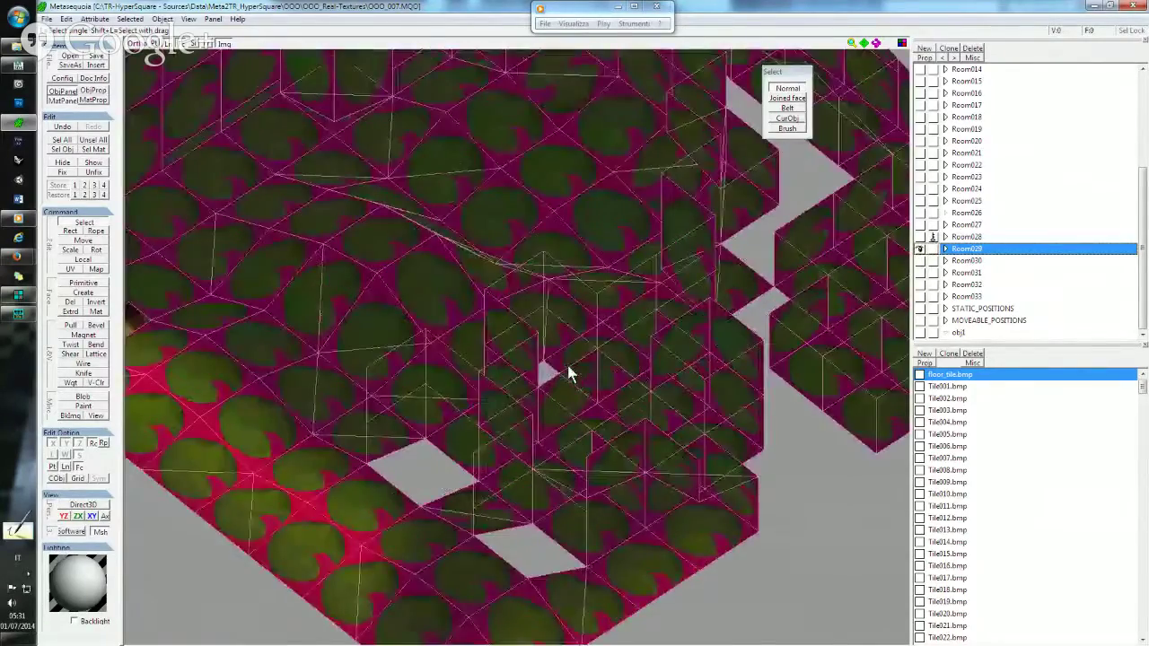
pyautogui.scroll(2, 575, 384)
pyautogui.scroll(2, 538, 385)
pyautogui.moveTo(538, 390)
pyautogui.mouseDown(button='right')
pyautogui.moveTo(513, 410)
pyautogui.moveTo(573, 386)
pyautogui.moveTo(526, 359)
pyautogui.moveTo(530, 315)
pyautogui.moveTo(555, 349)
pyautogui.moveTo(445, 353)
pyautogui.moveTo(474, 340)
pyautogui.moveTo(503, 290)
pyautogui.moveTo(571, 348)
pyautogui.moveTo(560, 411)
pyautogui.moveTo(564, 375)
pyautogui.moveTo(592, 369)
pyautogui.moveTo(601, 386)
pyautogui.moveTo(772, 427)
pyautogui.moveTo(769, 388)
pyautogui.moveTo(637, 260)
pyautogui.moveTo(620, 375)
pyautogui.moveTo(619, 352)
pyautogui.mouseUp(button='right')
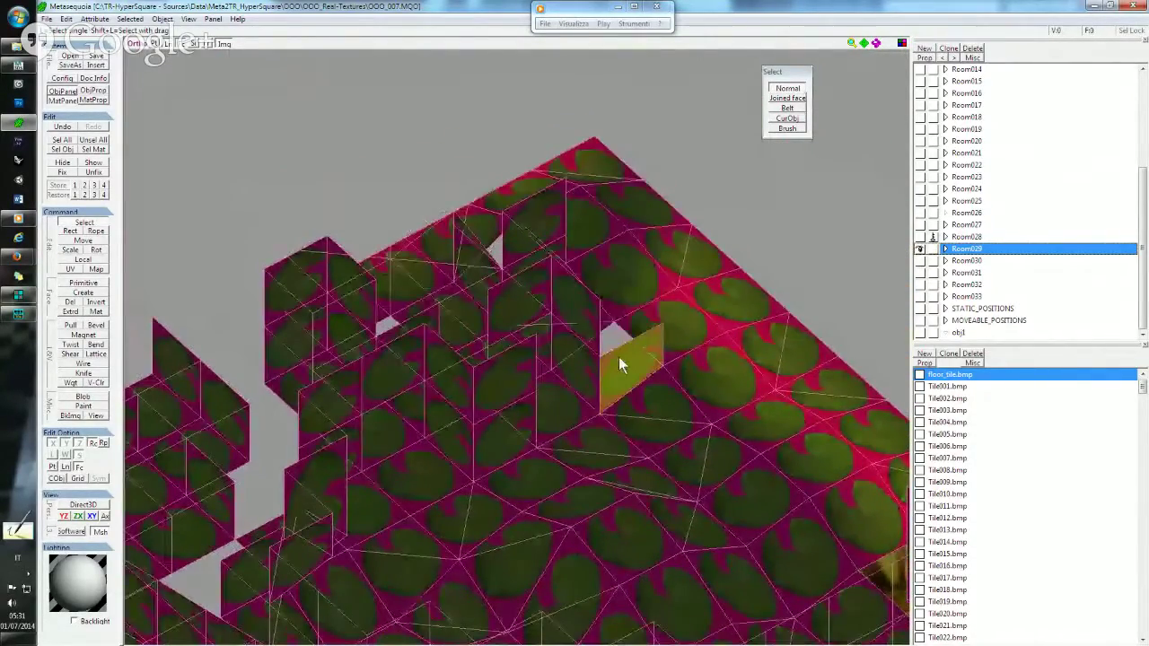
pyautogui.click(619, 359)
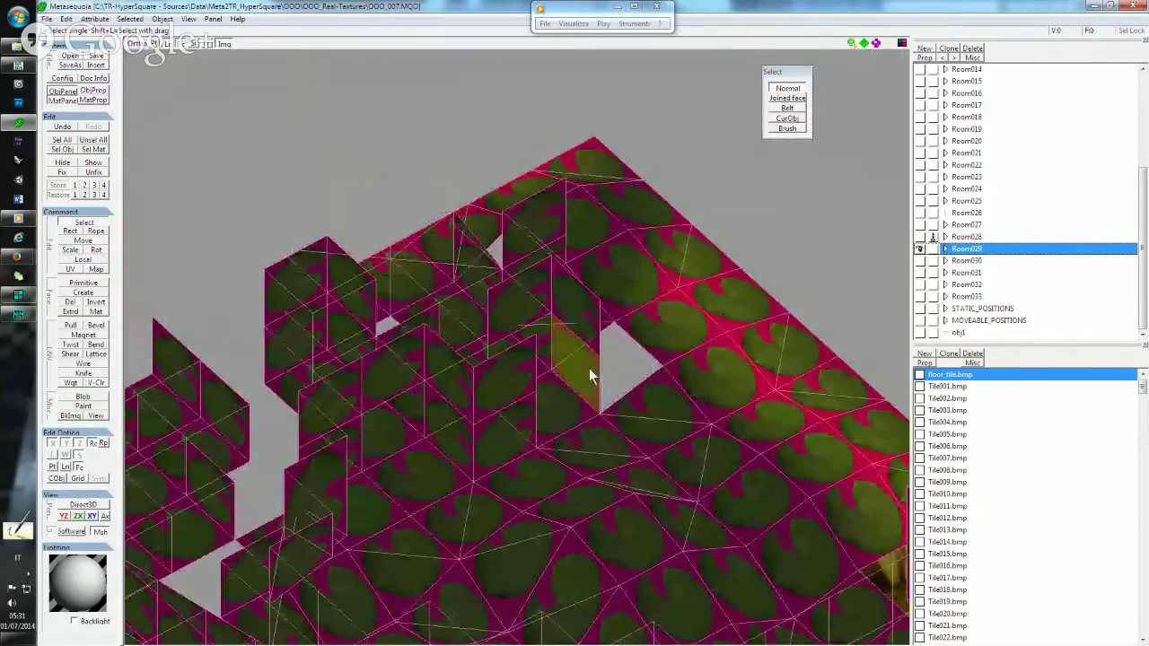
pyautogui.click(555, 254)
pyautogui.moveTo(555, 254); pyautogui.dragTo(548, 232, button='right')
pyautogui.moveTo(479, 272)
pyautogui.mouseDown(button='right')
pyautogui.moveTo(480, 291)
pyautogui.moveTo(501, 292)
pyautogui.moveTo(579, 271)
pyautogui.moveTo(432, 401)
pyautogui.mouseUp(button='right')
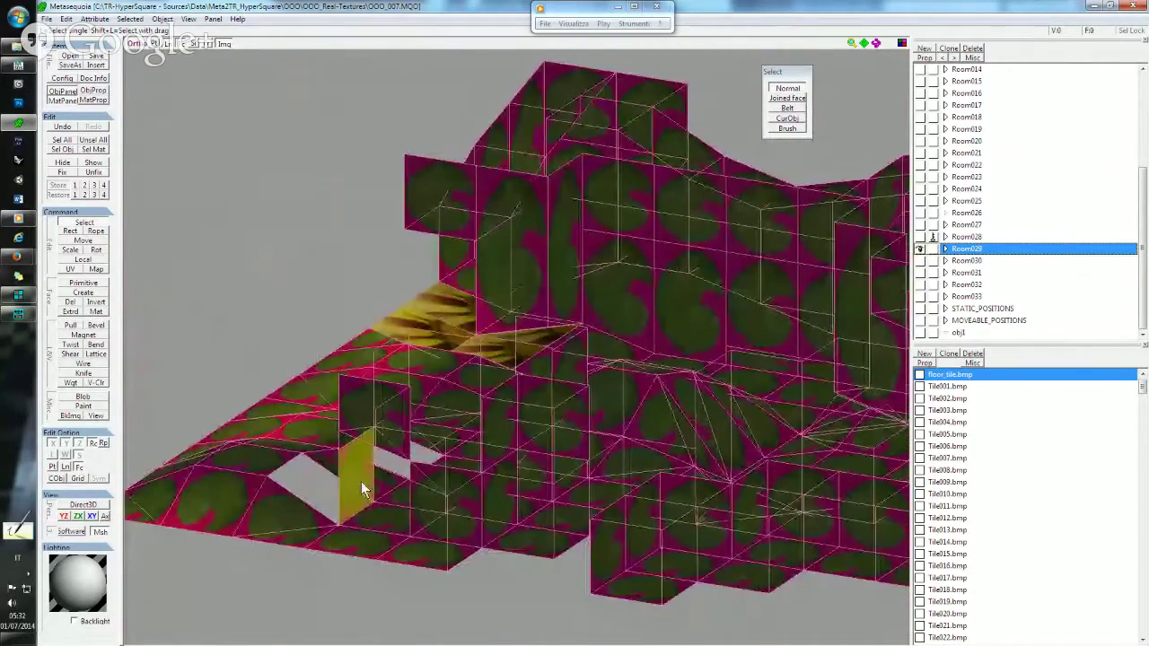
pyautogui.moveTo(361, 482)
pyautogui.mouseDown(button='right')
pyautogui.moveTo(384, 436)
pyautogui.moveTo(375, 370)
pyautogui.moveTo(492, 397)
pyautogui.mouseUp(button='right')
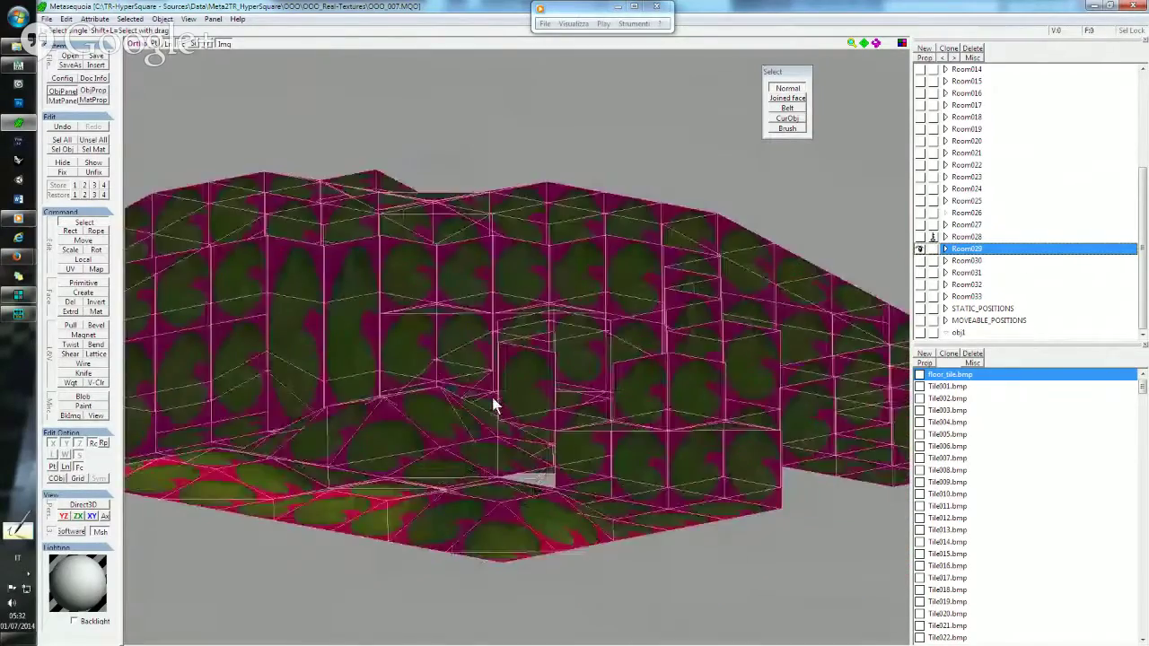
pyautogui.scroll(3, 499, 425)
pyautogui.scroll(3, 500, 438)
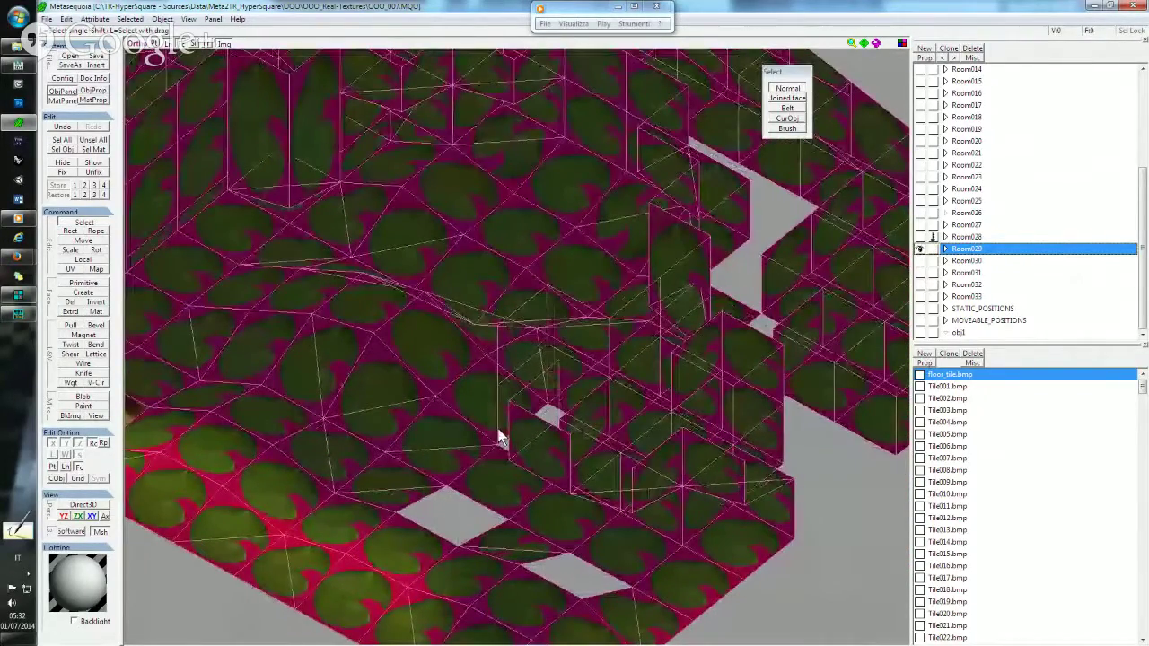
pyautogui.moveTo(500, 439); pyautogui.dragTo(530, 429, button='right')
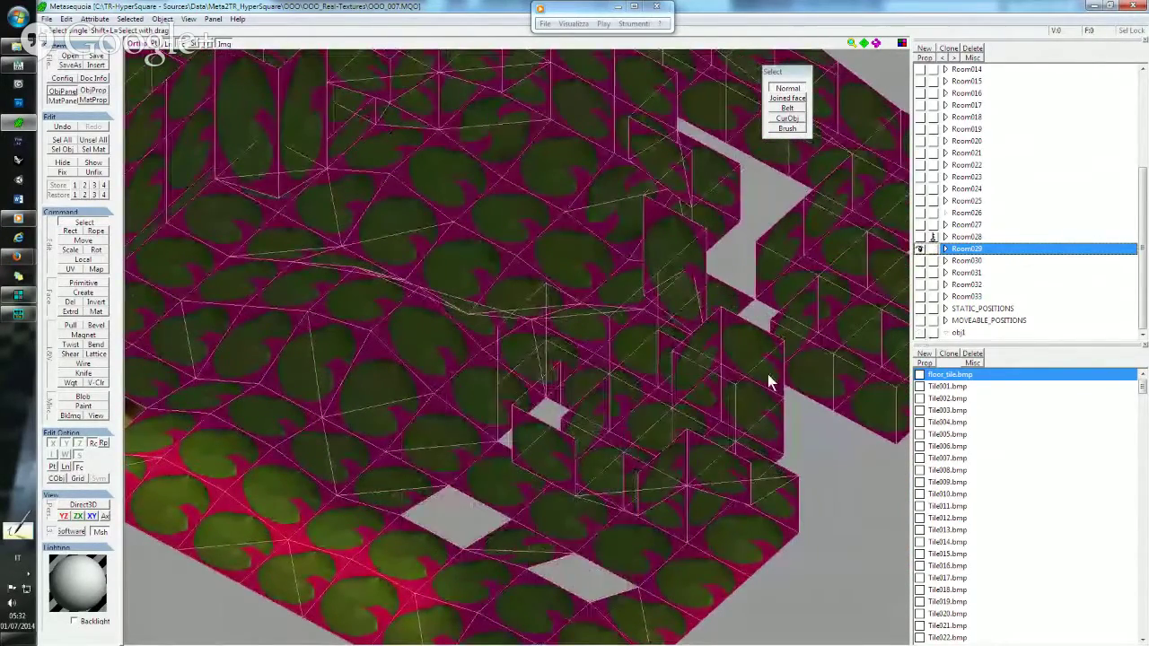
pyautogui.moveTo(768, 382)
pyautogui.mouseDown(button='right')
pyautogui.moveTo(714, 390)
pyautogui.moveTo(716, 372)
pyautogui.mouseUp(button='right')
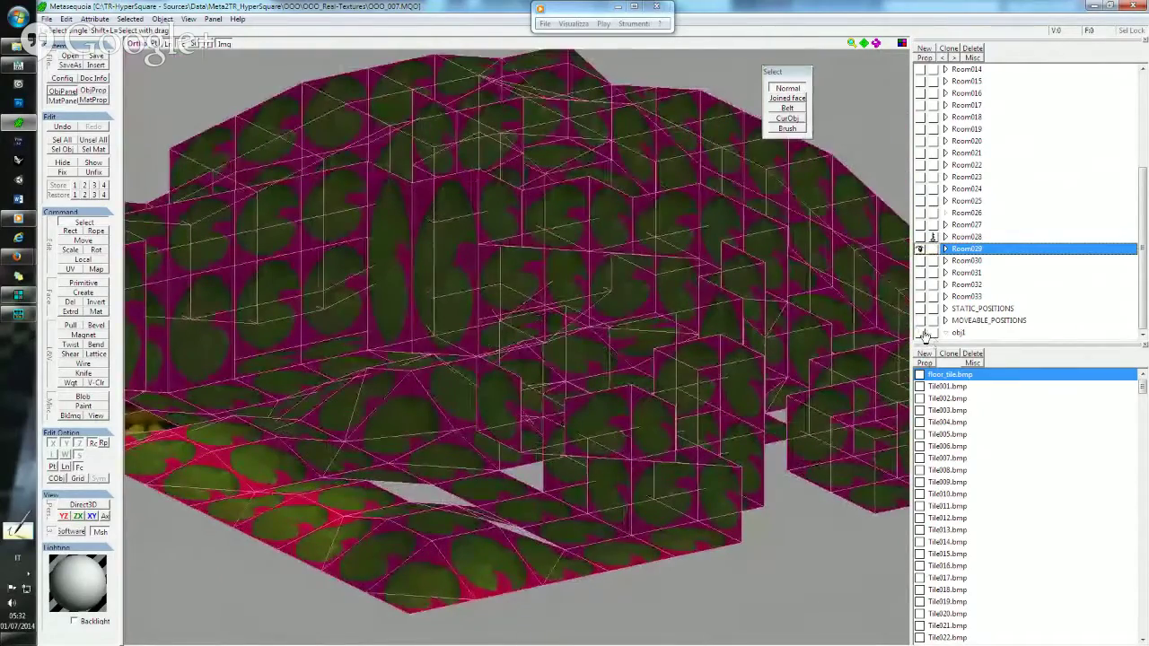
pyautogui.moveTo(878, 352); pyautogui.dragTo(652, 432, button='right')
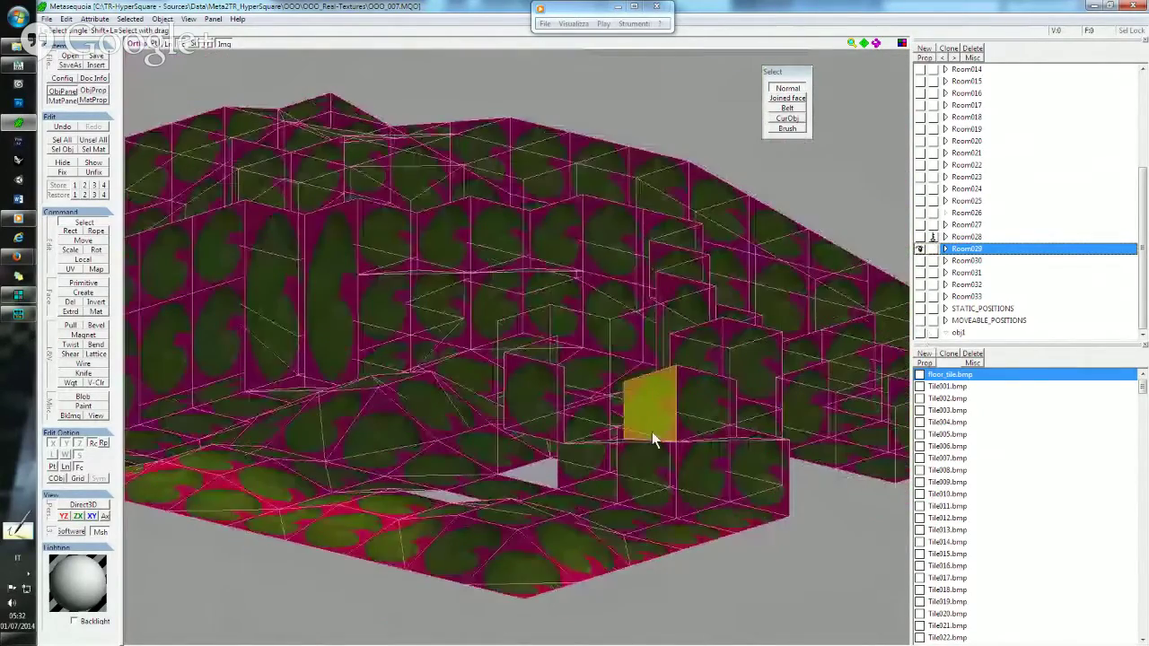
pyautogui.click(682, 499)
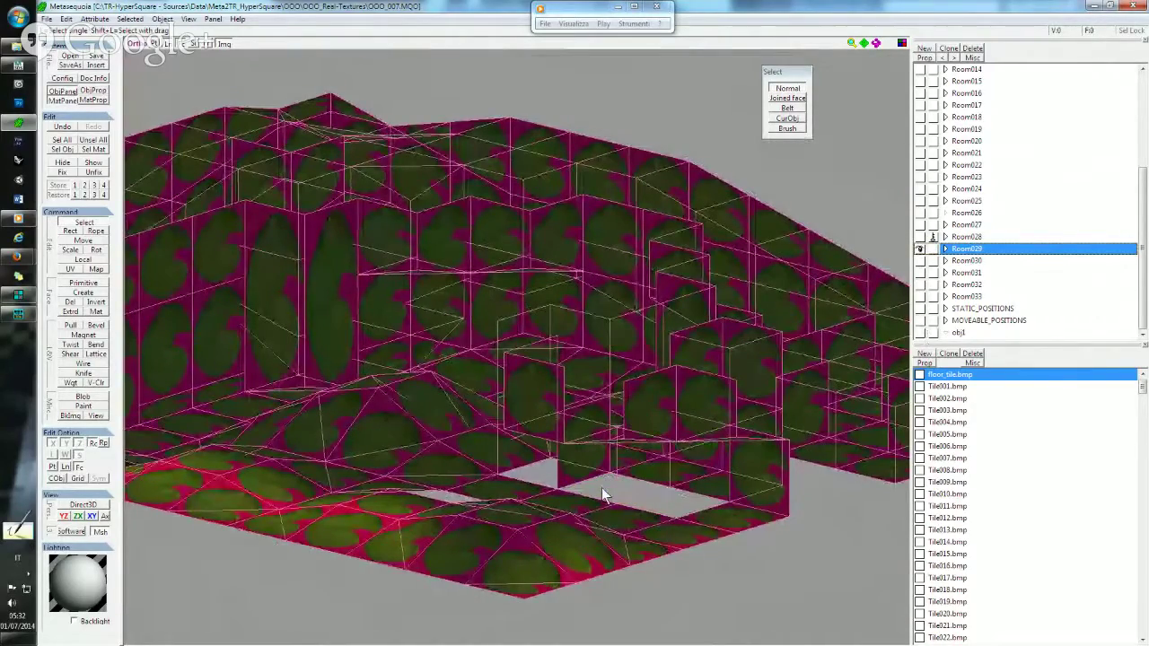
pyautogui.hotkey('ctrl', 'z')
pyautogui.moveTo(601, 488)
pyautogui.mouseDown(button='right')
pyautogui.moveTo(702, 458)
pyautogui.moveTo(650, 456)
pyautogui.moveTo(676, 472)
pyautogui.moveTo(659, 471)
pyautogui.moveTo(641, 398)
pyautogui.moveTo(605, 382)
pyautogui.moveTo(681, 392)
pyautogui.moveTo(471, 388)
pyautogui.moveTo(397, 437)
pyautogui.mouseUp(button='right')
pyautogui.scroll(3, 676, 472)
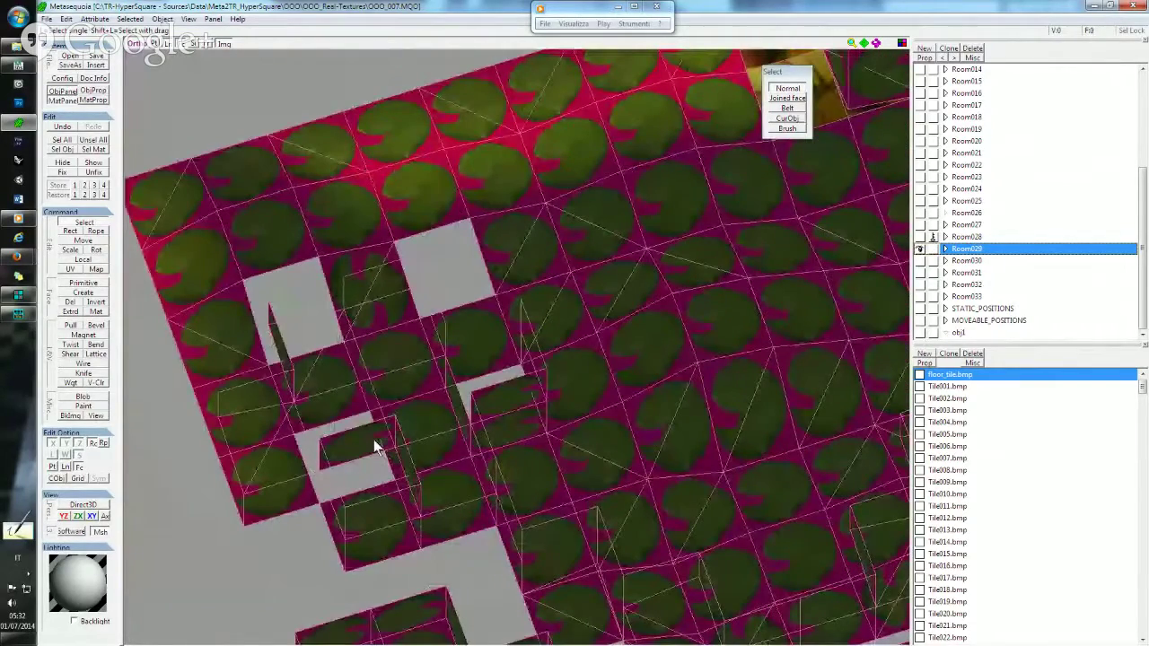
pyautogui.hotkey('ctrl', 'z')
pyautogui.hotkey('ctrl', 'z')
pyautogui.hotkey('ctrl', 'z')
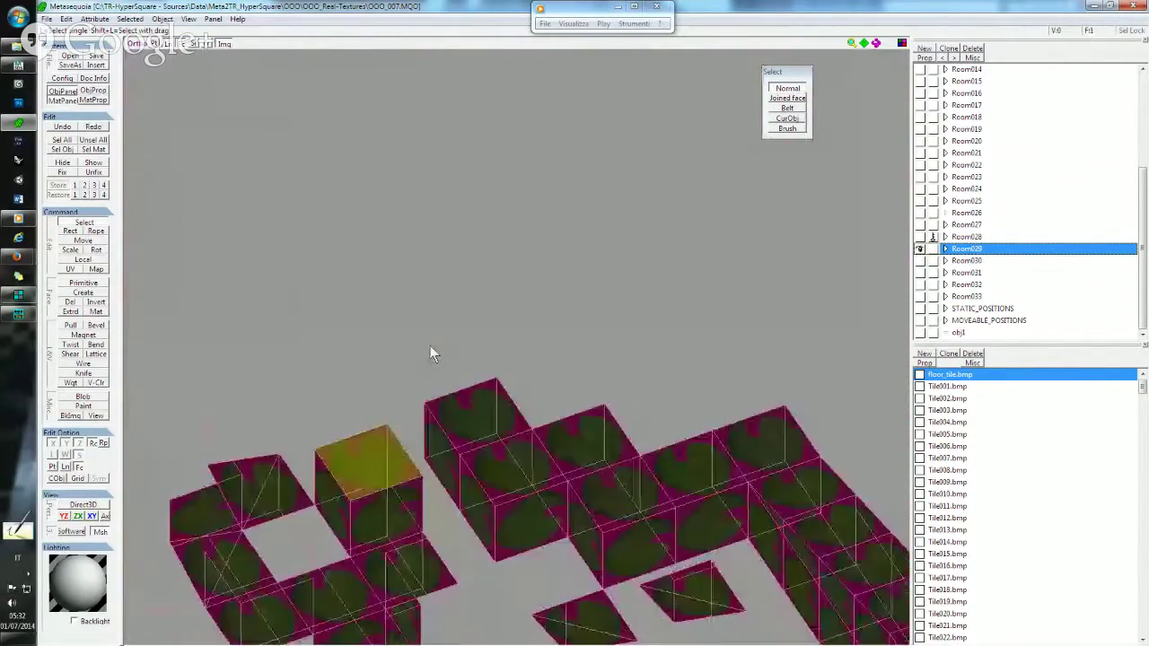
pyautogui.moveTo(431, 353)
pyautogui.mouseDown(button='right')
pyautogui.moveTo(503, 346)
pyautogui.moveTo(547, 416)
pyautogui.moveTo(430, 514)
pyautogui.mouseUp(button='right')
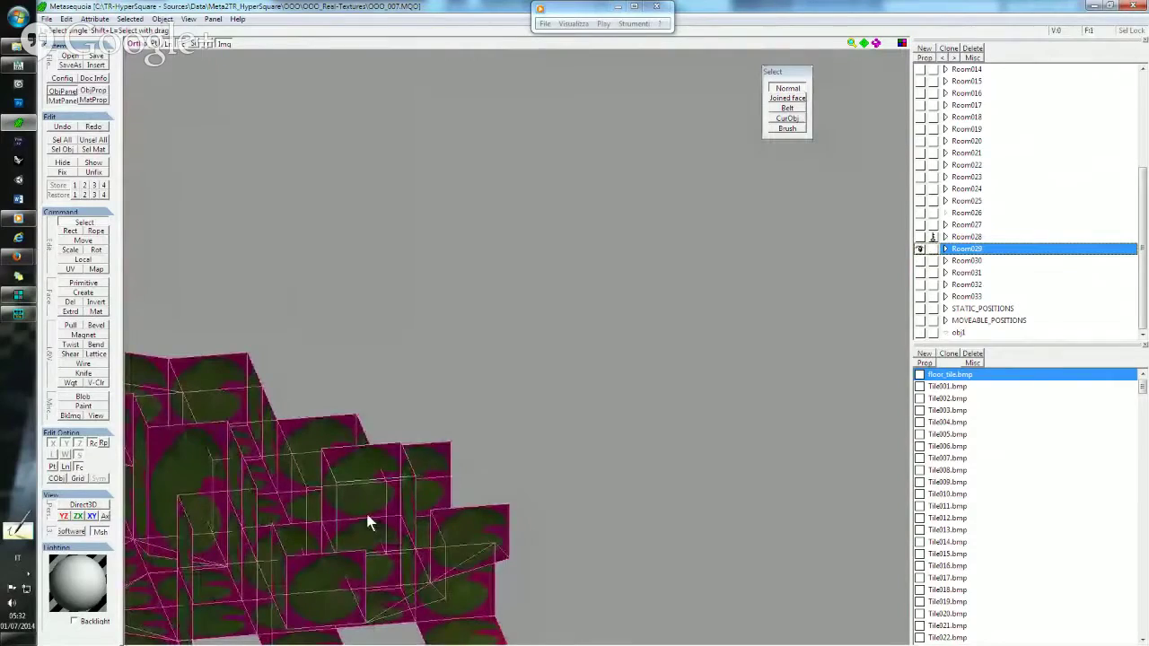
pyautogui.moveTo(410, 475)
pyautogui.mouseDown(button='right')
pyautogui.moveTo(341, 494)
pyautogui.moveTo(323, 458)
pyautogui.moveTo(499, 403)
pyautogui.moveTo(575, 393)
pyautogui.moveTo(490, 400)
pyautogui.moveTo(527, 379)
pyautogui.moveTo(456, 539)
pyautogui.mouseUp(button='right')
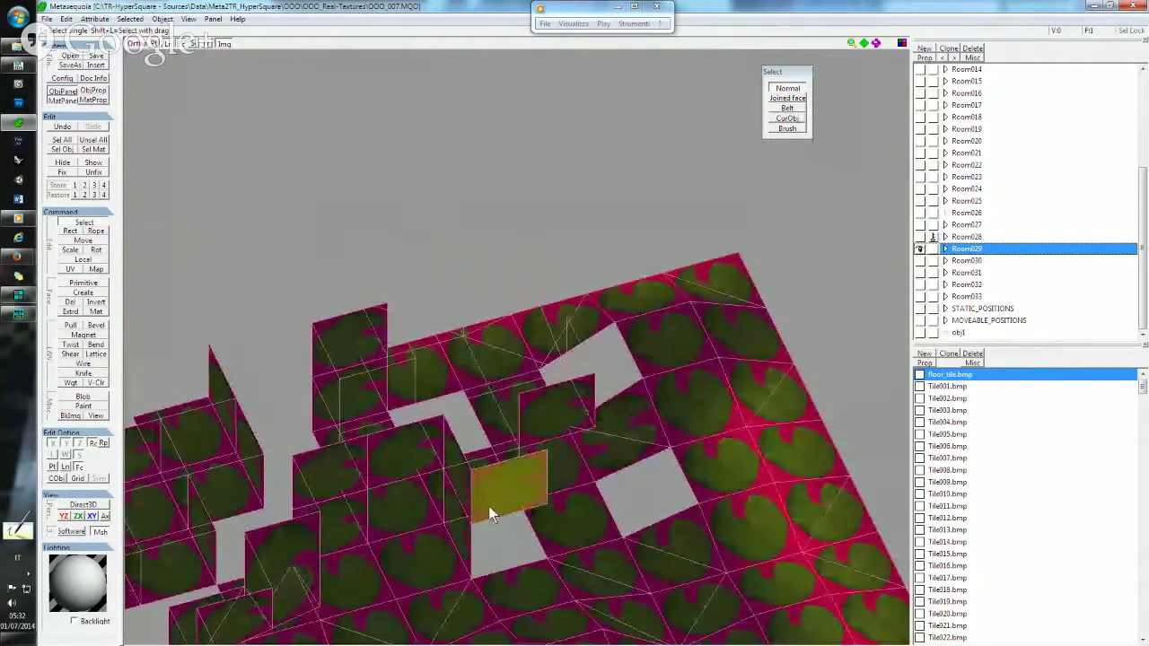
pyautogui.moveTo(460, 524)
pyautogui.mouseDown(button='right')
pyautogui.moveTo(608, 536)
pyautogui.moveTo(575, 421)
pyautogui.moveTo(603, 404)
pyautogui.moveTo(577, 380)
pyautogui.moveTo(564, 401)
pyautogui.moveTo(577, 359)
pyautogui.moveTo(539, 441)
pyautogui.moveTo(566, 453)
pyautogui.moveTo(561, 487)
pyautogui.moveTo(547, 499)
pyautogui.moveTo(483, 493)
pyautogui.moveTo(603, 444)
pyautogui.moveTo(631, 449)
pyautogui.moveTo(679, 431)
pyautogui.moveTo(703, 395)
pyautogui.moveTo(662, 455)
pyautogui.moveTo(584, 412)
pyautogui.moveTo(596, 416)
pyautogui.moveTo(623, 347)
pyautogui.moveTo(579, 391)
pyautogui.moveTo(608, 392)
pyautogui.moveTo(609, 404)
pyautogui.mouseUp(button='right')
pyautogui.moveTo(511, 481)
pyautogui.mouseDown(button='right')
pyautogui.moveTo(569, 470)
pyautogui.moveTo(521, 493)
pyautogui.moveTo(539, 469)
pyautogui.moveTo(560, 485)
pyautogui.moveTo(566, 510)
pyautogui.moveTo(467, 507)
pyautogui.moveTo(608, 470)
pyautogui.moveTo(508, 460)
pyautogui.moveTo(467, 431)
pyautogui.moveTo(533, 403)
pyautogui.moveTo(554, 380)
pyautogui.moveTo(529, 366)
pyautogui.moveTo(548, 362)
pyautogui.moveTo(692, 422)
pyautogui.mouseUp(button='right')
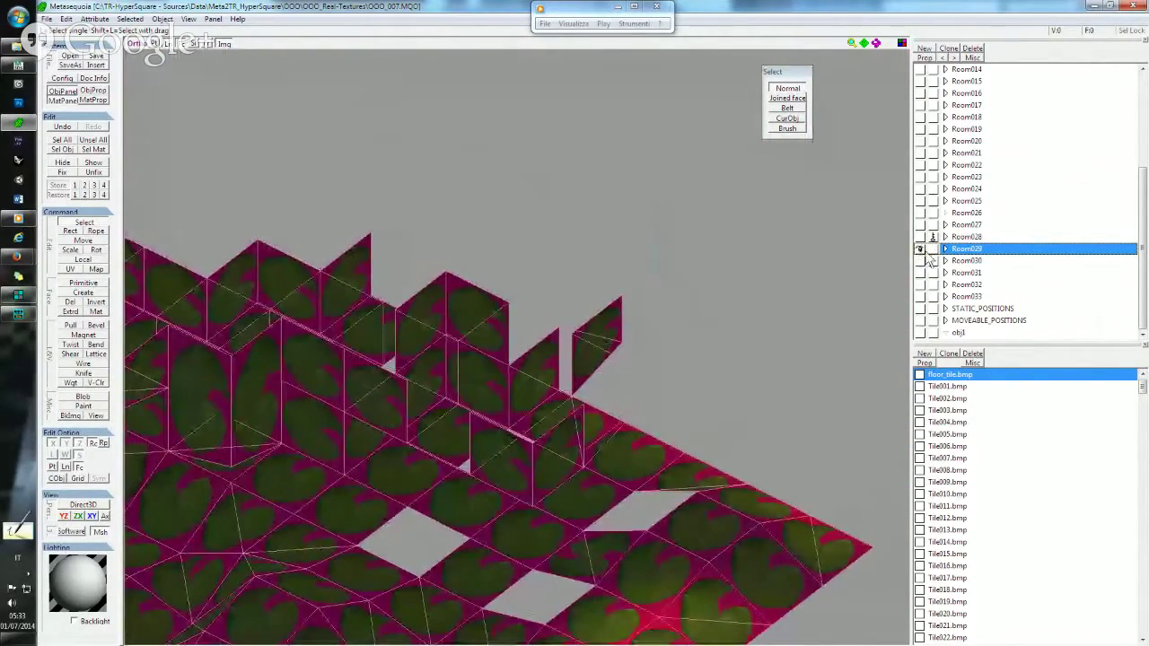
# Move the furniture faces inside Room029 out of obj1 into a new obj2, then hide obj1.
pyautogui.click(920, 333)
pyautogui.scroll(-2, 740, 420)
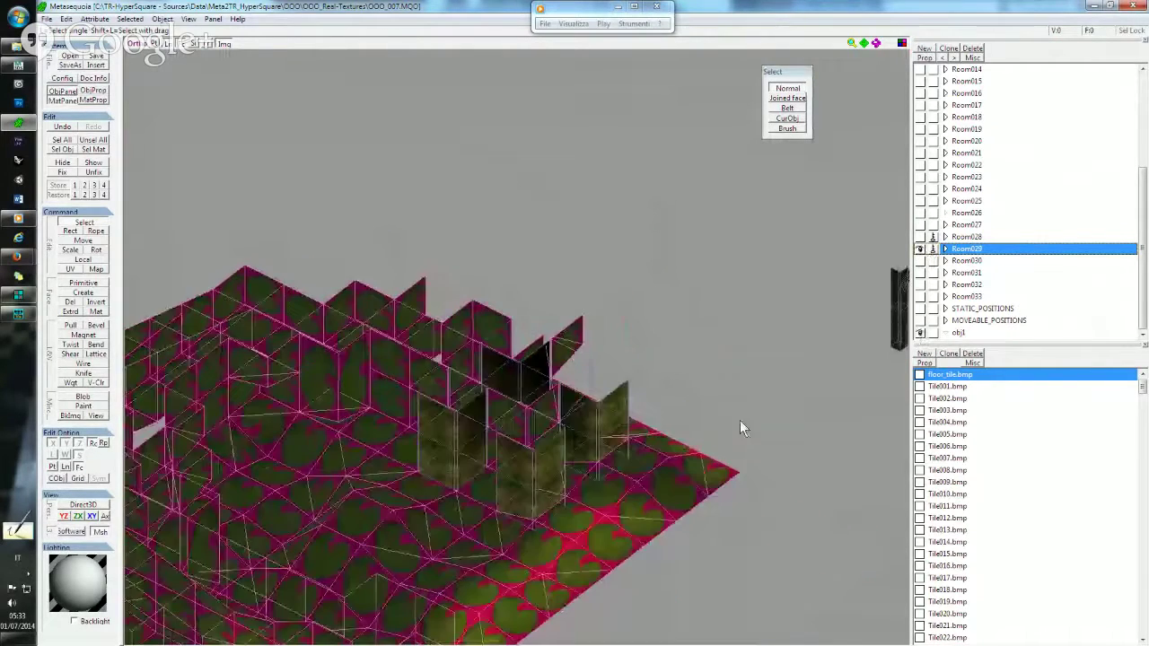
pyautogui.moveTo(740, 420)
pyautogui.mouseDown(button='right')
pyautogui.moveTo(707, 378)
pyautogui.moveTo(626, 476)
pyautogui.mouseUp(button='right')
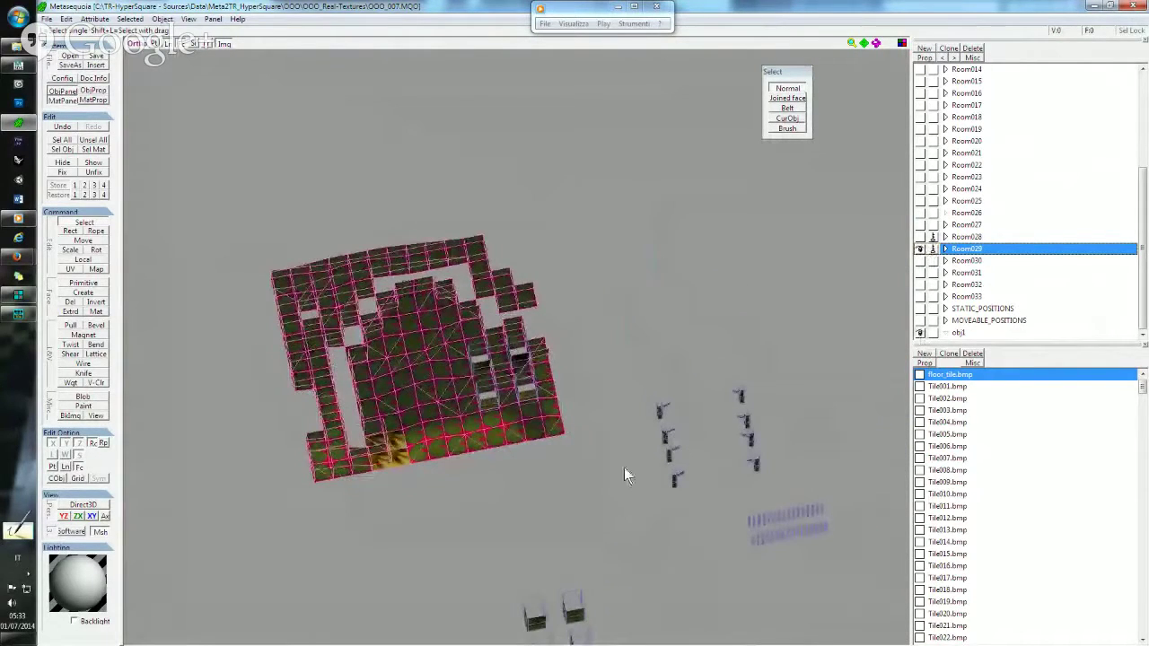
pyautogui.click(477, 317)
pyautogui.hotkey('ctrl', 'c')
pyautogui.hotkey('ctrl', 'v')
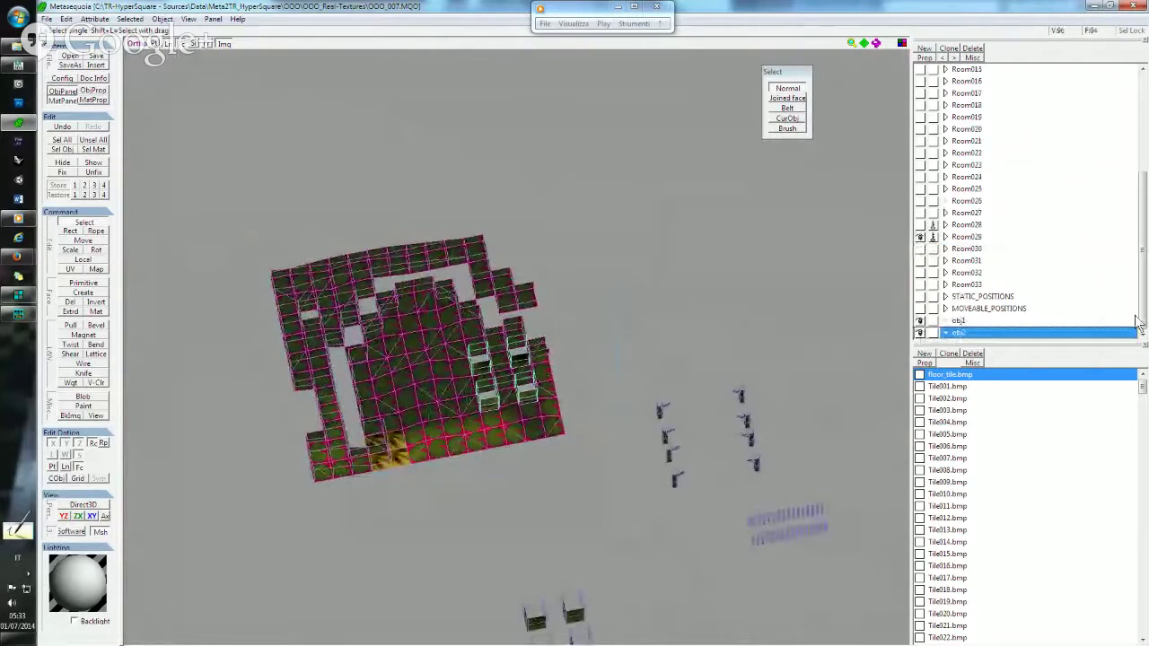
pyautogui.click(920, 322)
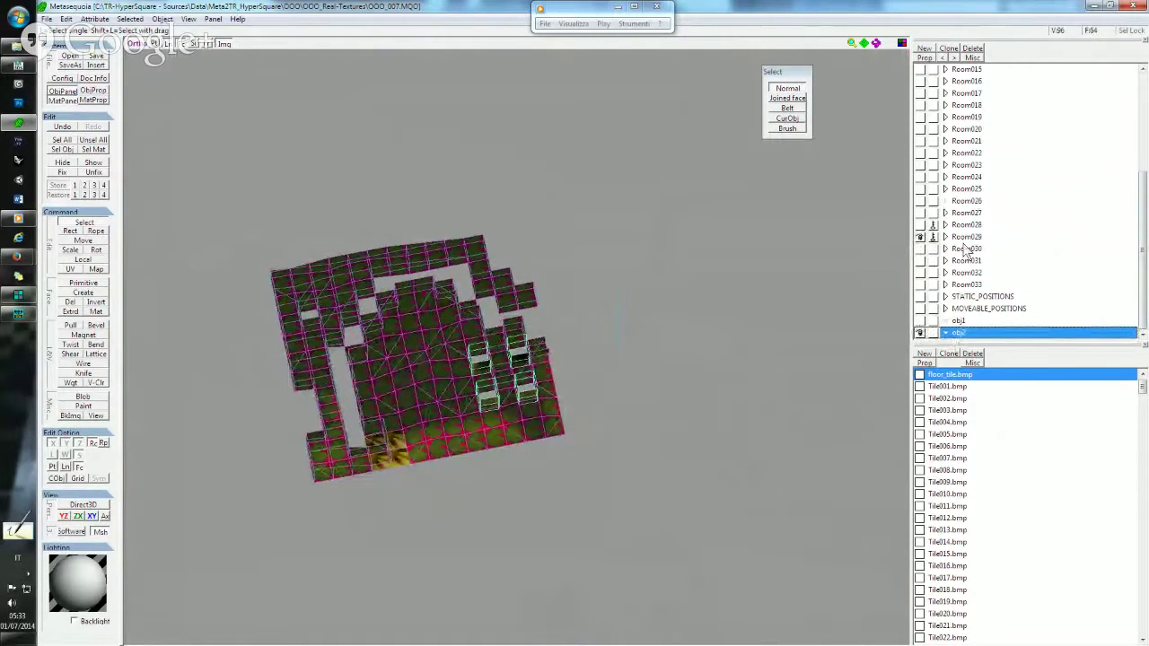
# Merge all visible objects into Room029, then hide Room029.
pyautogui.click(1048, 235)
pyautogui.click(972, 57)
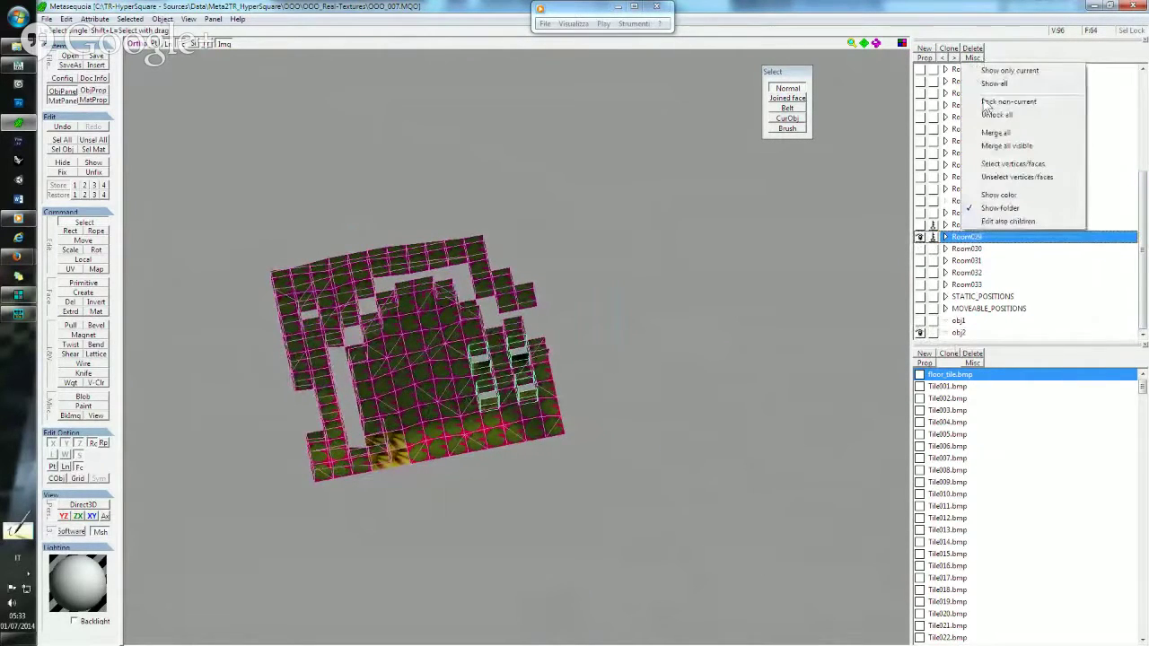
pyautogui.click(1008, 146)
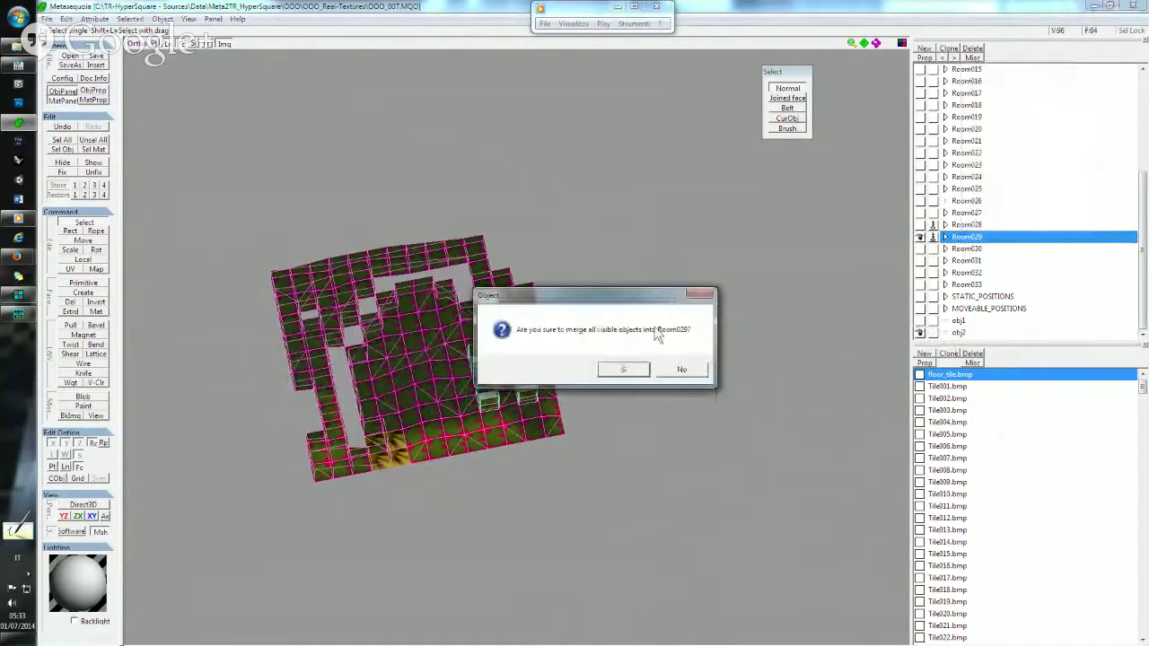
pyautogui.click(635, 368)
pyautogui.moveTo(562, 321)
pyautogui.mouseDown(button='right')
pyautogui.moveTo(567, 287)
pyautogui.moveTo(508, 224)
pyautogui.mouseUp(button='right')
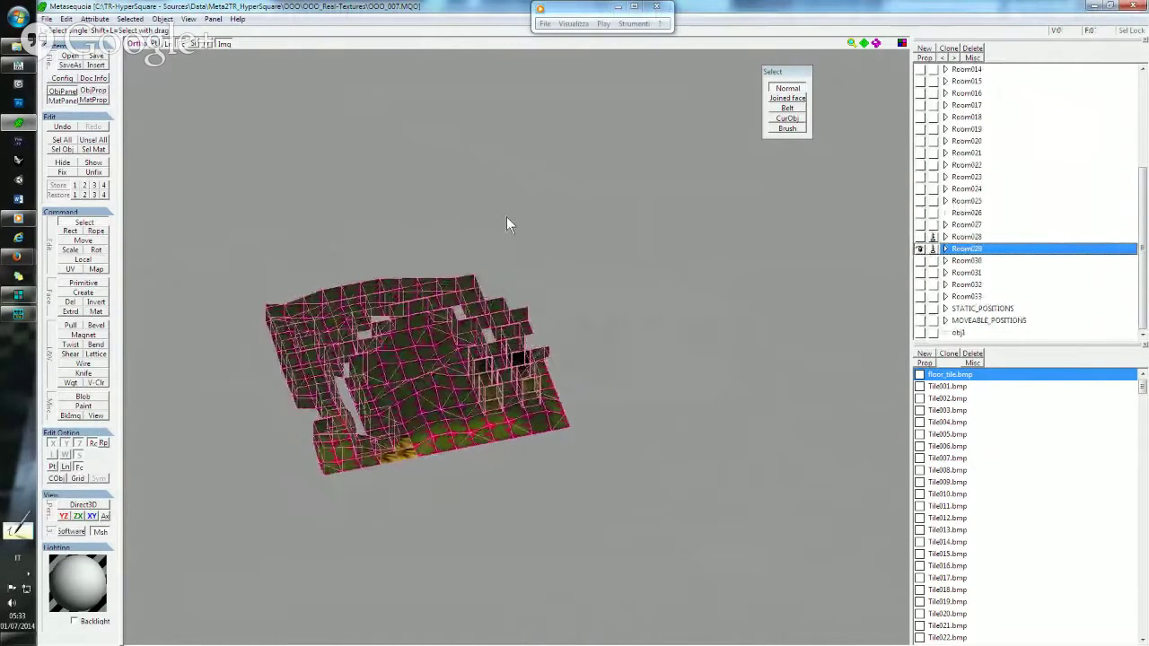
pyautogui.click(919, 250)
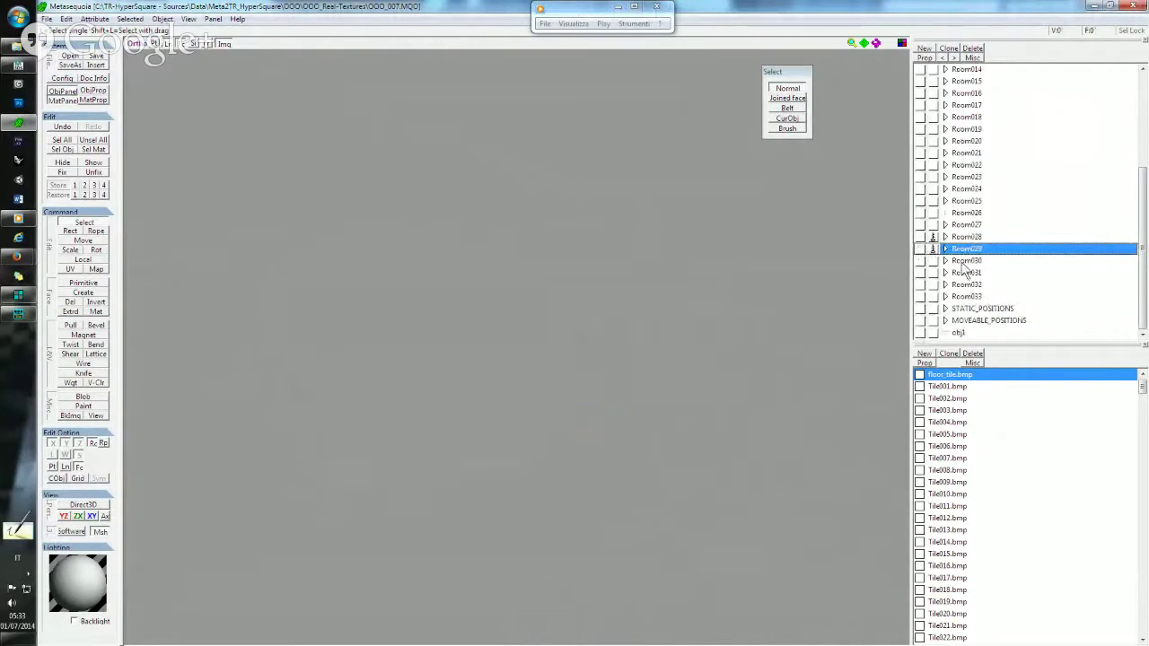
# Show and lock Room030, then move the furniture inside it from obj1 into a new obj2.
pyautogui.click(965, 261)
pyautogui.click(918, 261)
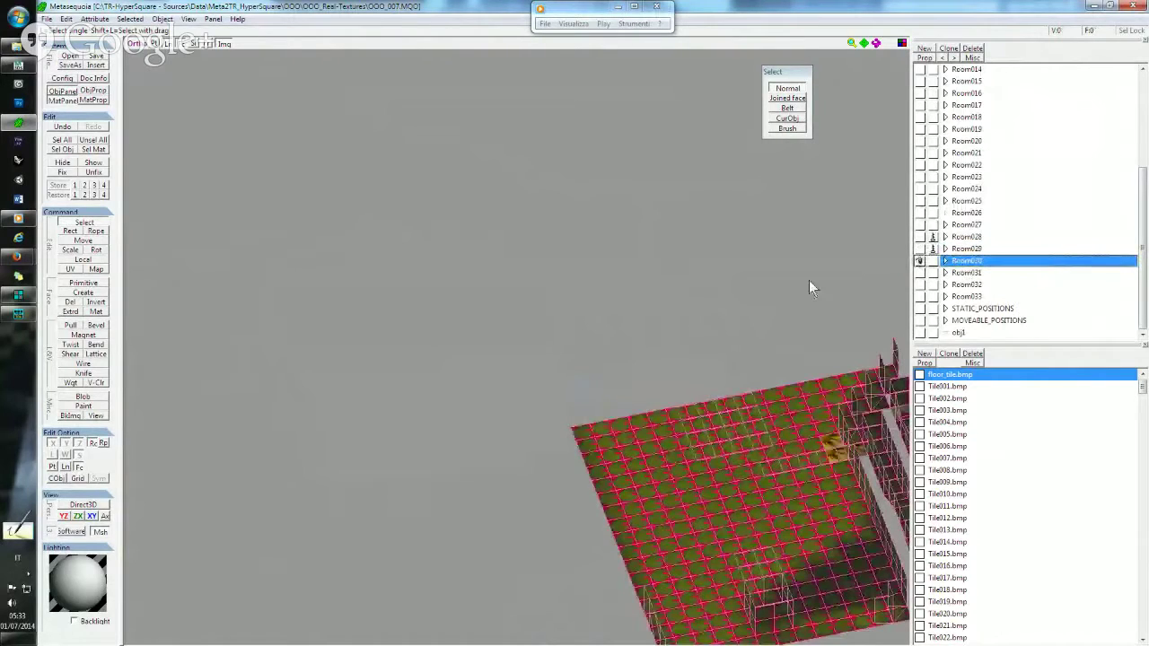
pyautogui.click(933, 260)
pyautogui.click(919, 332)
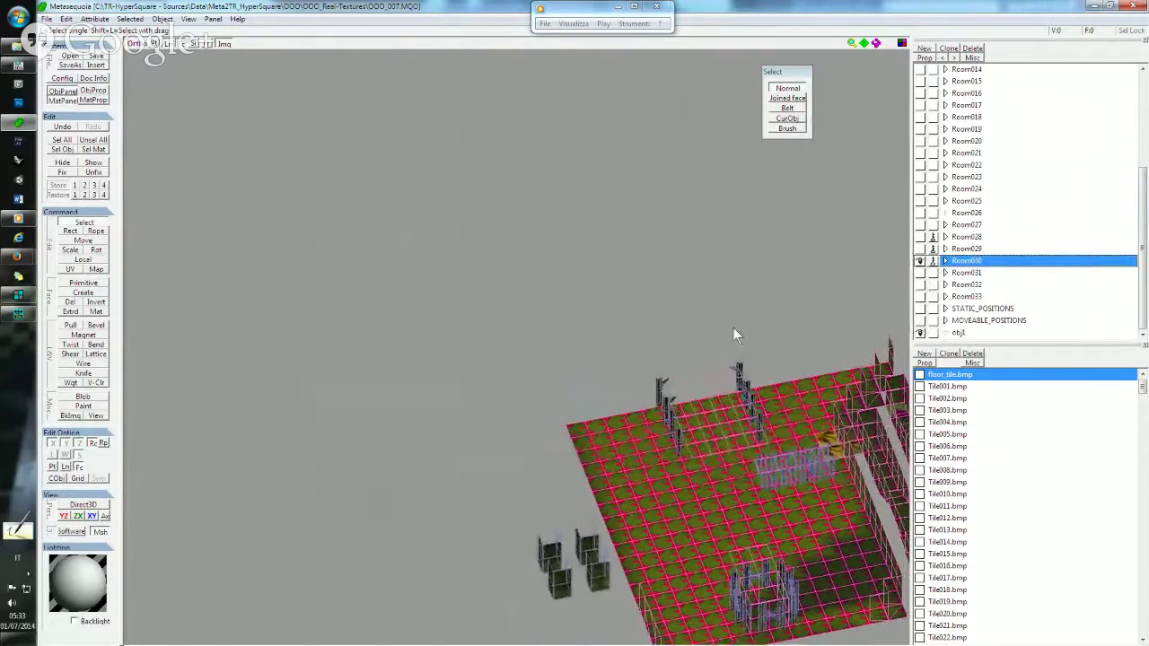
pyautogui.moveTo(736, 329)
pyautogui.mouseDown(button='right')
pyautogui.moveTo(562, 179)
pyautogui.moveTo(564, 215)
pyautogui.moveTo(538, 218)
pyautogui.mouseUp(button='right')
pyautogui.scroll(-3, 562, 217)
pyautogui.moveTo(451, 211); pyautogui.dragTo(795, 487)
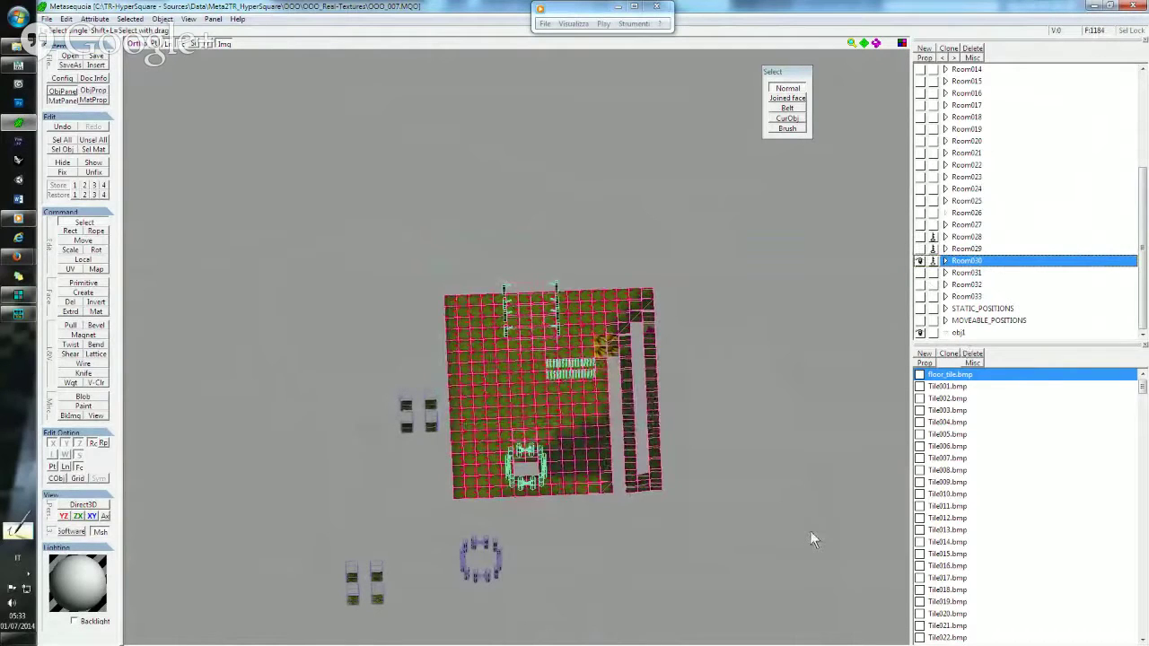
pyautogui.keyDown('ctrl'); pyautogui.click(526, 466); pyautogui.keyUp('ctrl')
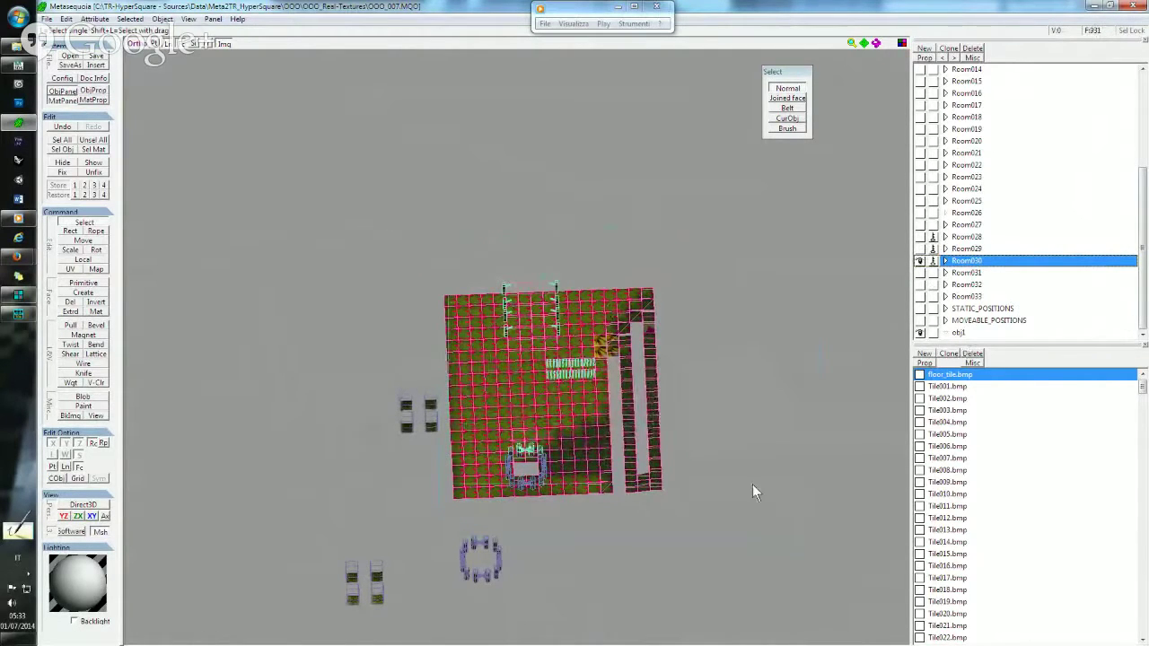
pyautogui.hotkey('ctrl', 'z')
pyautogui.hotkey('ctrl', 'x')
pyautogui.hotkey('ctrl', 'v')
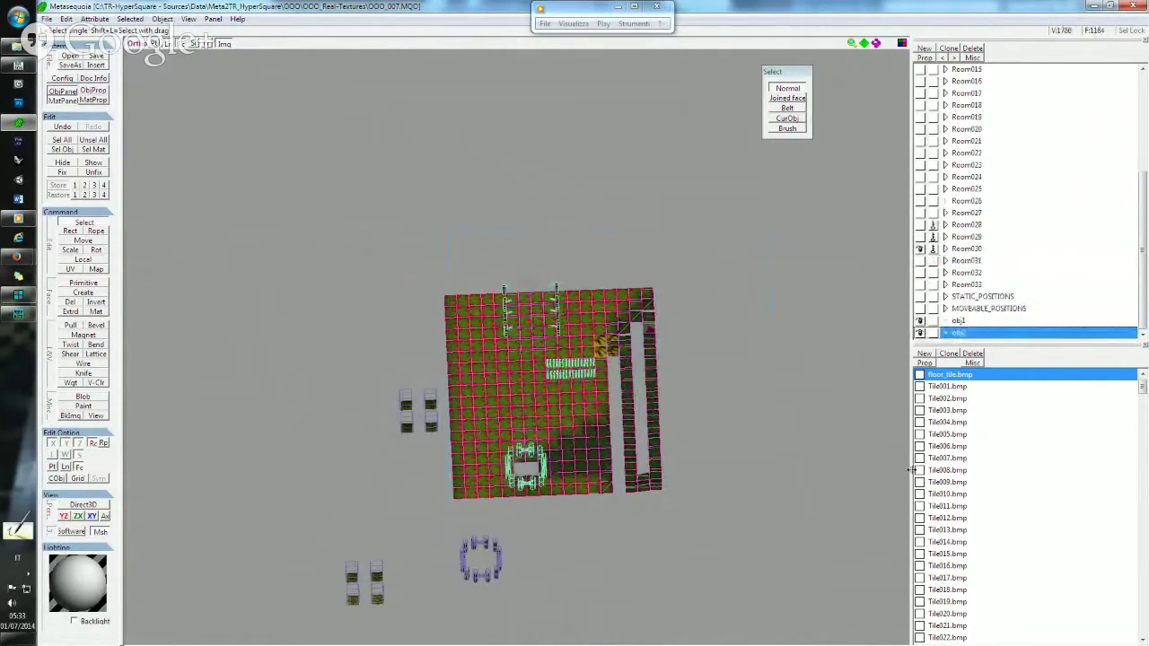
# Merge all visible objects into Room030, hide it, and show Room031.
pyautogui.click(955, 249)
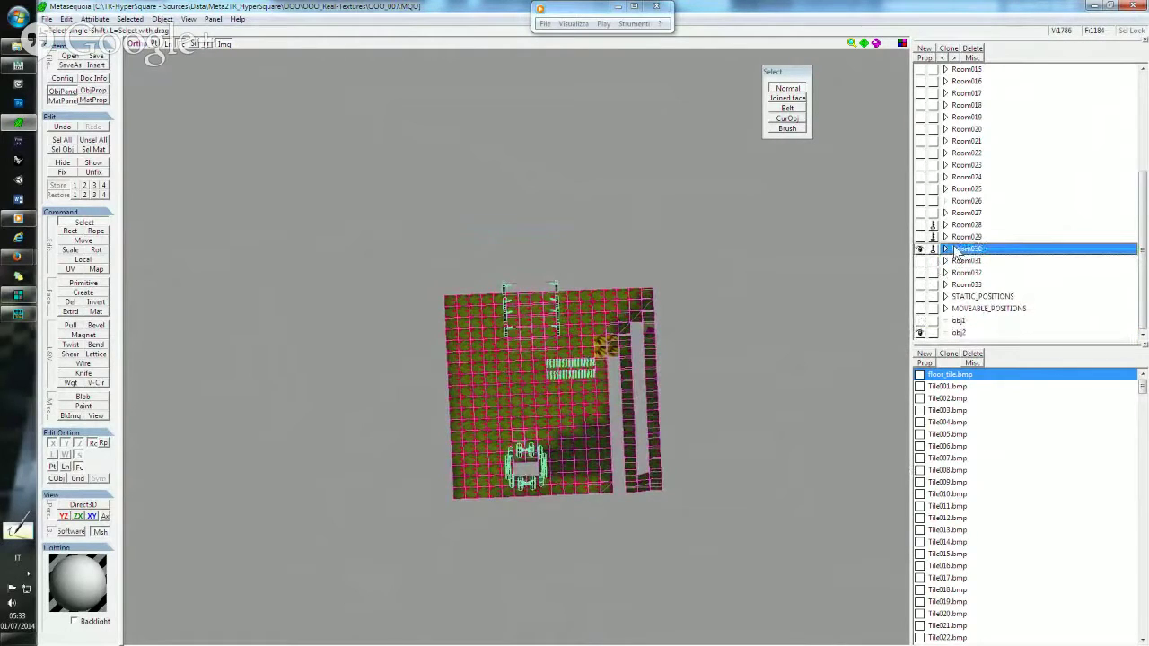
pyautogui.moveTo(620, 405); pyautogui.dragTo(709, 341, button='right')
pyautogui.scroll(2, 664, 378)
pyautogui.scroll(2, 647, 377)
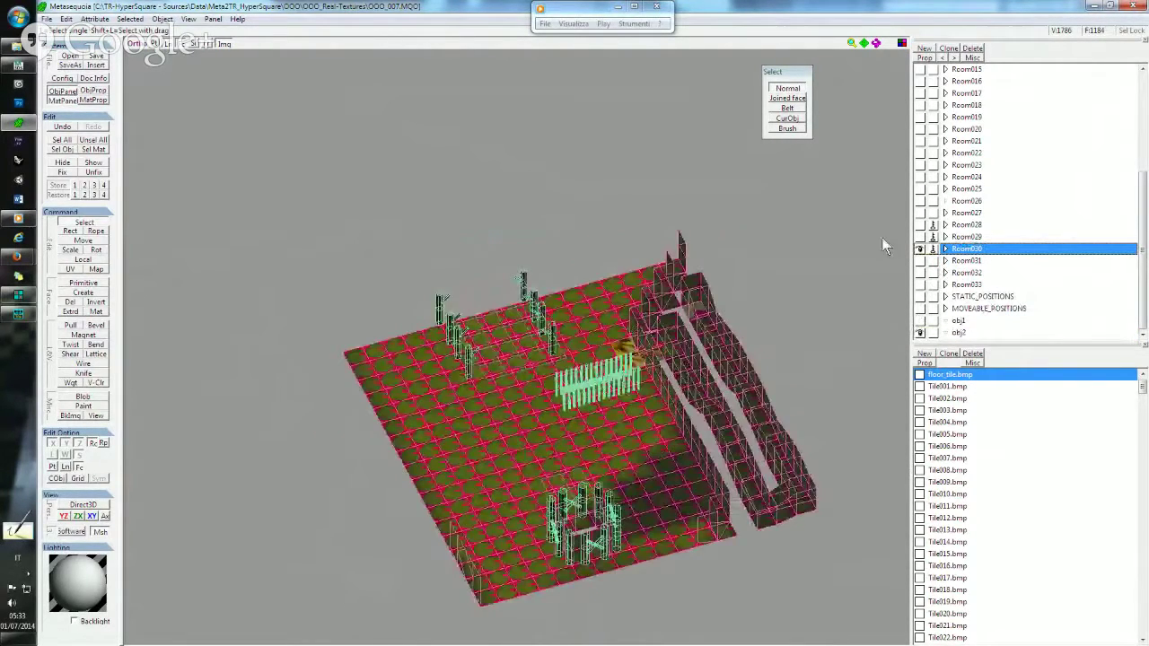
pyautogui.click(974, 58)
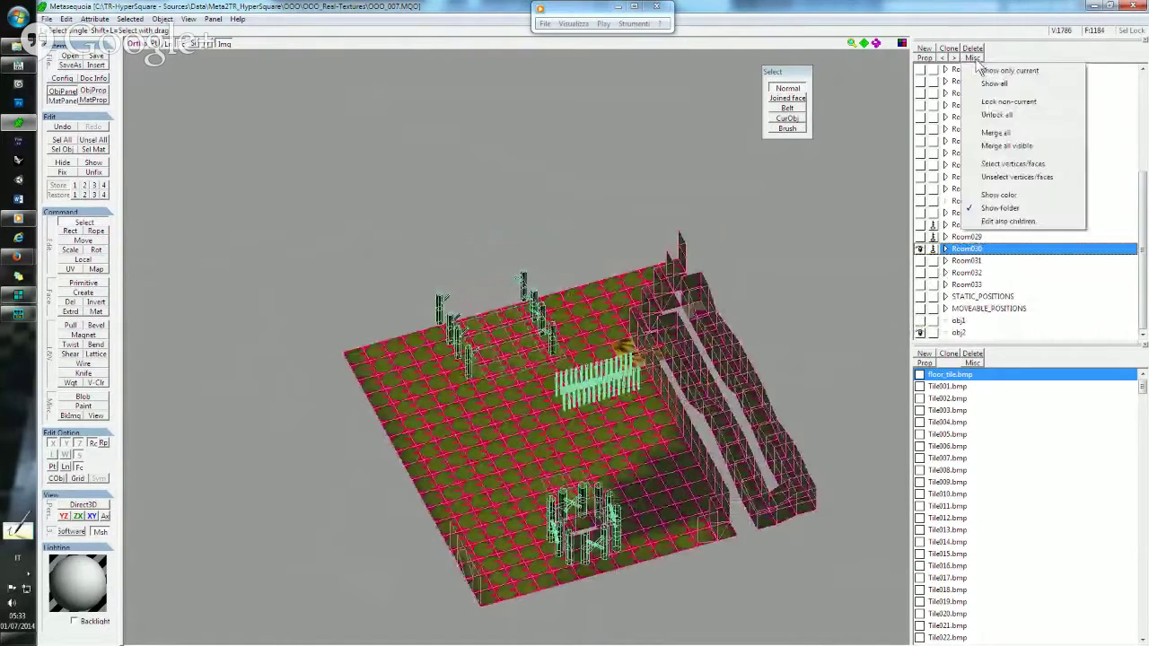
pyautogui.click(1007, 146)
pyautogui.click(621, 370)
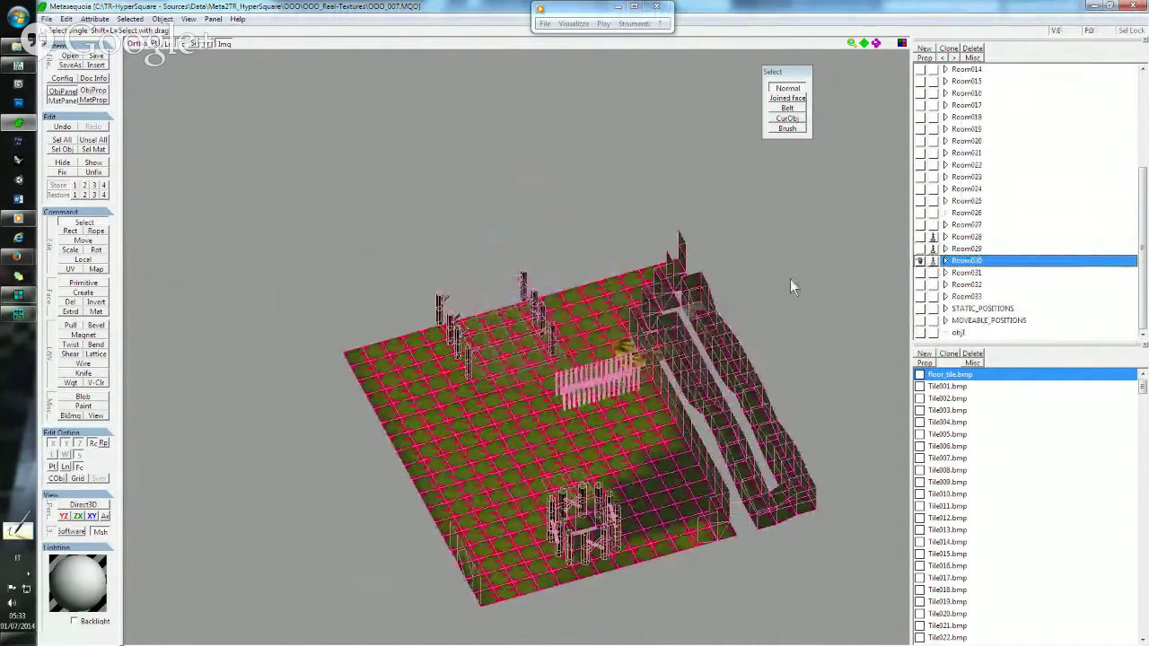
pyautogui.click(920, 260)
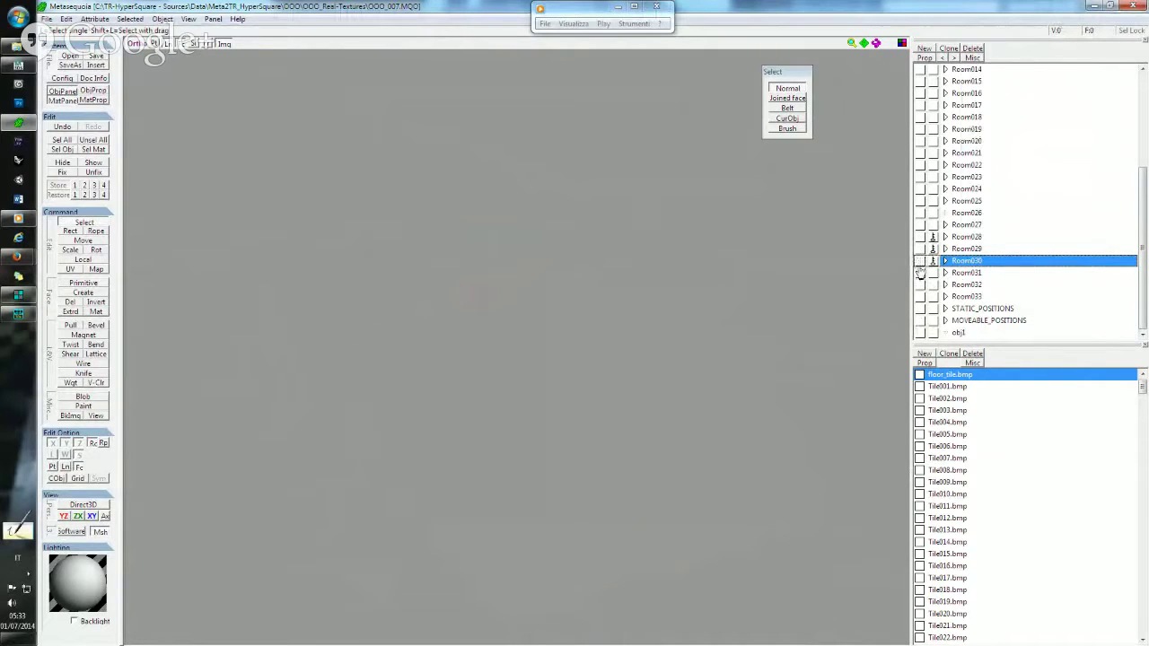
pyautogui.click(920, 272)
# Make Room031 current, paste the furniture as a new obj2 and hide obj1.
pyautogui.click(962, 275)
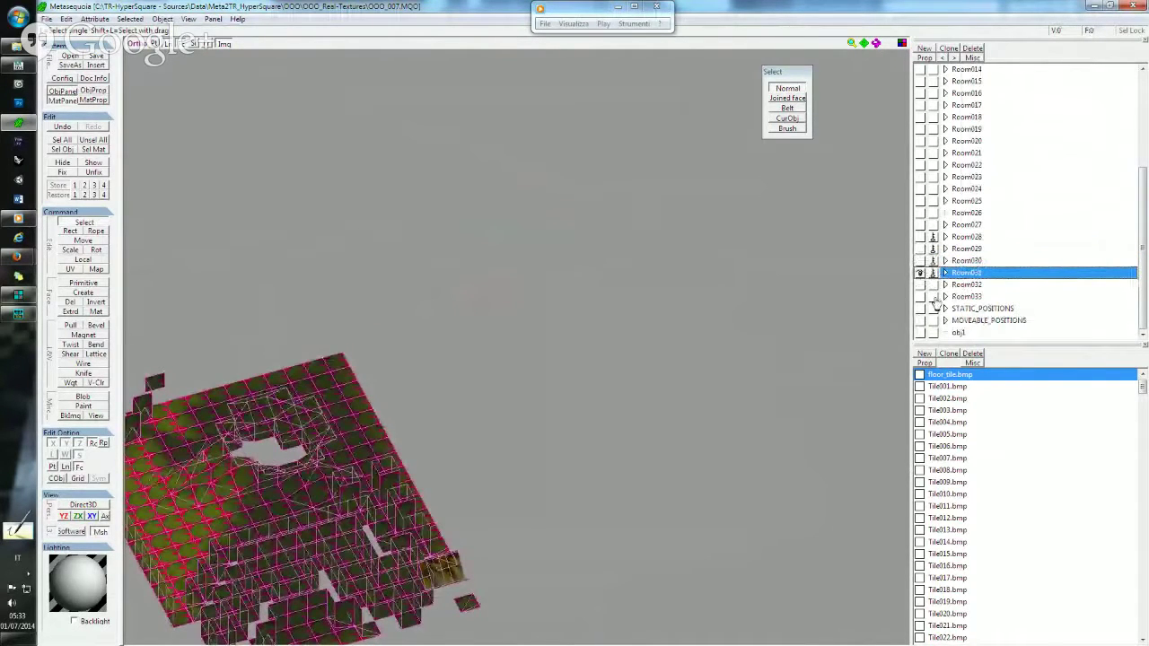
pyautogui.click(919, 333)
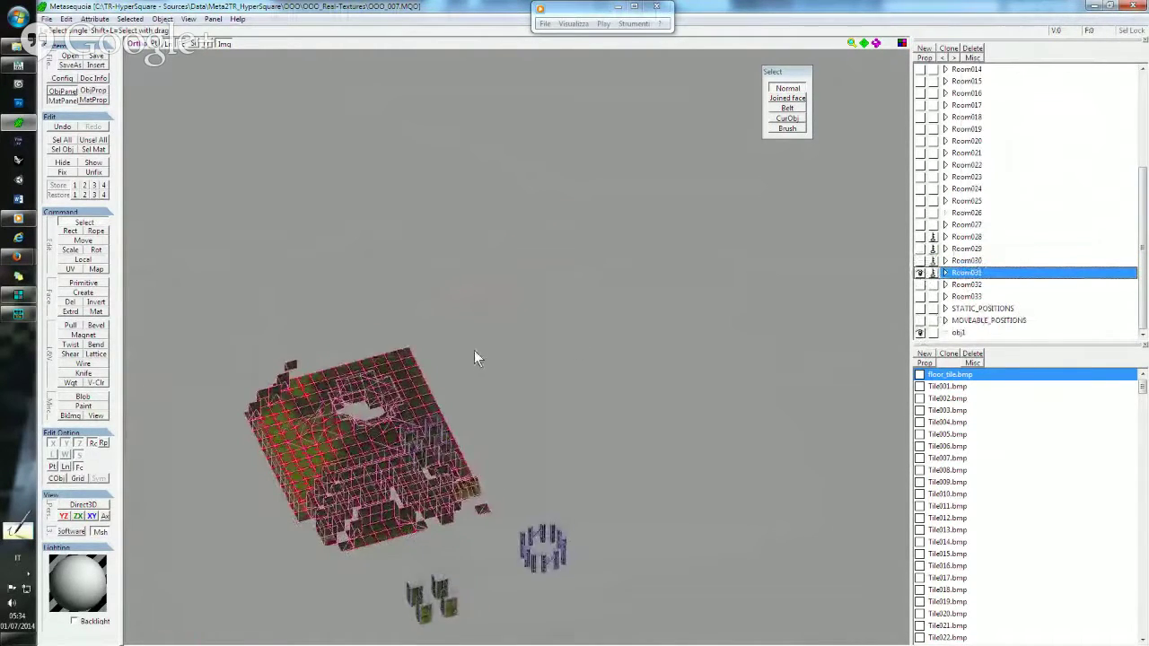
pyautogui.moveTo(474, 350)
pyautogui.mouseDown(button='right')
pyautogui.moveTo(400, 350)
pyautogui.moveTo(448, 368)
pyautogui.moveTo(440, 323)
pyautogui.moveTo(385, 297)
pyautogui.mouseUp(button='right')
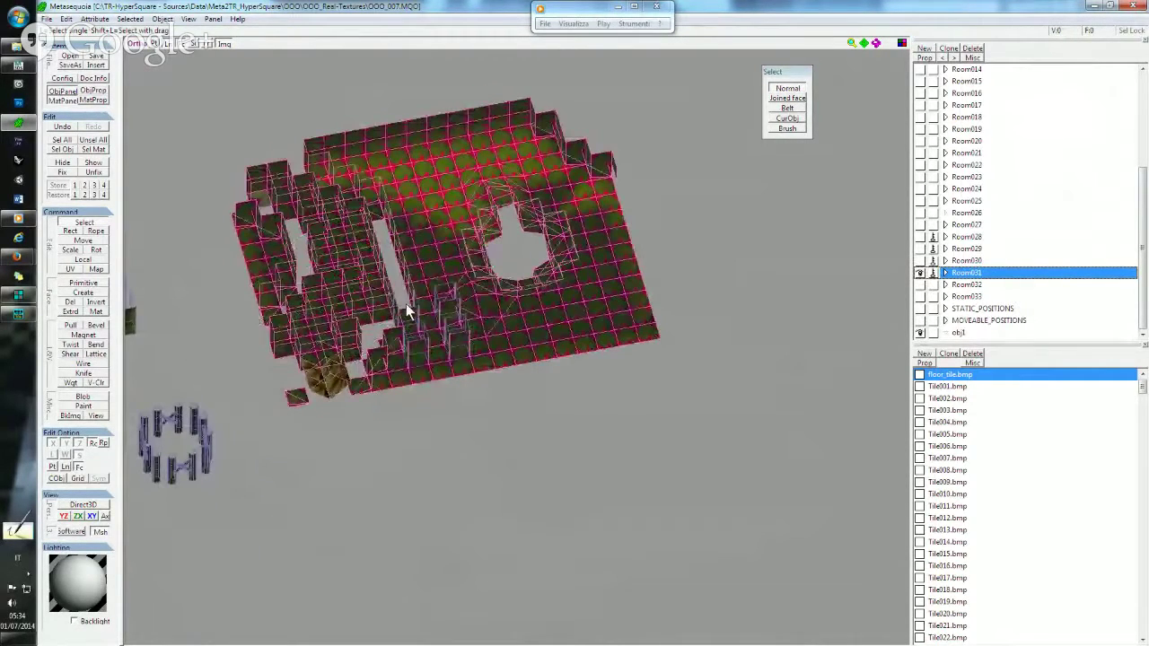
pyautogui.moveTo(406, 304); pyautogui.dragTo(527, 494, button='middle')
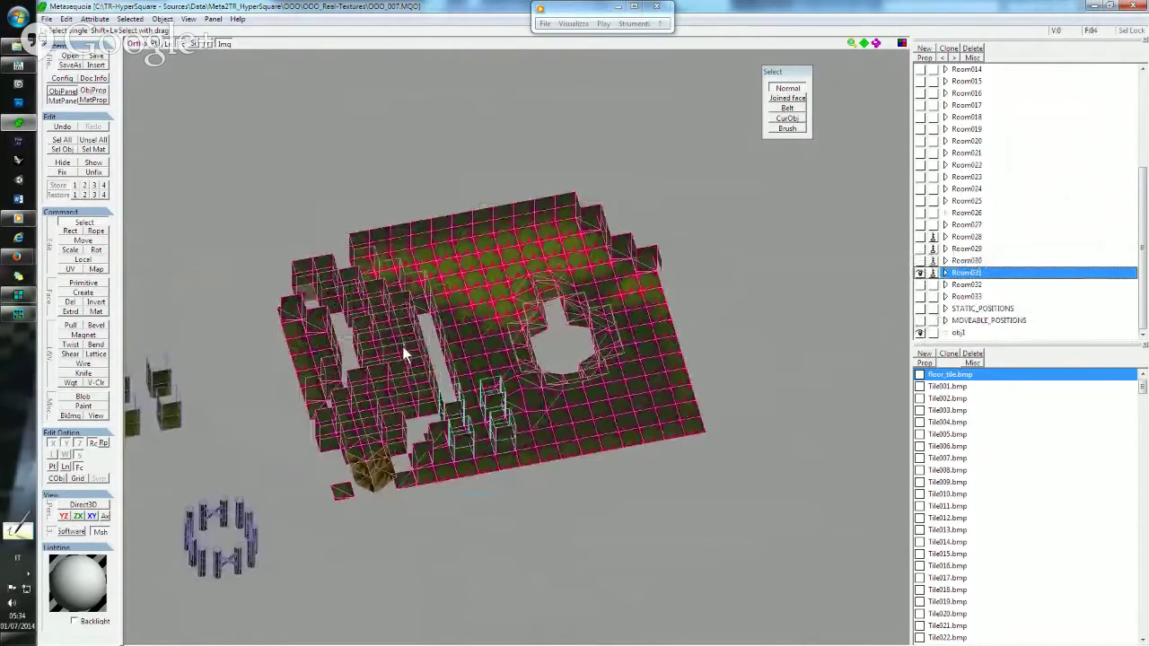
pyautogui.hotkey('ctrl', 'v')
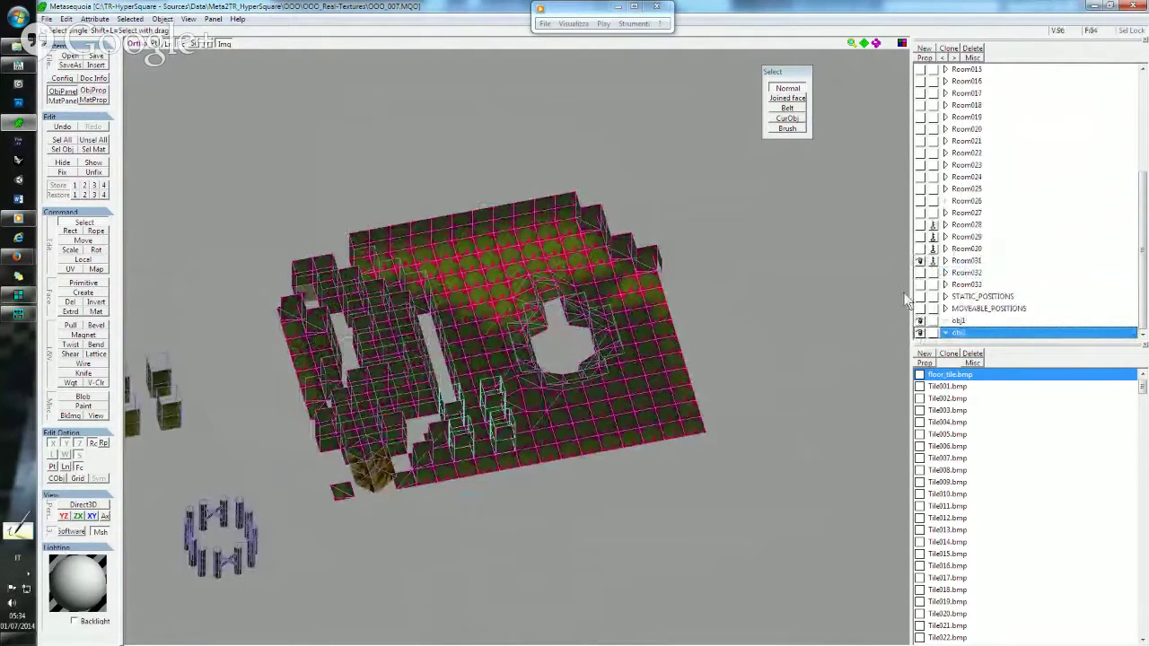
pyautogui.click(920, 322)
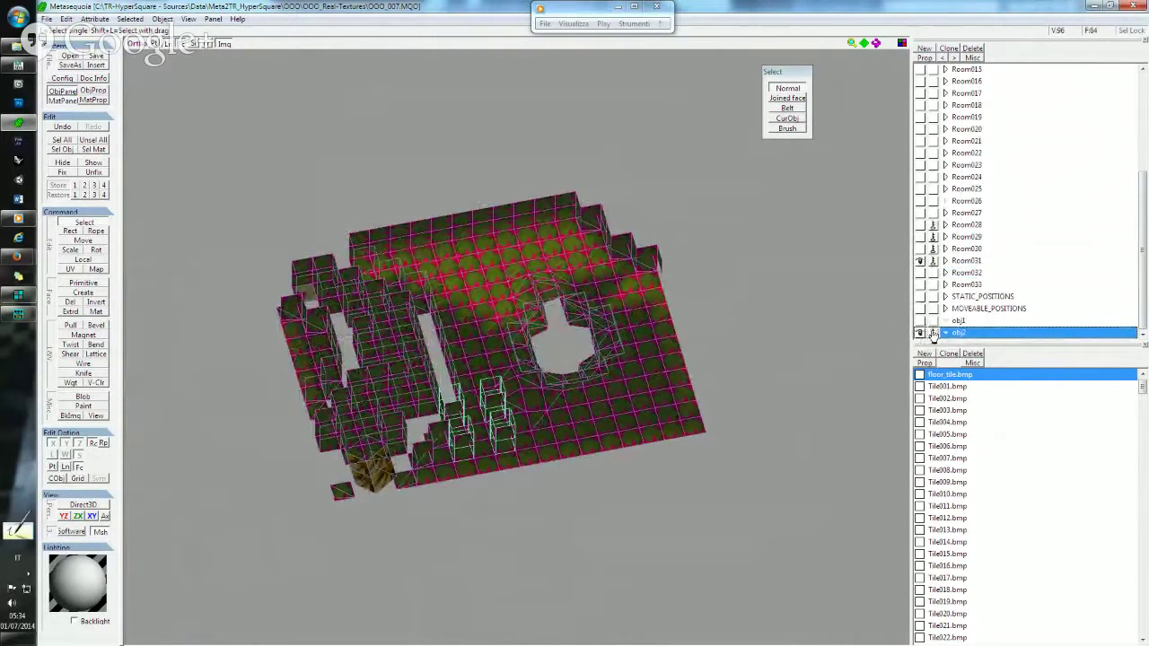
# Orbit, pan and zoom around Room031 to inspect the furniture boxes and wall faces.
pyautogui.moveTo(539, 438); pyautogui.dragTo(600, 492, button='right')
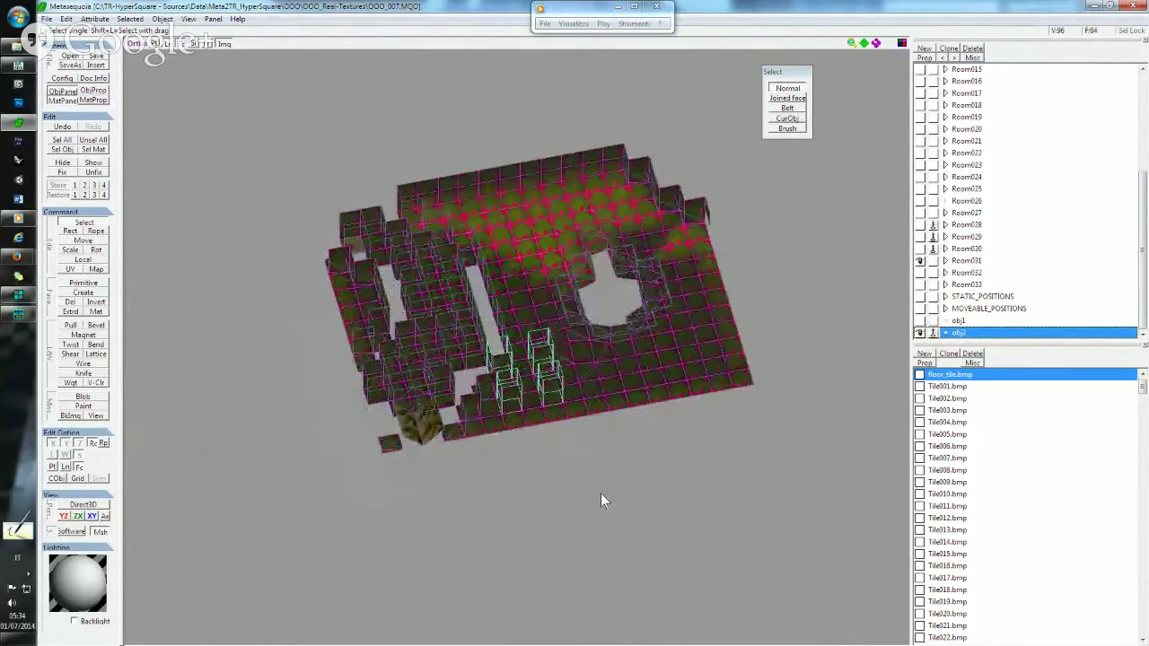
pyautogui.scroll(5, 602, 490)
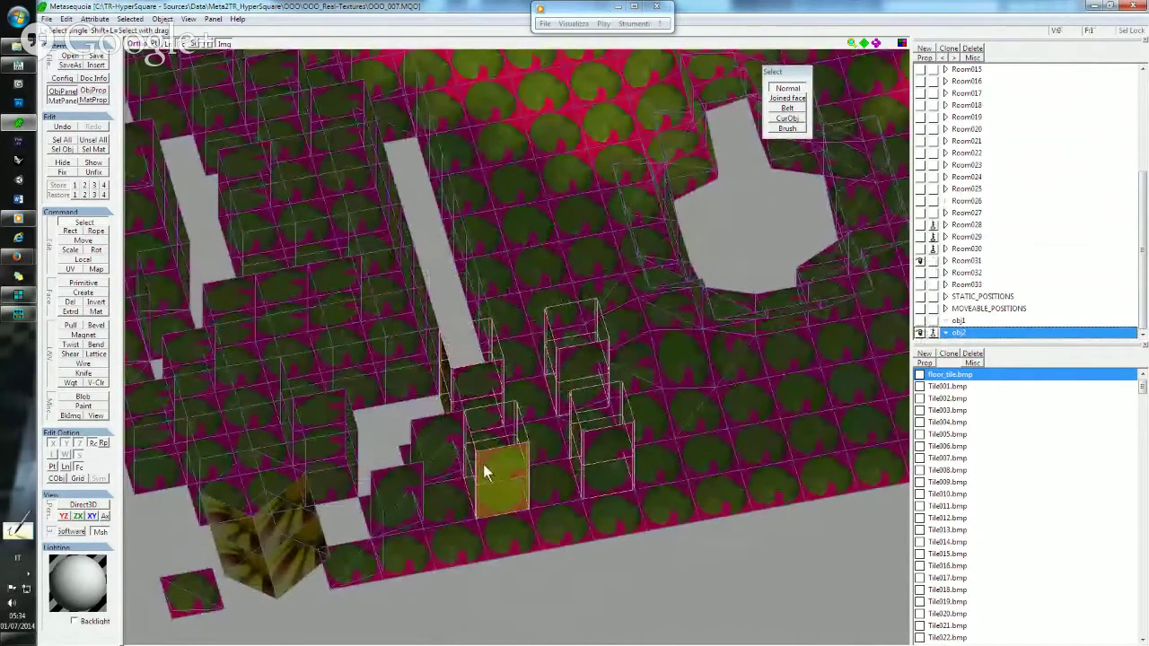
pyautogui.moveTo(460, 485); pyautogui.dragTo(482, 479, button='right')
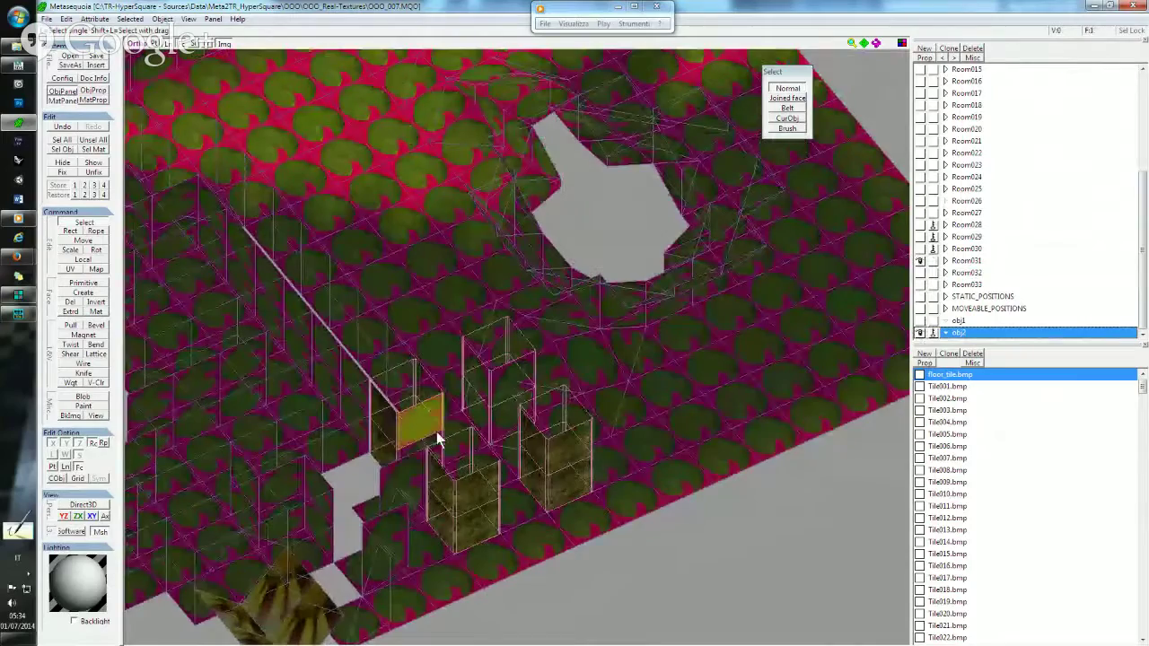
pyautogui.scroll(2, 437, 431)
pyautogui.scroll(3, 417, 437)
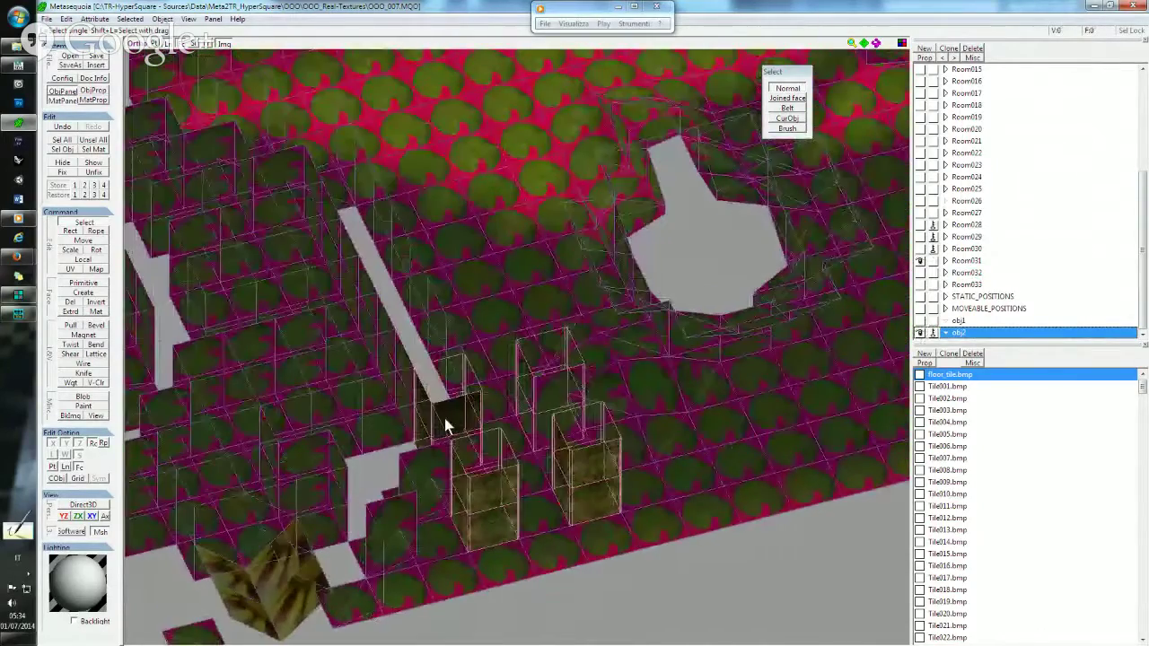
pyautogui.moveTo(460, 430); pyautogui.dragTo(442, 386, button='middle')
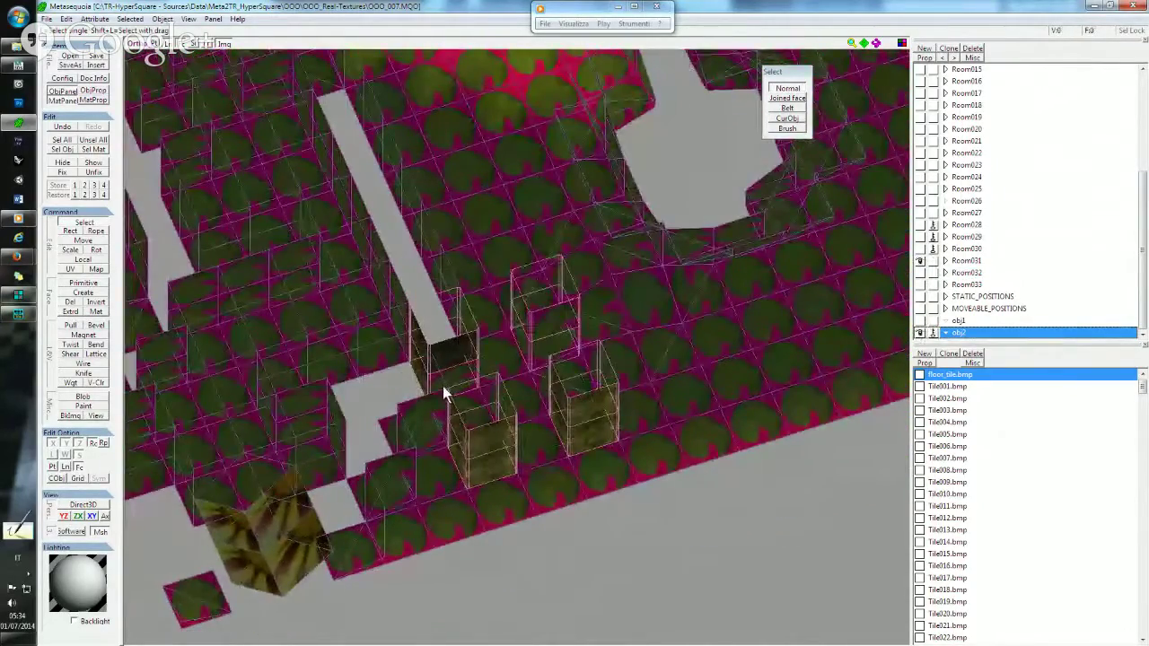
pyautogui.moveTo(443, 386)
pyautogui.mouseDown(button='right')
pyautogui.moveTo(593, 483)
pyautogui.moveTo(636, 485)
pyautogui.mouseUp(button='right')
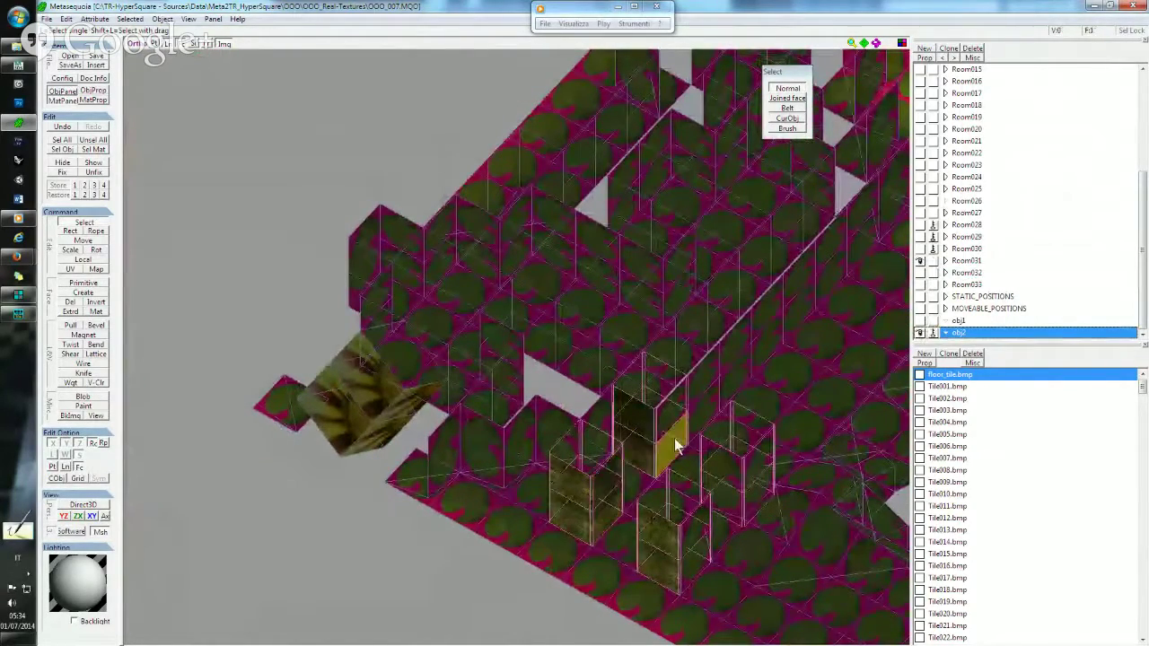
pyautogui.moveTo(604, 492); pyautogui.dragTo(573, 499, button='middle')
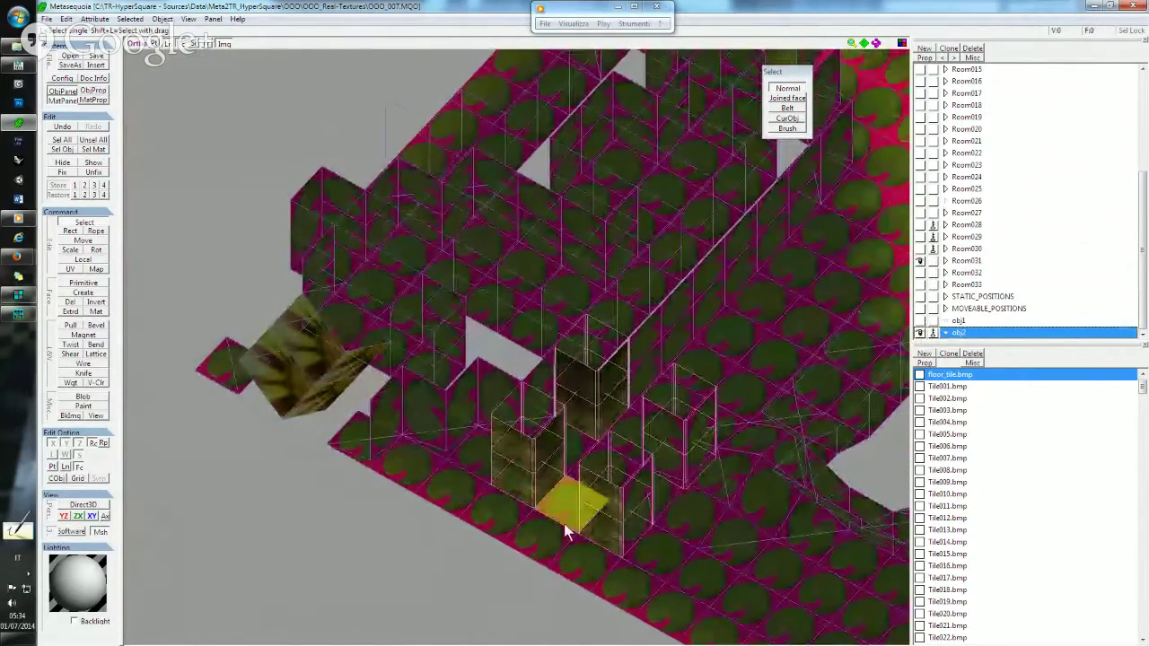
pyautogui.moveTo(563, 523)
pyautogui.mouseDown(button='right')
pyautogui.moveTo(598, 525)
pyautogui.moveTo(617, 494)
pyautogui.moveTo(612, 517)
pyautogui.moveTo(579, 451)
pyautogui.moveTo(504, 409)
pyautogui.mouseUp(button='right')
pyautogui.scroll(5, 531, 452)
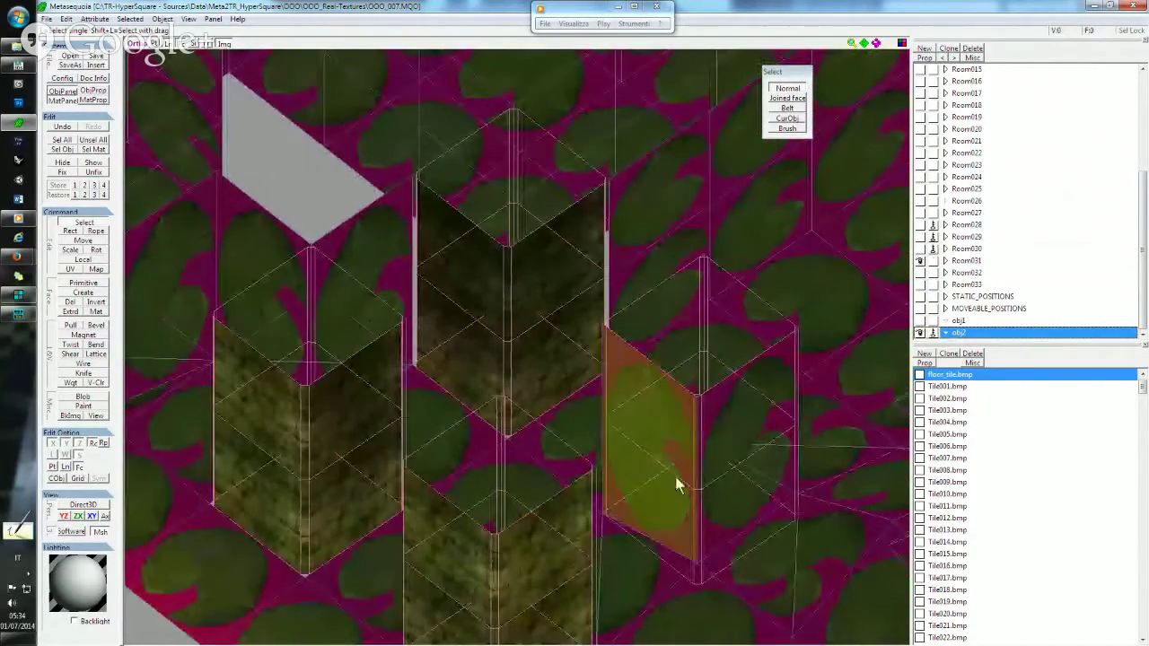
pyautogui.moveTo(723, 461); pyautogui.dragTo(699, 465, button='right')
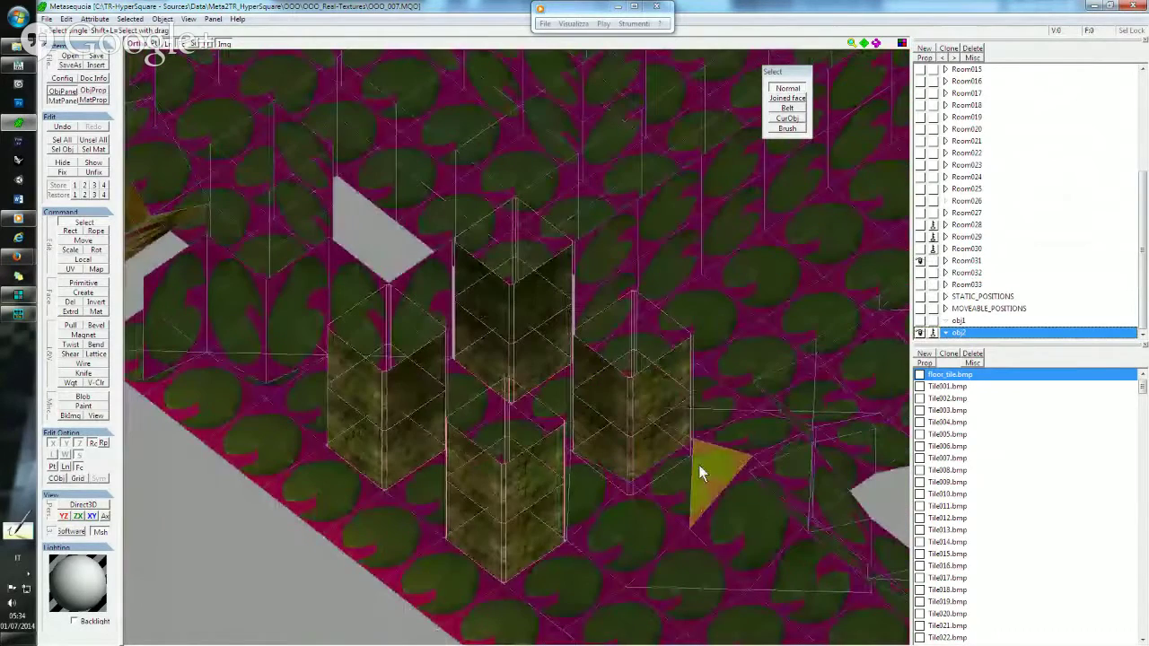
pyautogui.moveTo(636, 506)
pyautogui.mouseDown(button='right')
pyautogui.moveTo(532, 524)
pyautogui.moveTo(555, 501)
pyautogui.mouseUp(button='right')
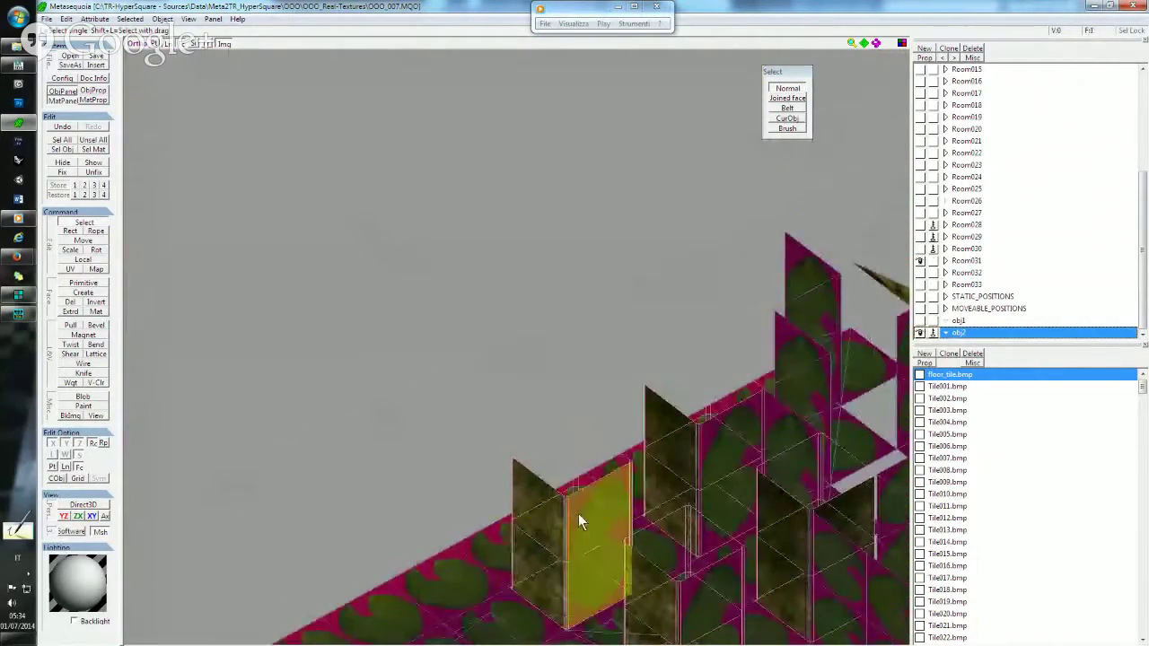
pyautogui.moveTo(597, 537); pyautogui.dragTo(480, 328, button='middle')
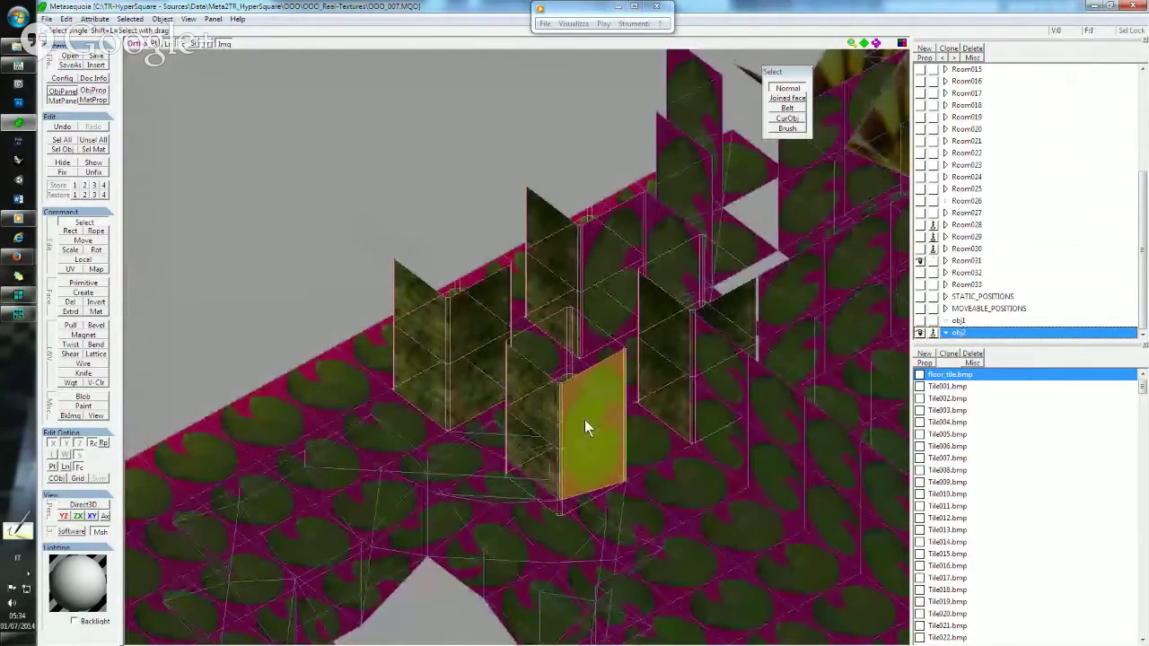
pyautogui.moveTo(584, 419)
pyautogui.mouseDown(button='right')
pyautogui.moveTo(683, 437)
pyautogui.moveTo(719, 411)
pyautogui.moveTo(488, 359)
pyautogui.moveTo(391, 392)
pyautogui.moveTo(585, 410)
pyautogui.moveTo(637, 341)
pyautogui.moveTo(524, 353)
pyautogui.mouseUp(button='right')
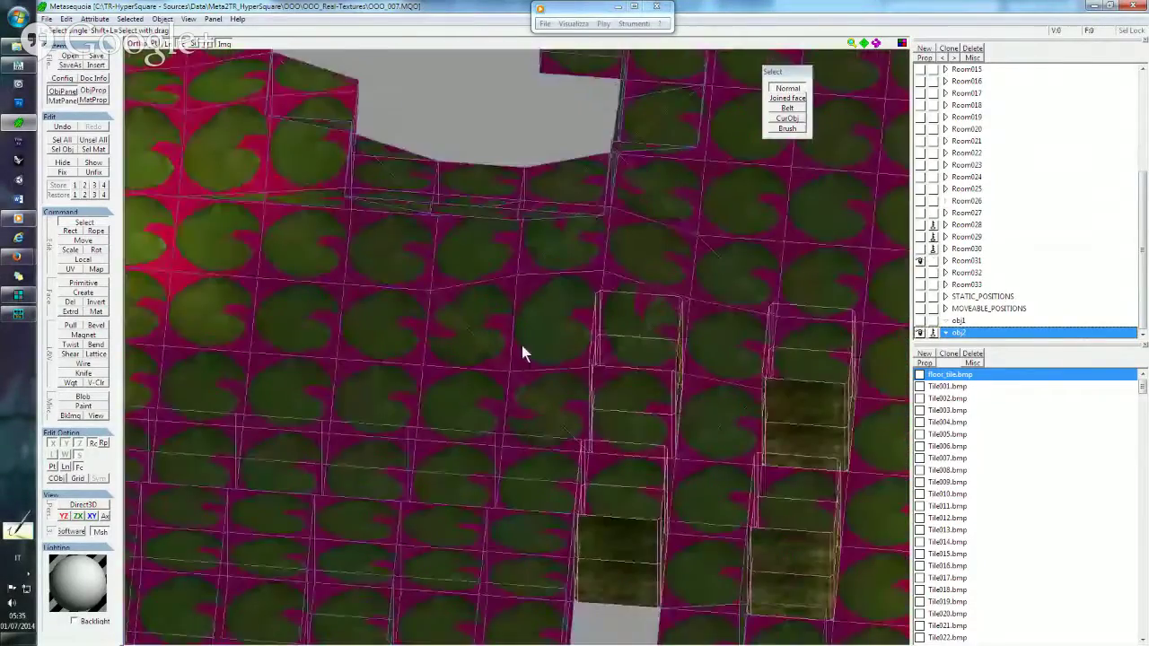
pyautogui.scroll(-3, 538, 373)
pyautogui.scroll(-2, 563, 386)
pyautogui.moveTo(564, 385); pyautogui.dragTo(580, 351, button='right')
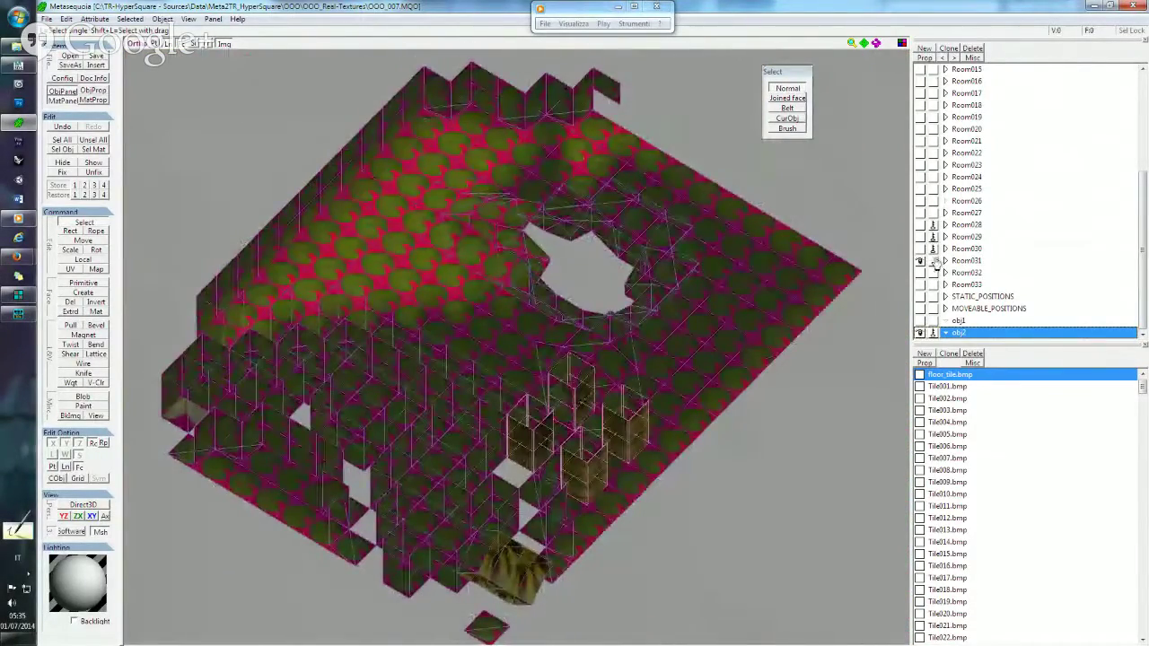
# Select Room031 and merge all visible objects into it, confirming the prompt.
pyautogui.click(968, 260)
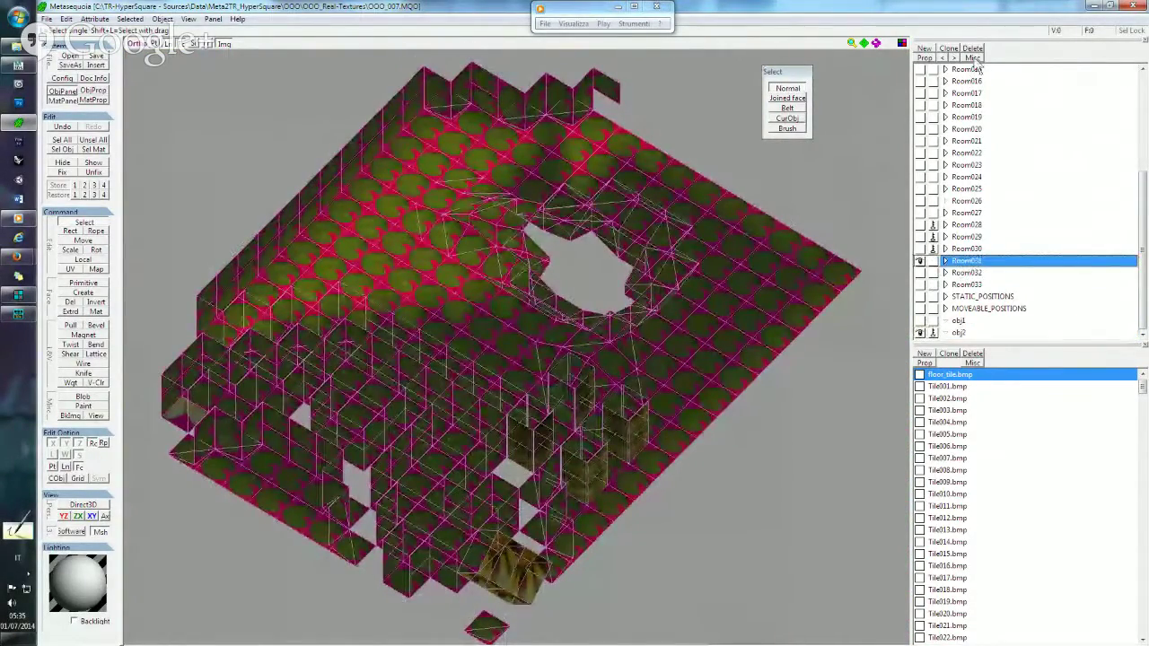
pyautogui.click(974, 58)
pyautogui.click(996, 147)
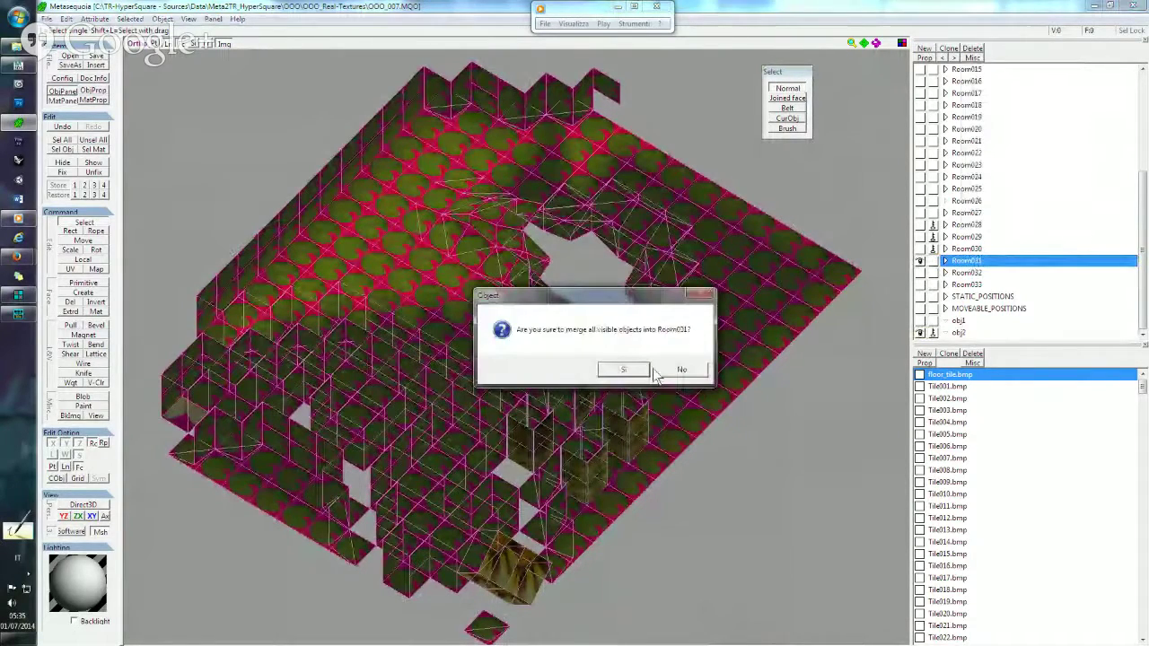
pyautogui.click(623, 370)
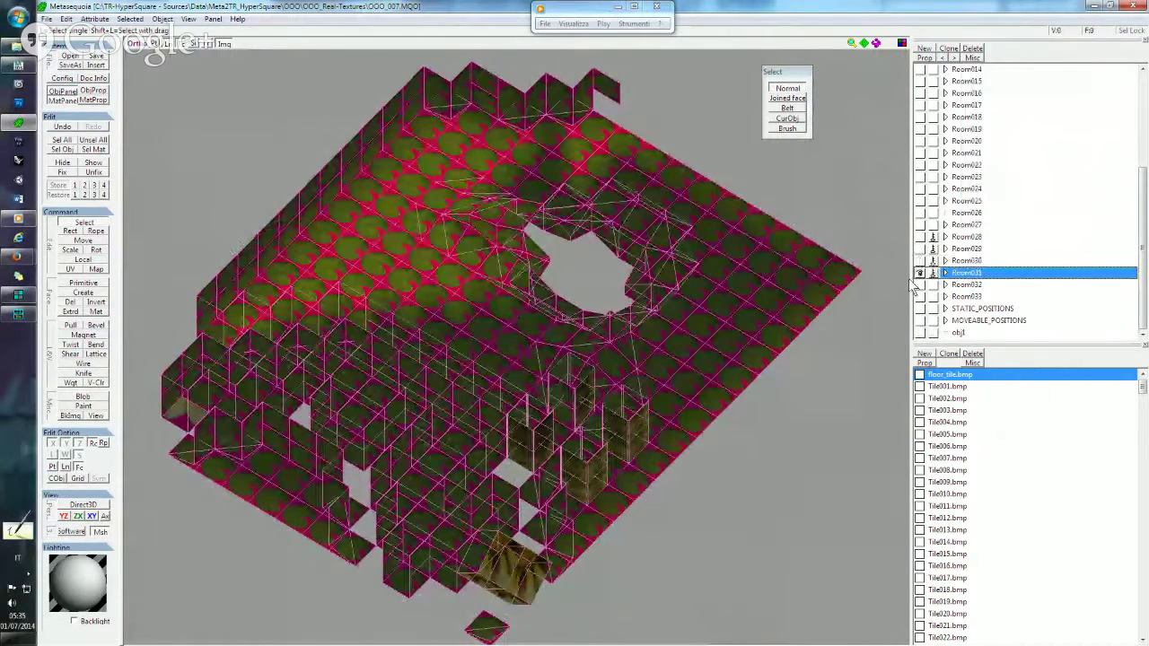
# Hide Room031, make Room032 the visible current object, and lock MOVEABLE_POSITIONS.
pyautogui.click(919, 273)
pyautogui.click(919, 284)
pyautogui.click(933, 285)
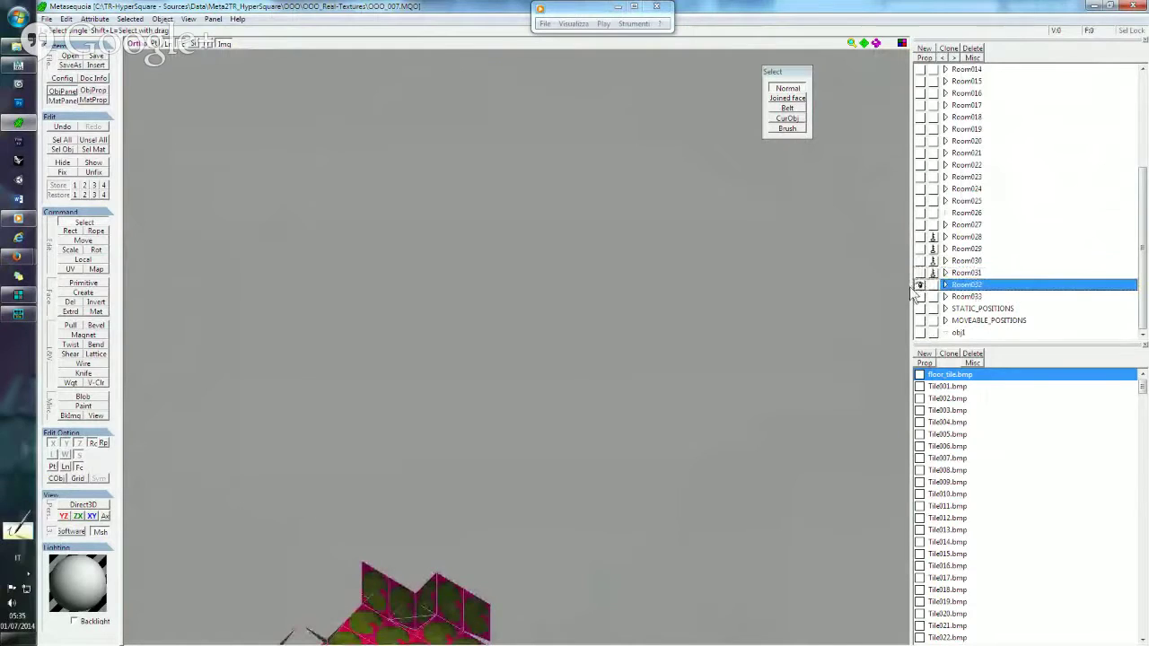
pyautogui.moveTo(778, 319); pyautogui.dragTo(708, 198, button='right')
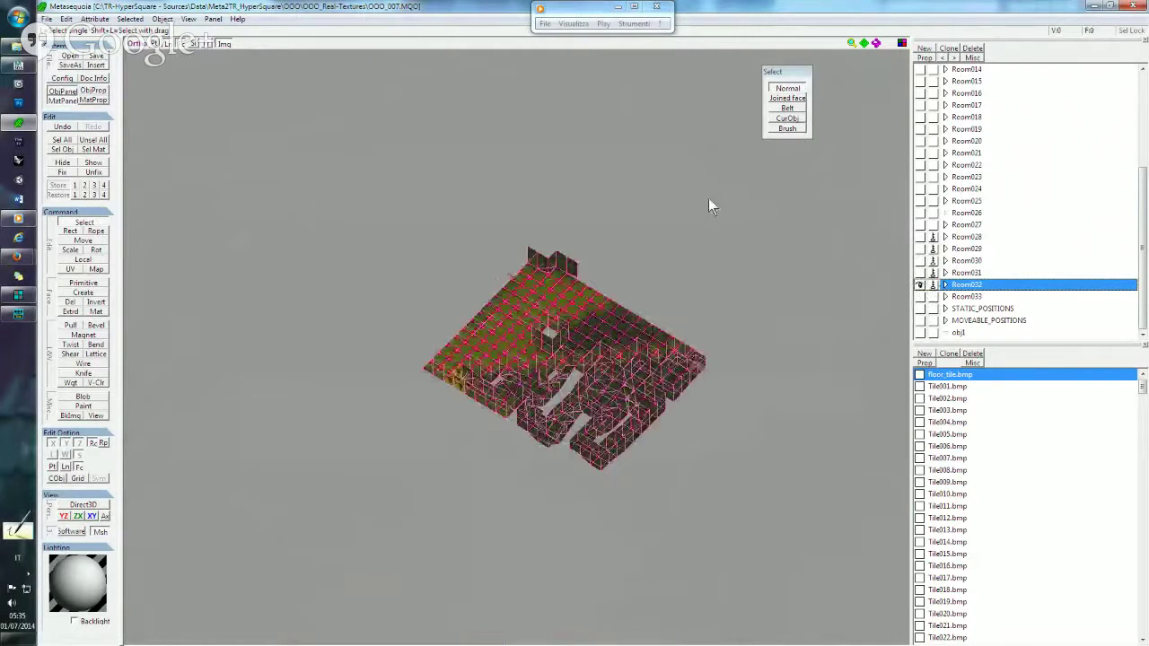
pyautogui.moveTo(643, 229); pyautogui.dragTo(570, 218, button='right')
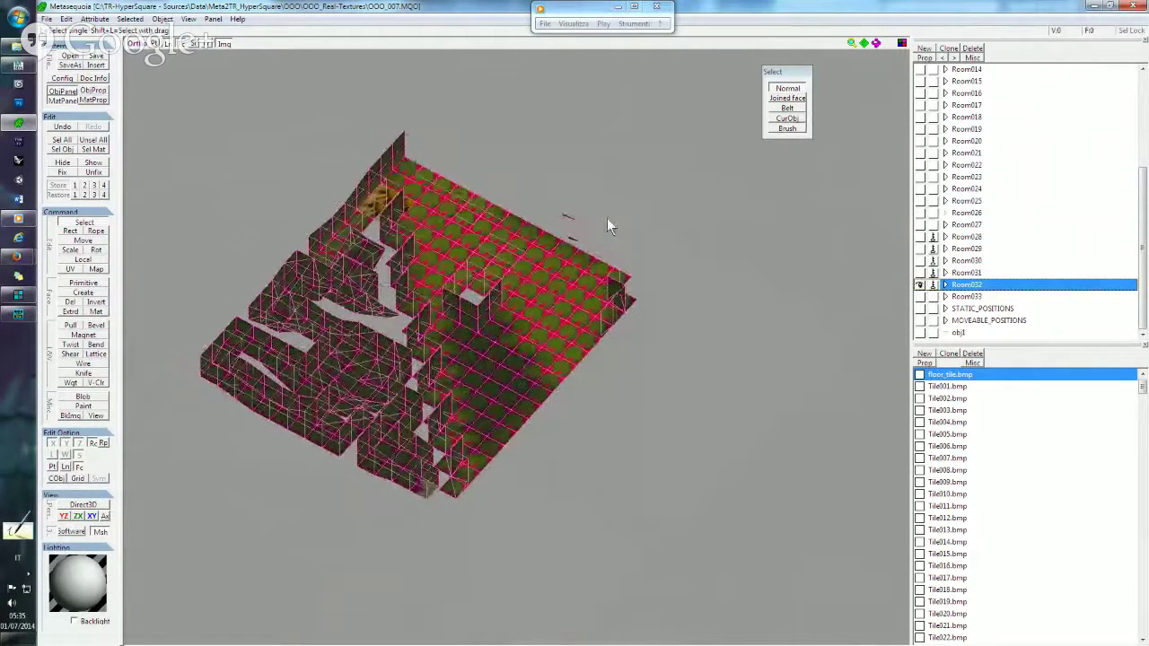
pyautogui.click(933, 321)
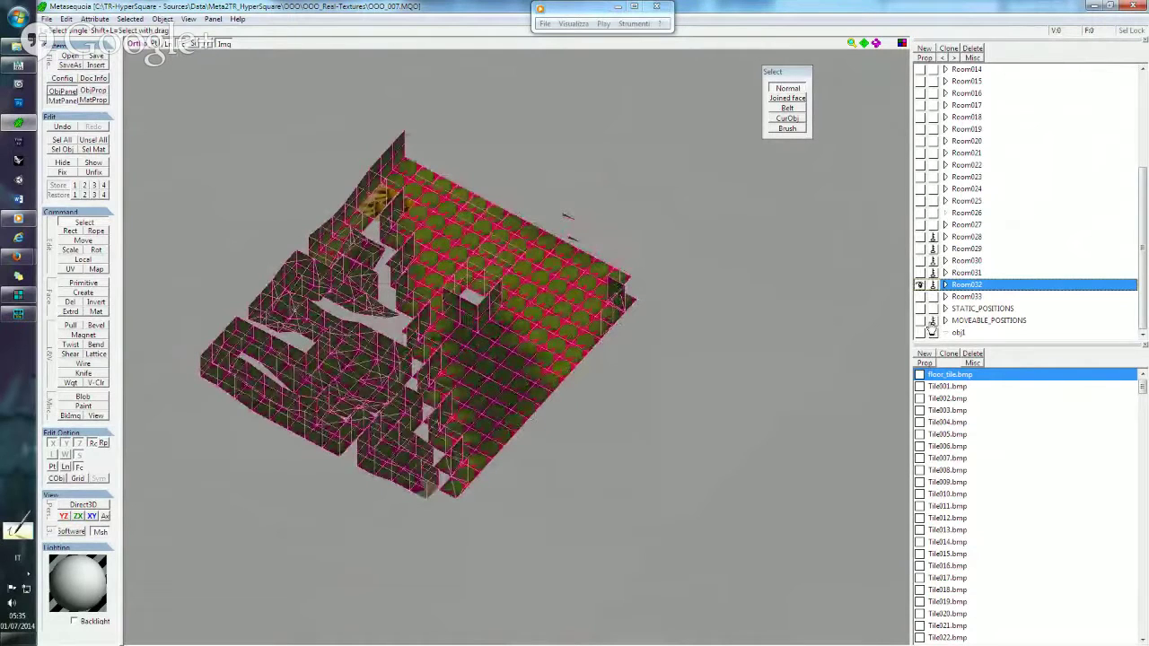
# Paste obj1's furniture as obj2, hide obj1, and merge all visible objects into Room032.
pyautogui.click(920, 333)
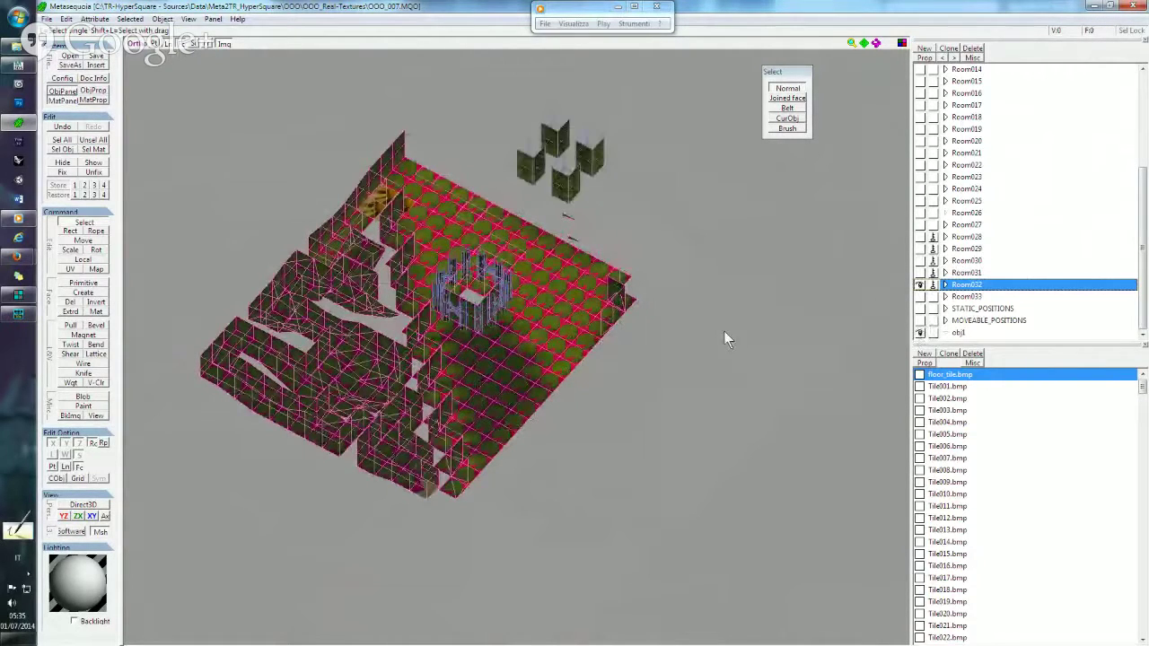
pyautogui.scroll(-5, 724, 330)
pyautogui.moveTo(722, 312)
pyautogui.mouseDown(button='right')
pyautogui.moveTo(636, 289)
pyautogui.moveTo(573, 305)
pyautogui.mouseUp(button='right')
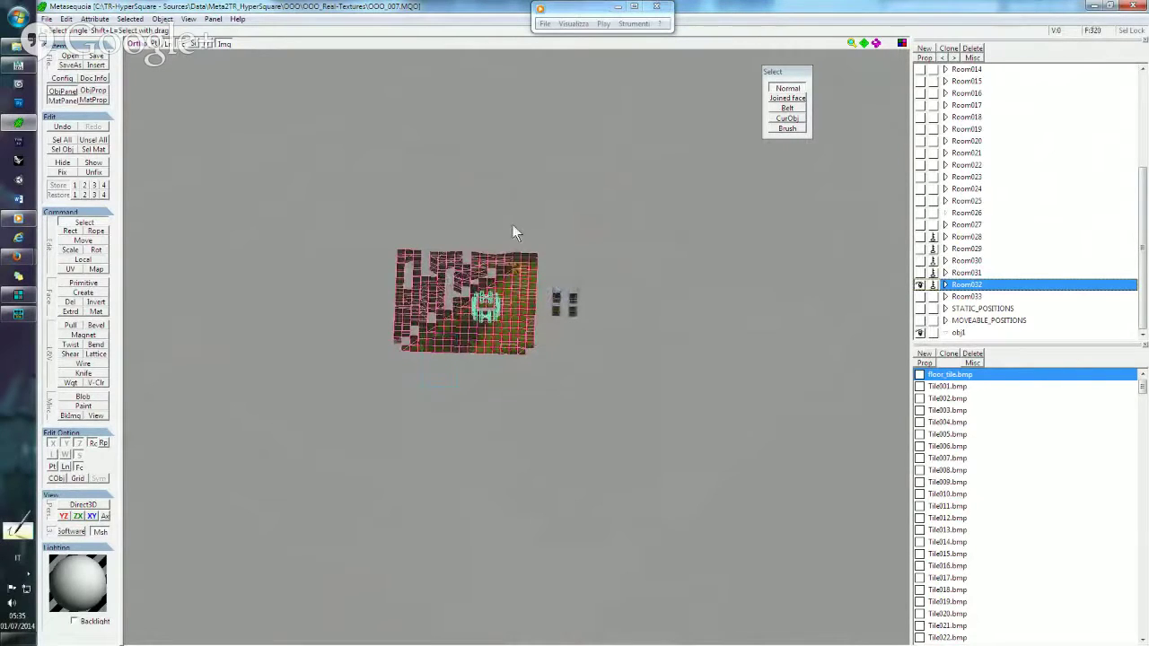
pyautogui.hotkey('ctrl', 'v')
pyautogui.click(919, 320)
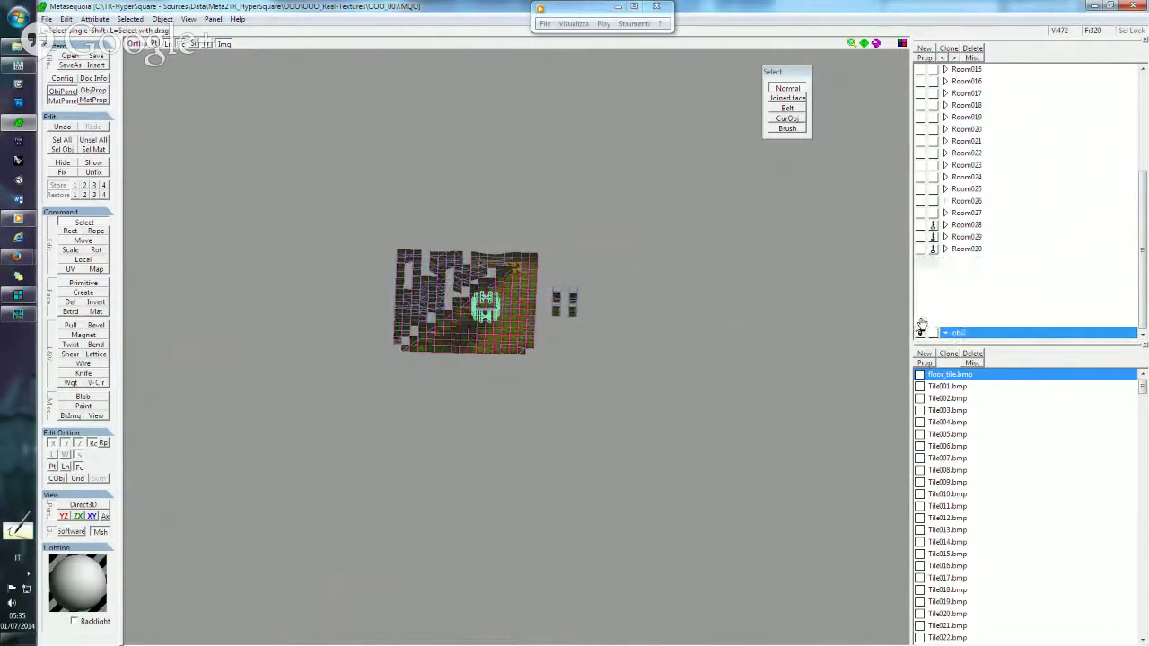
pyautogui.click(961, 273)
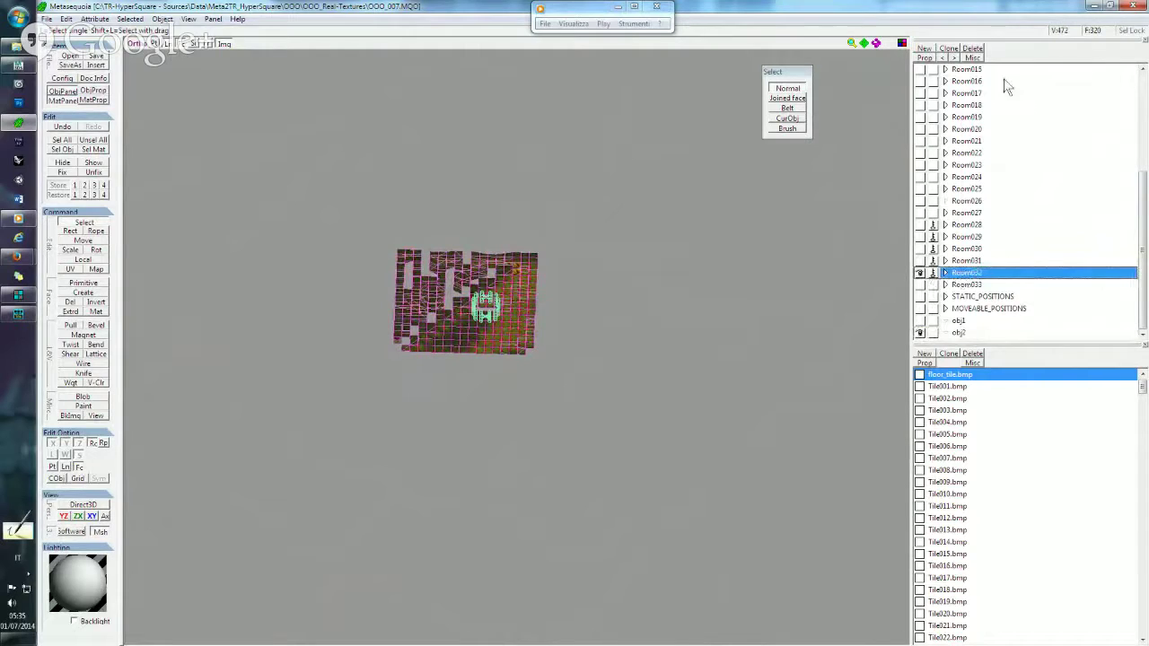
pyautogui.click(973, 57)
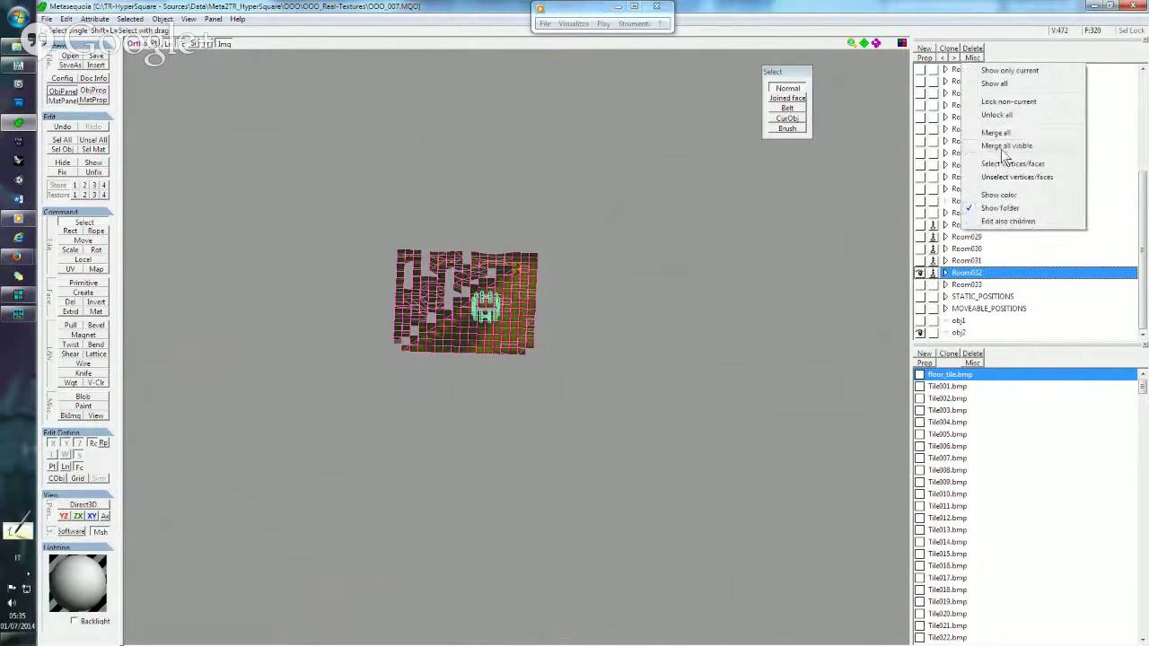
pyautogui.click(1006, 146)
pyautogui.click(616, 370)
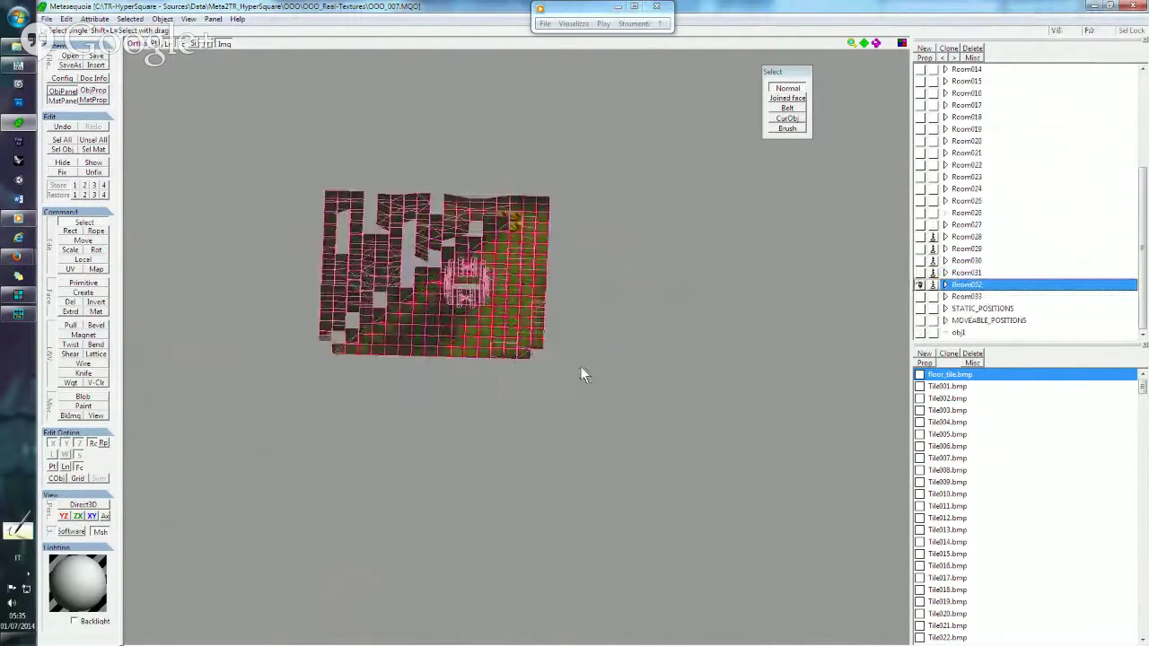
# Show Room033 and obj1, hide Room032, and inspect the floor tiles and wall boxes from several angles.
pyautogui.moveTo(582, 375)
pyautogui.mouseDown(button='right')
pyautogui.moveTo(540, 354)
pyautogui.moveTo(522, 360)
pyautogui.moveTo(548, 358)
pyautogui.mouseUp(button='right')
pyautogui.click(919, 297)
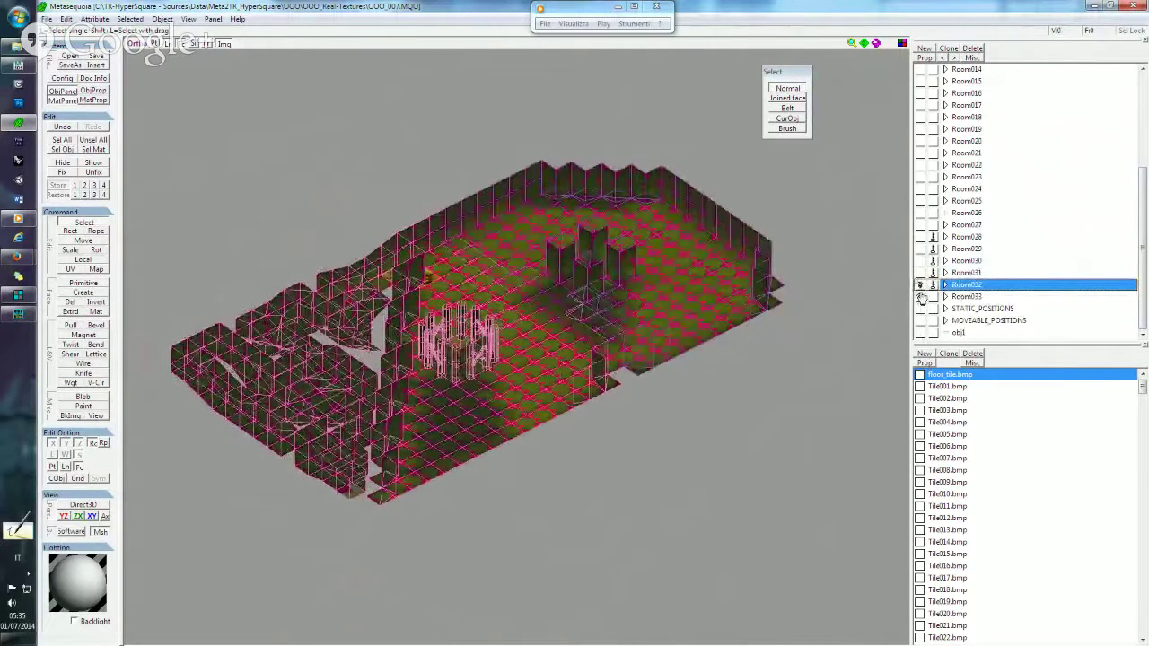
pyautogui.click(920, 284)
pyautogui.click(920, 332)
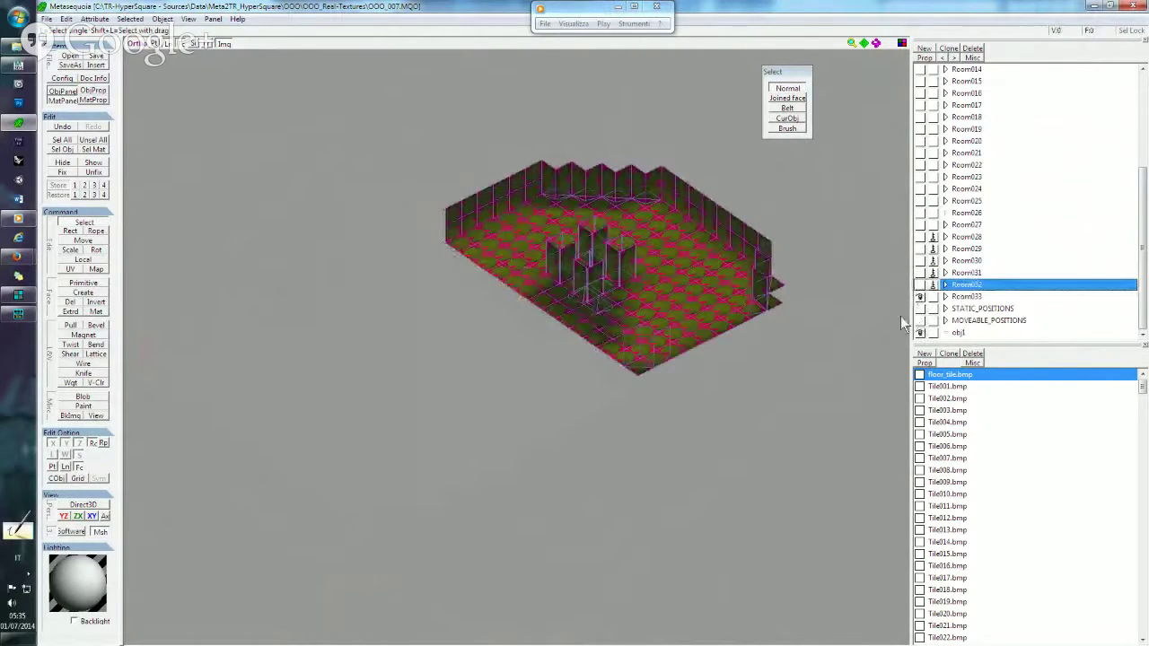
pyautogui.moveTo(811, 285)
pyautogui.mouseDown(button='right')
pyautogui.moveTo(864, 340)
pyautogui.moveTo(670, 313)
pyautogui.mouseUp(button='right')
pyautogui.scroll(5, 670, 314)
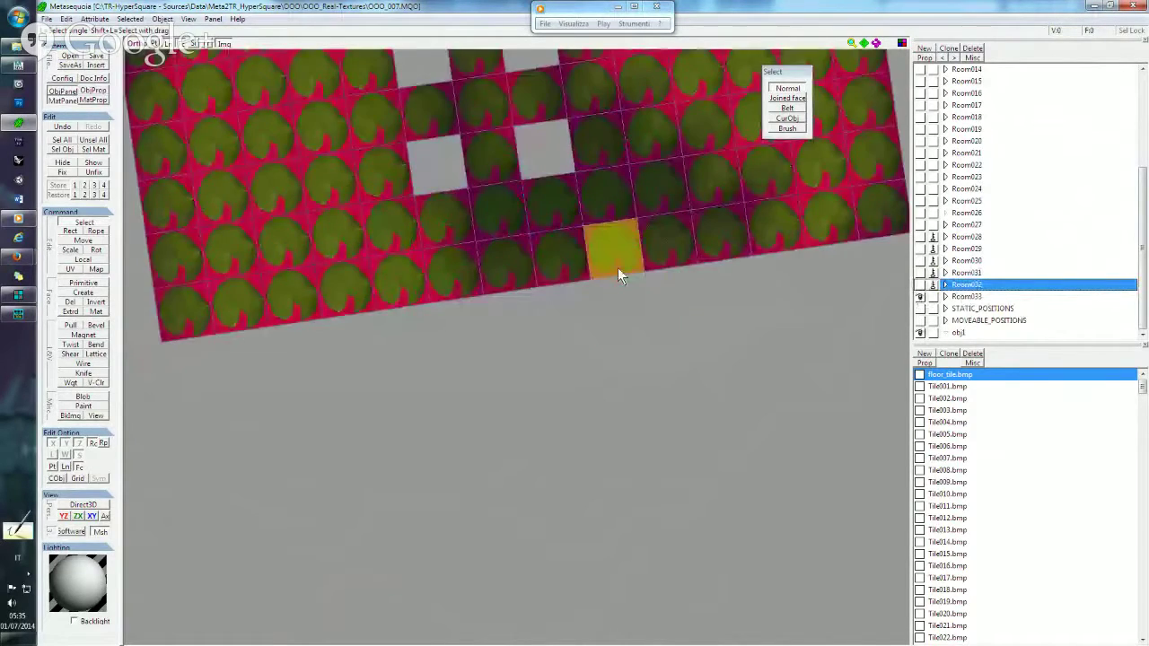
pyautogui.moveTo(593, 287)
pyautogui.mouseDown(button='right')
pyautogui.moveTo(598, 268)
pyautogui.moveTo(605, 290)
pyautogui.moveTo(565, 239)
pyautogui.moveTo(662, 329)
pyautogui.moveTo(662, 241)
pyautogui.moveTo(657, 330)
pyautogui.mouseUp(button='right')
pyautogui.scroll(-3, 685, 287)
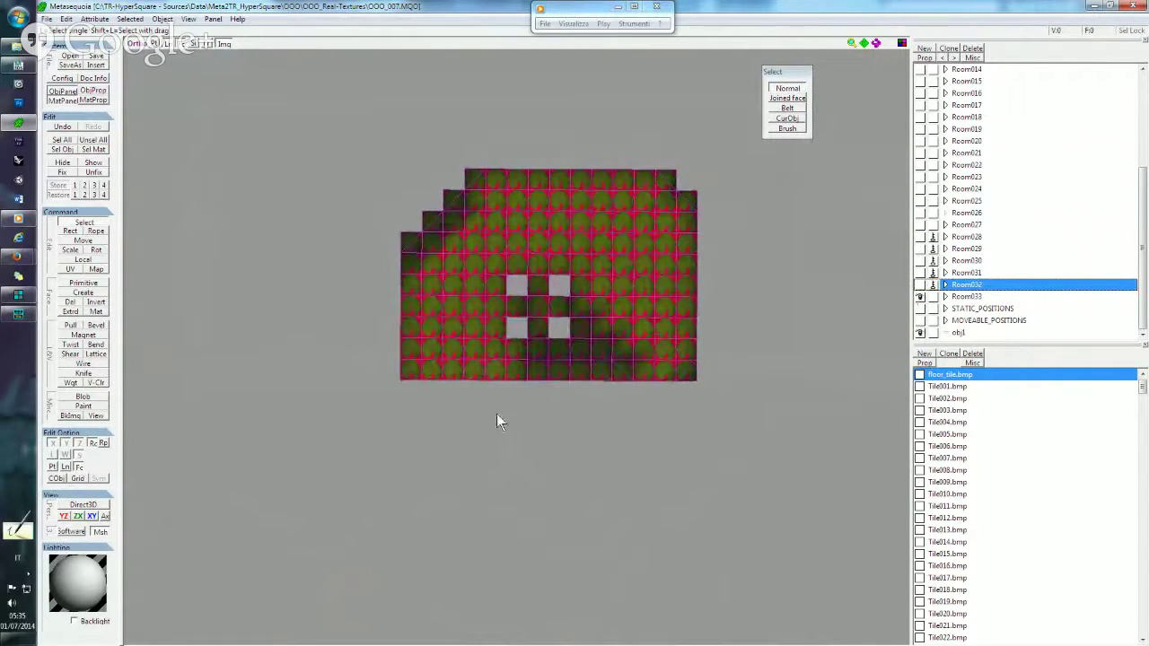
pyautogui.moveTo(492, 409); pyautogui.dragTo(582, 257)
pyautogui.moveTo(585, 264)
pyautogui.mouseDown(button='right')
pyautogui.moveTo(583, 273)
pyautogui.moveTo(590, 260)
pyautogui.mouseUp(button='right')
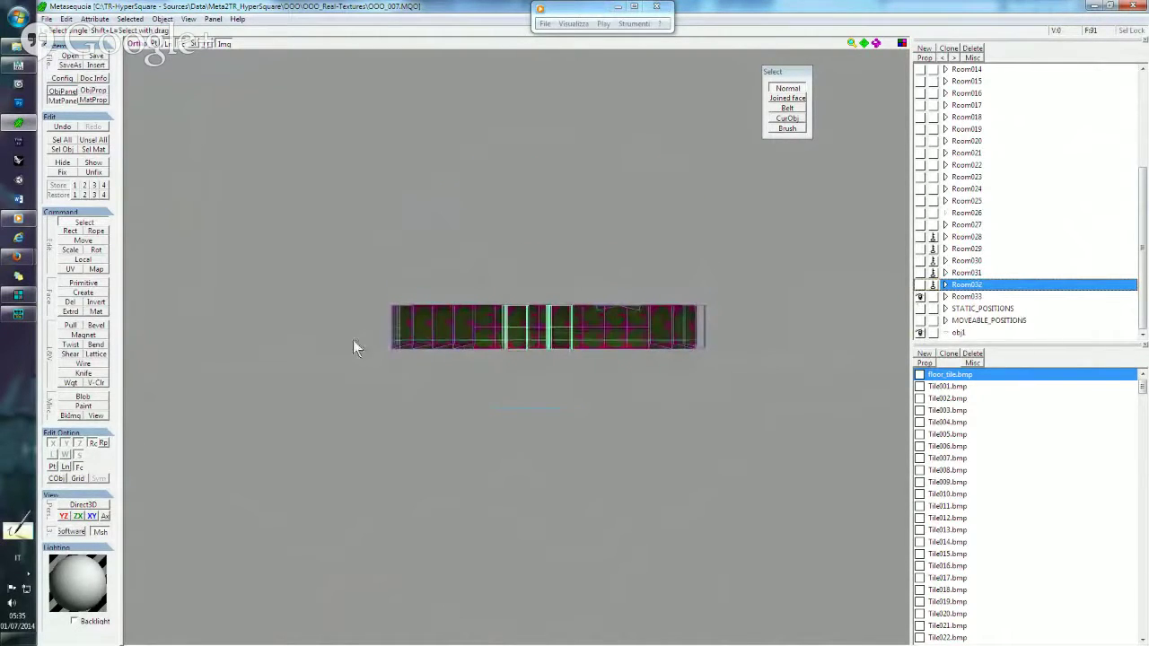
pyautogui.moveTo(431, 336); pyautogui.dragTo(455, 399, button='right')
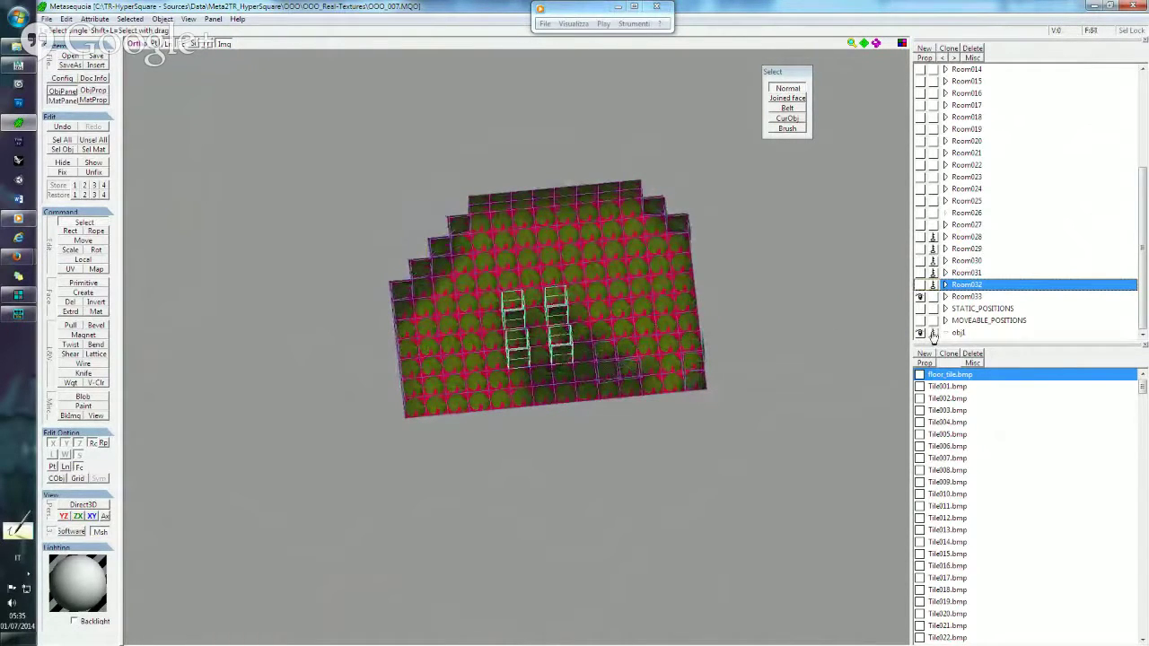
pyautogui.moveTo(539, 314)
pyautogui.mouseDown(button='right')
pyautogui.moveTo(556, 323)
pyautogui.moveTo(577, 296)
pyautogui.mouseUp(button='right')
pyautogui.scroll(5, 576, 291)
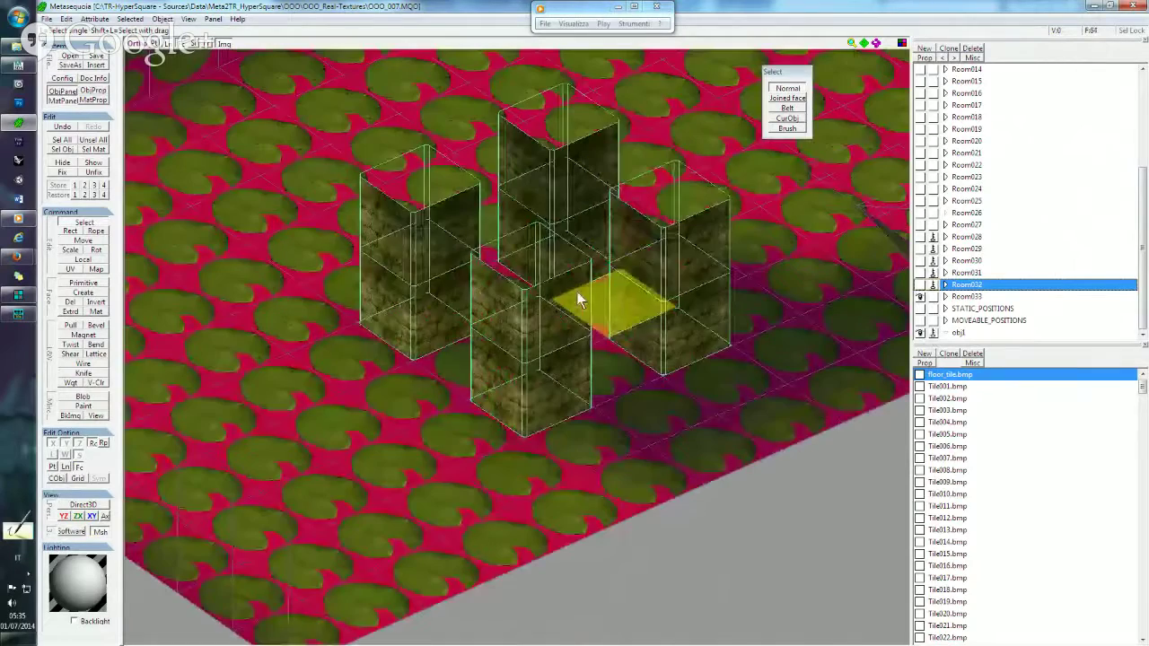
# Make Room033 current and merge all visible objects into it.
pyautogui.click(961, 298)
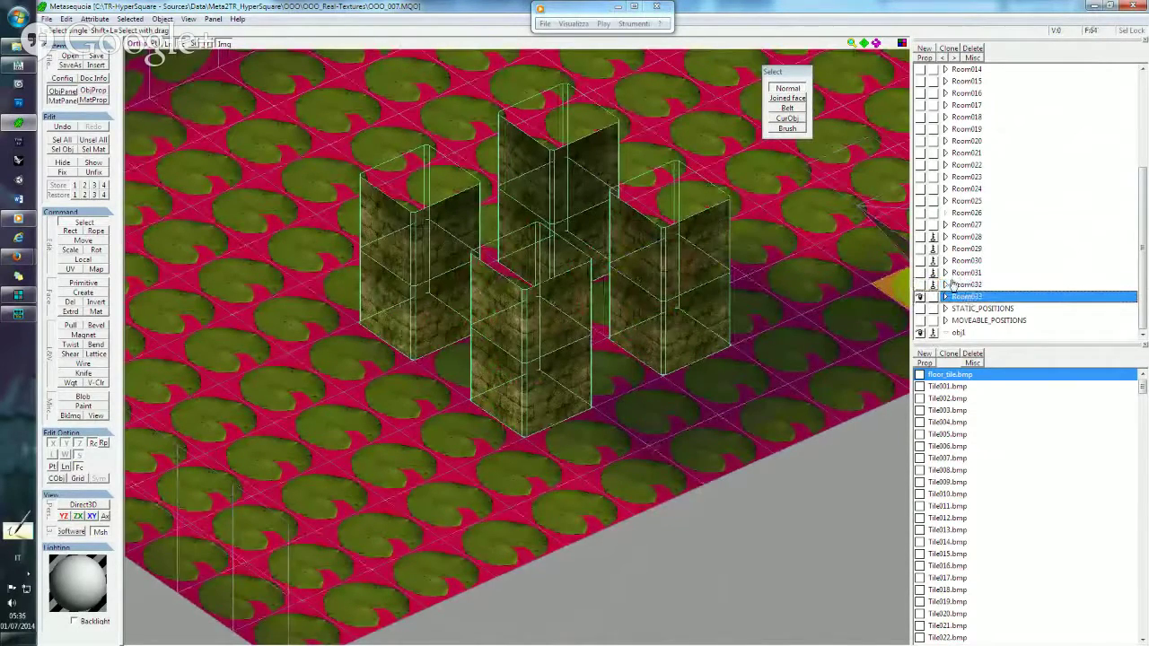
pyautogui.click(977, 59)
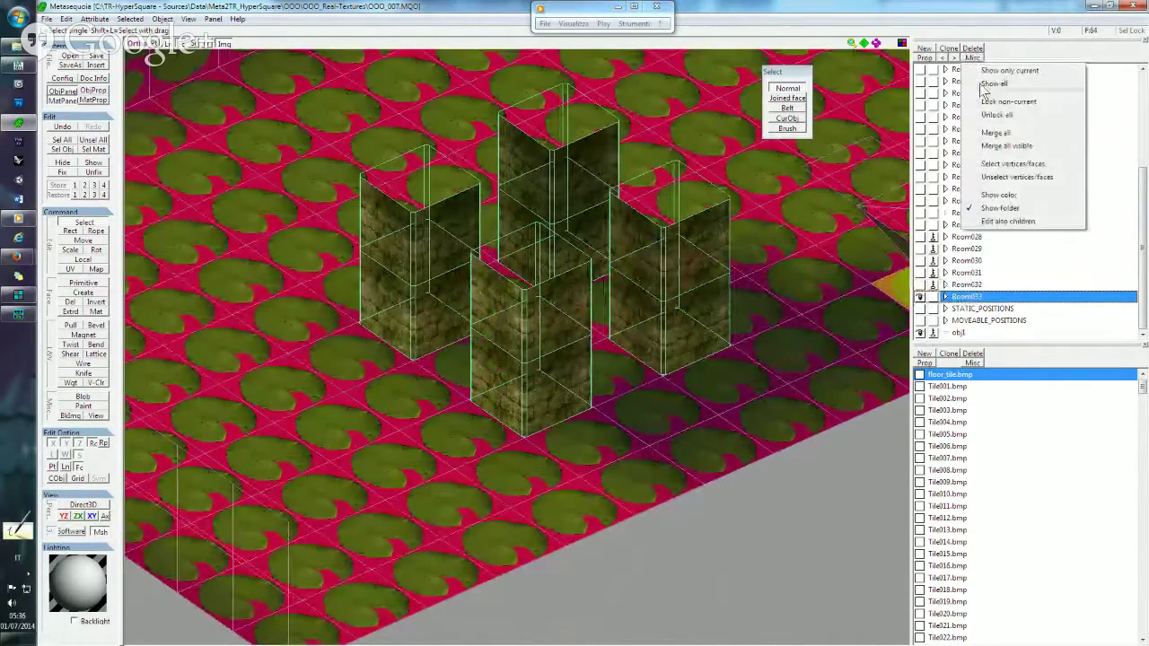
pyautogui.click(995, 144)
pyautogui.click(629, 368)
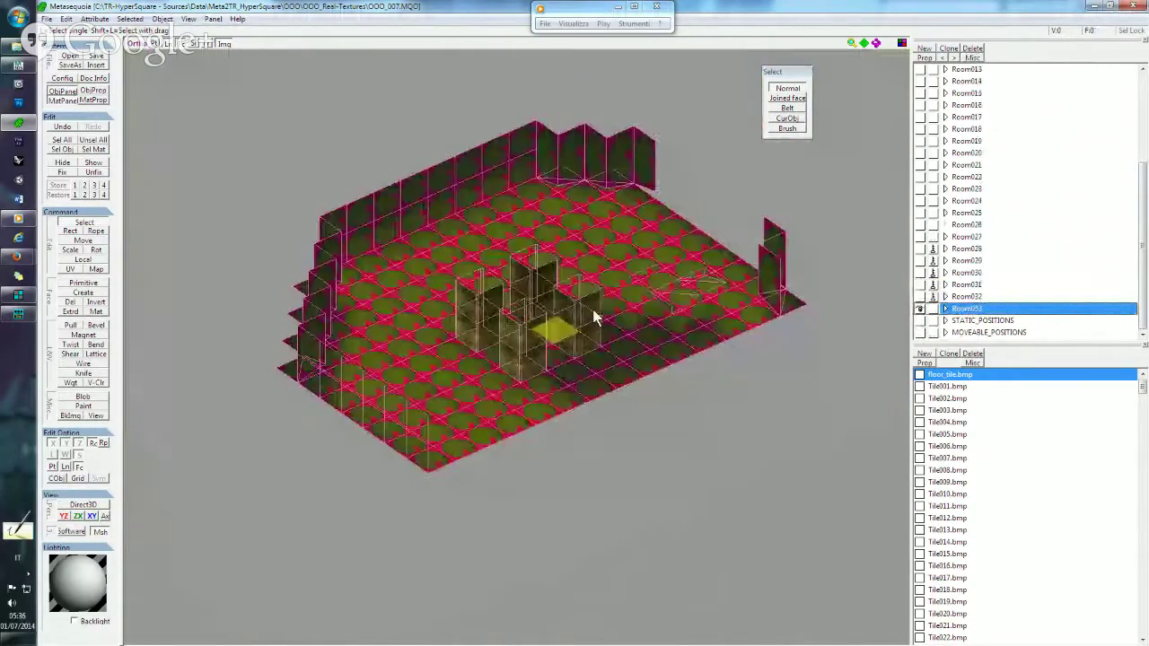
pyautogui.moveTo(592, 309)
pyautogui.mouseDown(button='right')
pyautogui.moveTo(557, 258)
pyautogui.moveTo(570, 310)
pyautogui.mouseUp(button='right')
pyautogui.scroll(3, 496, 355)
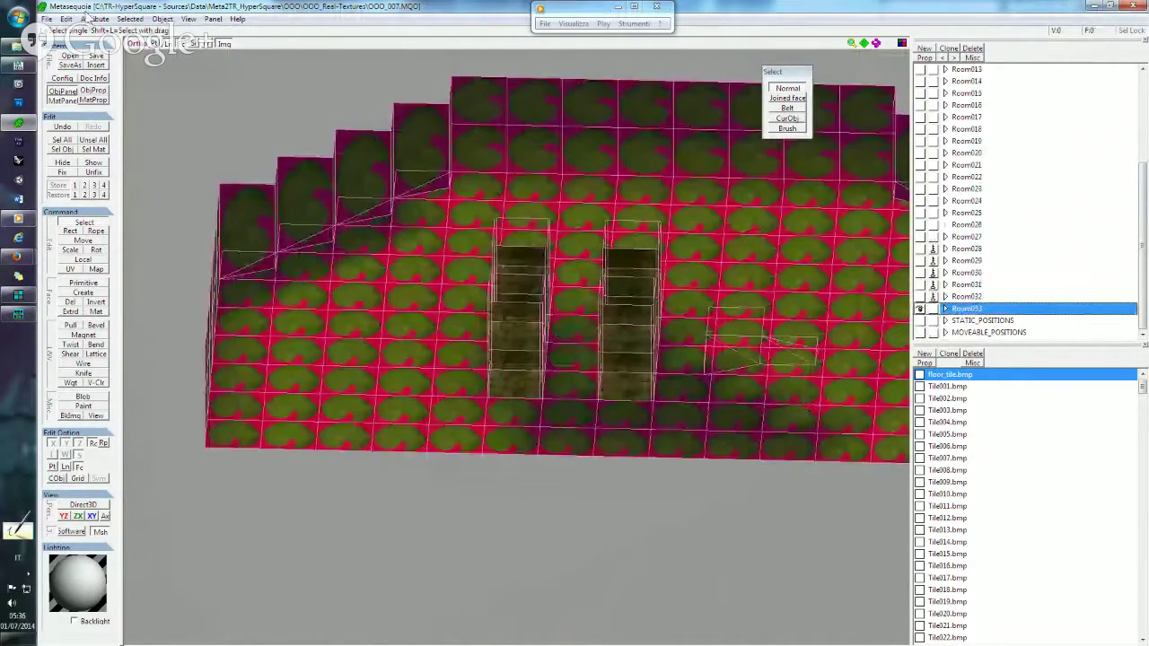
# Unlock Room028–Room032 and make Room020 through Room033 visible.
pyautogui.click(161, 19)
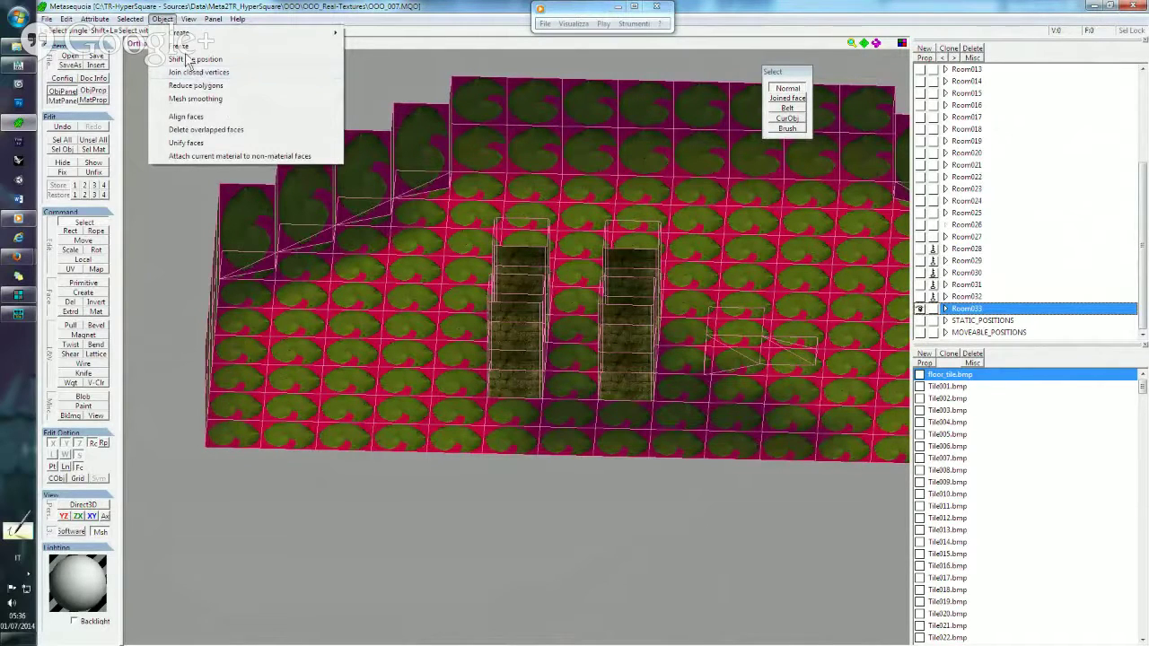
pyautogui.click(187, 321)
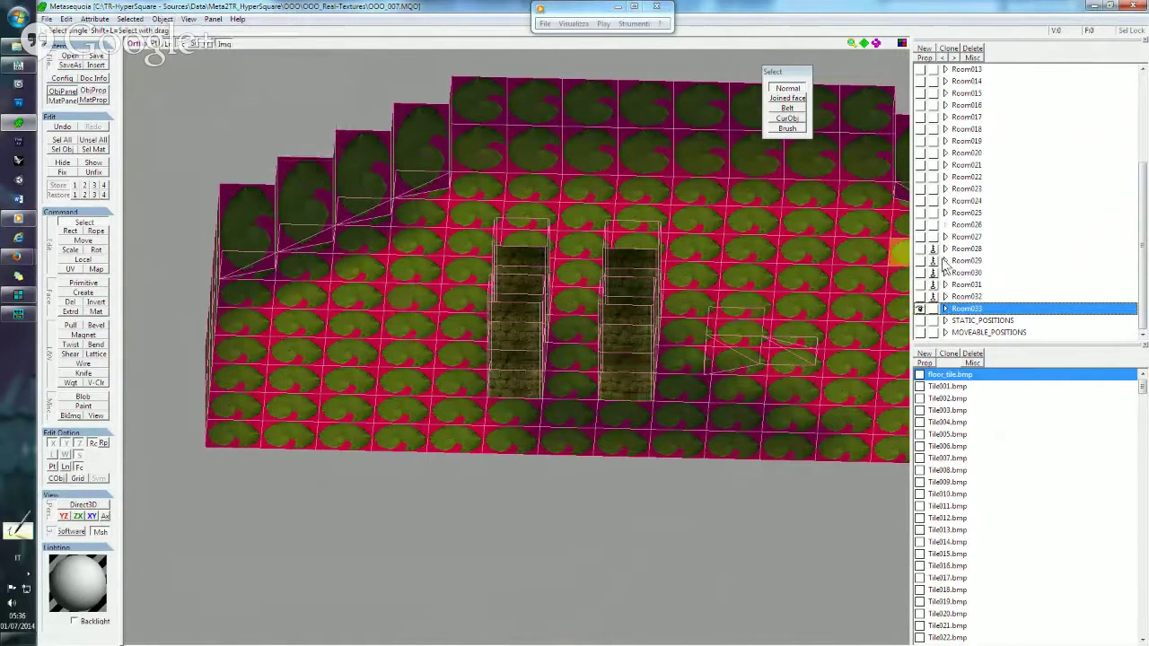
pyautogui.moveTo(934, 297); pyautogui.dragTo(934, 249)
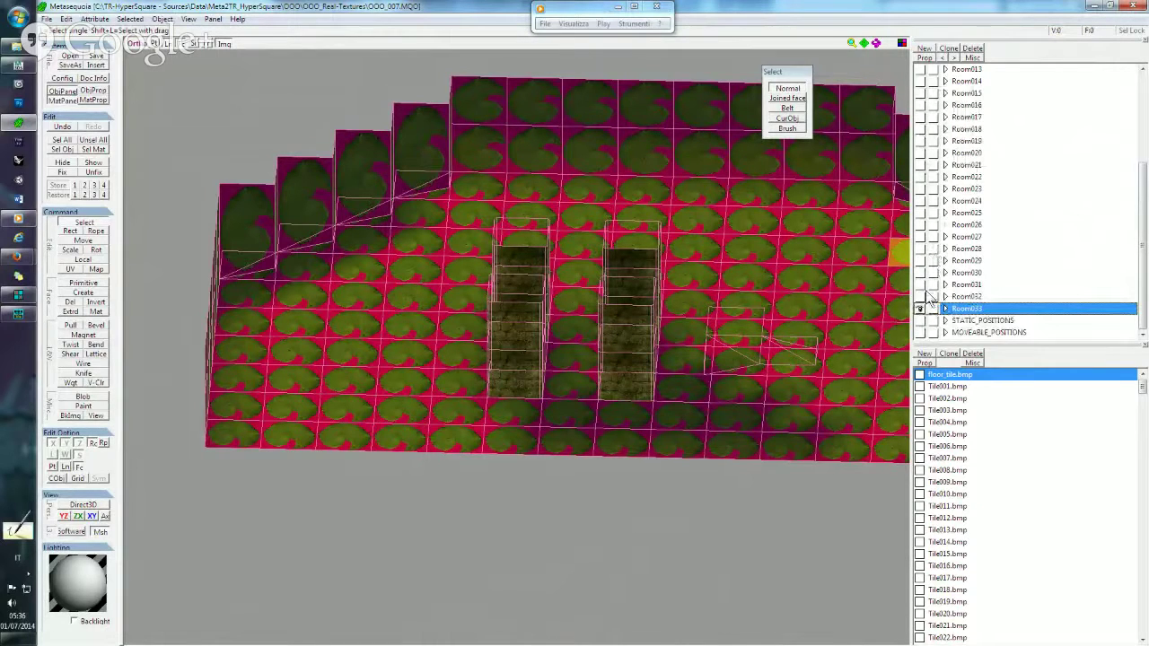
pyautogui.moveTo(921, 306); pyautogui.dragTo(922, 82)
pyautogui.scroll(4, 929, 123)
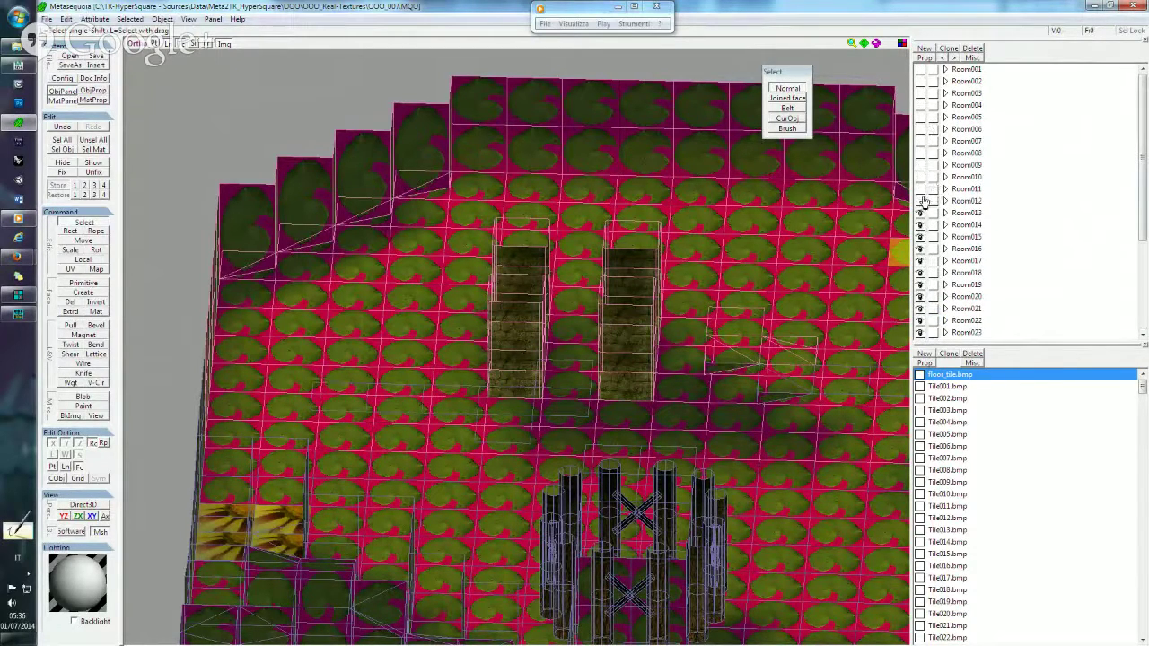
# Make Room001–Room010 visible and reveal the hidden walls and buildings.
pyautogui.moveTo(924, 191)
pyautogui.mouseDown()
pyautogui.moveTo(922, 76)
pyautogui.moveTo(922, 132)
pyautogui.mouseUp()
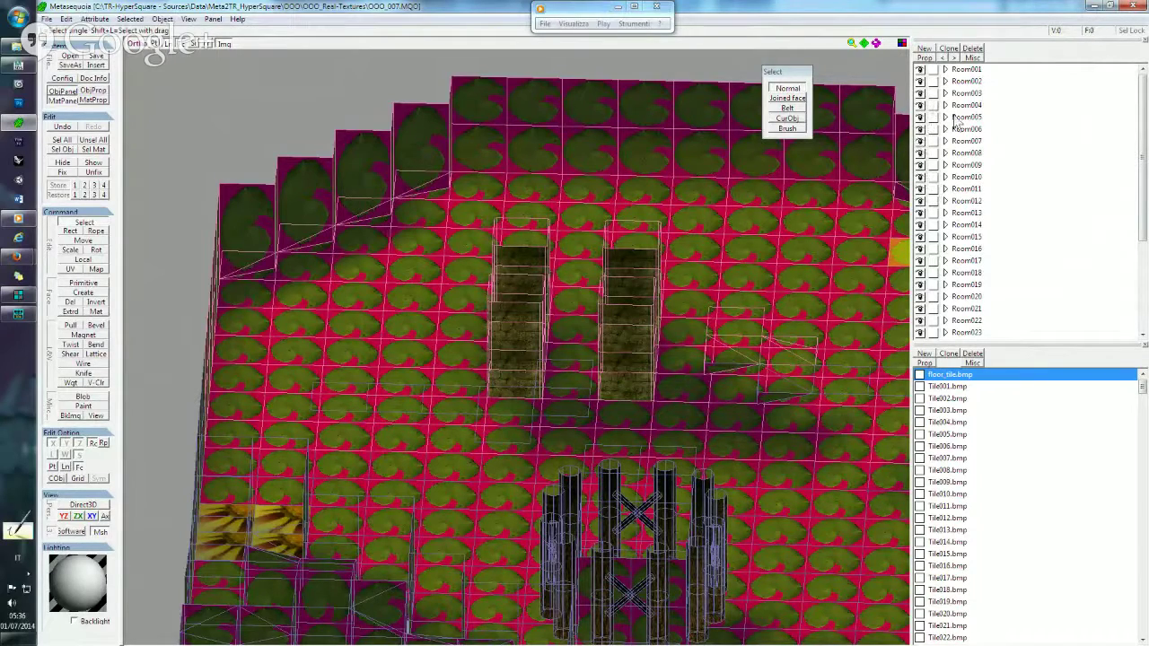
pyautogui.scroll(-5, 662, 333)
pyautogui.moveTo(662, 333); pyautogui.dragTo(508, 333, button='right')
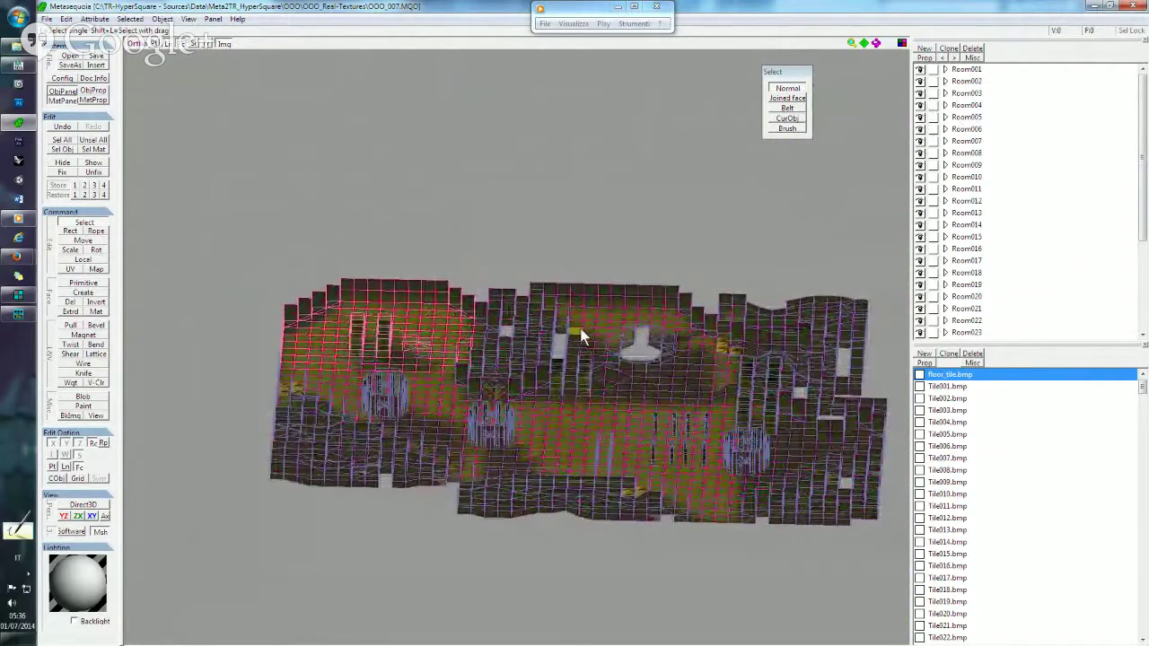
pyautogui.click(94, 164)
# Orbit and pan around the complete re-textured level to review it from several angles.
pyautogui.moveTo(389, 274)
pyautogui.mouseDown(button='right')
pyautogui.moveTo(373, 244)
pyautogui.moveTo(404, 230)
pyautogui.mouseUp(button='right')
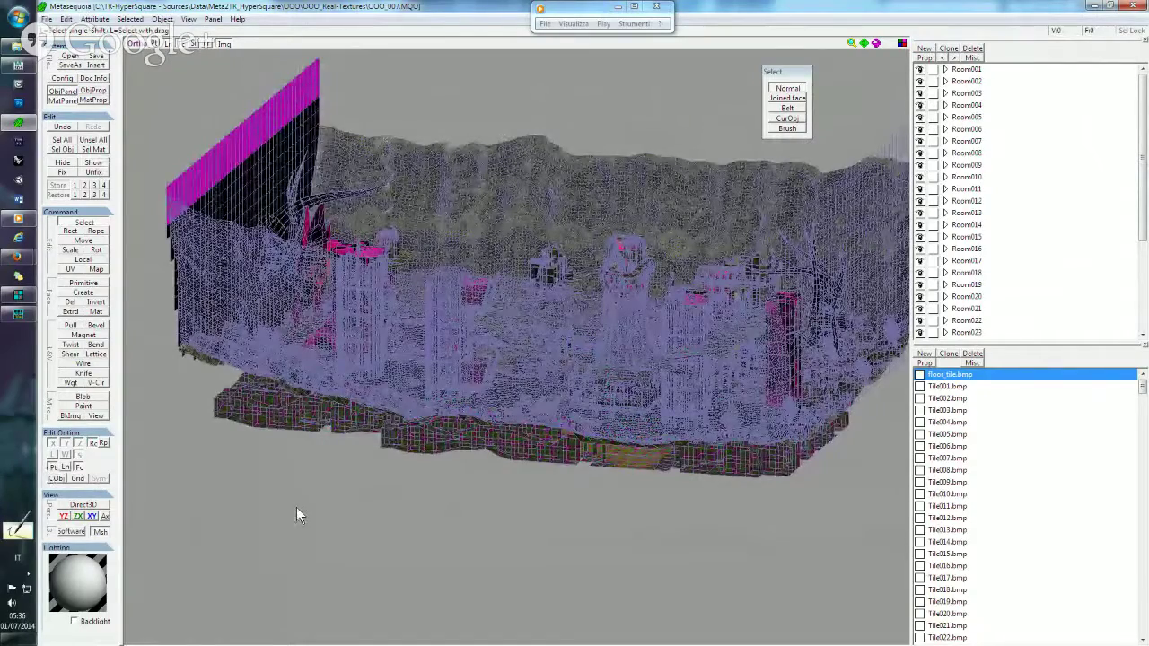
pyautogui.click(541, 400)
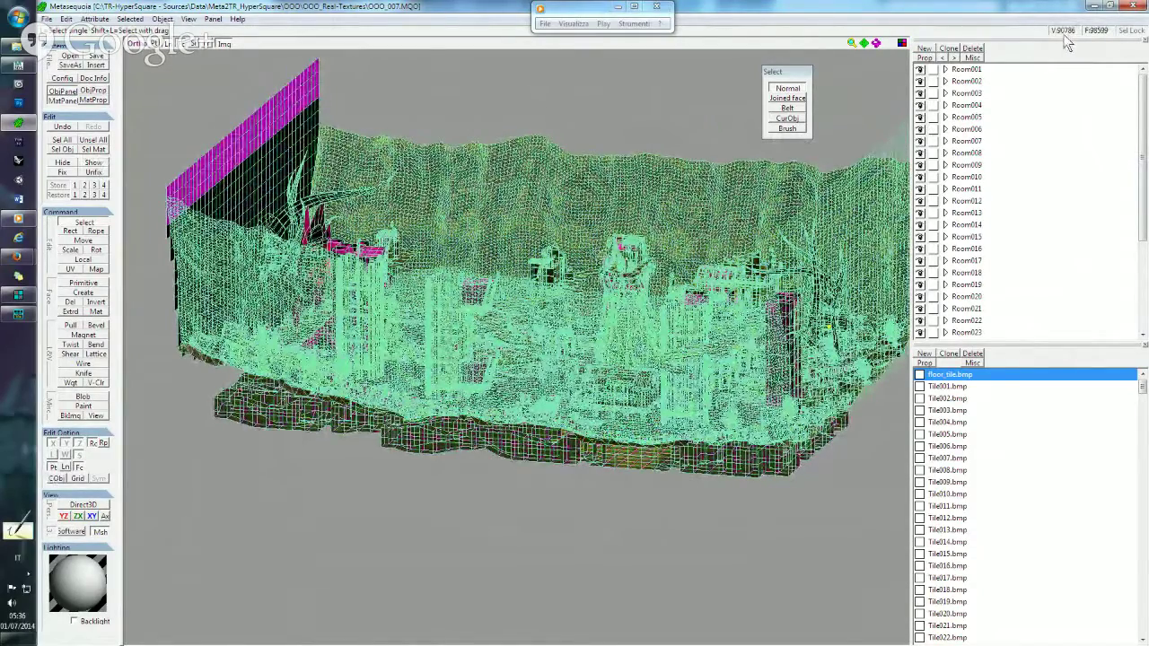
pyautogui.click(596, 131)
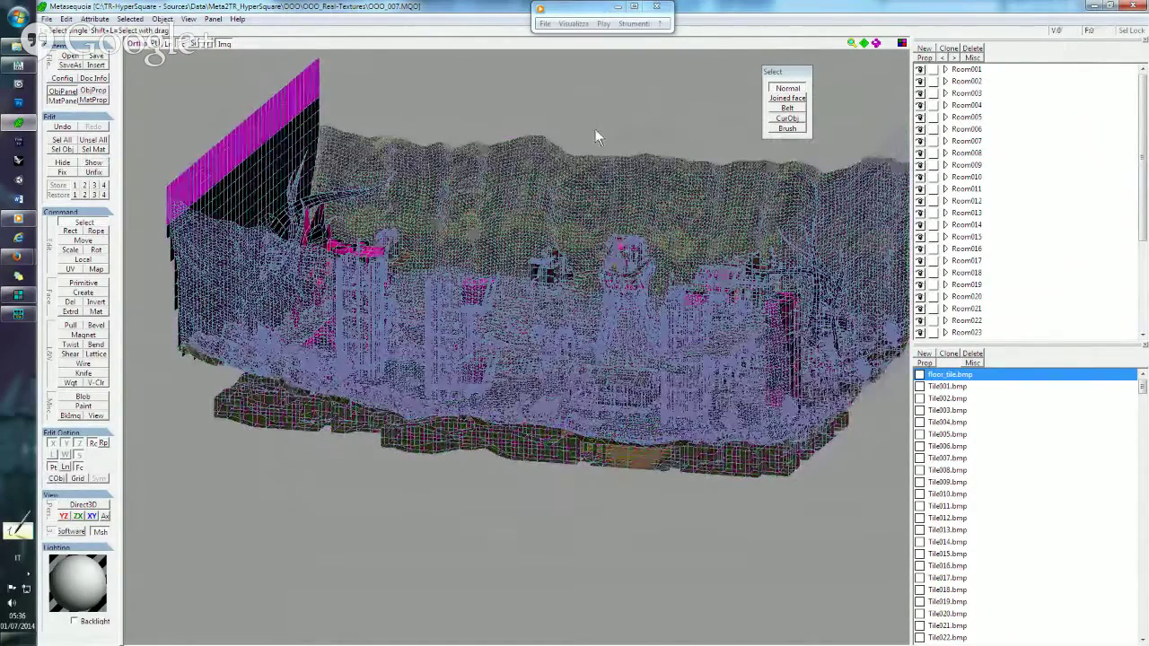
pyautogui.moveTo(594, 128); pyautogui.dragTo(582, 172, button='middle')
pyautogui.moveTo(630, 199)
pyautogui.mouseDown(button='right')
pyautogui.moveTo(577, 221)
pyautogui.moveTo(604, 218)
pyautogui.moveTo(596, 241)
pyautogui.moveTo(501, 241)
pyautogui.mouseUp(button='right')
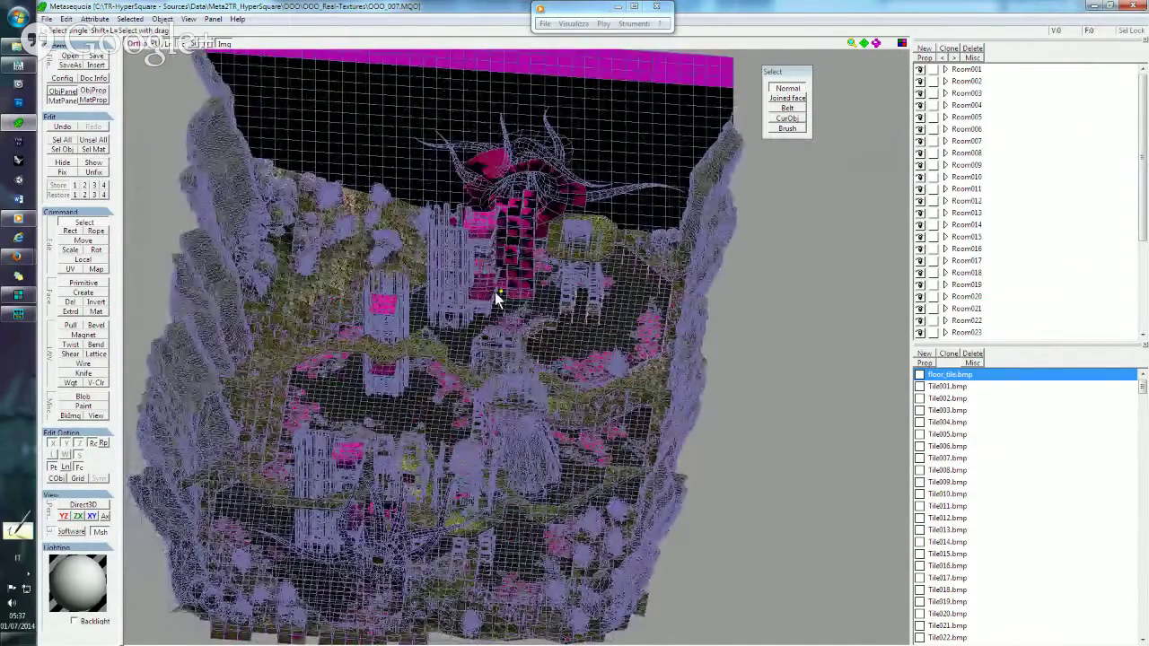
pyautogui.moveTo(495, 294)
pyautogui.mouseDown(button='right')
pyautogui.moveTo(533, 305)
pyautogui.moveTo(506, 298)
pyautogui.moveTo(523, 292)
pyautogui.moveTo(495, 205)
pyautogui.moveTo(449, 173)
pyautogui.moveTo(411, 184)
pyautogui.moveTo(400, 175)
pyautogui.moveTo(407, 185)
pyautogui.moveTo(375, 173)
pyautogui.mouseUp(button='right')
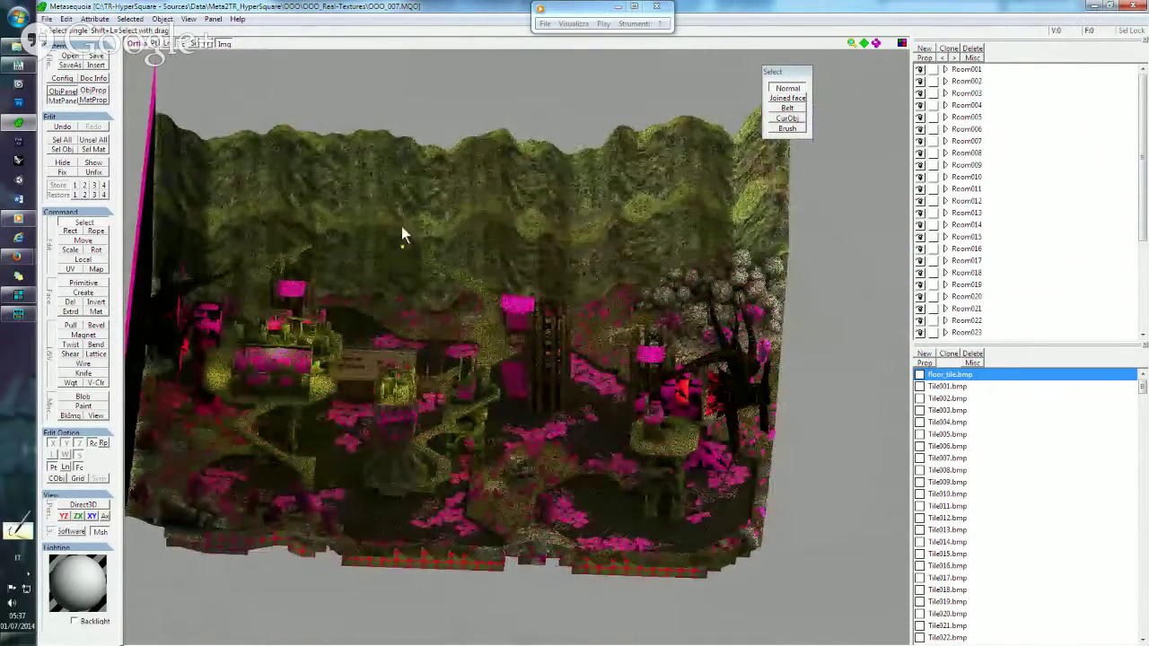
pyautogui.moveTo(401, 227); pyautogui.dragTo(461, 216, button='middle')
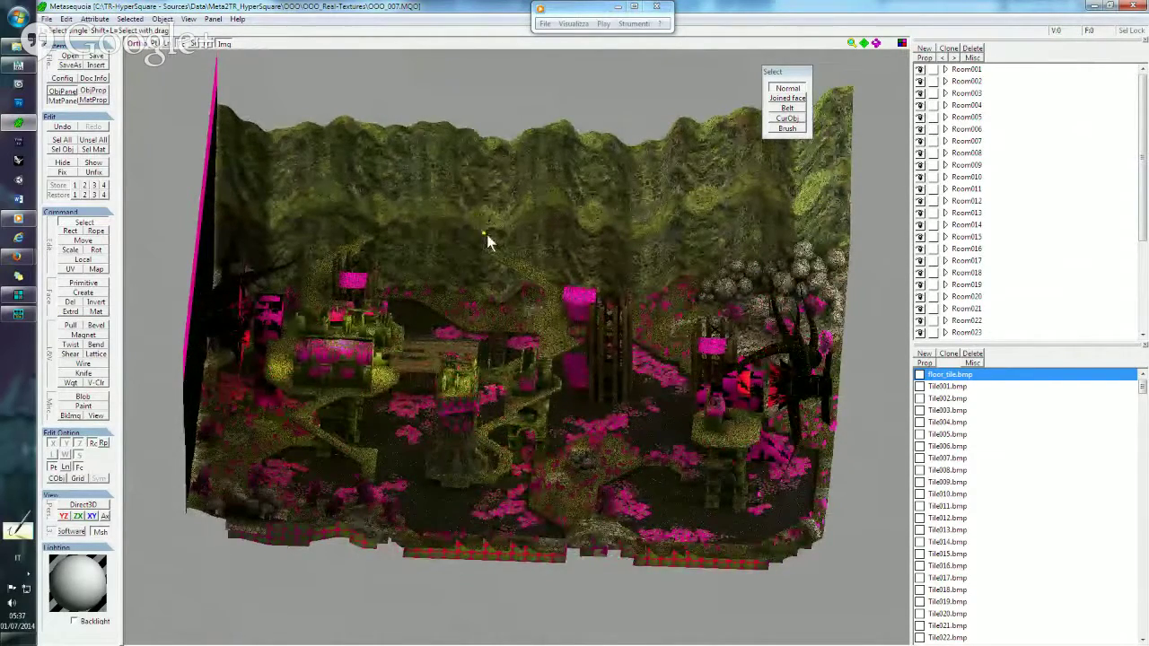
pyautogui.moveTo(486, 235); pyautogui.dragTo(469, 235, button='right')
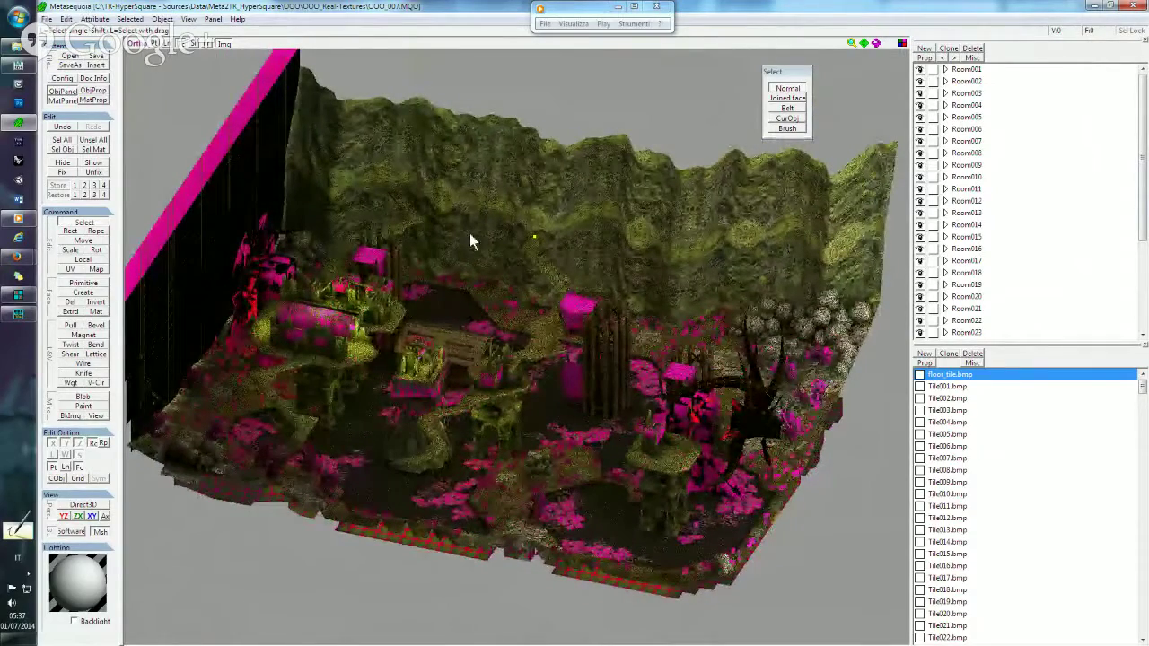
pyautogui.hotkey('ctrl', 'v')
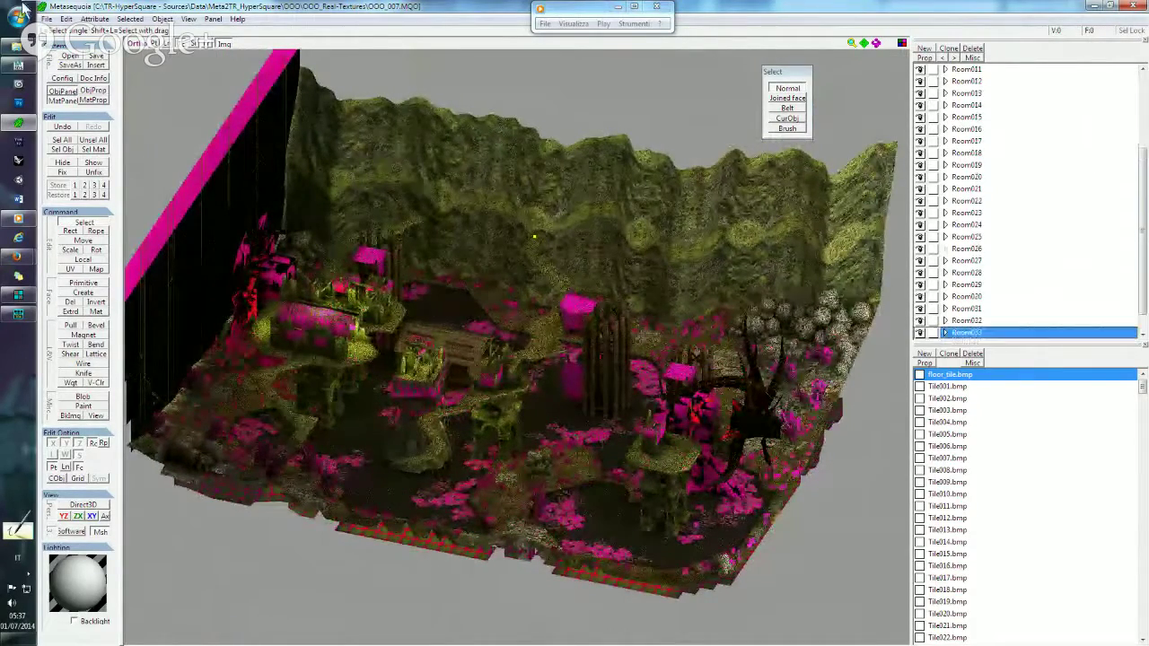
pyautogui.moveTo(18, 65)
pyautogui.moveTo(18, 123)
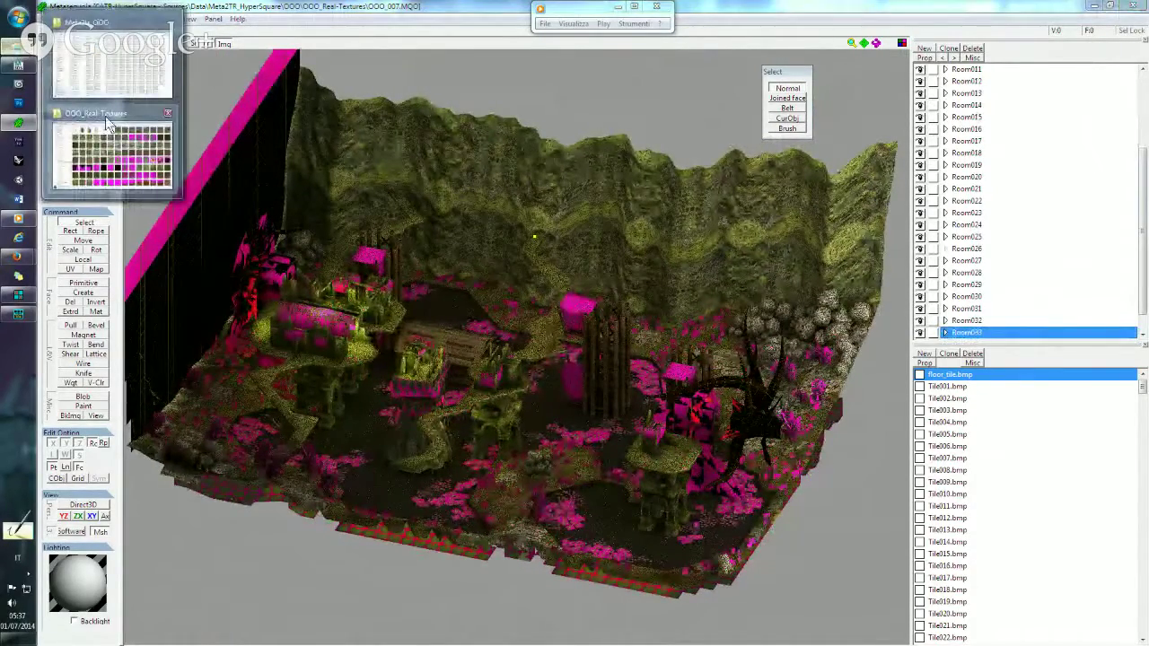
# Switch to the Meta2tr_OOO folder window and run meta2tr.exe.
pyautogui.click(106, 116)
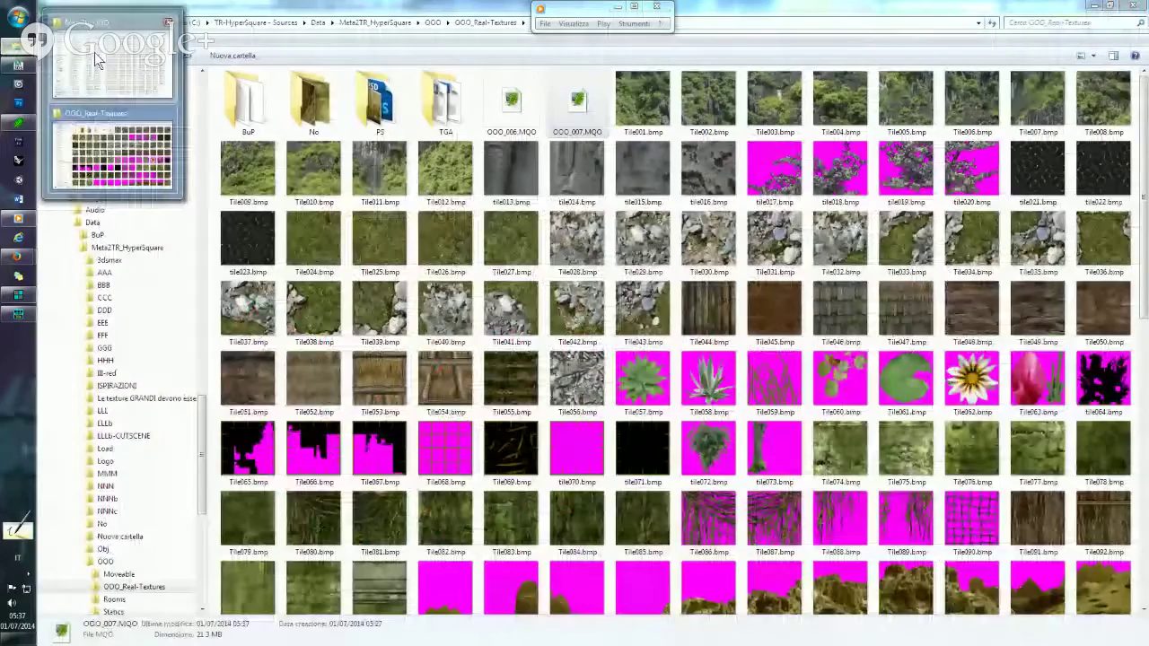
pyautogui.click(94, 53)
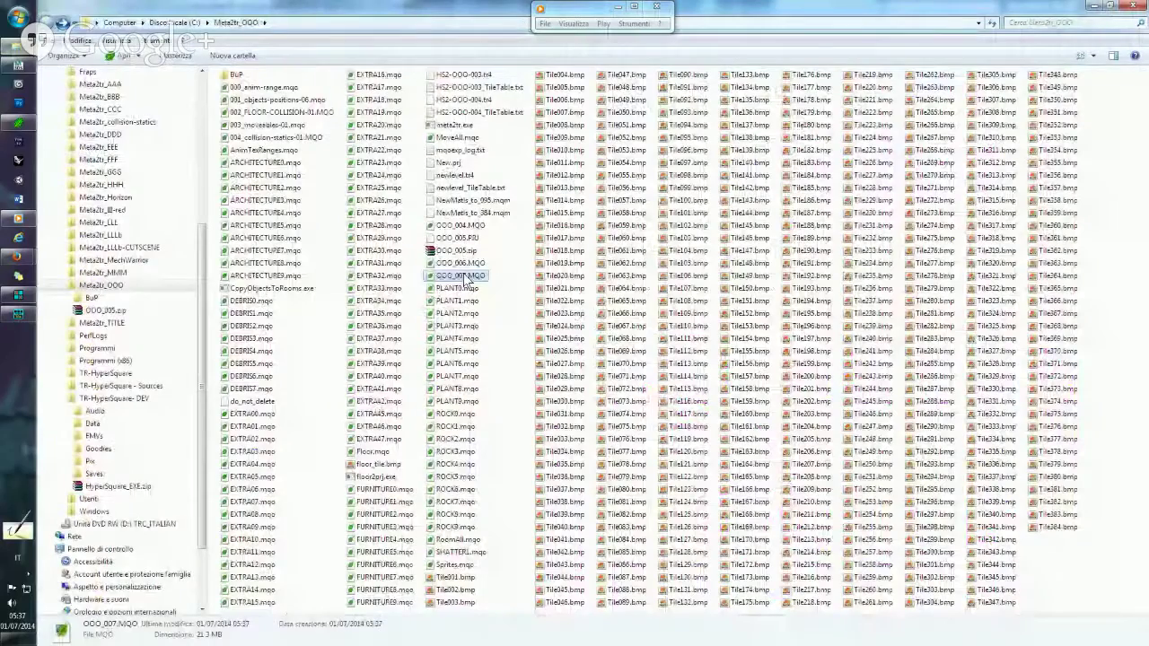
pyautogui.doubleClick(468, 130)
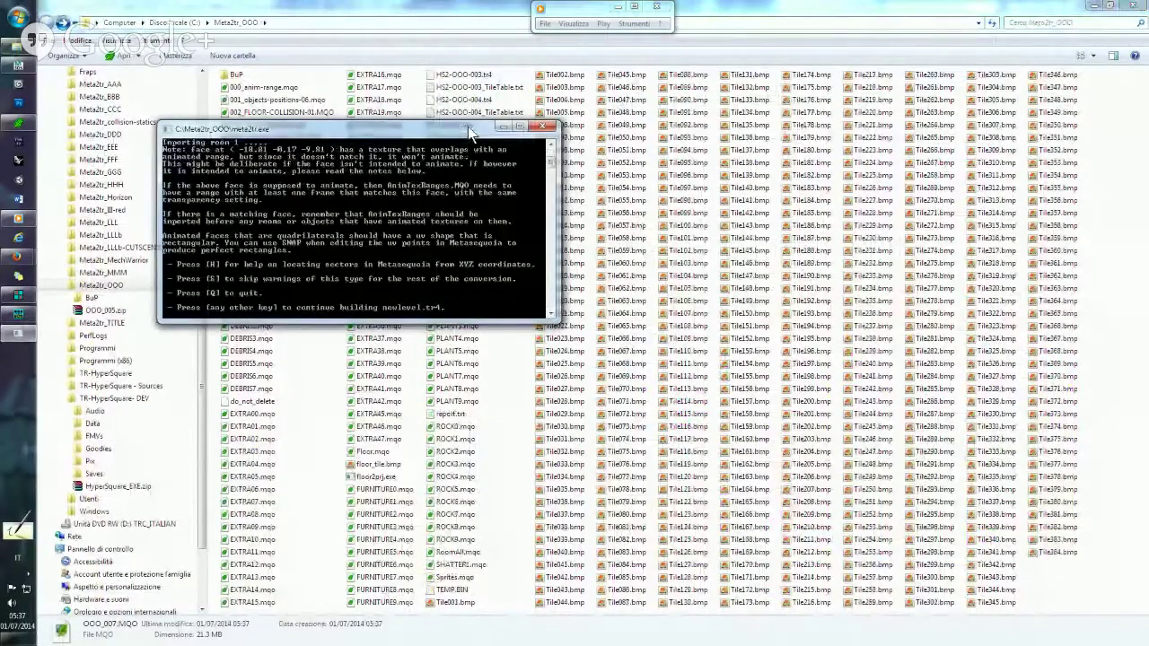
# Continue past the texture warning to finish newlevel.tr4, then exit and delete report.txt.
pyautogui.press('Return')
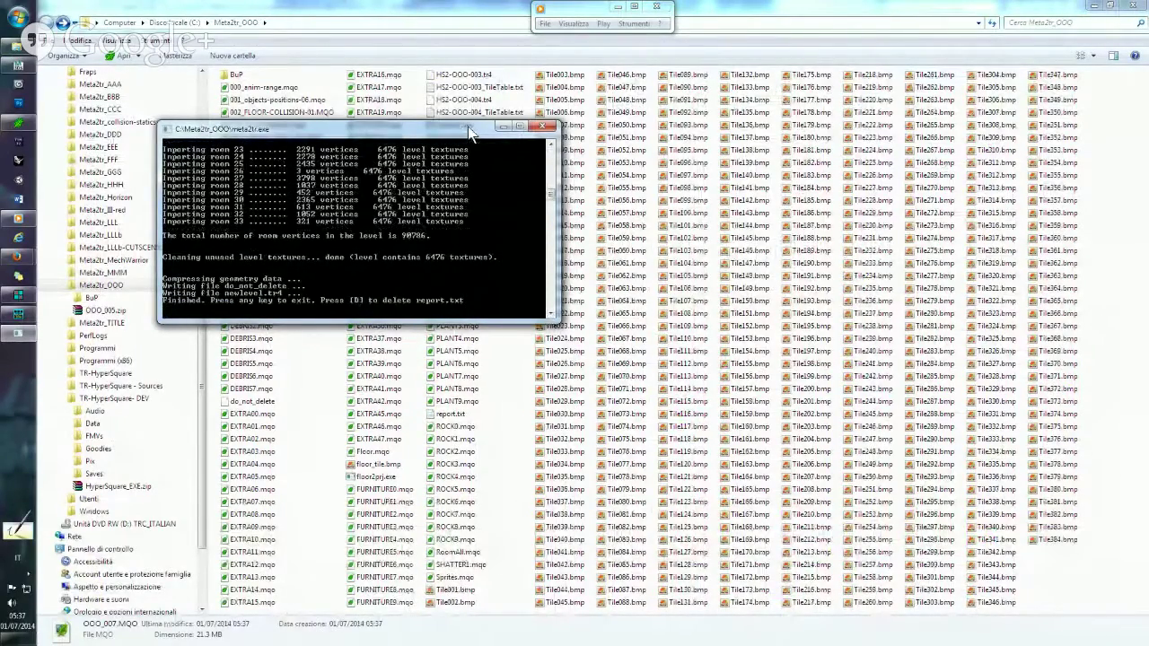
pyautogui.press('d')
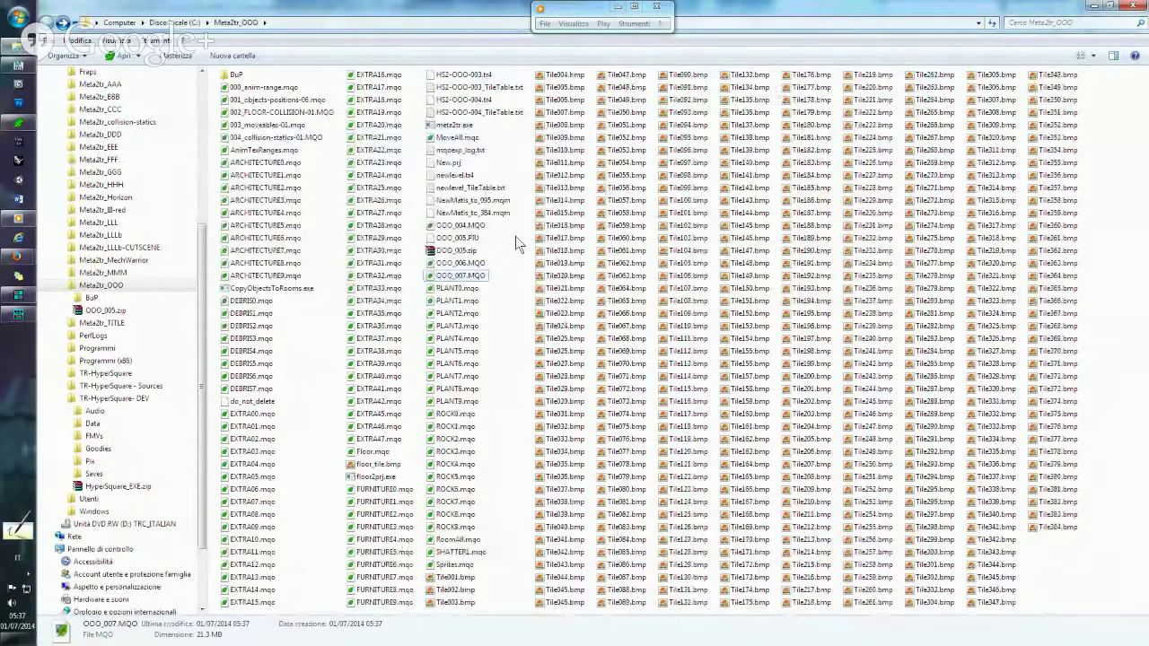
# Replace the old Nayvasha.tr4 in the Data folder with newlevel.tr4, renamed to Nayvasha.tr4.
pyautogui.click(467, 176)
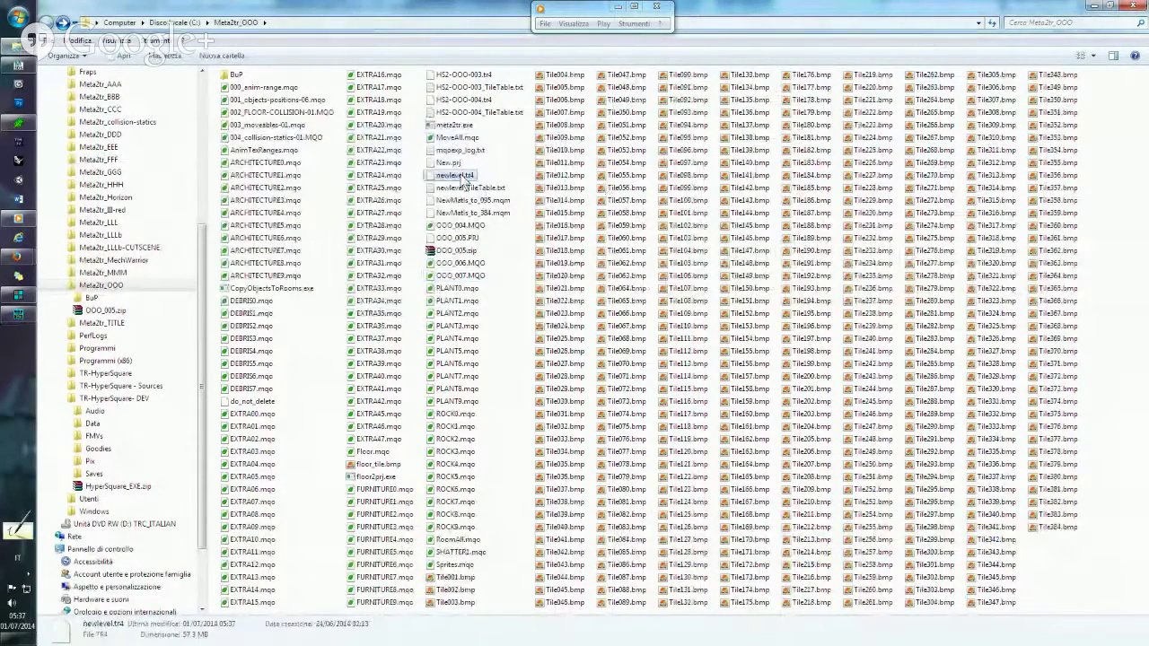
pyautogui.click(68, 24)
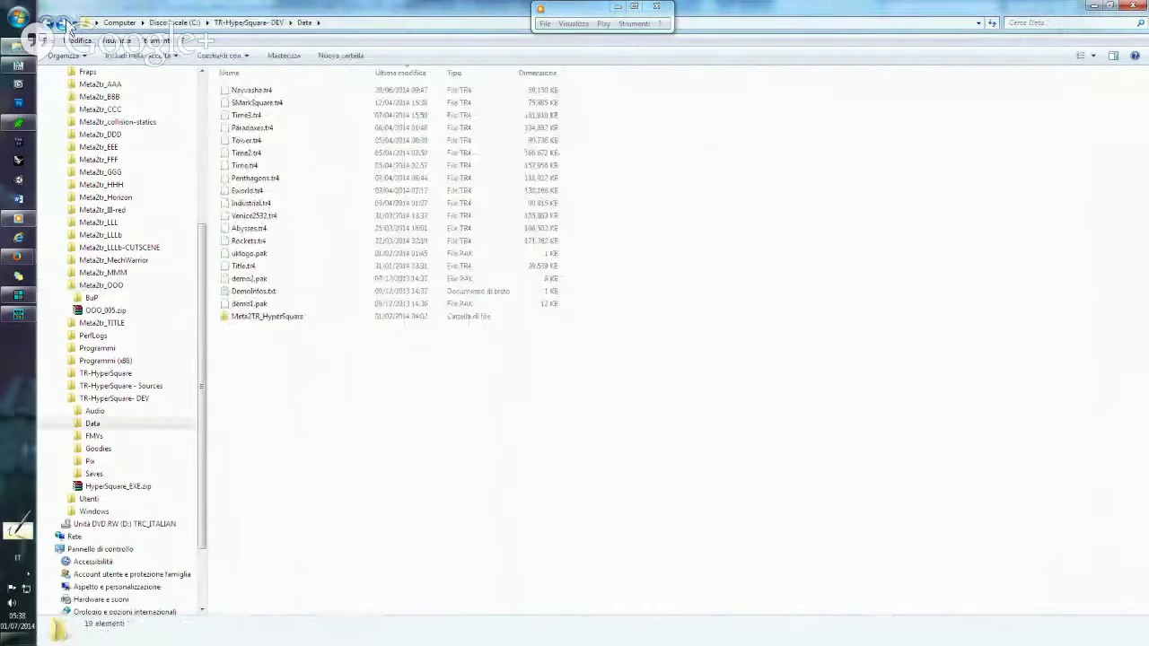
pyautogui.click(270, 94)
pyautogui.hotkey('shift', 'Delete')
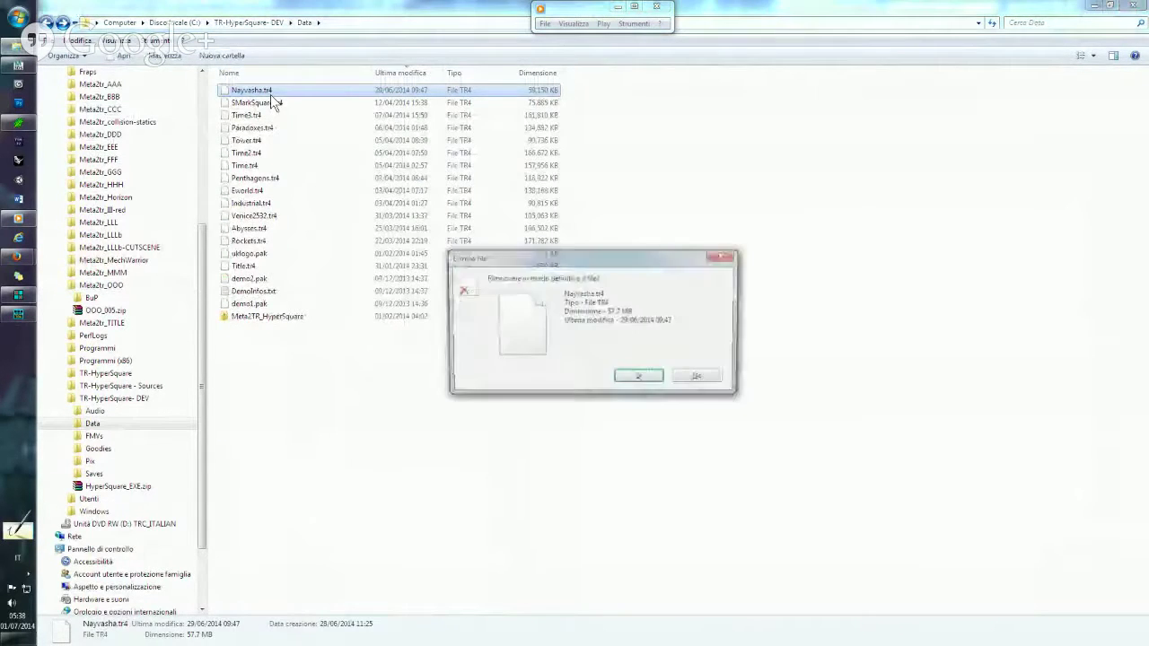
pyautogui.press('Return')
pyautogui.hotkey('ctrl', 'v')
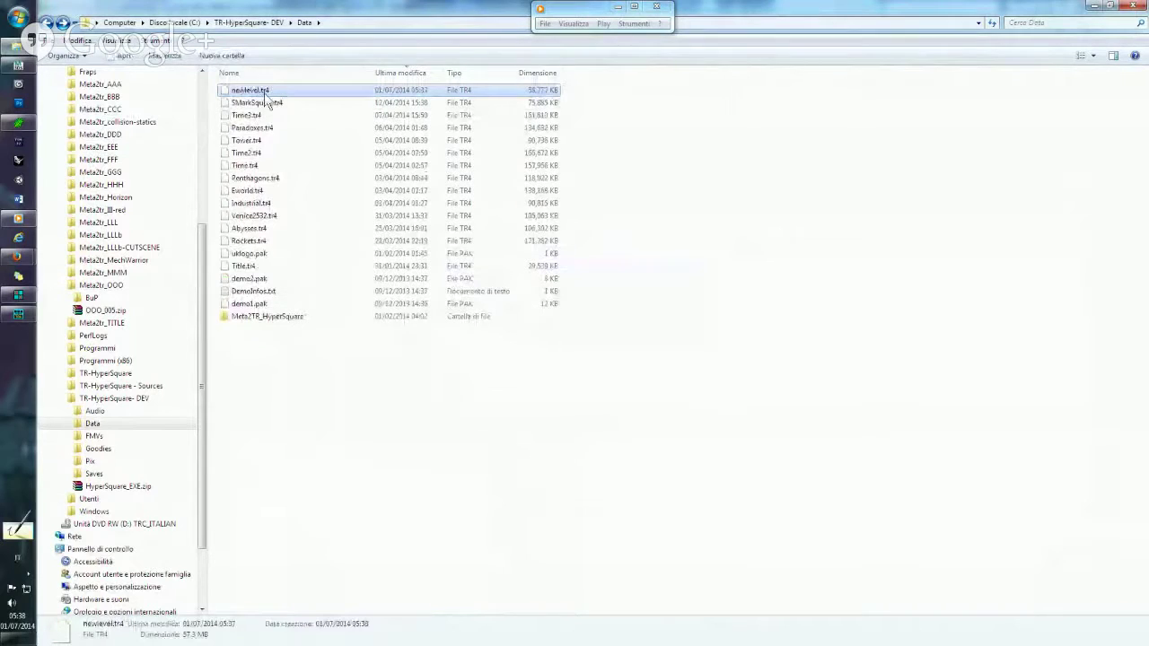
pyautogui.click(247, 94)
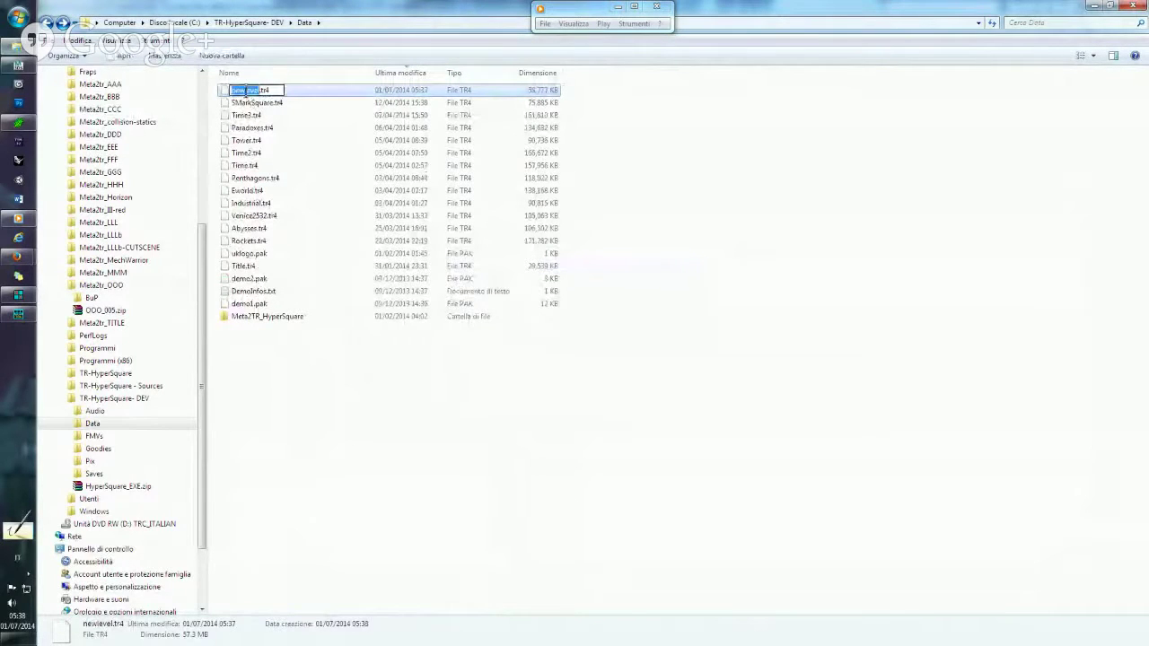
pyautogui.write('Nayvas')
pyautogui.write('ha')
pyautogui.press('Return')
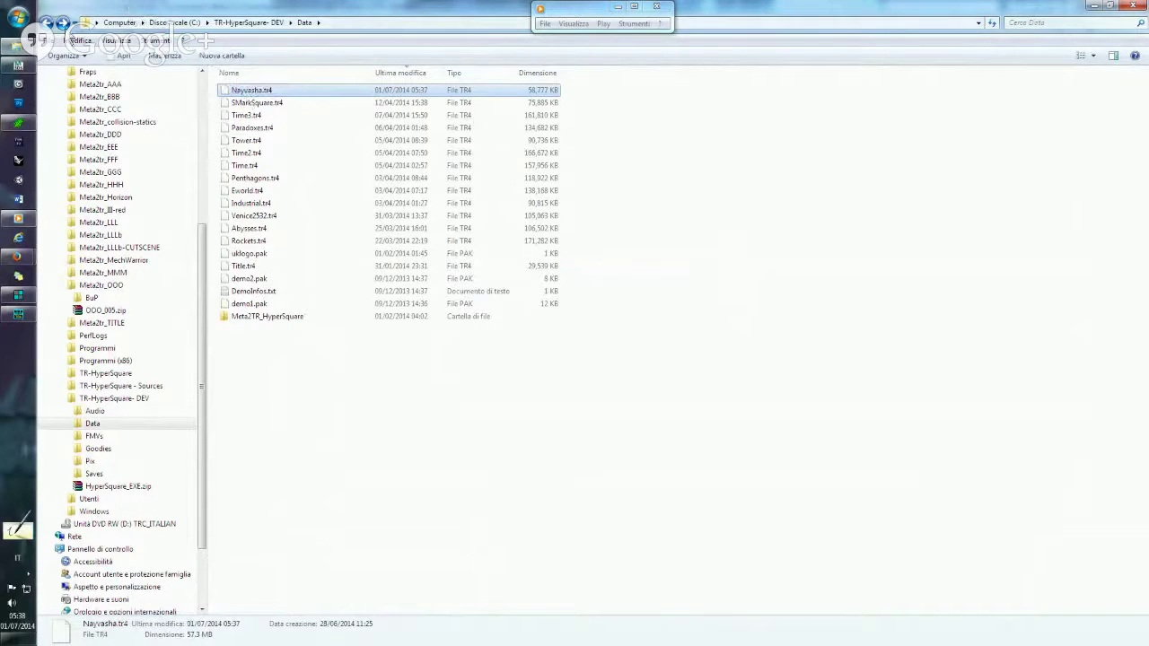
# Go up to the TR-HyperSquare- DEV folder and launch HyperSquare.exe.
pyautogui.click(76, 26)
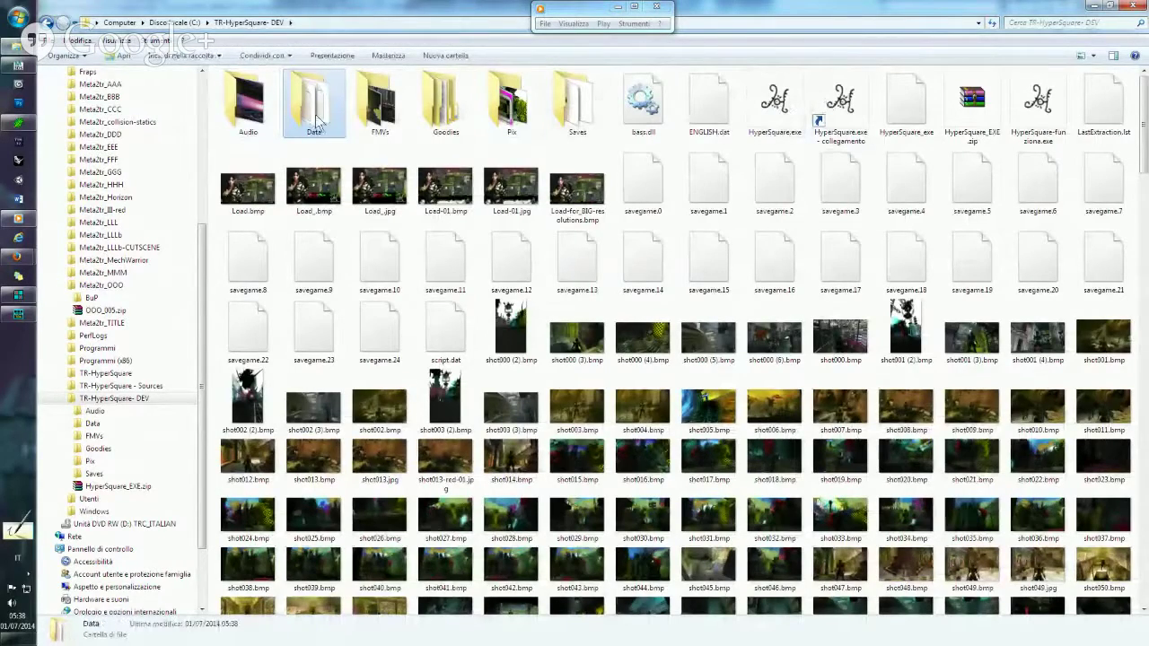
pyautogui.click(19, 126)
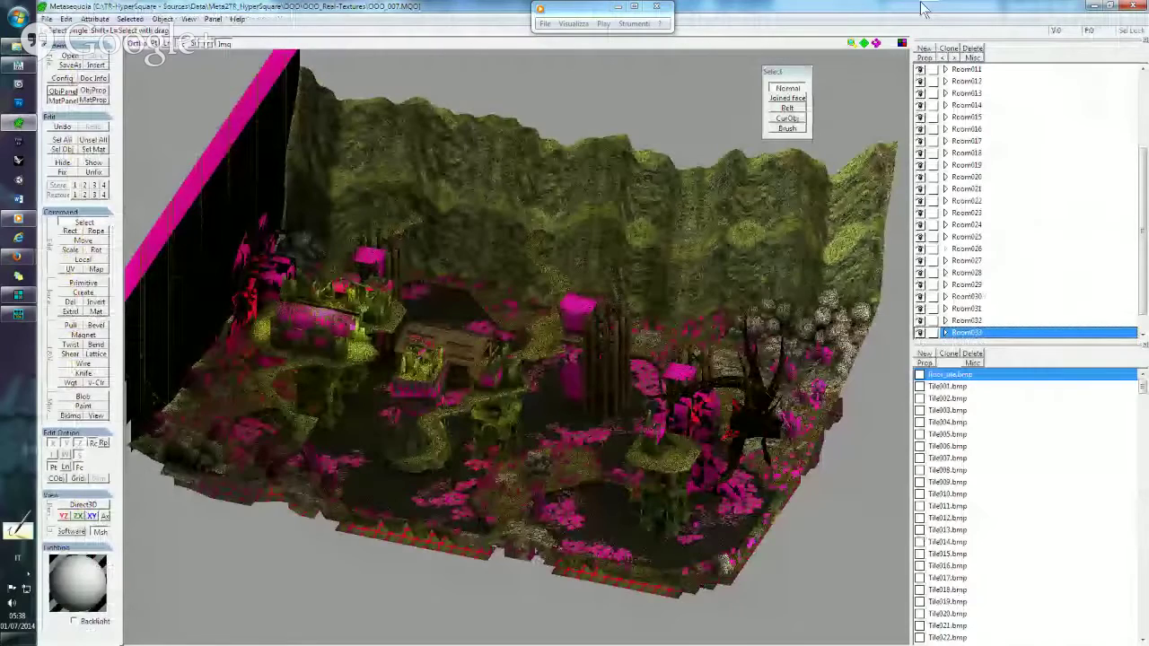
pyautogui.hotkey('alt', 'Tab')
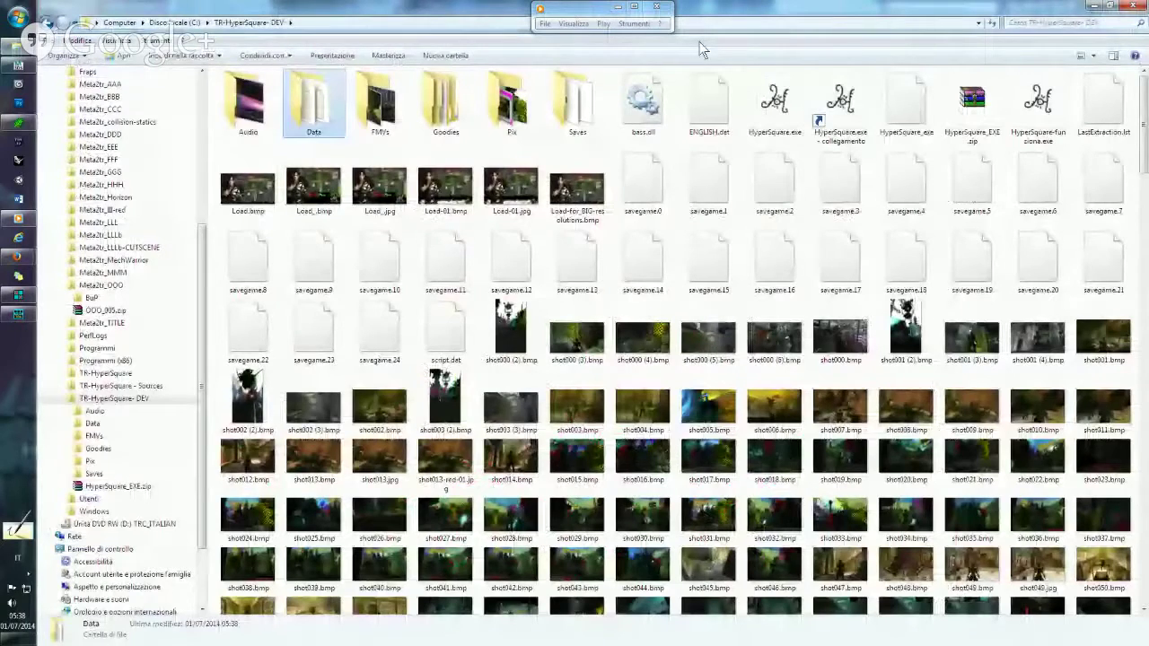
pyautogui.doubleClick(795, 91)
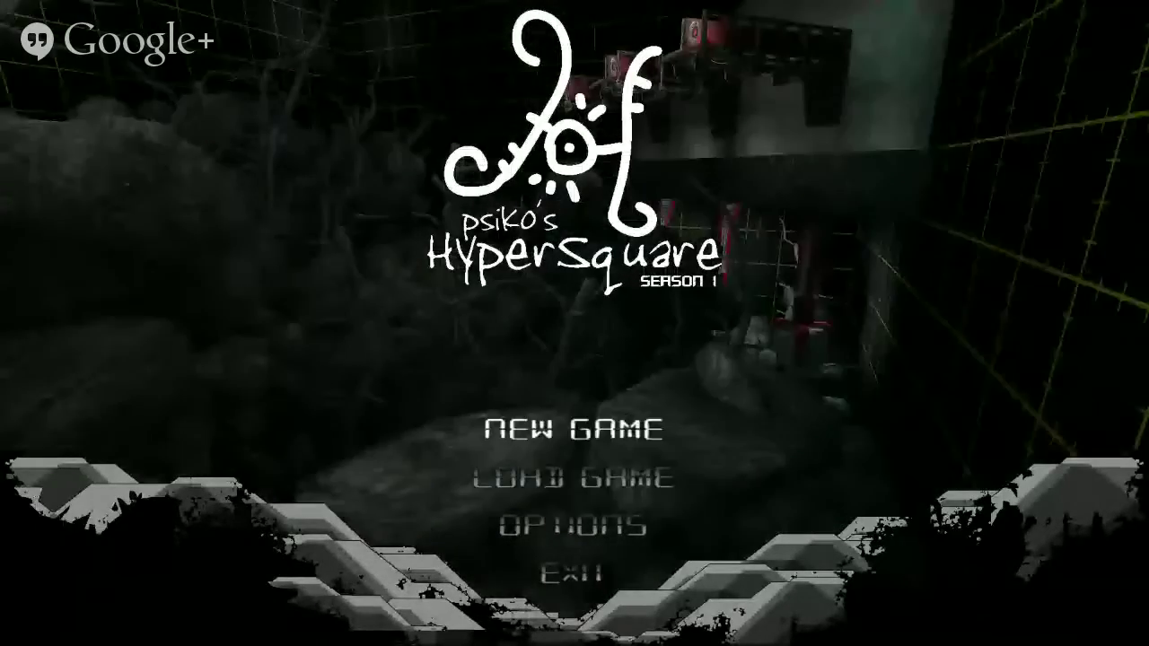
# Start the Nayvasha Lake level from HyperSquare's Select Level list.
pyautogui.press('Return')
pyautogui.press('Down')
pyautogui.press('Down')
pyautogui.press('Down')
pyautogui.press('Down')
pyautogui.press('Down')
pyautogui.press('Down')
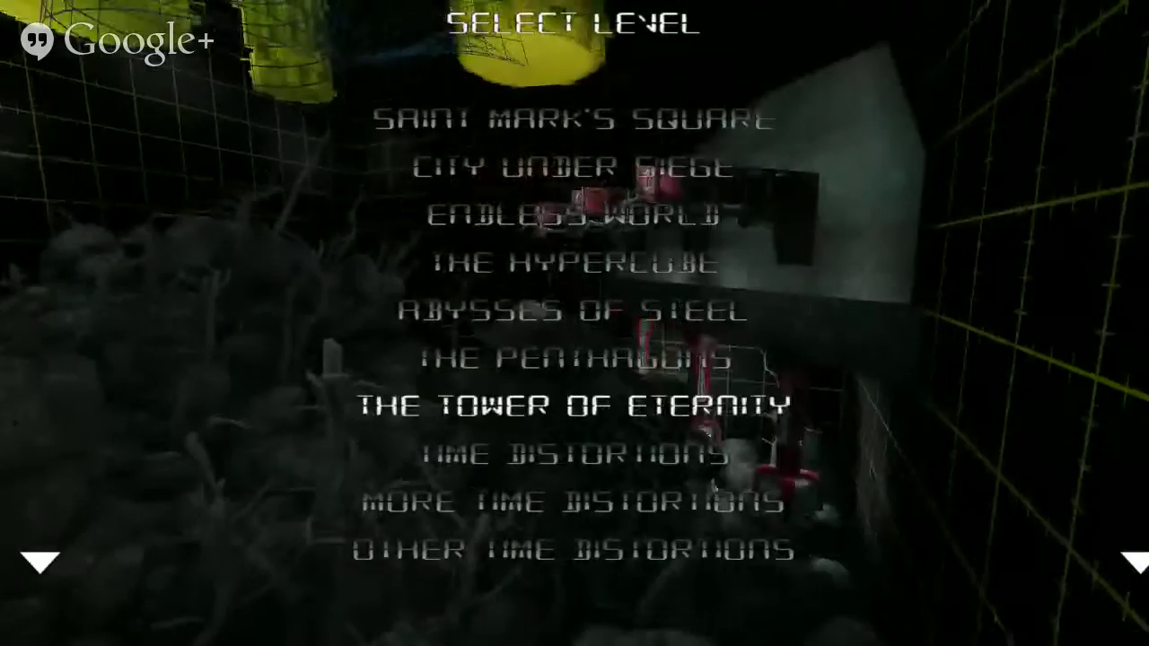
pyautogui.press('Down')
pyautogui.press('Down')
pyautogui.press('Down')
pyautogui.press('Down')
pyautogui.press('Down')
pyautogui.press('Down')
pyautogui.press('Return')
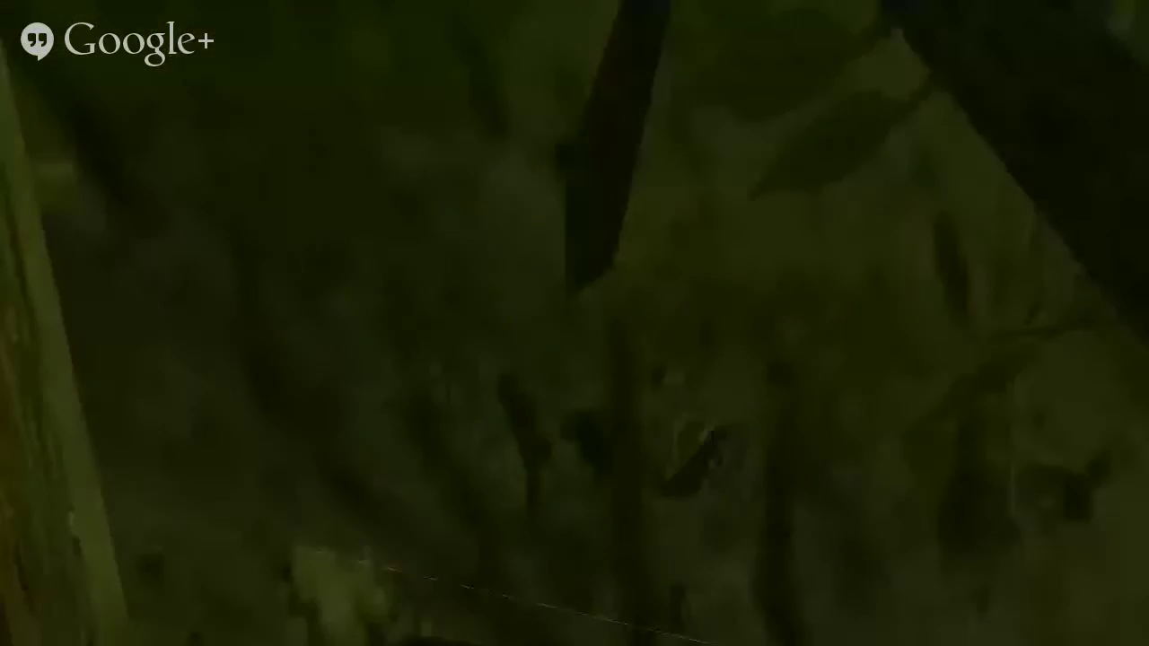
# Run Lara forward into the temple in the Nayvasha Lake level.
pyautogui.press('Up')
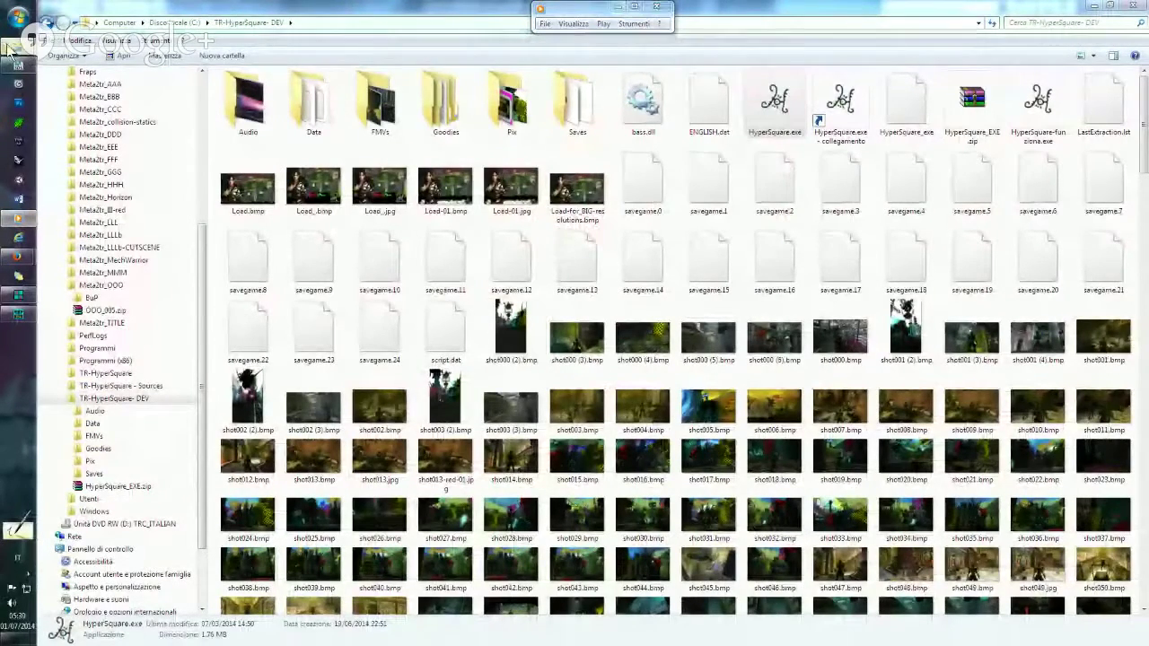
# Open OOO_007.MQO from the recently visited OOO_Real-Textures folder in Metasequoia.
pyautogui.rightClick(47, 22)
pyautogui.click(54, 54)
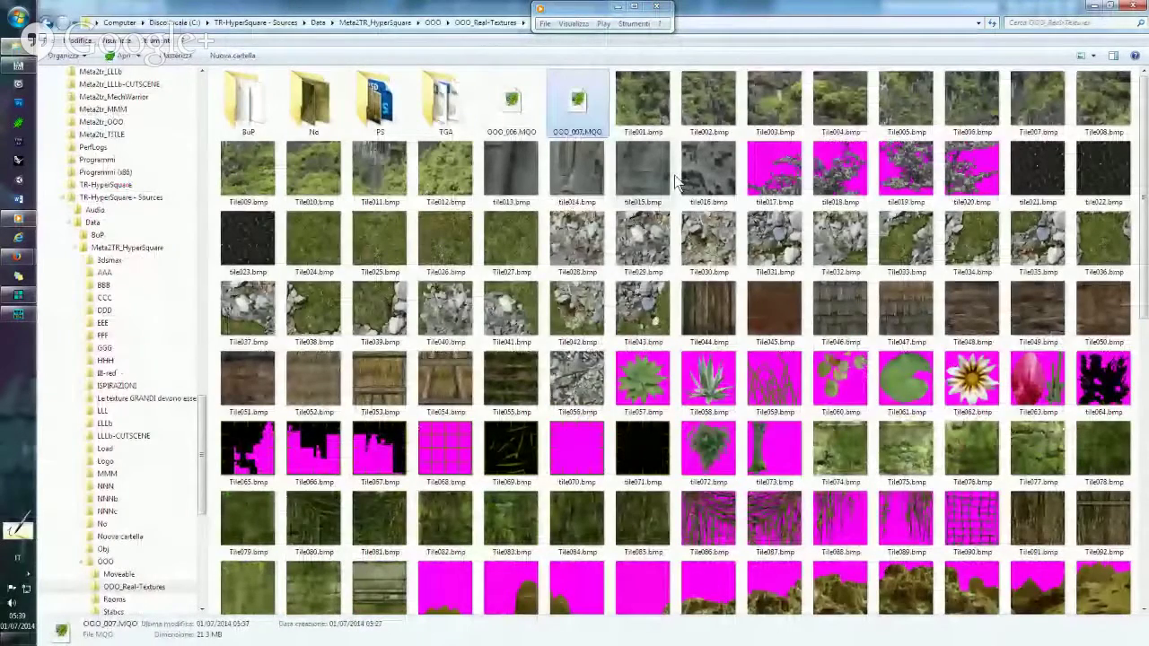
pyautogui.doubleClick(579, 109)
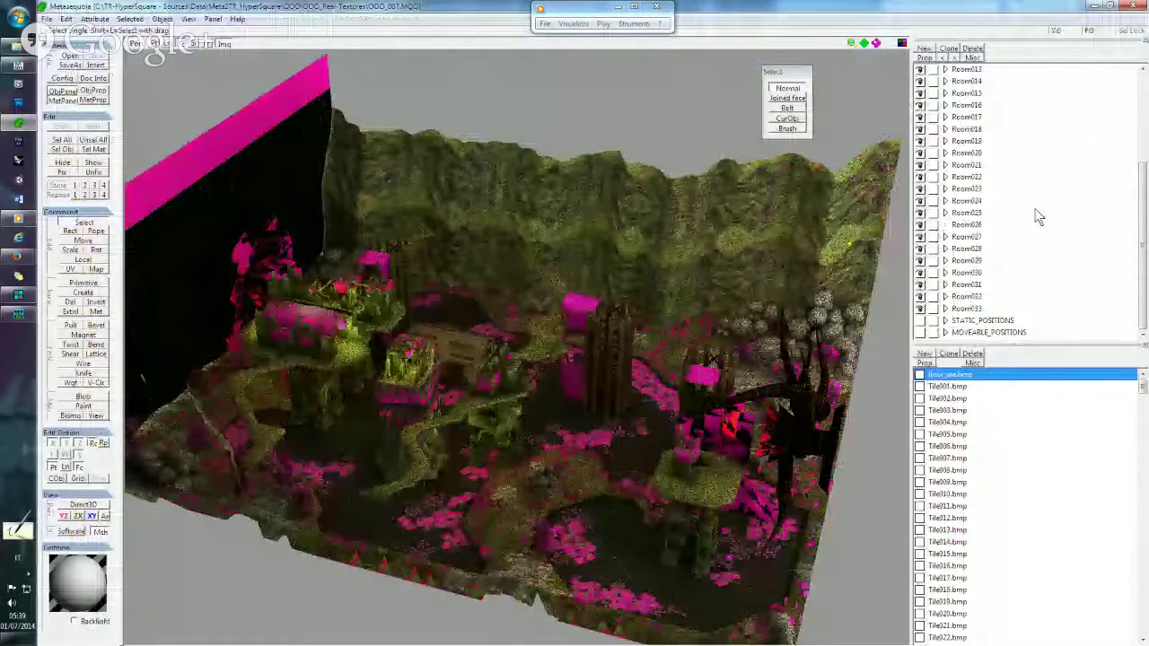
# Hide every object except Room028, then make Room029 through Room033 visible again.
pyautogui.click(1024, 248)
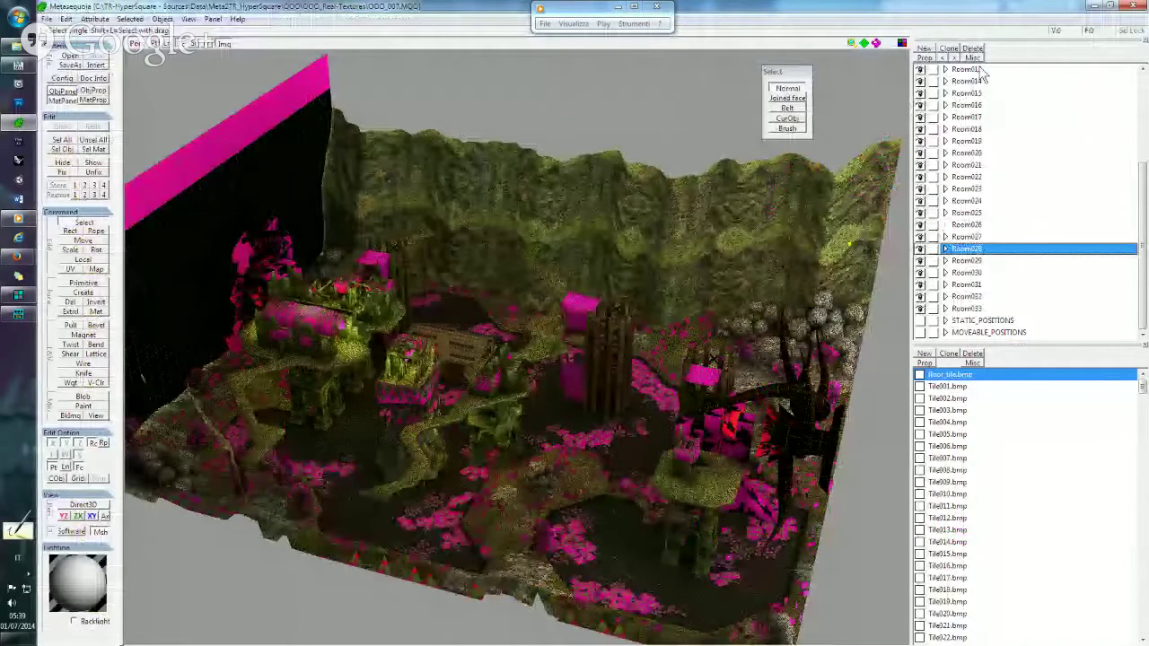
pyautogui.hotkey('ctrl', 'h')
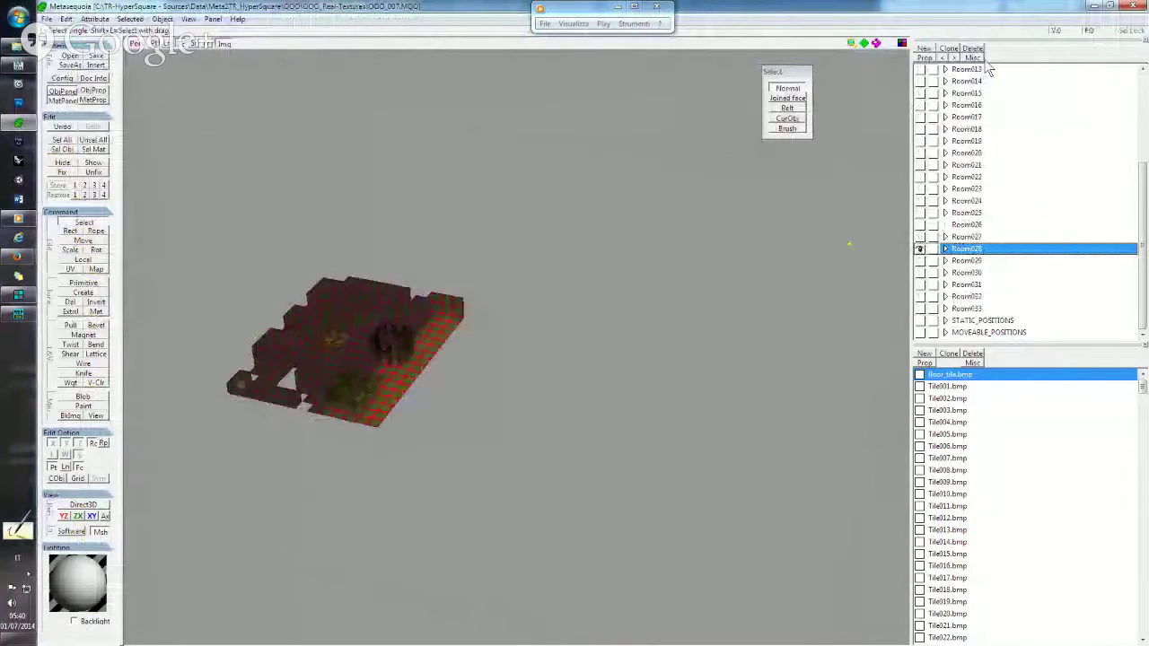
pyautogui.rightClick(988, 70)
pyautogui.press('Escape')
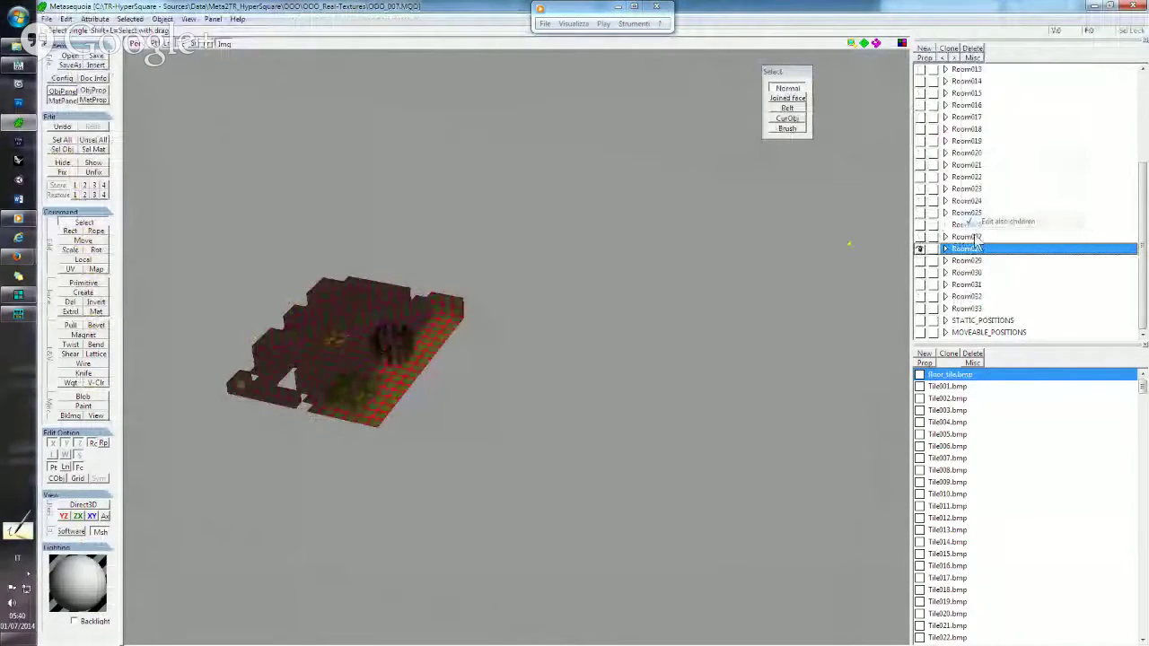
pyautogui.moveTo(919, 261); pyautogui.dragTo(920, 308)
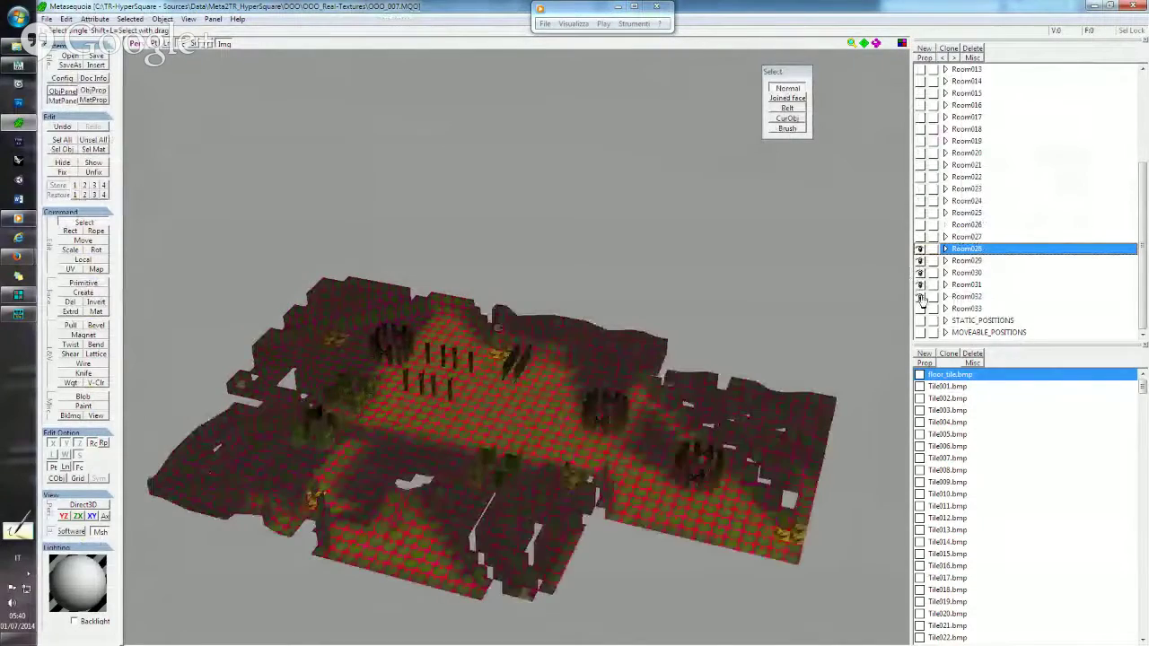
# Zoom in on the rooms and bring the OOO_Real-Textures Explorer window to the front.
pyautogui.scroll(2, 512, 333)
pyautogui.scroll(3, 419, 398)
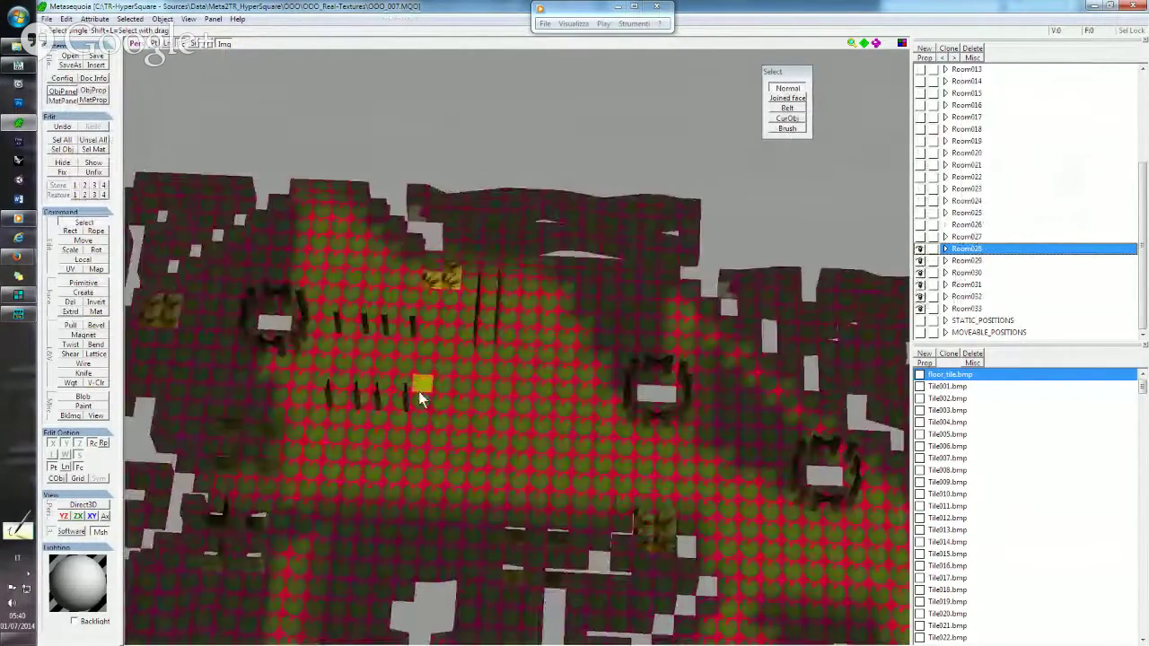
pyautogui.scroll(3, 531, 350)
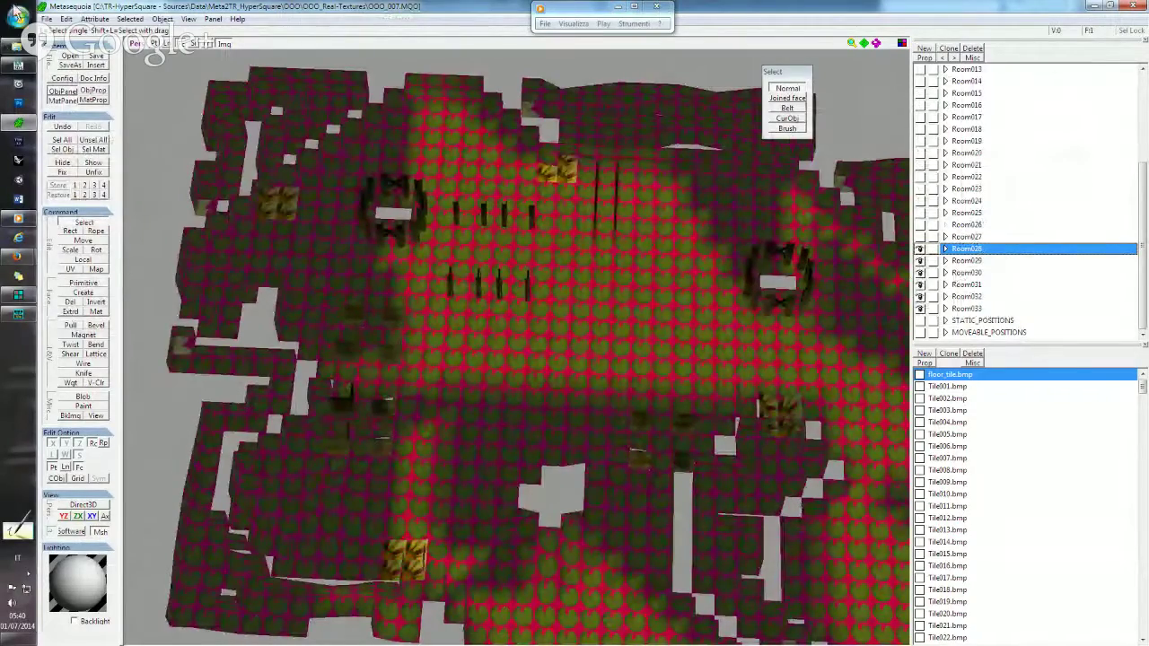
pyautogui.click(18, 45)
pyautogui.click(99, 130)
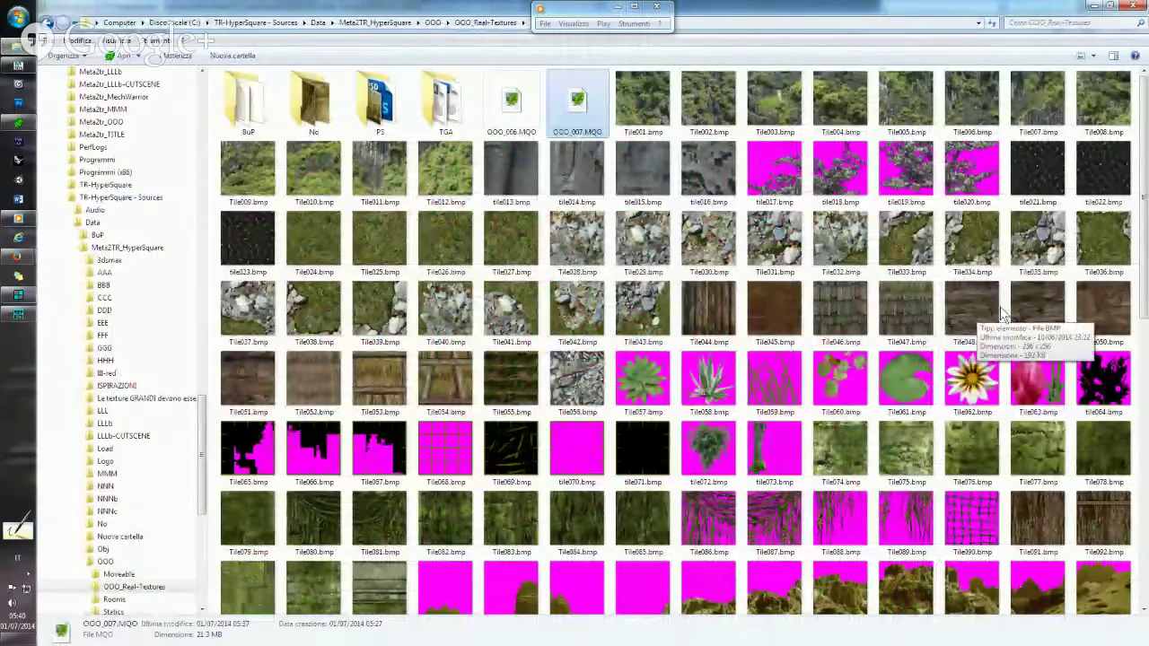
# Check the details of Tile050.bmp in the texture folder, then return to Metasequoia.
pyautogui.click(1105, 309)
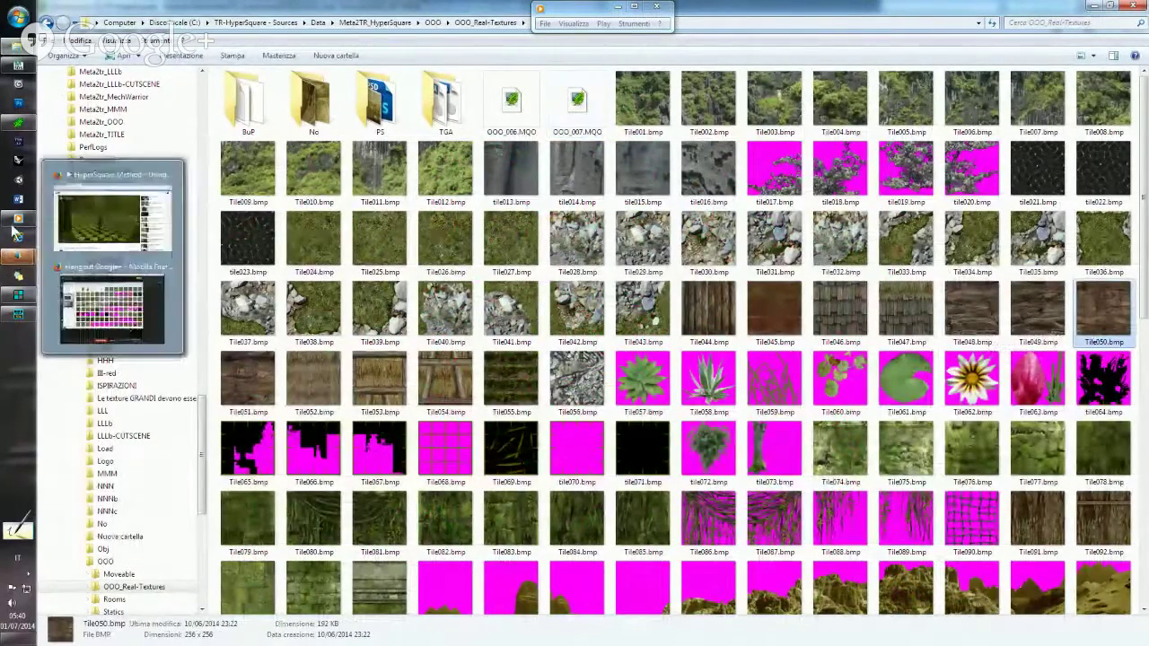
pyautogui.moveTo(18, 258)
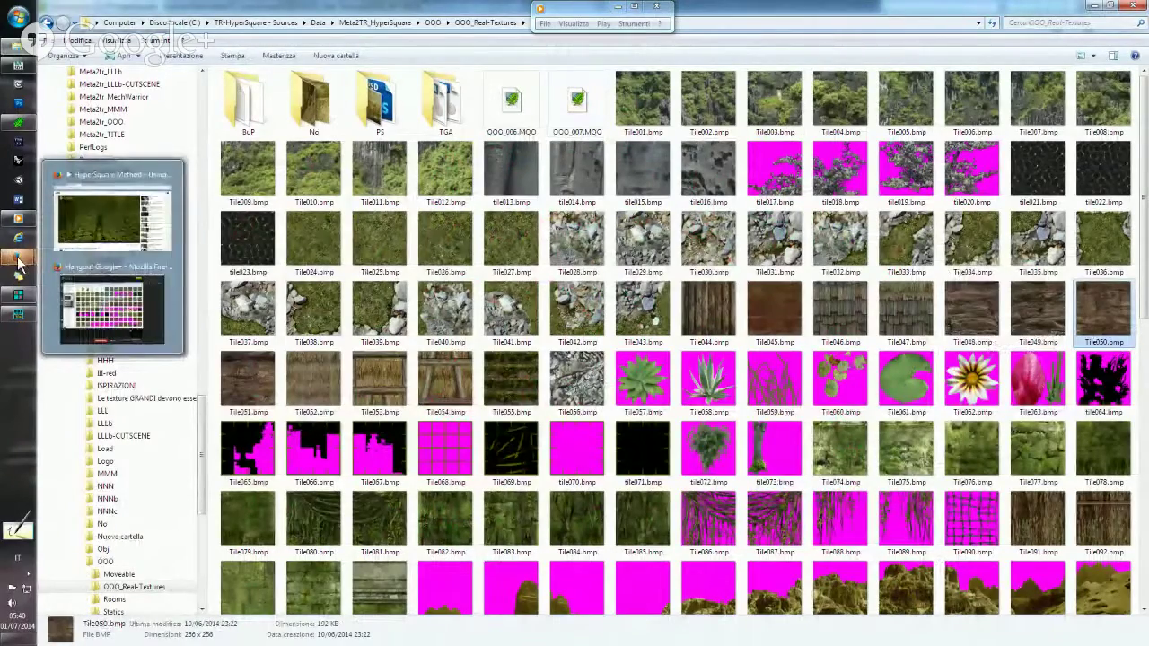
pyautogui.click(18, 123)
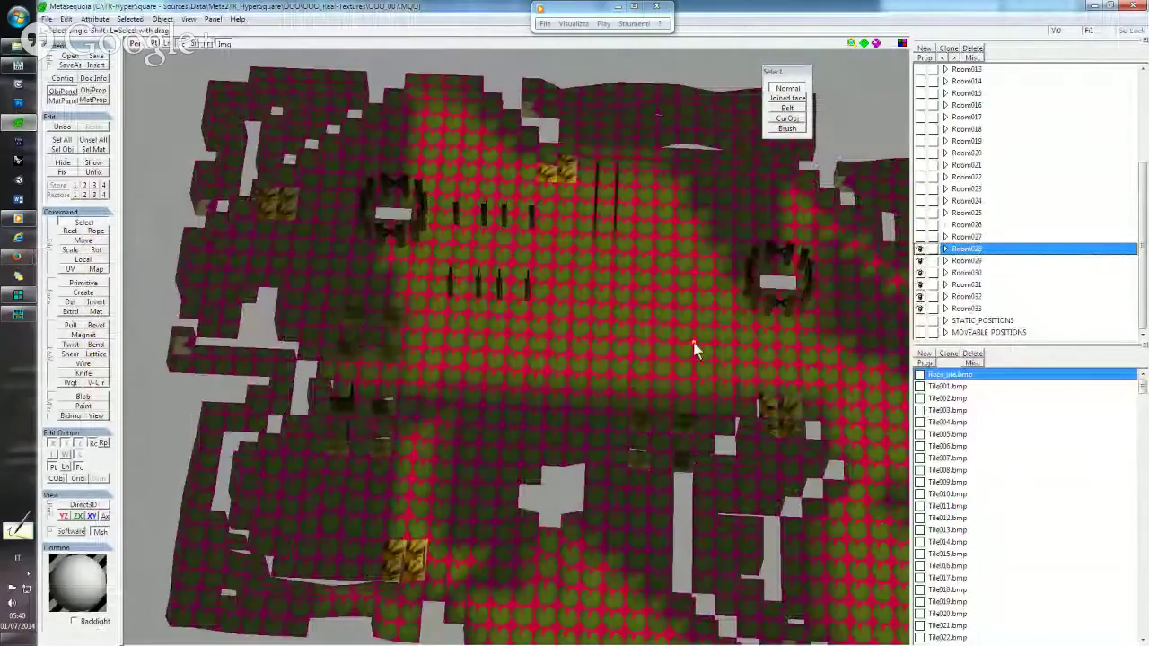
pyautogui.moveTo(18, 121)
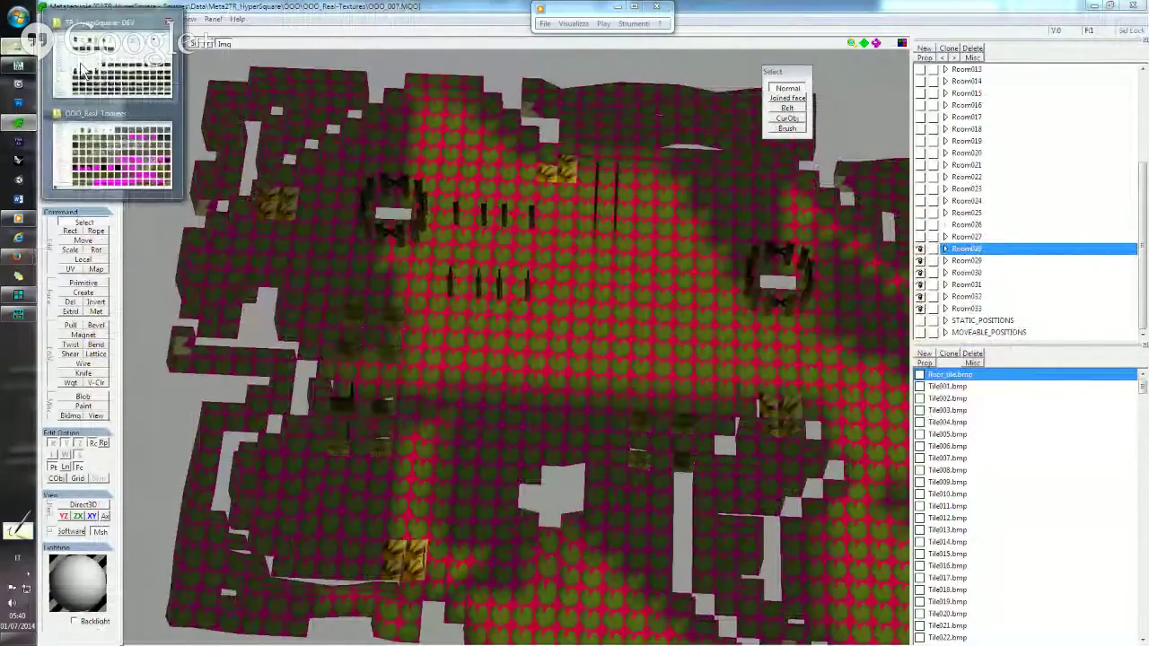
pyautogui.click(108, 133)
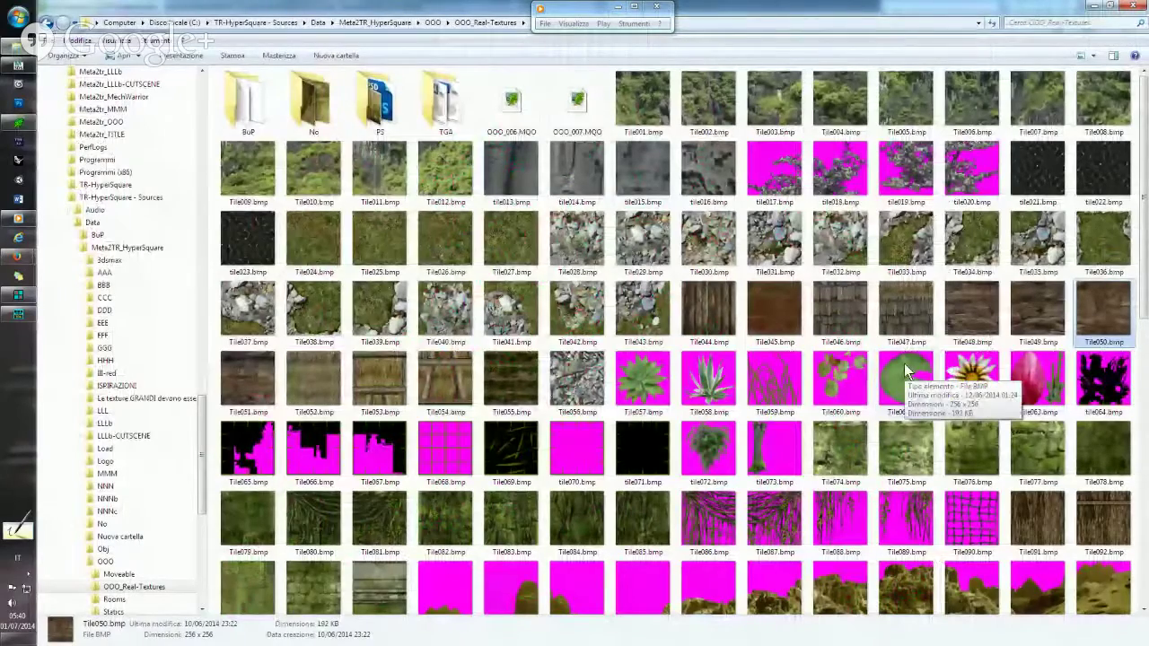
pyautogui.click(20, 125)
# Switch the editor into UV editing and zoom in on Room028's floor.
pyautogui.click(71, 269)
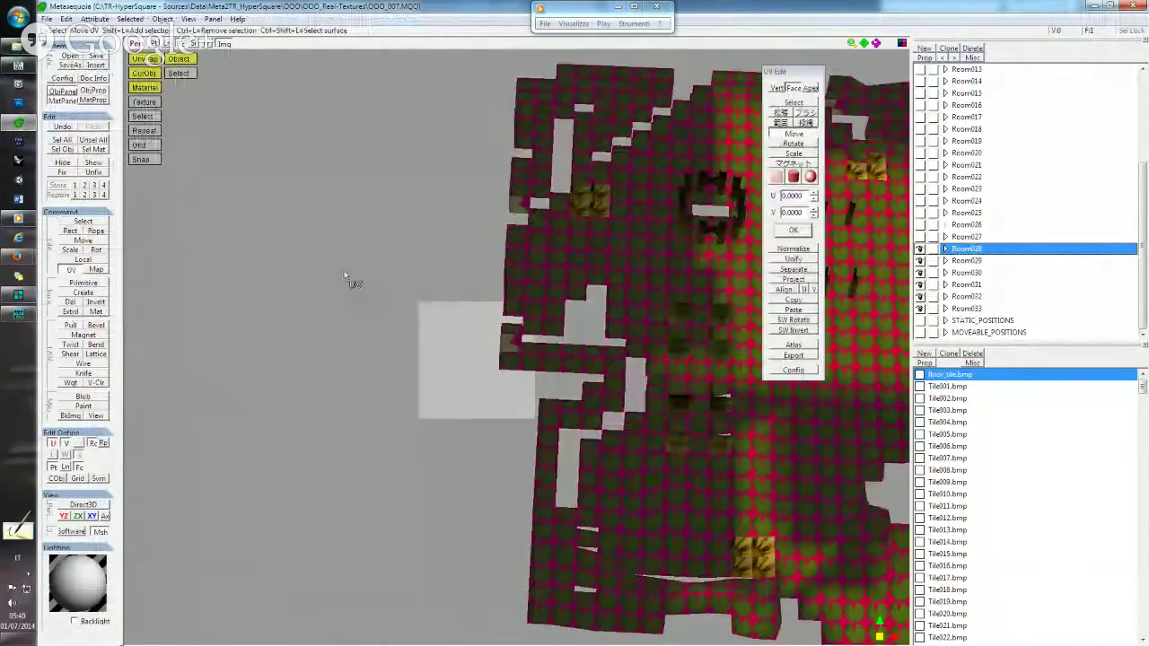
pyautogui.scroll(-3, 1000, 499)
pyautogui.moveTo(309, 198); pyautogui.dragTo(768, 450)
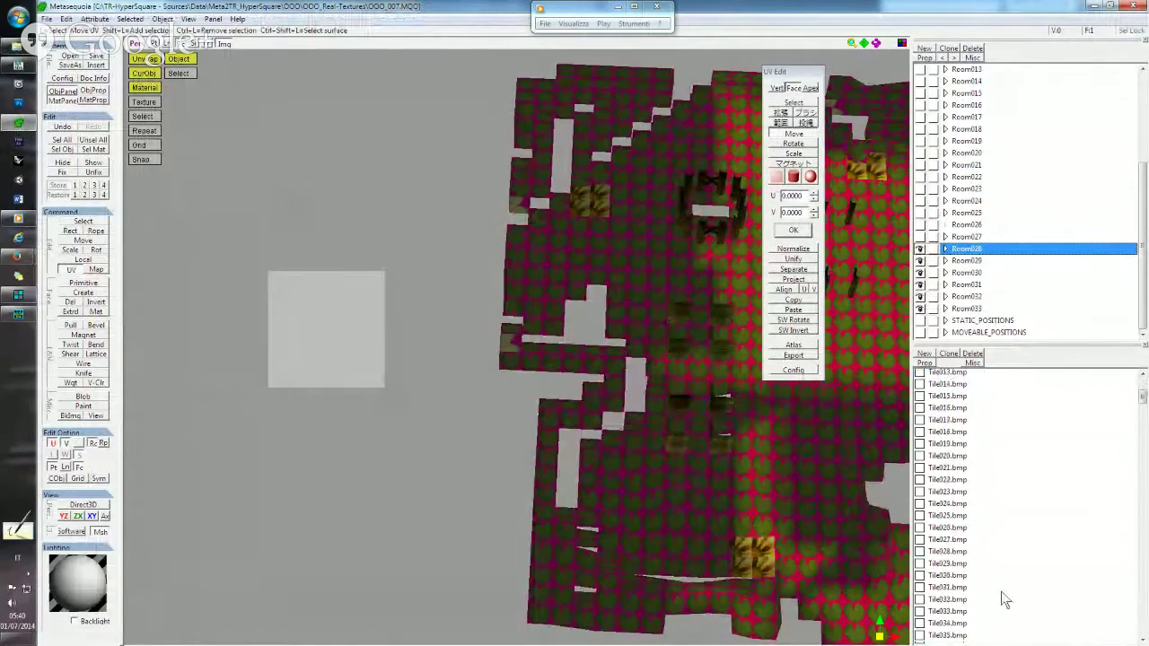
pyautogui.scroll(-3, 1001, 593)
pyautogui.scroll(-2, 1004, 598)
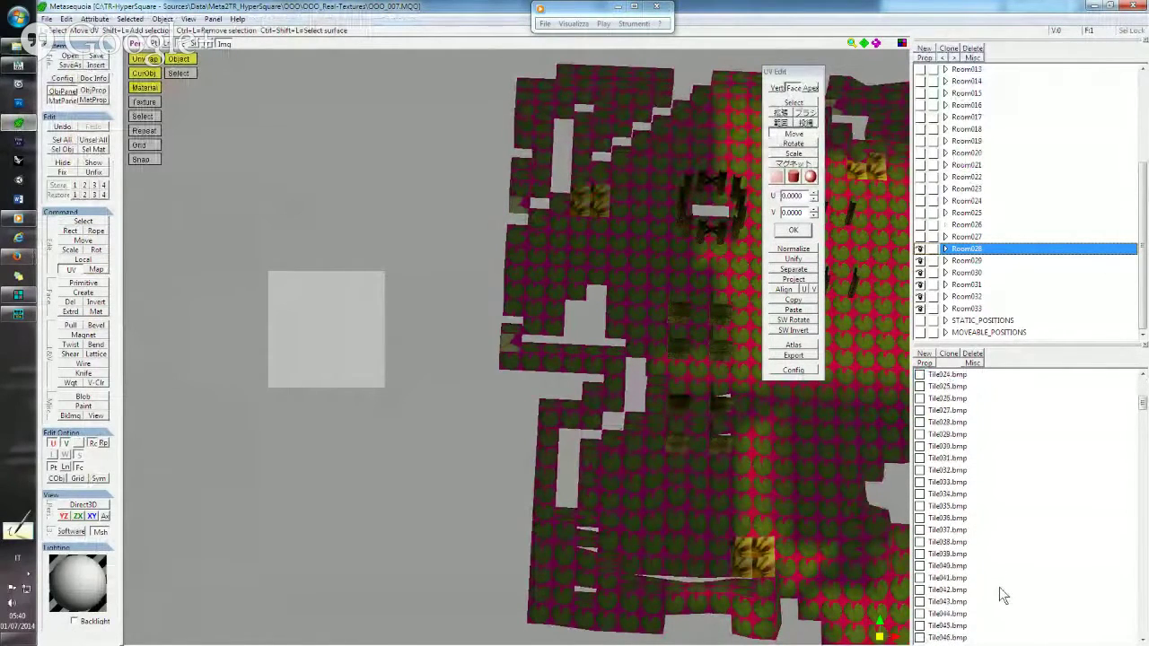
pyautogui.scroll(-2, 985, 581)
pyautogui.scroll(-1, 985, 581)
pyautogui.scroll(-1, 985, 581)
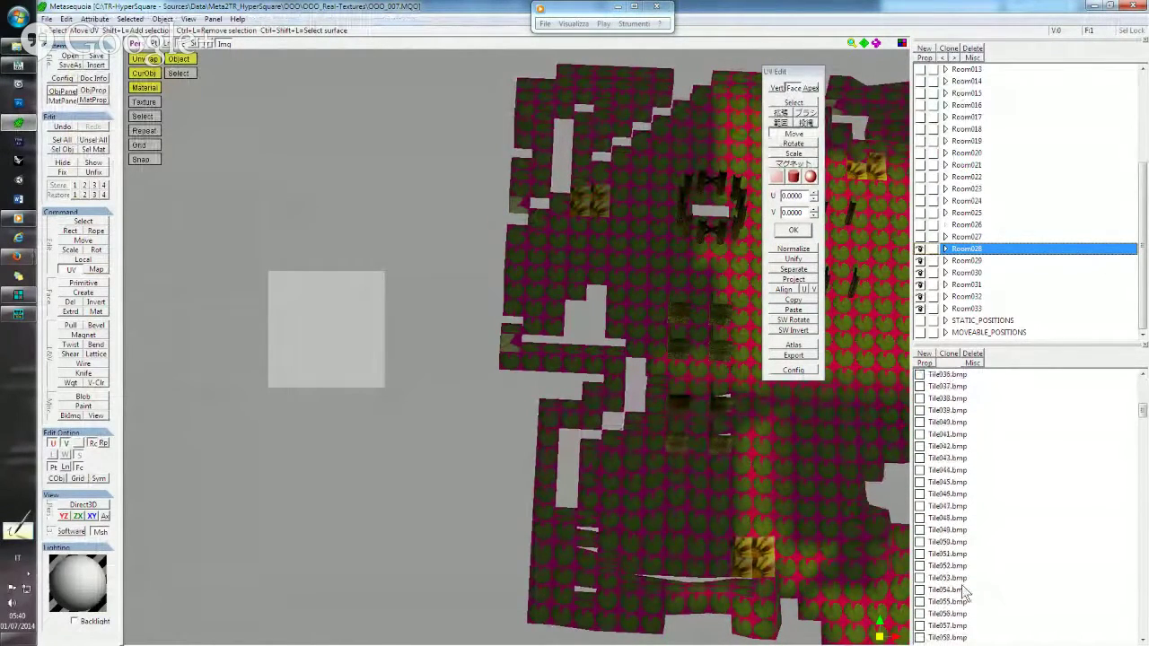
pyautogui.scroll(-2, 963, 594)
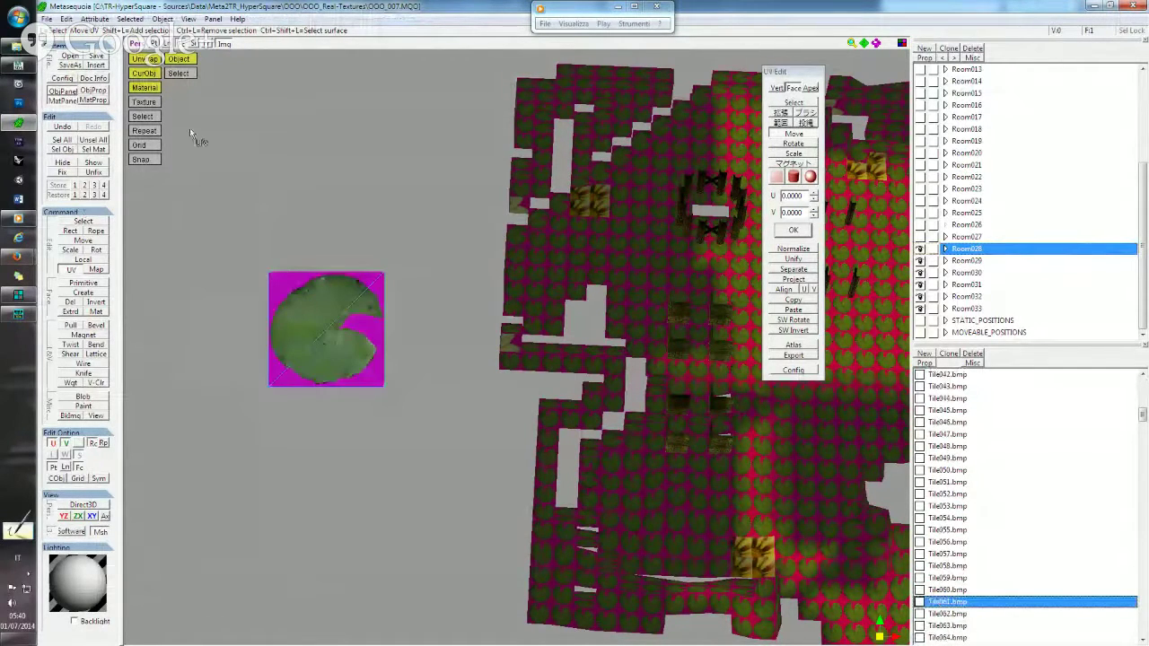
# Assign the Tile050 material to the selected Room028 floor faces.
pyautogui.click(815, 105)
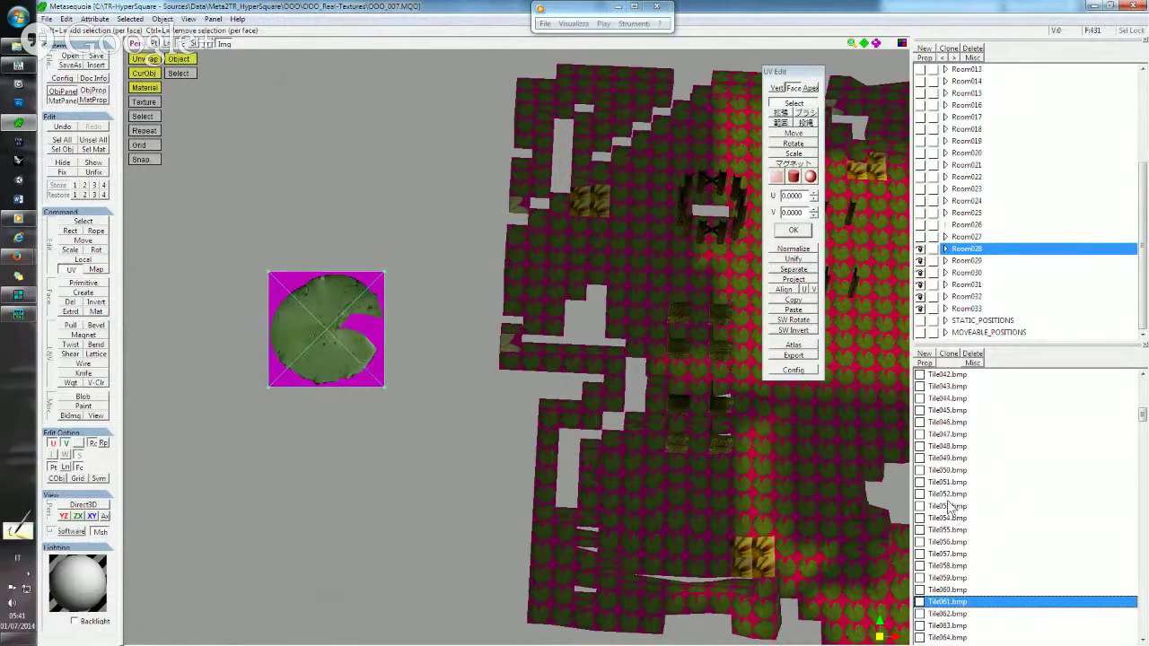
pyautogui.click(953, 473)
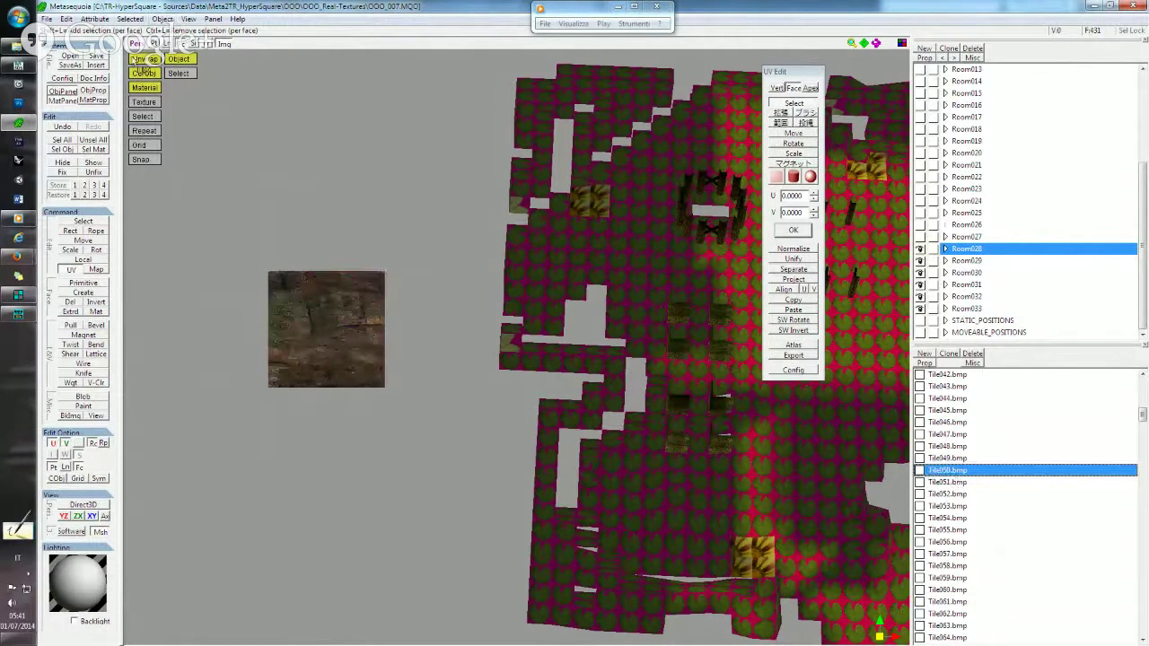
pyautogui.click(131, 19)
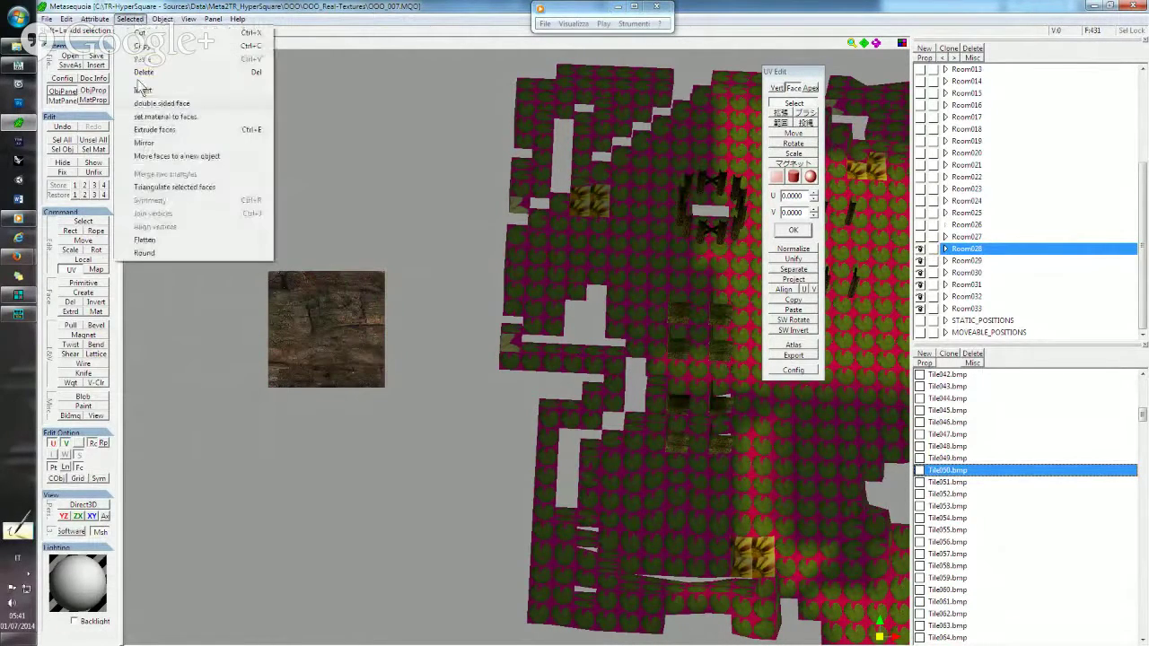
pyautogui.click(172, 123)
# Orbit to a top-down view of the floor, clear the face selection, and switch to Room029.
pyautogui.scroll(2, 524, 379)
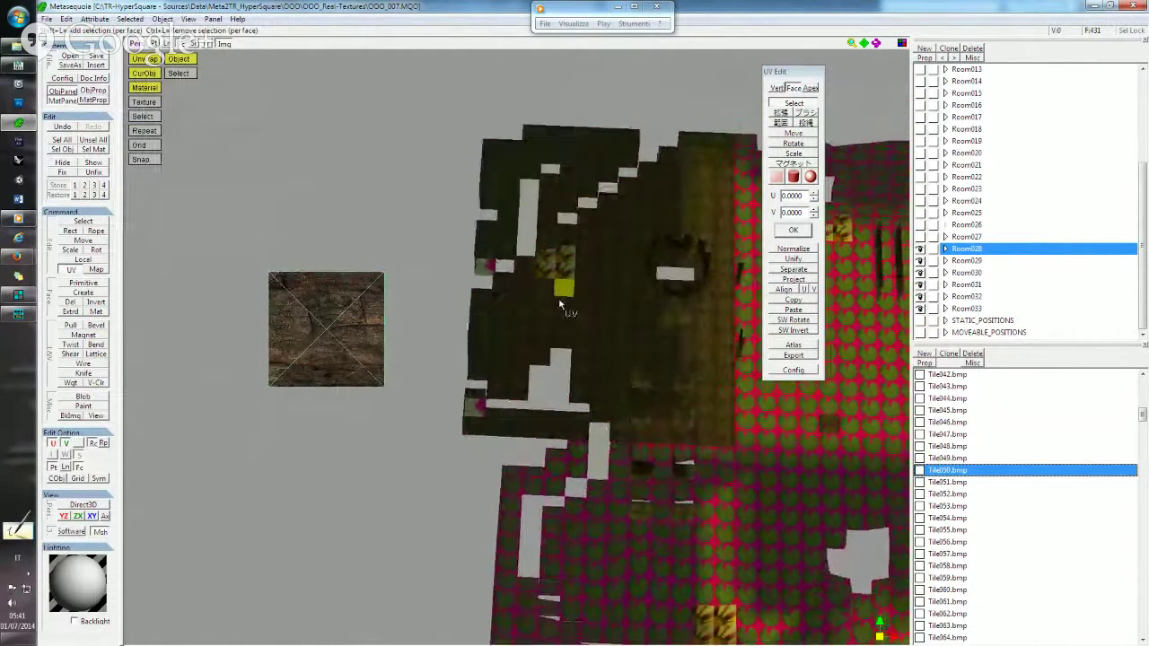
pyautogui.scroll(1, 523, 373)
pyautogui.click(510, 393)
pyautogui.moveTo(510, 393)
pyautogui.mouseDown(button='right')
pyautogui.moveTo(520, 334)
pyautogui.moveTo(544, 366)
pyautogui.mouseUp(button='right')
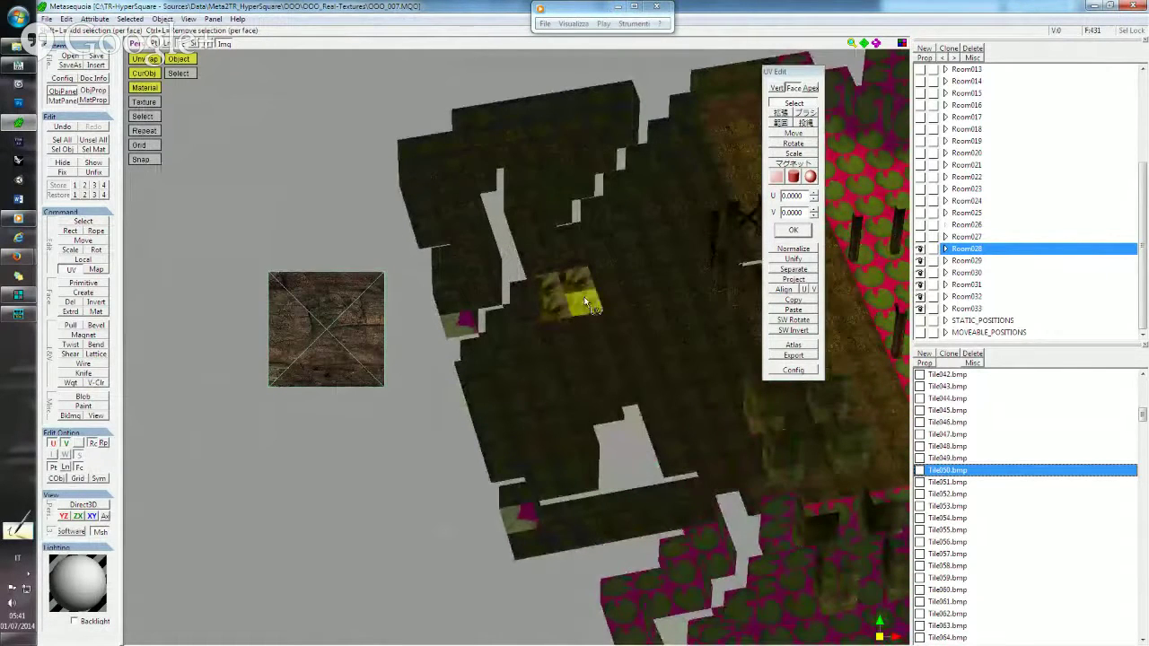
pyautogui.moveTo(569, 305)
pyautogui.mouseDown(button='right')
pyautogui.moveTo(554, 288)
pyautogui.moveTo(557, 303)
pyautogui.mouseUp(button='right')
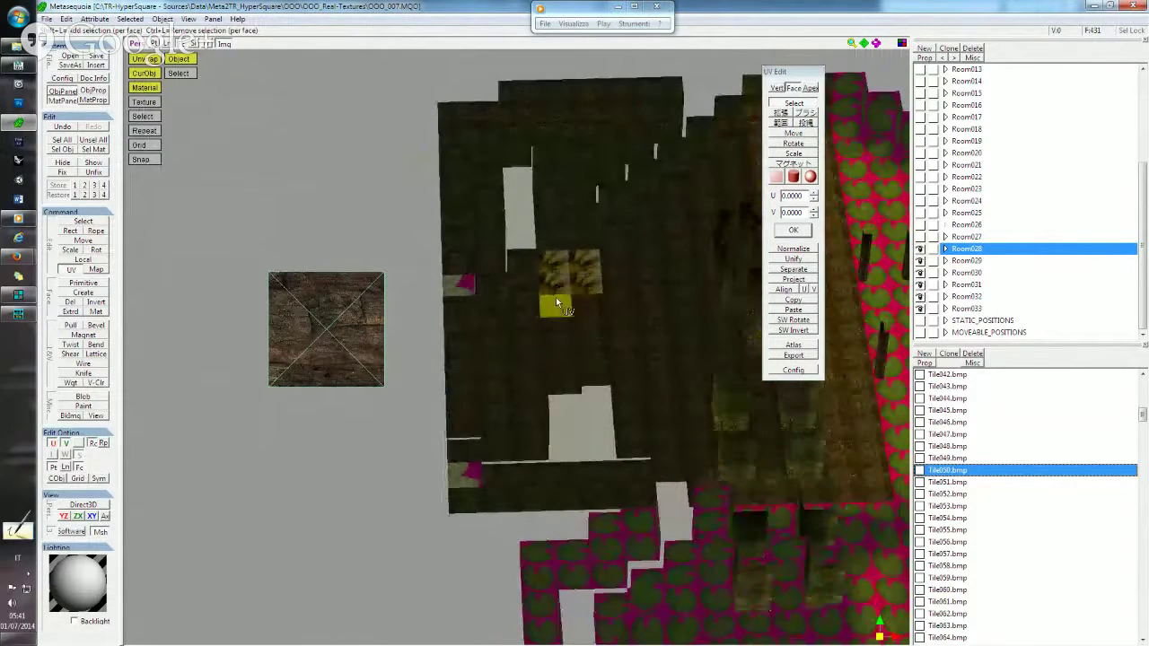
pyautogui.keyDown('ctrl'); pyautogui.click(557, 304); pyautogui.keyUp('ctrl')
pyautogui.click(975, 262)
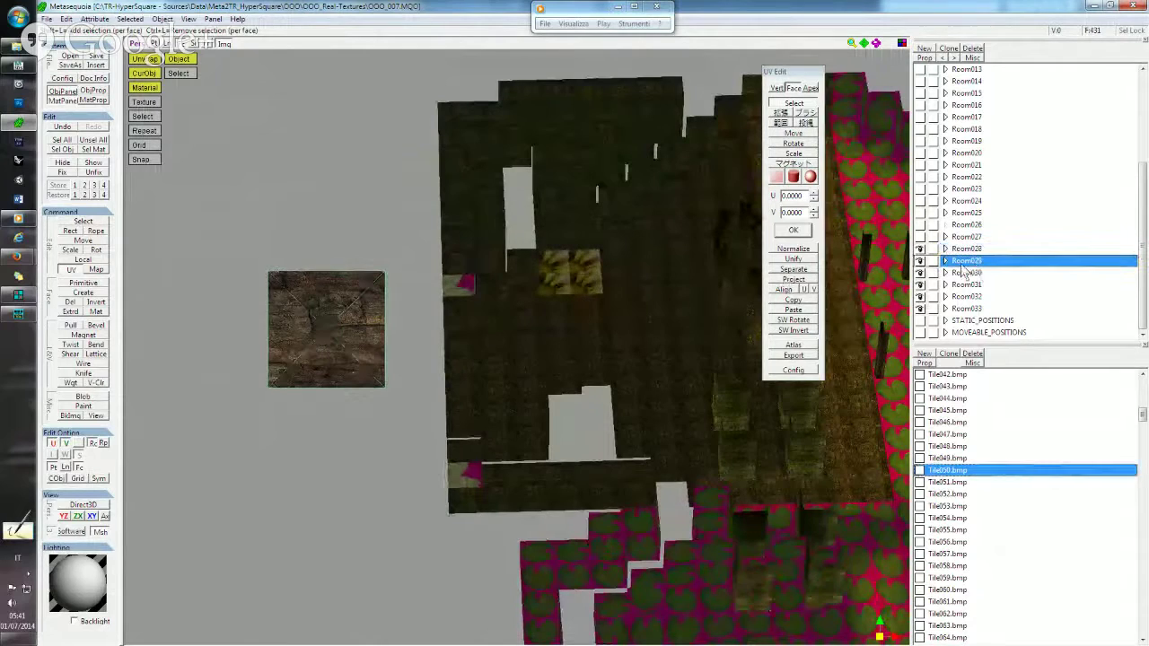
# Replace Room029's lily-pad Tile061 faces with the Tile050 wood material.
pyautogui.click(957, 604)
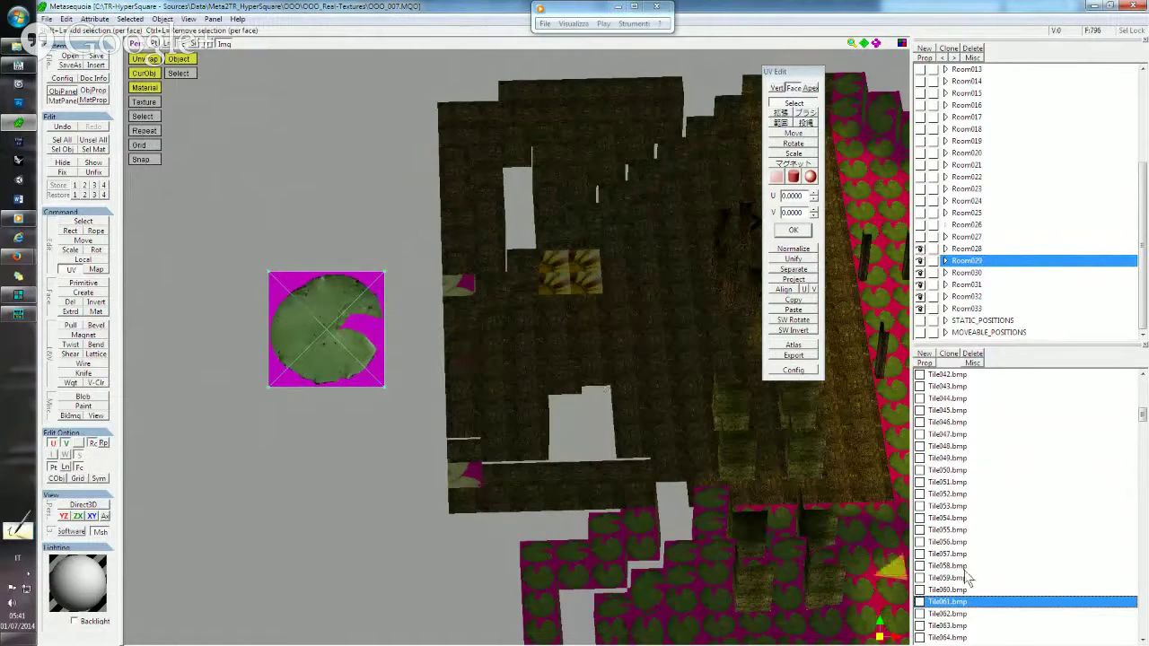
pyautogui.click(950, 471)
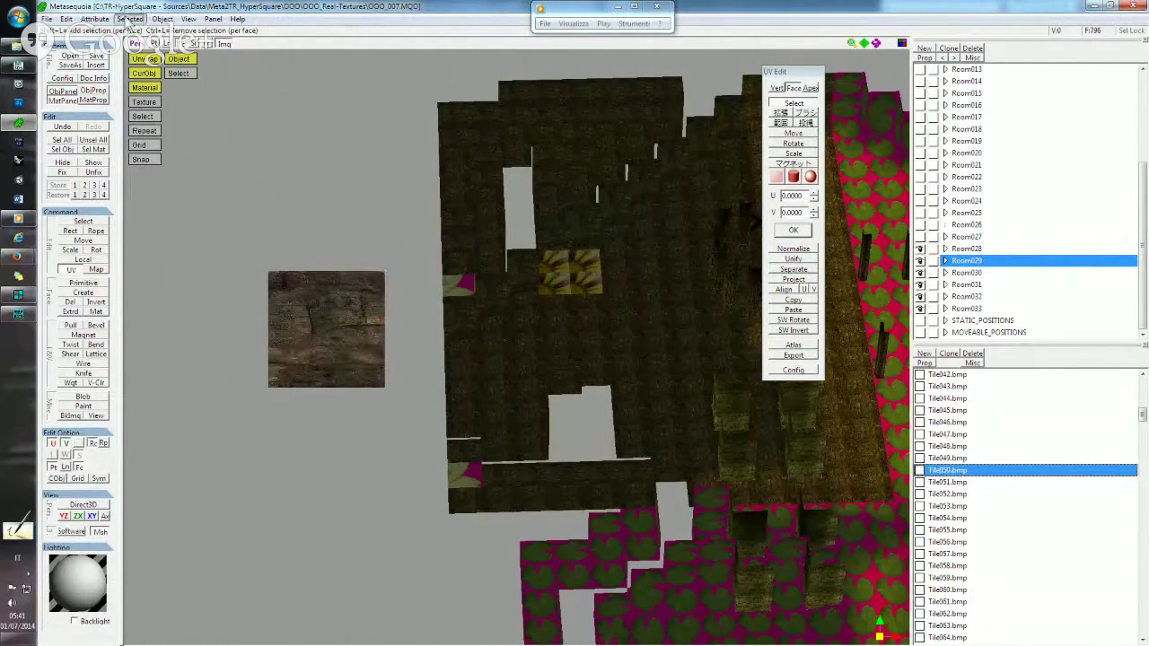
pyautogui.click(131, 19)
pyautogui.click(161, 117)
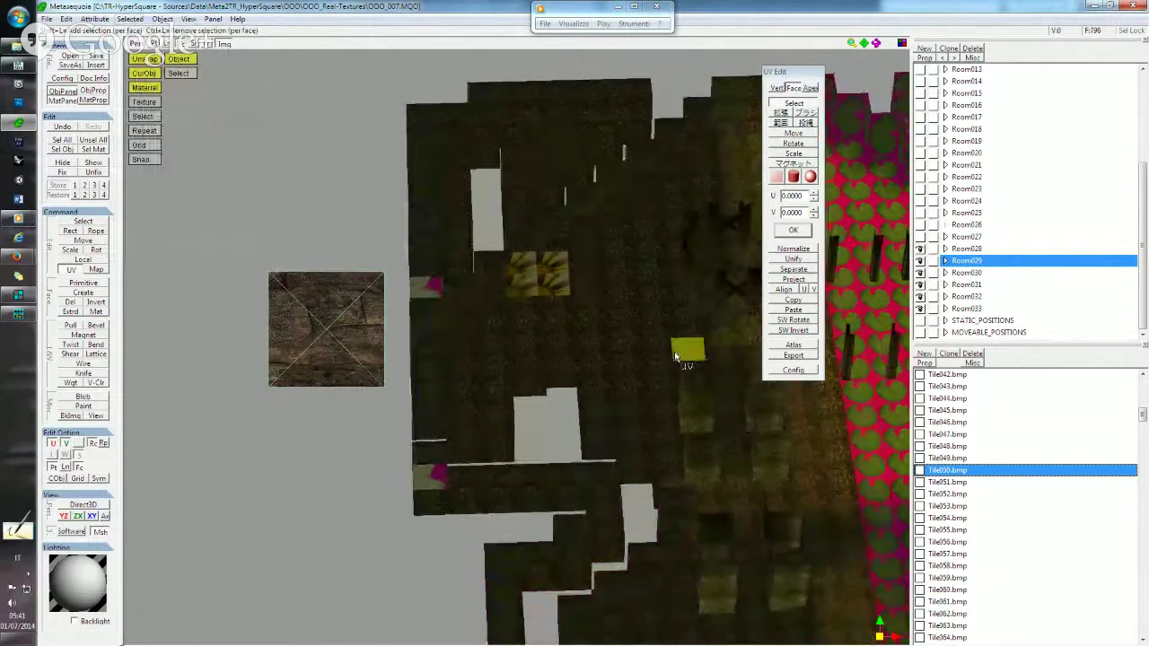
pyautogui.scroll(3, 621, 208)
# Give Room030's lily-pad Tile061 faces the Tile050 wood material.
pyautogui.click(1052, 273)
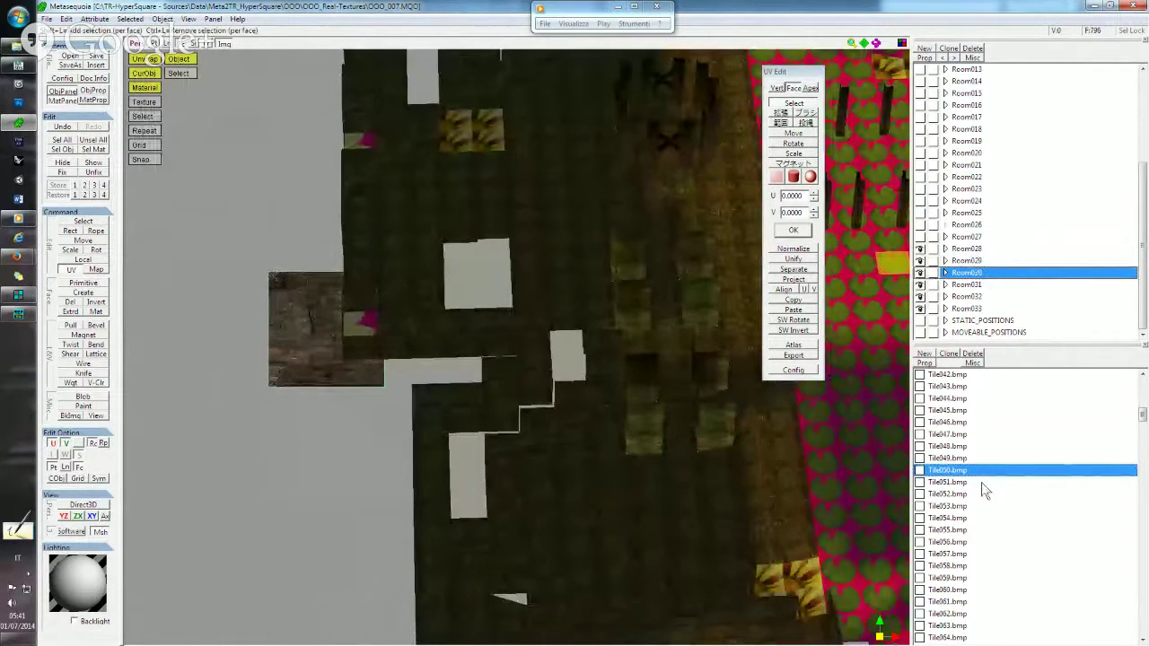
pyautogui.click(950, 482)
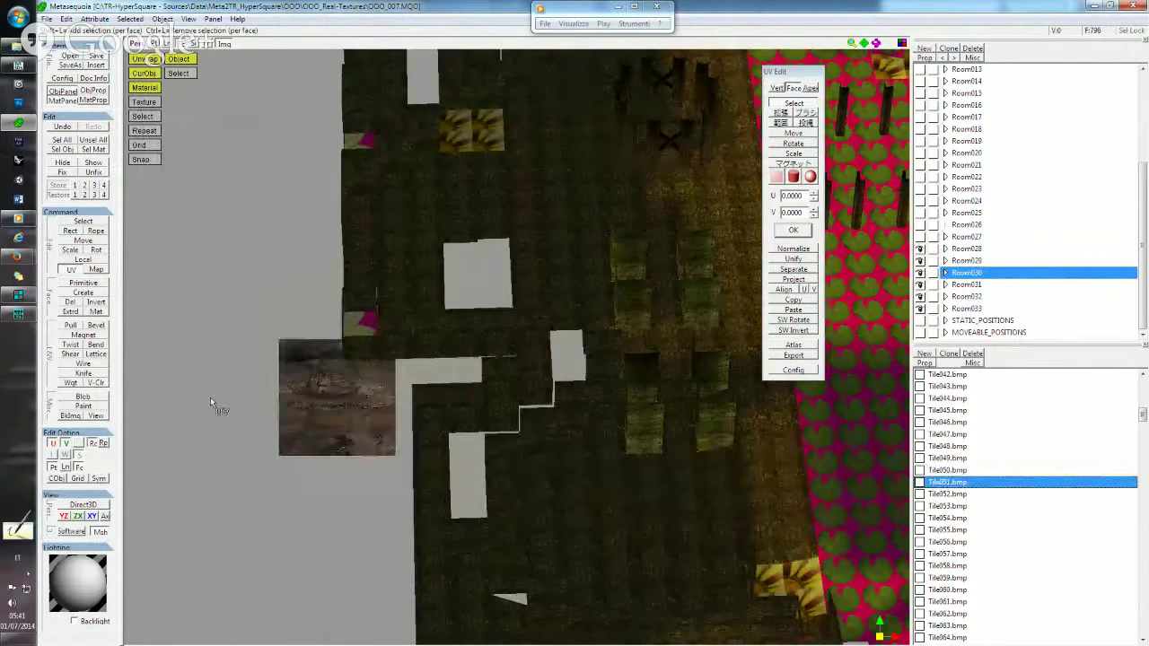
pyautogui.click(959, 602)
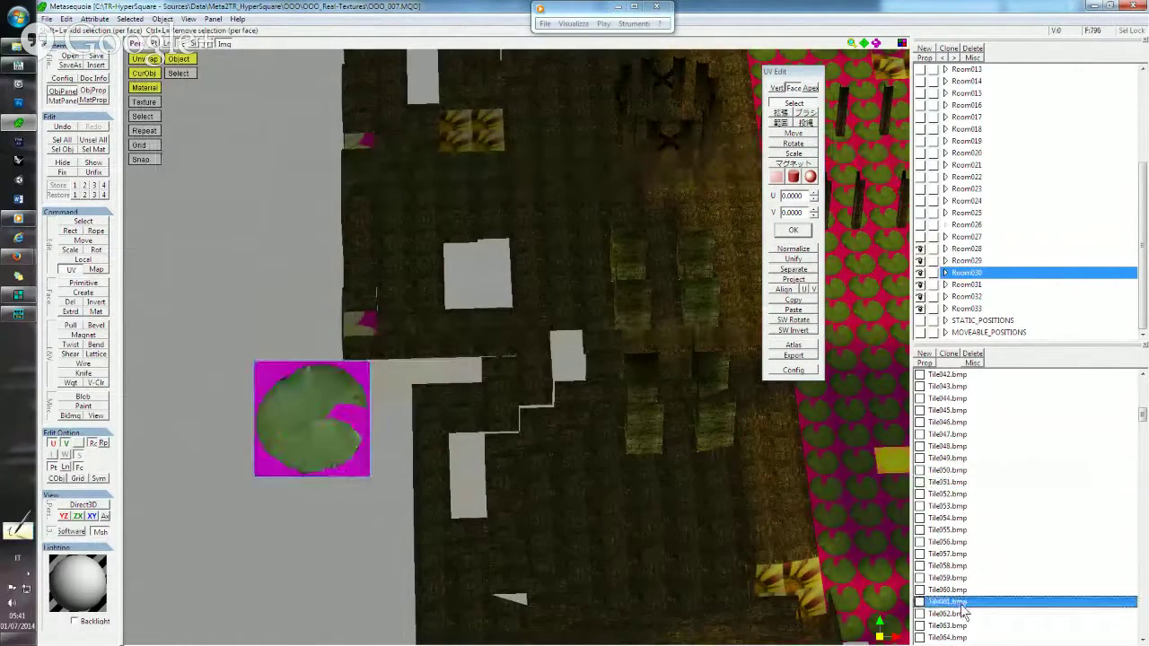
pyautogui.click(282, 422)
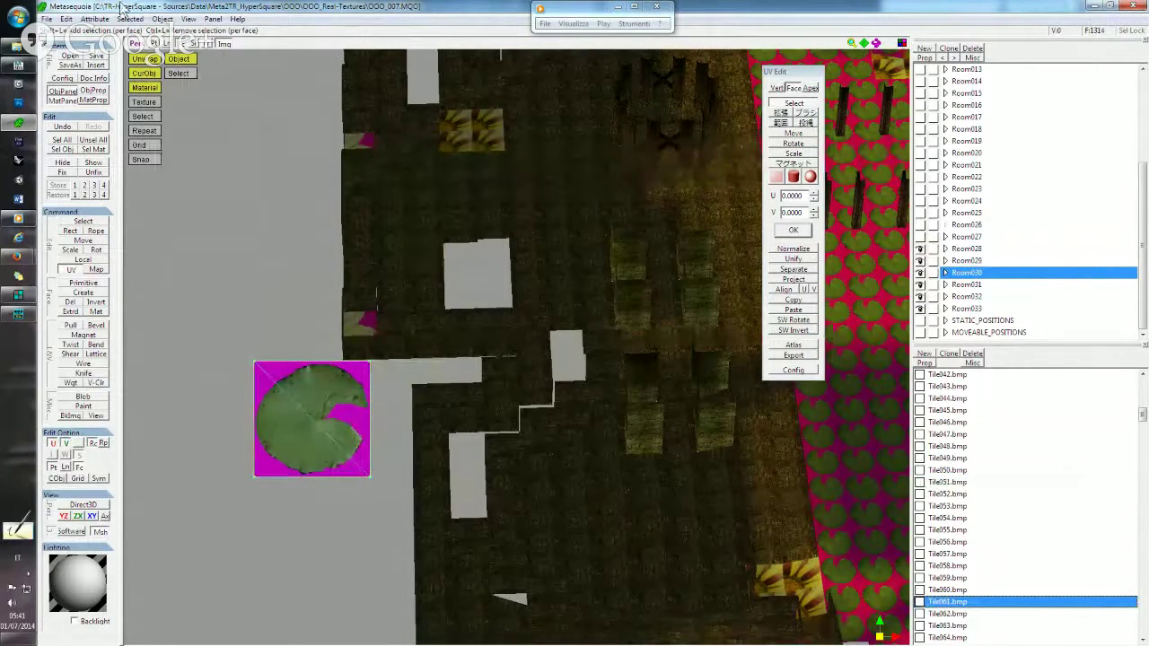
pyautogui.click(959, 482)
pyautogui.click(957, 470)
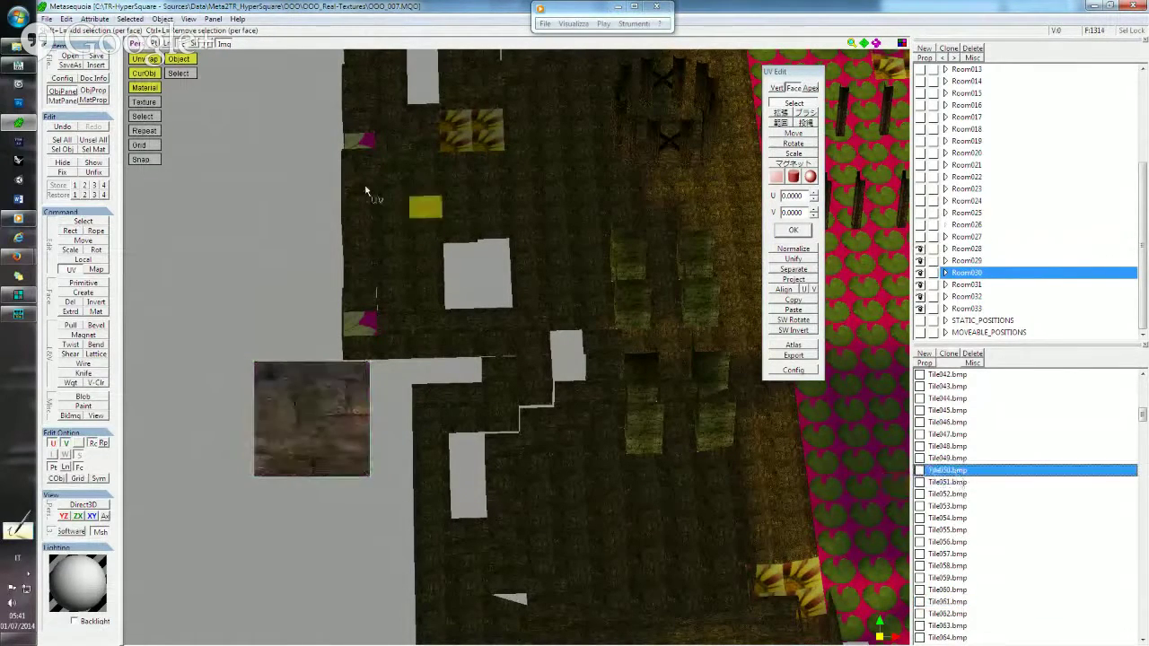
pyautogui.click(131, 18)
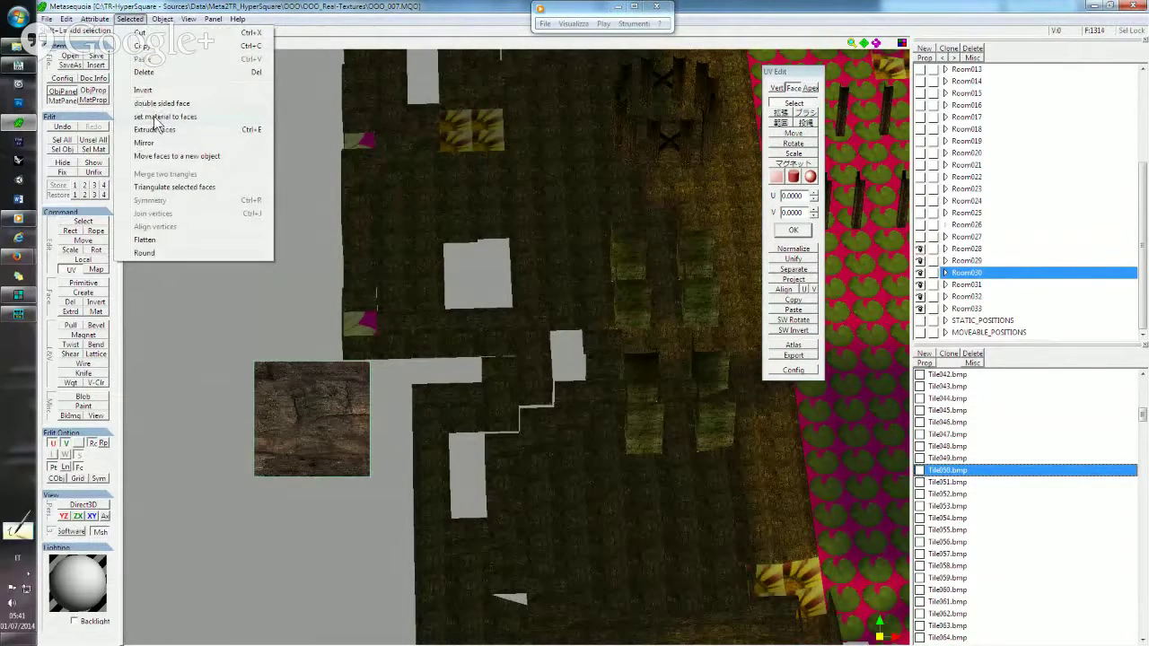
pyautogui.click(157, 118)
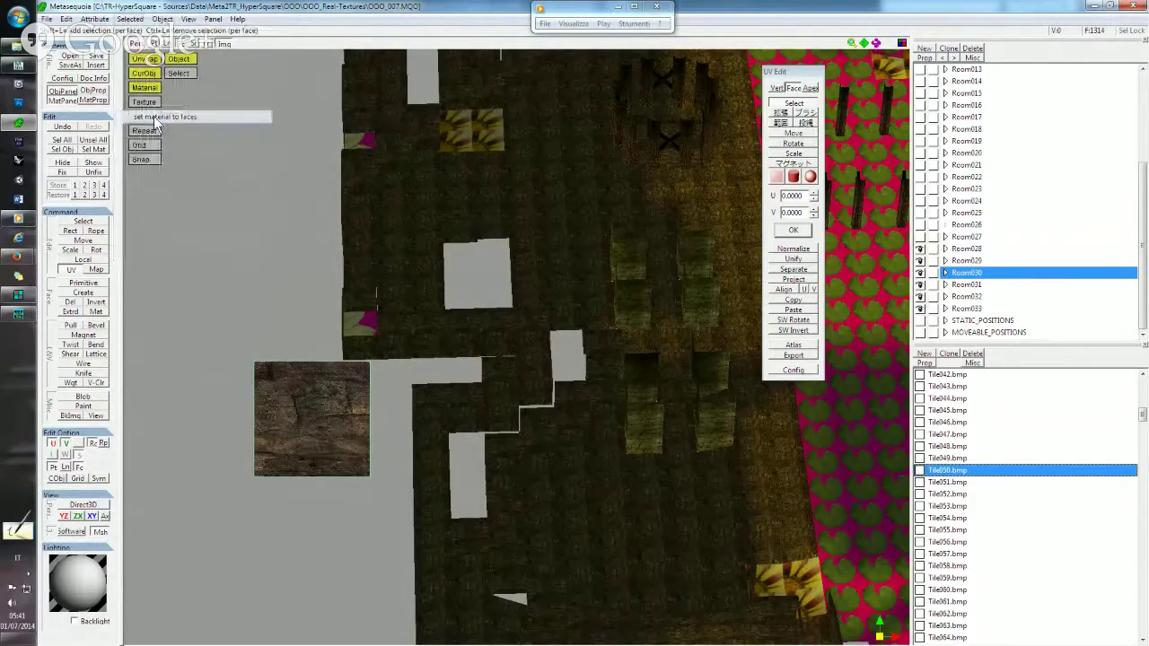
pyautogui.moveTo(447, 299); pyautogui.dragTo(478, 419, button='right')
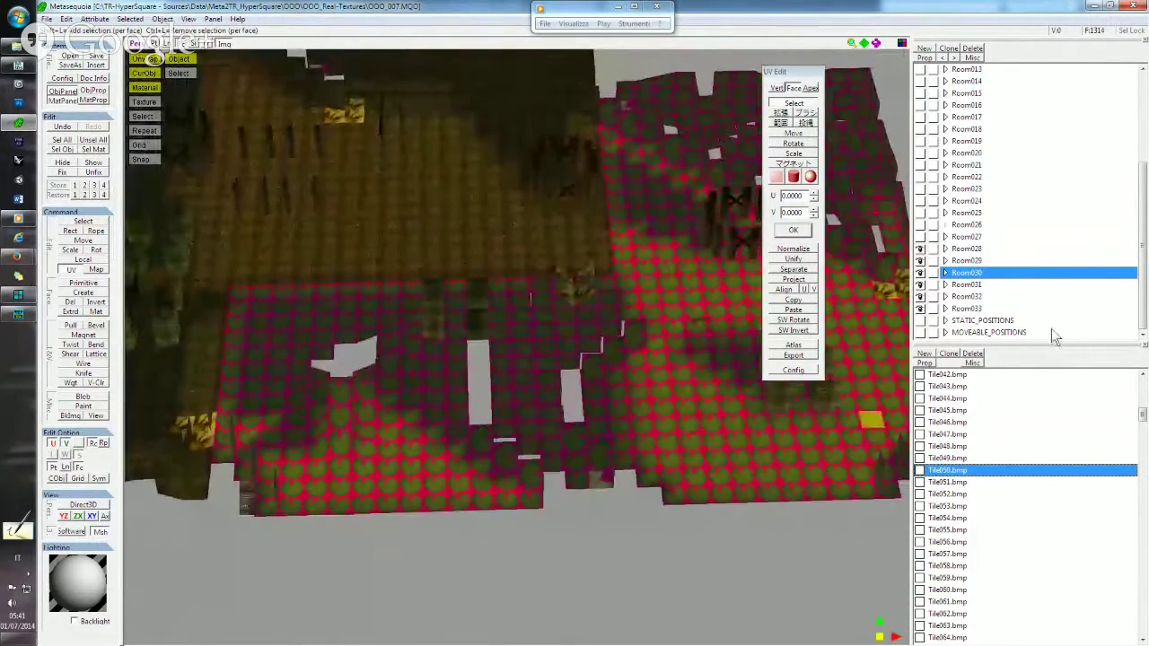
# Re-texture Room031's lily-pad Tile061 faces with Tile050 wood.
pyautogui.click(994, 283)
pyautogui.moveTo(754, 288); pyautogui.dragTo(572, 281, button='right')
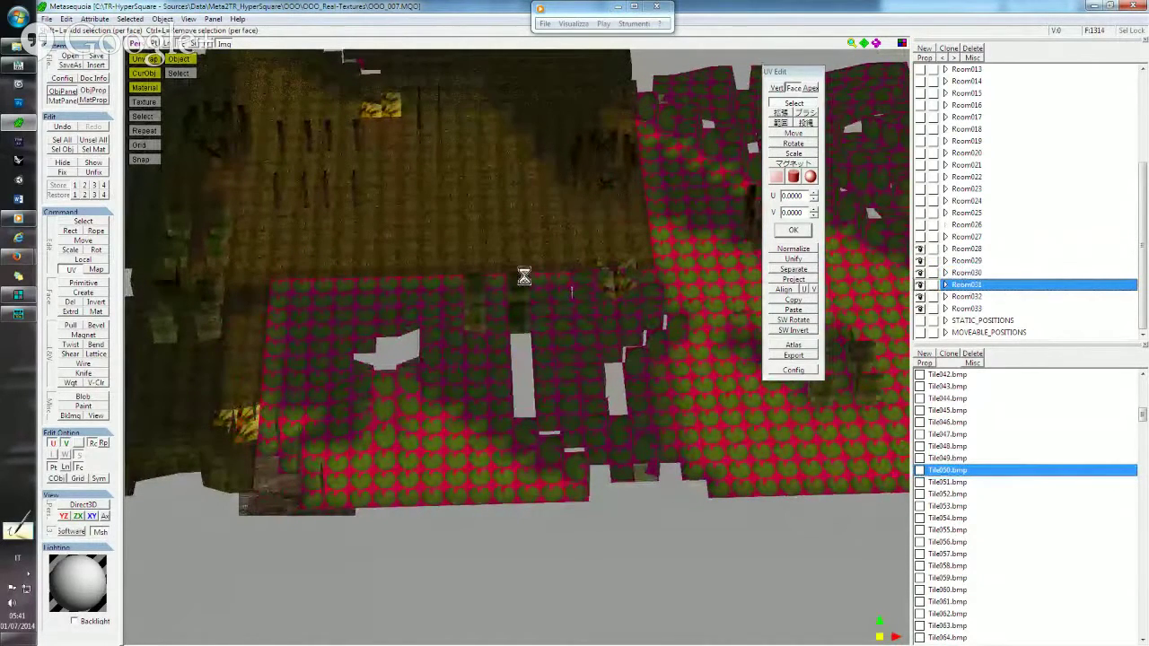
pyautogui.moveTo(470, 305); pyautogui.dragTo(573, 253, button='middle')
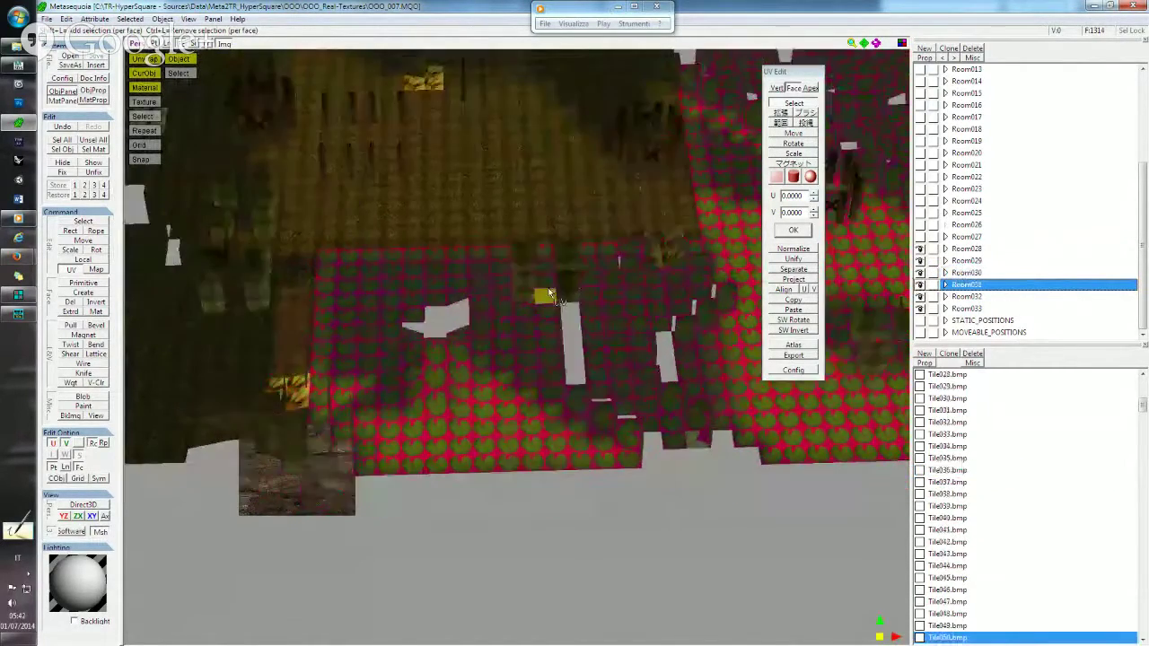
pyautogui.scroll(1, 1000, 568)
pyautogui.scroll(-1, 1001, 572)
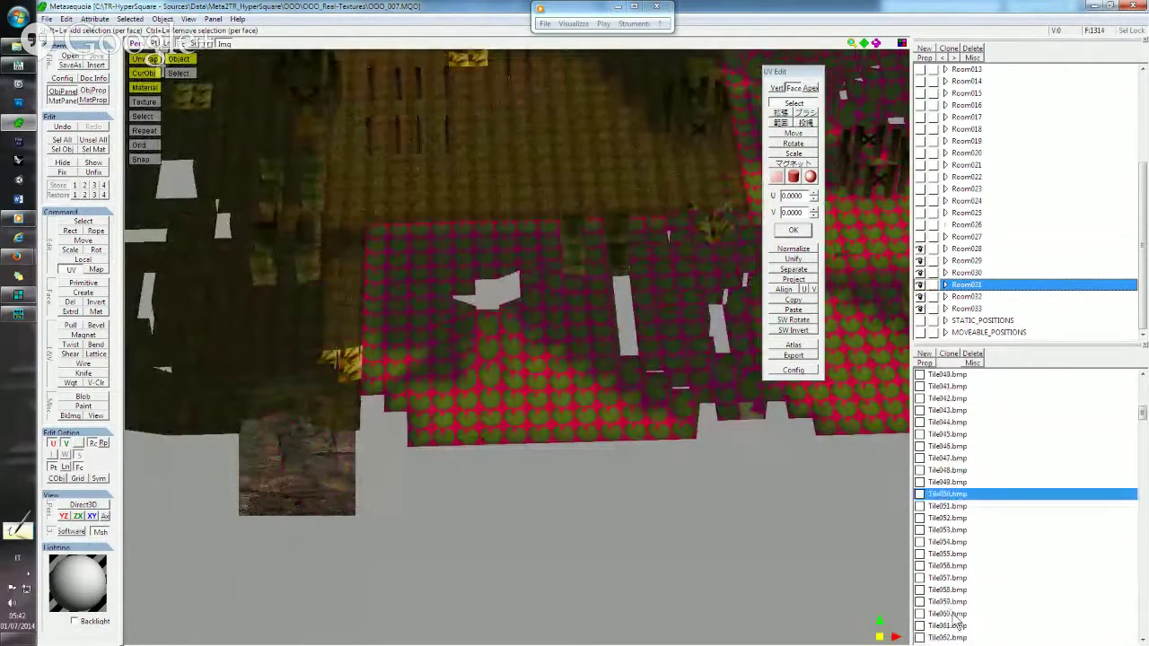
pyautogui.click(959, 626)
pyautogui.moveTo(284, 470); pyautogui.dragTo(328, 571)
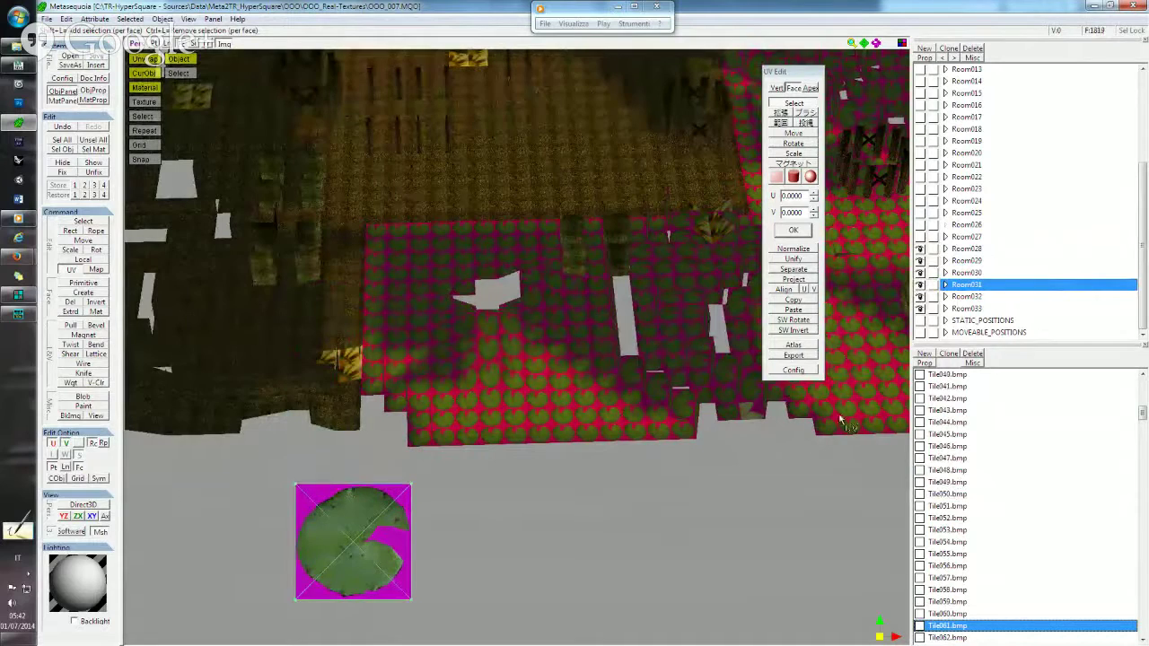
pyautogui.click(952, 494)
pyautogui.click(130, 19)
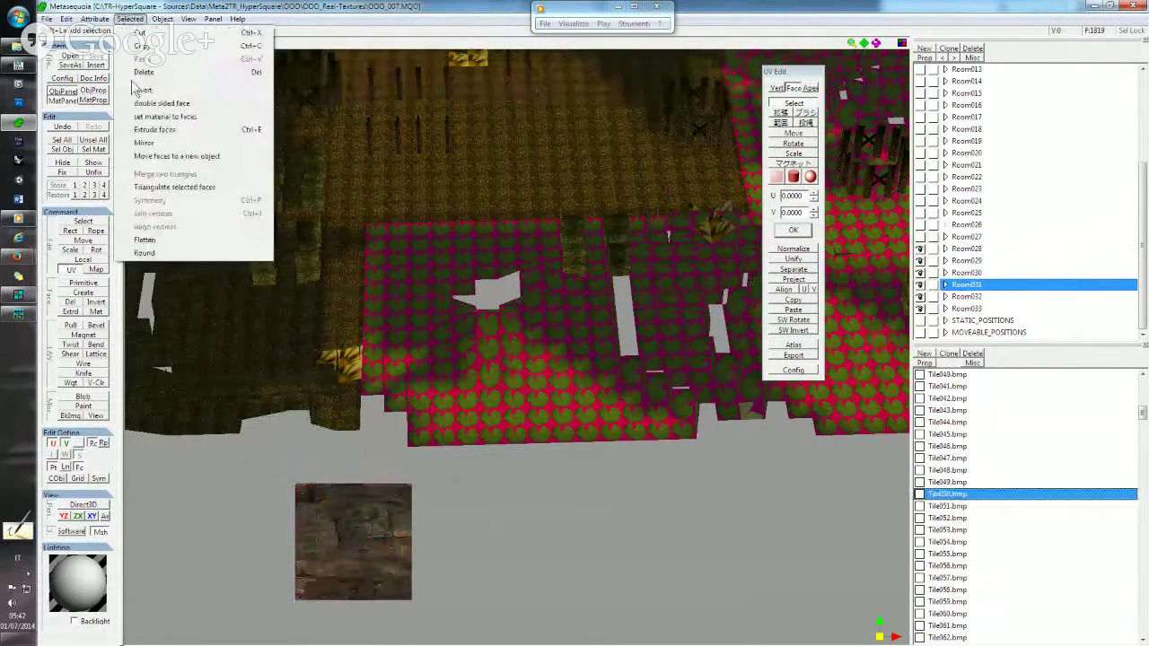
pyautogui.click(162, 117)
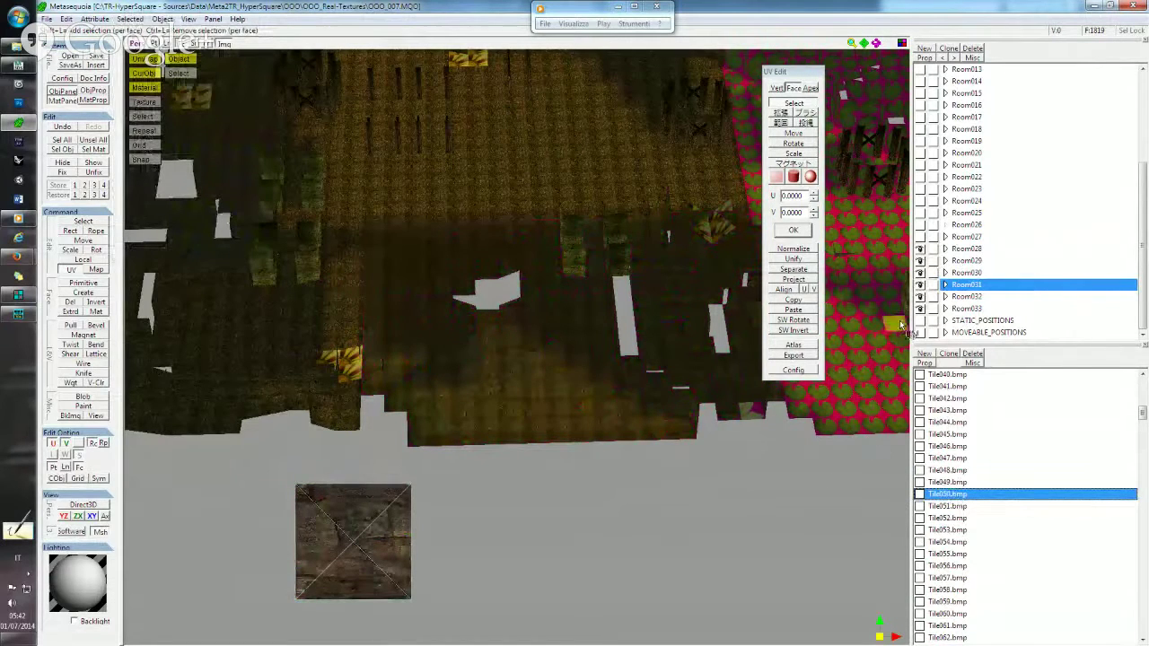
# Swap Room032's Tile061 faces to the Tile050 wood material.
pyautogui.click(979, 298)
pyautogui.scroll(-1, 988, 518)
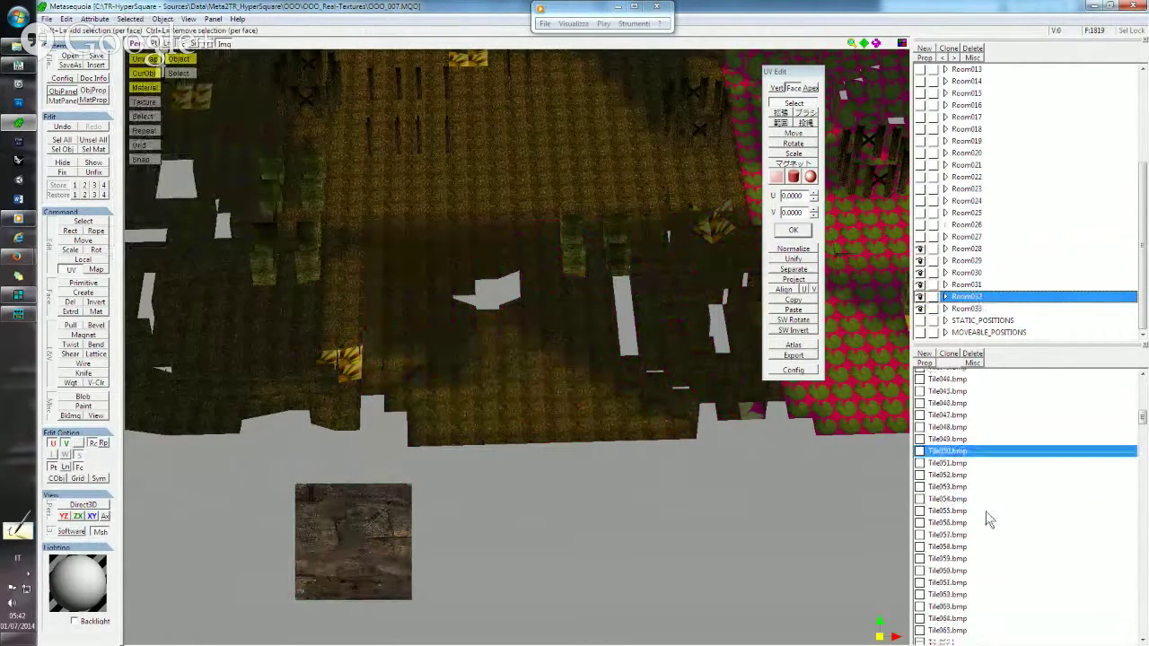
pyautogui.scroll(-1, 979, 557)
pyautogui.click(950, 555)
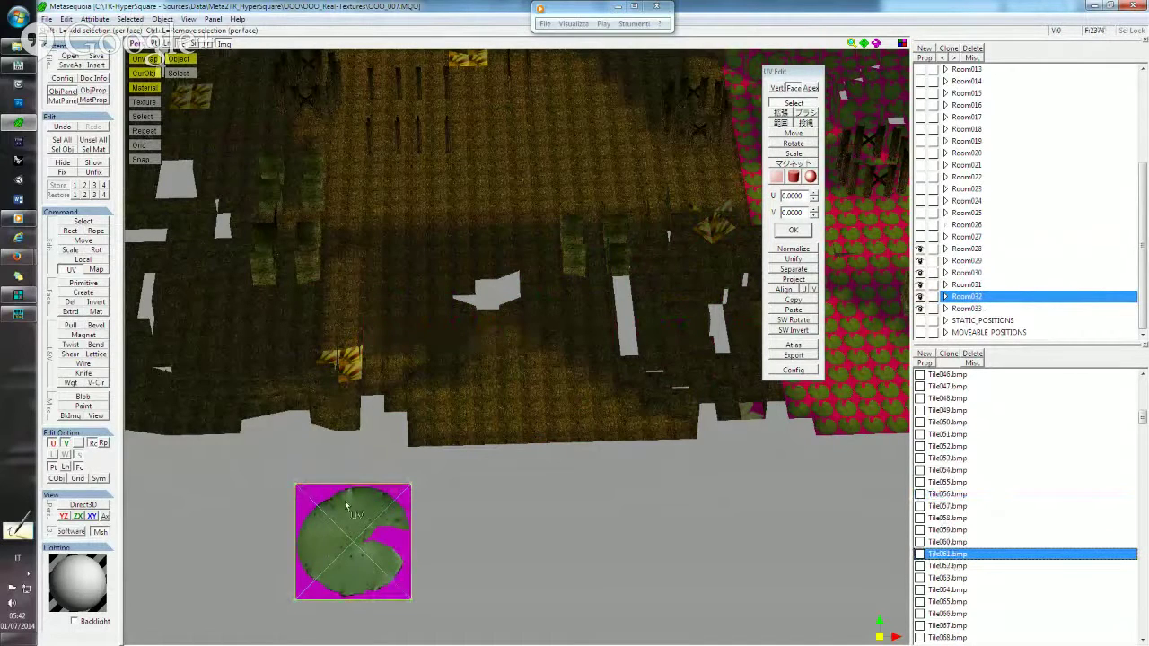
pyautogui.click(952, 422)
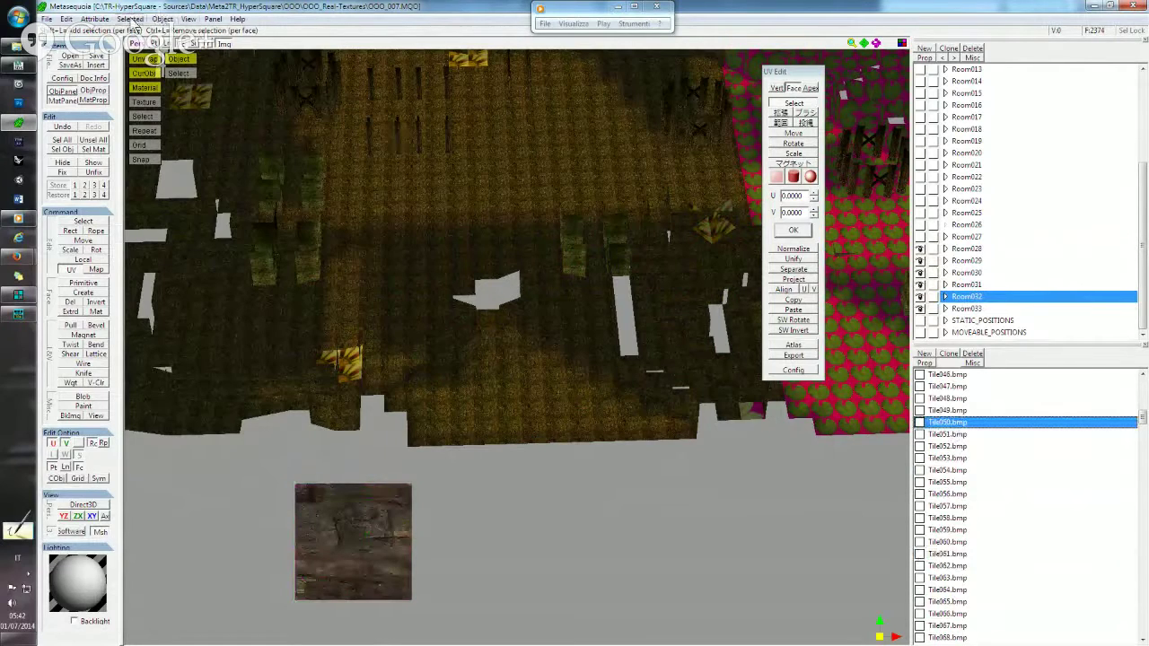
pyautogui.click(130, 19)
pyautogui.click(144, 119)
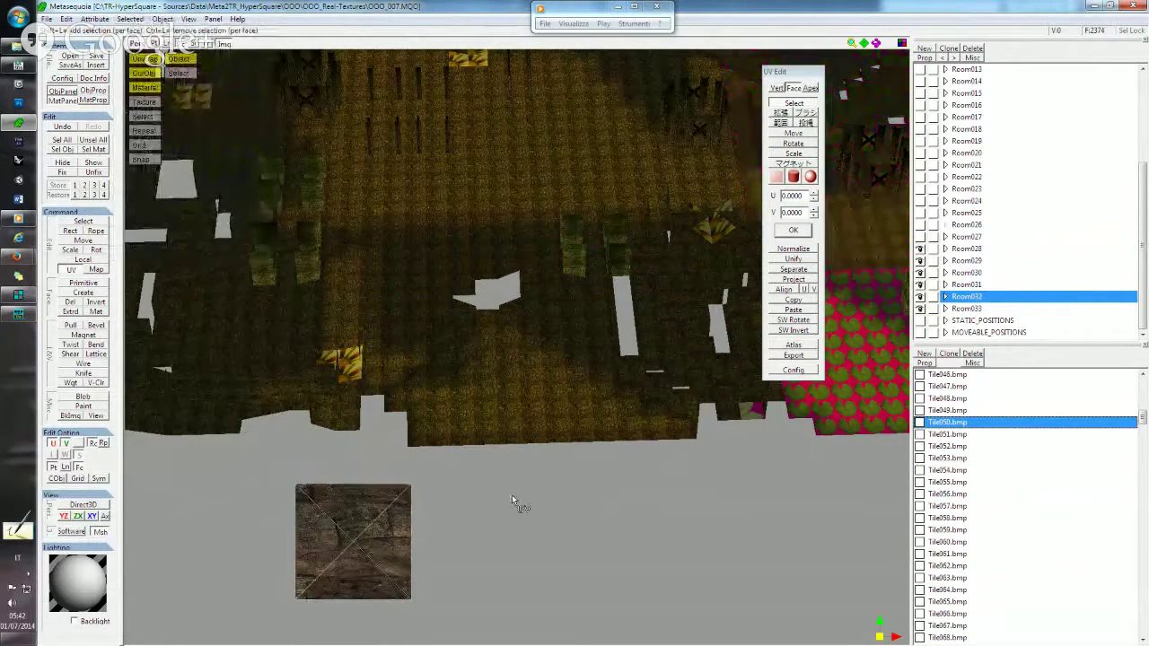
pyautogui.scroll(-1, 984, 560)
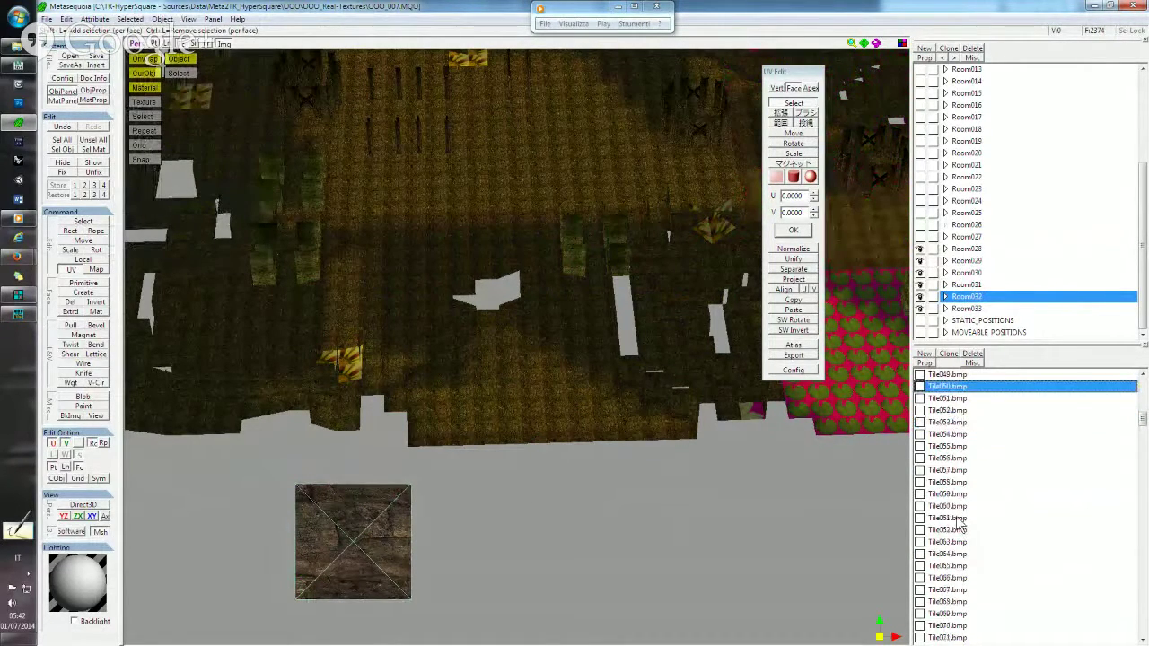
# Apply Tile050 wood to Room033's lily-pad Tile061 faces.
pyautogui.click(957, 519)
pyautogui.click(972, 309)
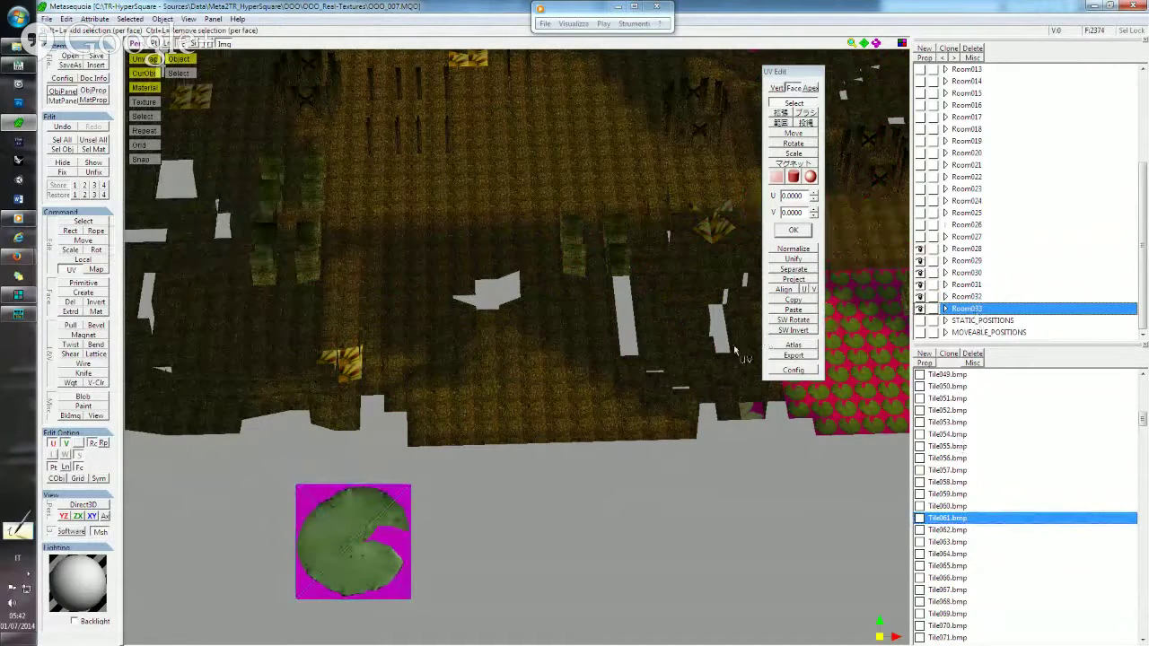
pyautogui.click(343, 516)
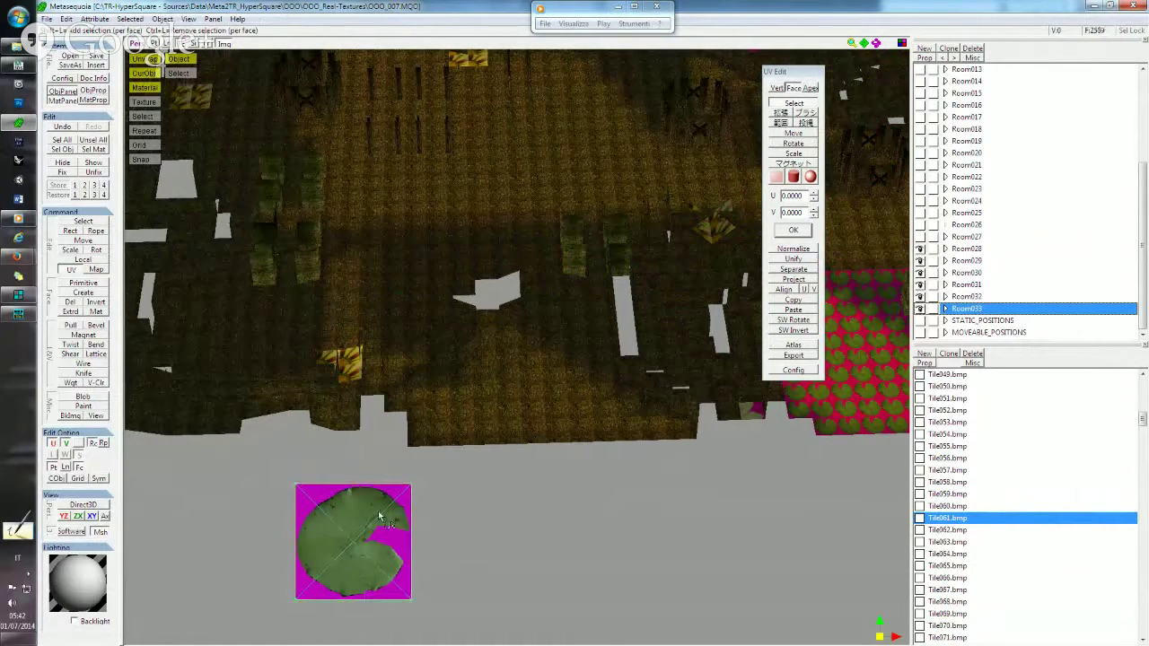
pyautogui.click(939, 387)
pyautogui.click(129, 18)
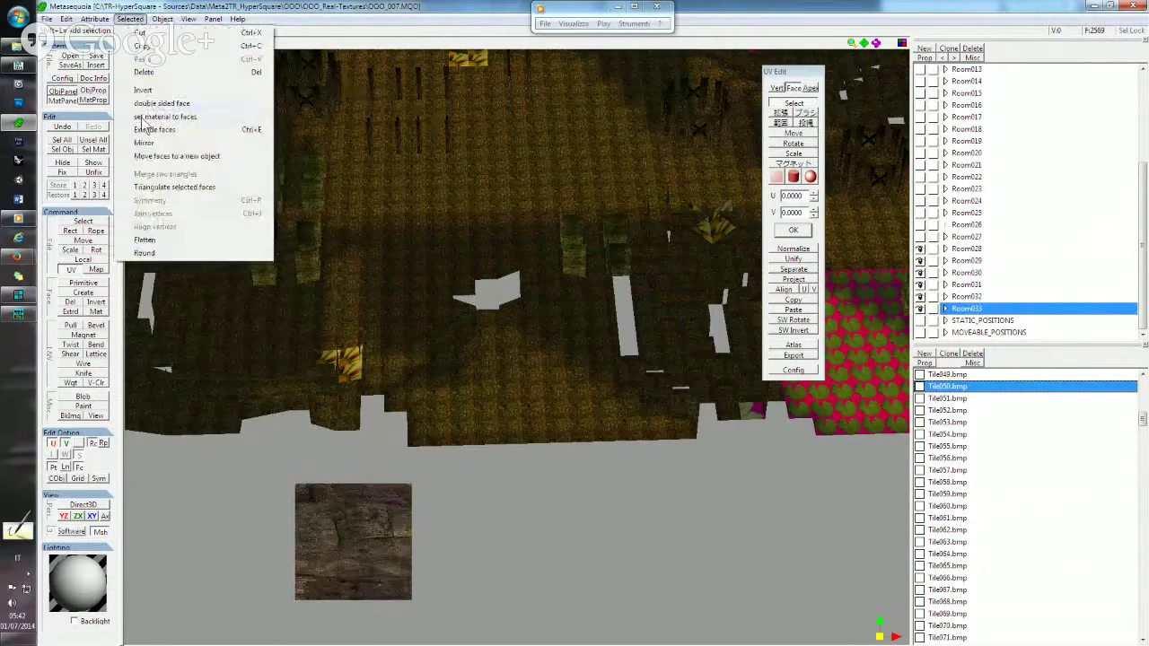
pyautogui.click(142, 126)
# Orbit and zoom to inspect the re-textured rooms from a low oblique angle.
pyautogui.scroll(-5, 500, 341)
pyautogui.moveTo(499, 341)
pyautogui.mouseDown(button='right')
pyautogui.moveTo(542, 344)
pyautogui.moveTo(582, 296)
pyautogui.moveTo(623, 282)
pyautogui.mouseUp(button='right')
pyautogui.scroll(5, 568, 304)
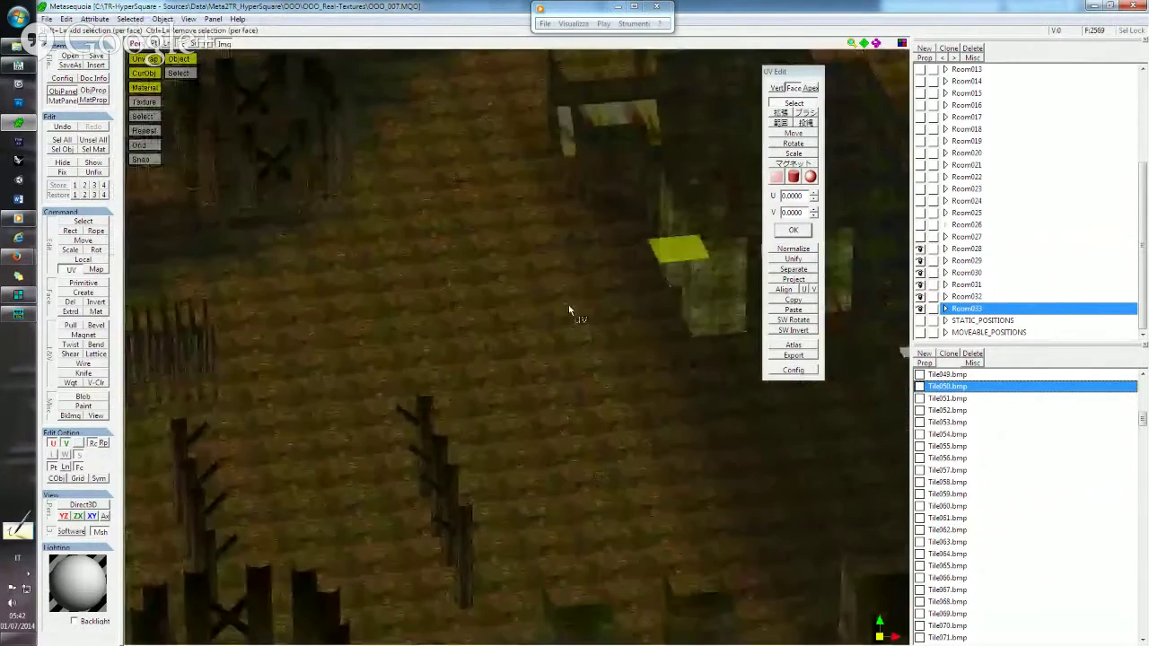
pyautogui.scroll(3, 569, 310)
pyautogui.scroll(-3, 568, 311)
pyautogui.scroll(-3, 568, 310)
pyautogui.moveTo(568, 310)
pyautogui.mouseDown(button='right')
pyautogui.moveTo(466, 281)
pyautogui.moveTo(598, 311)
pyautogui.moveTo(570, 325)
pyautogui.moveTo(548, 314)
pyautogui.moveTo(540, 242)
pyautogui.mouseUp(button='right')
pyautogui.scroll(-3, 598, 306)
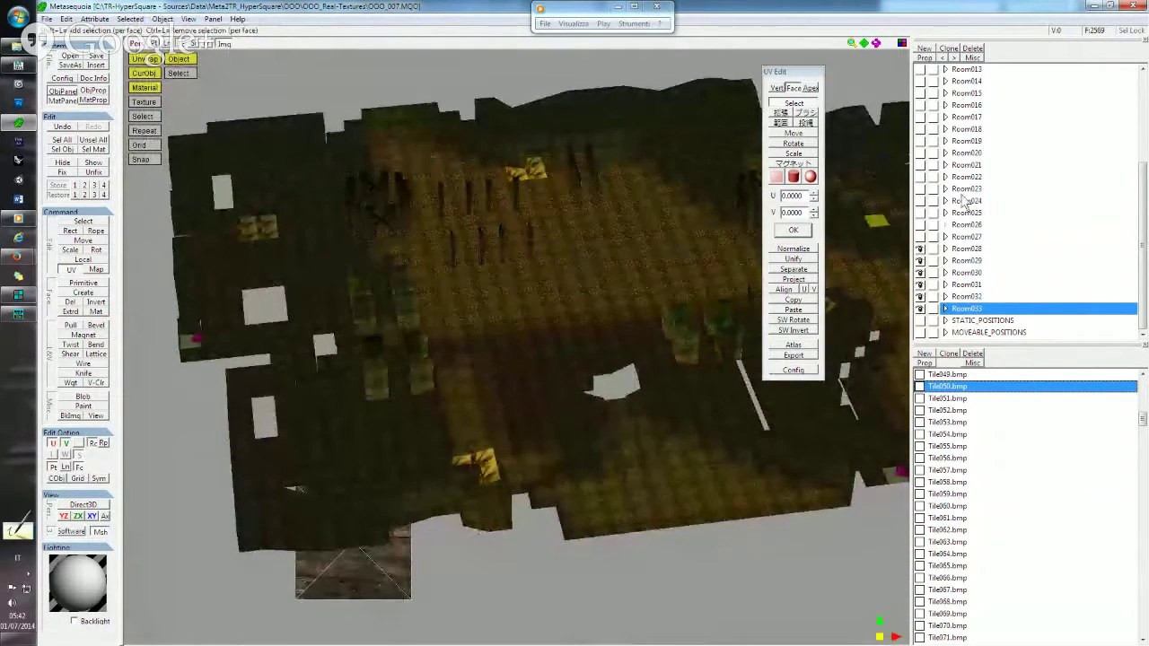
# Turn visibility back on for Room011 through Room027 in the object list.
pyautogui.rightClick(959, 56)
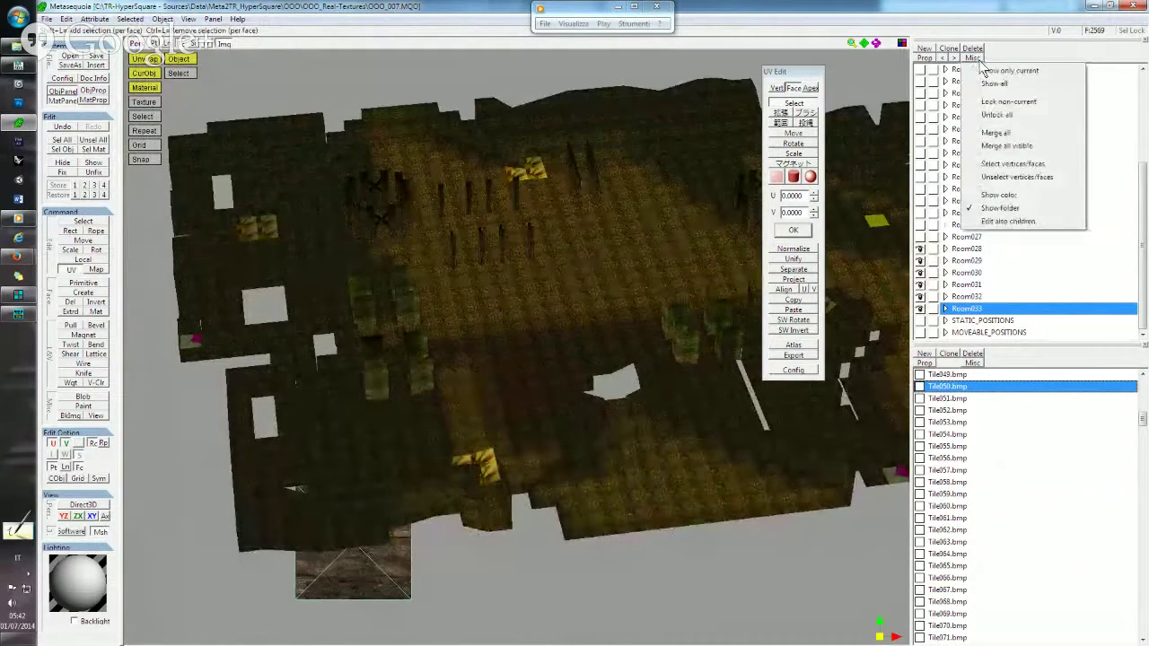
pyautogui.click(1031, 63)
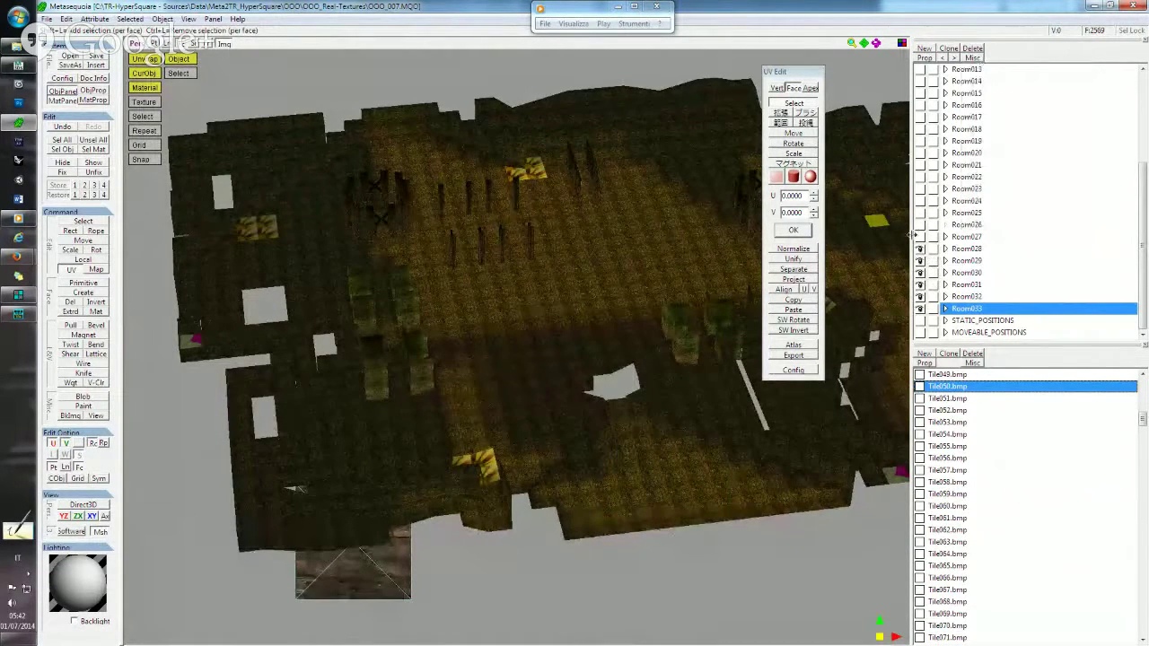
pyautogui.moveTo(919, 236); pyautogui.dragTo(921, 70)
pyautogui.scroll(3, 1009, 159)
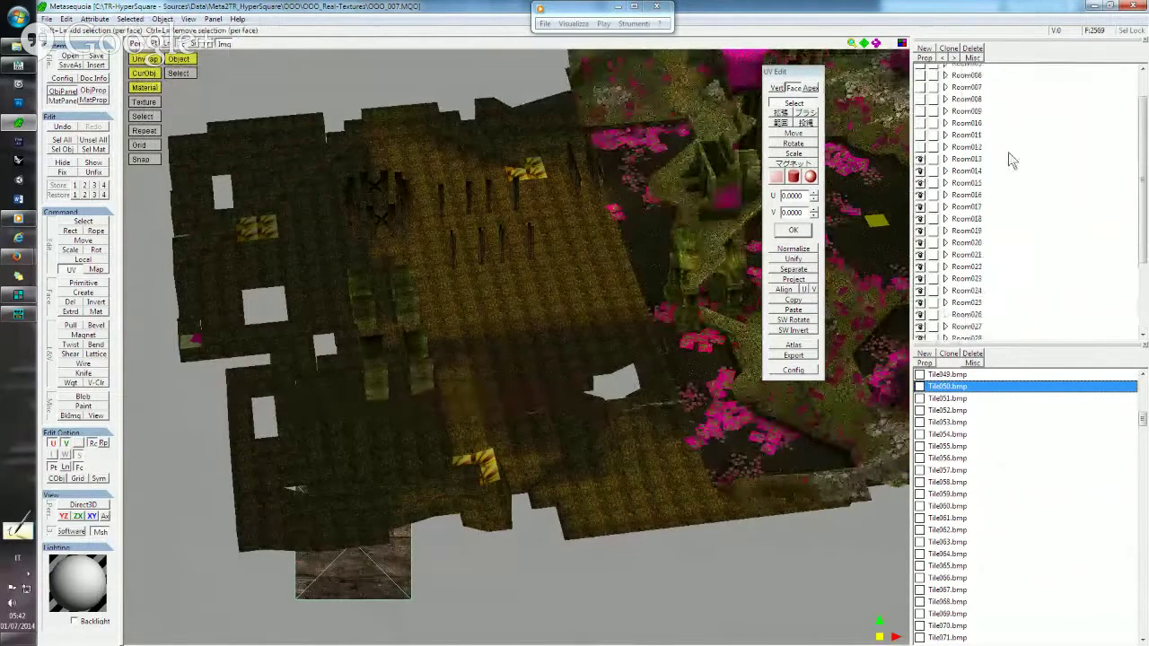
pyautogui.scroll(2, 1008, 159)
pyautogui.moveTo(920, 201); pyautogui.dragTo(920, 80)
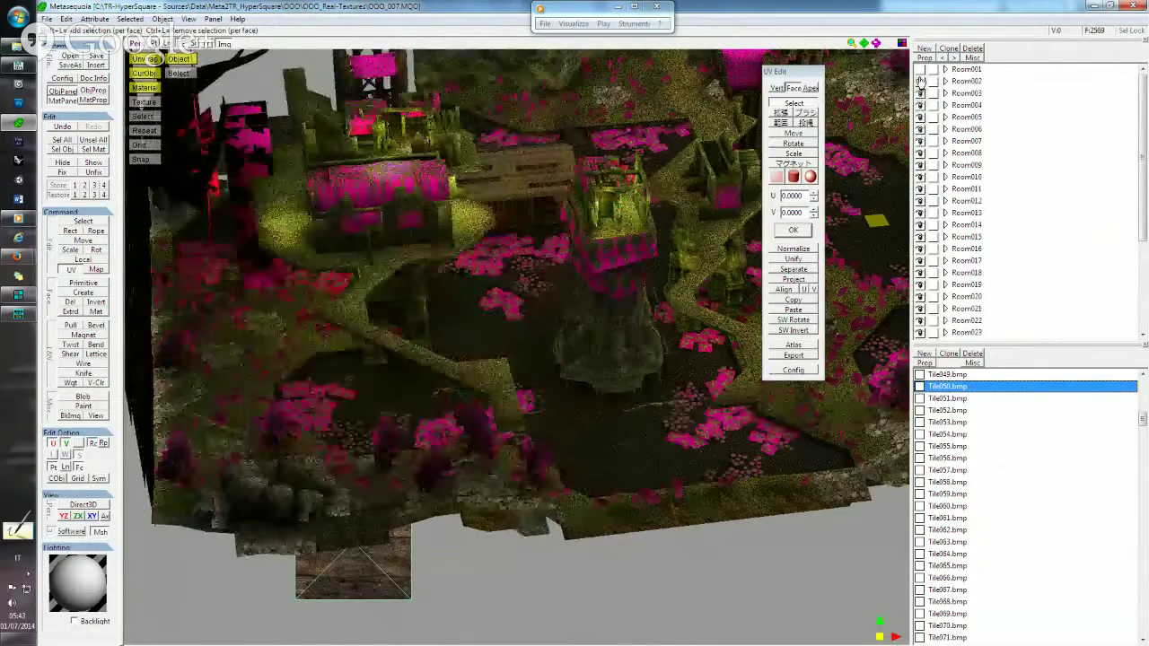
pyautogui.scroll(-4, 1037, 202)
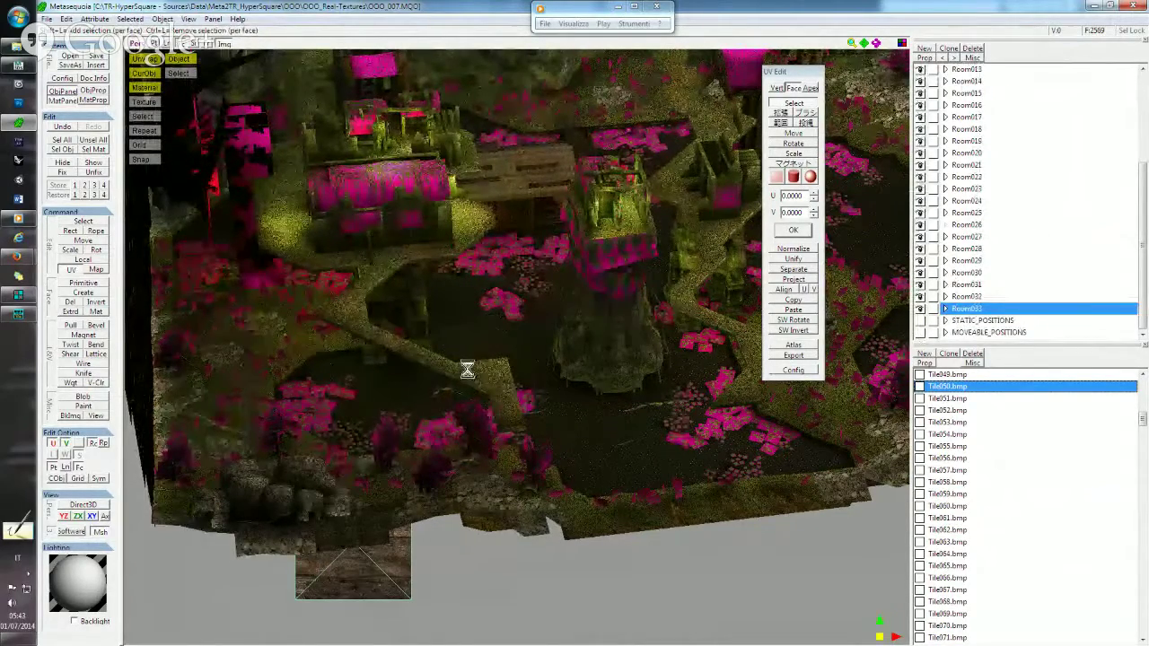
# Navigate Explorer to the TR-HyperSquare-DEV Data\Meta2tr_OOO folder.
pyautogui.click(16, 61)
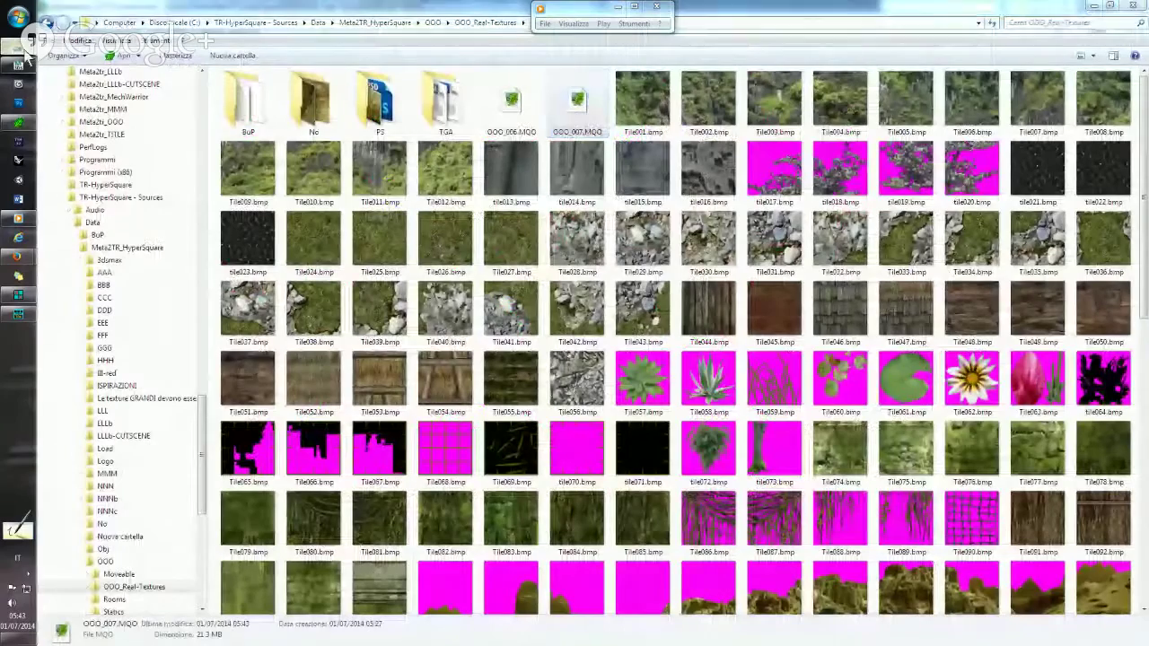
pyautogui.moveTo(18, 63)
pyautogui.click(54, 54)
pyautogui.doubleClick(313, 104)
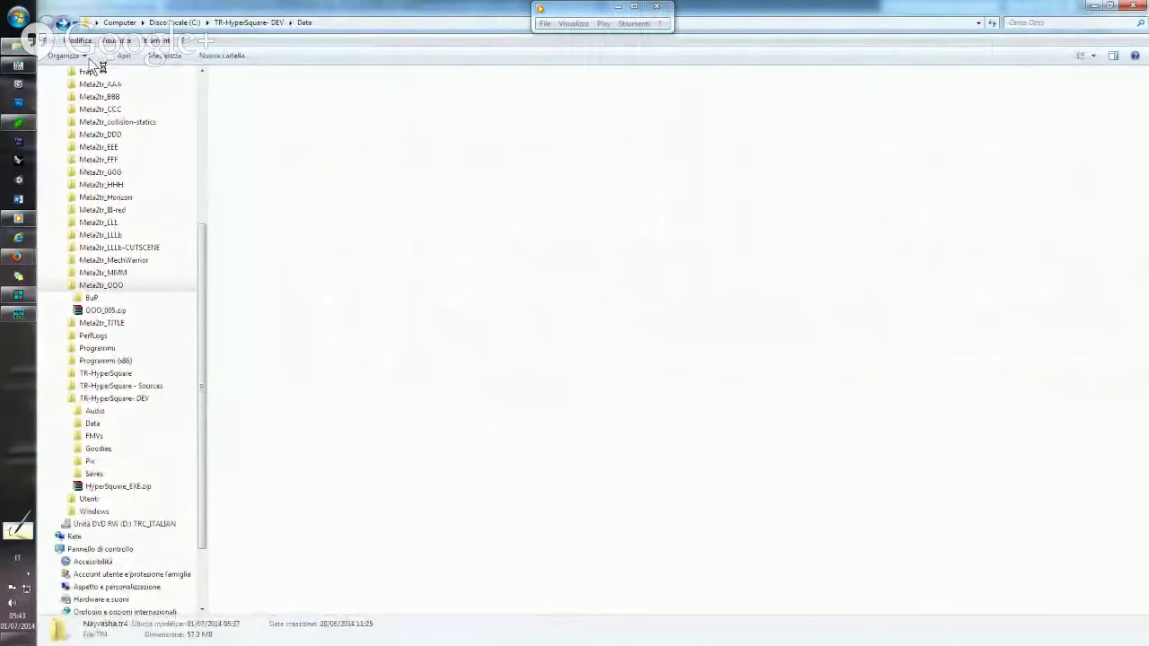
pyautogui.click(514, 473)
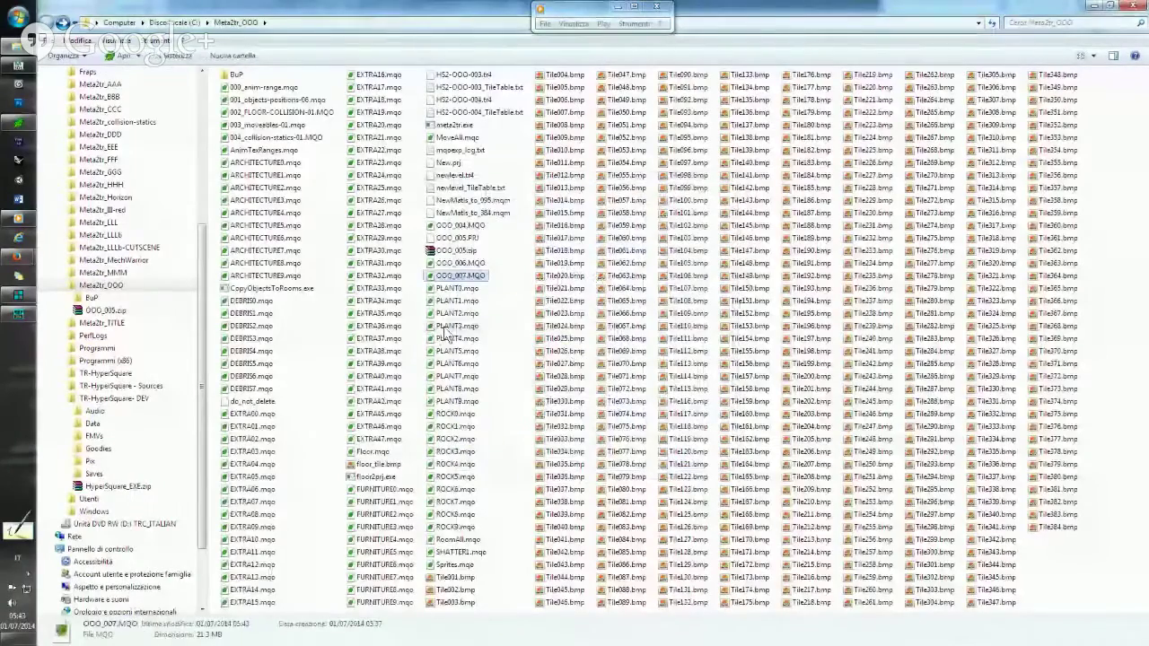
# Drop OOO_007.MQO onto meta2tr.exe, skip the animation warning, and close the console.
pyautogui.moveTo(476, 281); pyautogui.dragTo(454, 125)
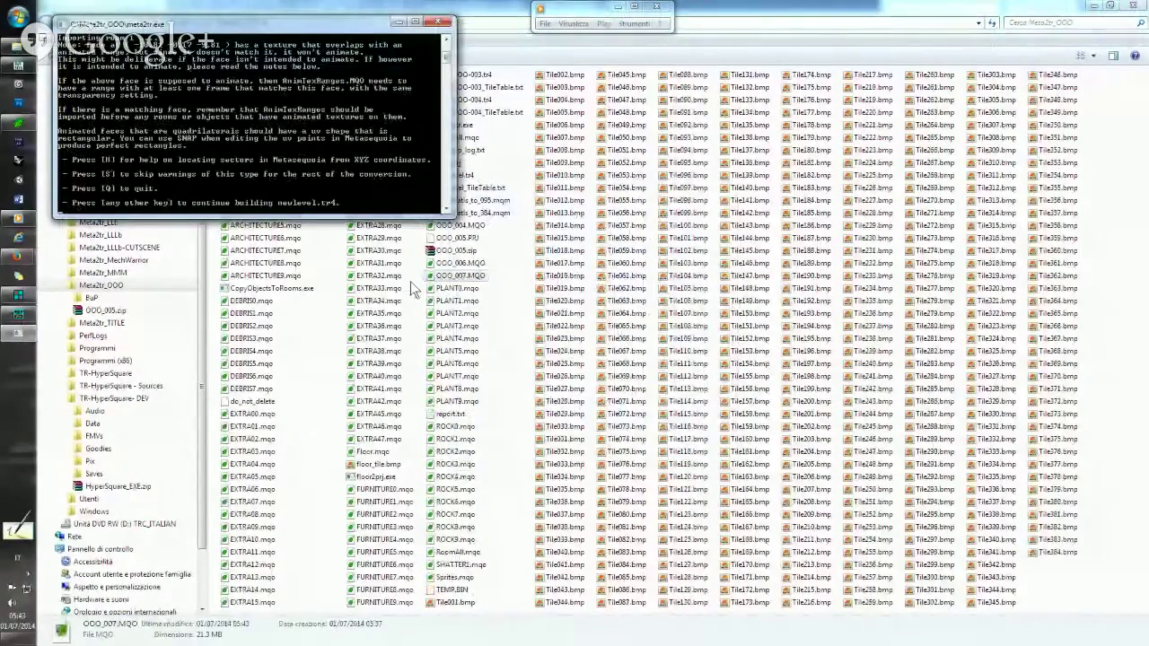
pyautogui.press('Return')
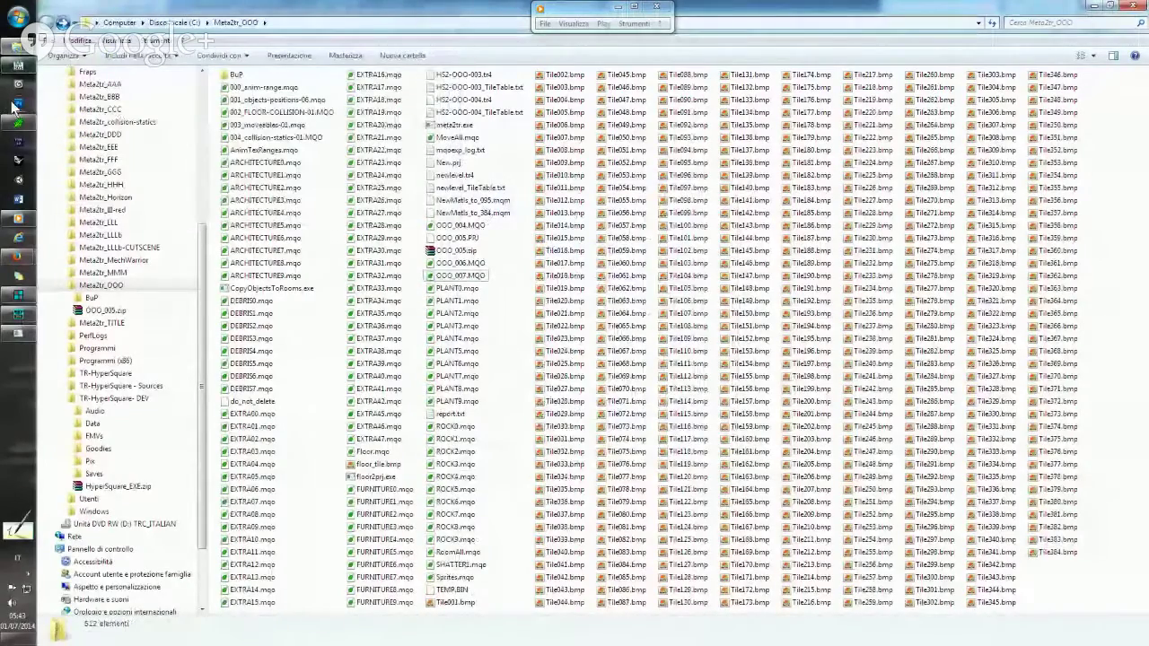
pyautogui.click(18, 123)
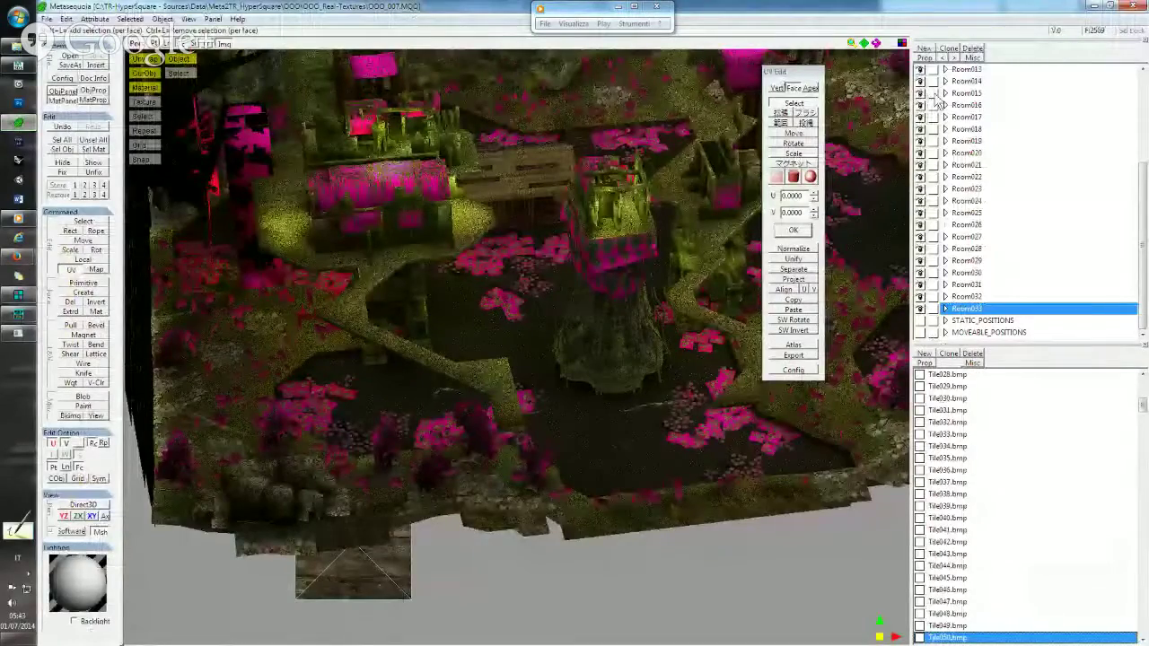
pyautogui.hotkey('alt', 'Tab')
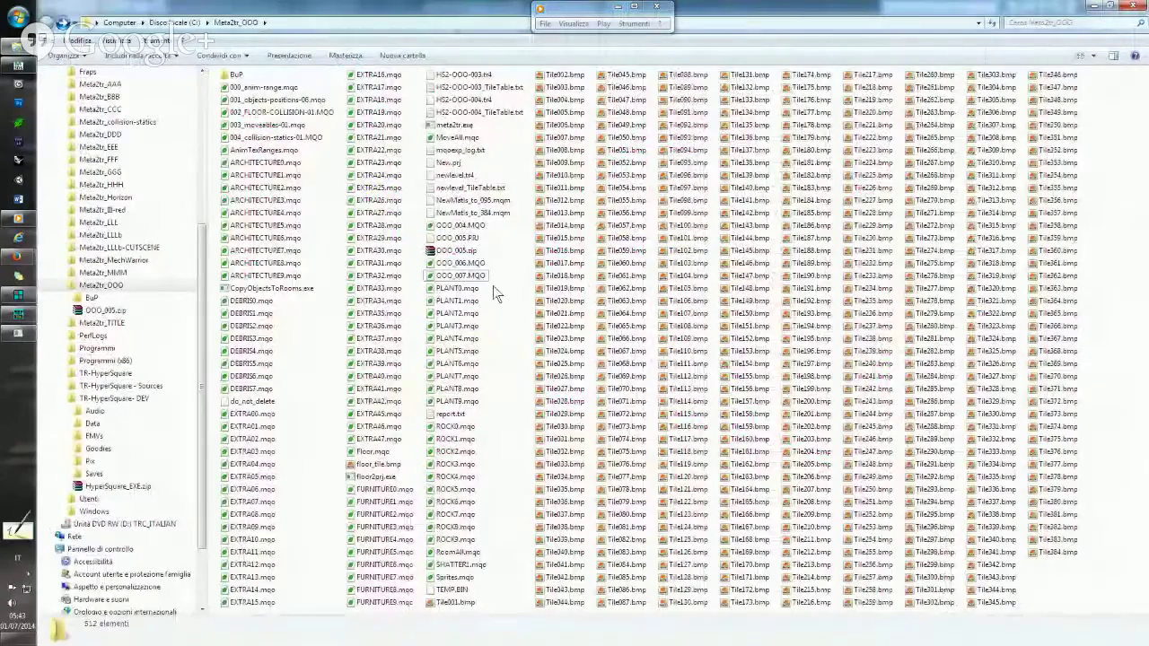
# Open 002_FLOOR-COLLISION-01.MQO in Metasequoia and dismiss the unregistered-version notice.
pyautogui.doubleClick(292, 115)
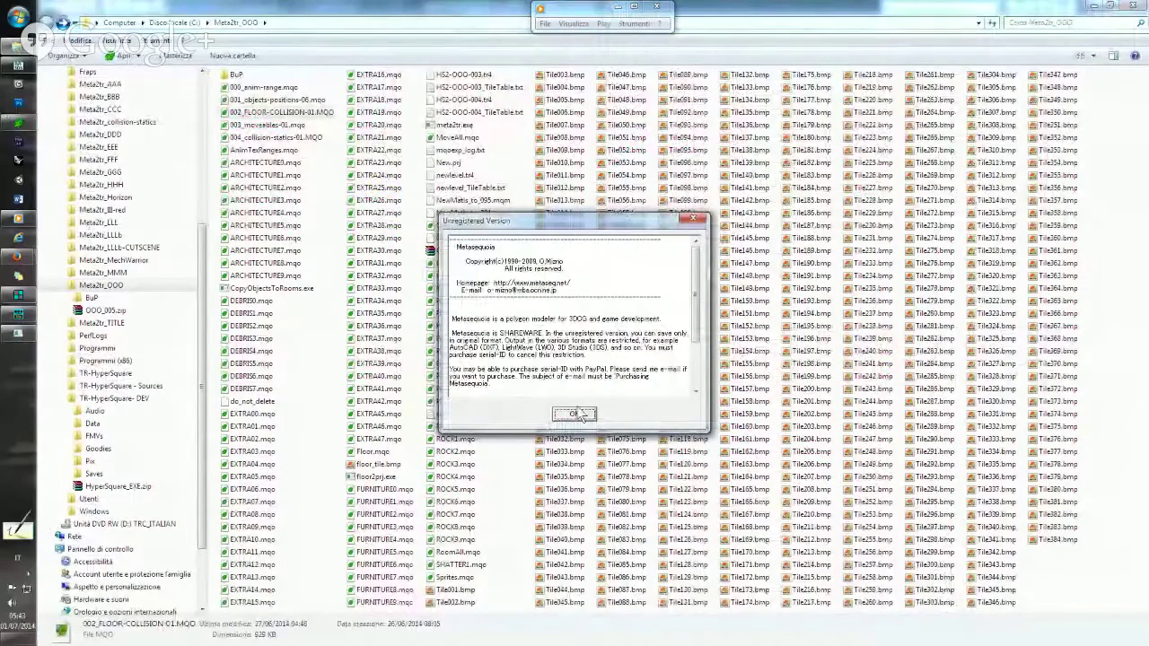
pyautogui.click(579, 415)
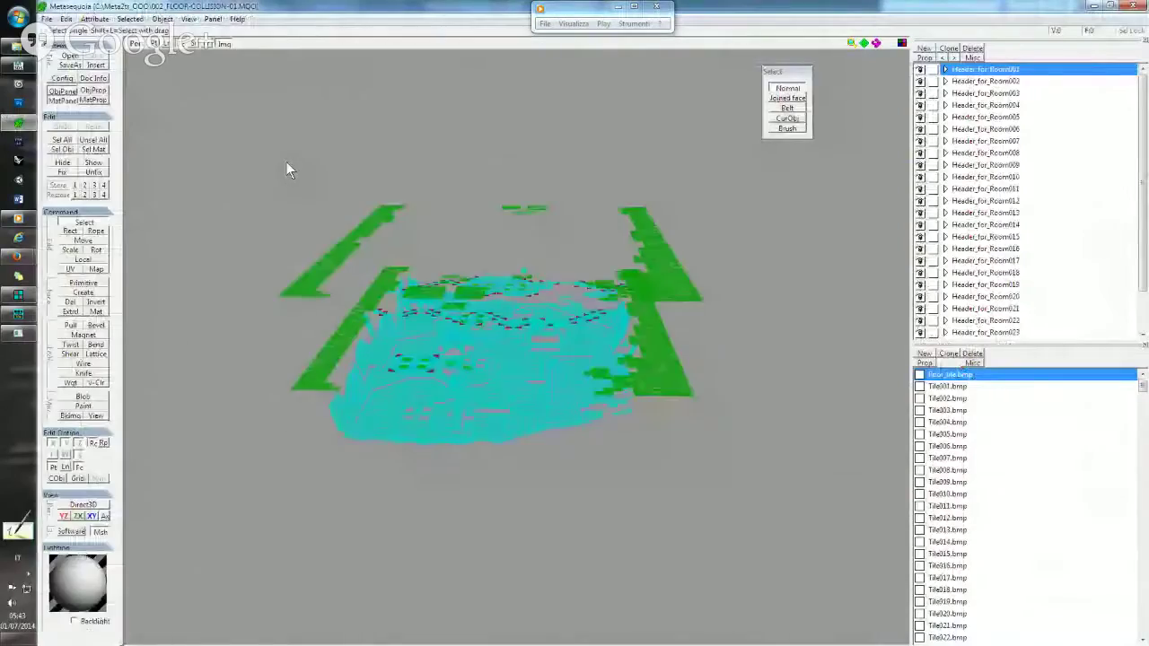
pyautogui.moveTo(286, 162); pyautogui.dragTo(397, 220, button='right')
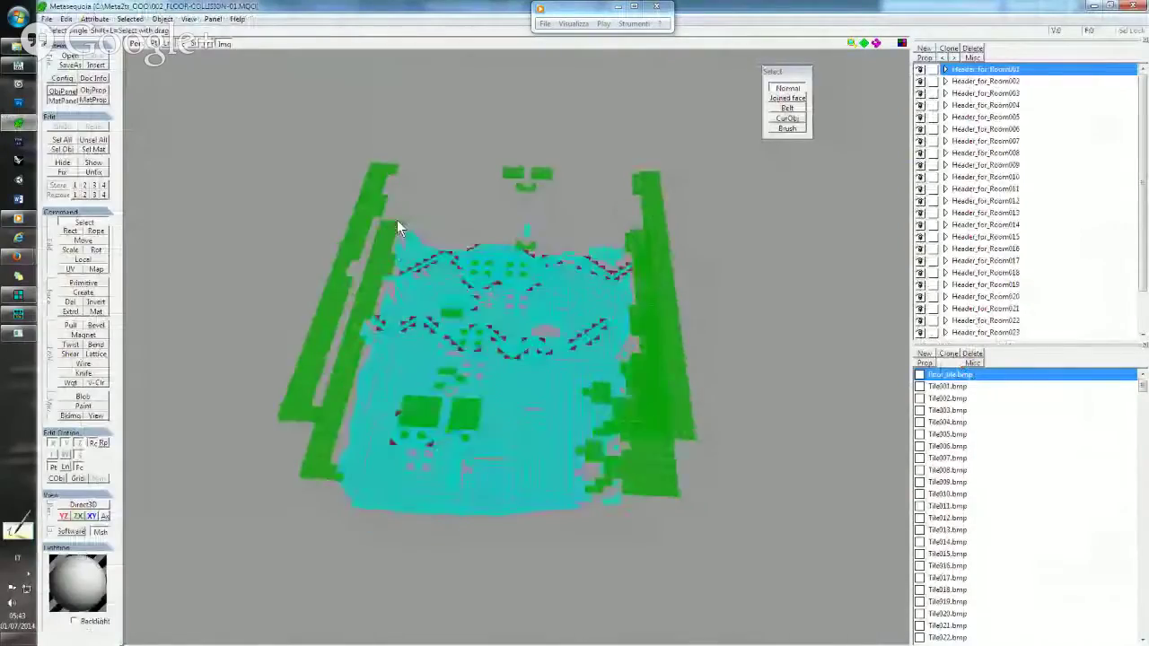
pyautogui.click(42, 7)
pyautogui.click(43, 7)
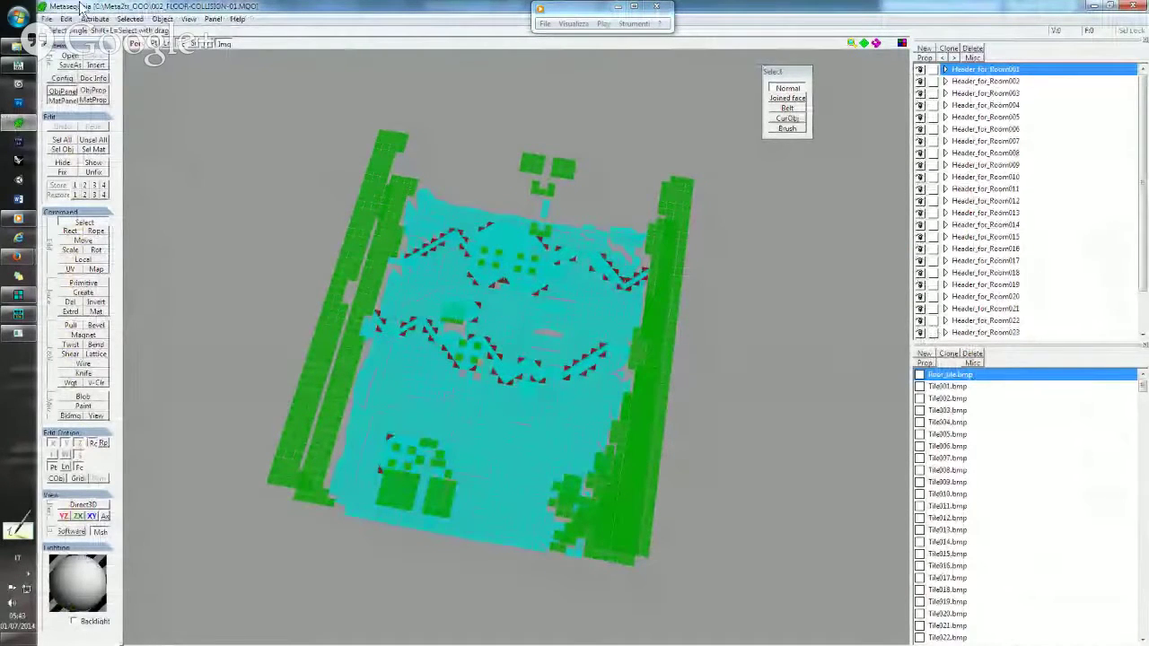
# Start a Save As into the Meta2tr_OOO folder.
pyautogui.click(46, 19)
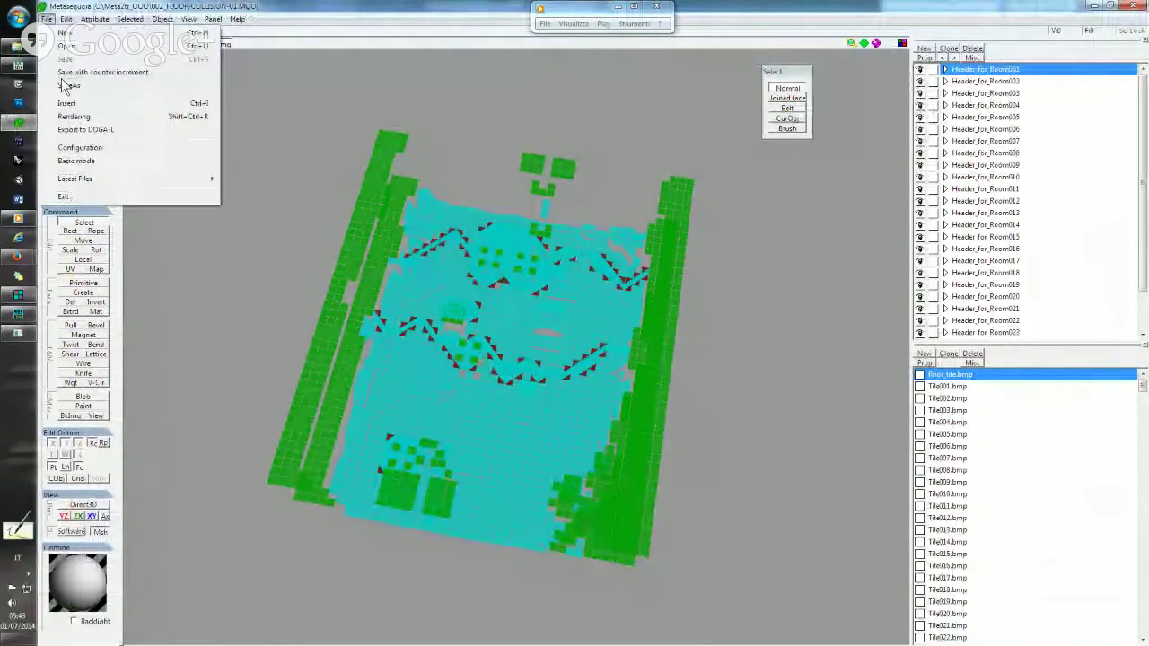
pyautogui.click(67, 86)
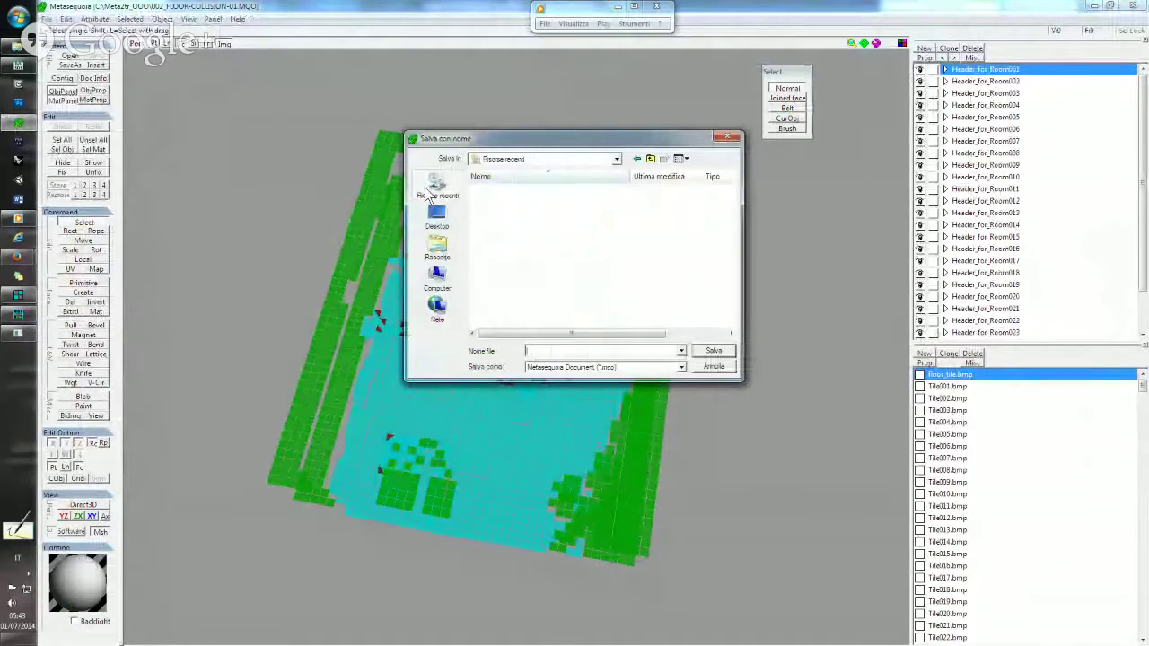
pyautogui.click(518, 279)
pyautogui.scroll(-2, 519, 279)
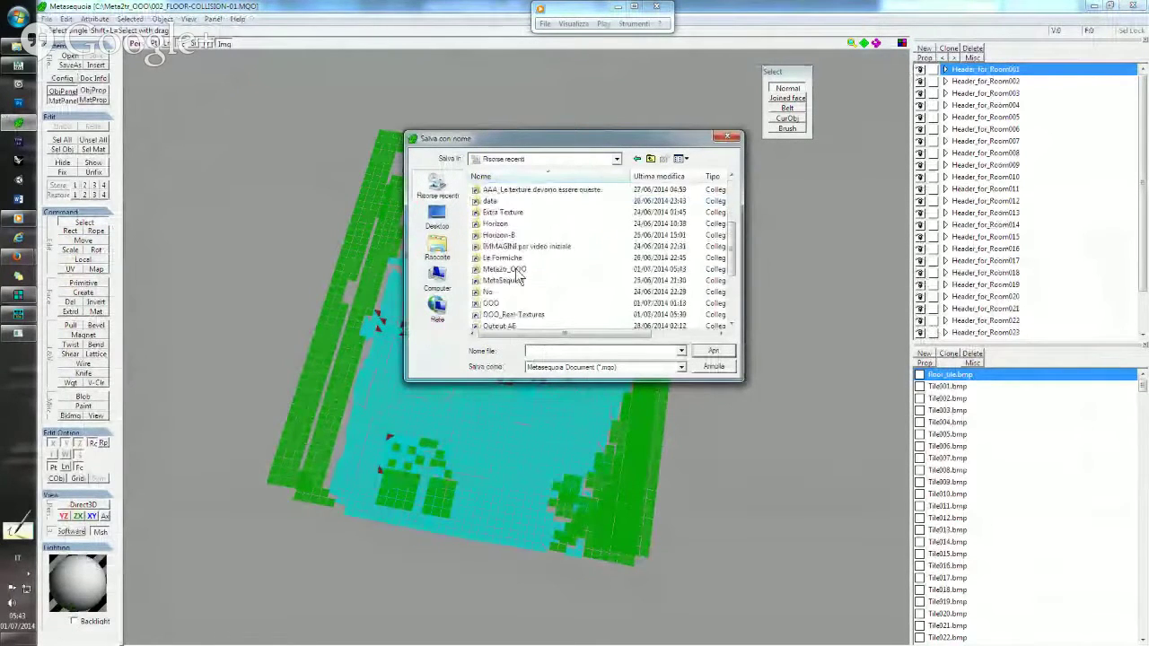
pyautogui.doubleClick(507, 269)
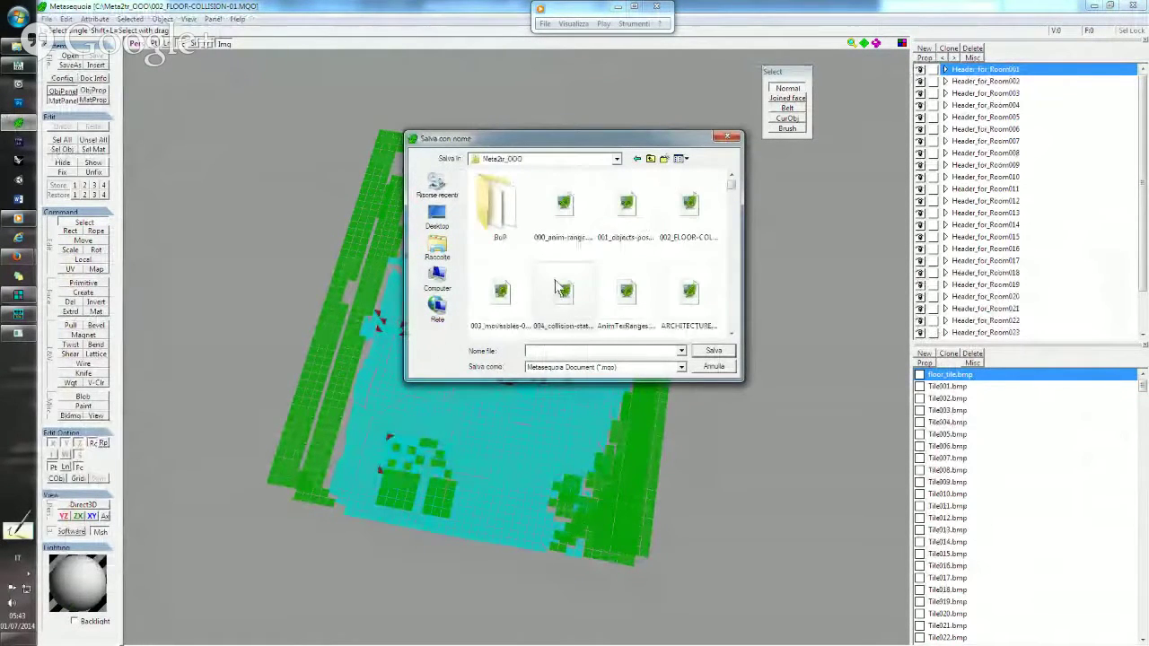
# Move the old -01 file into BuP and change the new name's 01 to 02.
pyautogui.click(633, 206)
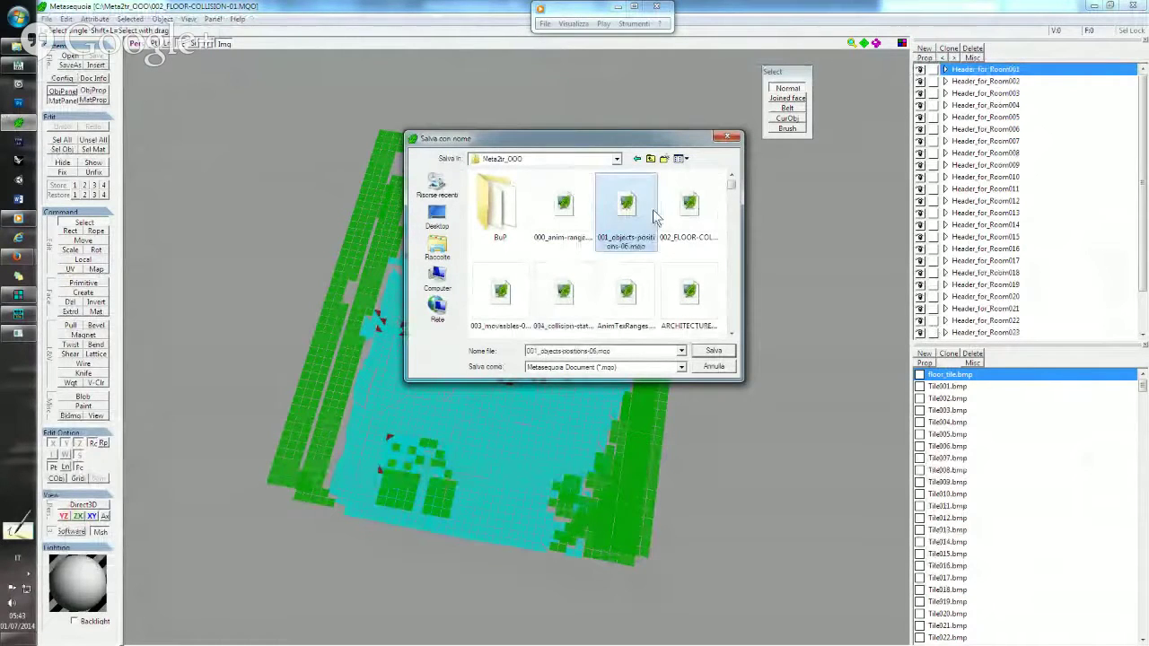
pyautogui.click(689, 207)
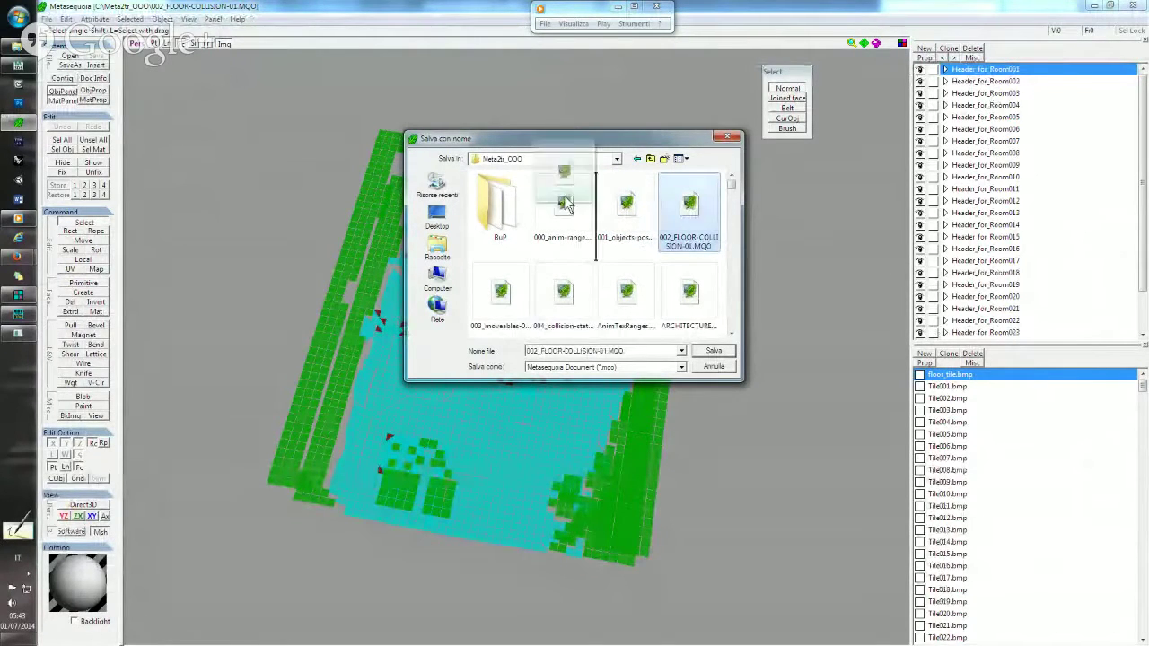
pyautogui.moveTo(689, 207); pyautogui.dragTo(500, 211)
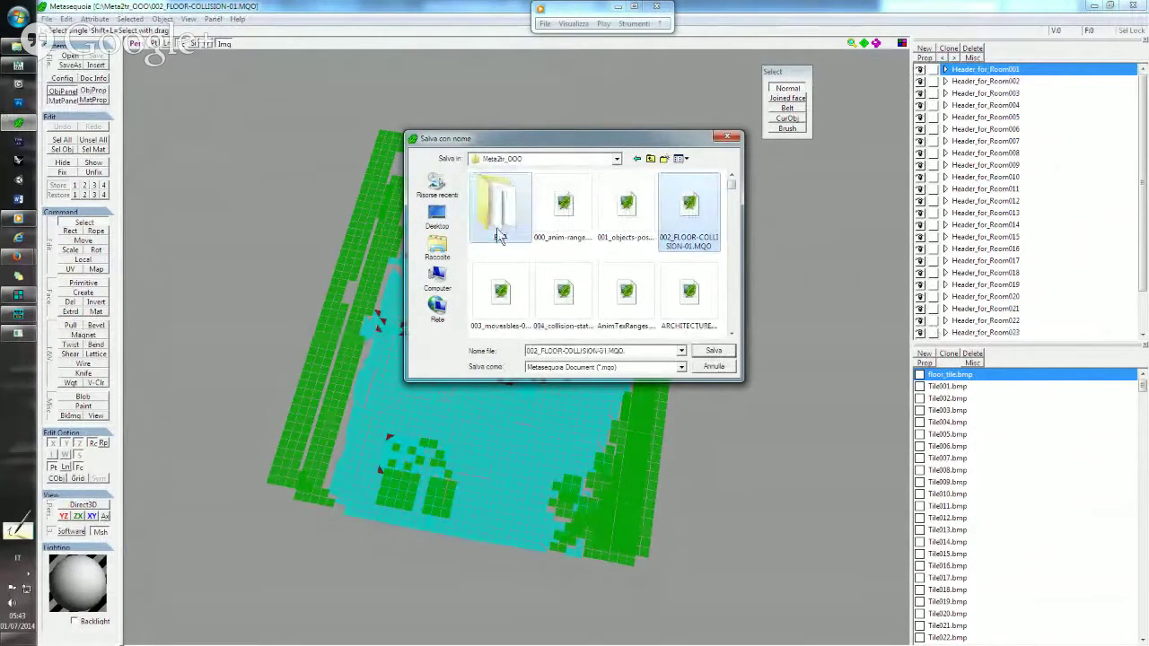
pyautogui.click(604, 350)
pyautogui.hotkey('shift', 'End')
pyautogui.click(609, 351)
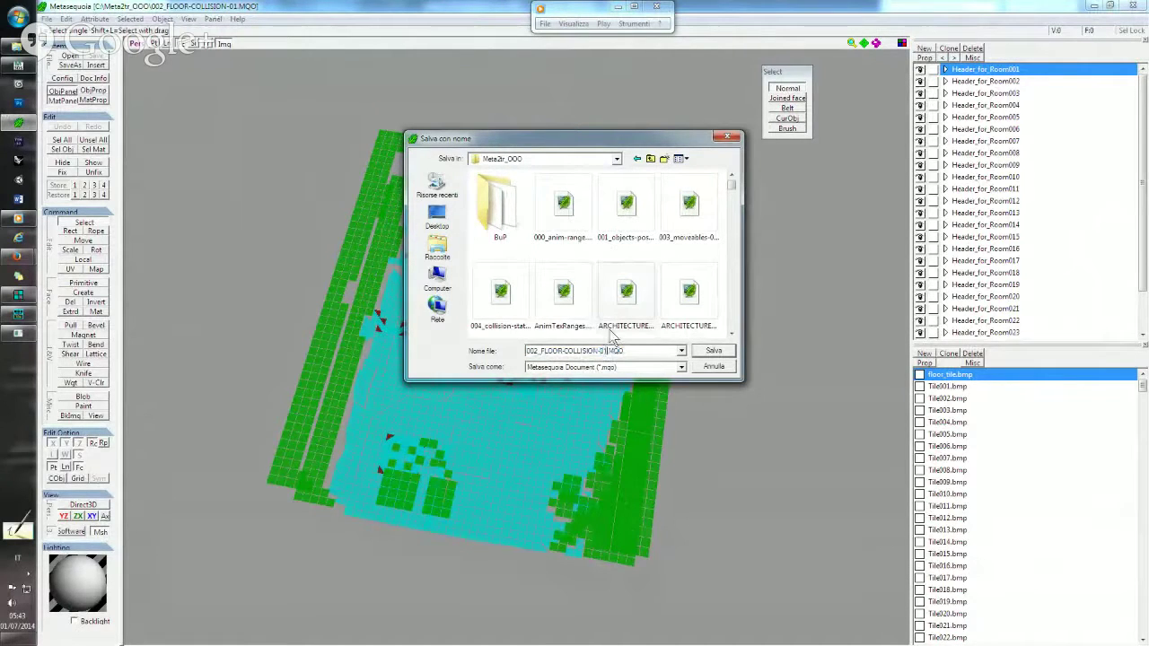
pyautogui.write('2')
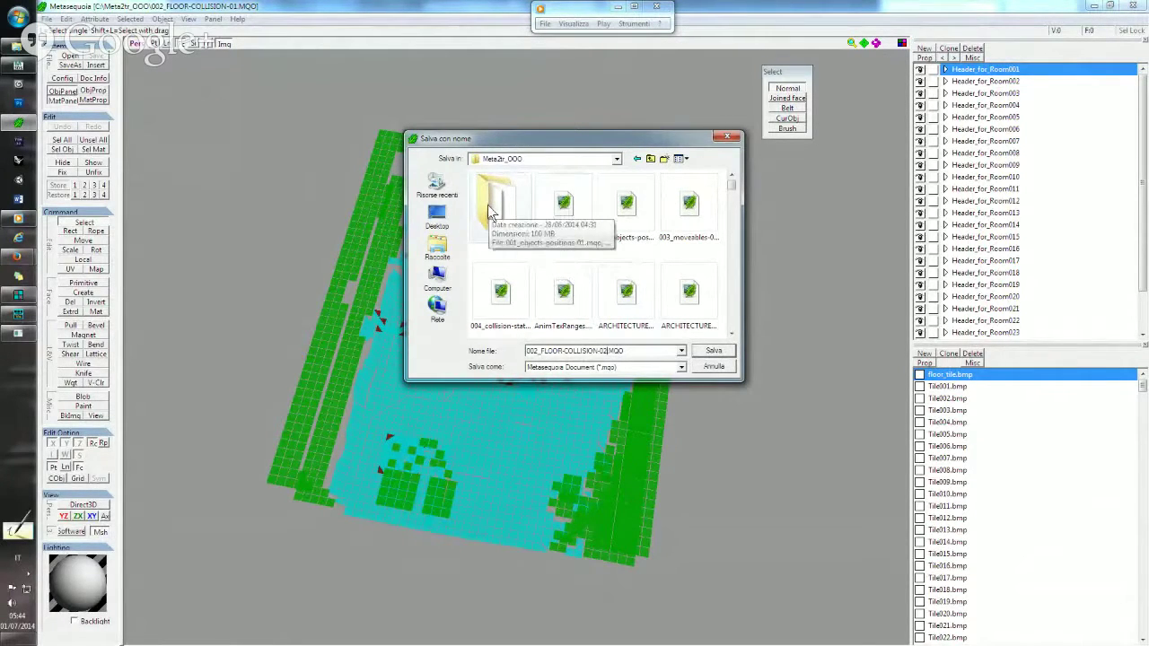
# Save as 002_FLOOR-COLLISION-02.MQO and hide the dark header mesh.
pyautogui.click(715, 351)
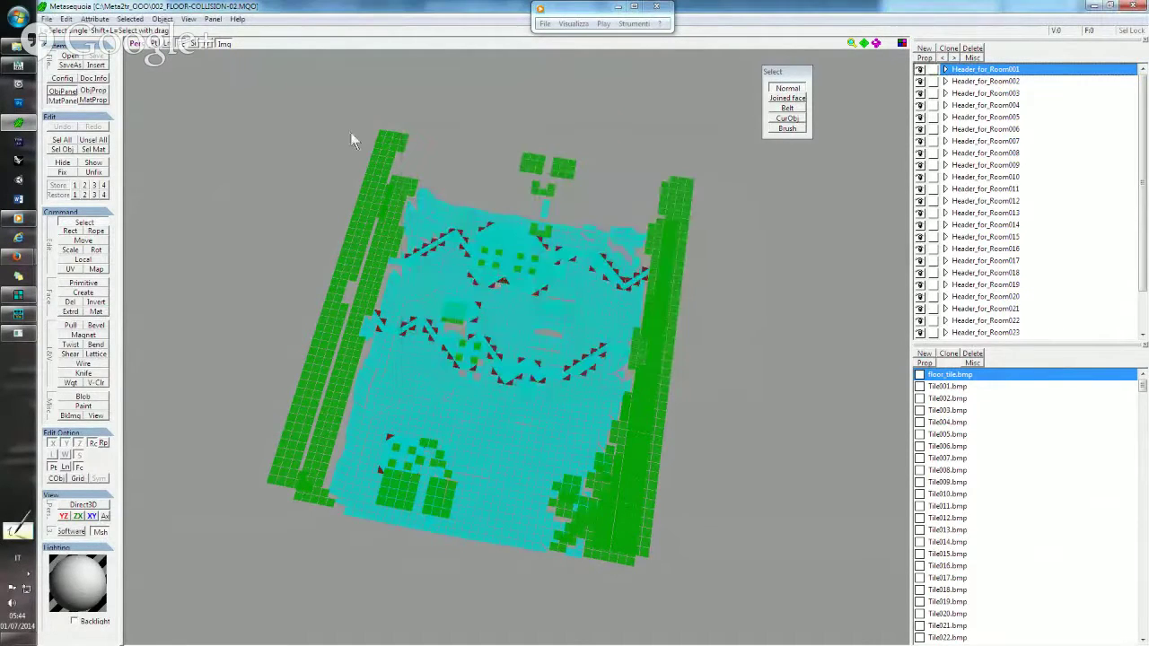
pyautogui.moveTo(280, 112)
pyautogui.mouseDown(button='right')
pyautogui.moveTo(431, 206)
pyautogui.moveTo(442, 180)
pyautogui.mouseUp(button='right')
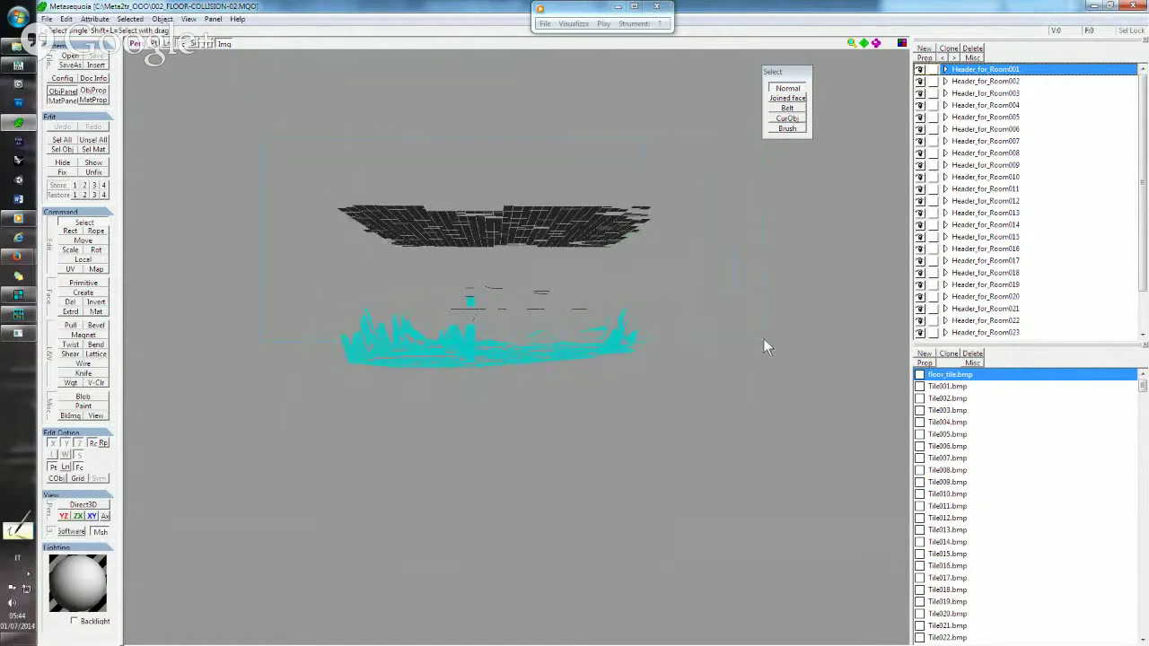
pyautogui.click(61, 163)
pyautogui.moveTo(417, 241)
pyautogui.mouseDown(button='right')
pyautogui.moveTo(422, 299)
pyautogui.moveTo(420, 259)
pyautogui.moveTo(437, 253)
pyautogui.moveTo(442, 324)
pyautogui.moveTo(454, 330)
pyautogui.moveTo(428, 272)
pyautogui.mouseUp(button='right')
pyautogui.scroll(3, 438, 253)
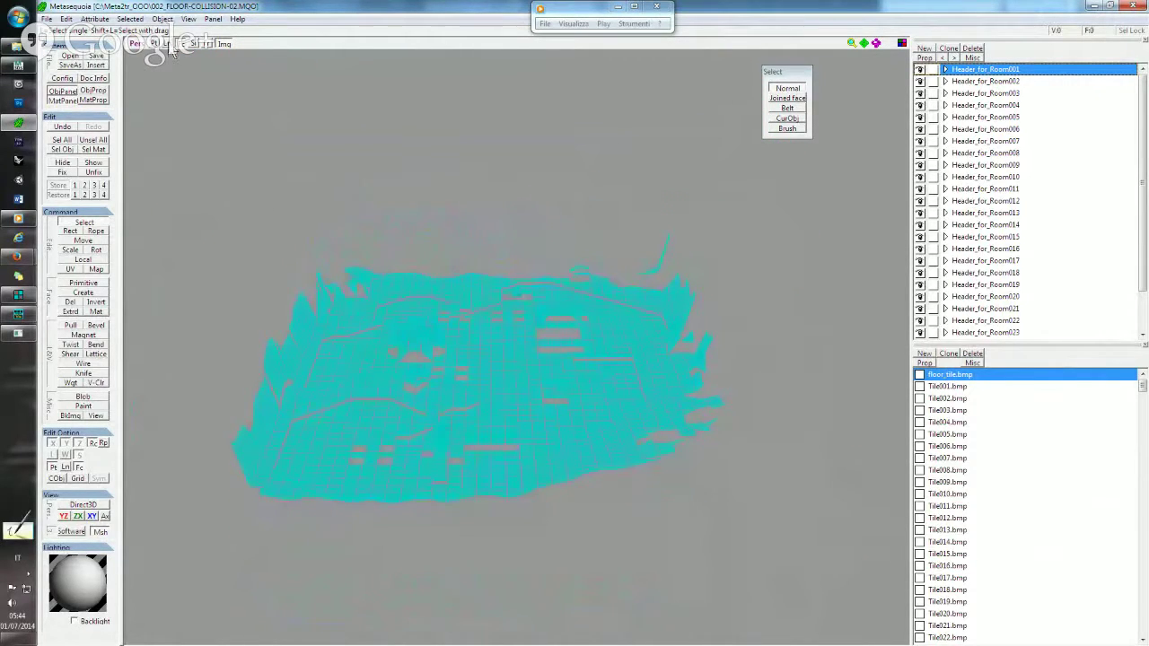
# Show wireframe edges and orbit around the cyan floor-collision tiles.
pyautogui.click(168, 44)
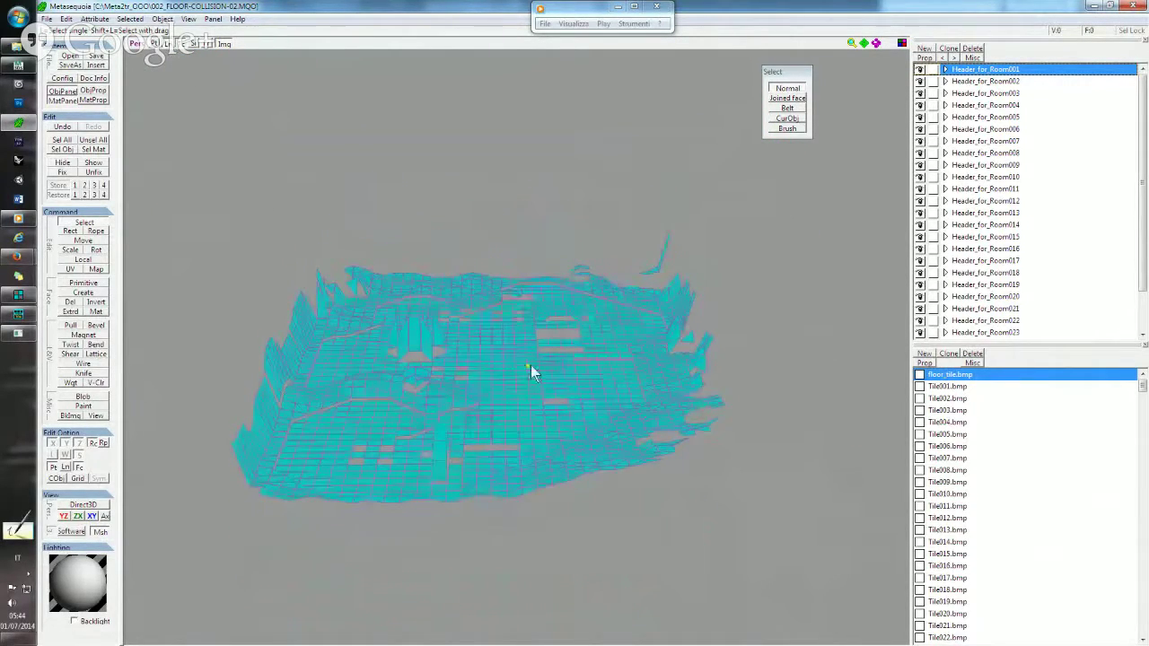
pyautogui.moveTo(531, 365)
pyautogui.mouseDown(button='right')
pyautogui.moveTo(539, 420)
pyautogui.moveTo(541, 367)
pyautogui.moveTo(549, 379)
pyautogui.moveTo(536, 410)
pyautogui.moveTo(493, 363)
pyautogui.moveTo(545, 359)
pyautogui.moveTo(539, 327)
pyautogui.moveTo(551, 328)
pyautogui.mouseUp(button='right')
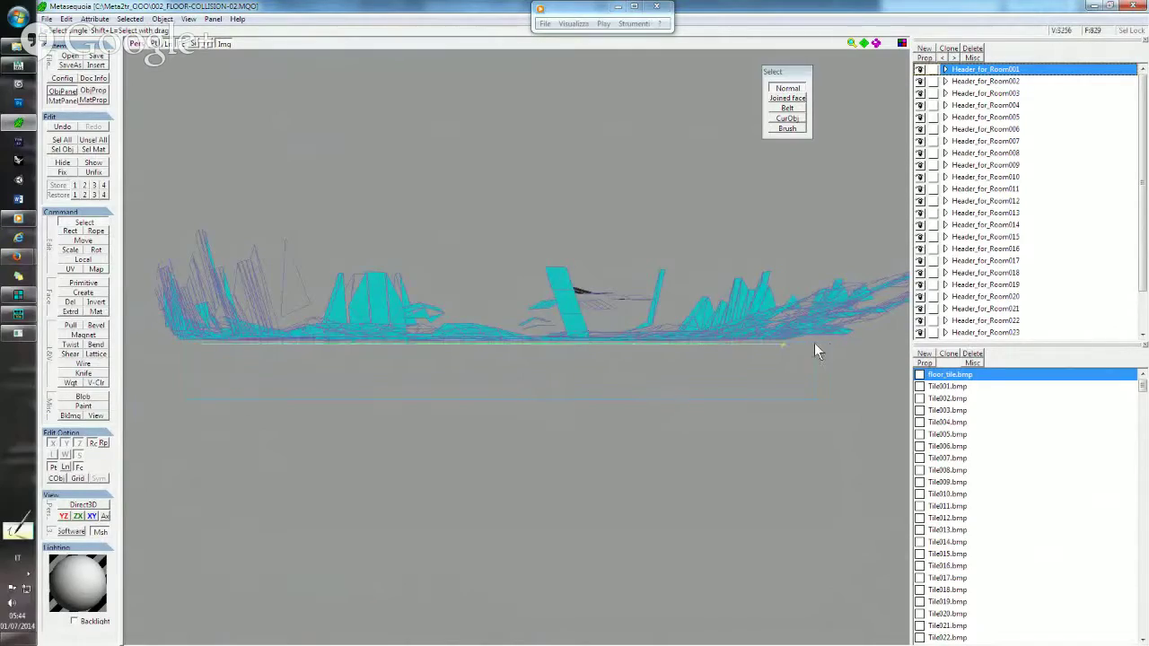
pyautogui.moveTo(587, 317); pyautogui.dragTo(571, 377, button='right')
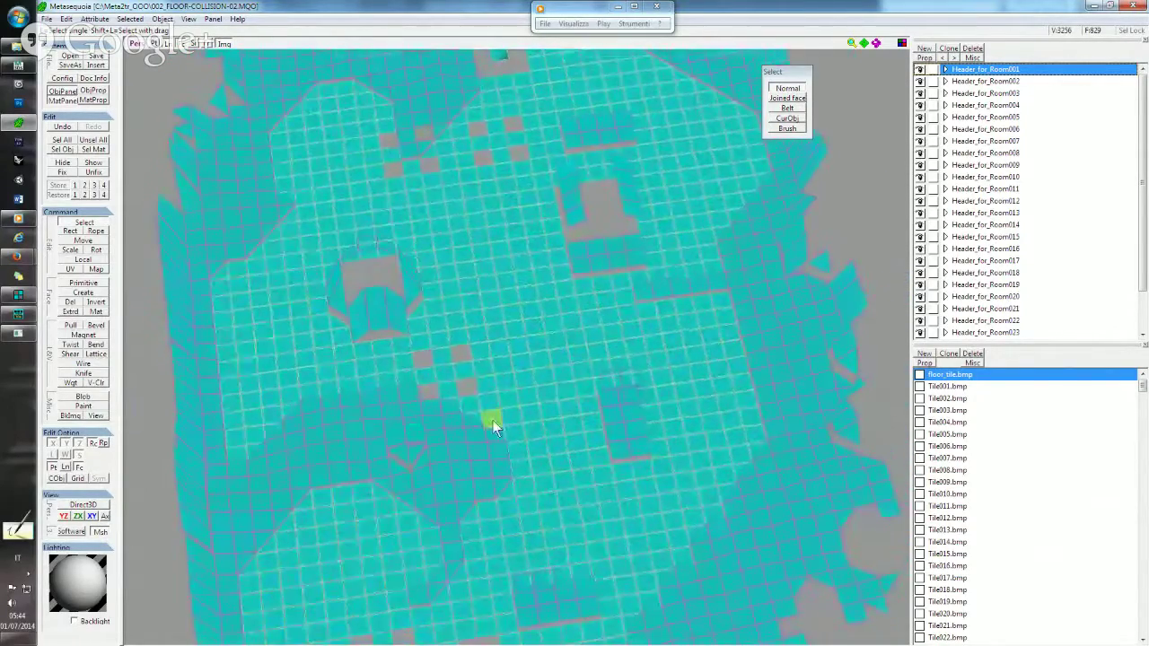
pyautogui.moveTo(490, 420)
pyautogui.mouseDown(button='right')
pyautogui.moveTo(542, 280)
pyautogui.moveTo(525, 297)
pyautogui.moveTo(465, 267)
pyautogui.moveTo(520, 274)
pyautogui.moveTo(525, 292)
pyautogui.moveTo(514, 288)
pyautogui.moveTo(461, 380)
pyautogui.moveTo(465, 356)
pyautogui.moveTo(436, 273)
pyautogui.moveTo(443, 339)
pyautogui.moveTo(456, 331)
pyautogui.moveTo(393, 336)
pyautogui.mouseUp(button='right')
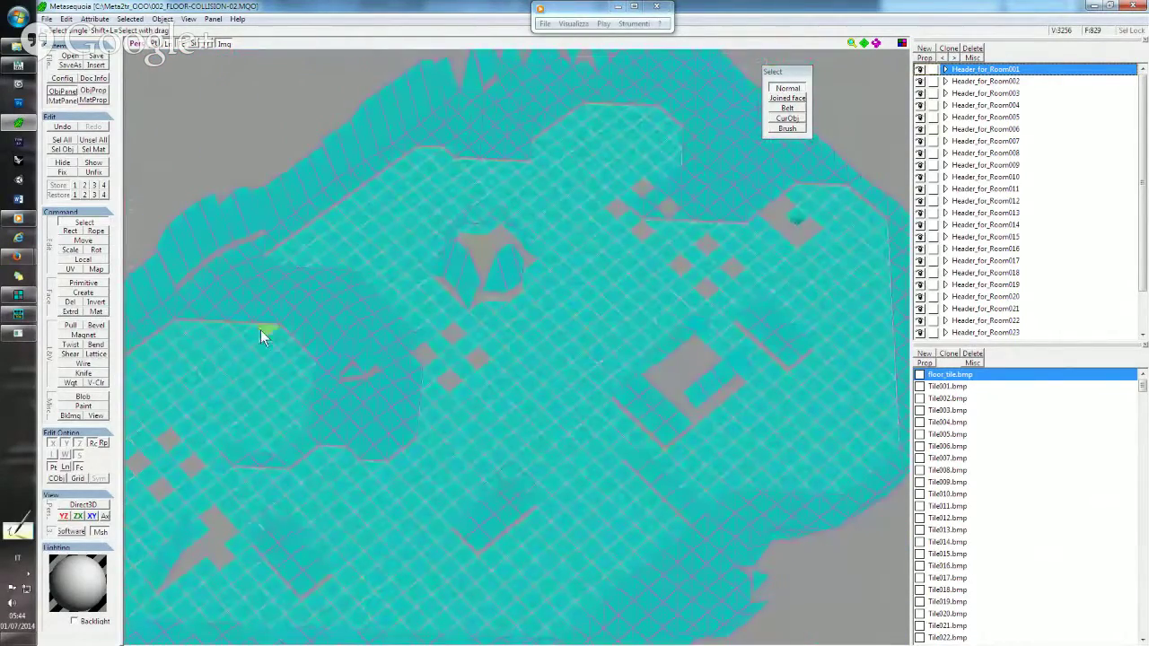
pyautogui.moveTo(264, 333); pyautogui.dragTo(464, 287, button='right')
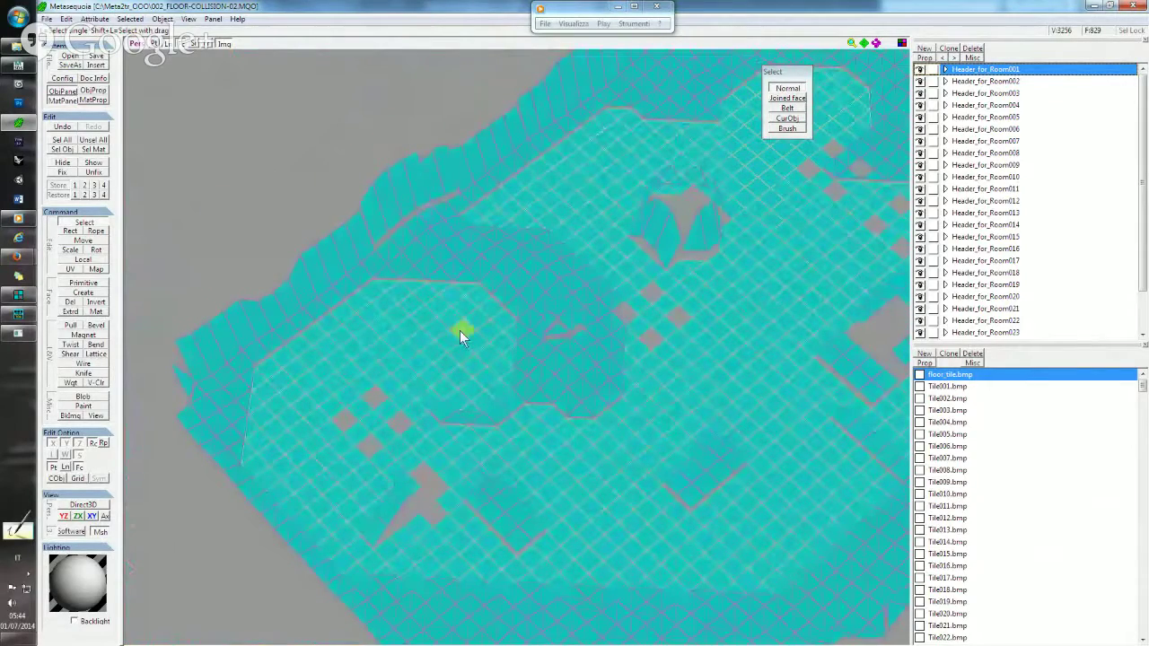
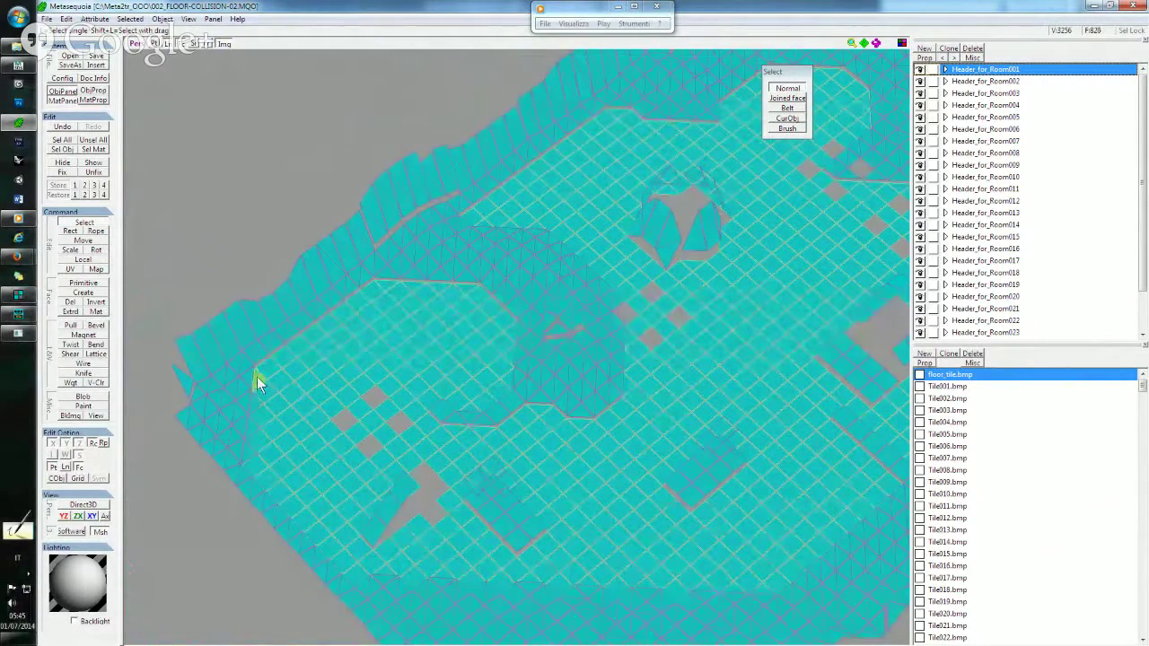
# Limit editing to points and orbit to a near top-down view of the floor mesh.
pyautogui.click(52, 467)
pyautogui.moveTo(439, 343)
pyautogui.mouseDown(button='right')
pyautogui.moveTo(580, 370)
pyautogui.moveTo(470, 278)
pyautogui.mouseUp(button='right')
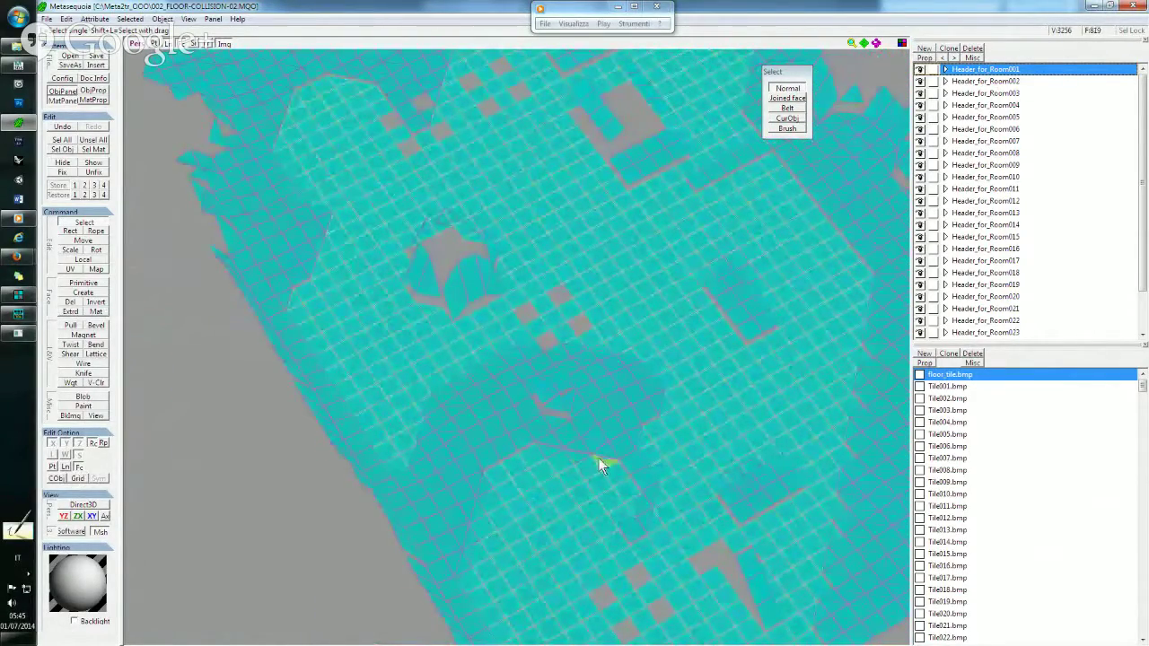
pyautogui.moveTo(614, 454)
pyautogui.mouseDown(button='right')
pyautogui.moveTo(449, 247)
pyautogui.moveTo(496, 303)
pyautogui.moveTo(585, 323)
pyautogui.moveTo(517, 170)
pyautogui.moveTo(339, 491)
pyautogui.moveTo(381, 491)
pyautogui.moveTo(386, 459)
pyautogui.moveTo(402, 449)
pyautogui.mouseUp(button='right')
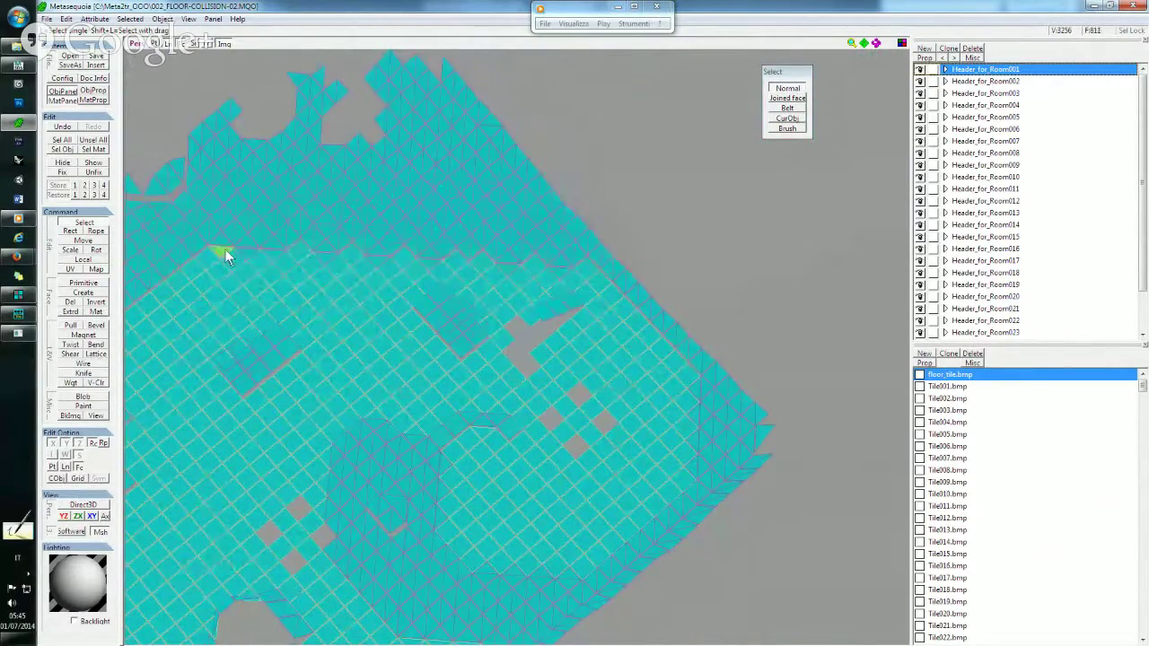
pyautogui.scroll(3, 269, 249)
pyautogui.scroll(3, 431, 270)
pyautogui.moveTo(495, 290)
pyautogui.mouseDown(button='right')
pyautogui.moveTo(328, 336)
pyautogui.moveTo(375, 336)
pyautogui.moveTo(411, 378)
pyautogui.mouseUp(button='right')
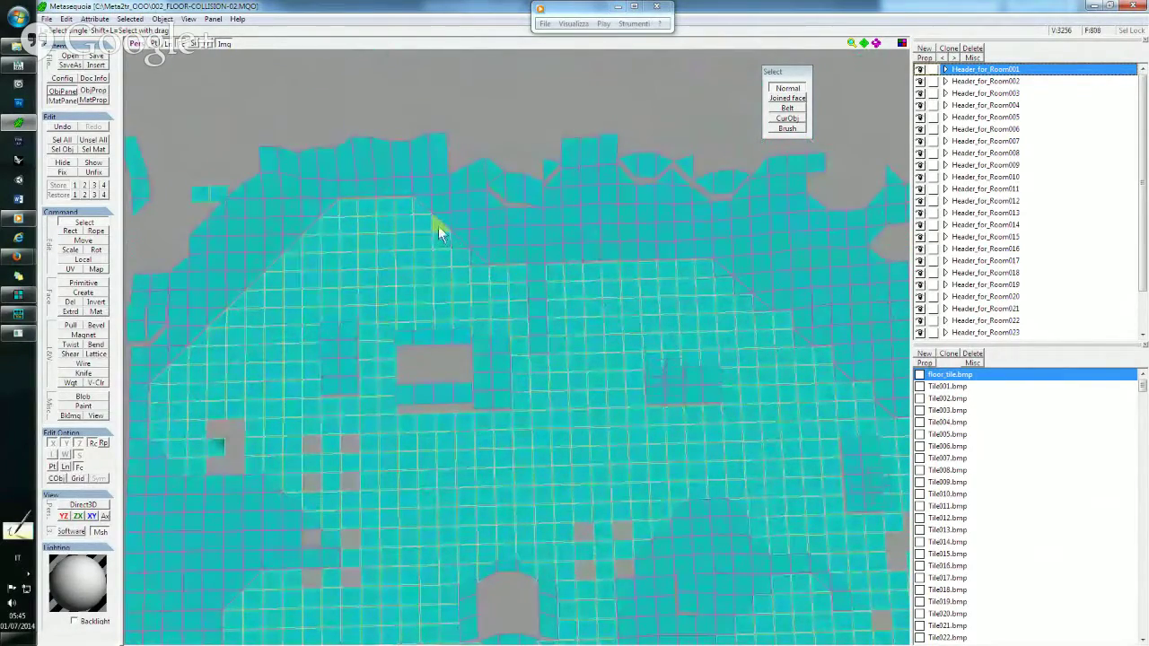
pyautogui.moveTo(421, 208)
pyautogui.mouseDown(button='right')
pyautogui.moveTo(458, 314)
pyautogui.moveTo(403, 308)
pyautogui.moveTo(532, 301)
pyautogui.mouseUp(button='right')
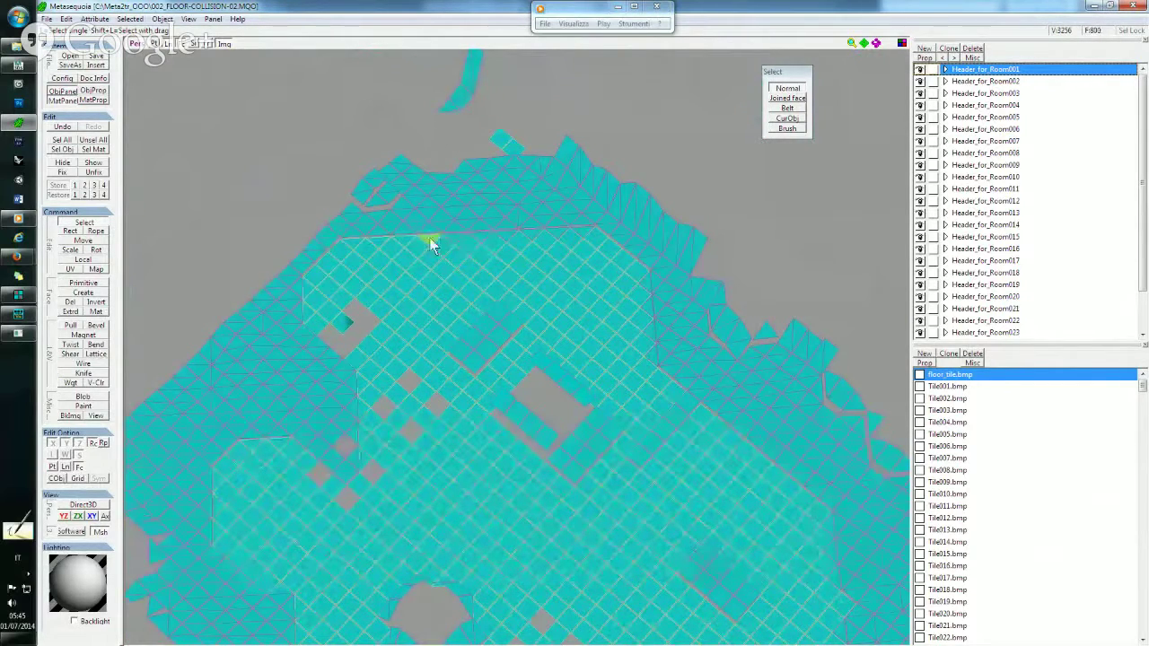
# Delete stray faces along the mesh's top edge and among the floor tiles, then deselect all.
pyautogui.click(397, 247)
pyautogui.click(359, 241)
pyautogui.moveTo(582, 384)
pyautogui.mouseDown(button='right')
pyautogui.moveTo(492, 389)
pyautogui.moveTo(488, 416)
pyautogui.moveTo(612, 379)
pyautogui.mouseUp(button='right')
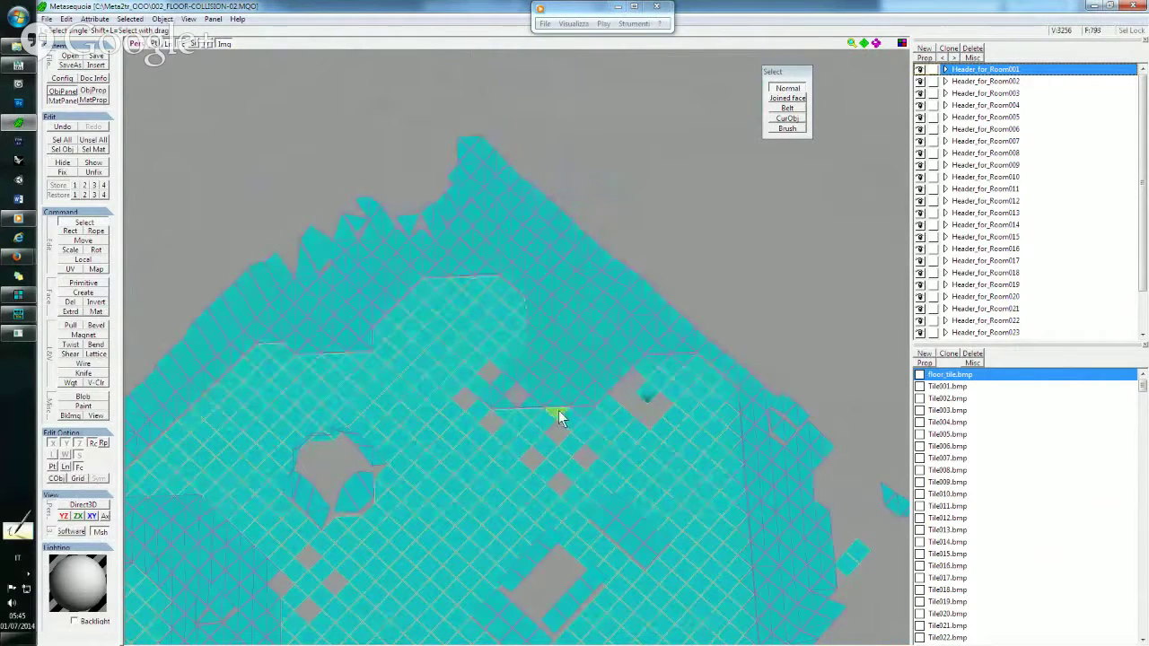
pyautogui.click(511, 410)
pyautogui.click(505, 368)
pyautogui.click(513, 357)
pyautogui.click(460, 284)
pyautogui.click(312, 354)
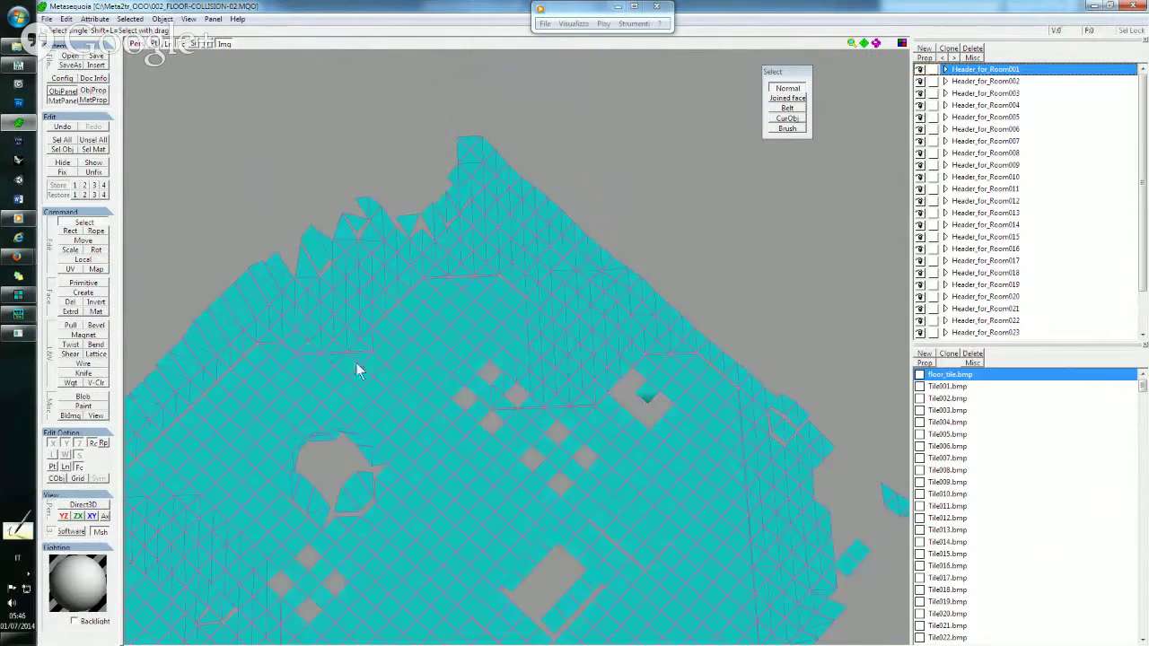
pyautogui.hotkey('ctrl', 'z')
pyautogui.hotkey('ctrl', 'y')
pyautogui.scroll(-2, 431, 372)
pyautogui.scroll(-2, 503, 332)
pyautogui.moveTo(537, 283)
pyautogui.mouseDown(button='right')
pyautogui.moveTo(482, 295)
pyautogui.moveTo(500, 257)
pyautogui.moveTo(494, 270)
pyautogui.mouseUp(button='right')
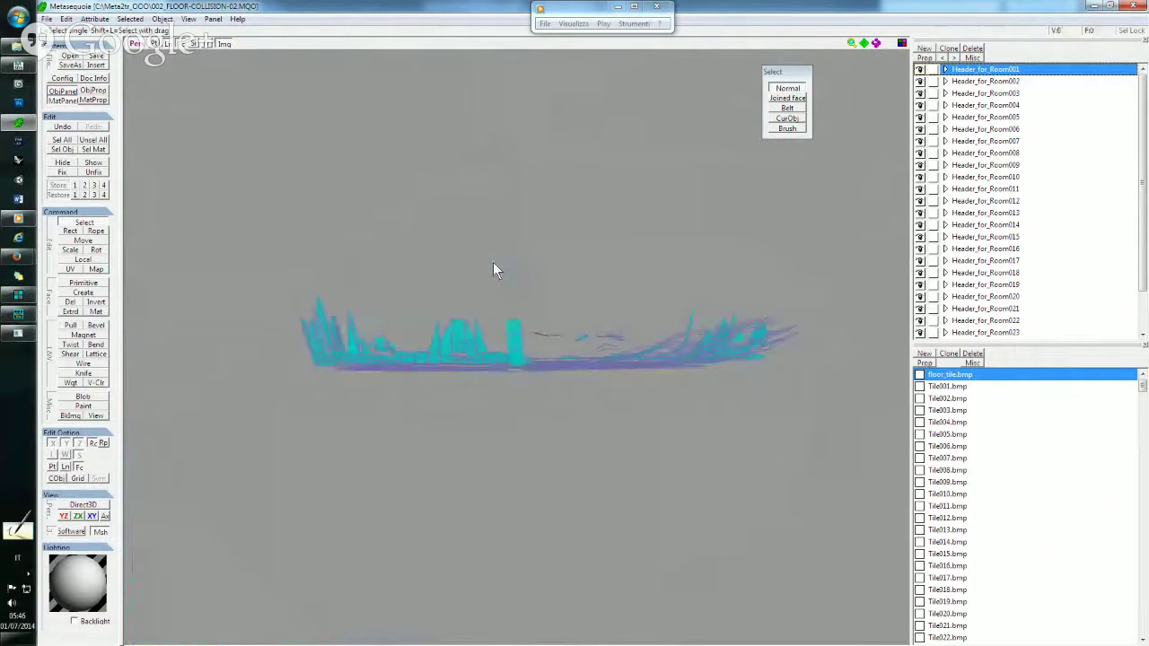
pyautogui.scroll(3, 494, 265)
pyautogui.moveTo(431, 306); pyautogui.dragTo(433, 280, button='middle')
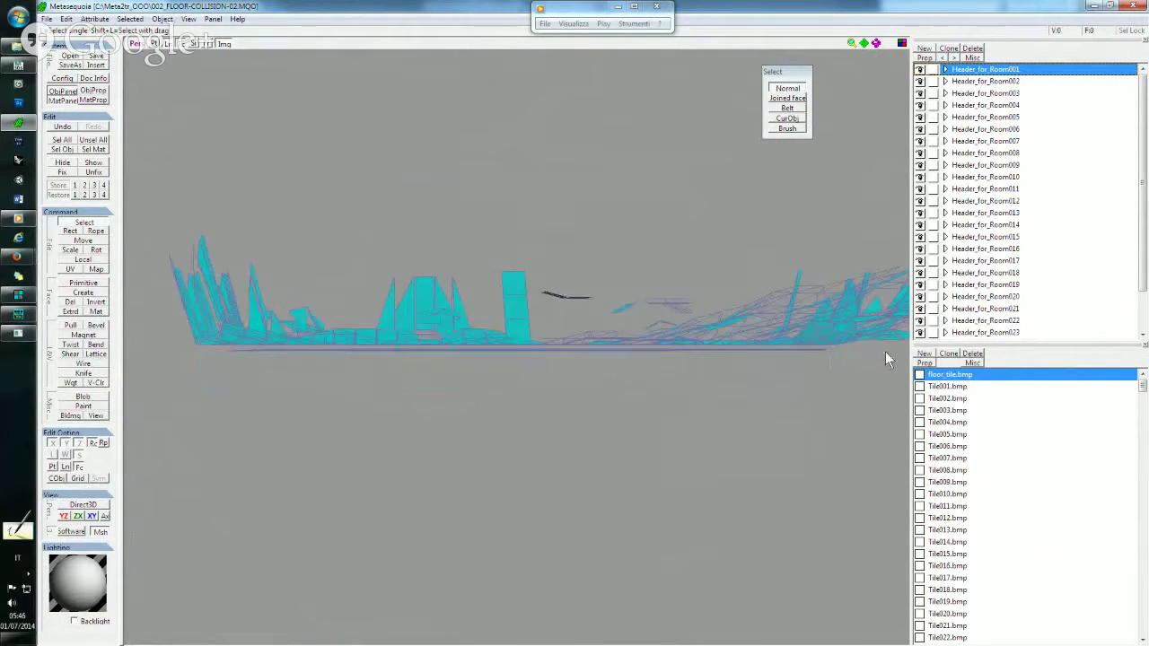
pyautogui.moveTo(888, 345)
pyautogui.mouseDown(button='right')
pyautogui.moveTo(552, 367)
pyautogui.moveTo(529, 409)
pyautogui.moveTo(460, 392)
pyautogui.moveTo(495, 348)
pyautogui.moveTo(443, 332)
pyautogui.moveTo(351, 261)
pyautogui.mouseUp(button='right')
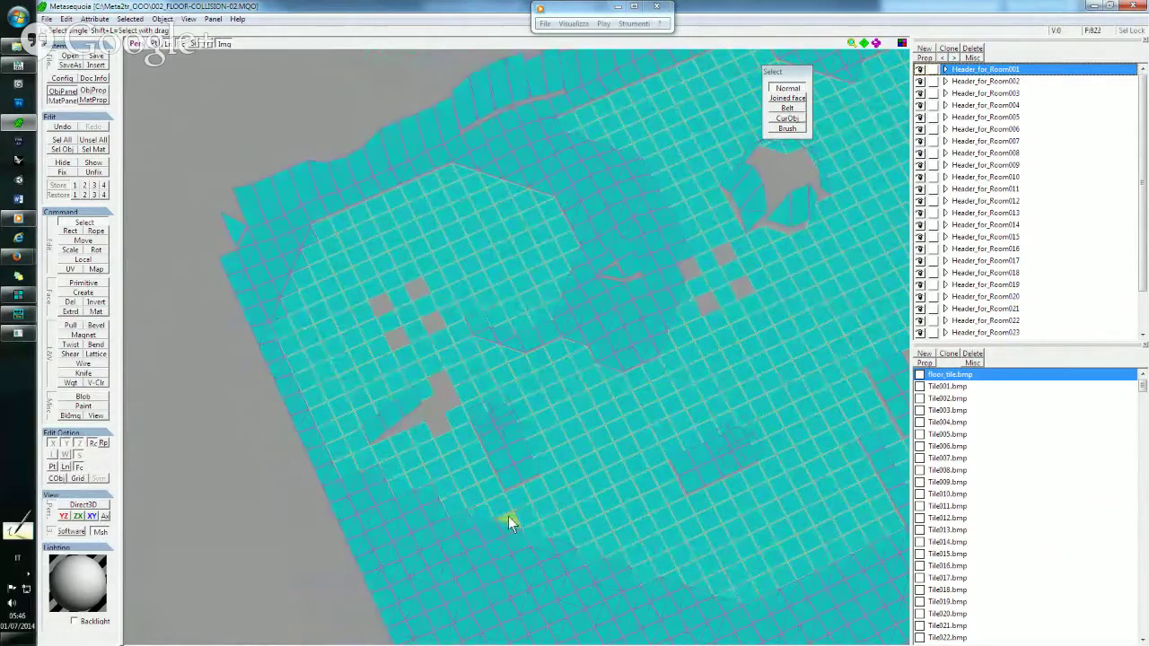
# Orbit and zoom in toward the outer edge of the floor mesh.
pyautogui.moveTo(603, 528)
pyautogui.mouseDown(button='middle')
pyautogui.moveTo(518, 426)
pyautogui.moveTo(476, 419)
pyautogui.mouseUp(button='middle')
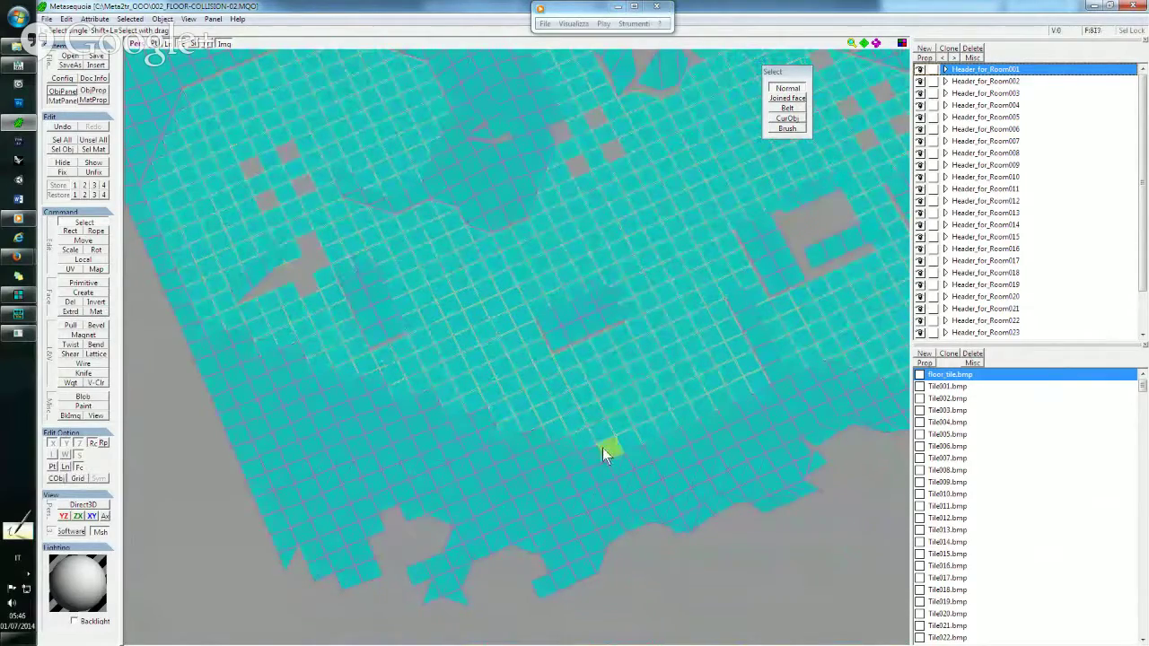
pyautogui.moveTo(602, 448)
pyautogui.mouseDown(button='right')
pyautogui.moveTo(471, 416)
pyautogui.moveTo(437, 426)
pyautogui.moveTo(516, 368)
pyautogui.moveTo(402, 443)
pyautogui.moveTo(461, 461)
pyautogui.mouseUp(button='right')
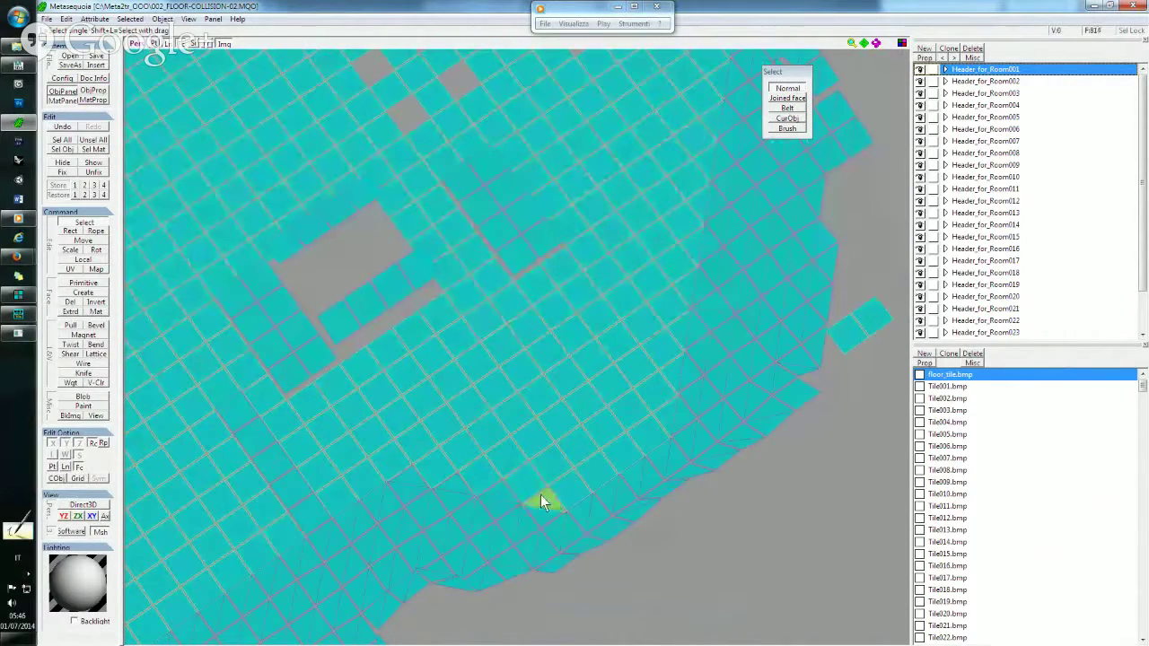
pyautogui.scroll(3, 542, 494)
pyautogui.scroll(2, 511, 499)
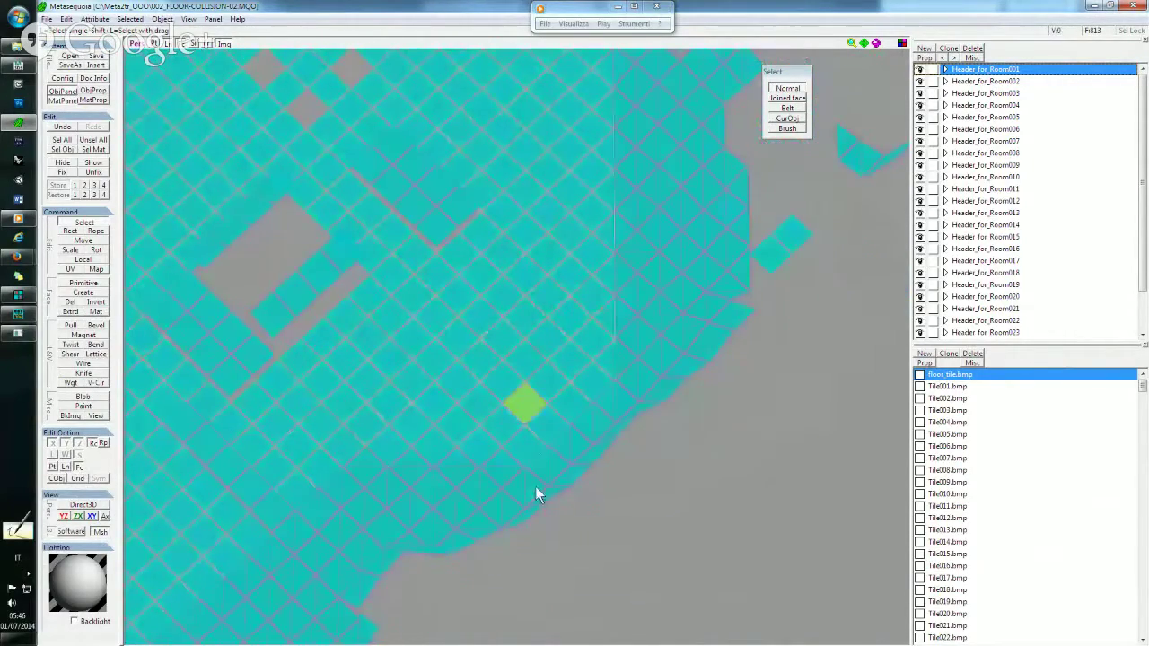
pyautogui.moveTo(556, 428); pyautogui.dragTo(450, 485, button='right')
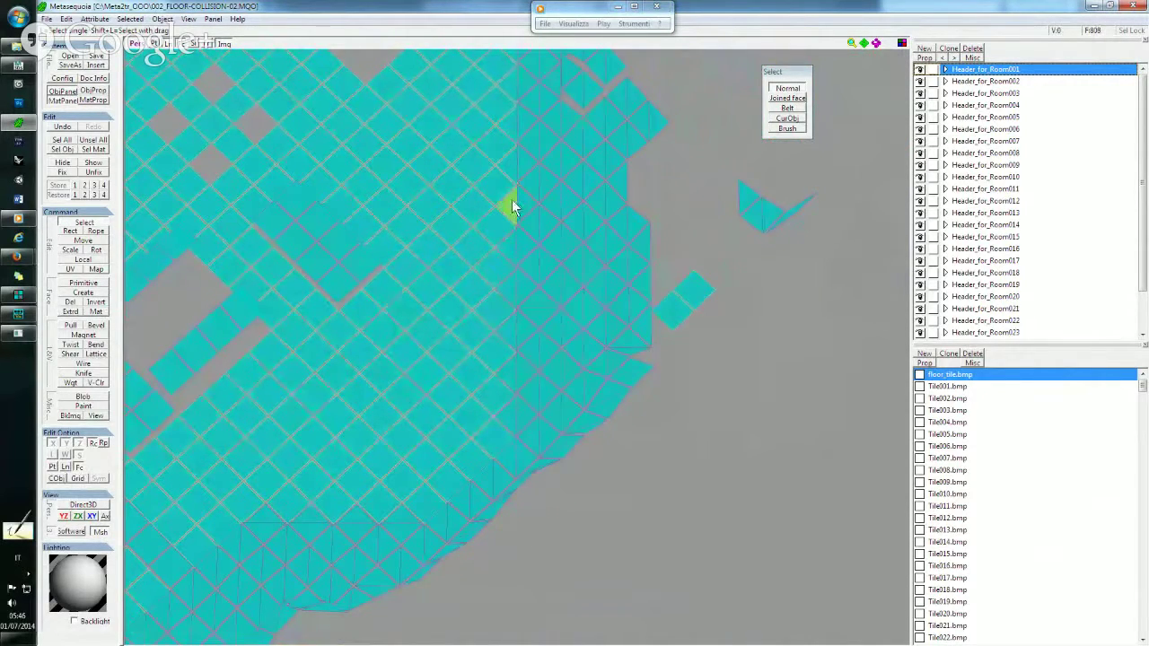
pyautogui.moveTo(503, 175); pyautogui.dragTo(477, 396, button='right')
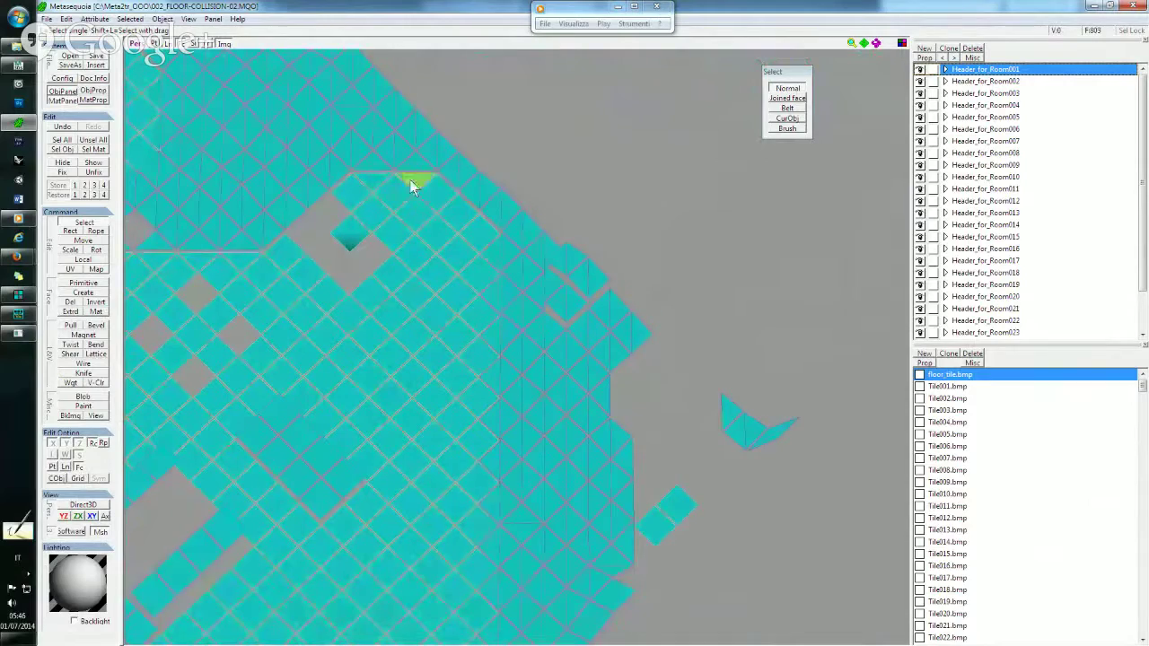
# Pan along the floor edges to the hole, remove a leftover stray face, and zoom back out.
pyautogui.moveTo(303, 280)
pyautogui.mouseDown(button='middle')
pyautogui.moveTo(341, 297)
pyautogui.moveTo(471, 249)
pyautogui.mouseUp(button='middle')
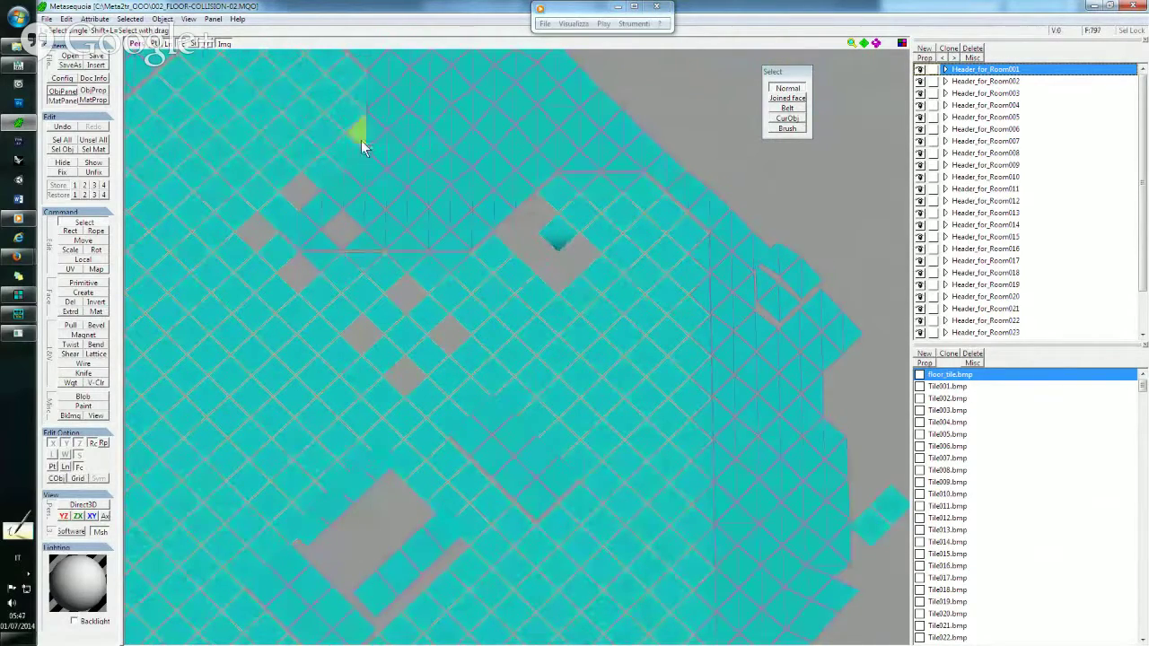
pyautogui.moveTo(382, 236); pyautogui.dragTo(423, 506, button='middle')
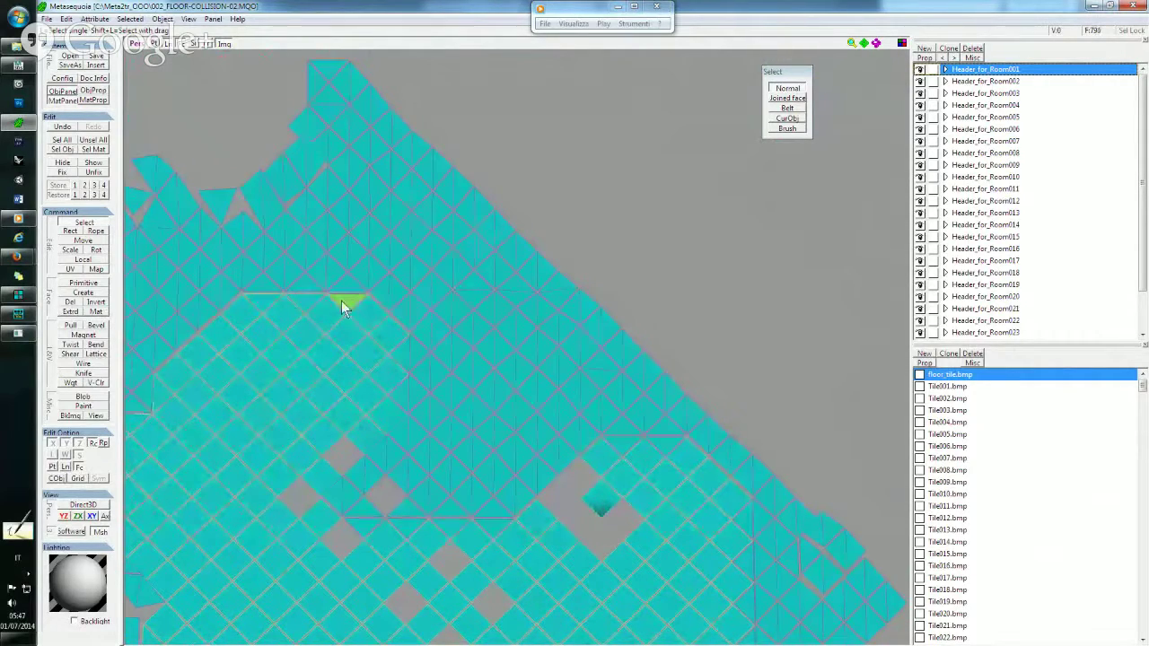
pyautogui.moveTo(266, 296); pyautogui.dragTo(377, 313, button='middle')
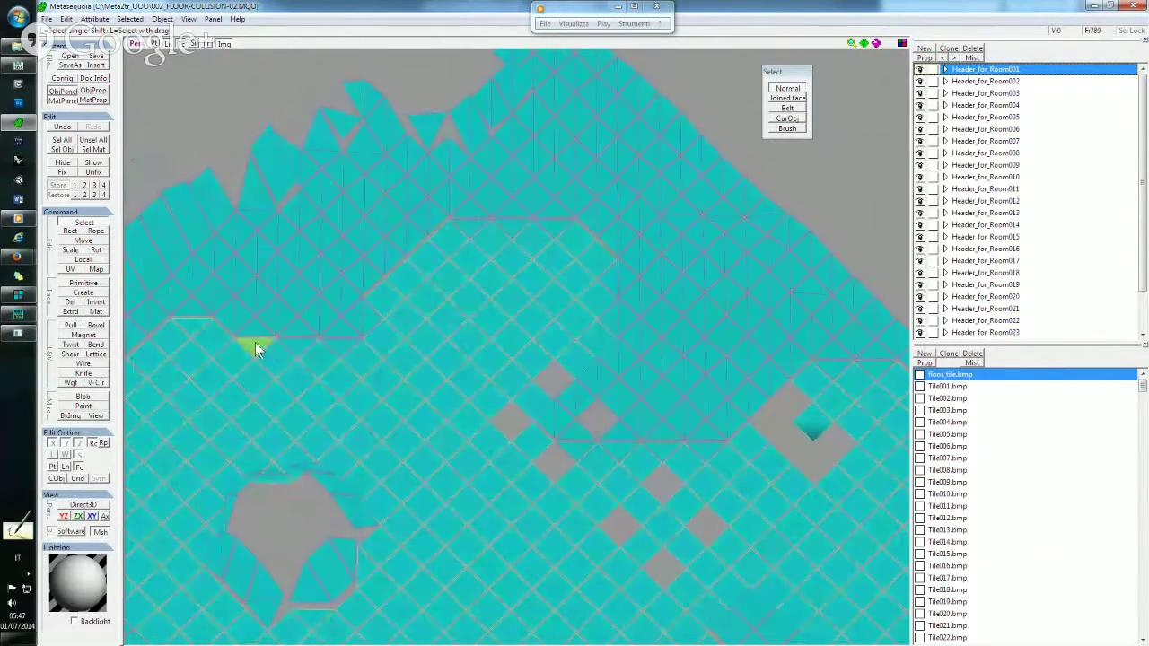
pyautogui.moveTo(192, 374); pyautogui.dragTo(405, 301, button='middle')
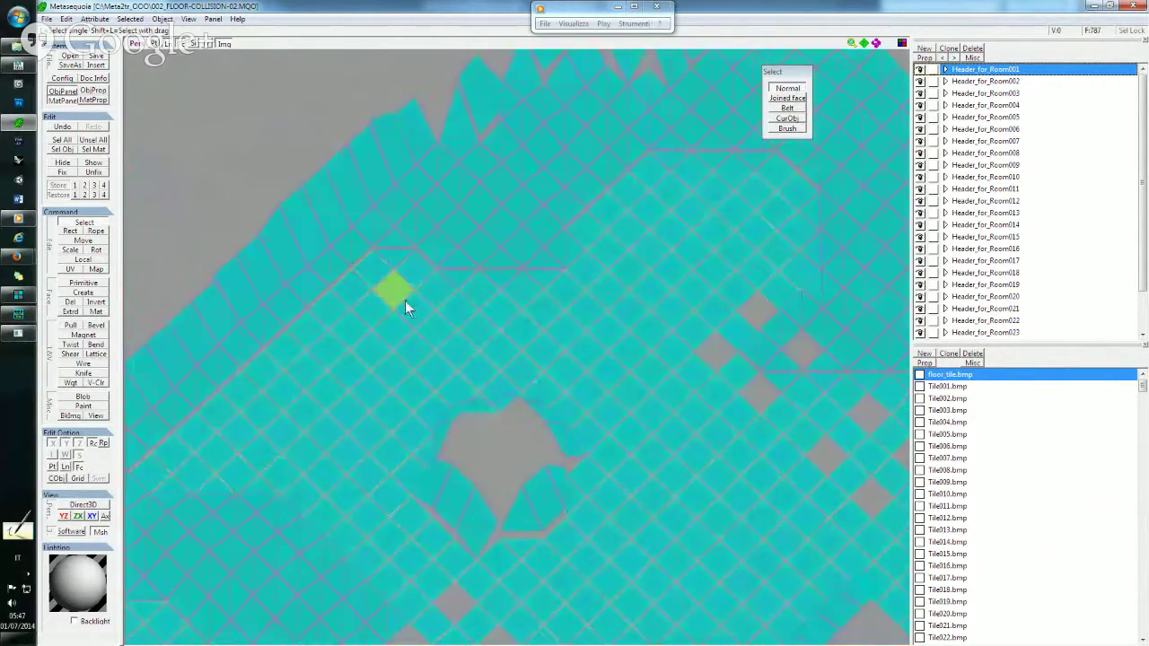
pyautogui.moveTo(292, 376); pyautogui.dragTo(450, 306, button='middle')
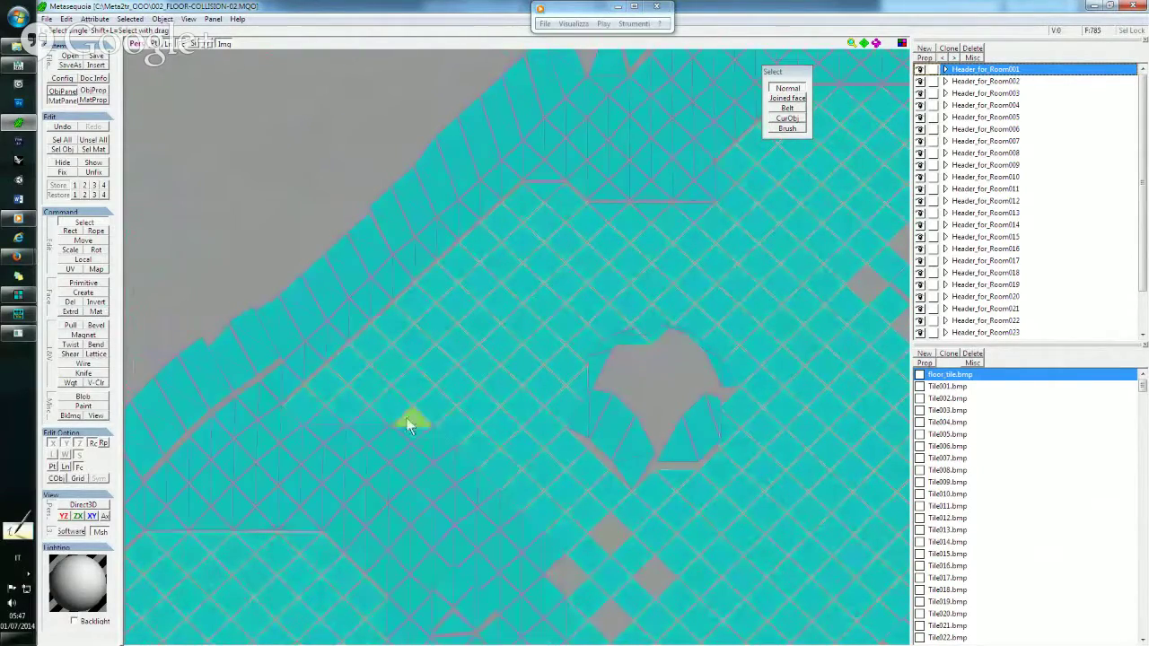
pyautogui.moveTo(532, 518); pyautogui.dragTo(447, 329, button='middle')
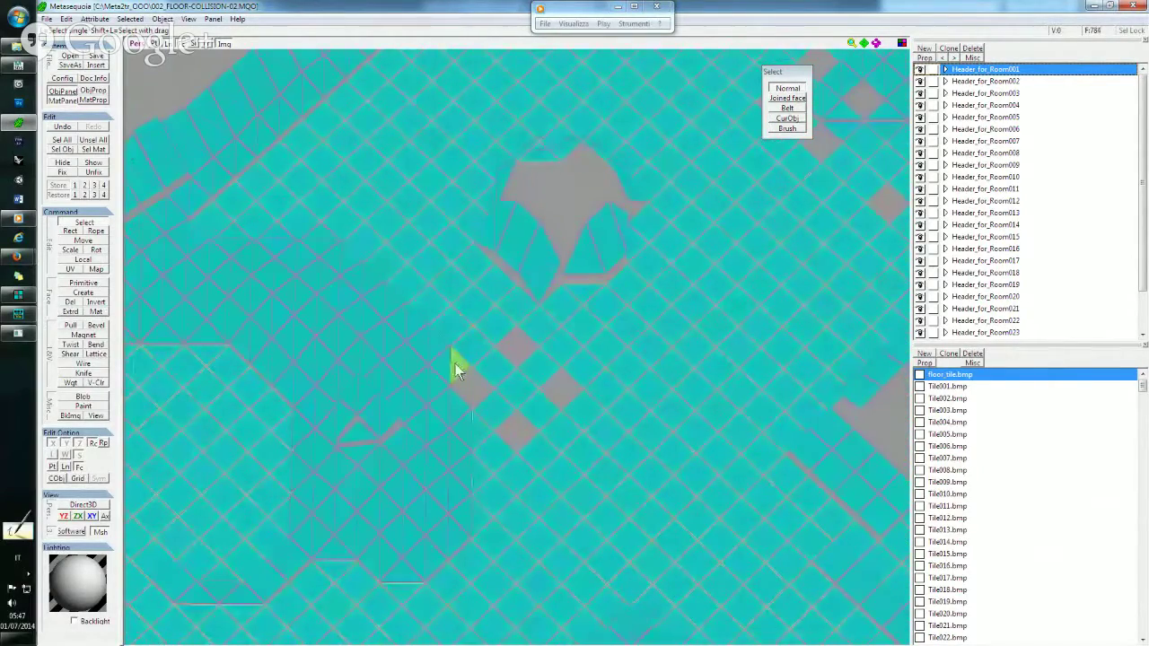
pyautogui.moveTo(498, 393)
pyautogui.mouseDown(button='right')
pyautogui.moveTo(505, 352)
pyautogui.moveTo(506, 371)
pyautogui.mouseUp(button='right')
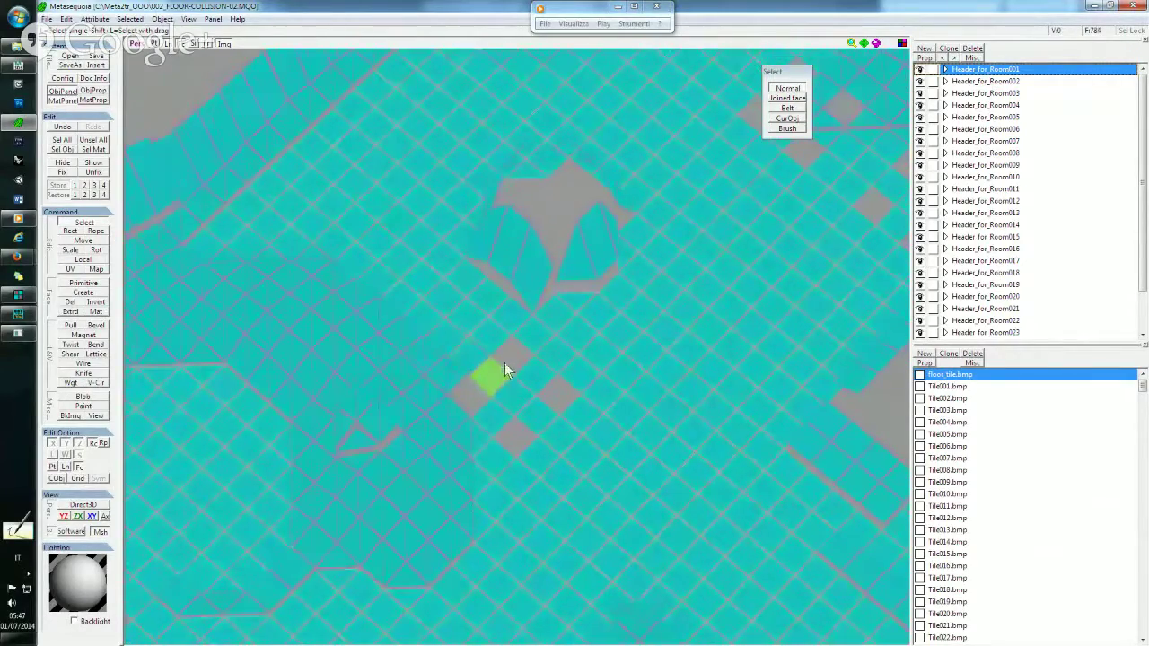
pyautogui.click(456, 385)
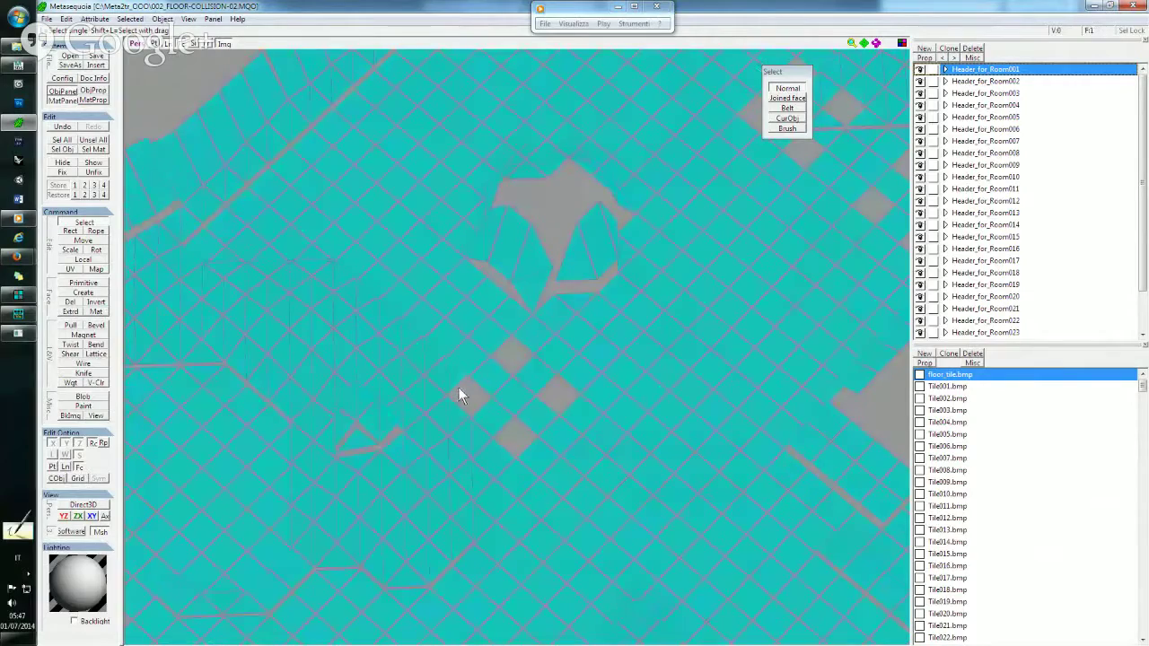
pyautogui.scroll(-1, 457, 383)
pyautogui.scroll(-2, 457, 382)
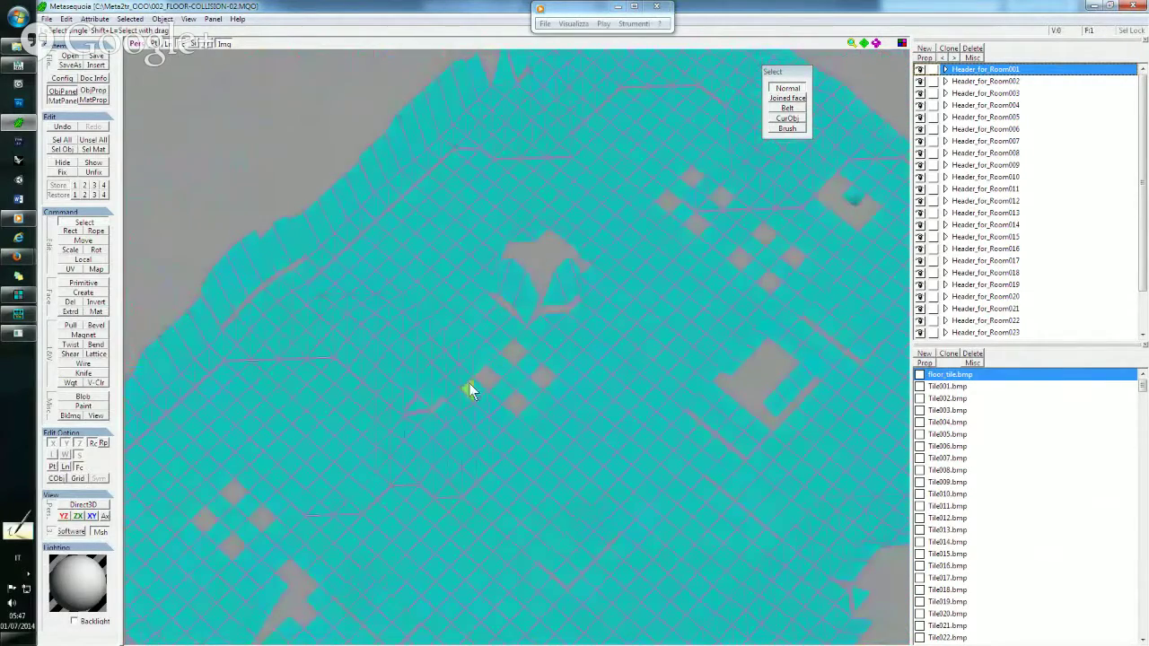
pyautogui.scroll(-2, 472, 382)
# Import the floor collision .mqo from C:\Meta2tr_OOO into 3ds Max, accepting the Mqoimp defaults.
pyautogui.moveTo(18, 64)
pyautogui.click(117, 52)
pyautogui.click(50, 15)
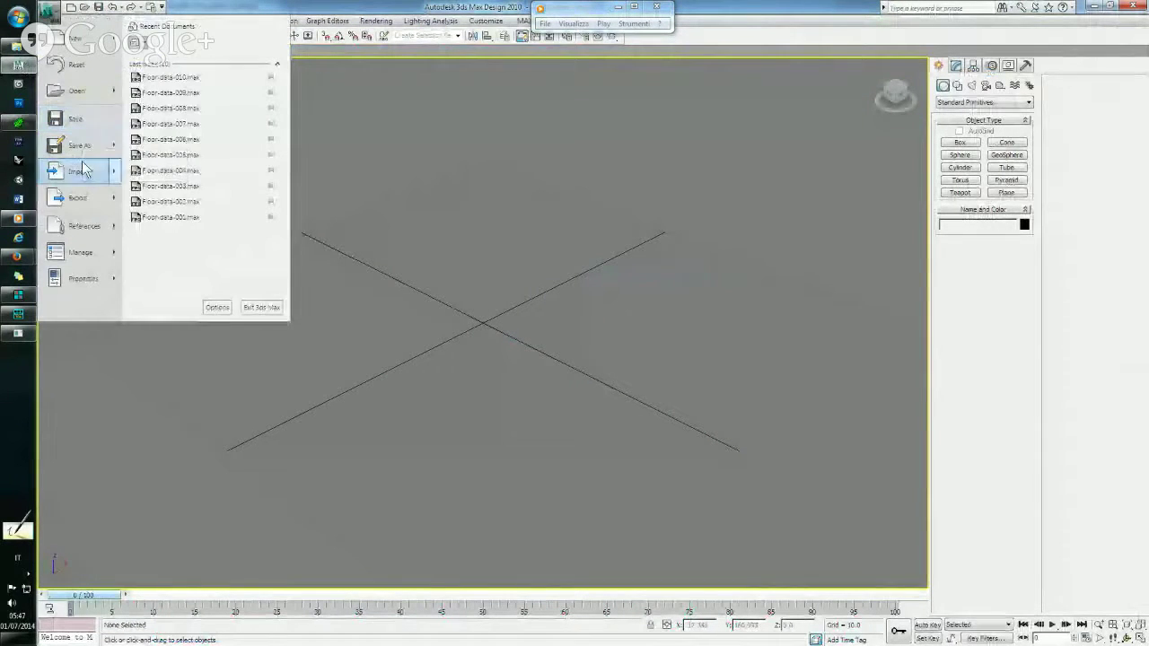
pyautogui.click(84, 169)
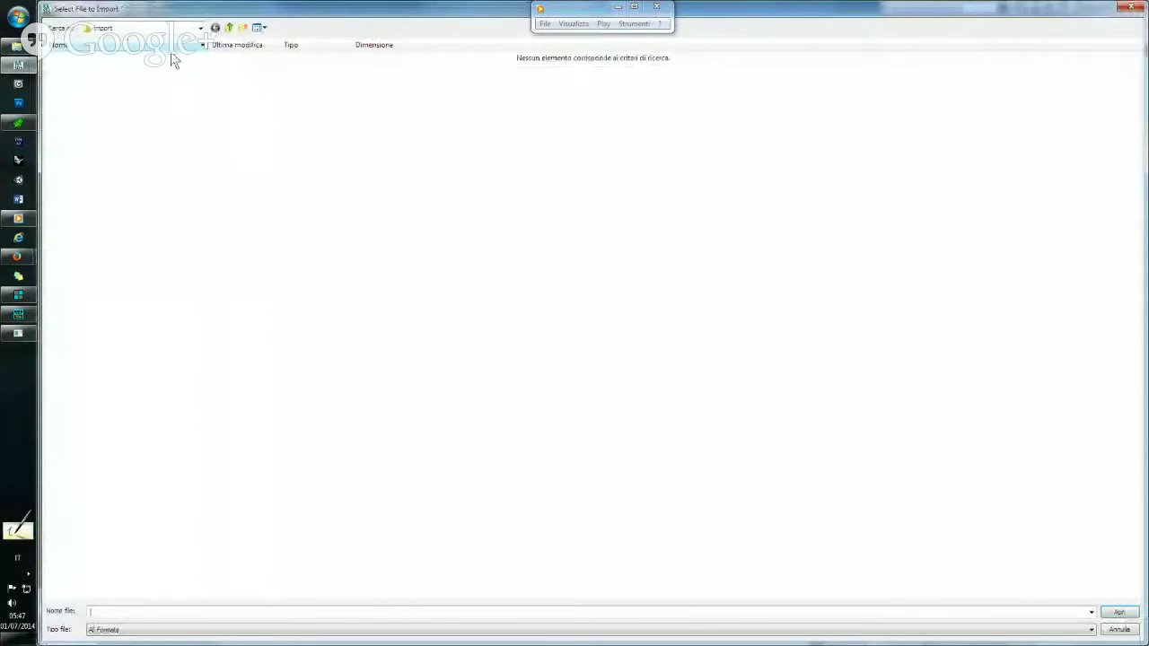
pyautogui.click(154, 30)
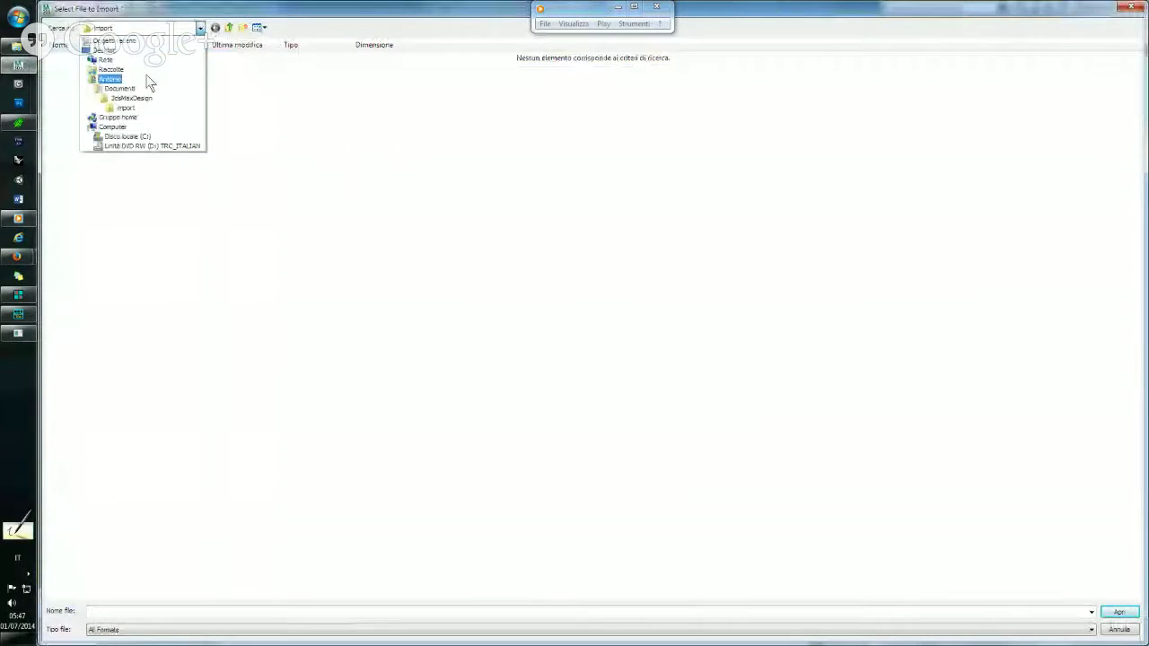
pyautogui.click(122, 137)
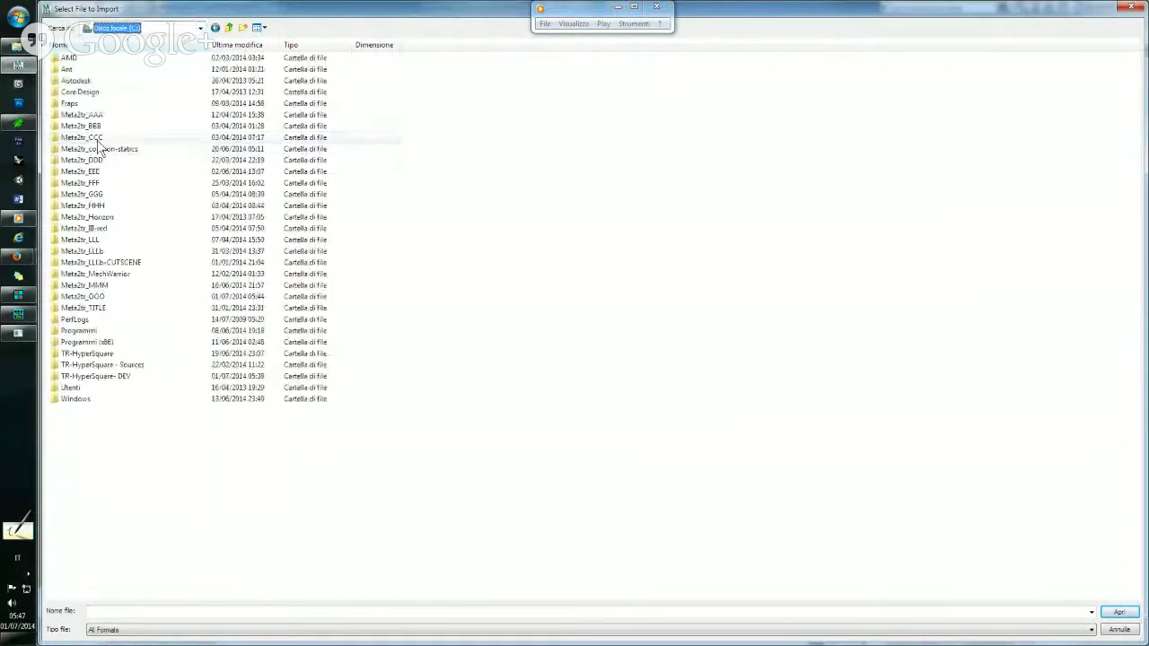
pyautogui.doubleClick(107, 295)
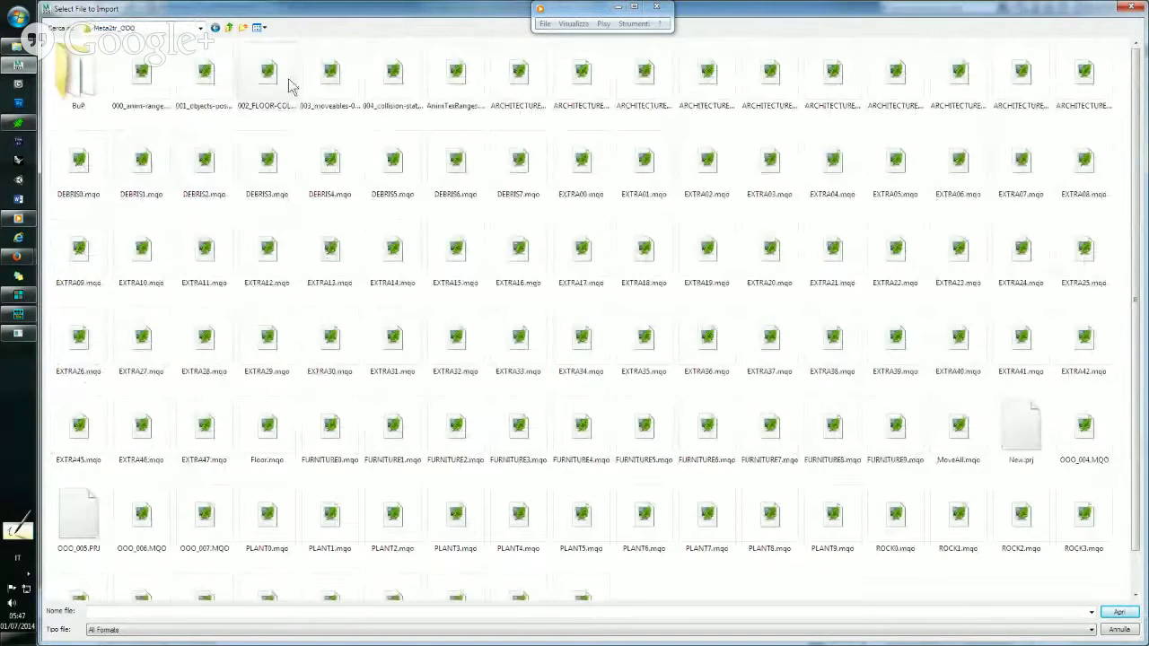
pyautogui.doubleClick(290, 88)
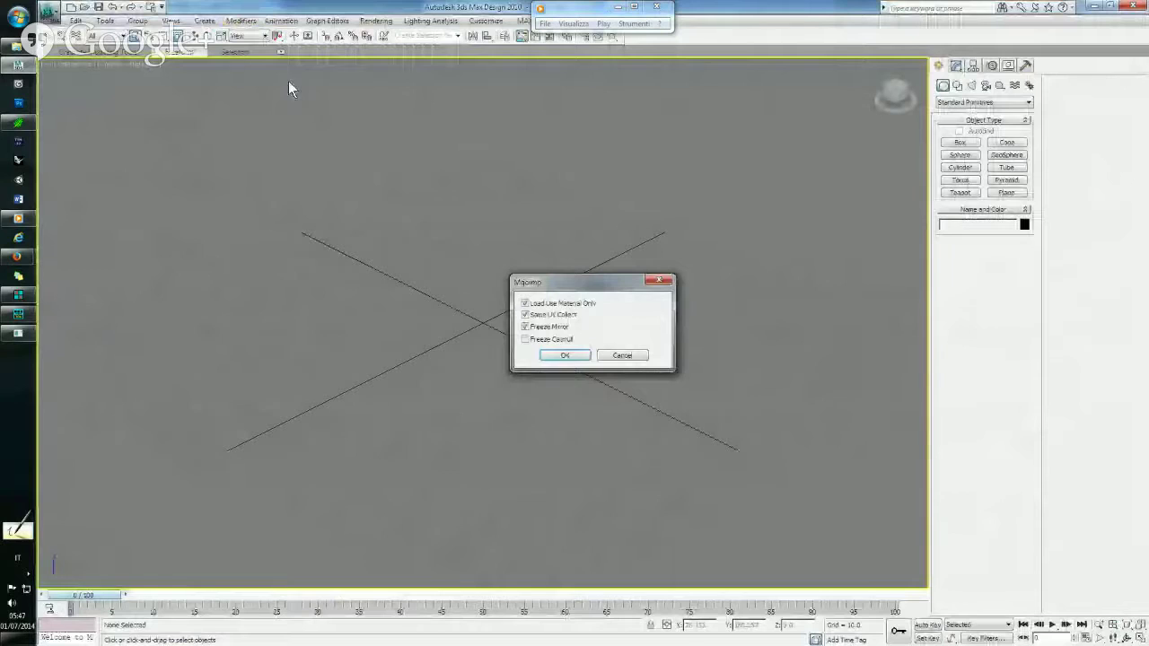
pyautogui.click(569, 355)
pyautogui.moveTo(558, 349)
pyautogui.keyDown('alt'); pyautogui.mouseDown(button='middle')
pyautogui.moveTo(539, 303)
pyautogui.moveTo(595, 297)
pyautogui.moveTo(582, 278)
pyautogui.mouseUp(button='middle'); pyautogui.keyUp('alt')
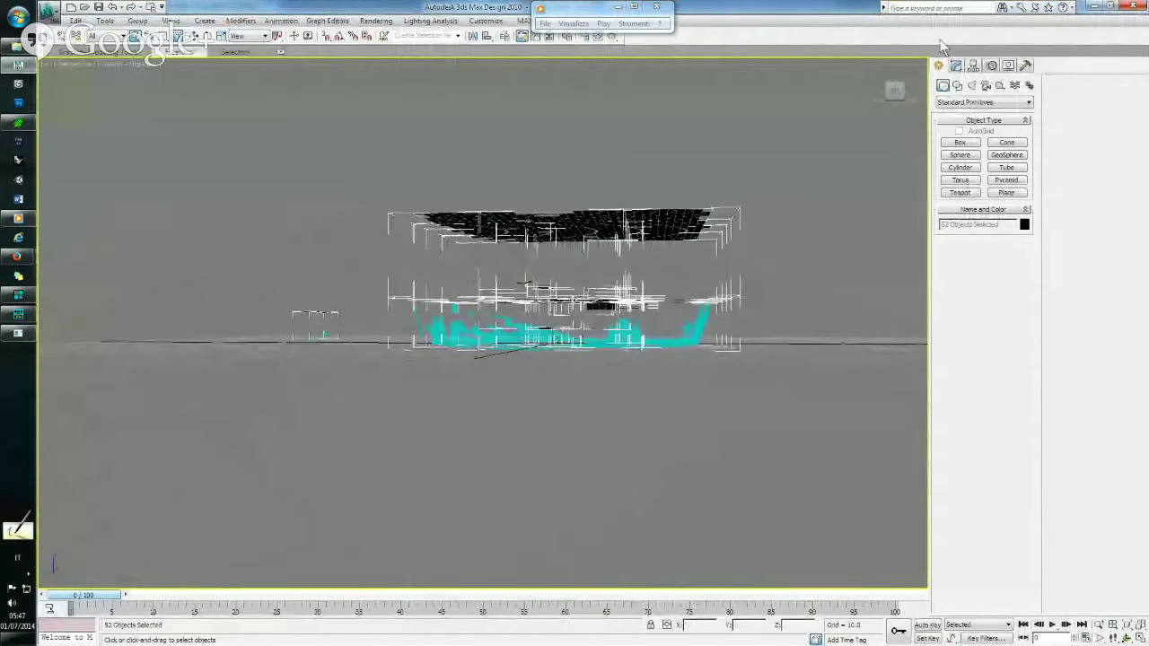
# Add an Edit Mesh modifier and delete the upper-structure polygons, leaving only the floor.
pyautogui.keyDown('alt'); pyautogui.moveTo(635, 220); pyautogui.dragTo(633, 229, button='middle'); pyautogui.keyUp('alt')
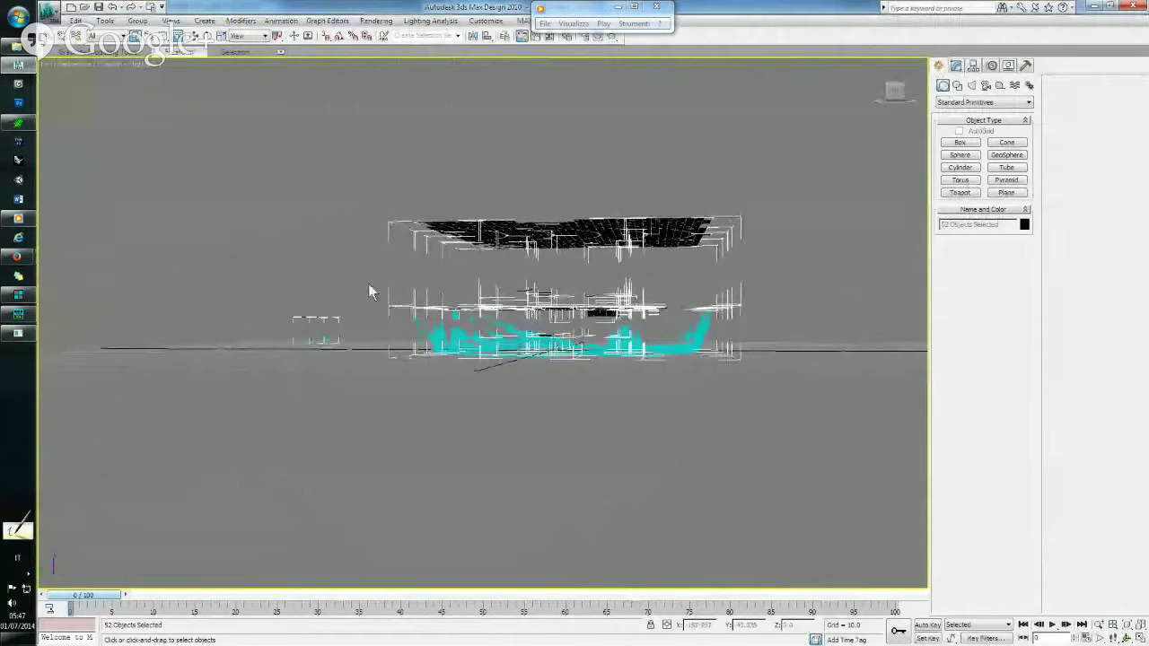
pyautogui.click(956, 66)
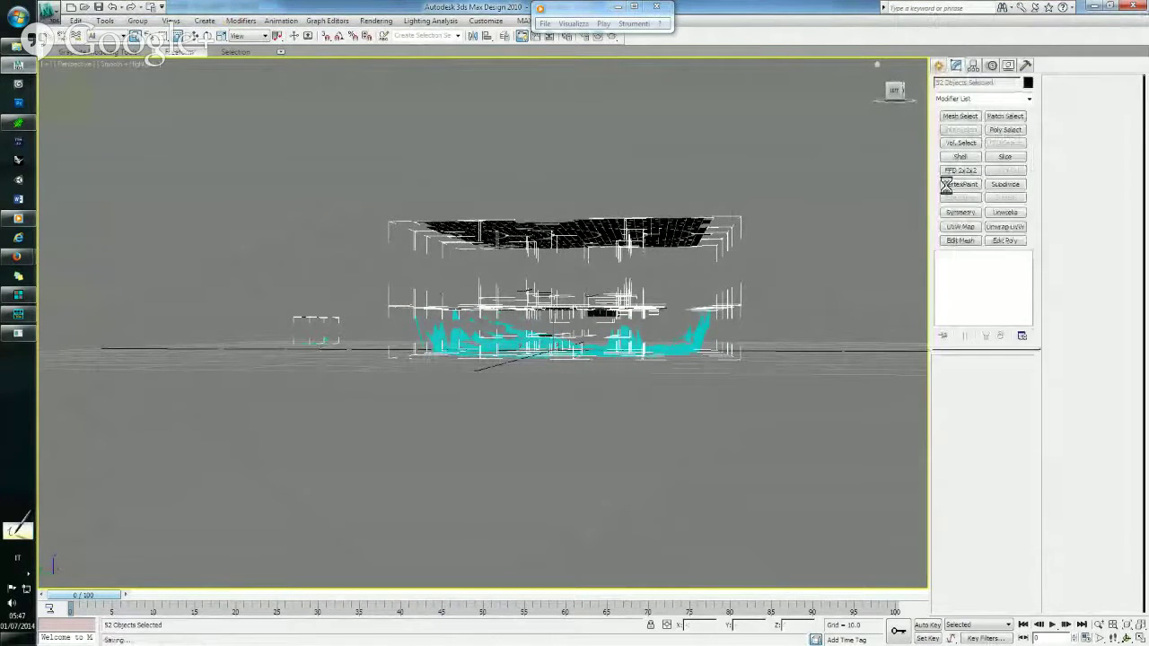
pyautogui.click(959, 241)
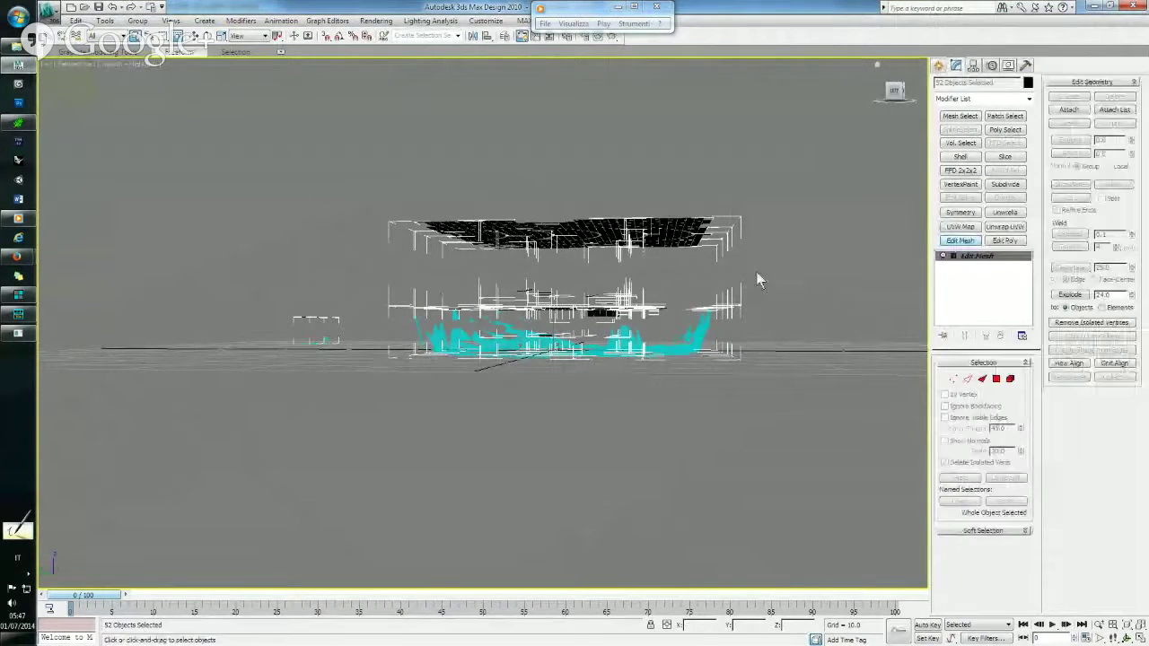
pyautogui.click(997, 378)
pyautogui.moveTo(278, 196); pyautogui.dragTo(847, 334)
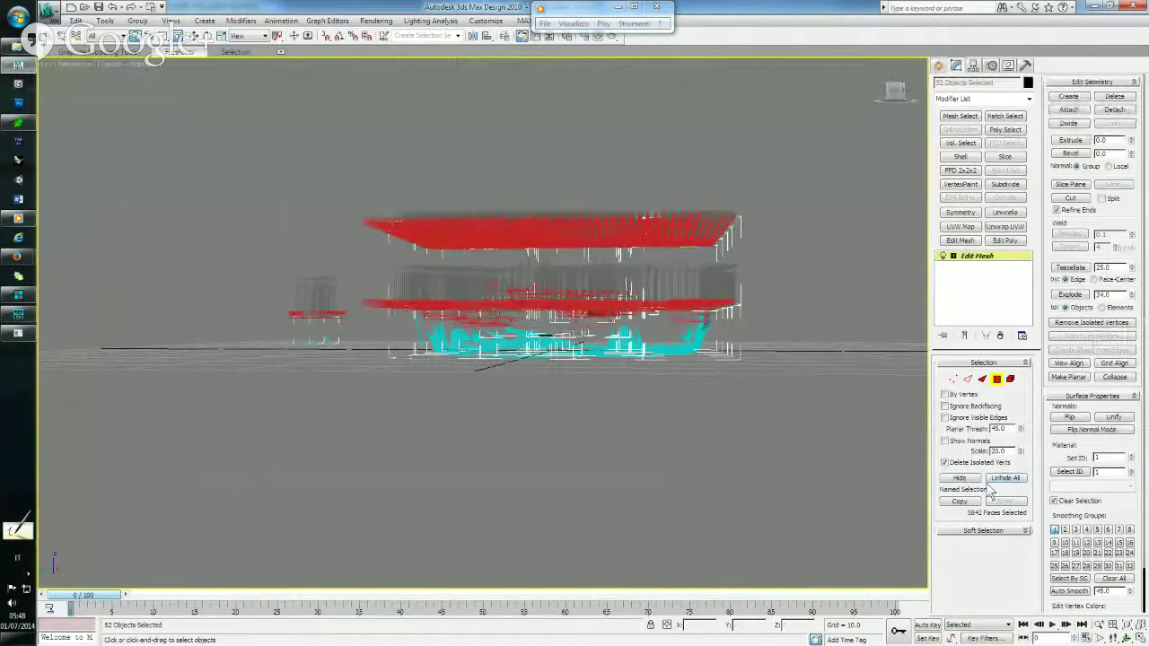
pyautogui.press('Delete')
# Switch to four viewports, zoom all to fit, and box-select the floor faces in the Left view.
pyautogui.moveTo(719, 372)
pyautogui.keyDown('alt'); pyautogui.mouseDown(button='middle')
pyautogui.moveTo(549, 306)
pyautogui.moveTo(557, 346)
pyautogui.mouseUp(button='middle'); pyautogui.keyUp('alt')
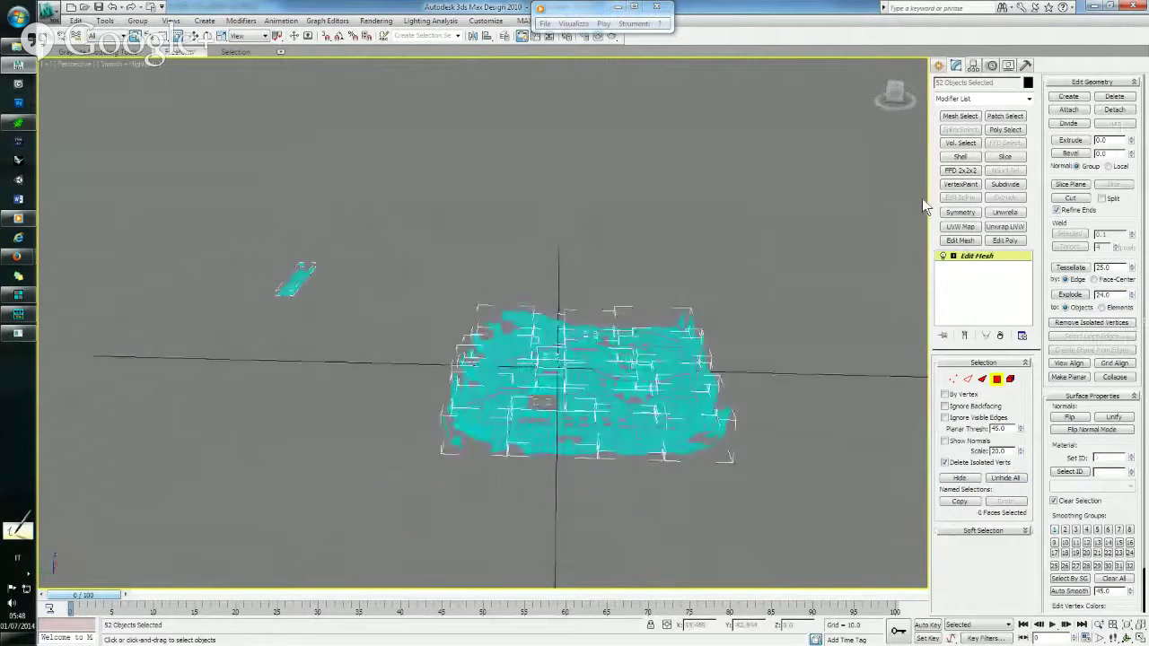
pyautogui.click(1139, 637)
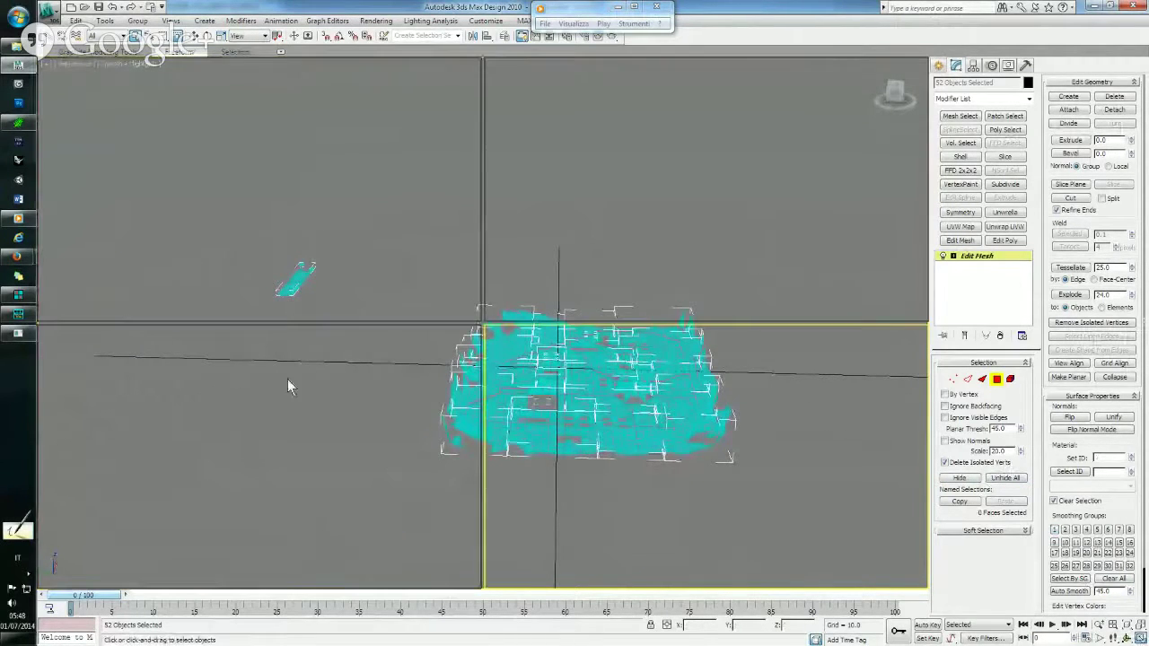
pyautogui.hotkey('ctrl', 'shift', 'z')
pyautogui.scroll(1, 238, 404)
pyautogui.scroll(2, 249, 449)
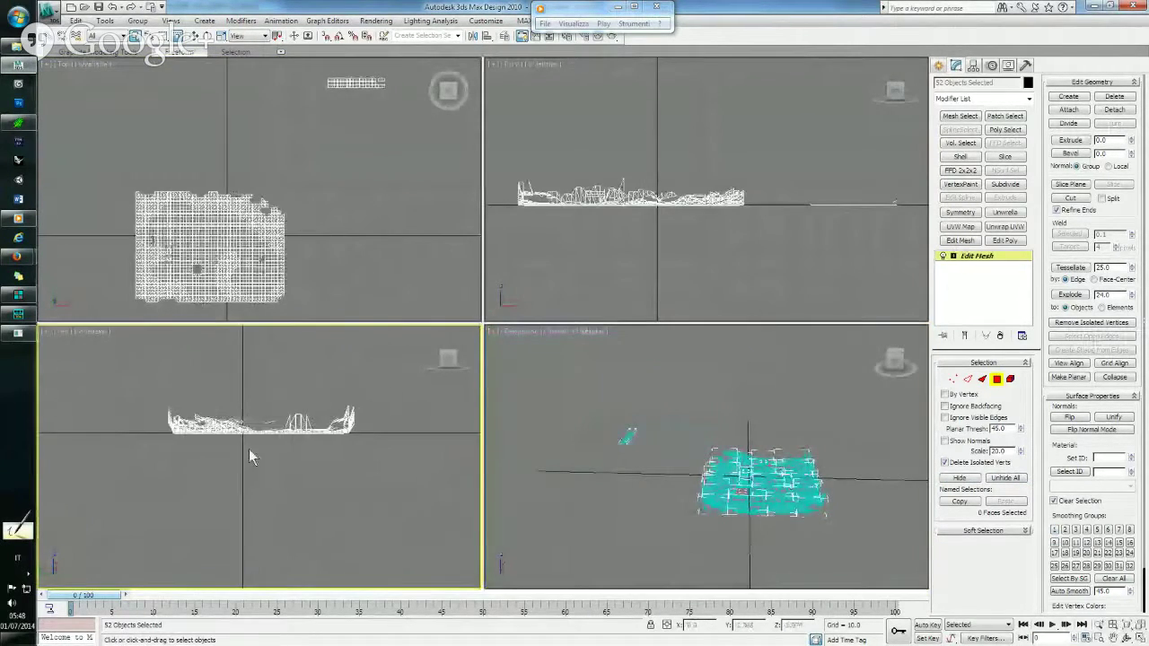
pyautogui.scroll(2, 252, 449)
pyautogui.scroll(2, 258, 451)
pyautogui.moveTo(258, 452); pyautogui.dragTo(246, 452, button='middle')
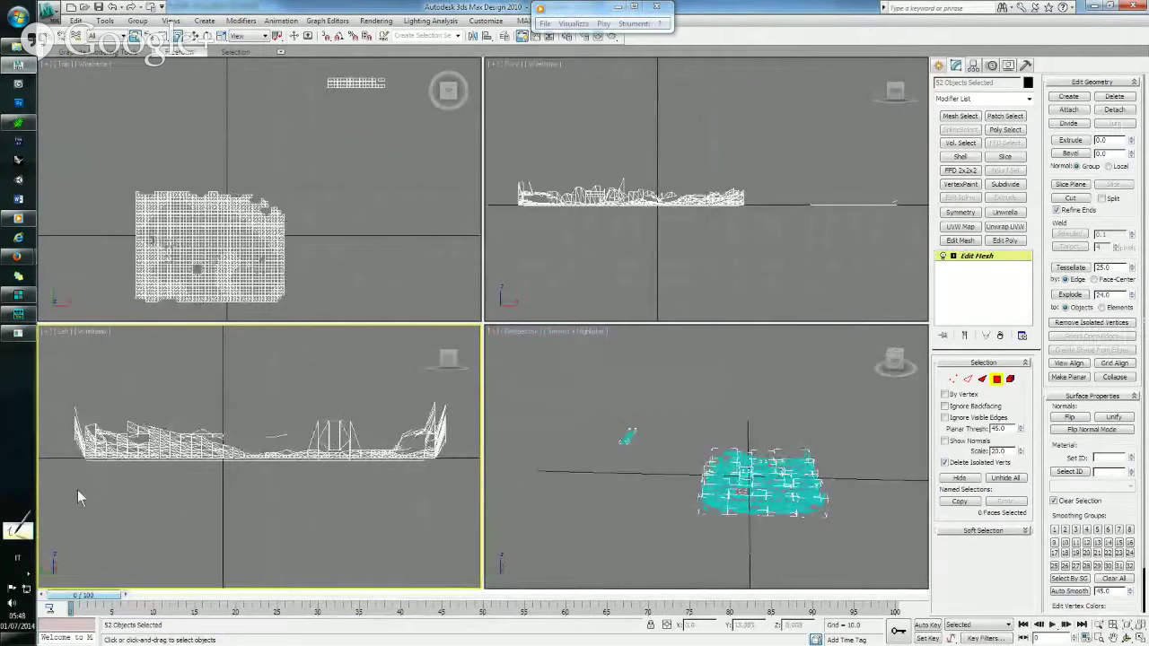
pyautogui.moveTo(77, 490); pyautogui.dragTo(485, 468)
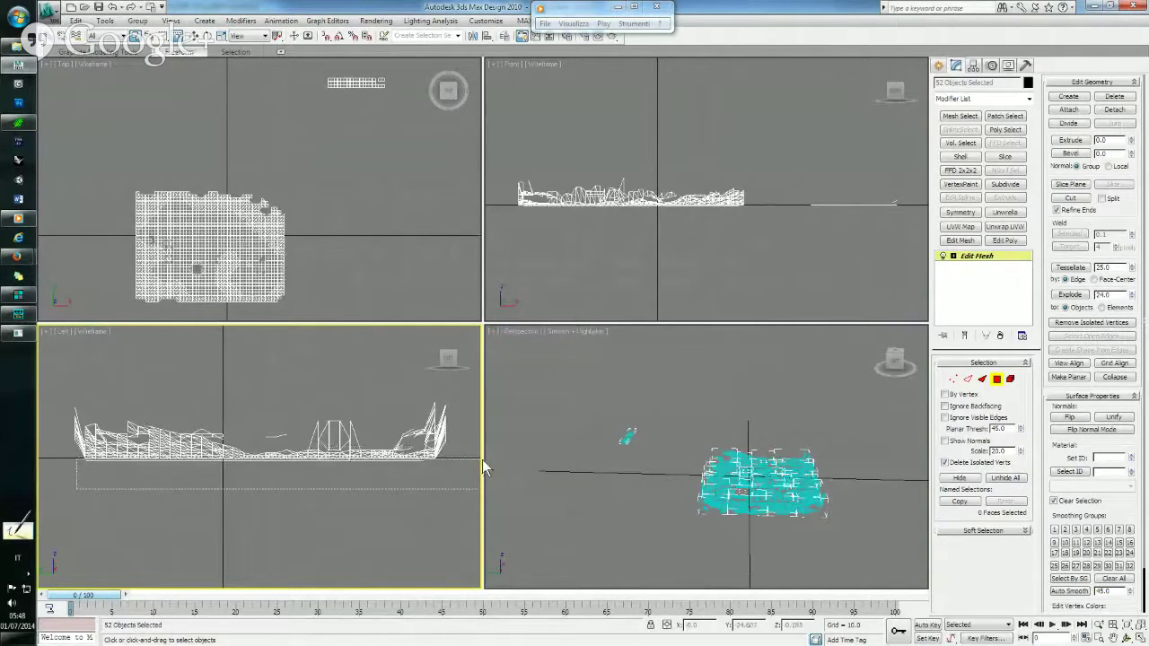
pyautogui.moveTo(485, 465); pyautogui.dragTo(482, 460)
pyautogui.moveTo(277, 36); pyautogui.dragTo(277, 52)
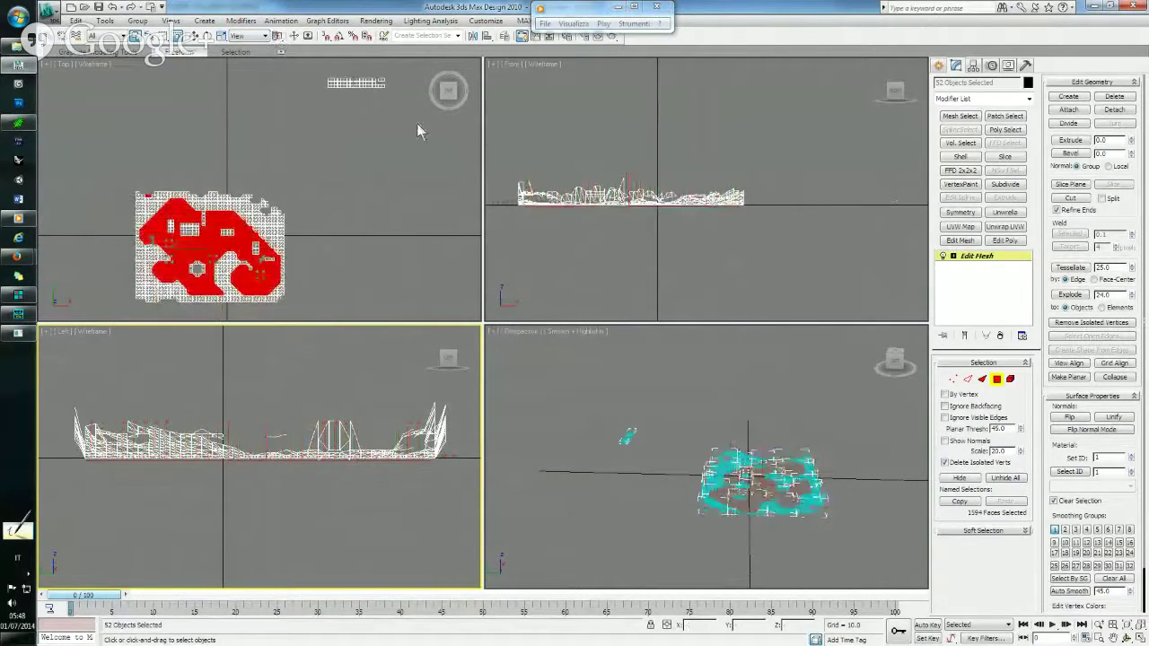
# Maximize the Perspective view, look down on the floor and show edged faces.
pyautogui.rightClick(772, 376)
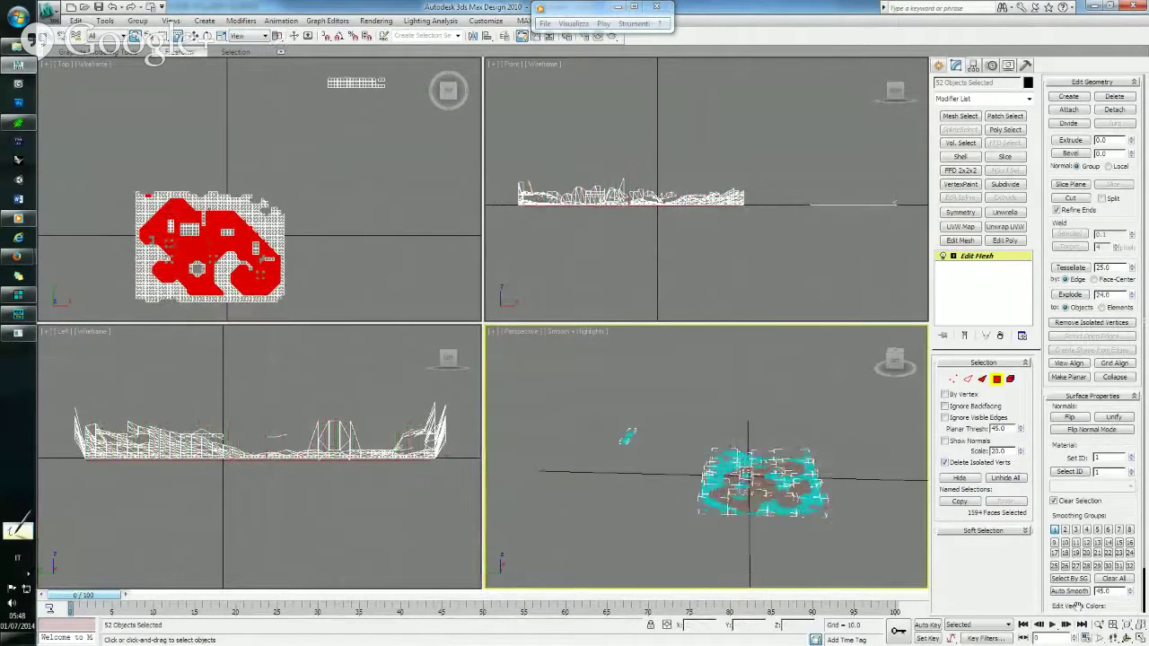
pyautogui.hotkey('alt', 'w')
pyautogui.moveTo(724, 318)
pyautogui.keyDown('alt'); pyautogui.mouseDown(button='middle')
pyautogui.moveTo(687, 268)
pyautogui.moveTo(606, 281)
pyautogui.mouseUp(button='middle'); pyautogui.keyUp('alt')
pyautogui.press('F4')
pyautogui.scroll(3, 607, 282)
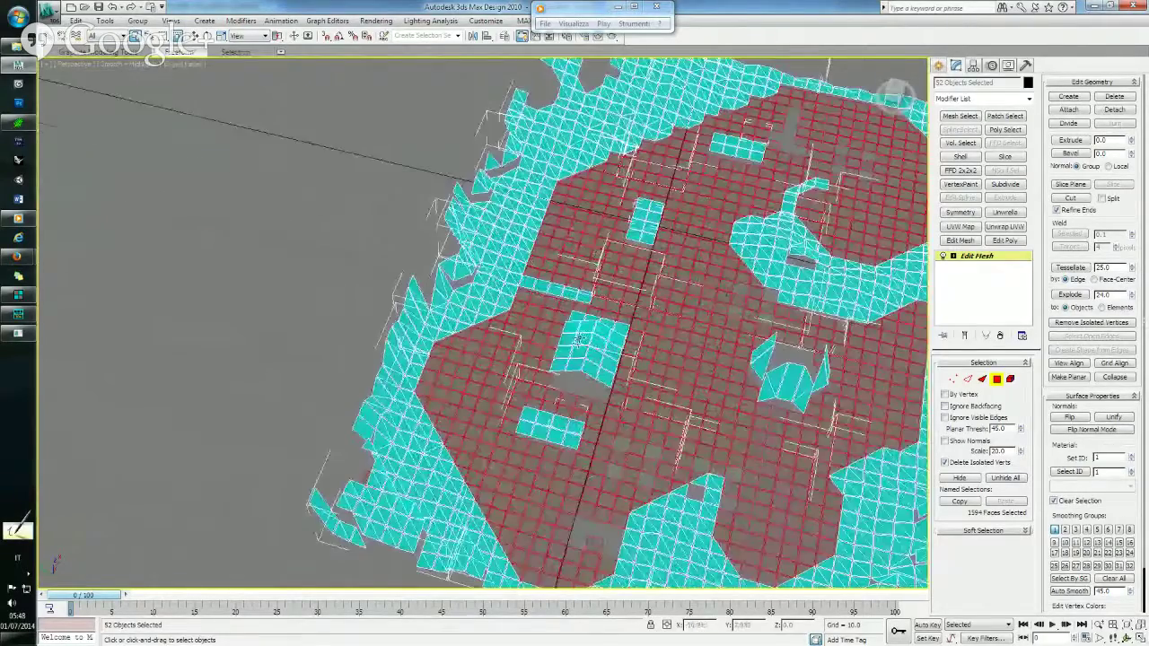
pyautogui.keyDown('alt'); pyautogui.moveTo(577, 343); pyautogui.dragTo(468, 423, button='middle'); pyautogui.keyUp('alt')
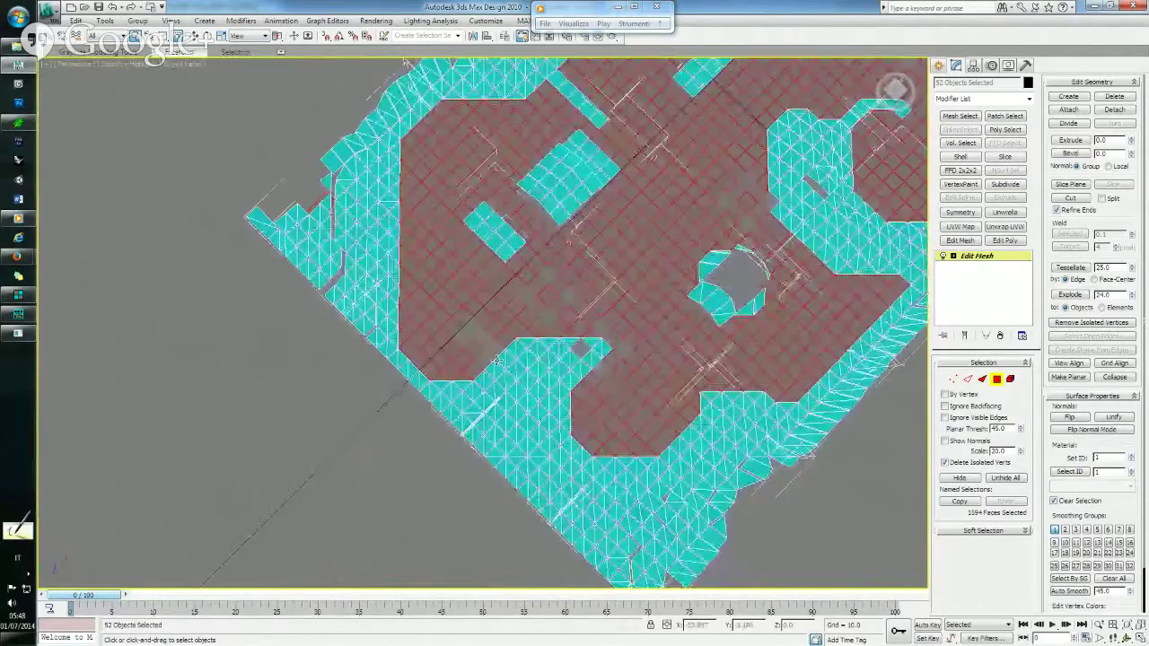
pyautogui.scroll(4, 468, 423)
# Deselect the floor faces along the left and top borders.
pyautogui.keyDown('ctrl'); pyautogui.click(456, 412); pyautogui.keyUp('ctrl')
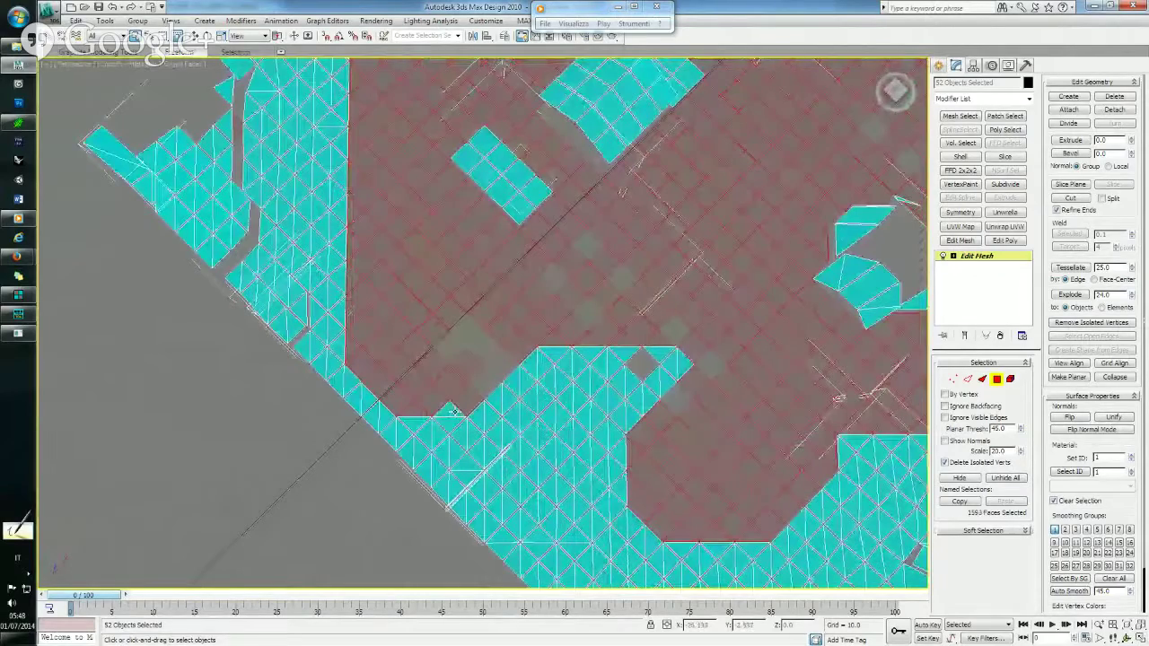
pyautogui.keyDown('alt'); pyautogui.click(409, 411); pyautogui.keyUp('alt')
pyautogui.keyDown('alt'); pyautogui.click(353, 345); pyautogui.keyUp('alt')
pyautogui.keyDown('alt'); pyautogui.click(357, 313); pyautogui.keyUp('alt')
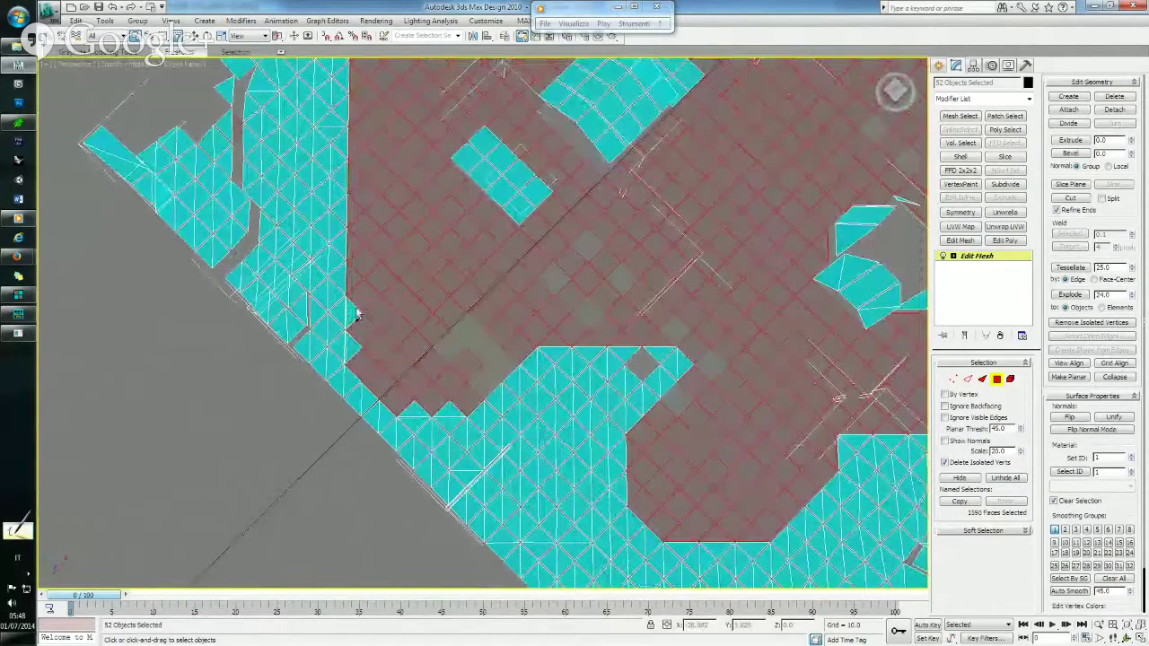
pyautogui.keyDown('alt'); pyautogui.click(356, 280); pyautogui.keyUp('alt')
pyautogui.keyDown('alt'); pyautogui.click(355, 250); pyautogui.keyUp('alt')
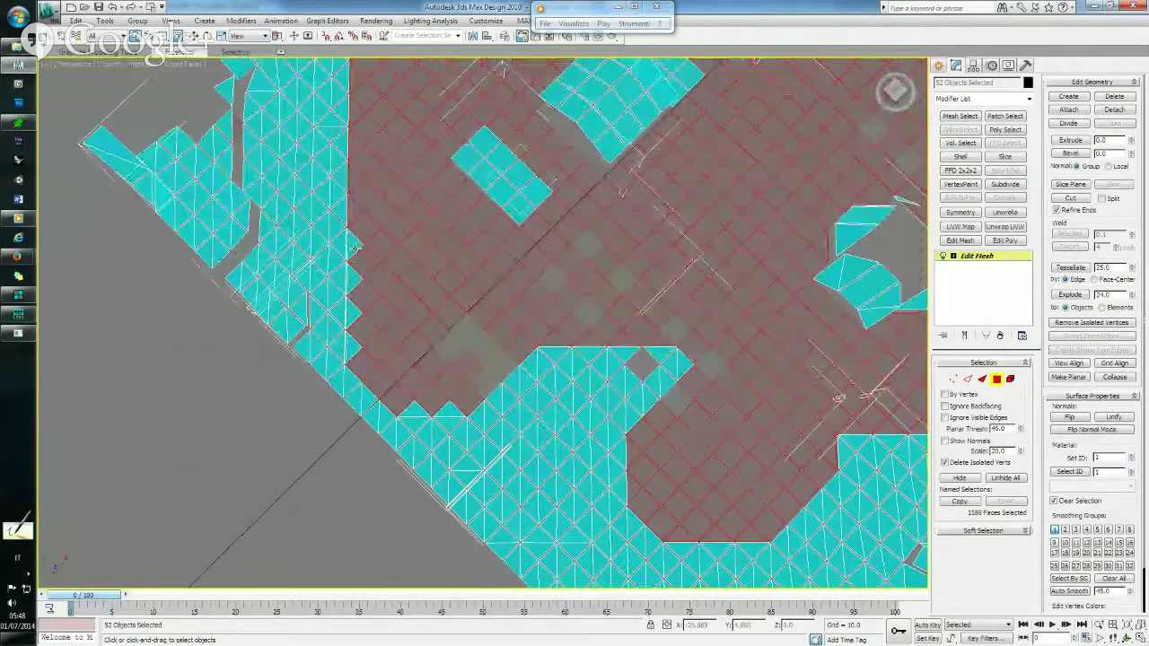
pyautogui.keyDown('alt'); pyautogui.click(350, 199); pyautogui.keyUp('alt')
pyautogui.moveTo(403, 203); pyautogui.dragTo(365, 374, button='middle')
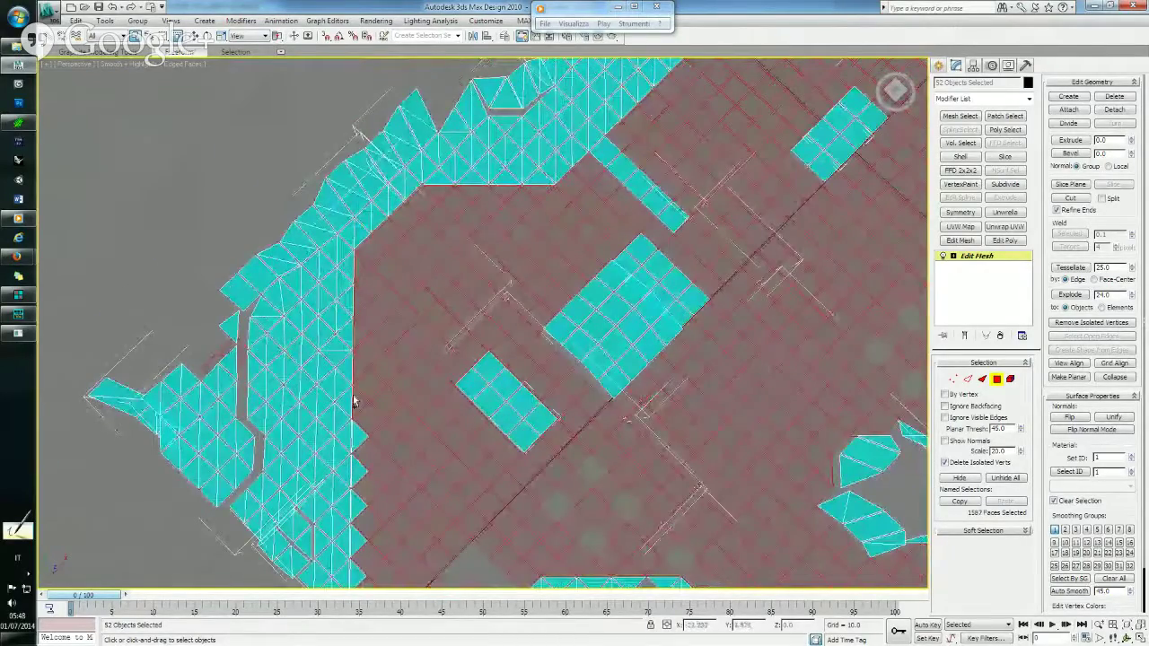
pyautogui.keyDown('alt'); pyautogui.click(356, 396); pyautogui.keyUp('alt')
pyautogui.keyDown('alt'); pyautogui.click(356, 363); pyautogui.keyUp('alt')
pyautogui.keyDown('alt'); pyautogui.click(357, 334); pyautogui.keyUp('alt')
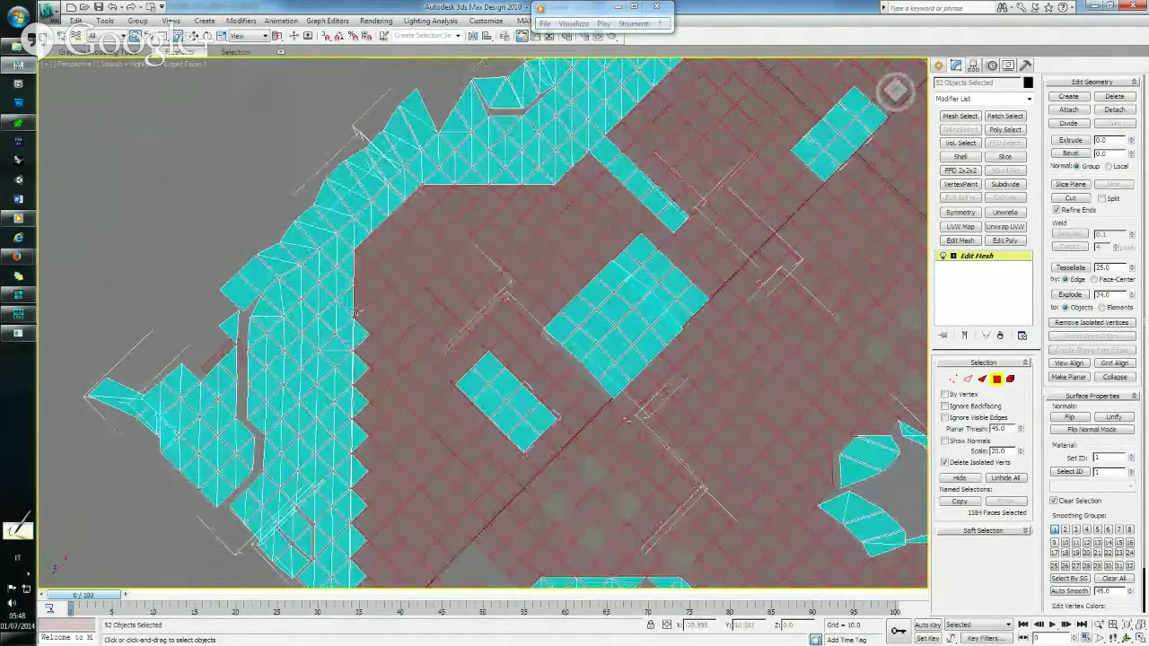
pyautogui.keyDown('alt'); pyautogui.click(356, 296); pyautogui.keyUp('alt')
pyautogui.keyDown('alt'); pyautogui.click(434, 192); pyautogui.keyUp('alt')
pyautogui.keyDown('alt'); pyautogui.click(453, 192); pyautogui.keyUp('alt')
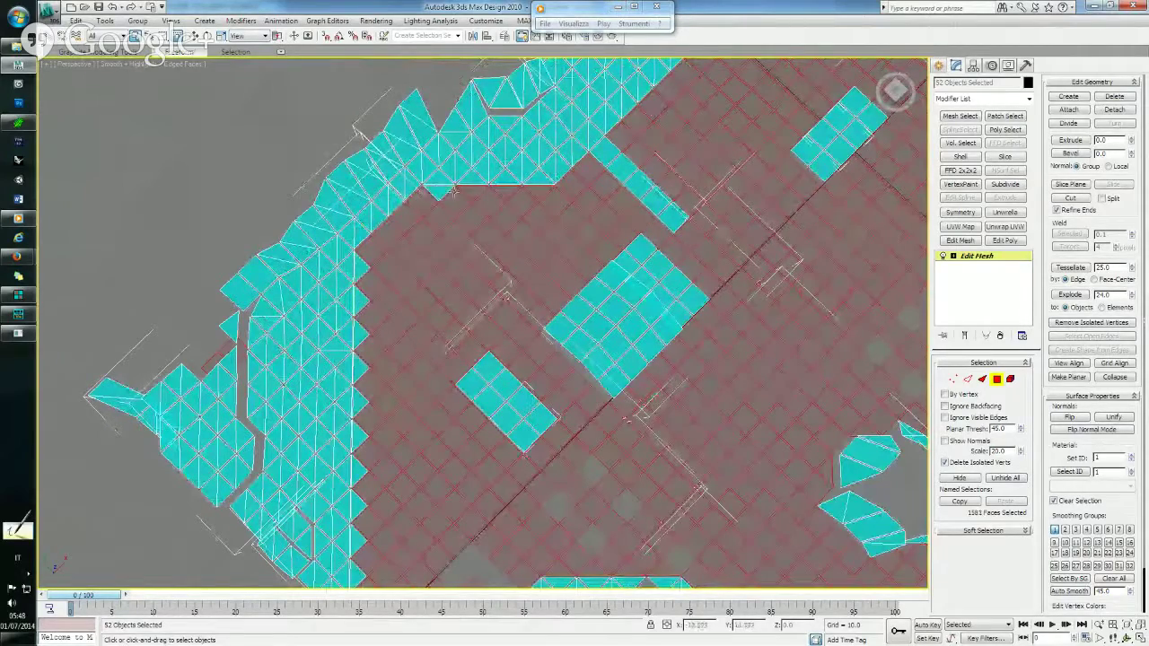
pyautogui.keyDown('alt'); pyautogui.click(476, 192); pyautogui.keyUp('alt')
pyautogui.keyDown('alt'); pyautogui.click(505, 192); pyautogui.keyUp('alt')
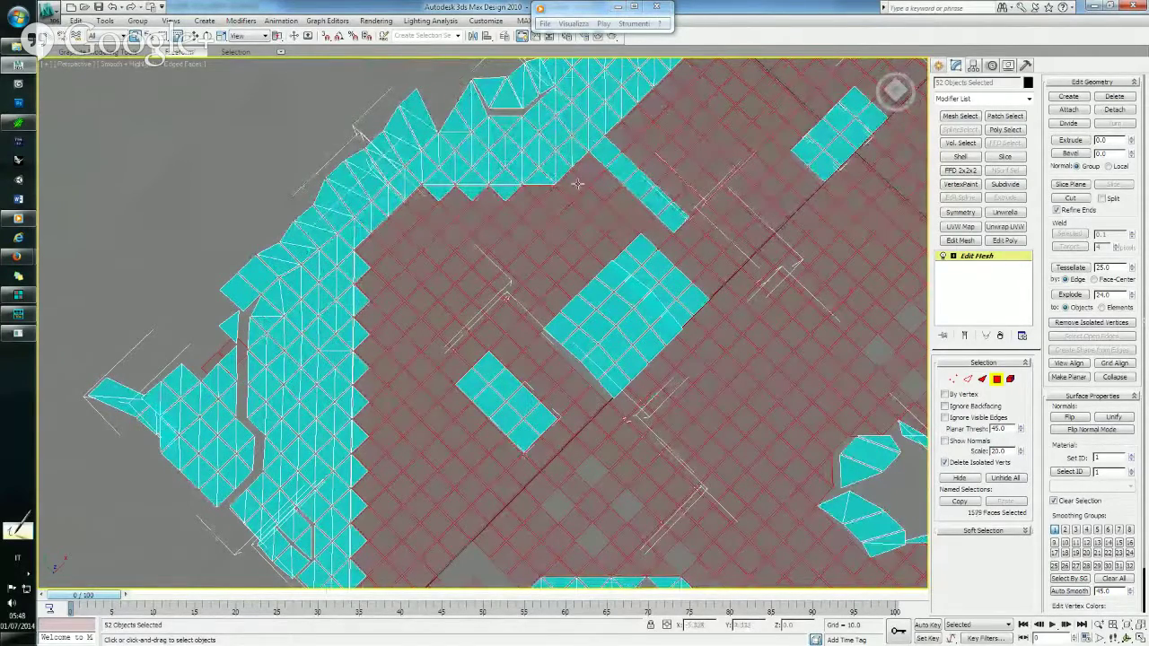
pyautogui.keyDown('alt'); pyautogui.click(543, 192); pyautogui.keyUp('alt')
# Deselect the faces along the jagged border, panning to its right part.
pyautogui.scroll(2, 619, 206)
pyautogui.moveTo(619, 206); pyautogui.dragTo(391, 432, button='middle')
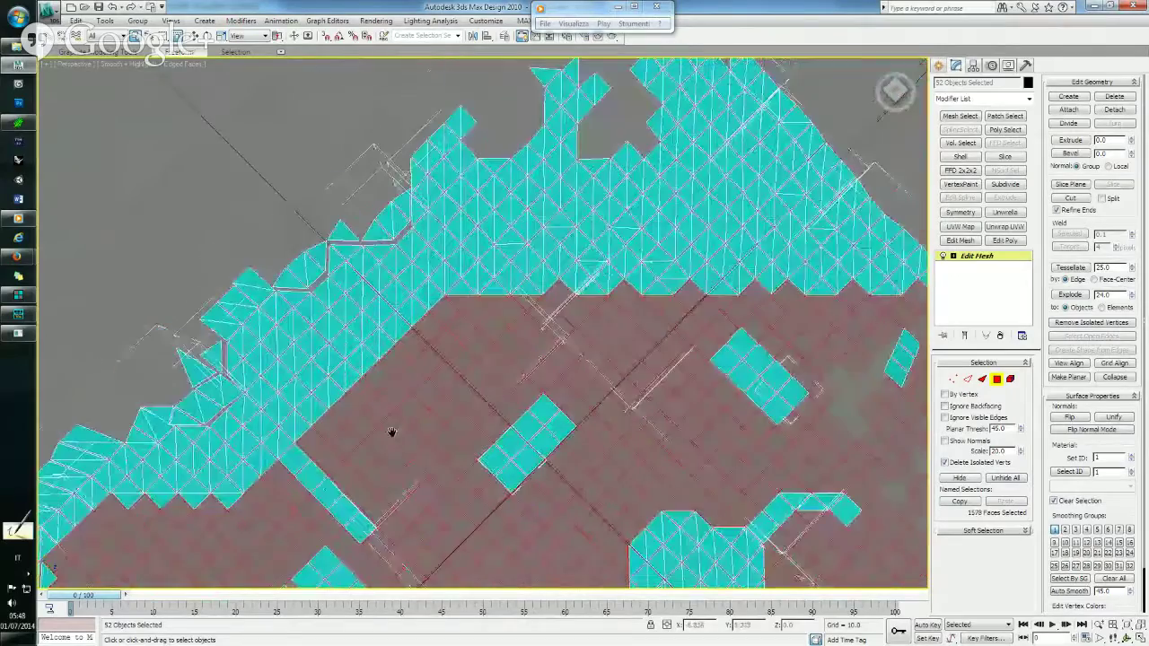
pyautogui.keyDown('alt'); pyautogui.click(461, 304); pyautogui.keyUp('alt')
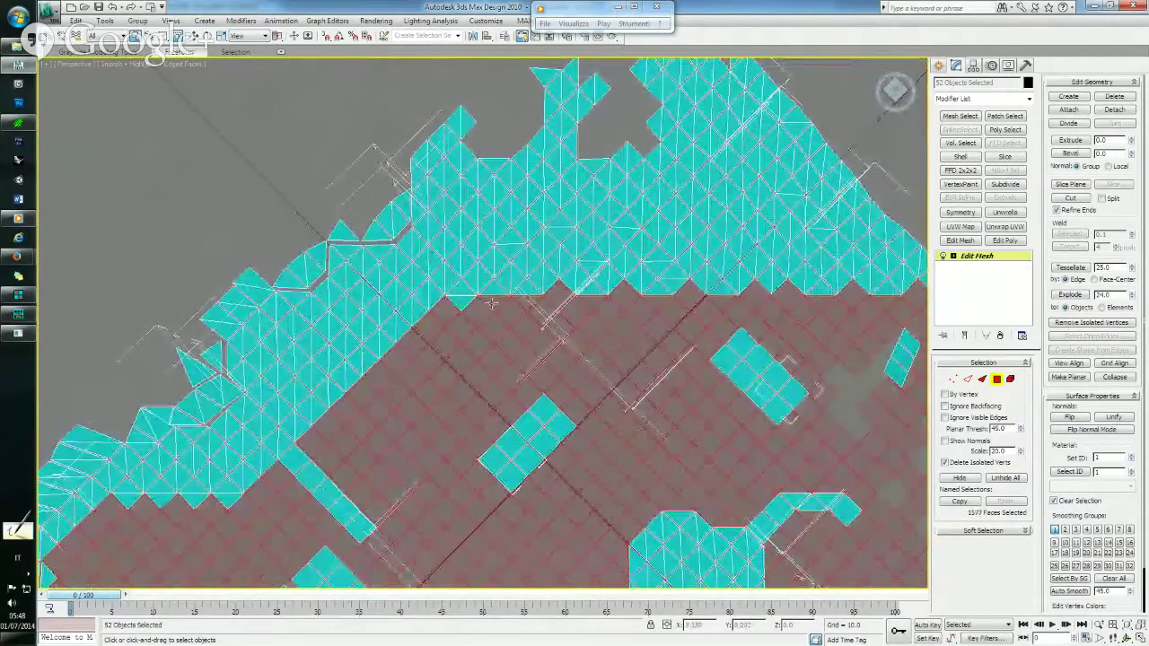
pyautogui.keyDown('alt'); pyautogui.click(493, 304); pyautogui.keyUp('alt')
pyautogui.keyDown('alt'); pyautogui.click(532, 303); pyautogui.keyUp('alt')
pyautogui.keyDown('alt'); pyautogui.click(588, 303); pyautogui.keyUp('alt')
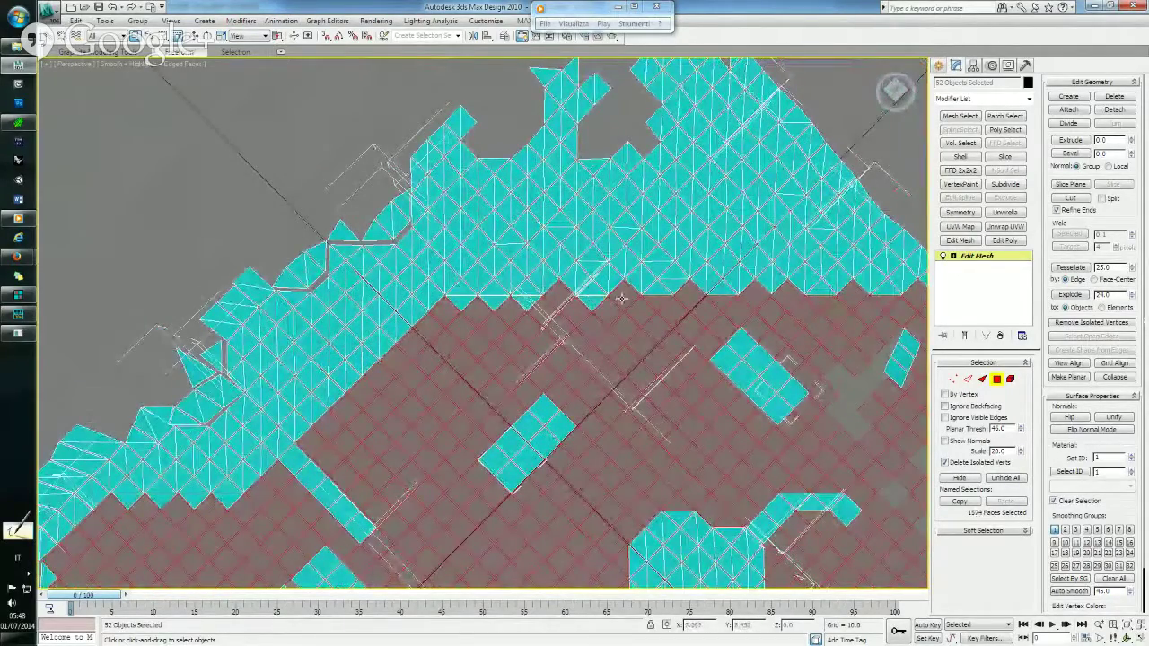
pyautogui.keyDown('alt'); pyautogui.click(656, 303); pyautogui.keyUp('alt')
pyautogui.moveTo(692, 317)
pyautogui.mouseDown(button='middle')
pyautogui.moveTo(544, 317)
pyautogui.moveTo(552, 300)
pyautogui.mouseUp(button='middle')
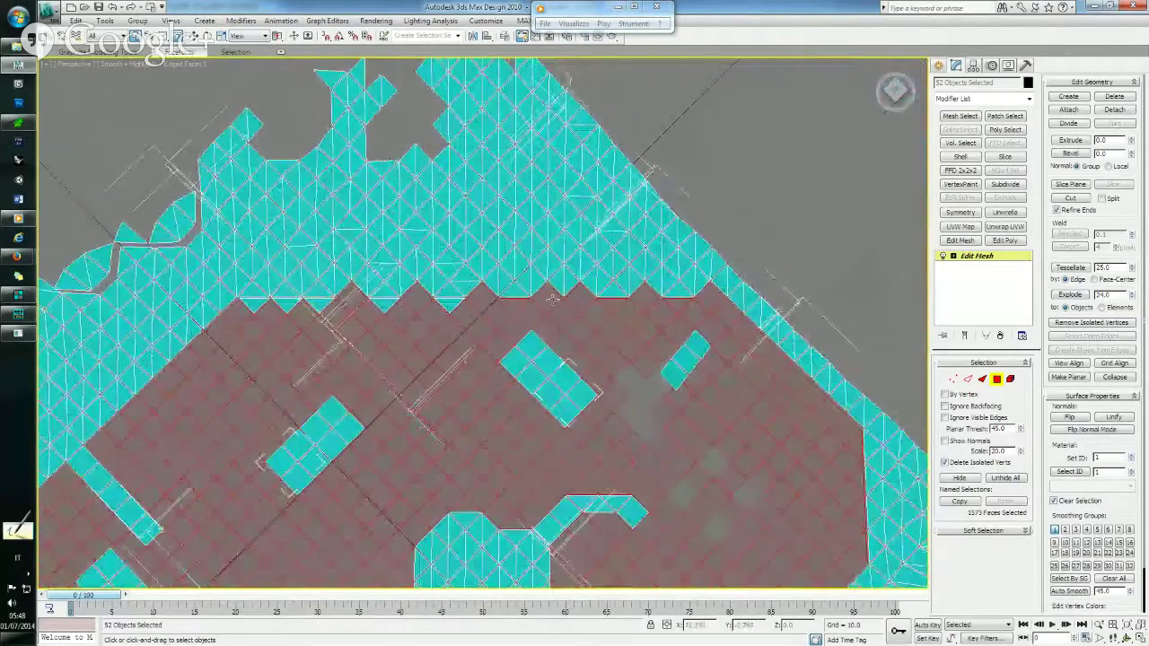
pyautogui.keyDown('alt'); pyautogui.click(517, 304); pyautogui.keyUp('alt')
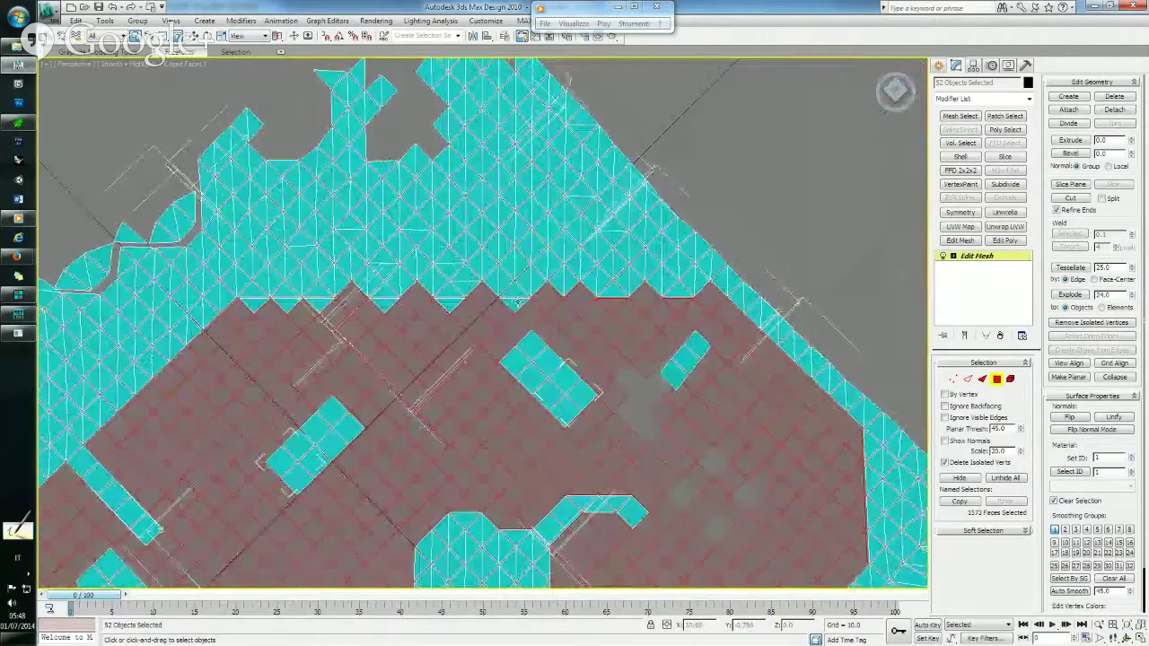
pyautogui.keyDown('alt'); pyautogui.click(610, 304); pyautogui.keyUp('alt')
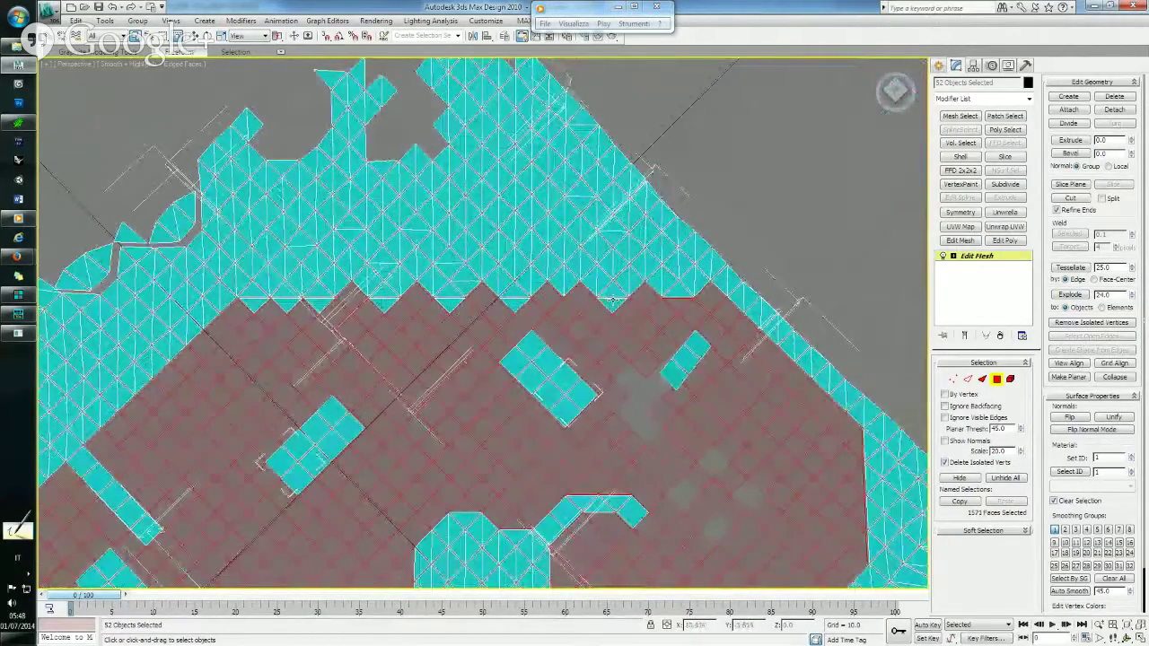
pyautogui.keyDown('alt'); pyautogui.click(684, 303); pyautogui.keyUp('alt')
# Deselect the remaining top-edge and border faces, then clear the whole face selection.
pyautogui.moveTo(684, 304)
pyautogui.keyDown('alt'); pyautogui.mouseDown(button='middle')
pyautogui.moveTo(578, 275)
pyautogui.moveTo(544, 311)
pyautogui.moveTo(465, 259)
pyautogui.mouseUp(button='middle'); pyautogui.keyUp('alt')
pyautogui.keyDown('alt'); pyautogui.click(437, 199); pyautogui.keyUp('alt')
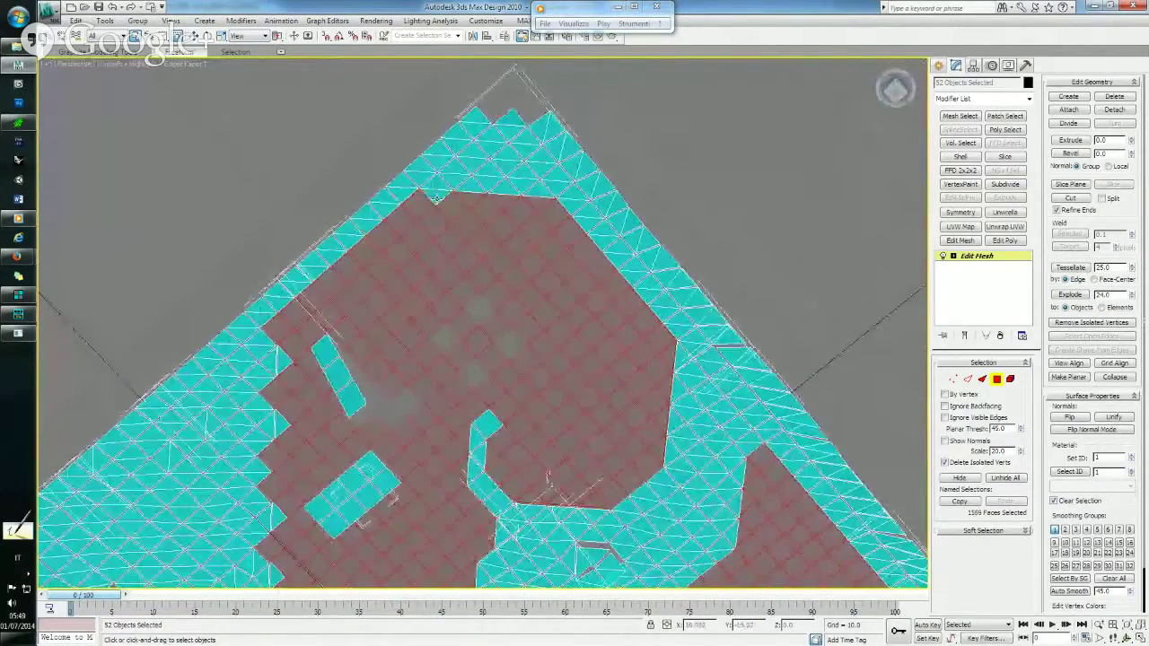
pyautogui.keyDown('alt'); pyautogui.click(468, 199); pyautogui.keyUp('alt')
pyautogui.keyDown('alt'); pyautogui.click(502, 201); pyautogui.keyUp('alt')
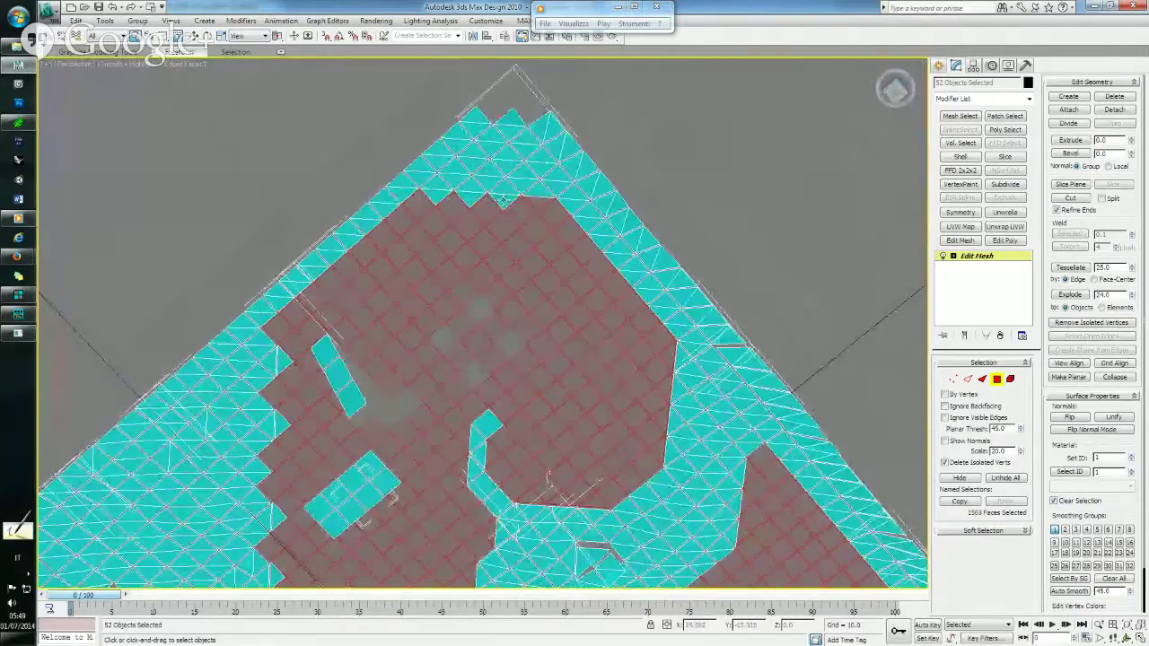
pyautogui.keyDown('alt'); pyautogui.click(545, 205); pyautogui.keyUp('alt')
pyautogui.moveTo(518, 248)
pyautogui.keyDown('alt'); pyautogui.mouseDown(button='middle')
pyautogui.moveTo(584, 250)
pyautogui.moveTo(536, 225)
pyautogui.moveTo(500, 275)
pyautogui.moveTo(373, 269)
pyautogui.mouseUp(button='middle'); pyautogui.keyUp('alt')
pyautogui.keyDown('alt'); pyautogui.click(364, 273); pyautogui.keyUp('alt')
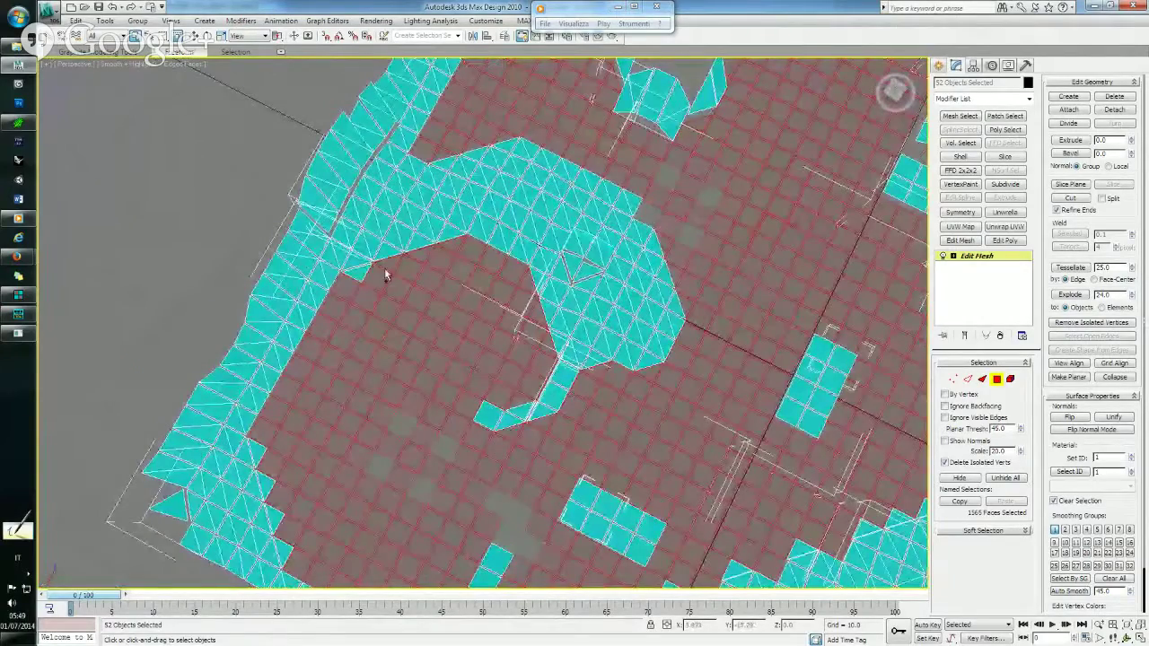
pyautogui.keyDown('alt'); pyautogui.click(386, 269); pyautogui.keyUp('alt')
pyautogui.keyDown('alt'); pyautogui.click(439, 248); pyautogui.keyUp('alt')
pyautogui.keyDown('alt'); pyautogui.click(452, 243); pyautogui.keyUp('alt')
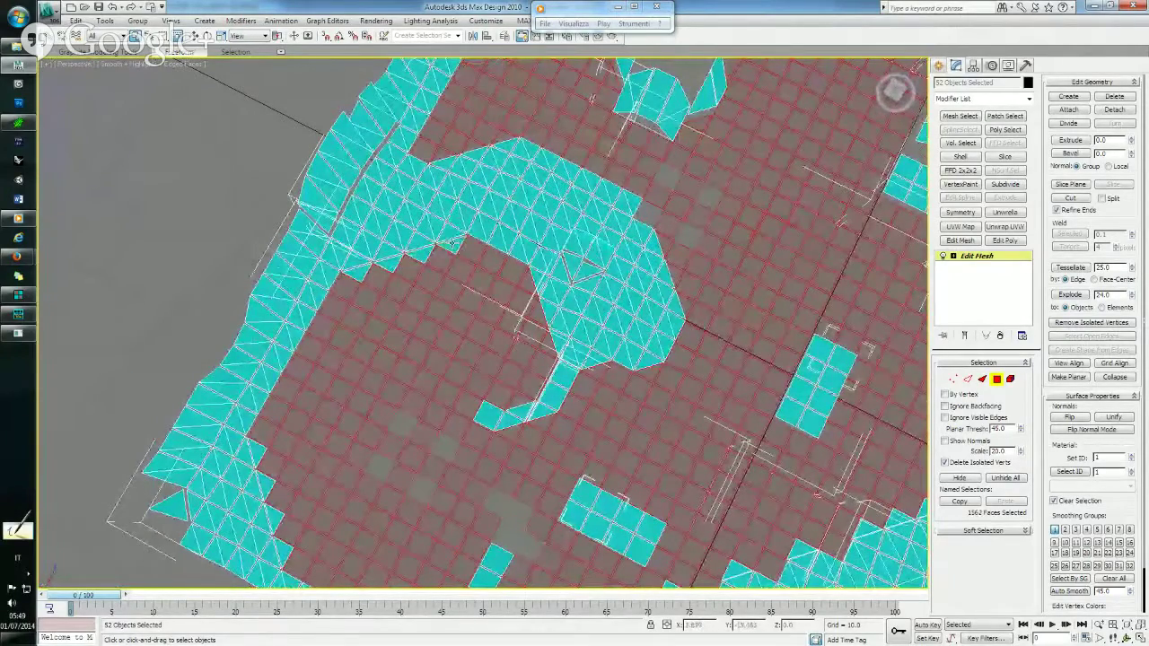
pyautogui.keyDown('alt'); pyautogui.click(532, 282); pyautogui.keyUp('alt')
pyautogui.click(197, 185)
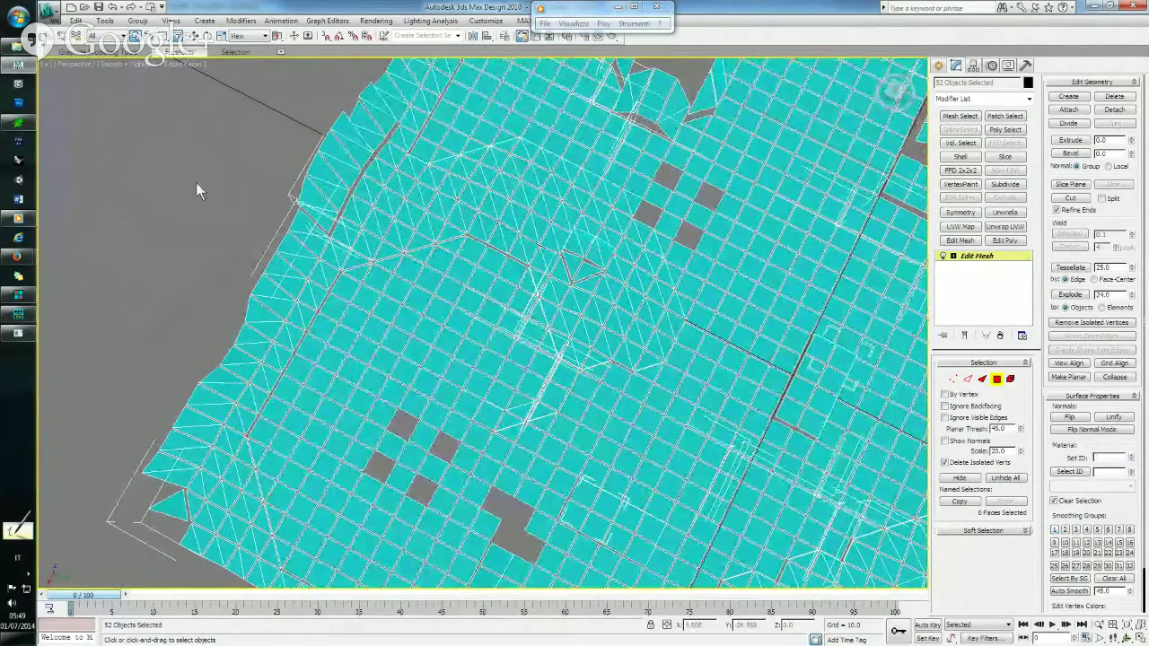
# Restore the face selection and deselect the faces around the stem and the floor's edge.
pyautogui.hotkey('ctrl', 'z')
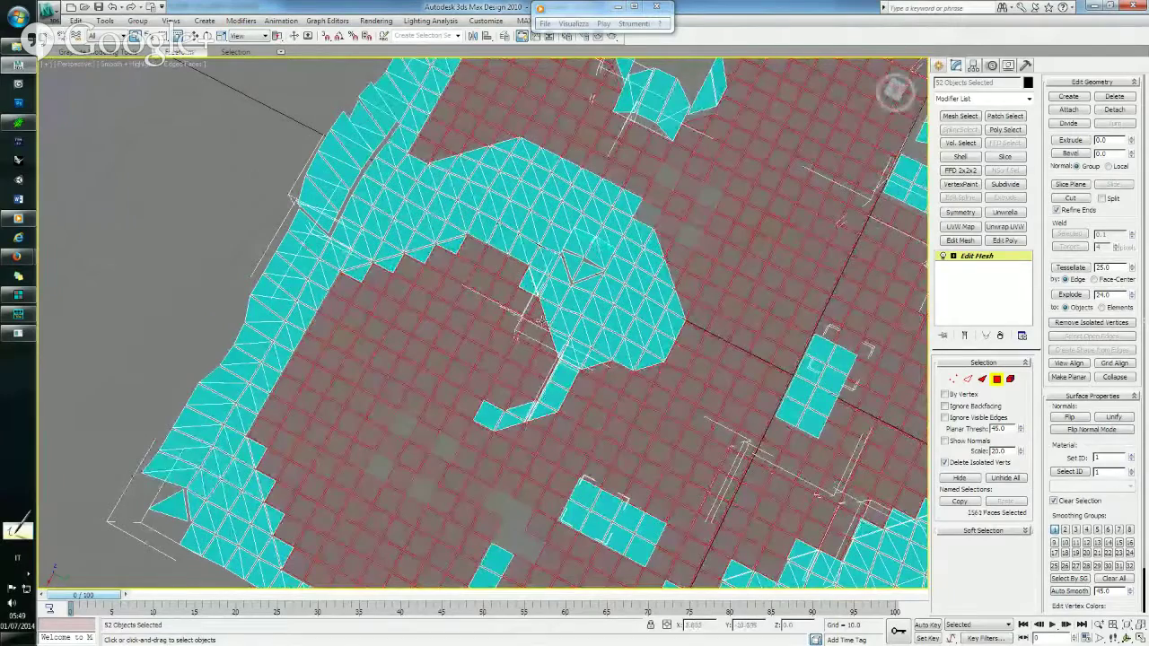
pyautogui.keyDown('alt'); pyautogui.click(539, 313); pyautogui.keyUp('alt')
pyautogui.keyDown('alt'); pyautogui.click(548, 344); pyautogui.keyUp('alt')
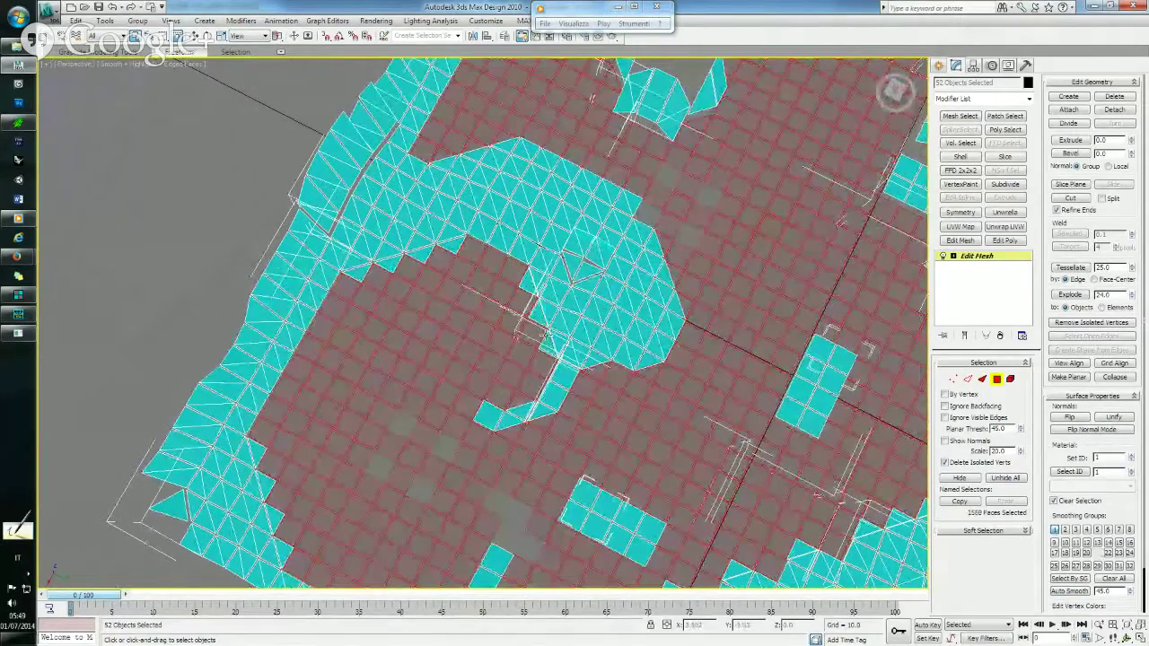
pyautogui.keyDown('alt'); pyautogui.click(521, 401); pyautogui.keyUp('alt')
pyautogui.keyDown('alt'); pyautogui.click(510, 432); pyautogui.keyUp('alt')
pyautogui.keyDown('alt'); pyautogui.click(540, 420); pyautogui.keyUp('alt')
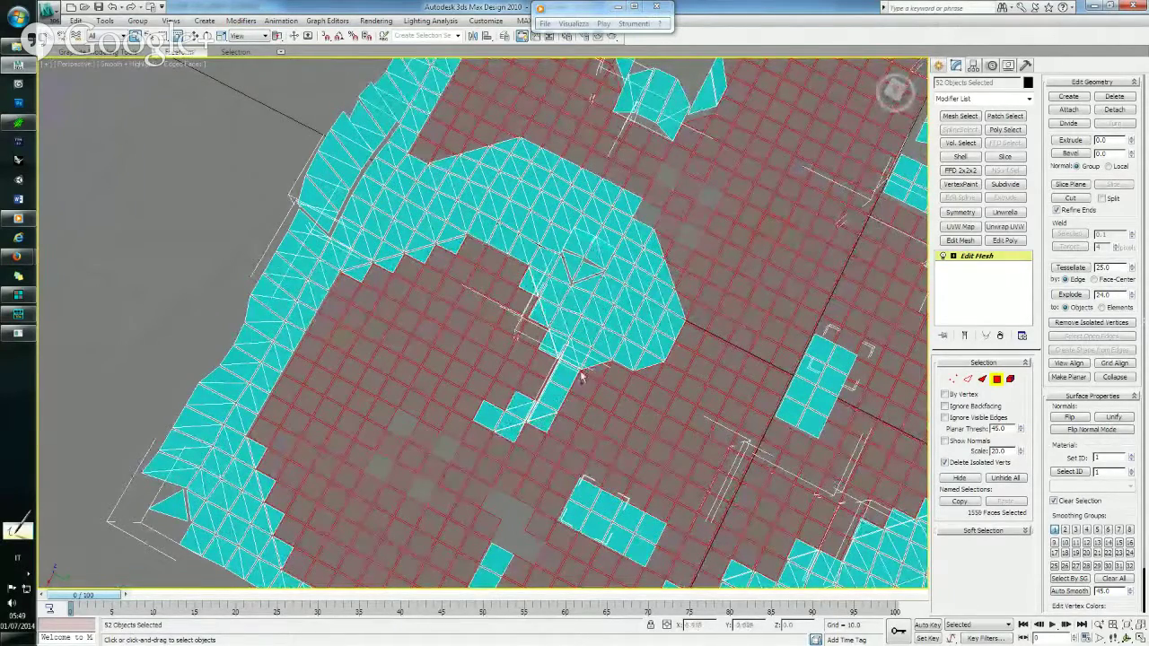
pyautogui.keyDown('alt'); pyautogui.click(650, 372); pyautogui.keyUp('alt')
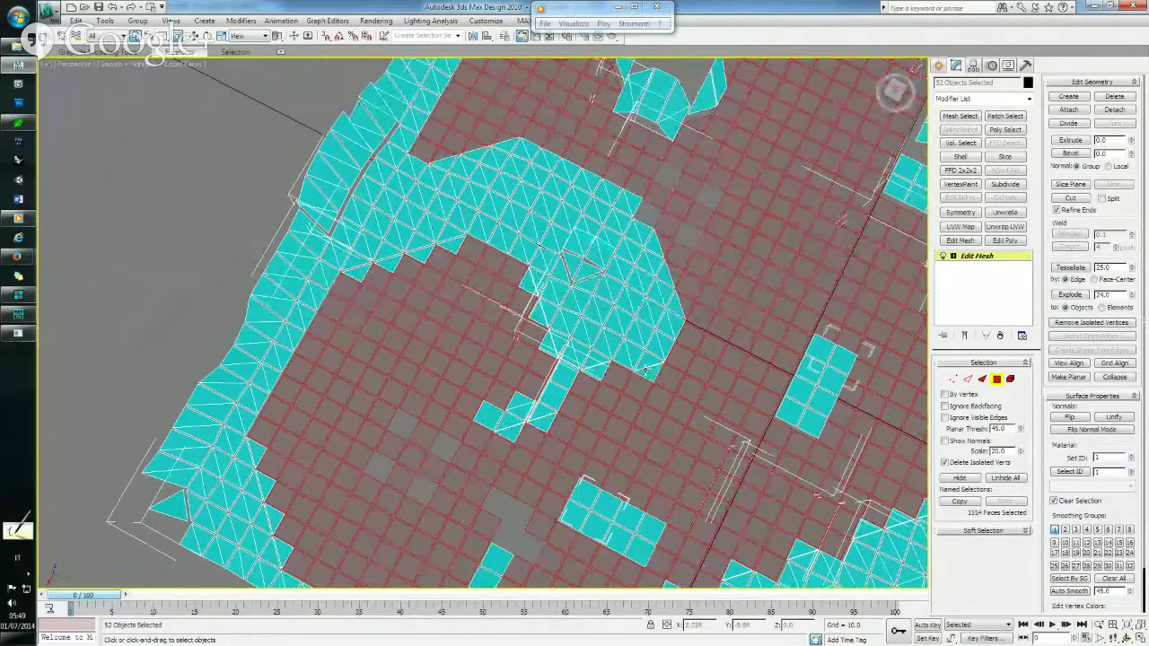
pyautogui.keyDown('alt'); pyautogui.moveTo(667, 261); pyautogui.dragTo(626, 316, button='middle'); pyautogui.keyUp('alt')
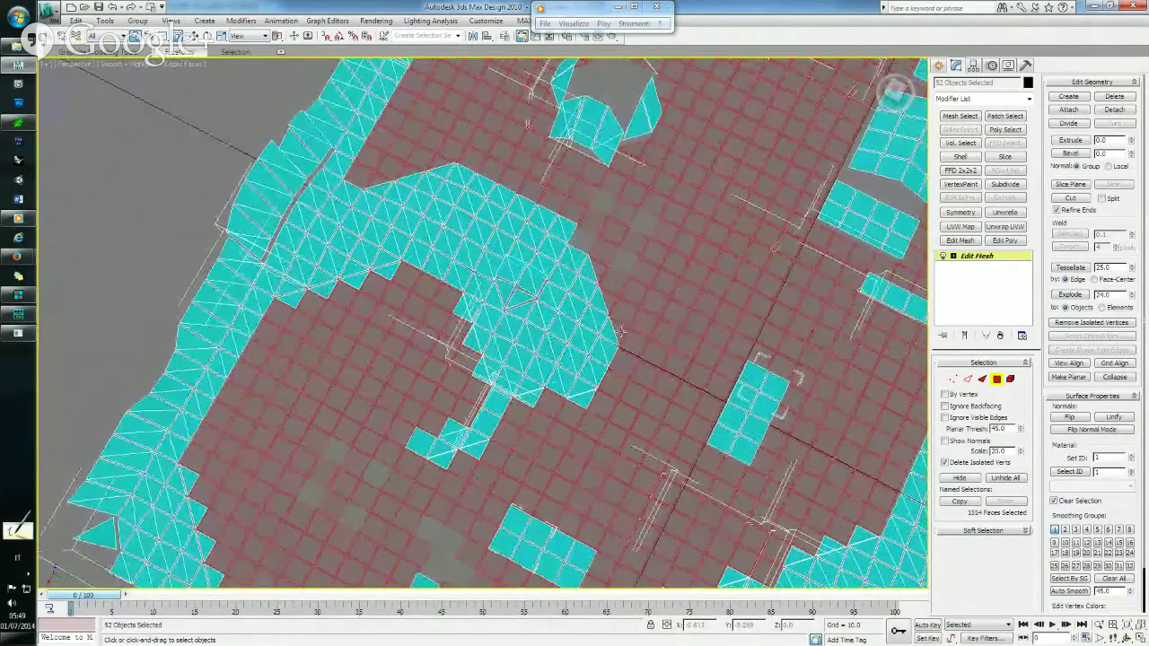
pyautogui.keyDown('alt'); pyautogui.click(621, 330); pyautogui.keyUp('alt')
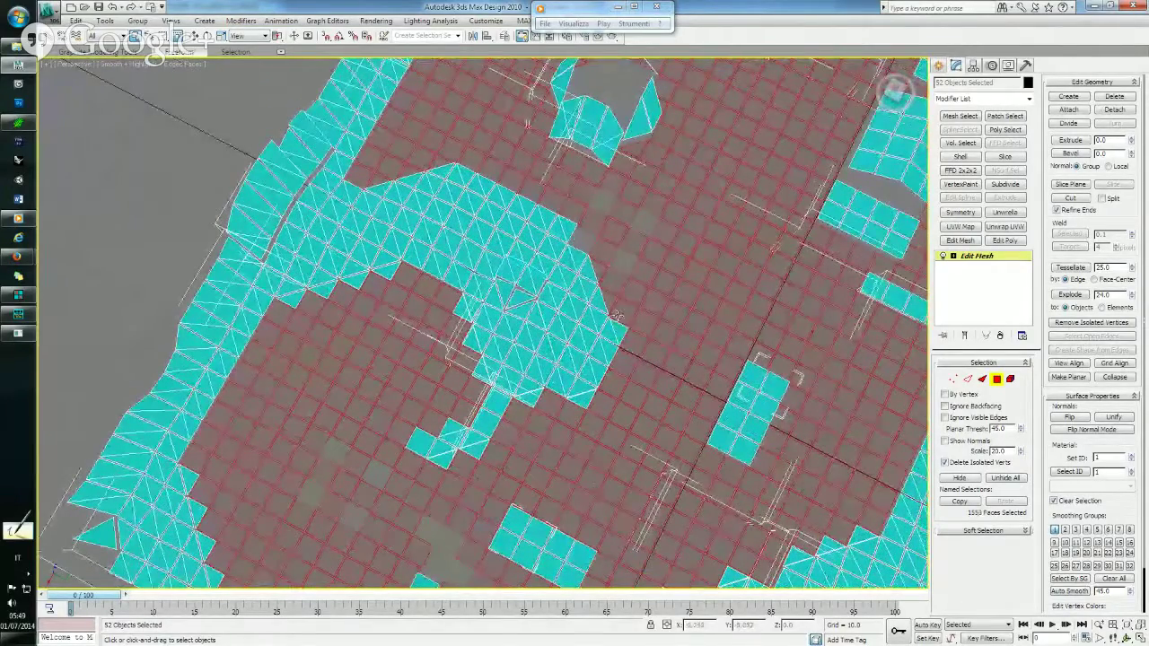
pyautogui.keyDown('alt'); pyautogui.click(601, 271); pyautogui.keyUp('alt')
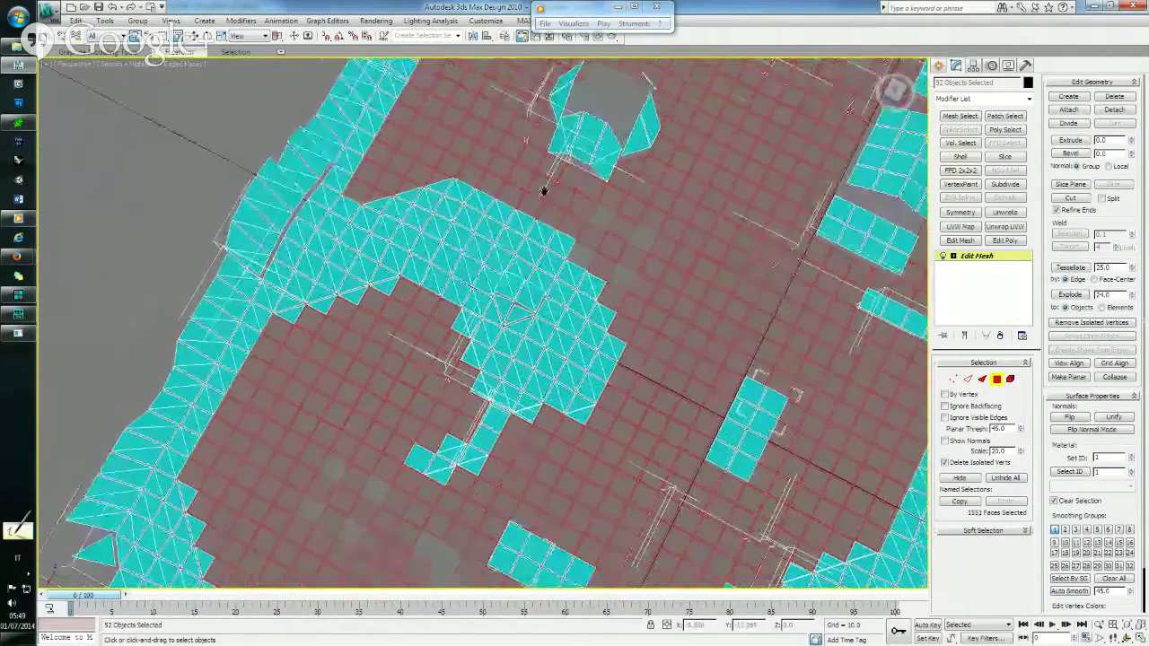
# Deselect the faces around the hole's rim, undoing two accidental additions.
pyautogui.moveTo(544, 185); pyautogui.dragTo(532, 294, button='middle')
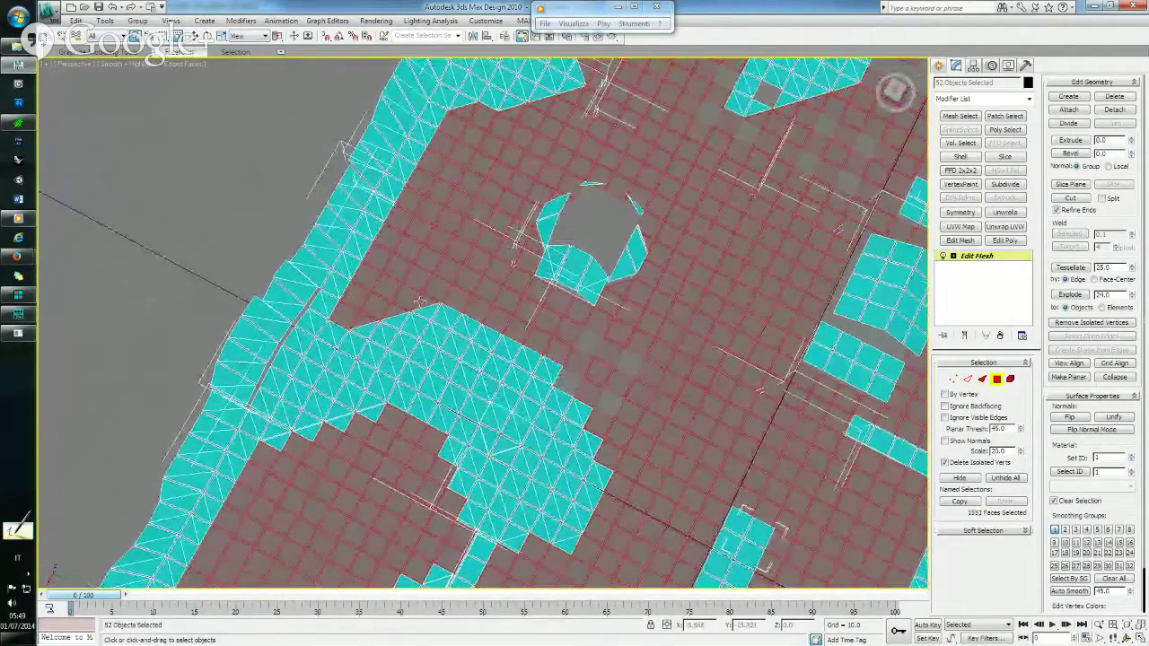
pyautogui.moveTo(629, 401)
pyautogui.keyDown('alt'); pyautogui.mouseDown(button='middle')
pyautogui.moveTo(557, 334)
pyautogui.moveTo(523, 342)
pyautogui.mouseUp(button='middle'); pyautogui.keyUp('alt')
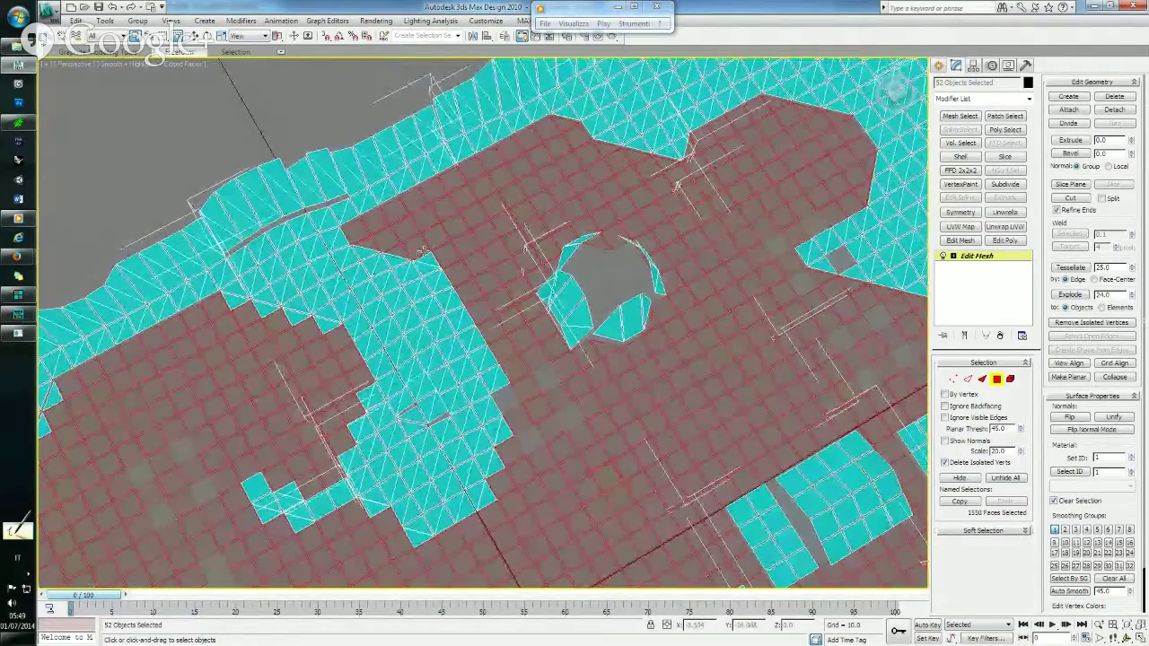
pyautogui.keyDown('alt'); pyautogui.click(396, 254); pyautogui.keyUp('alt')
pyautogui.moveTo(368, 245)
pyautogui.keyDown('alt'); pyautogui.mouseDown(button='middle')
pyautogui.moveTo(386, 314)
pyautogui.moveTo(425, 316)
pyautogui.moveTo(527, 393)
pyautogui.moveTo(582, 385)
pyautogui.moveTo(535, 379)
pyautogui.moveTo(664, 352)
pyautogui.mouseUp(button='middle'); pyautogui.keyUp('alt')
pyautogui.keyDown('alt'); pyautogui.click(527, 394); pyautogui.keyUp('alt')
pyautogui.keyDown('alt'); pyautogui.click(530, 381); pyautogui.keyUp('alt')
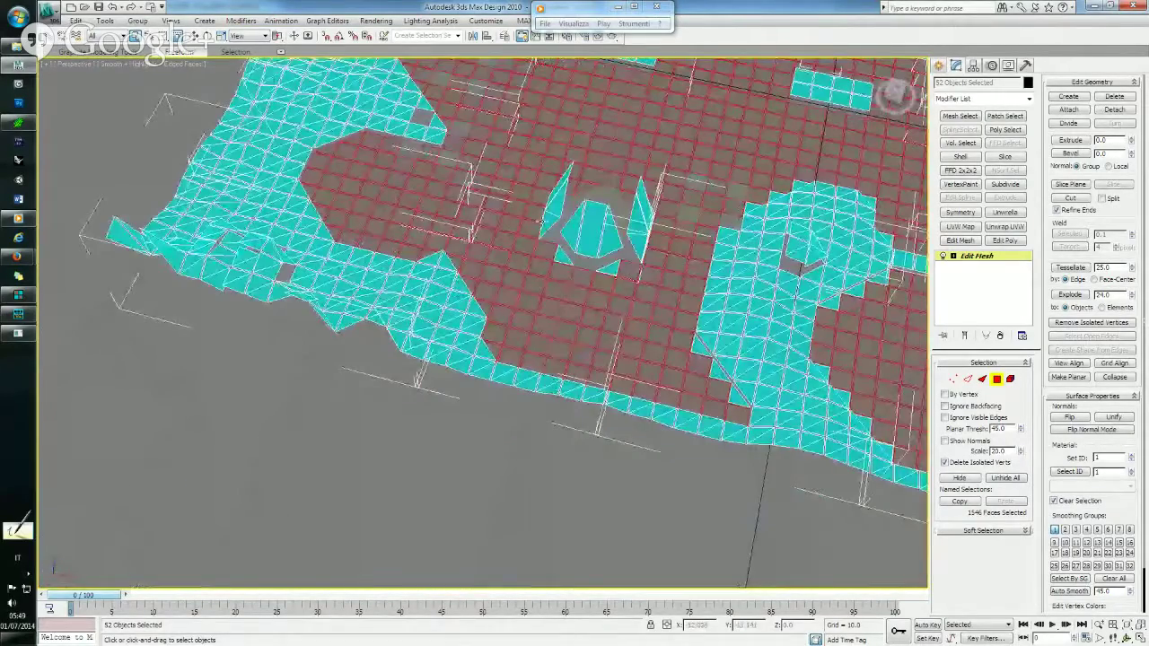
pyautogui.keyDown('ctrl'); pyautogui.click(536, 214); pyautogui.keyUp('ctrl')
pyautogui.hotkey('ctrl', 'z')
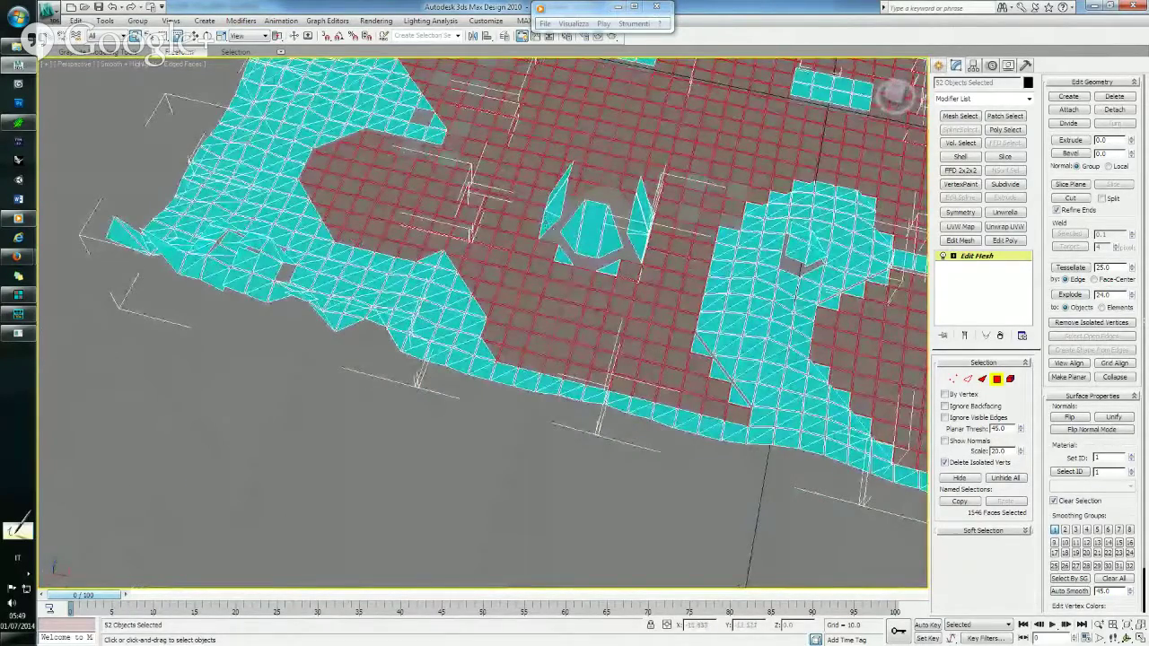
pyautogui.keyDown('ctrl'); pyautogui.click(549, 224); pyautogui.keyUp('ctrl')
pyautogui.hotkey('ctrl', 'z')
pyautogui.moveTo(635, 260)
pyautogui.keyDown('alt'); pyautogui.mouseDown(button='middle')
pyautogui.moveTo(593, 302)
pyautogui.moveTo(447, 290)
pyautogui.mouseUp(button='middle'); pyautogui.keyUp('alt')
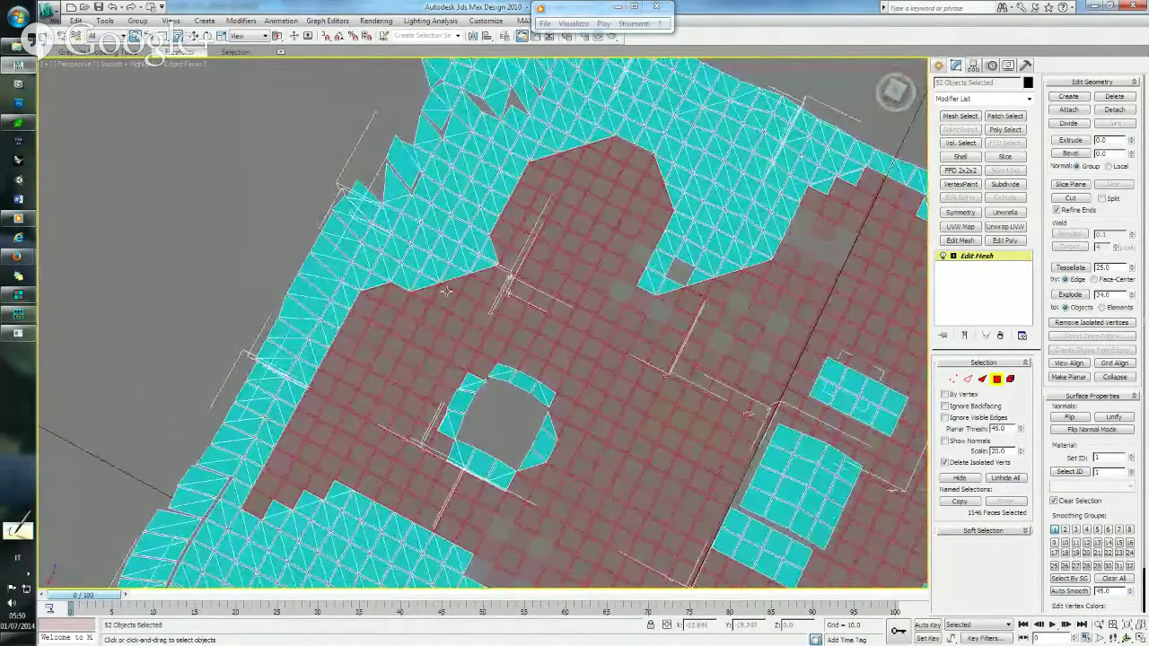
# Deselect the small faces beside the hole and along the floor's upper edge.
pyautogui.keyDown('alt'); pyautogui.click(541, 473); pyautogui.keyUp('alt')
pyautogui.keyDown('ctrl'); pyautogui.click(542, 473); pyautogui.keyUp('ctrl')
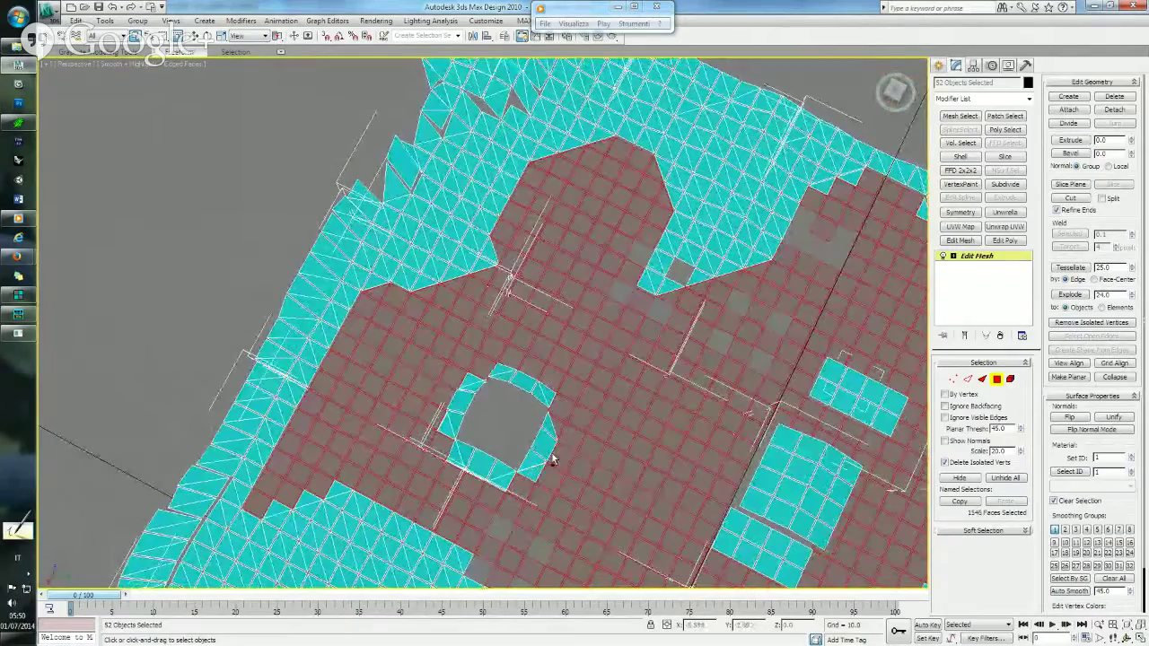
pyautogui.keyDown('alt'); pyautogui.click(557, 427); pyautogui.keyUp('alt')
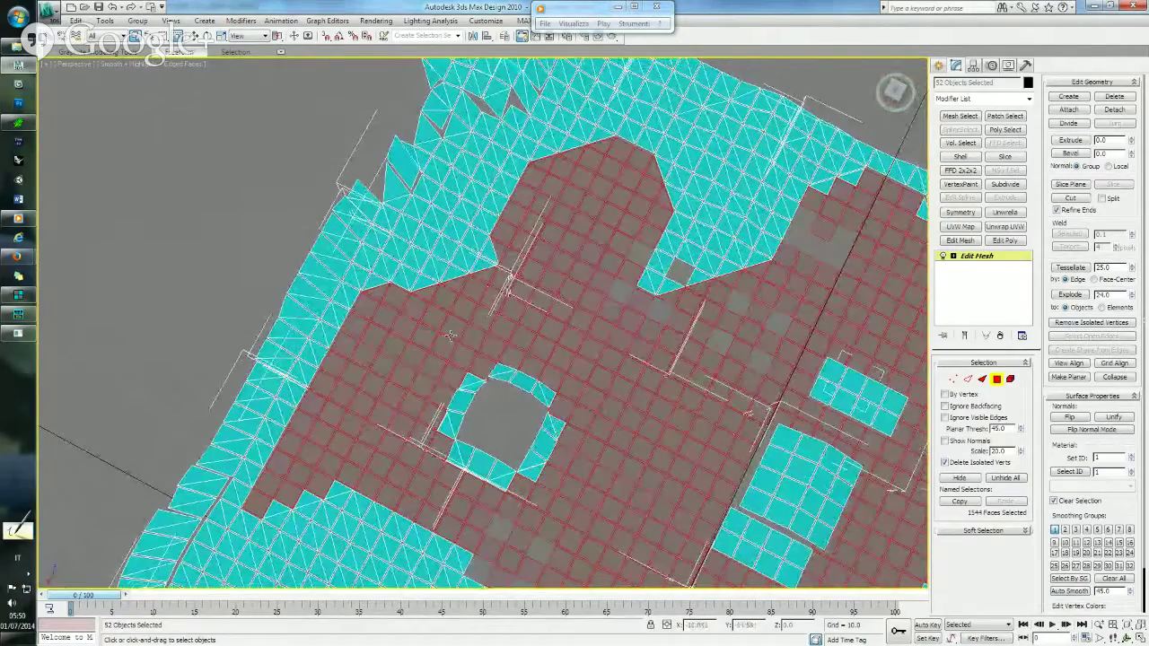
pyautogui.keyDown('alt'); pyautogui.click(381, 294); pyautogui.keyUp('alt')
pyautogui.keyDown('alt'); pyautogui.click(424, 292); pyautogui.keyUp('alt')
pyautogui.keyDown('alt'); pyautogui.click(451, 284); pyautogui.keyUp('alt')
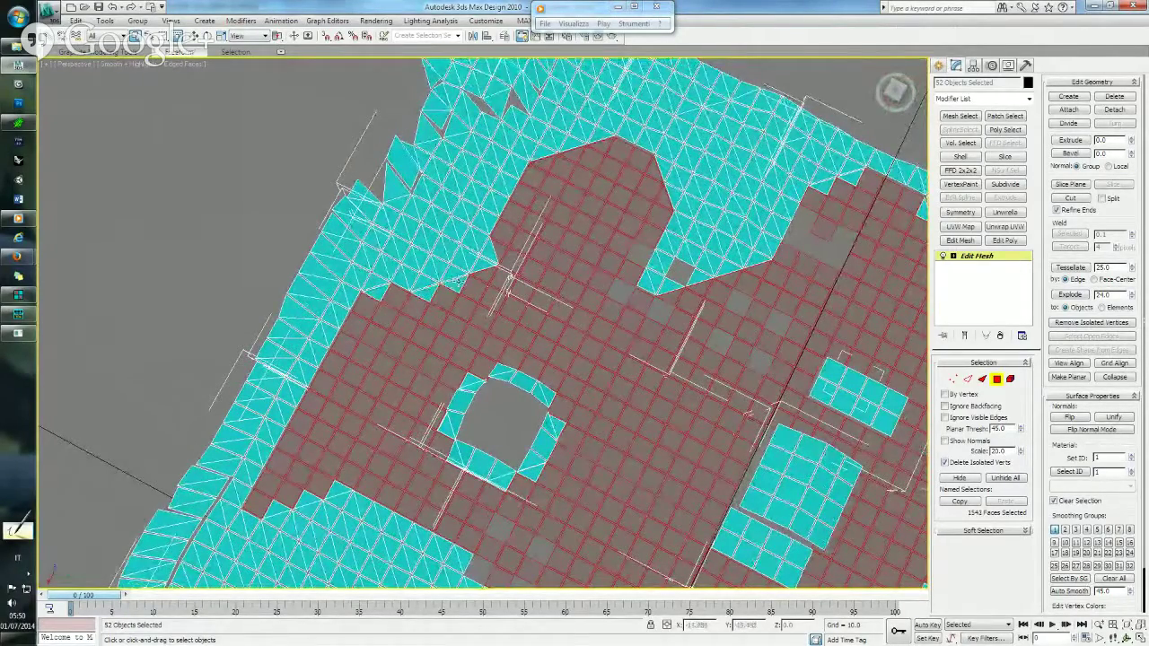
pyautogui.keyDown('alt'); pyautogui.click(485, 273); pyautogui.keyUp('alt')
pyautogui.moveTo(530, 266); pyautogui.dragTo(448, 366, button='middle')
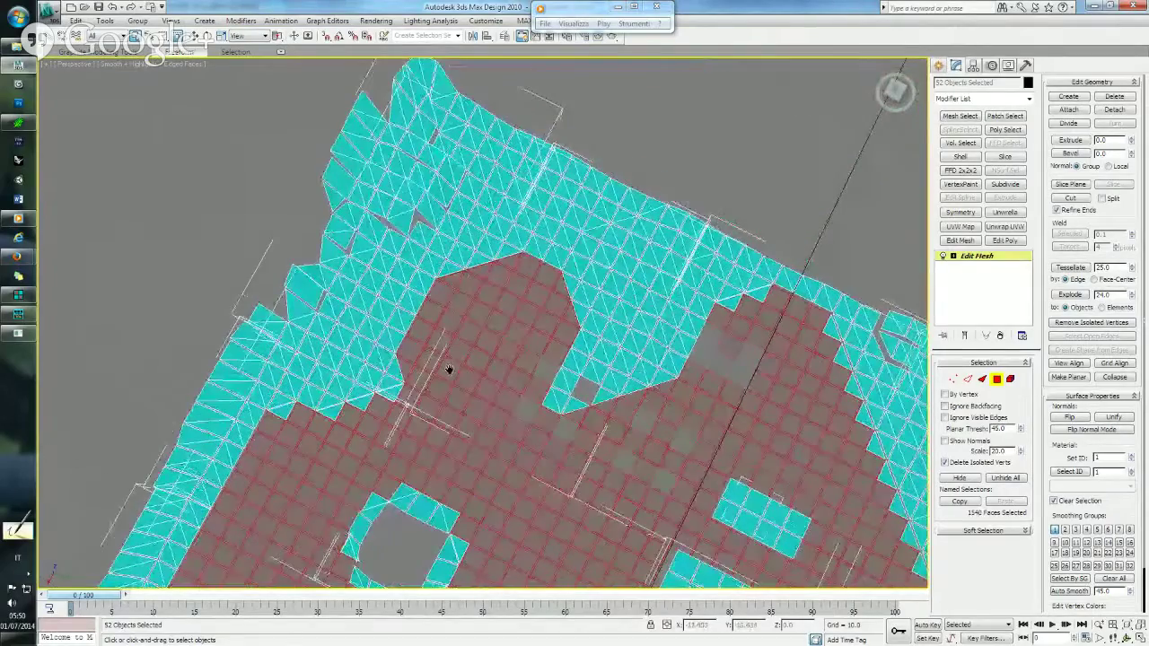
pyautogui.keyDown('alt'); pyautogui.click(454, 279); pyautogui.keyUp('alt')
pyautogui.keyDown('alt'); pyautogui.click(510, 263); pyautogui.keyUp('alt')
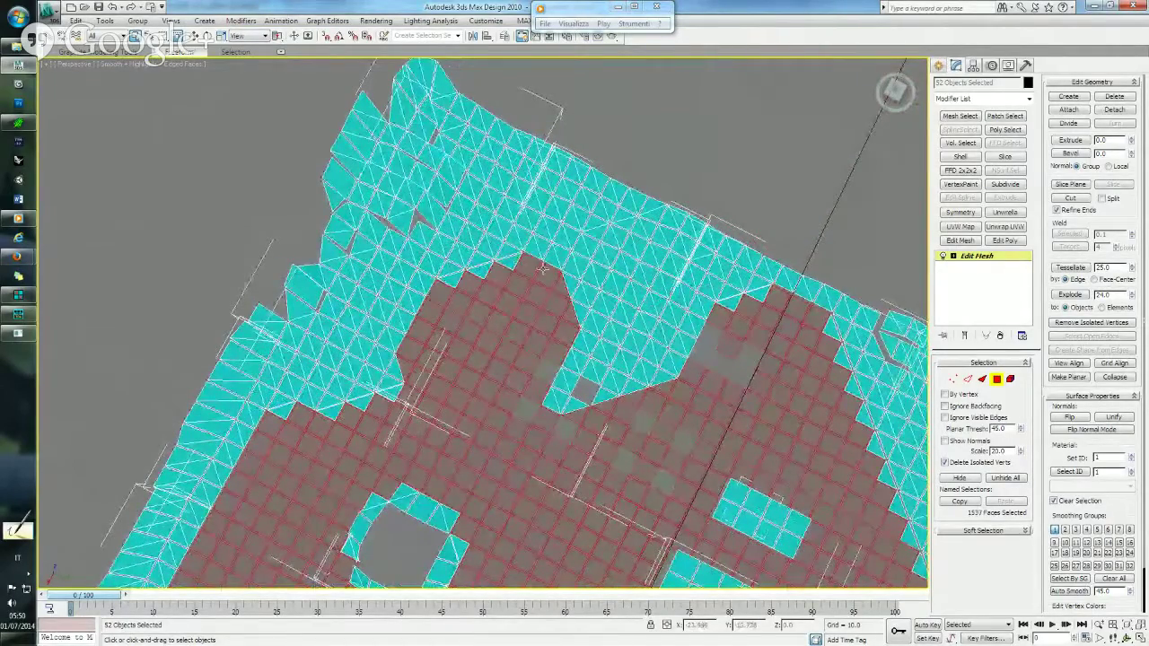
pyautogui.keyDown('alt'); pyautogui.click(561, 288); pyautogui.keyUp('alt')
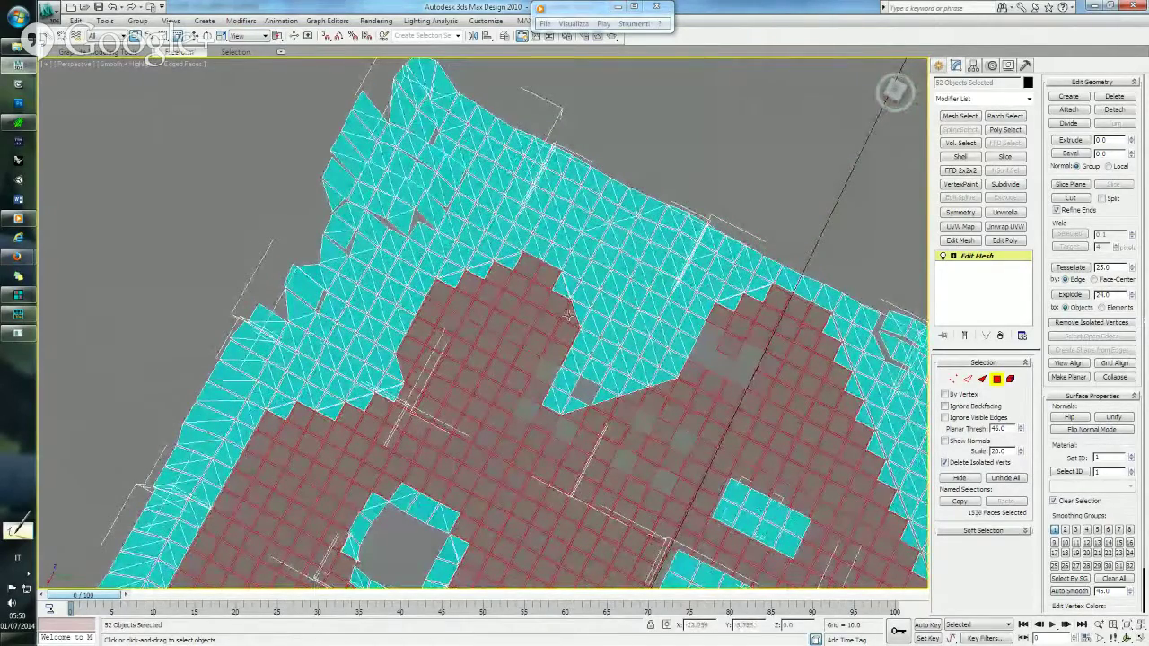
pyautogui.keyDown('alt'); pyautogui.click(562, 310); pyautogui.keyUp('alt')
# Finish trimming the remaining edge faces, then delete the selected flat floor faces.
pyautogui.moveTo(583, 431); pyautogui.dragTo(541, 377, button='middle')
pyautogui.keyDown('ctrl'); pyautogui.click(537, 347); pyautogui.keyUp('ctrl')
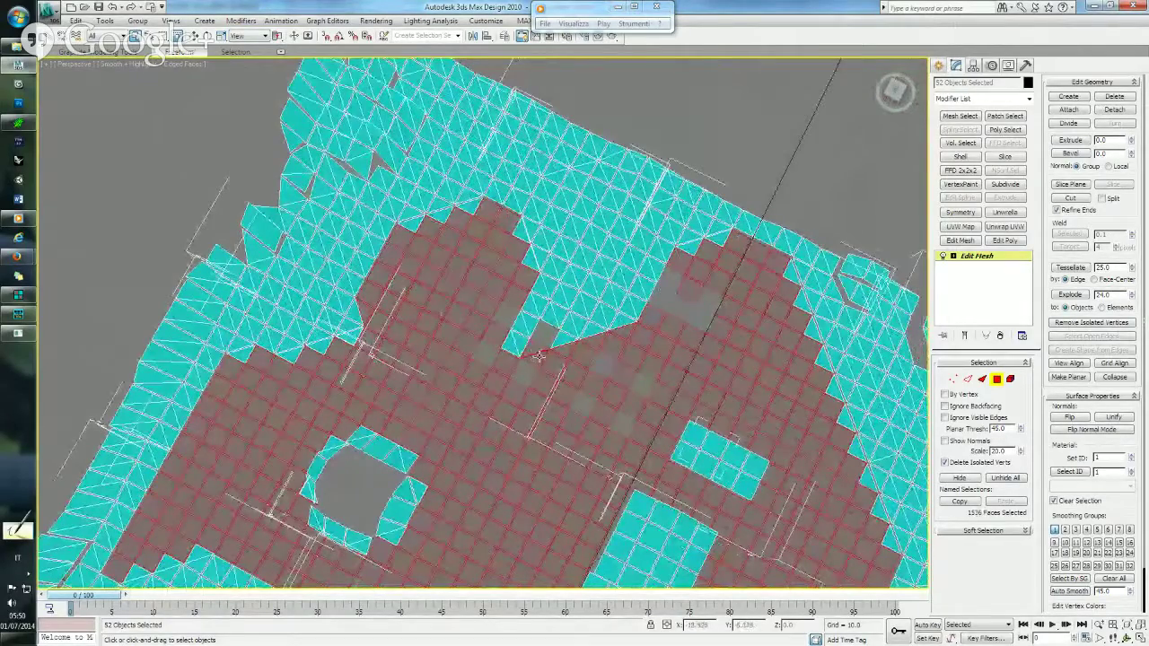
pyautogui.keyDown('alt'); pyautogui.click(535, 358); pyautogui.keyUp('alt')
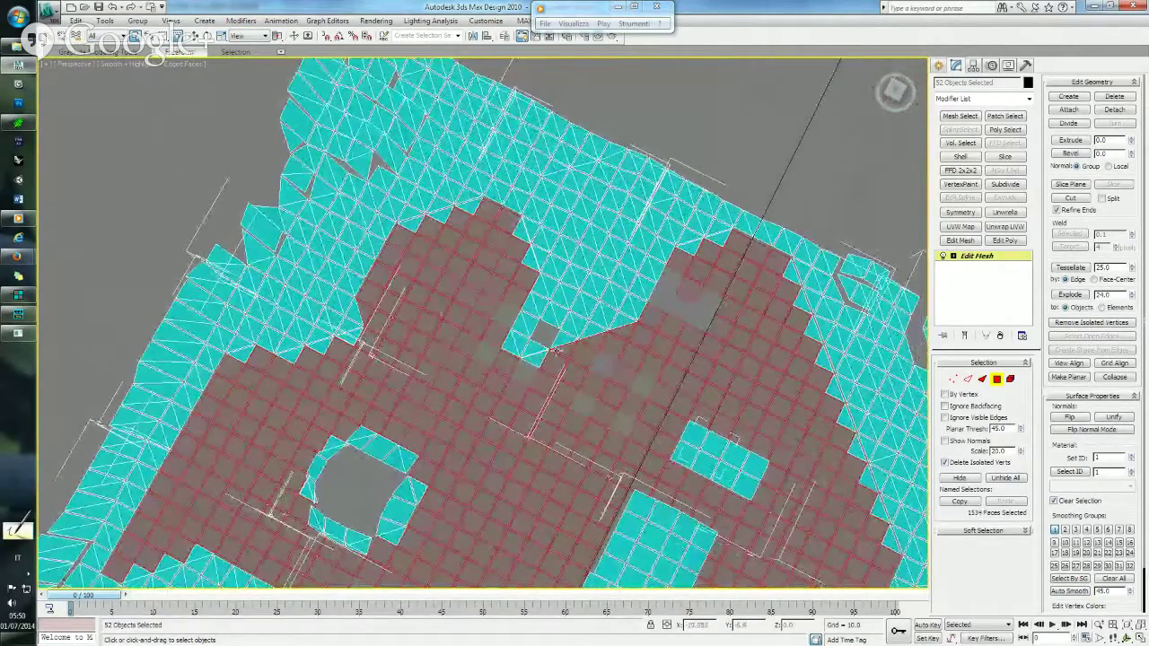
pyautogui.keyDown('alt'); pyautogui.click(562, 350); pyautogui.keyUp('alt')
pyautogui.keyDown('alt'); pyautogui.click(588, 341); pyautogui.keyUp('alt')
pyautogui.keyDown('alt'); pyautogui.click(628, 332); pyautogui.keyUp('alt')
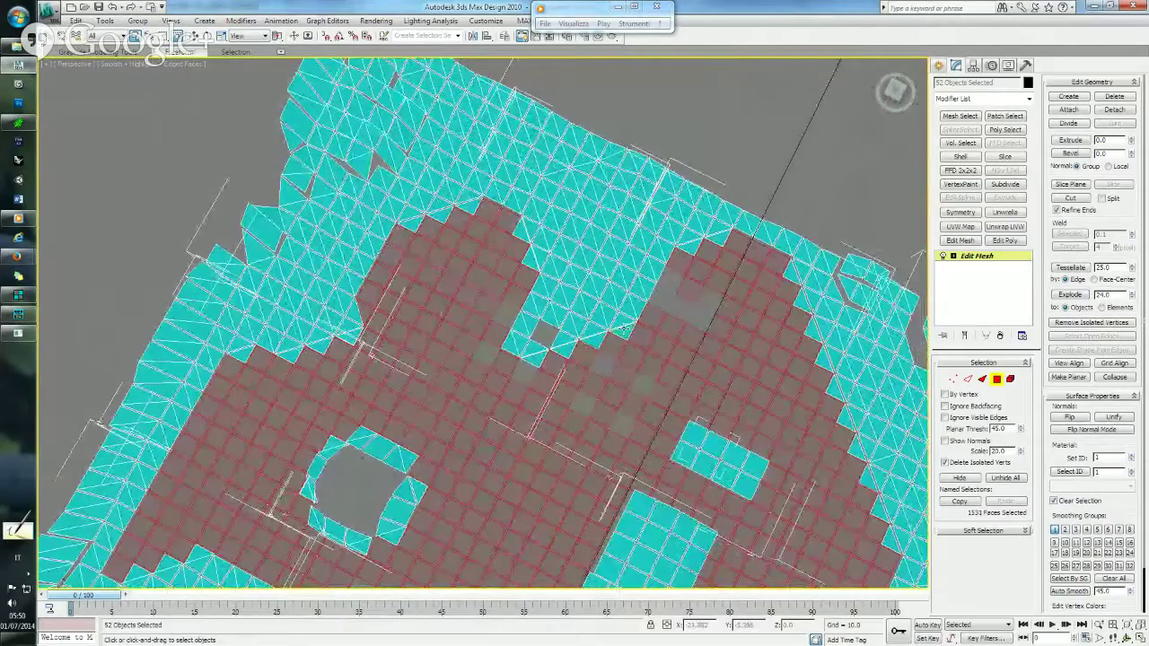
pyautogui.moveTo(686, 336); pyautogui.dragTo(498, 325, button='middle')
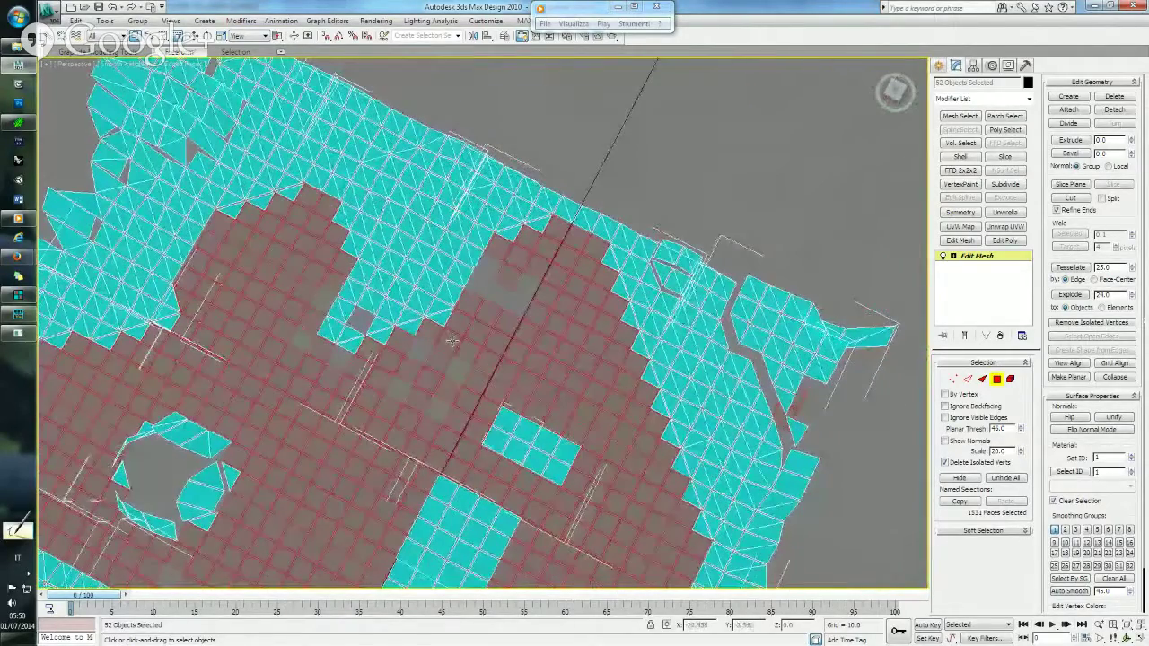
pyautogui.scroll(-2, 451, 341)
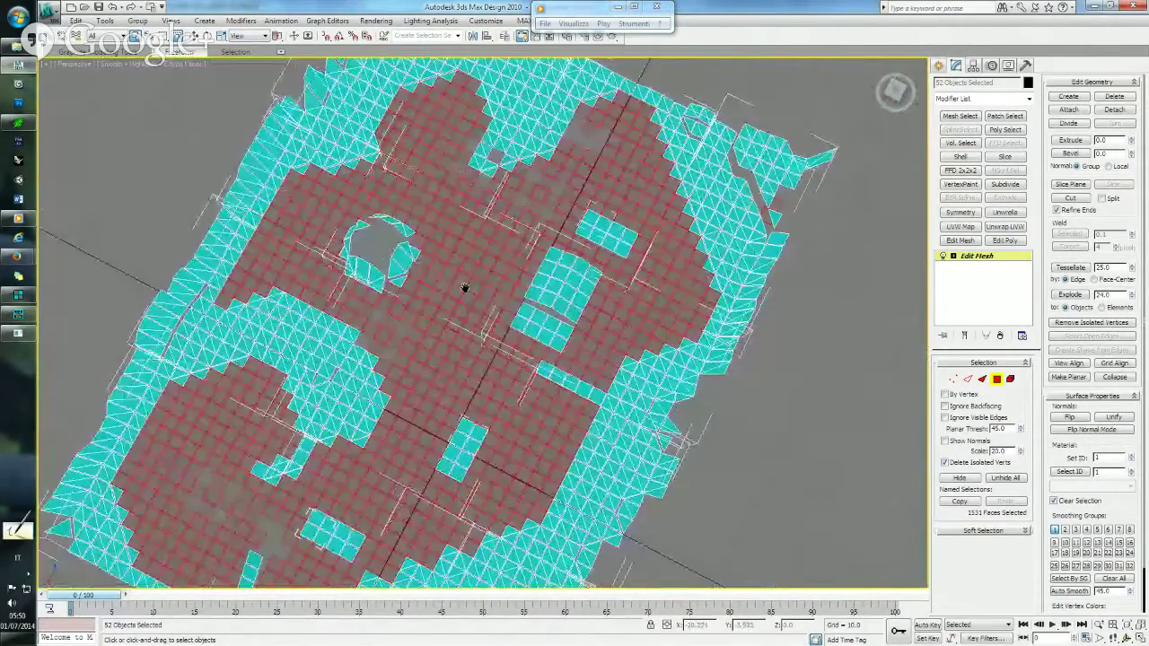
pyautogui.keyDown('alt'); pyautogui.moveTo(465, 288); pyautogui.dragTo(465, 310, button='middle'); pyautogui.keyUp('alt')
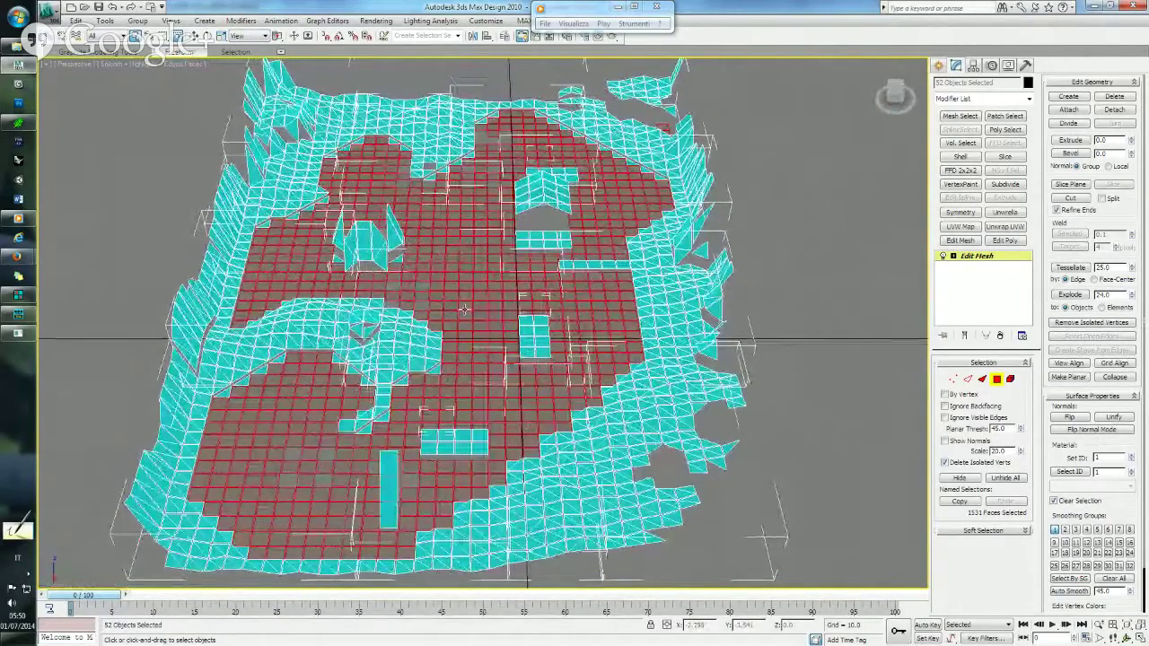
pyautogui.press('Delete')
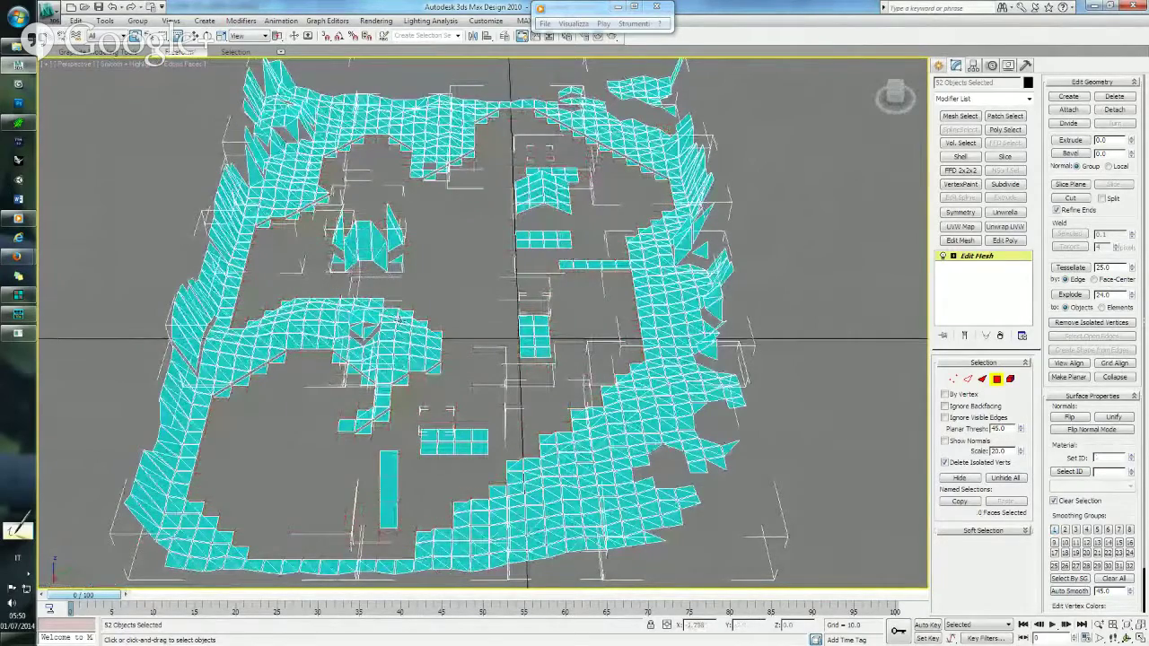
# In the four-viewport layout, box-select the lowest floor-level faces in the Left view.
pyautogui.keyDown('alt'); pyautogui.moveTo(400, 320); pyautogui.dragTo(400, 449, button='middle'); pyautogui.keyUp('alt')
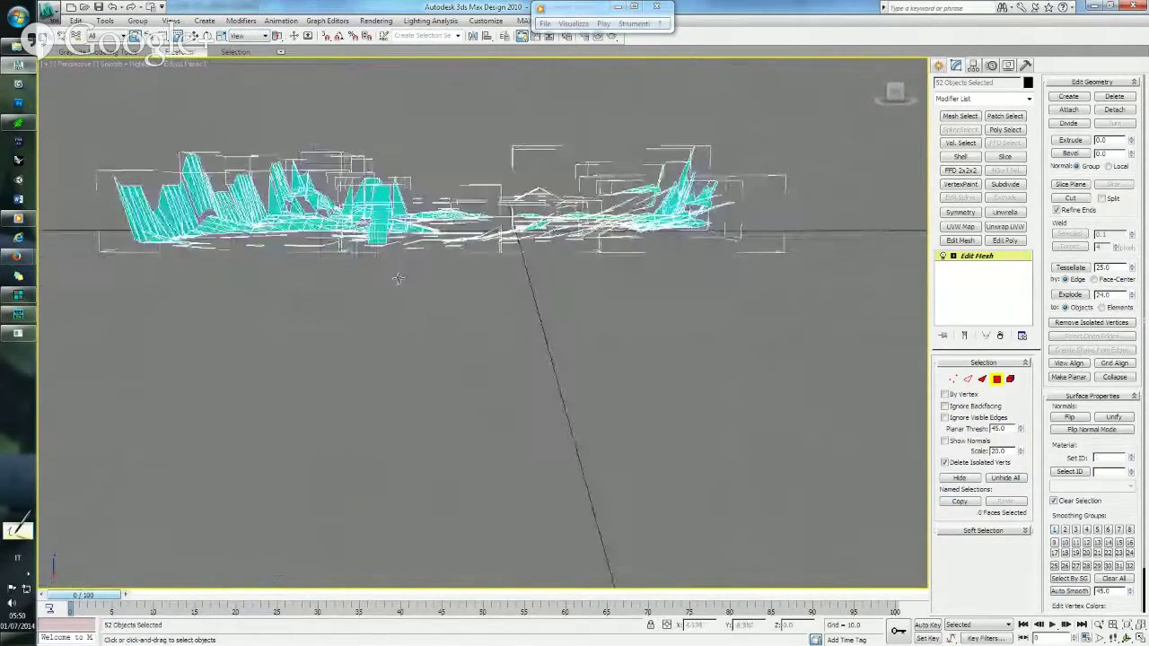
pyautogui.click(1139, 631)
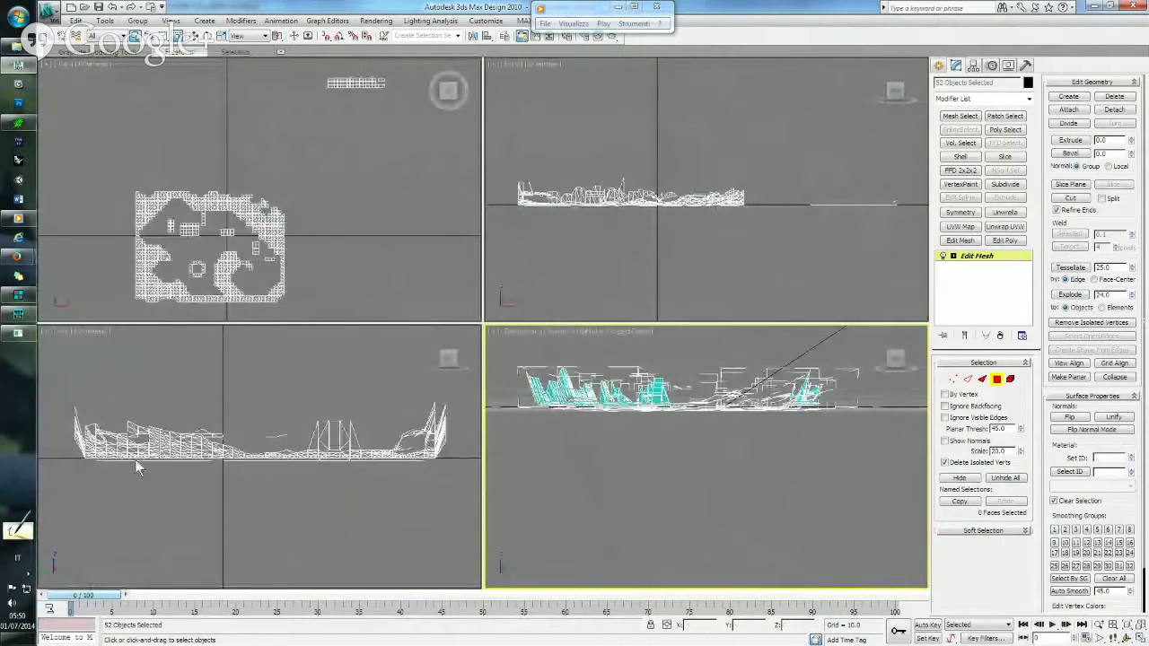
pyautogui.moveTo(62, 462); pyautogui.dragTo(469, 467)
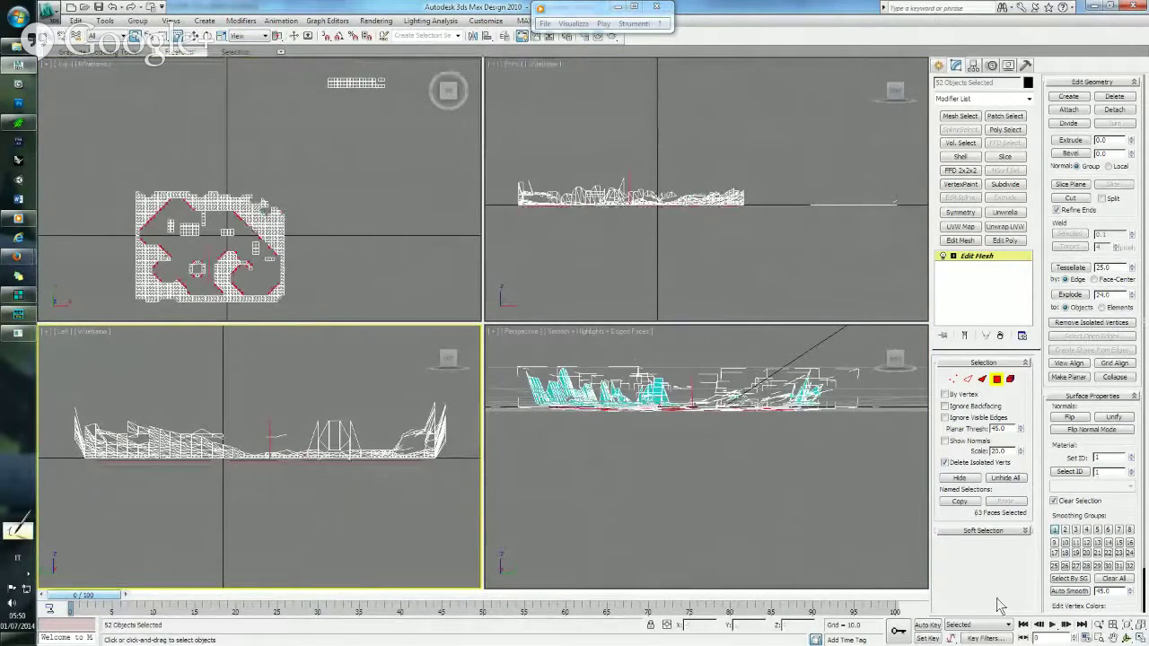
# In a maximized, shaded Perspective view, add extra faces around the hole's ring to the selection.
pyautogui.rightClick(747, 388)
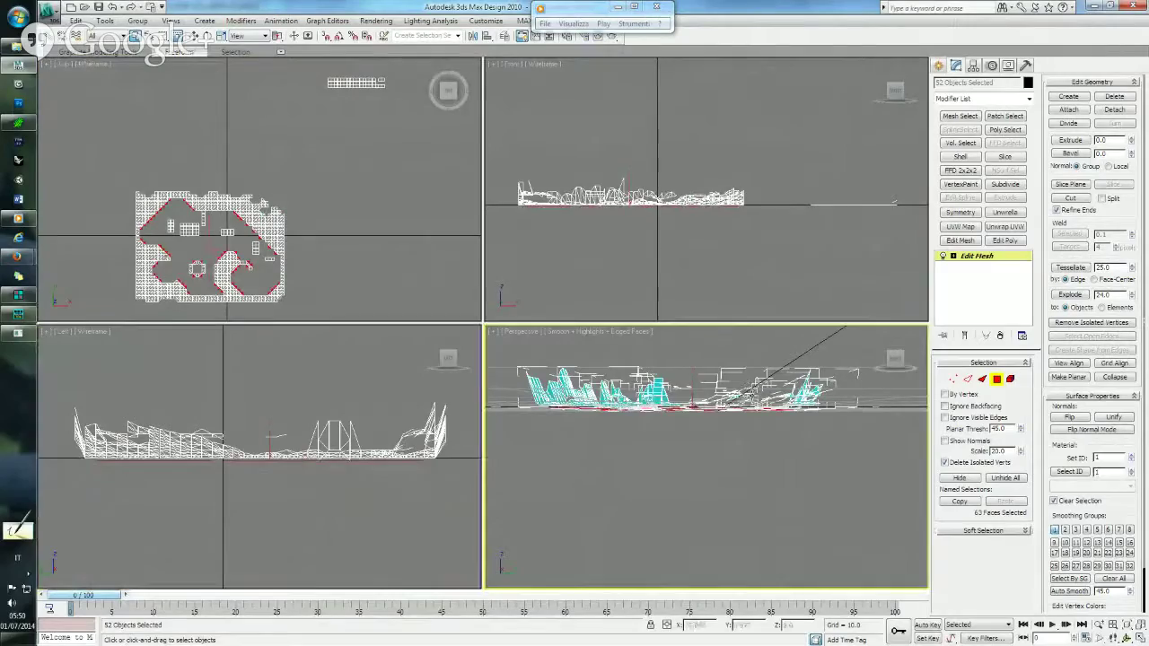
pyautogui.click(1126, 635)
pyautogui.keyDown('alt'); pyautogui.moveTo(597, 273); pyautogui.dragTo(546, 360, button='middle'); pyautogui.keyUp('alt')
pyautogui.press('F3')
pyautogui.scroll(5, 546, 360)
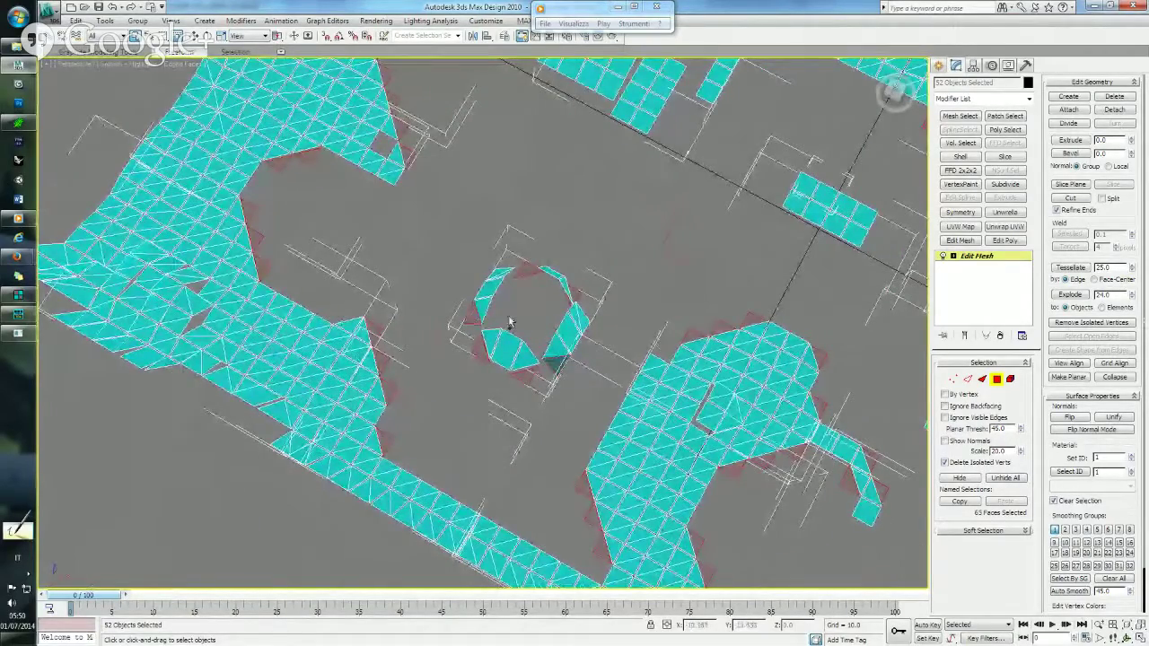
pyautogui.keyDown('alt'); pyautogui.moveTo(508, 323); pyautogui.dragTo(533, 341, button='middle'); pyautogui.keyUp('alt')
pyautogui.keyDown('ctrl'); pyautogui.click(489, 314); pyautogui.keyUp('ctrl')
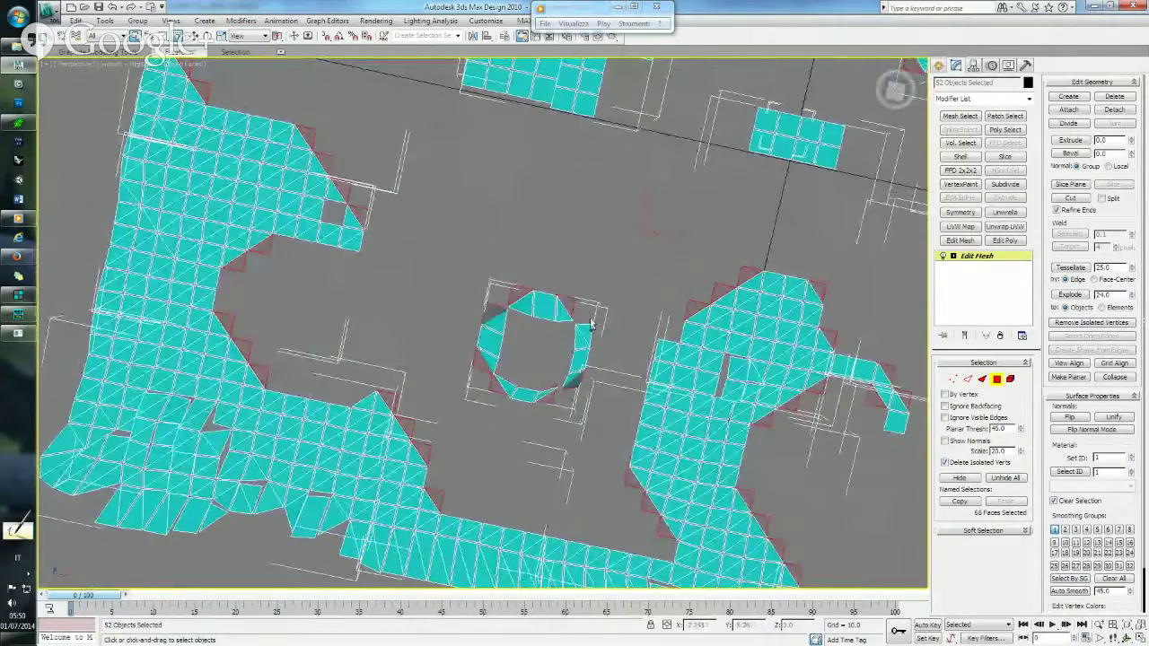
pyautogui.keyDown('ctrl'); pyautogui.click(585, 332); pyautogui.keyUp('ctrl')
pyautogui.moveTo(587, 395)
pyautogui.keyDown('alt'); pyautogui.mouseDown(button='middle')
pyautogui.moveTo(544, 339)
pyautogui.moveTo(585, 328)
pyautogui.moveTo(565, 324)
pyautogui.moveTo(565, 363)
pyautogui.moveTo(544, 372)
pyautogui.moveTo(562, 312)
pyautogui.moveTo(1013, 231)
pyautogui.mouseUp(button='middle'); pyautogui.keyUp('alt')
pyautogui.scroll(-5, 543, 339)
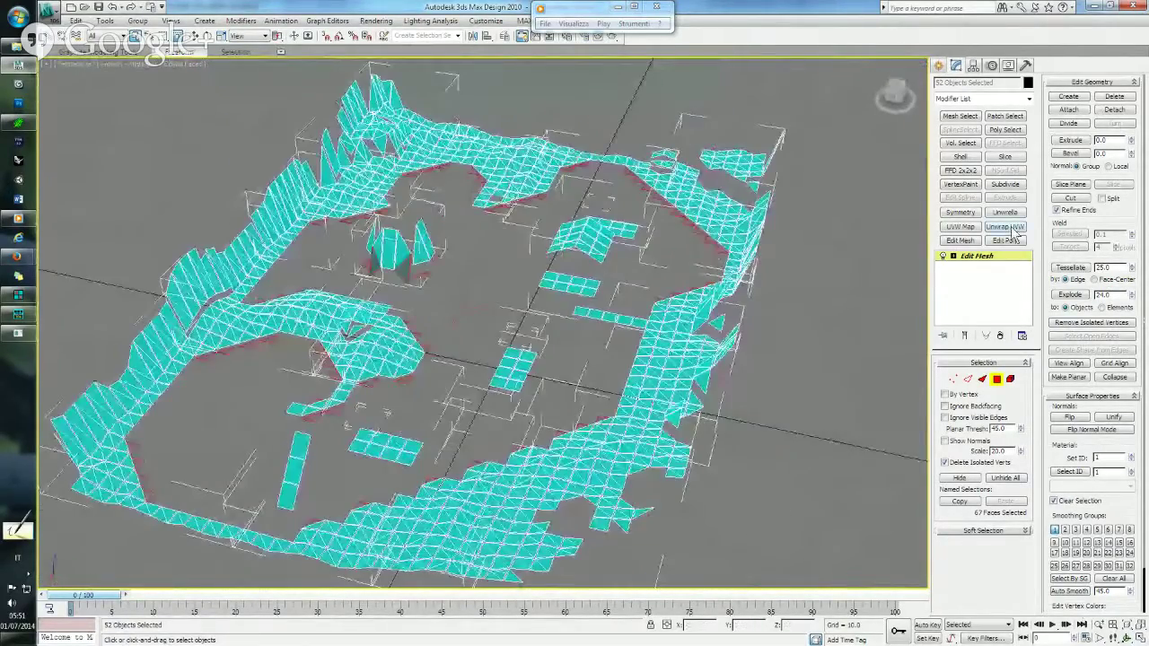
# Add Unwrap UVW, shift the UV square right, and preview floor_tile.bmp in the UV editor.
pyautogui.click(1011, 228)
pyautogui.click(1072, 101)
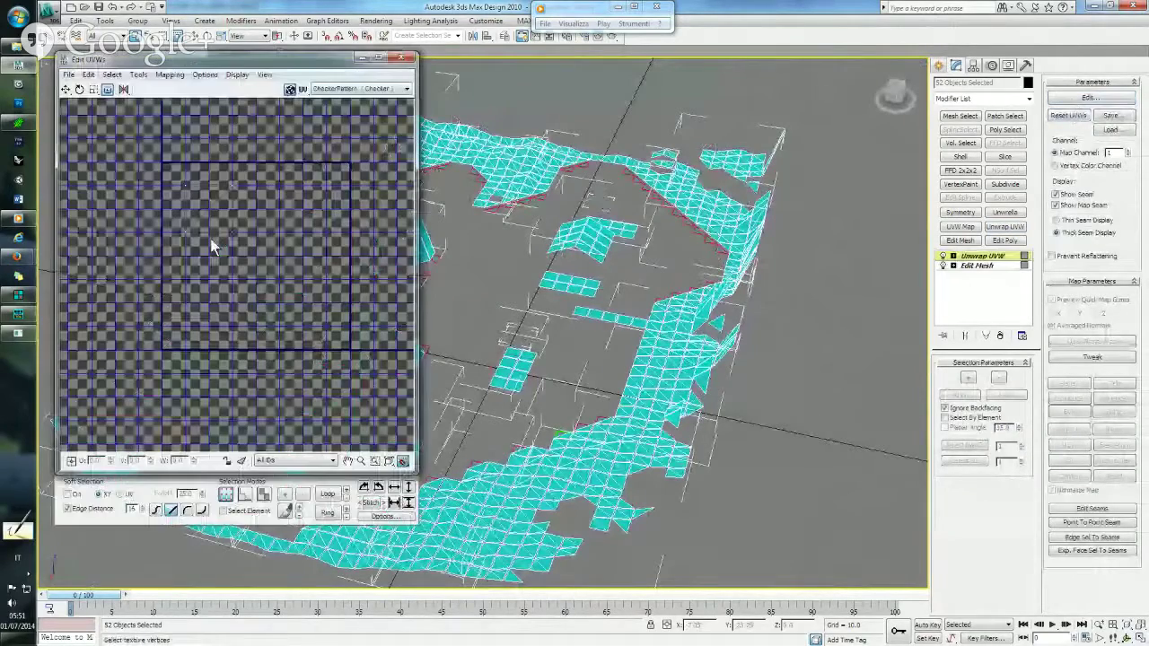
pyautogui.click(66, 90)
pyautogui.moveTo(193, 242); pyautogui.dragTo(280, 235)
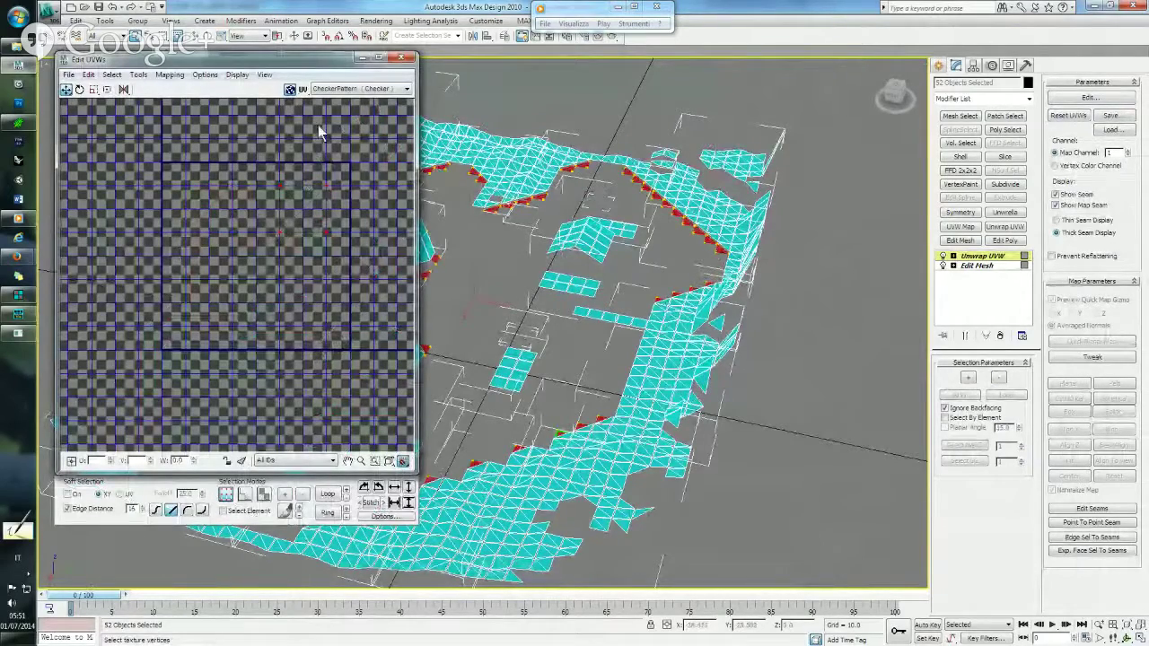
pyautogui.click(359, 88)
pyautogui.click(367, 114)
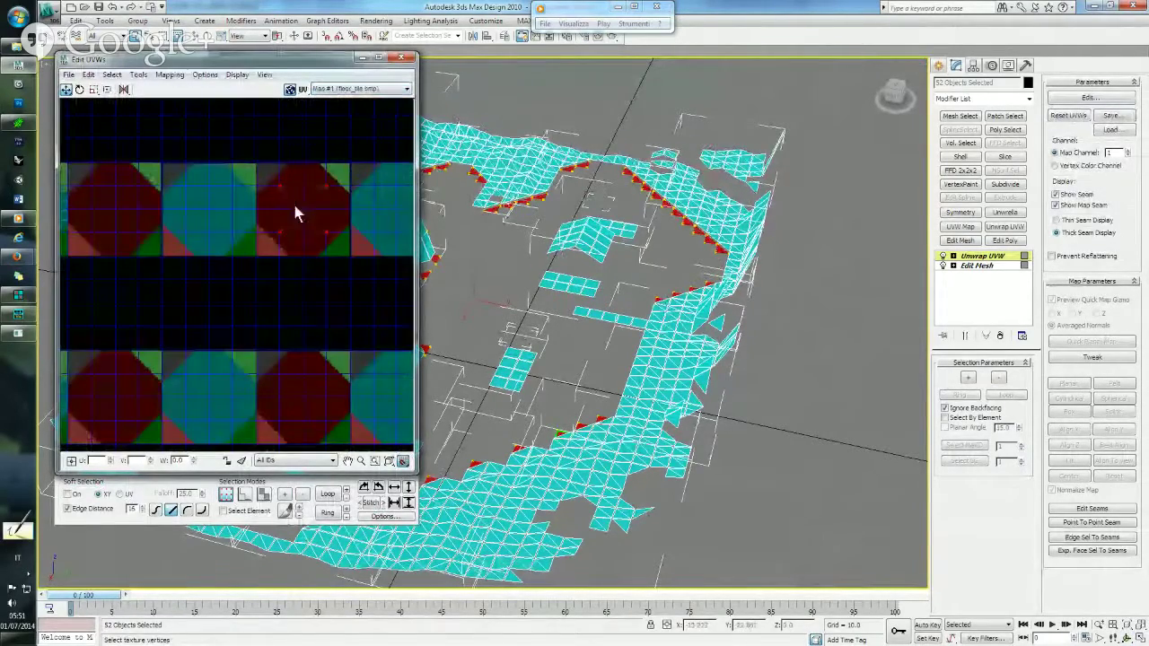
# Convert the selected floor pieces to Editable Mesh and clear the selection.
pyautogui.moveTo(450, 242)
pyautogui.keyDown('alt'); pyautogui.mouseDown(button='middle')
pyautogui.moveTo(554, 272)
pyautogui.moveTo(597, 264)
pyautogui.mouseUp(button='middle'); pyautogui.keyUp('alt')
pyautogui.rightClick(598, 262)
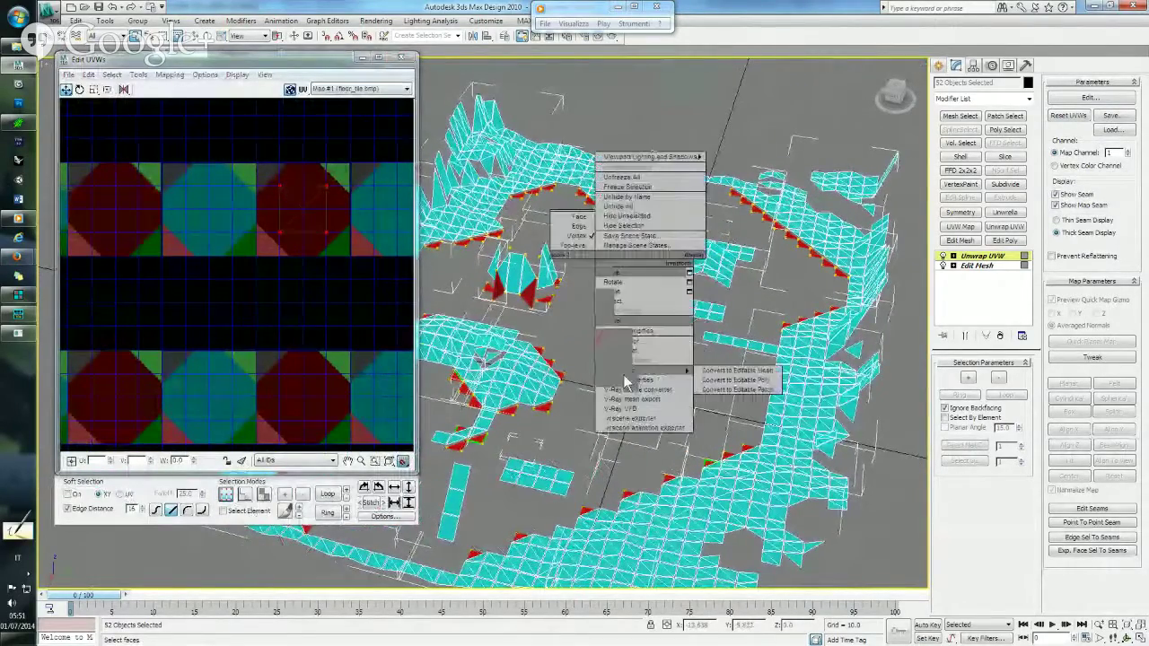
pyautogui.click(728, 384)
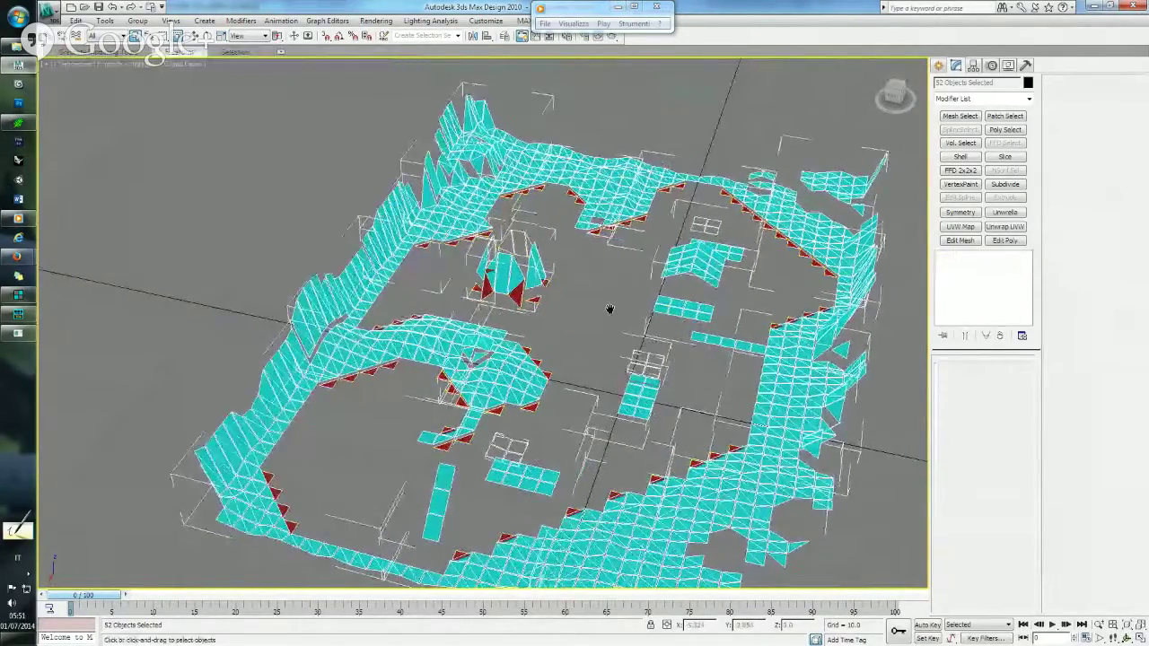
pyautogui.click(586, 336)
pyautogui.keyDown('alt'); pyautogui.moveTo(587, 336); pyautogui.dragTo(566, 319, button='middle'); pyautogui.keyUp('alt')
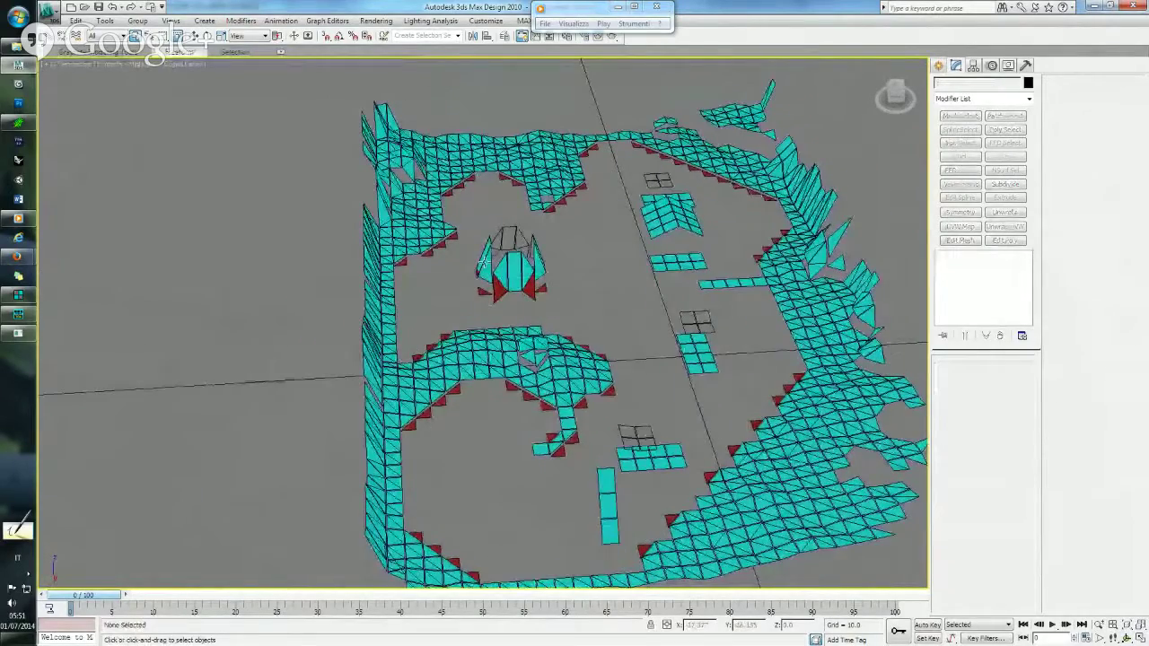
pyautogui.click(49, 14)
pyautogui.moveTo(79, 145)
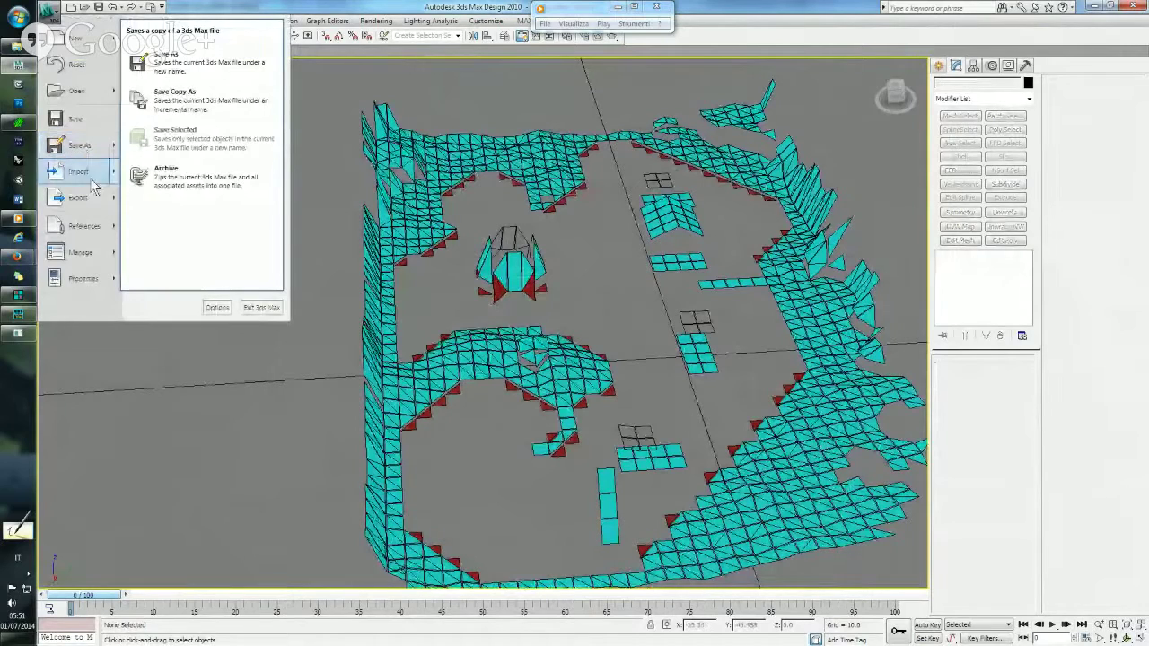
# Export as Metasequoia (*.MQO) over C:\Meta2tr_OOO\002_FLOOR-COLLISION-02.MQO, confirming the overwrite.
pyautogui.click(97, 199)
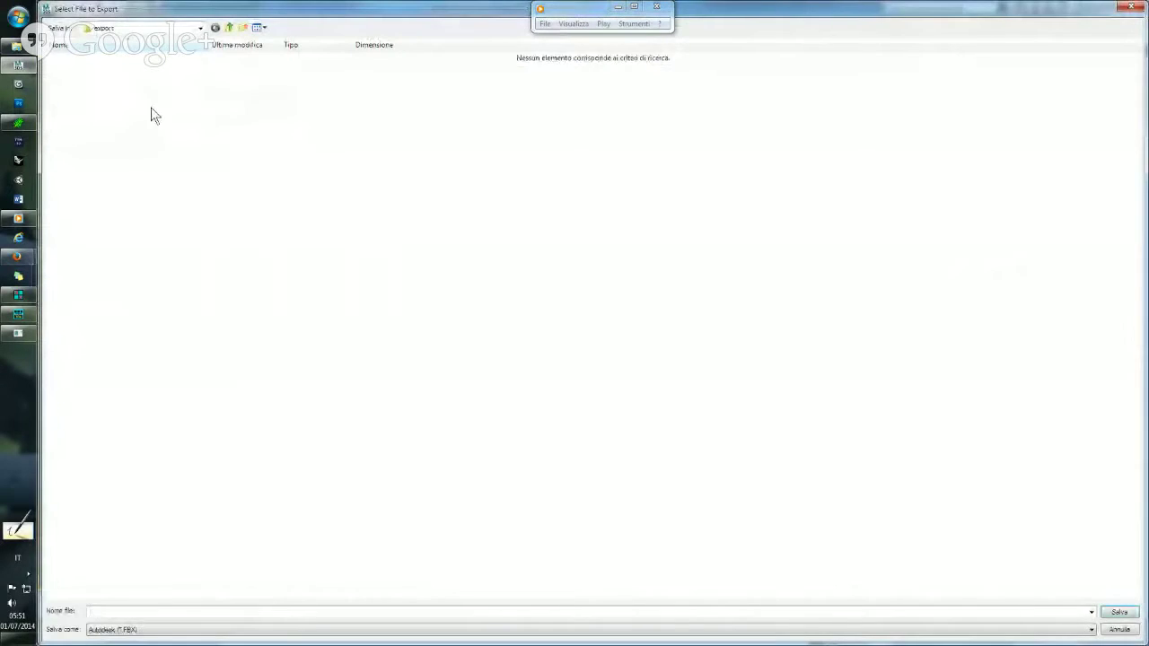
pyautogui.click(146, 29)
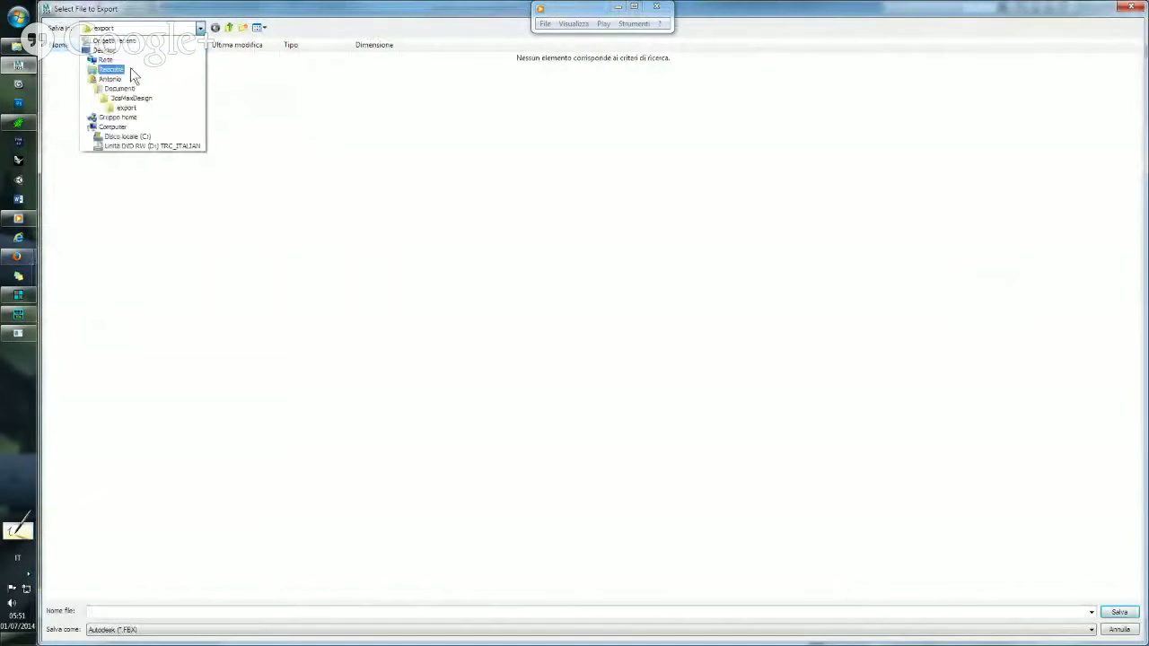
pyautogui.click(125, 136)
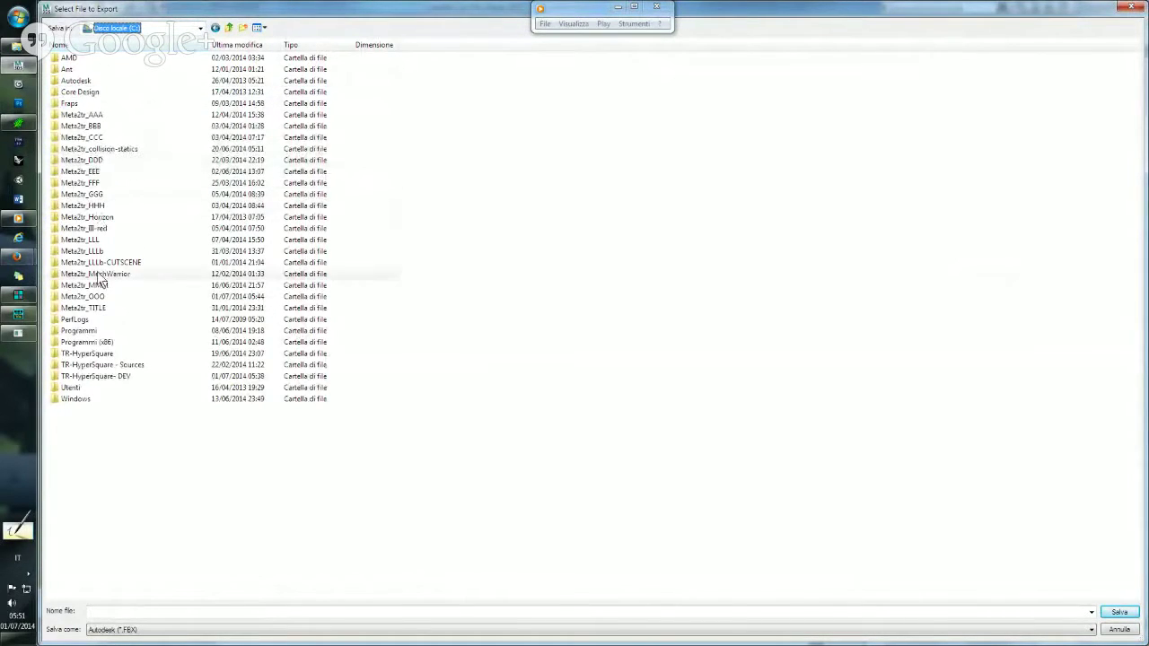
pyautogui.click(93, 299)
pyautogui.doubleClick(93, 296)
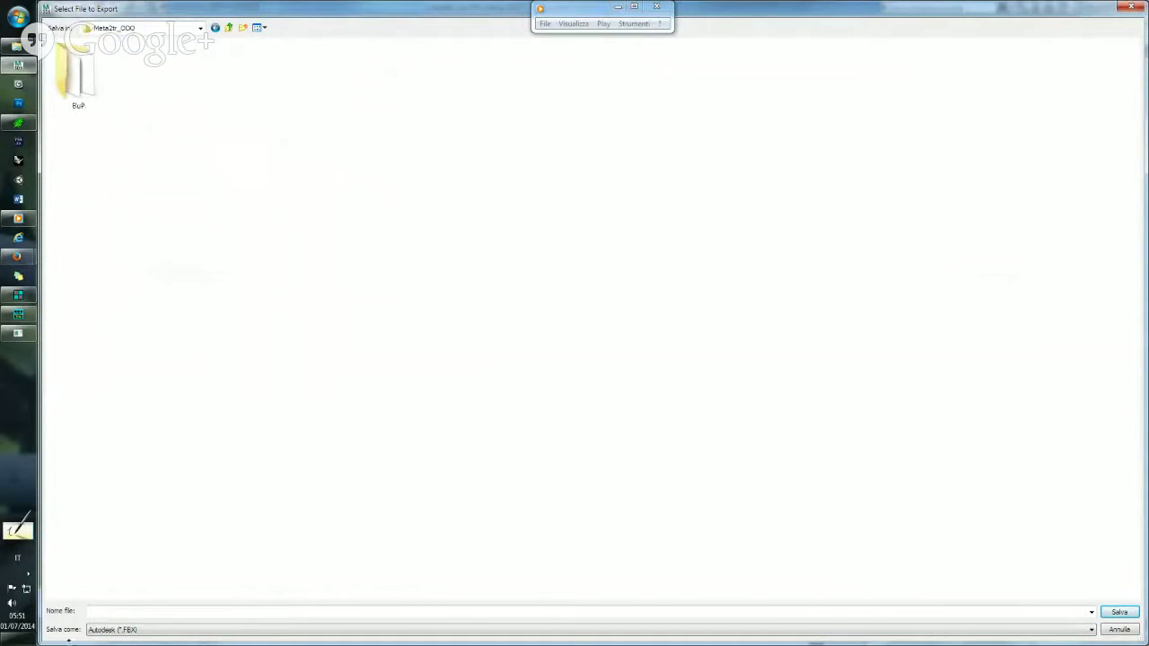
pyautogui.click(102, 630)
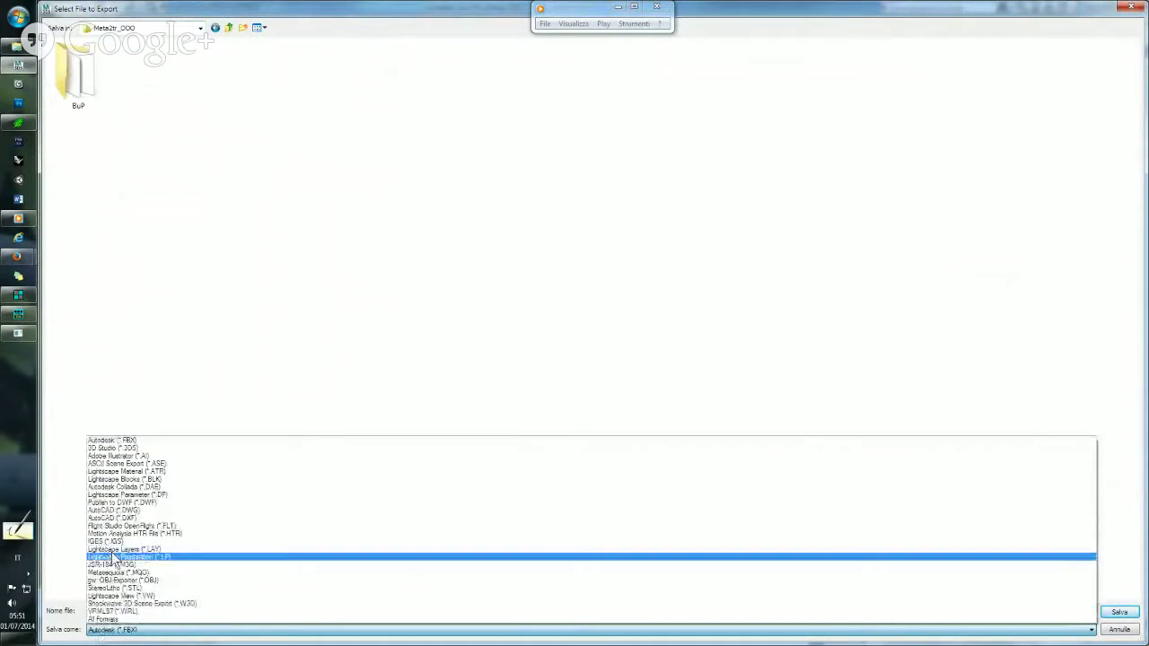
pyautogui.click(112, 575)
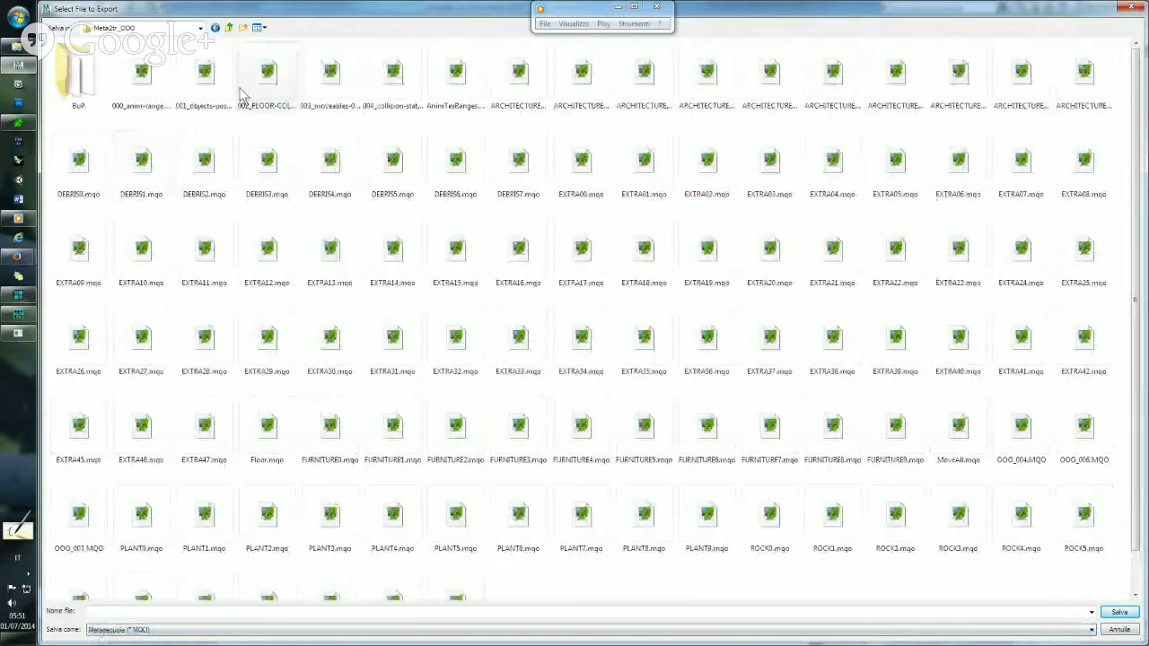
pyautogui.click(265, 74)
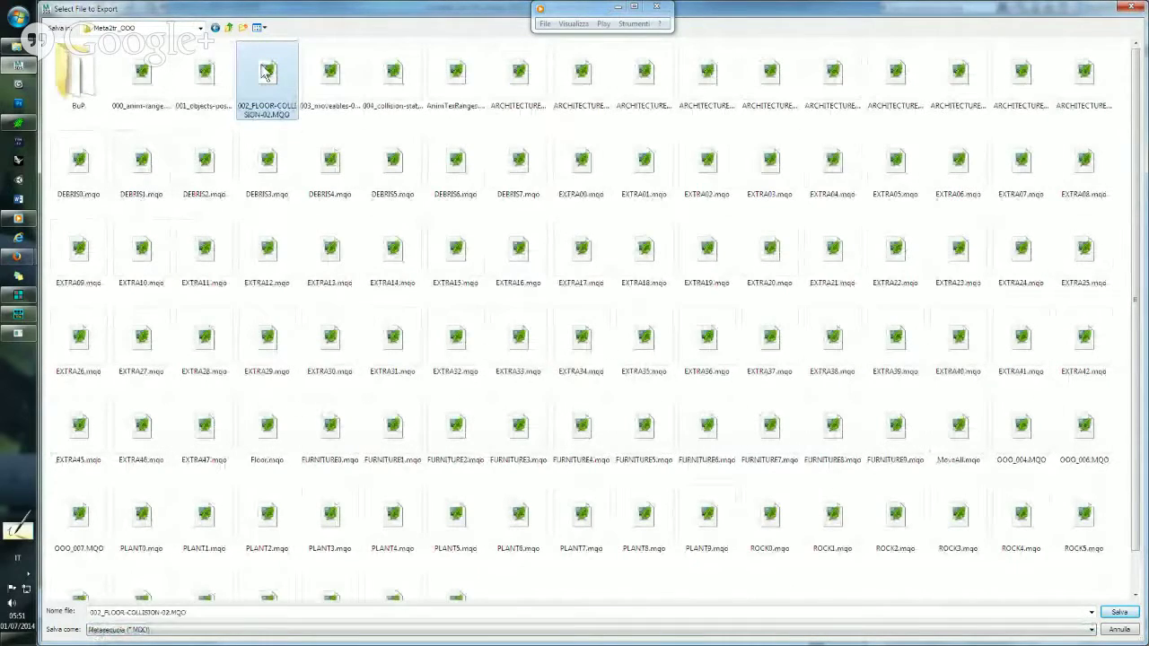
pyautogui.doubleClick(267, 74)
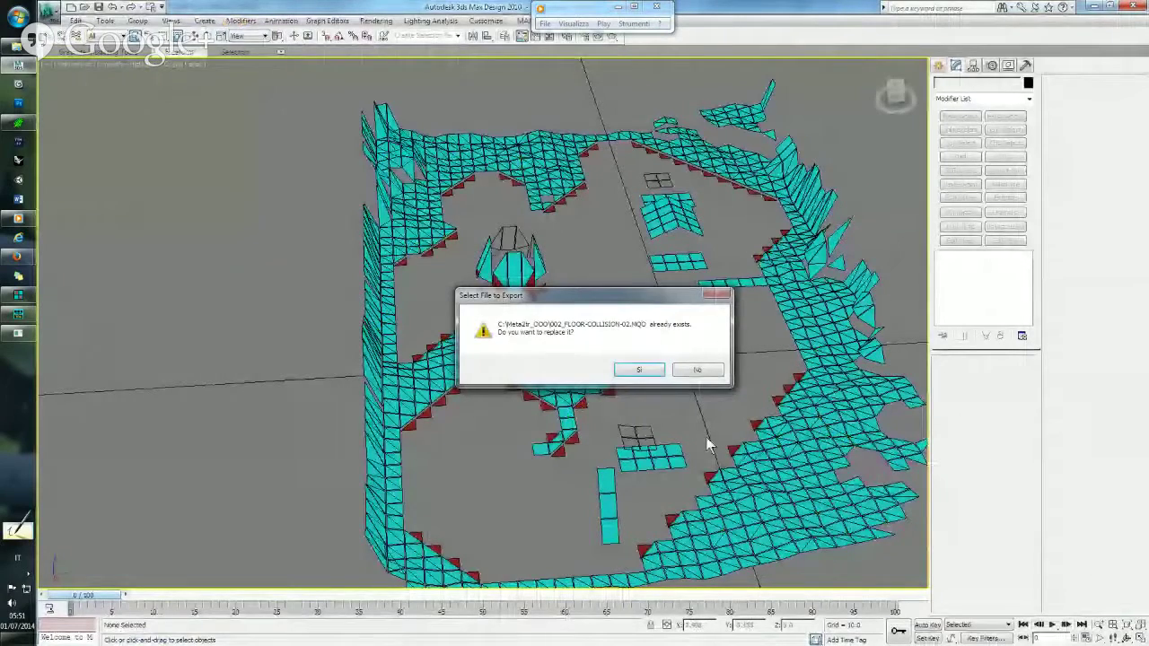
pyautogui.click(647, 370)
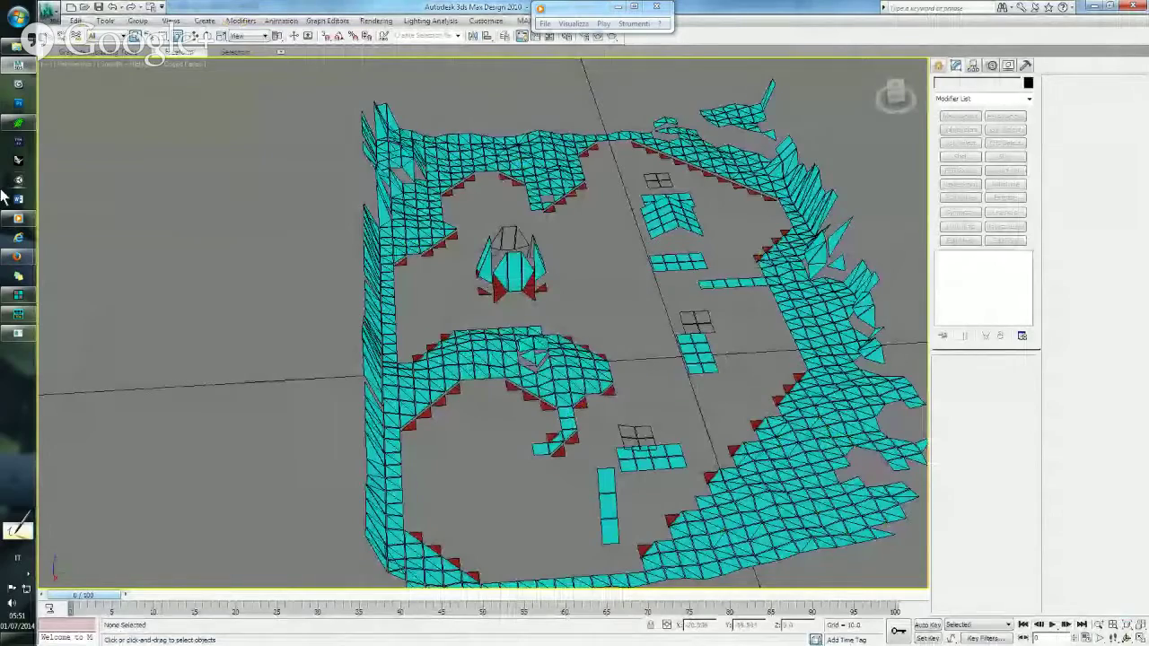
pyautogui.click(18, 125)
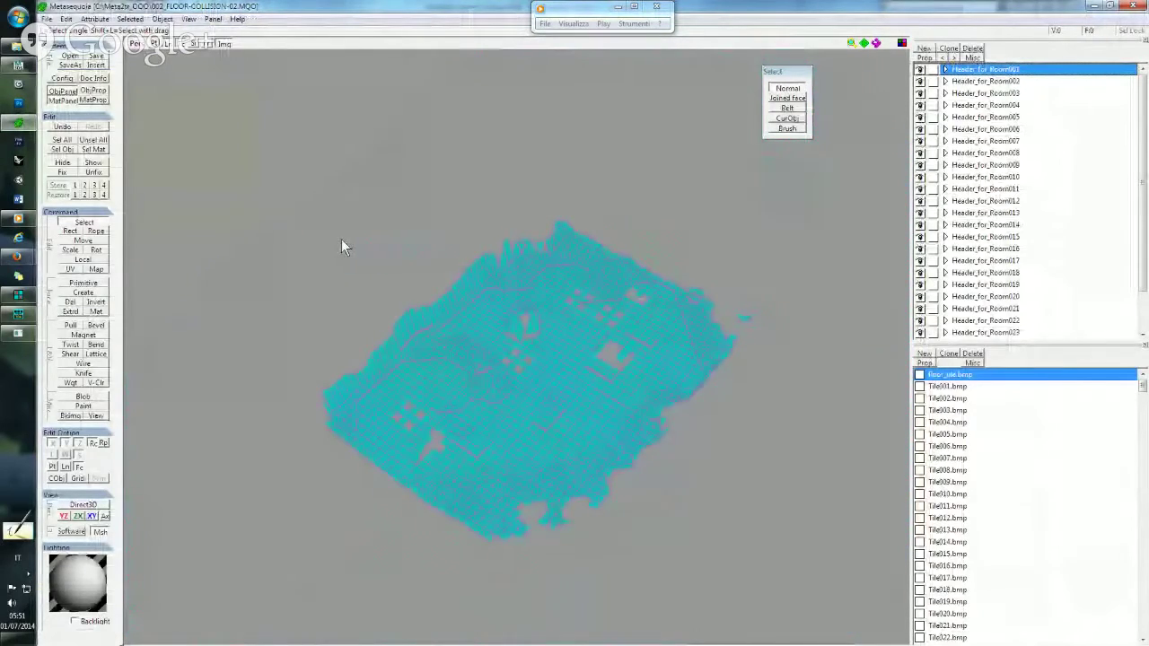
# Unhide all objects and insert 002_FLOOR-COLLISION-02.MQO, overwriting the existing floor collision object.
pyautogui.click(94, 164)
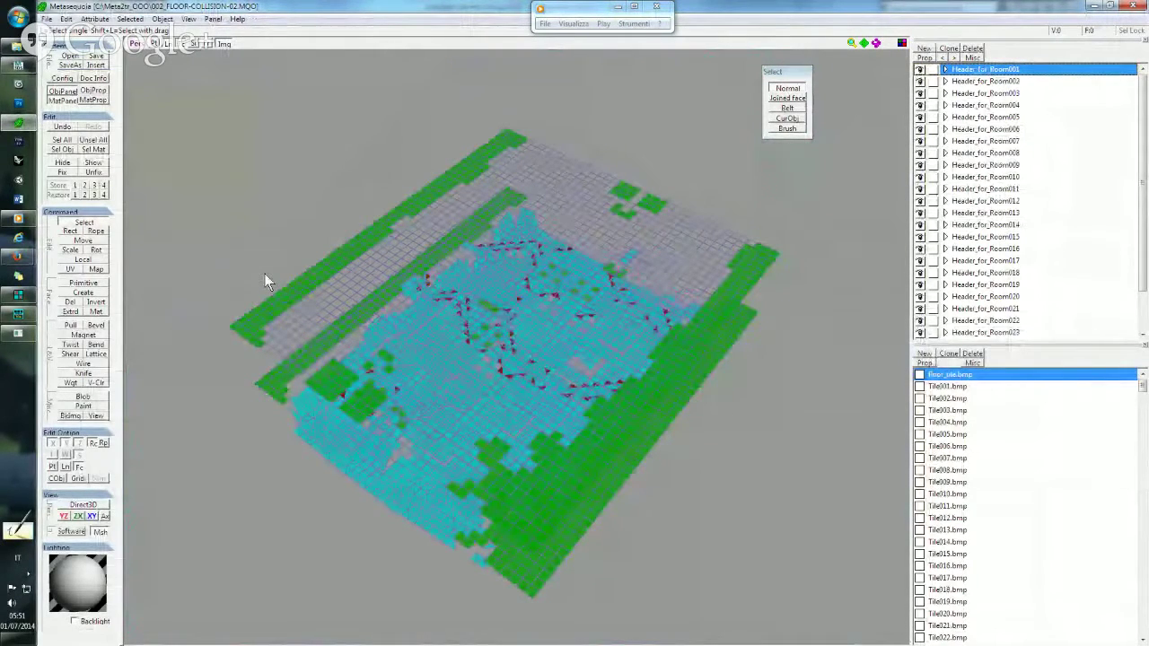
pyautogui.moveTo(403, 346)
pyautogui.mouseDown(button='right')
pyautogui.moveTo(467, 296)
pyautogui.moveTo(586, 296)
pyautogui.mouseUp(button='right')
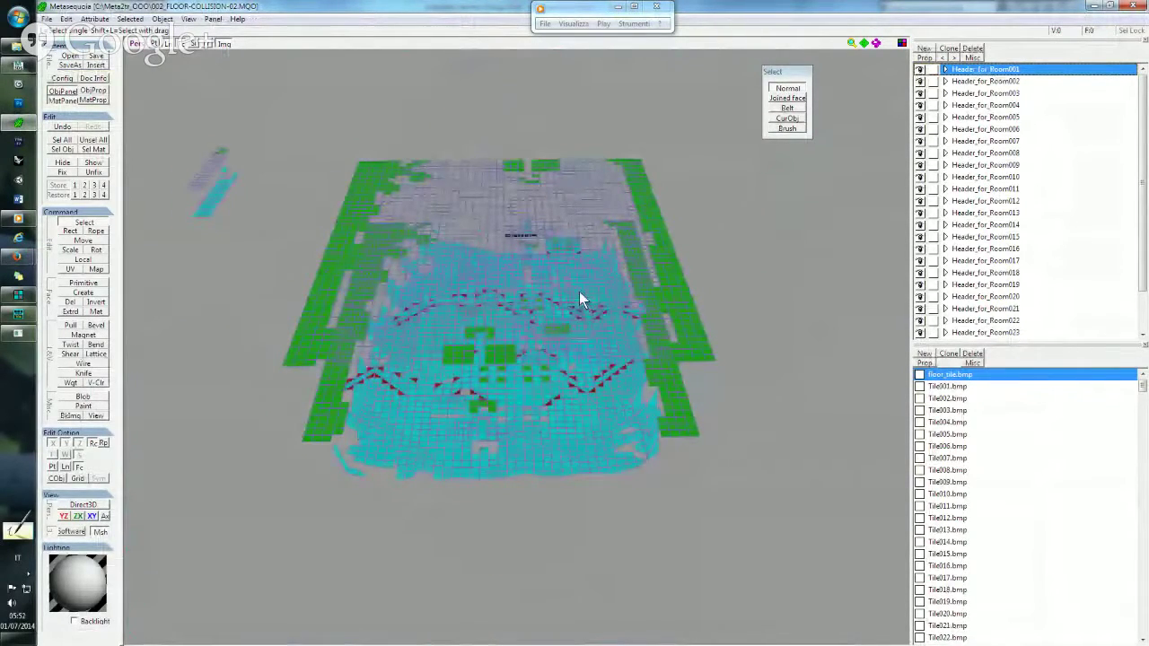
pyautogui.hotkey('ctrl', 'i')
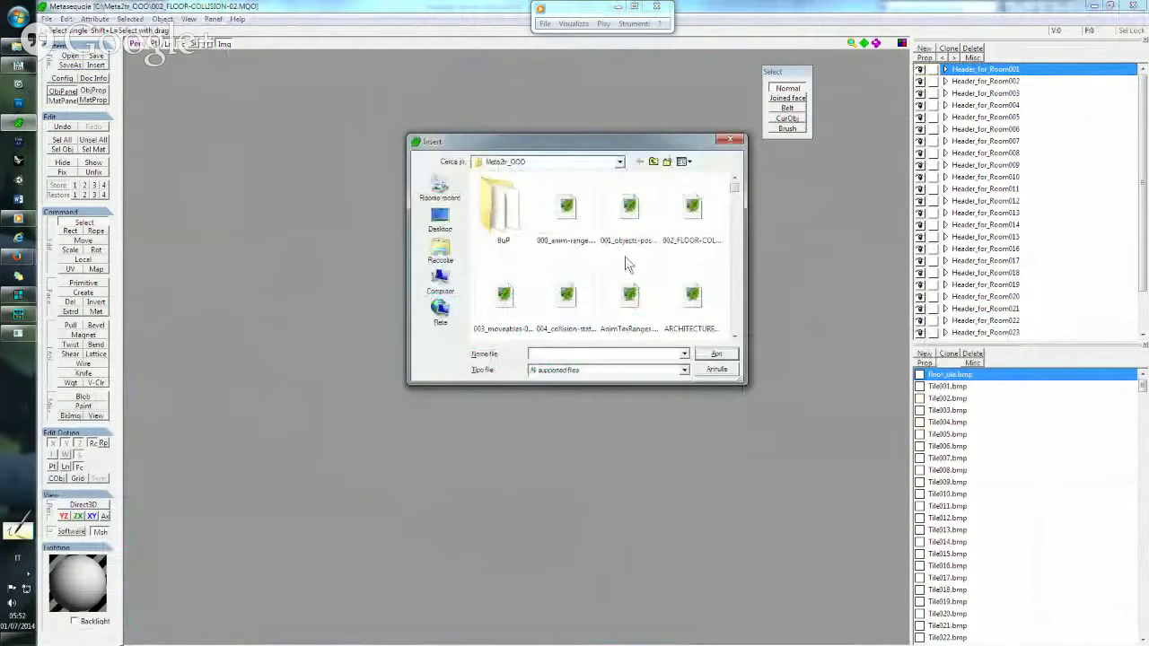
pyautogui.doubleClick(688, 223)
pyautogui.click(576, 348)
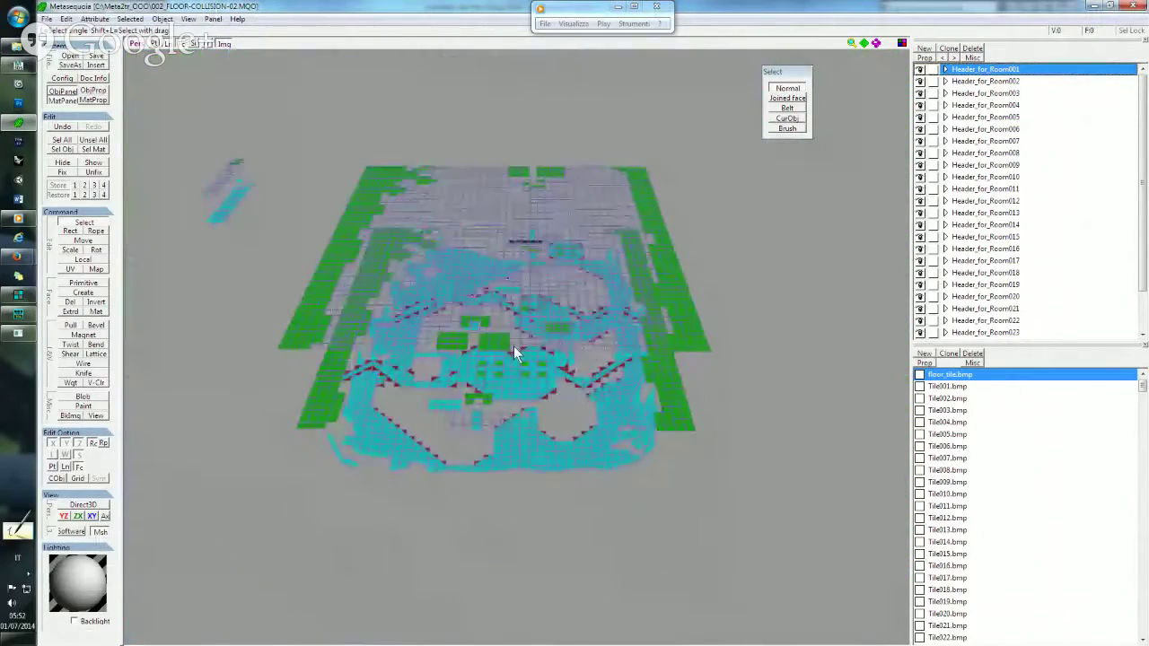
# Orbit and zoom to inspect the reloaded floor collision mesh and its gap triangles.
pyautogui.scroll(5, 501, 376)
pyautogui.scroll(-5, 501, 376)
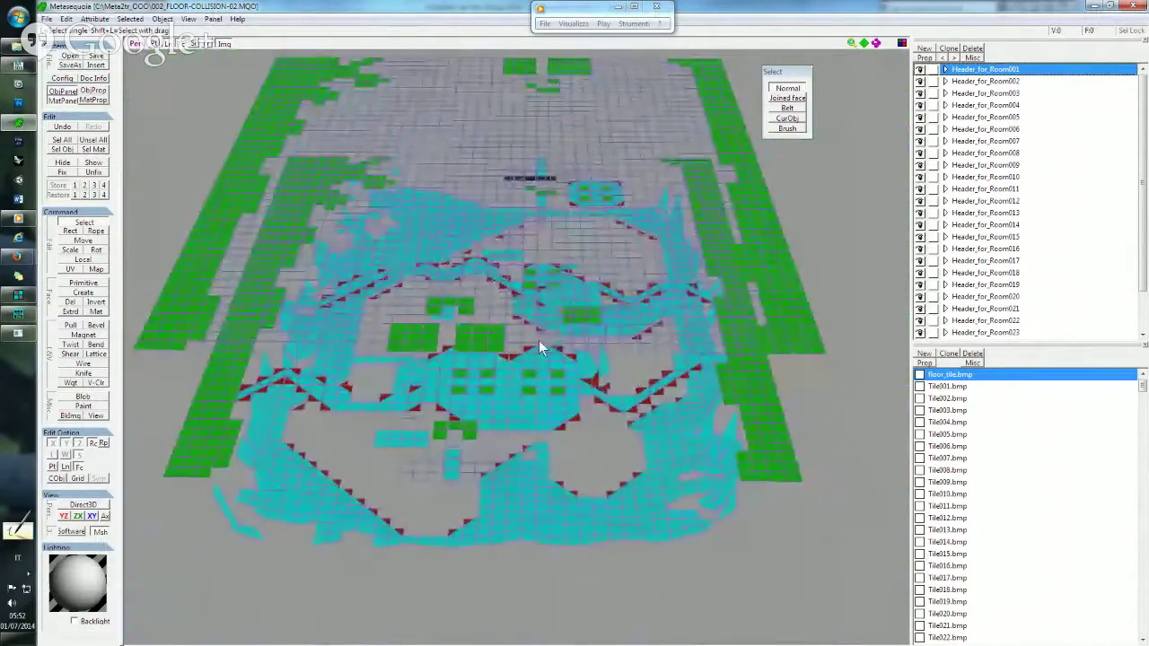
pyautogui.moveTo(539, 340)
pyautogui.mouseDown(button='right')
pyautogui.moveTo(368, 342)
pyautogui.moveTo(530, 341)
pyautogui.moveTo(442, 379)
pyautogui.mouseUp(button='right')
pyautogui.scroll(3, 467, 360)
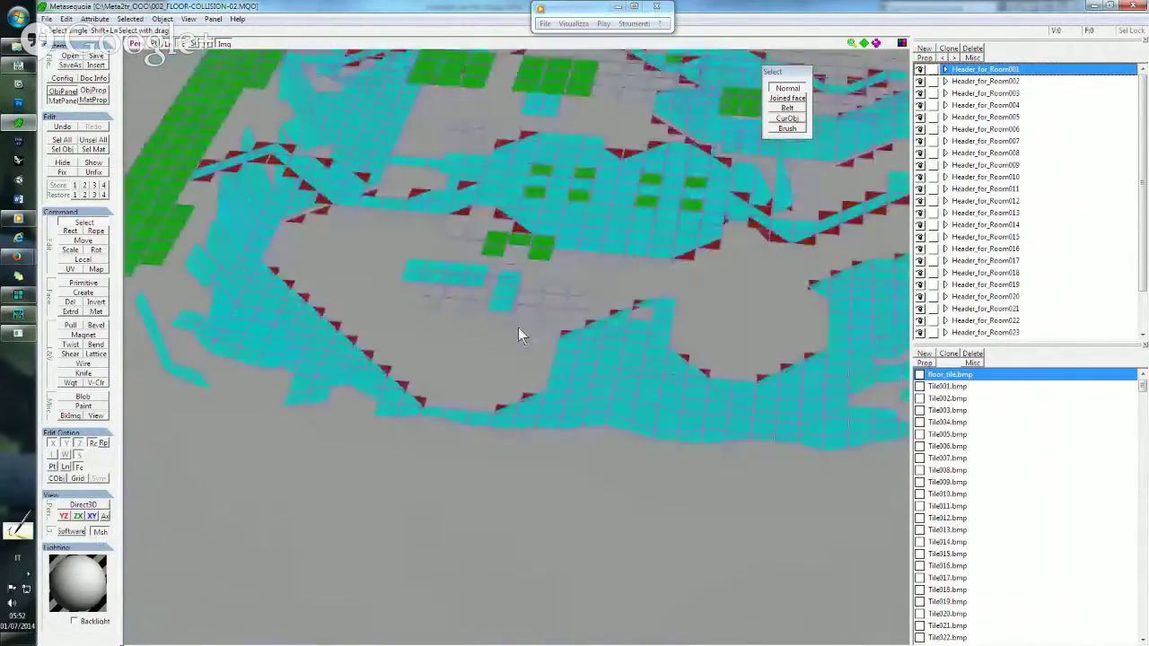
pyautogui.scroll(1, 523, 309)
pyautogui.moveTo(548, 326)
pyautogui.mouseDown(button='right')
pyautogui.moveTo(540, 296)
pyautogui.moveTo(511, 302)
pyautogui.moveTo(545, 318)
pyautogui.moveTo(539, 289)
pyautogui.mouseUp(button='right')
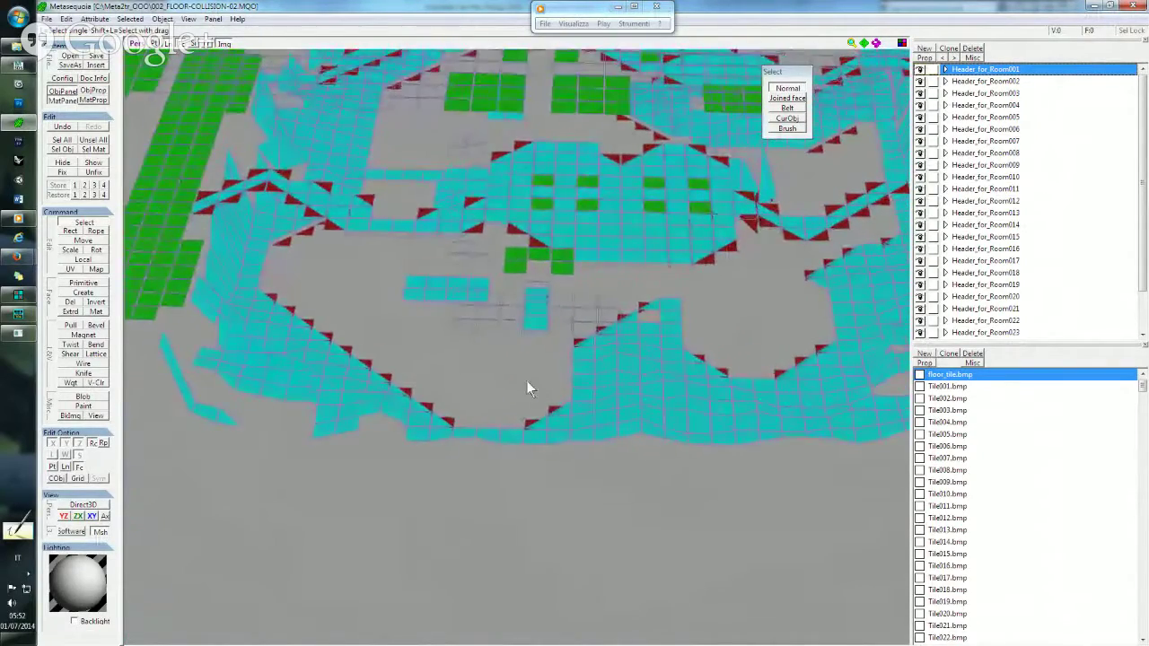
pyautogui.moveTo(526, 381); pyautogui.dragTo(529, 380, button='right')
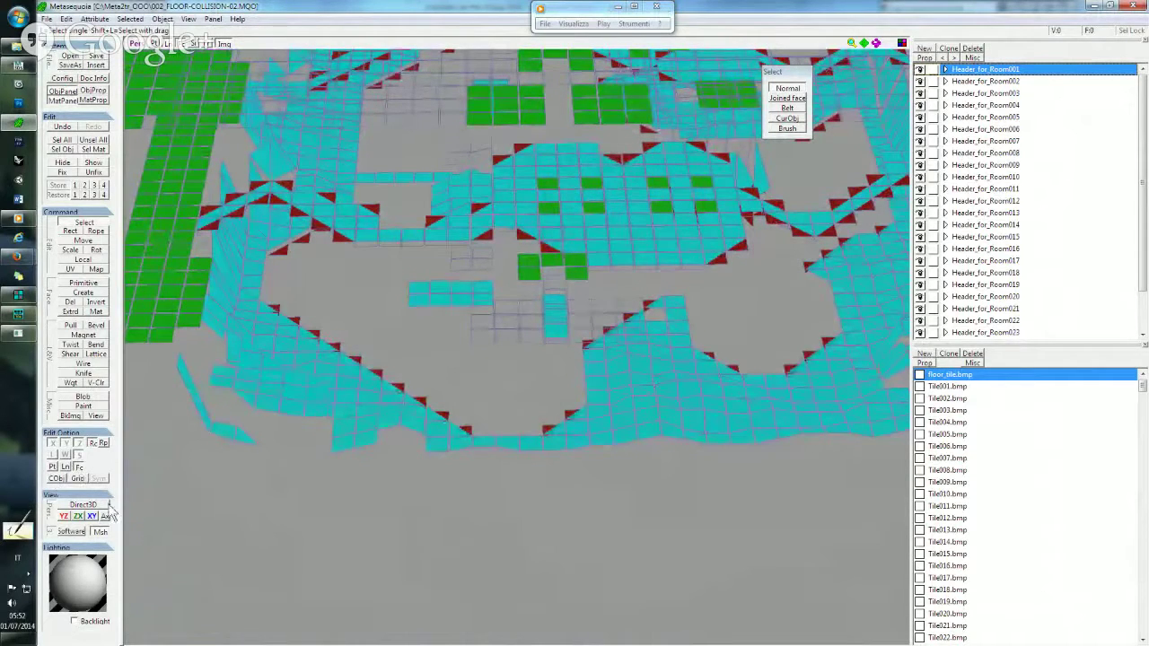
# Set vertex-colour painting to value 34 and orbit around to inspect the floor tiles.
pyautogui.click(102, 383)
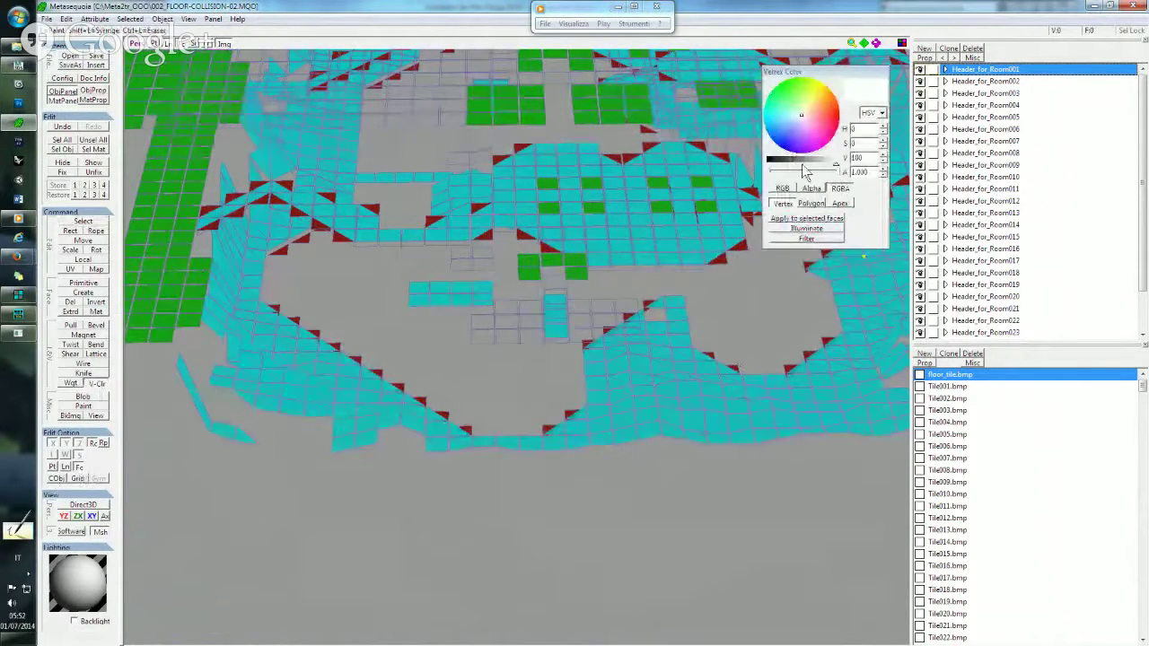
pyautogui.click(791, 167)
pyautogui.scroll(3, 714, 350)
pyautogui.scroll(3, 688, 342)
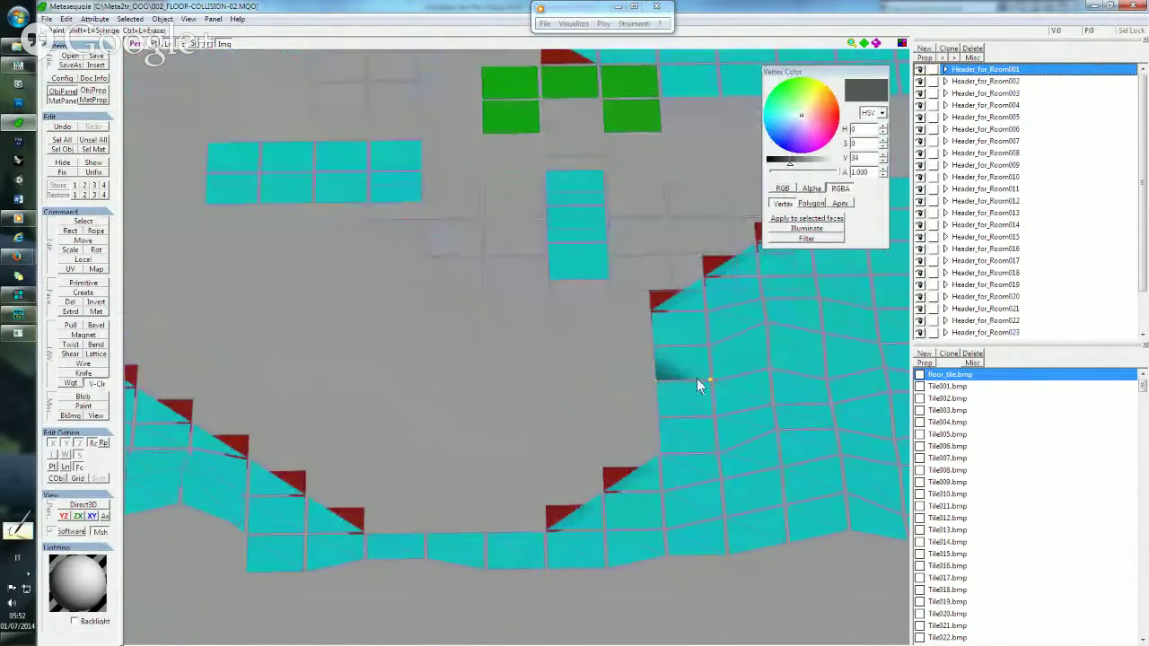
pyautogui.moveTo(675, 373)
pyautogui.mouseDown(button='right')
pyautogui.moveTo(529, 388)
pyautogui.moveTo(712, 365)
pyautogui.moveTo(393, 311)
pyautogui.mouseUp(button='right')
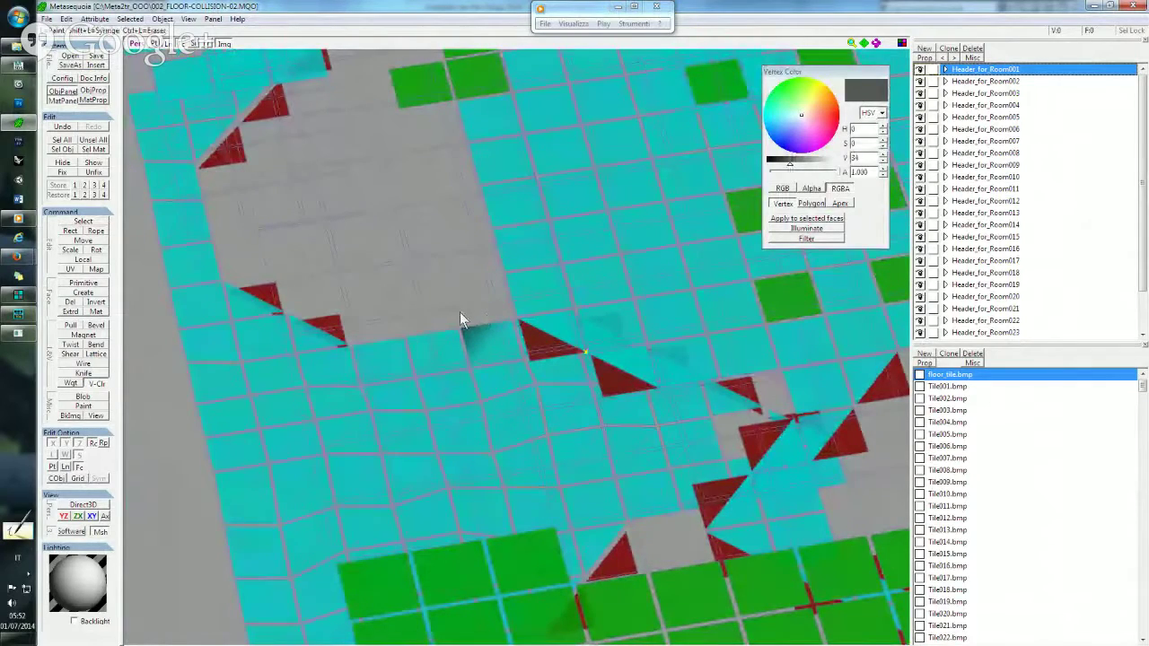
pyautogui.moveTo(473, 325)
pyautogui.mouseDown(button='right')
pyautogui.moveTo(509, 377)
pyautogui.moveTo(605, 277)
pyautogui.moveTo(450, 440)
pyautogui.mouseUp(button='right')
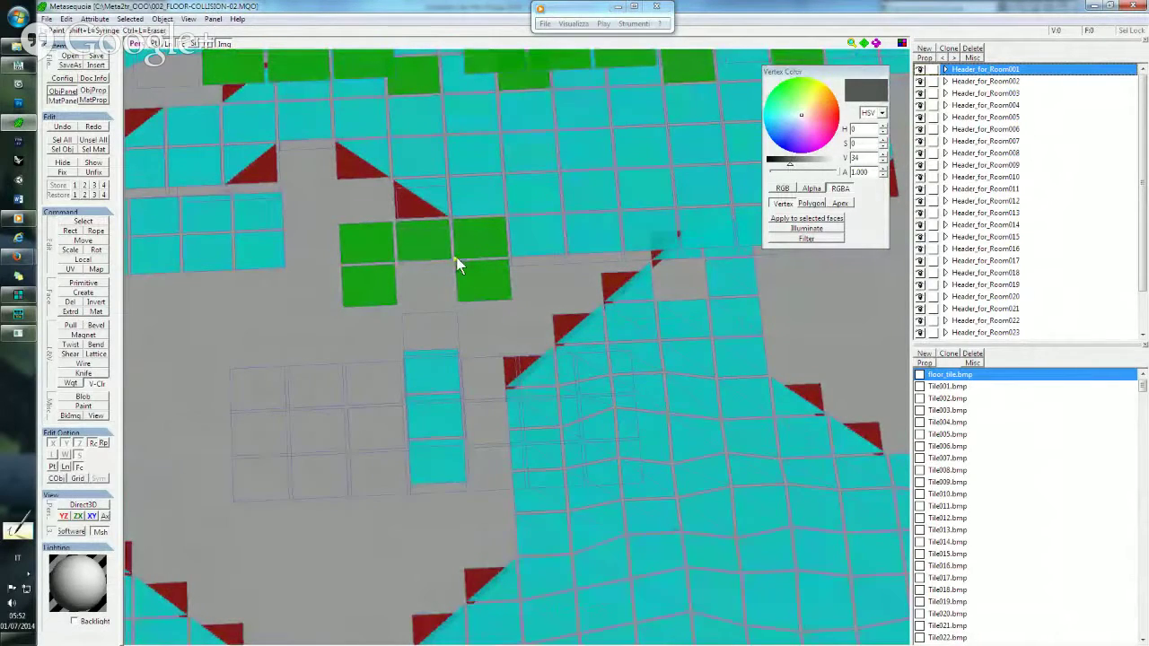
pyautogui.scroll(-3, 449, 380)
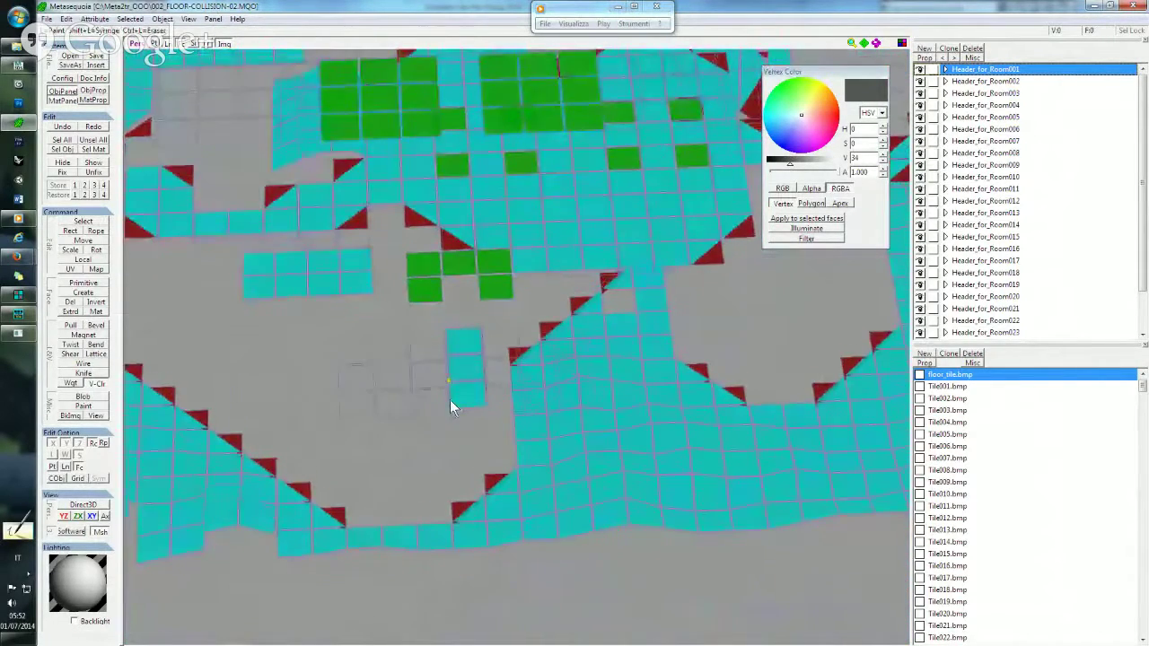
pyautogui.moveTo(449, 400); pyautogui.dragTo(464, 377, button='right')
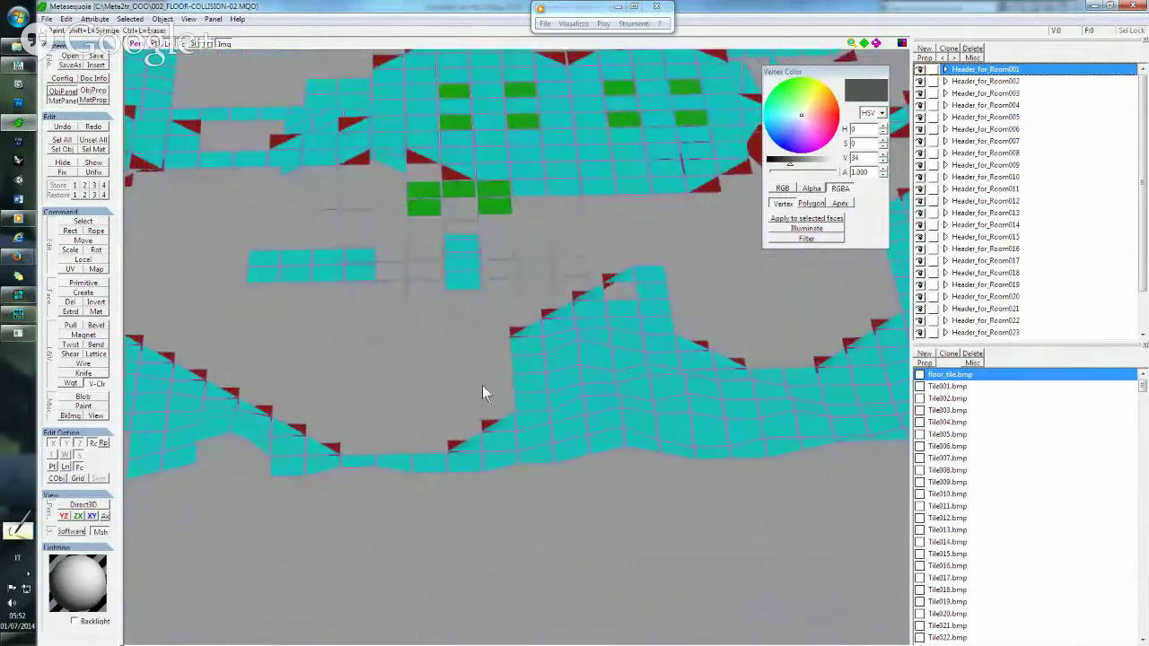
pyautogui.scroll(-2, 449, 395)
pyautogui.scroll(-2, 446, 449)
pyautogui.scroll(-2, 467, 440)
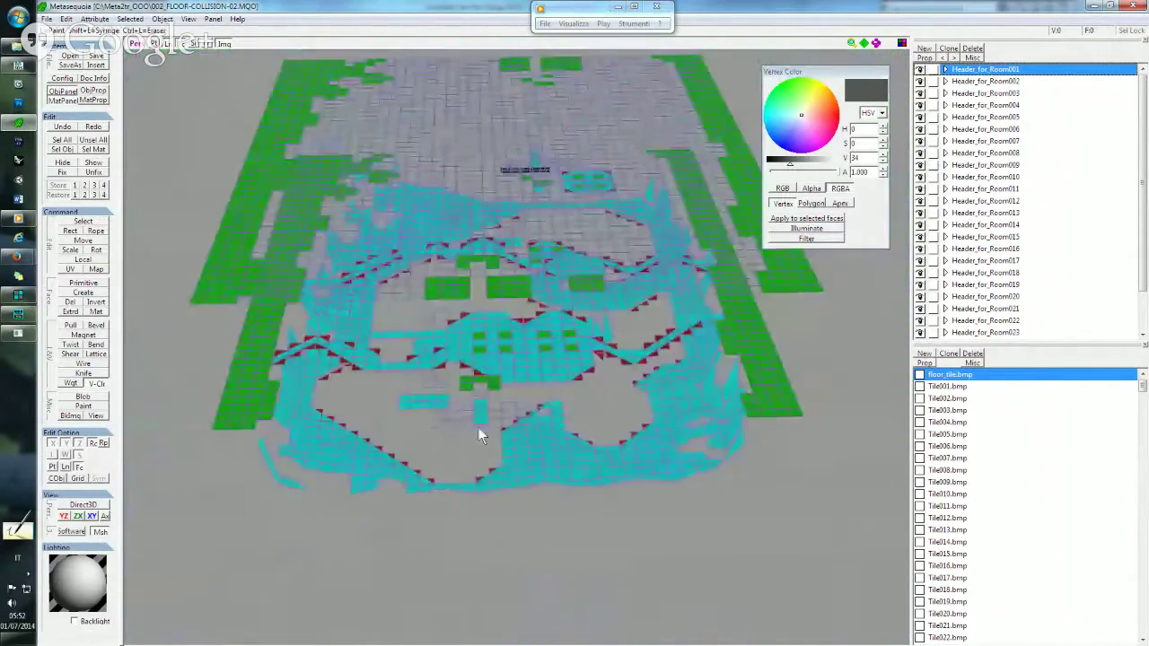
pyautogui.moveTo(487, 427); pyautogui.dragTo(499, 431, button='right')
pyautogui.scroll(3, 494, 405)
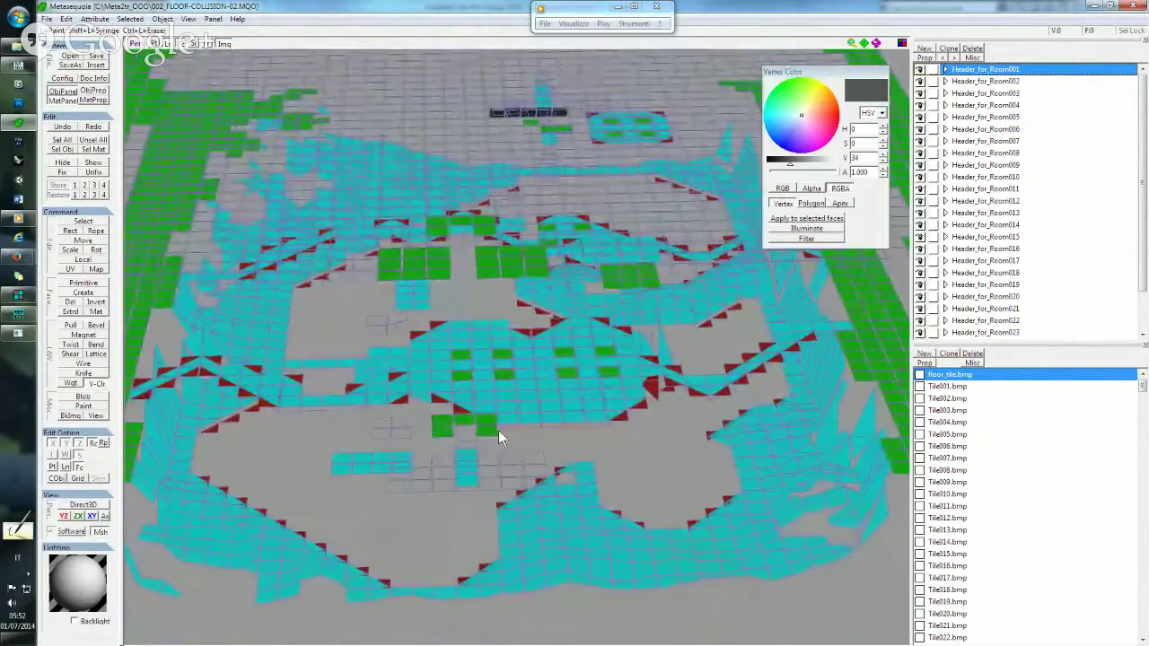
# Select all faces, return to Select mode, and clear the whole selection.
pyautogui.hotkey('ctrl', 'a')
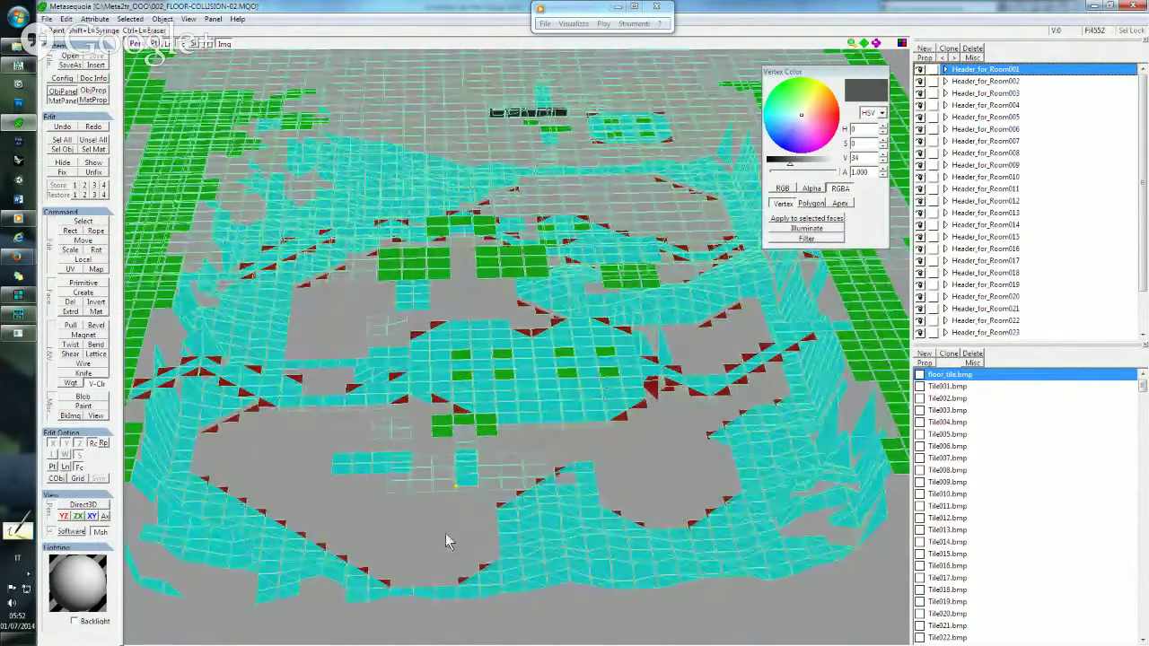
pyautogui.click(83, 222)
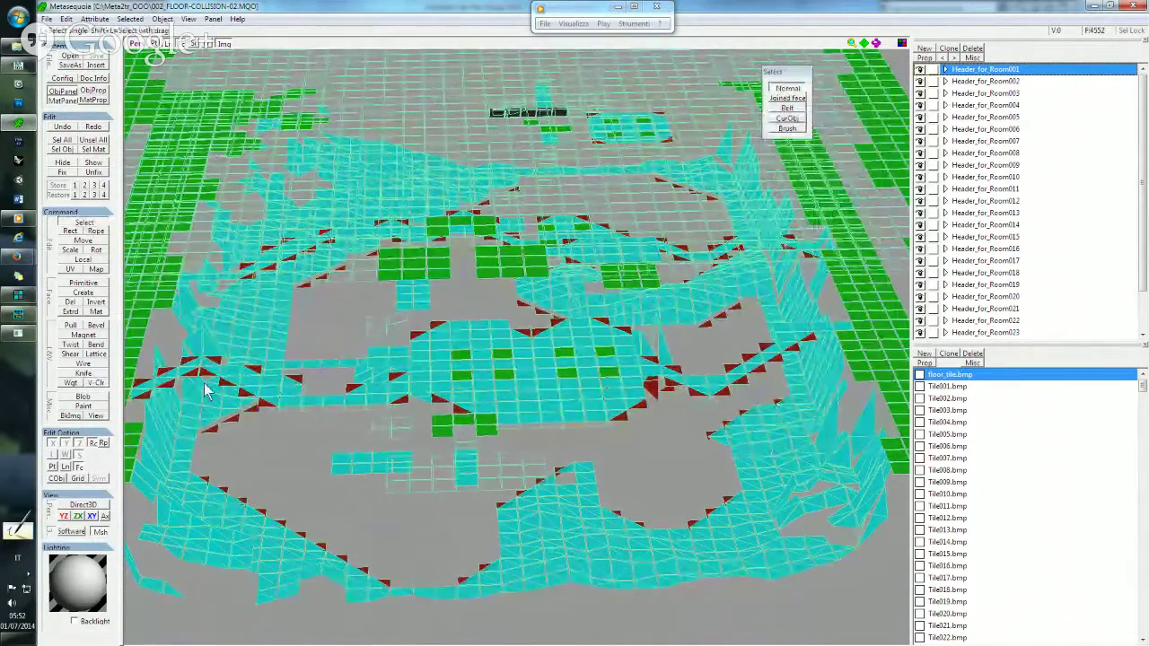
pyautogui.click(393, 523)
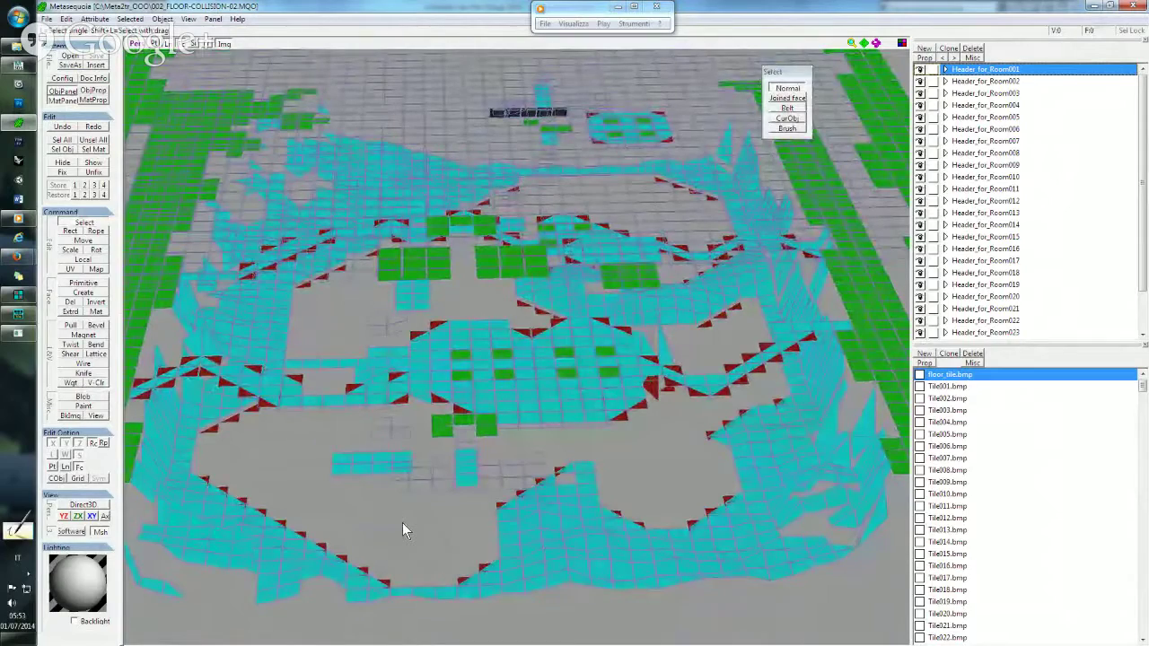
pyautogui.scroll(-3, 402, 522)
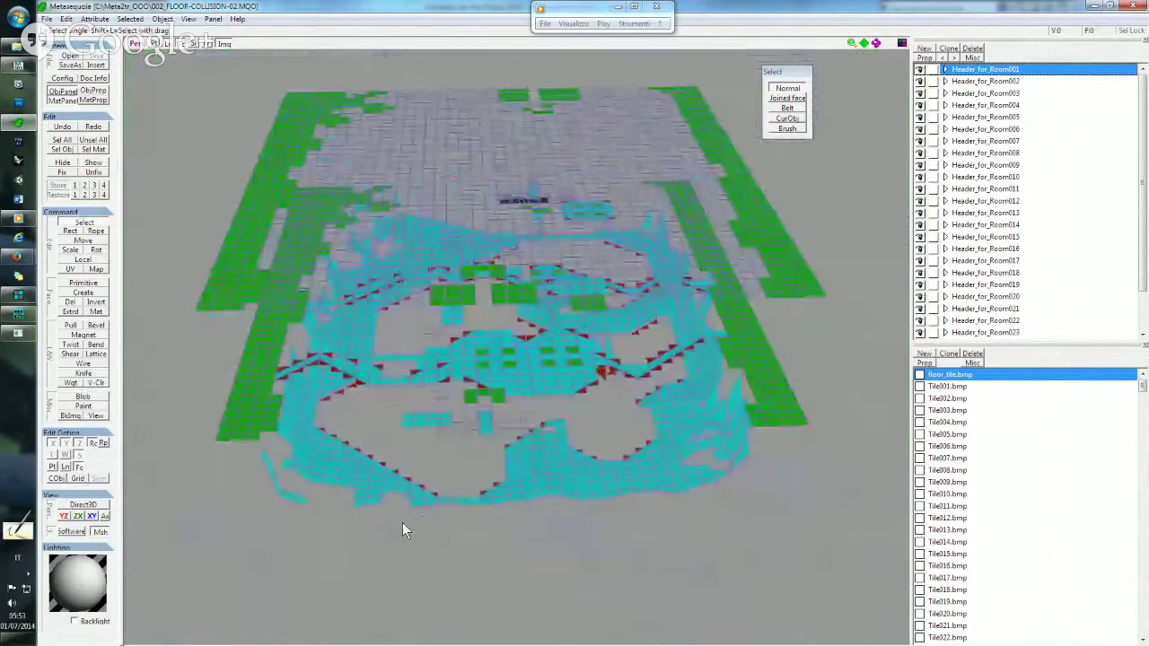
pyautogui.moveTo(524, 451); pyautogui.dragTo(506, 453, button='right')
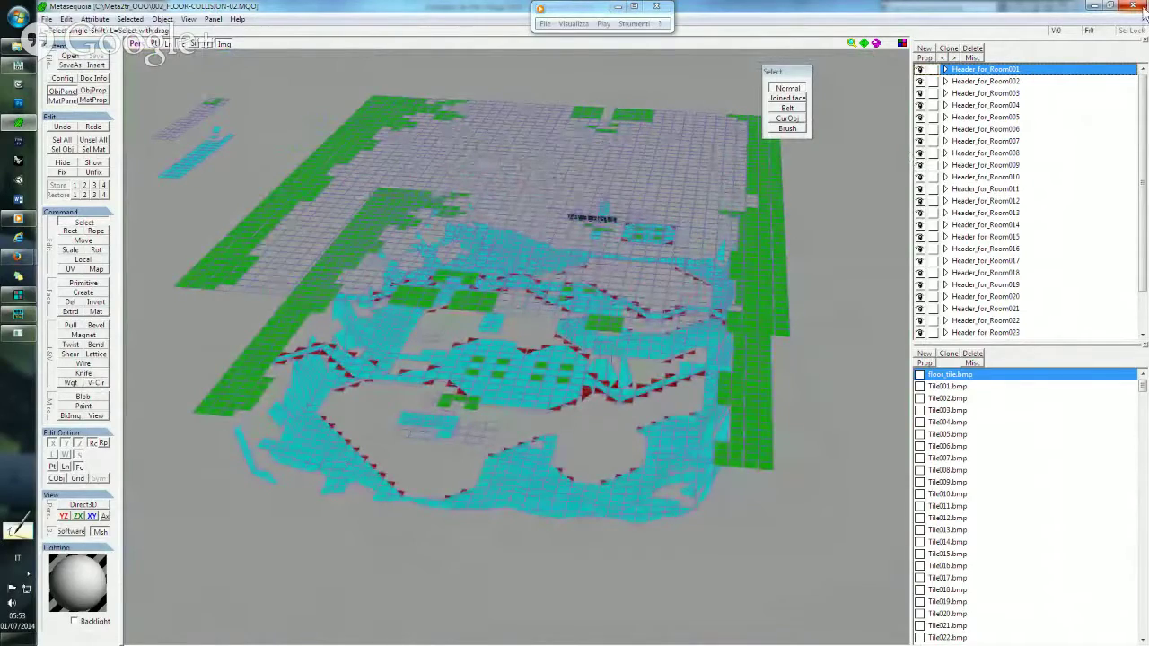
# Switch to 3ds Max, dismiss the stray console window, and bring up the Meta2tr_OOO Explorer window.
pyautogui.hotkey('alt', 'Tab')
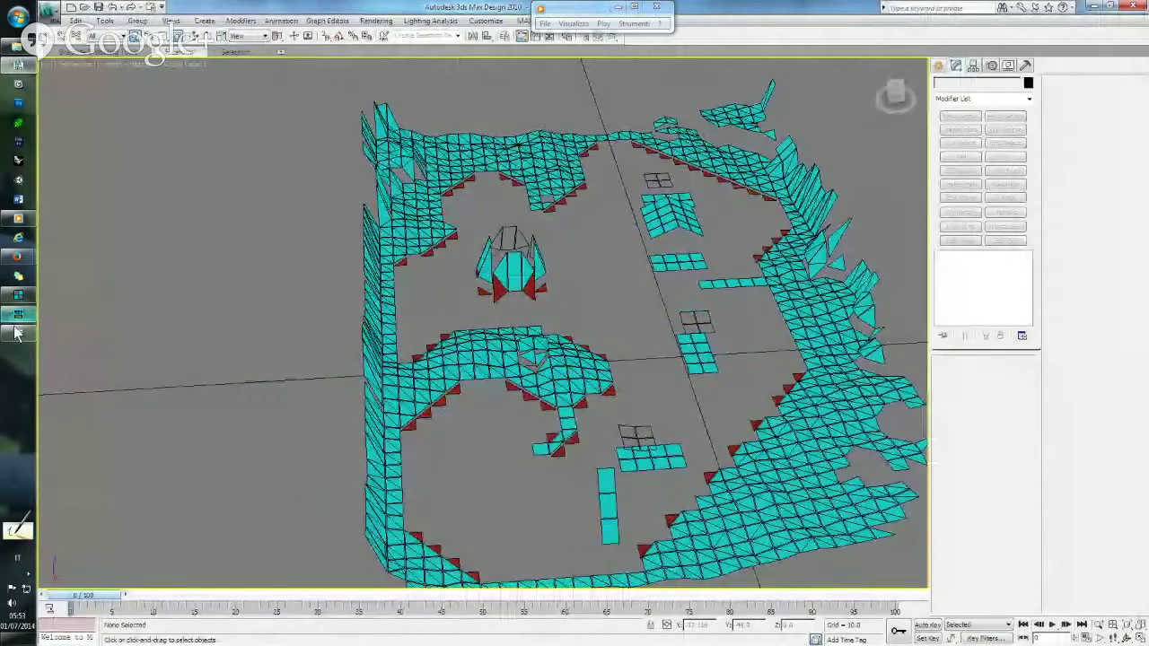
pyautogui.click(18, 333)
pyautogui.press('Return')
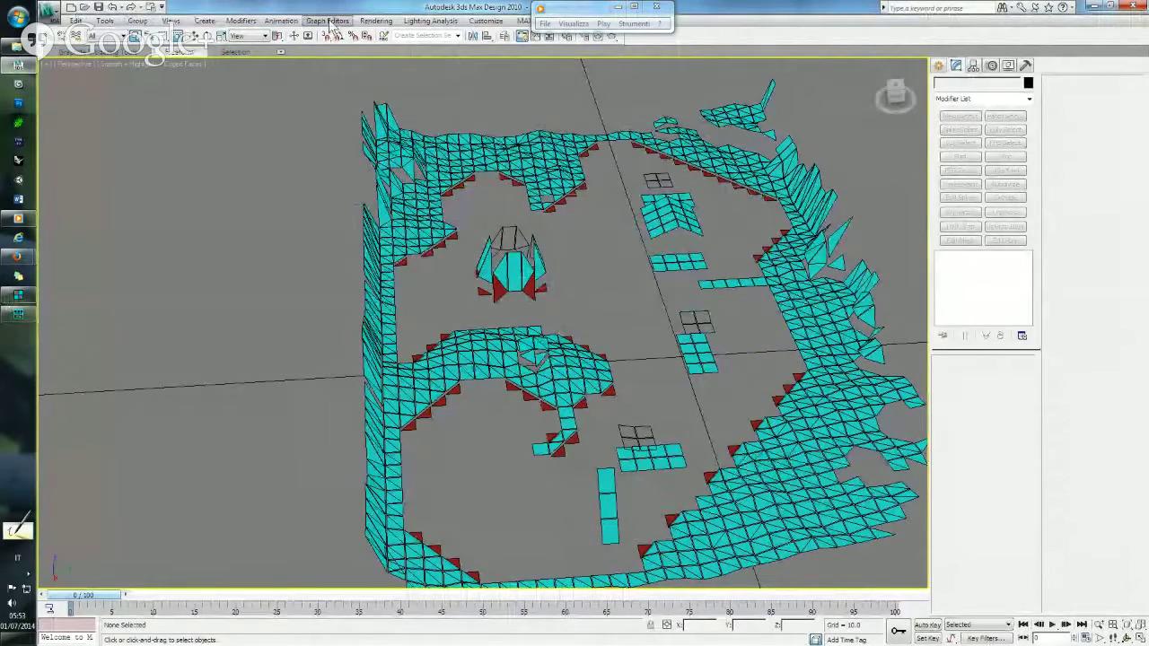
pyautogui.moveTo(18, 314)
pyautogui.click(13, 56)
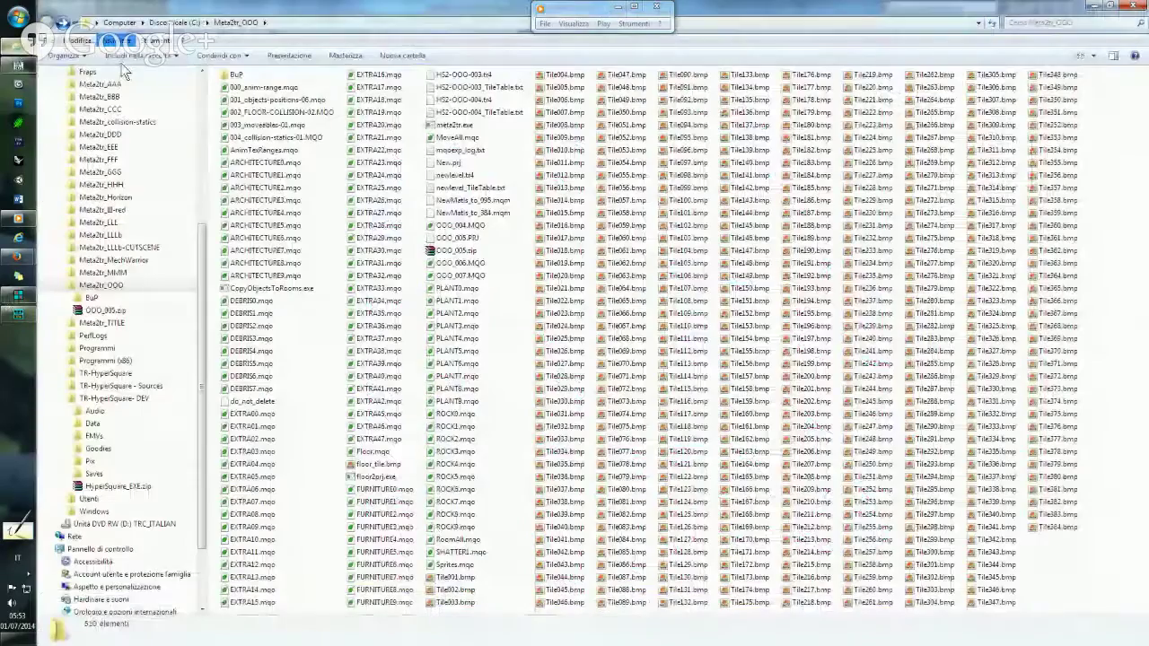
# Drop 002_FLOOR-COLLISION-02.MQO onto meta2tr.exe to start the level build.
pyautogui.click(279, 112)
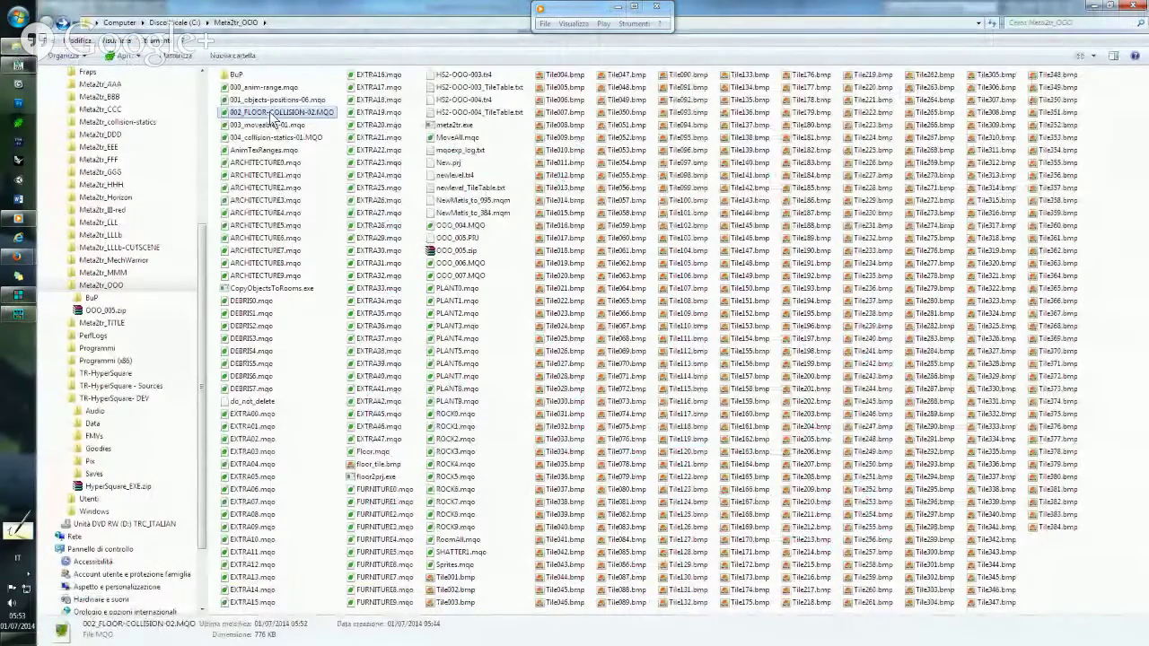
pyautogui.moveTo(274, 120); pyautogui.dragTo(467, 215)
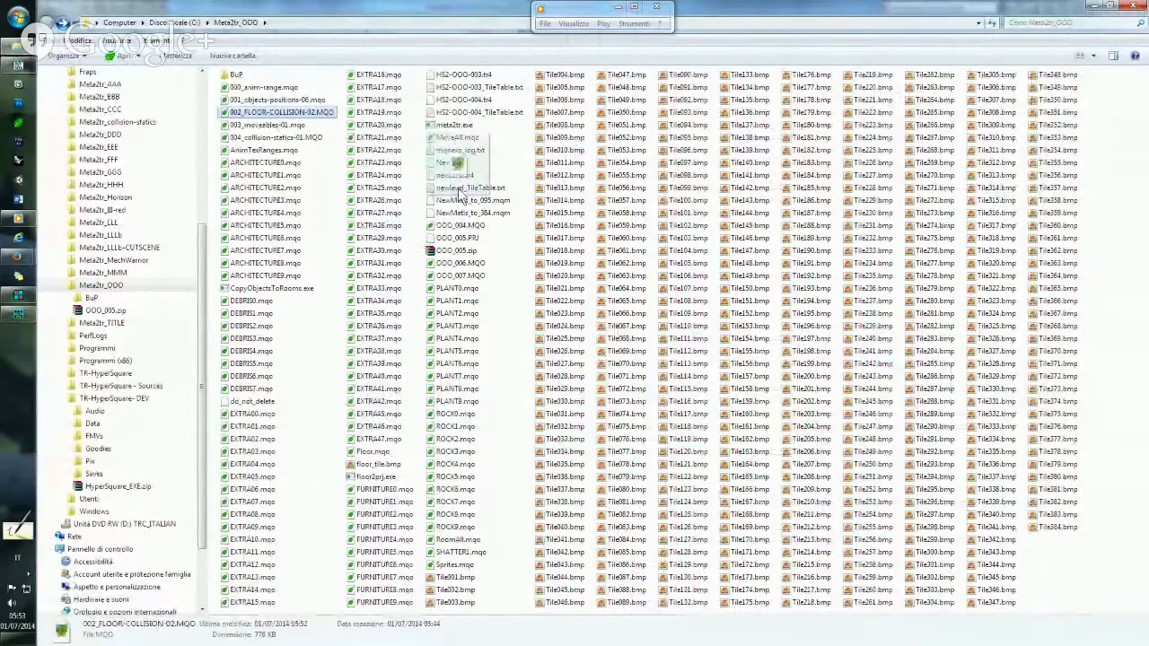
pyautogui.moveTo(467, 216); pyautogui.dragTo(462, 128)
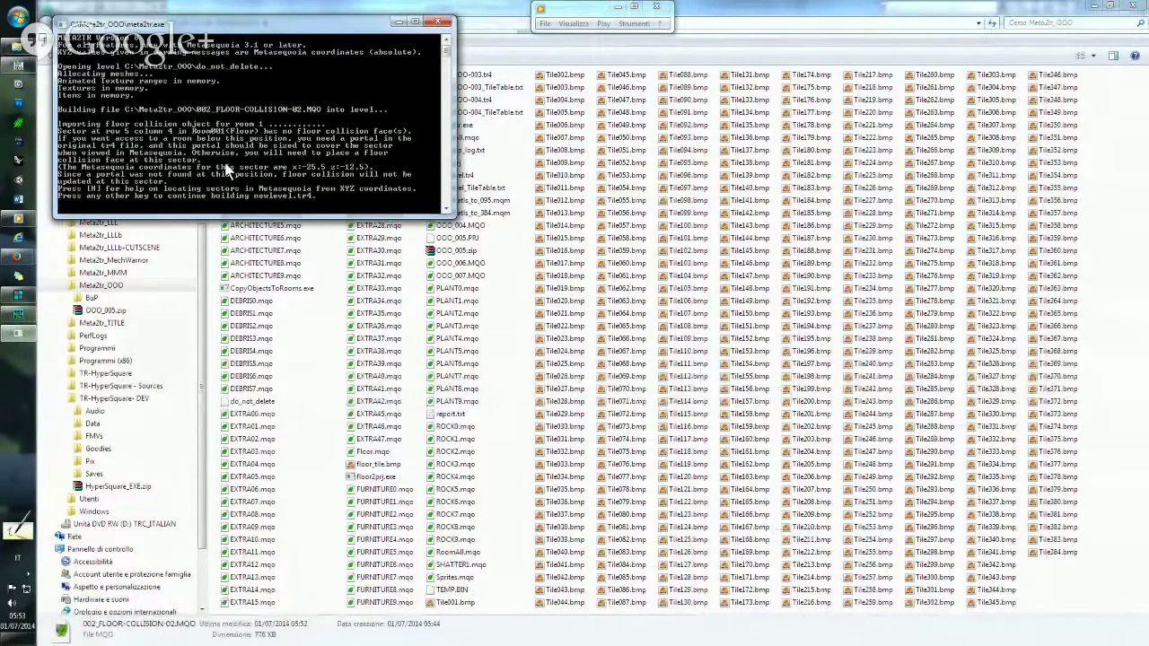
# Skip the missing-collision warnings and answer Y to rebuild enemy navigation boxes.
pyautogui.press('d')
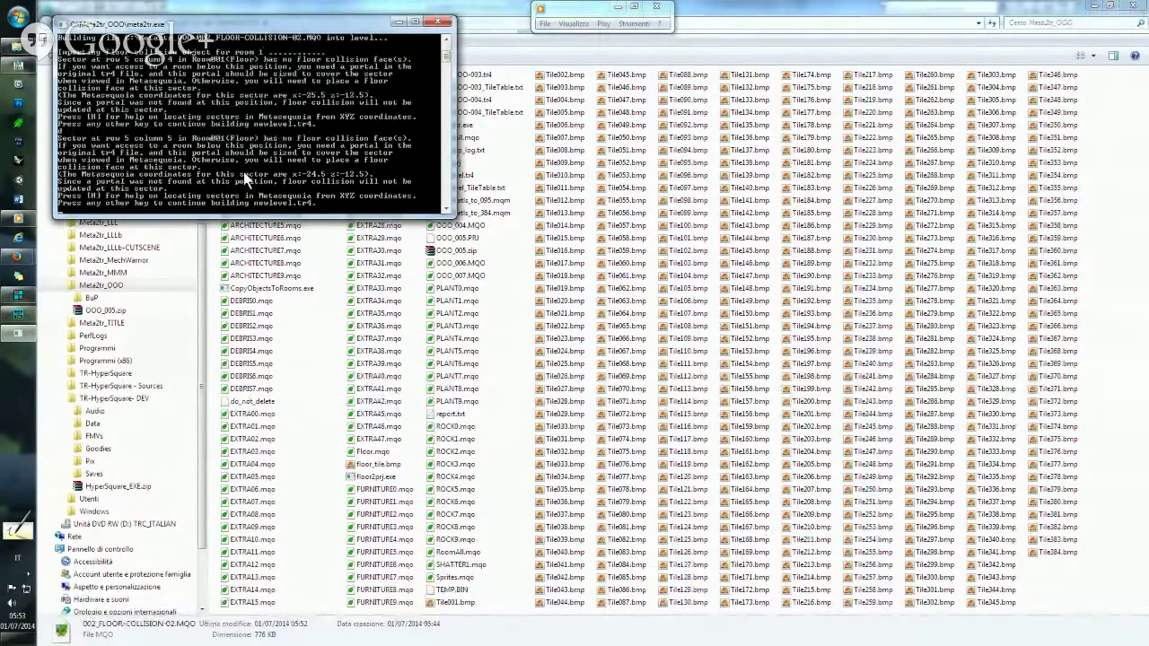
pyautogui.press('d')
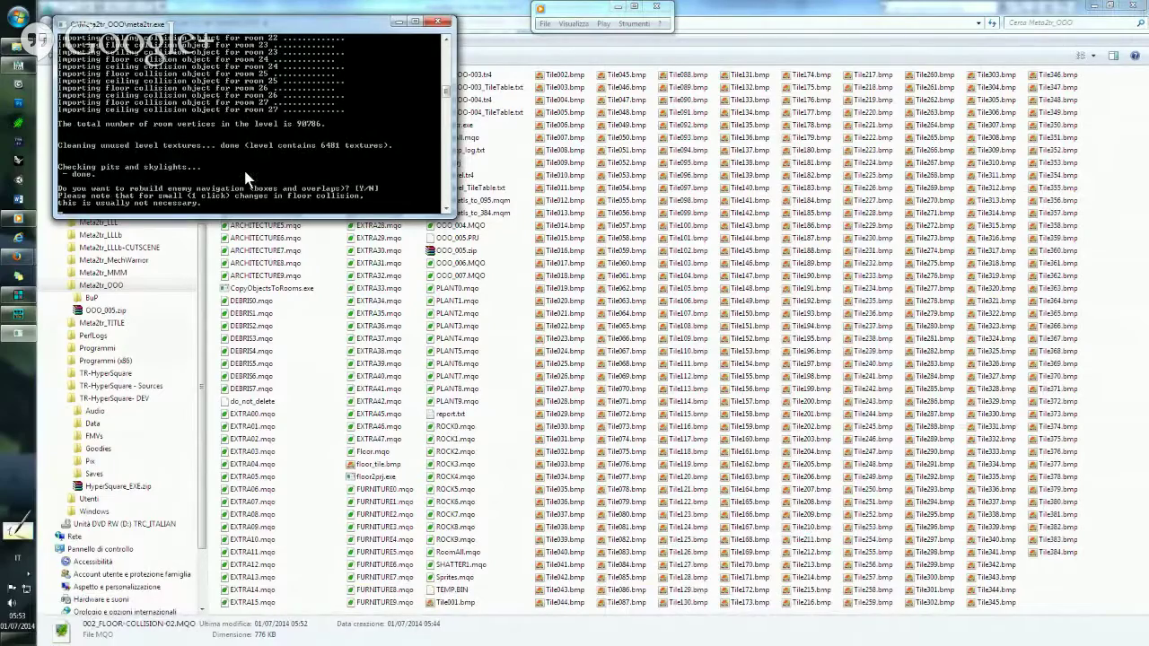
pyautogui.press('n')
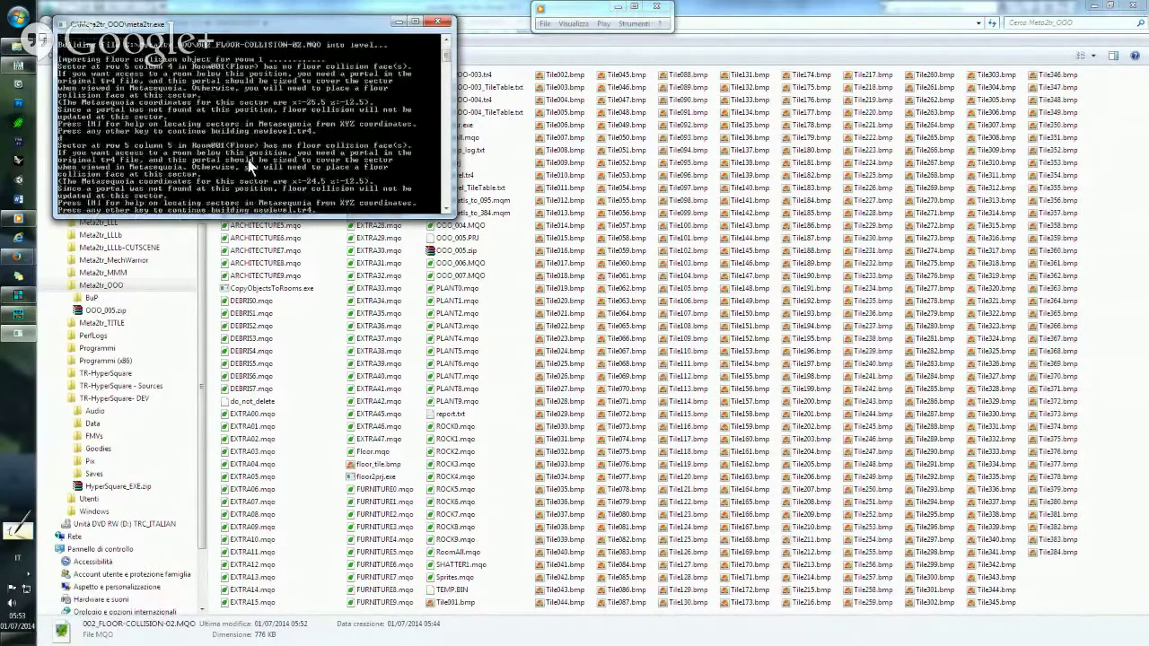
pyautogui.press('d')
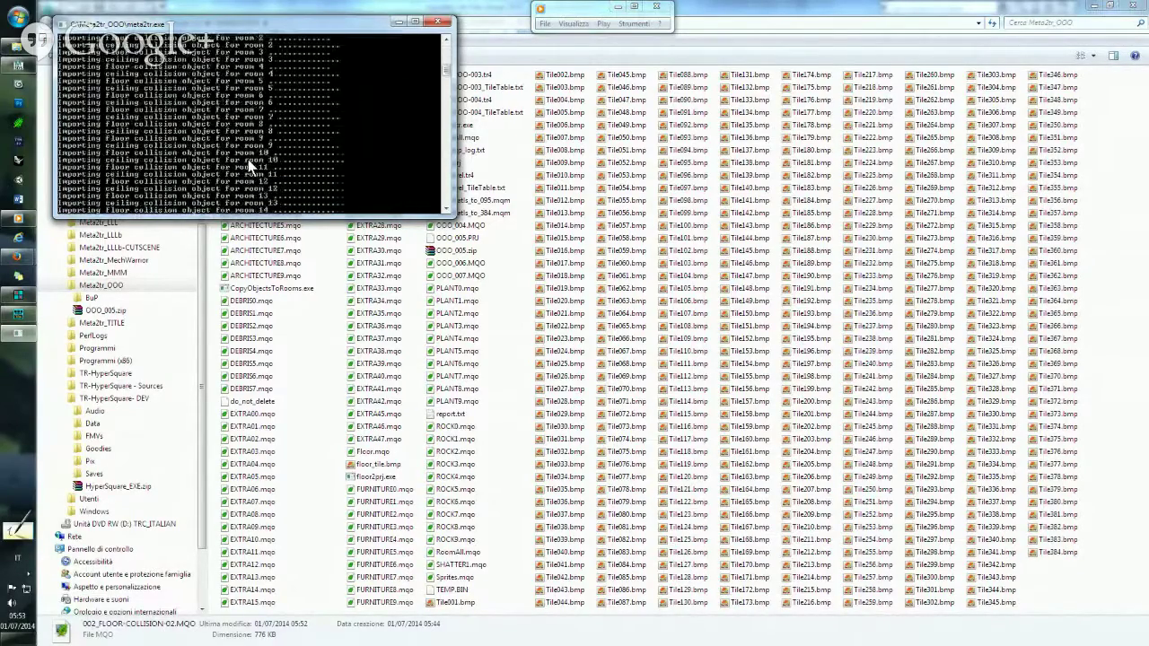
pyautogui.scroll(3, 247, 166)
pyautogui.scroll(2, 248, 166)
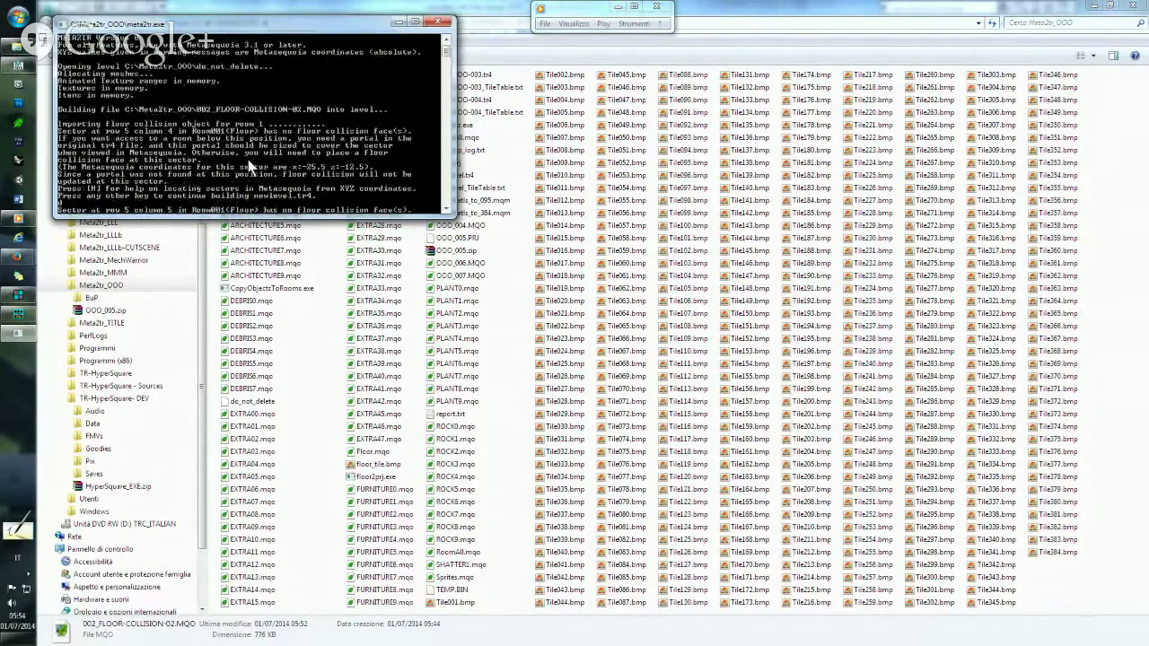
pyautogui.scroll(-3, 252, 168)
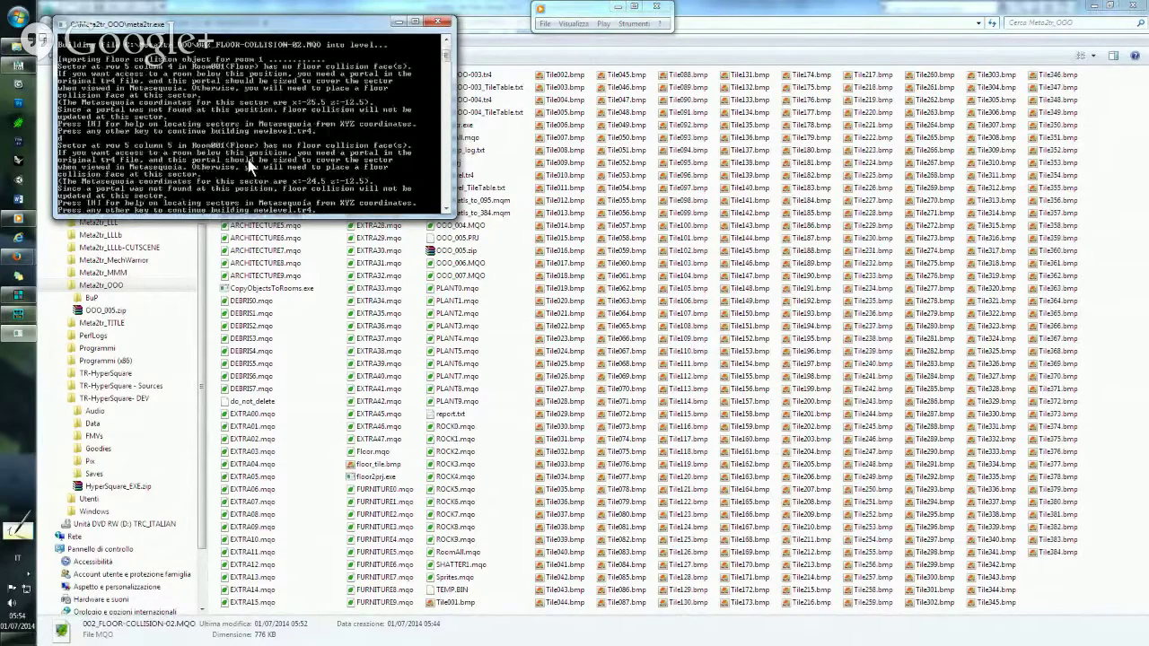
pyautogui.scroll(-3, 252, 168)
pyautogui.scroll(-3, 251, 168)
pyautogui.scroll(-1, 249, 167)
pyautogui.scroll(1, 250, 168)
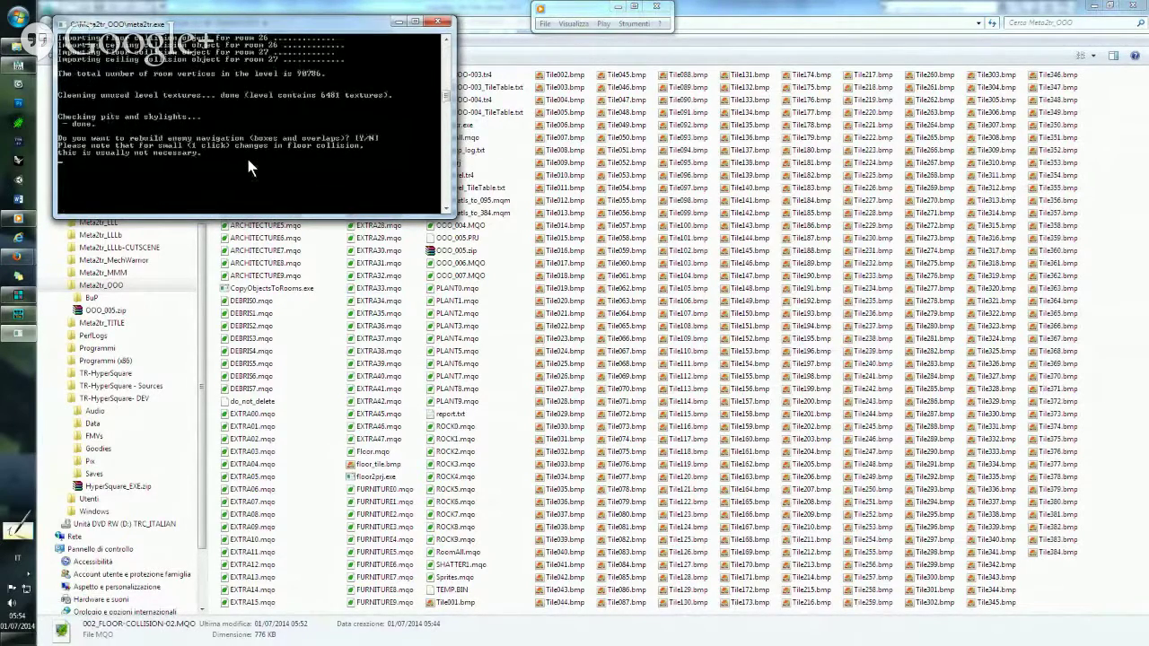
pyautogui.write('y')
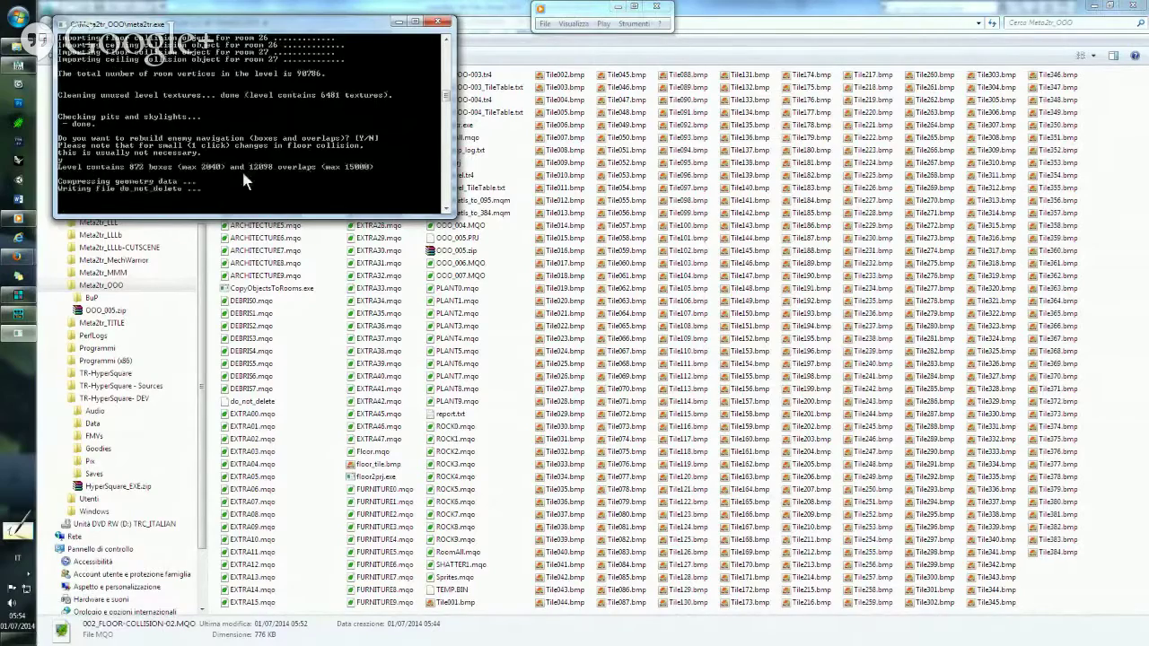
# Close the console, open 002_FLOOR-COLLISION-02.MQO in Metasequoia, and rerun meta2tr on it.
pyautogui.press('Return')
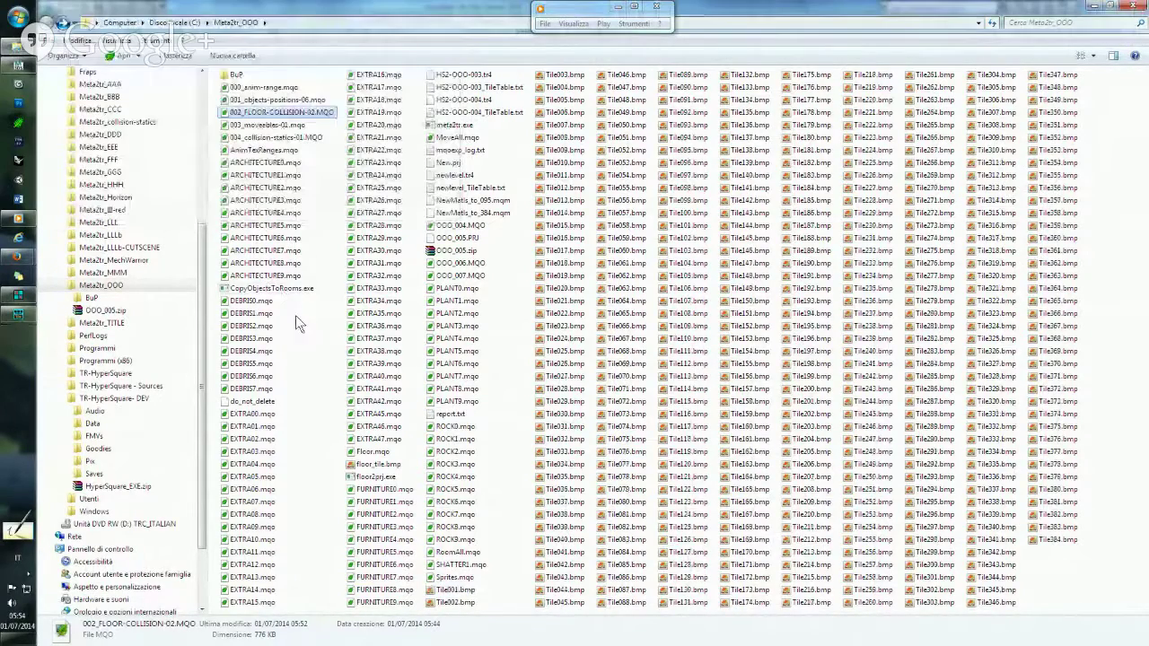
pyautogui.click(278, 117)
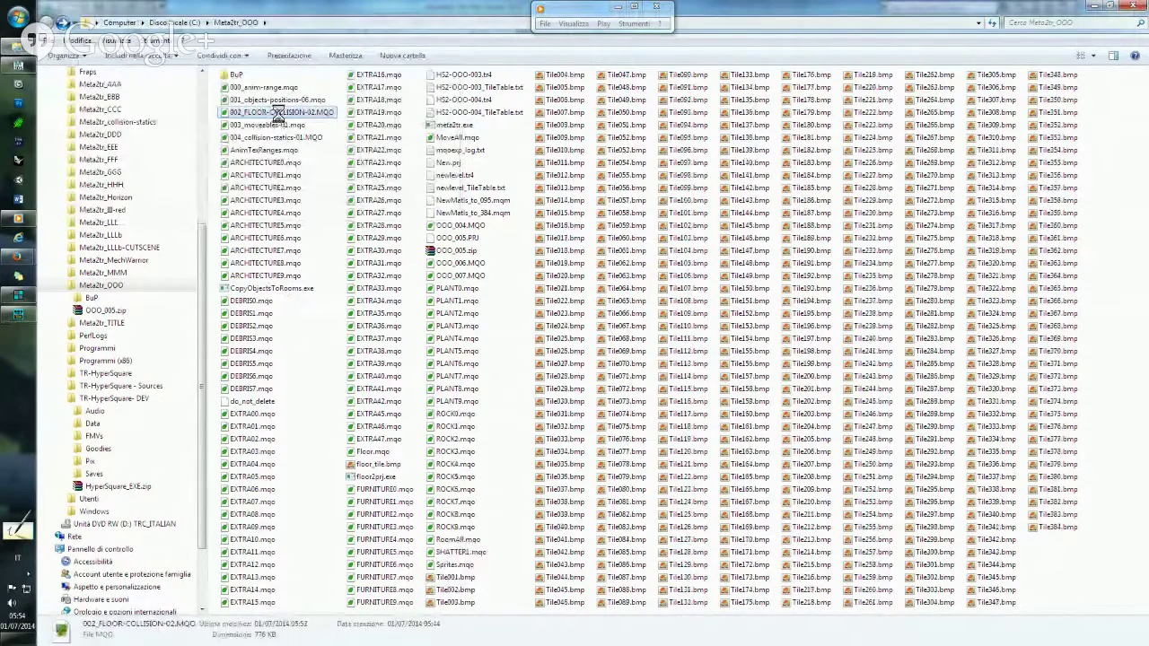
pyautogui.rightClick(275, 117)
pyautogui.click(297, 119)
pyautogui.moveTo(301, 118); pyautogui.dragTo(463, 133)
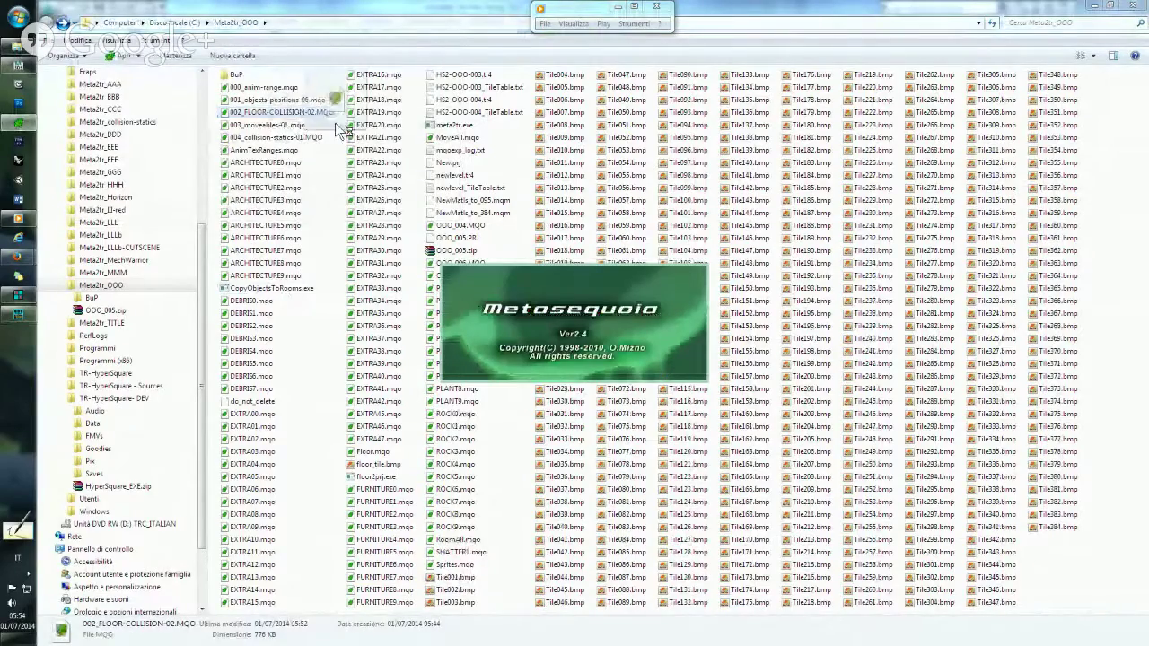
pyautogui.moveTo(467, 127); pyautogui.dragTo(459, 122)
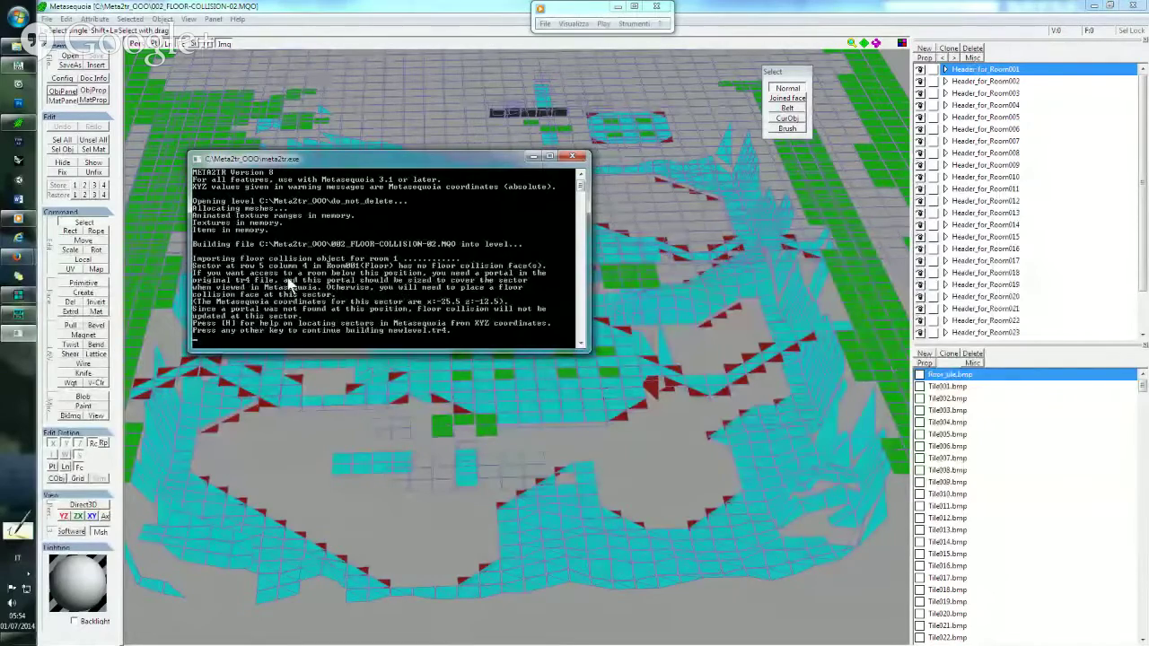
# Select Room001(Floor) and orbit to the sector meta2tr flagged at row 5, column 4.
pyautogui.click(946, 71)
pyautogui.click(985, 83)
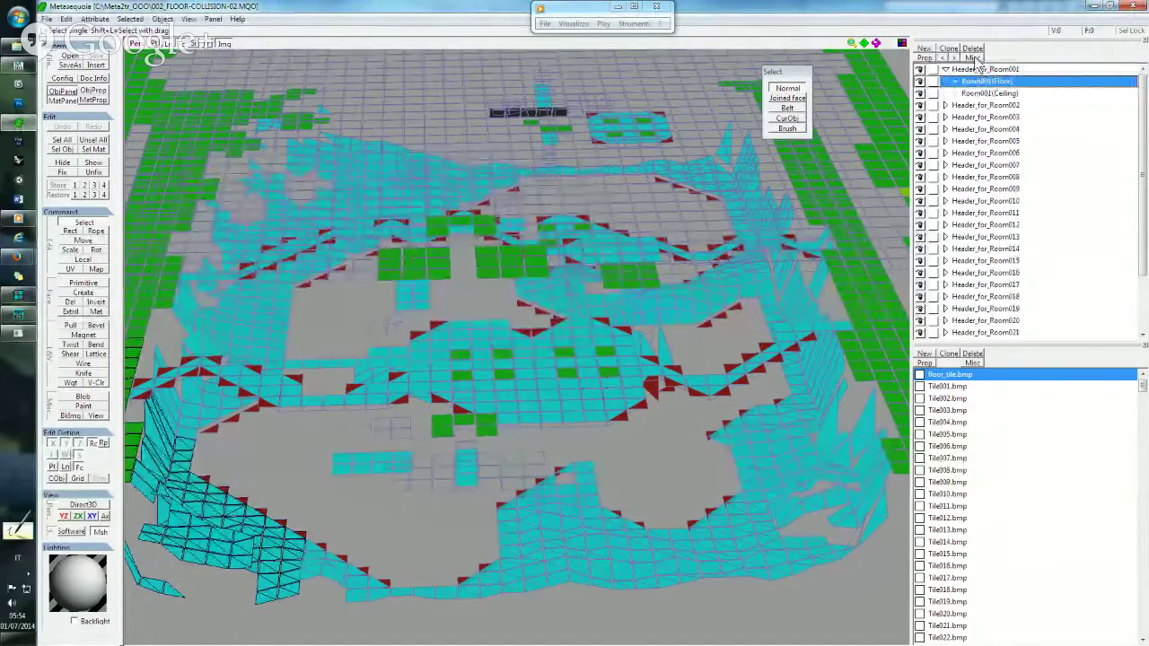
pyautogui.moveTo(688, 170); pyautogui.dragTo(666, 191, button='right')
pyautogui.scroll(3, 629, 207)
pyautogui.moveTo(605, 221)
pyautogui.mouseDown(button='right')
pyautogui.moveTo(620, 98)
pyautogui.moveTo(630, 161)
pyautogui.mouseUp(button='right')
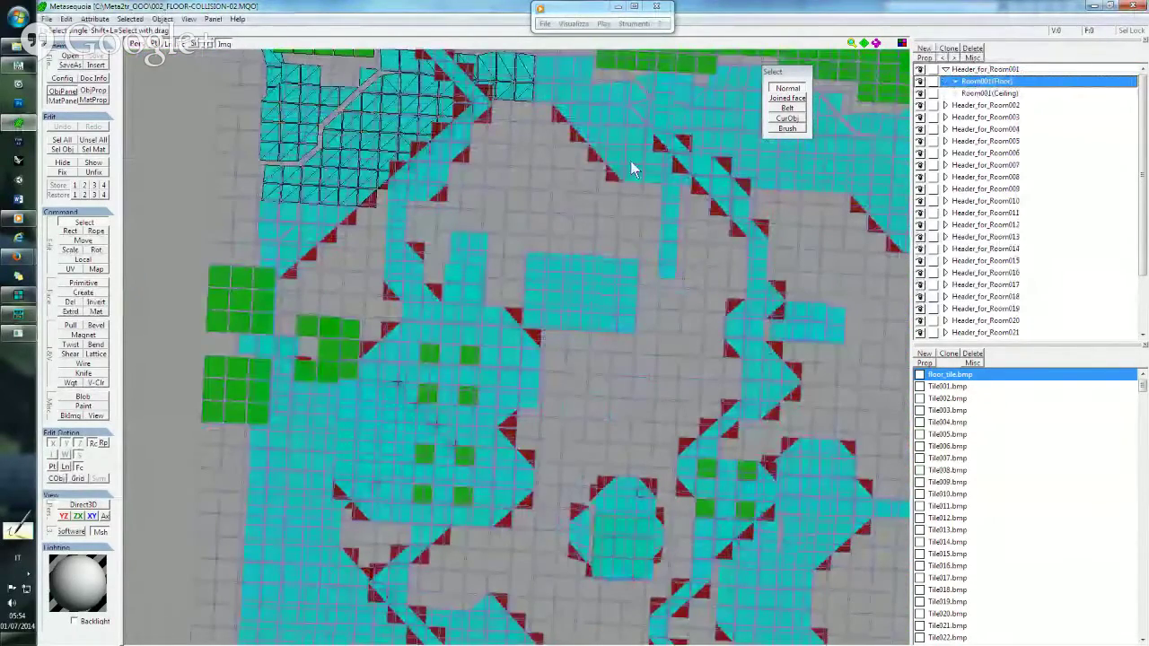
pyautogui.scroll(-5, 631, 161)
pyautogui.scroll(5, 403, 263)
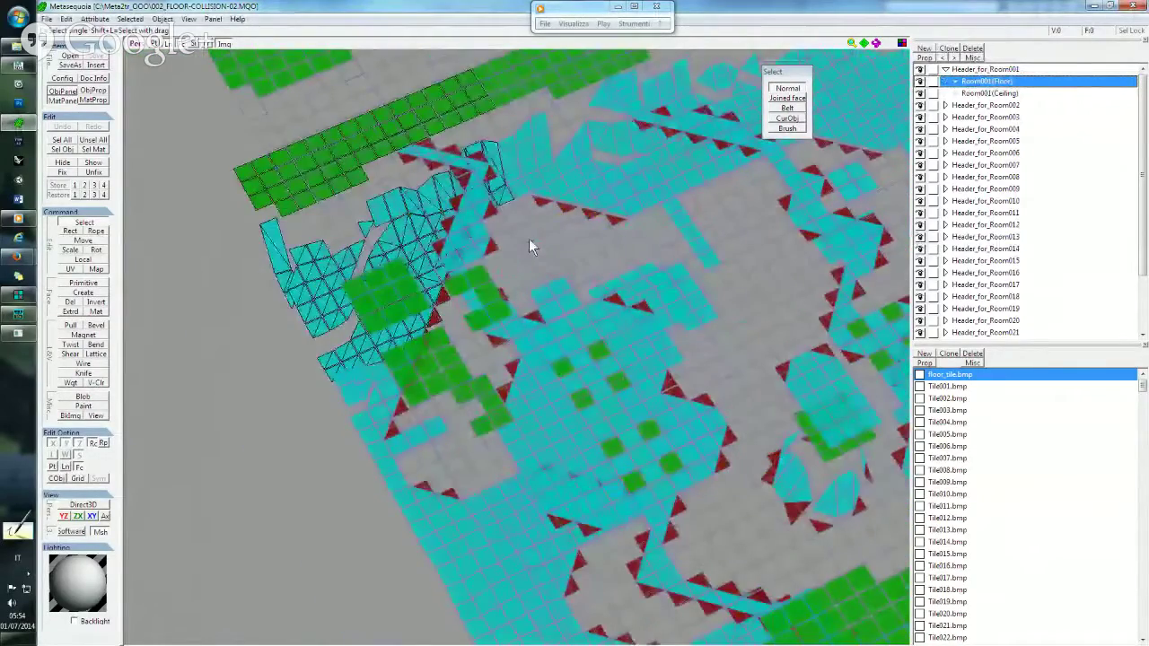
pyautogui.scroll(2, 404, 330)
pyautogui.press('F5')
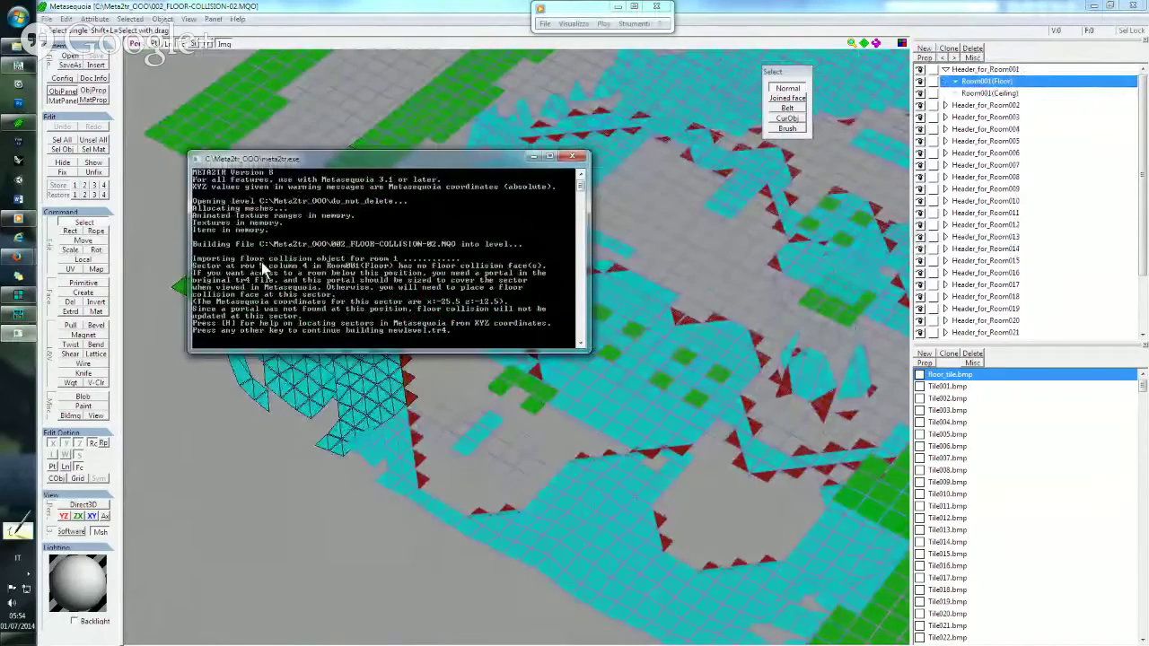
pyautogui.press('Return')
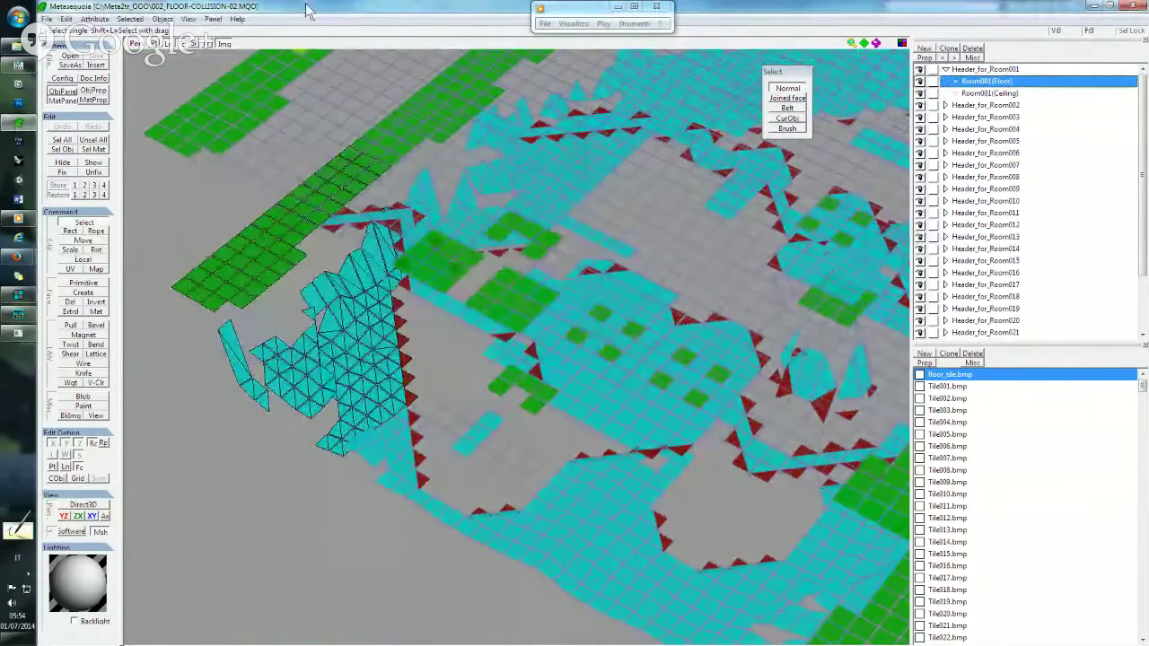
# Orbit around Room001's triangulated floor patch, then open the Misc show/hide dropdown.
pyautogui.moveTo(250, 380)
pyautogui.mouseDown(button='right')
pyautogui.moveTo(288, 354)
pyautogui.moveTo(290, 308)
pyautogui.mouseUp(button='right')
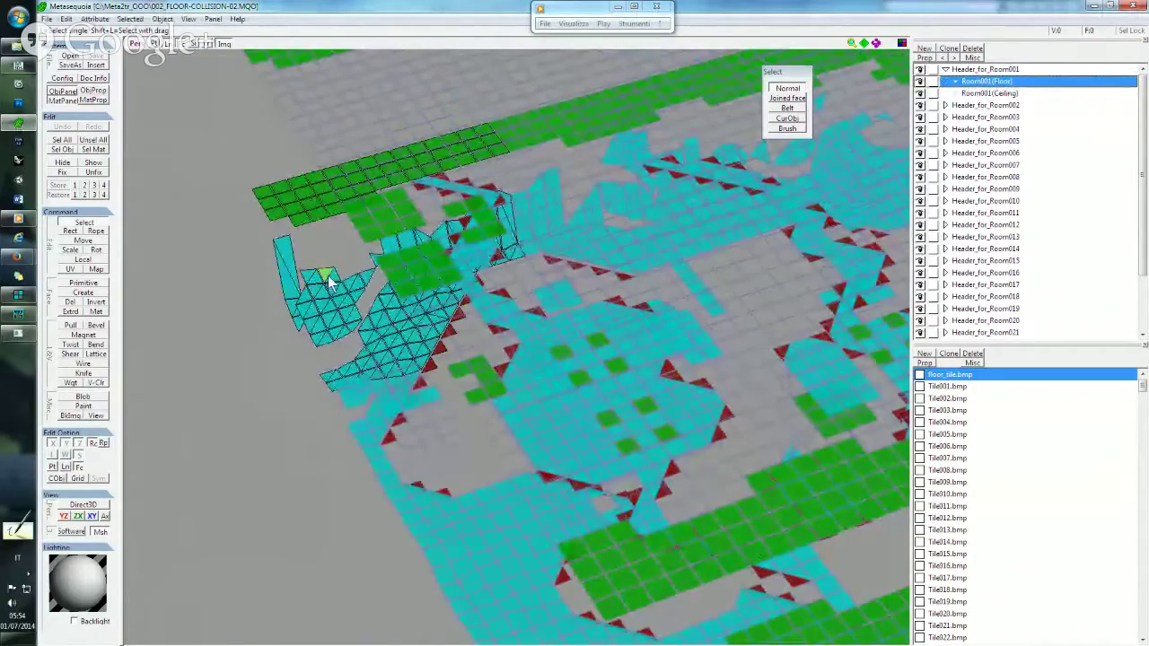
pyautogui.moveTo(329, 275); pyautogui.dragTo(417, 326, button='right')
pyautogui.moveTo(313, 462)
pyautogui.mouseDown(button='right')
pyautogui.moveTo(351, 380)
pyautogui.moveTo(323, 410)
pyautogui.moveTo(397, 390)
pyautogui.moveTo(392, 398)
pyautogui.mouseUp(button='right')
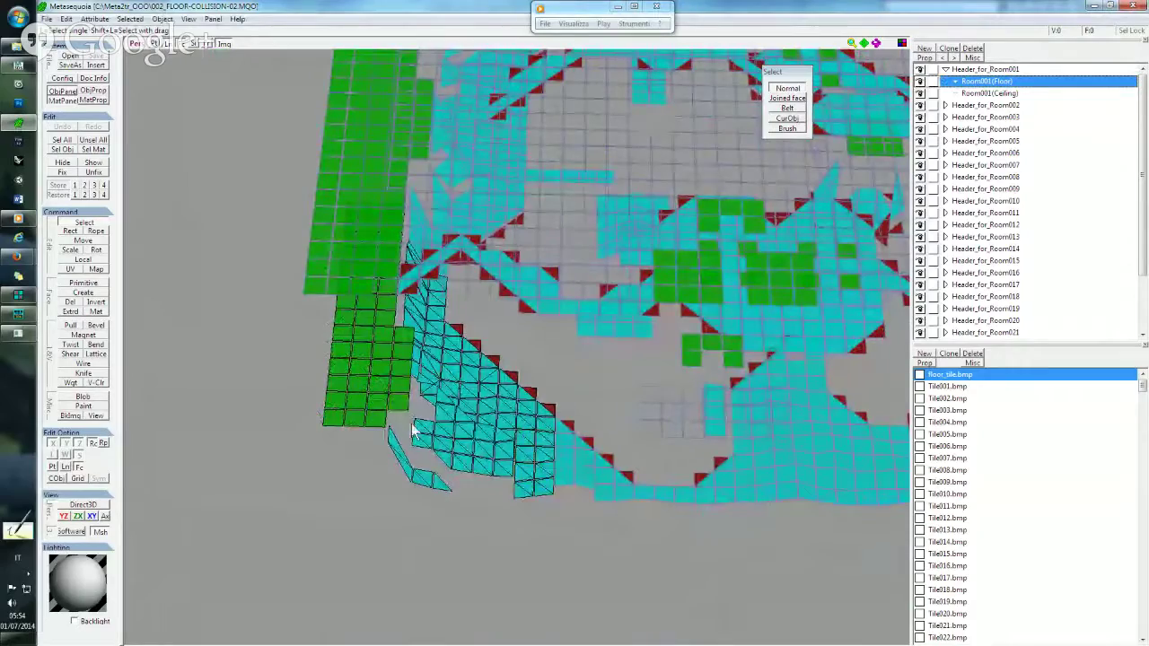
pyautogui.moveTo(441, 431)
pyautogui.mouseDown(button='right')
pyautogui.moveTo(449, 478)
pyautogui.moveTo(446, 428)
pyautogui.moveTo(418, 409)
pyautogui.moveTo(421, 448)
pyautogui.moveTo(404, 465)
pyautogui.moveTo(403, 403)
pyautogui.mouseUp(button='right')
pyautogui.moveTo(390, 364)
pyautogui.mouseDown(button='right')
pyautogui.moveTo(432, 356)
pyautogui.moveTo(443, 423)
pyautogui.moveTo(453, 406)
pyautogui.moveTo(441, 385)
pyautogui.mouseUp(button='right')
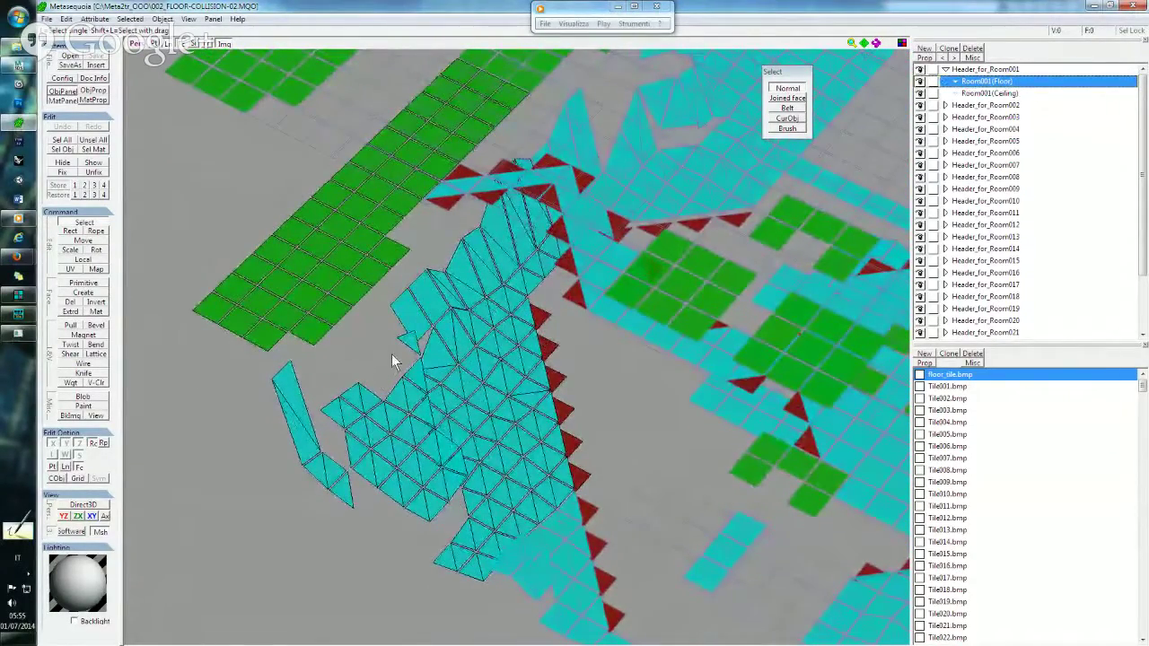
pyautogui.moveTo(390, 359)
pyautogui.mouseDown(button='right')
pyautogui.moveTo(410, 403)
pyautogui.moveTo(413, 374)
pyautogui.moveTo(736, 163)
pyautogui.mouseUp(button='right')
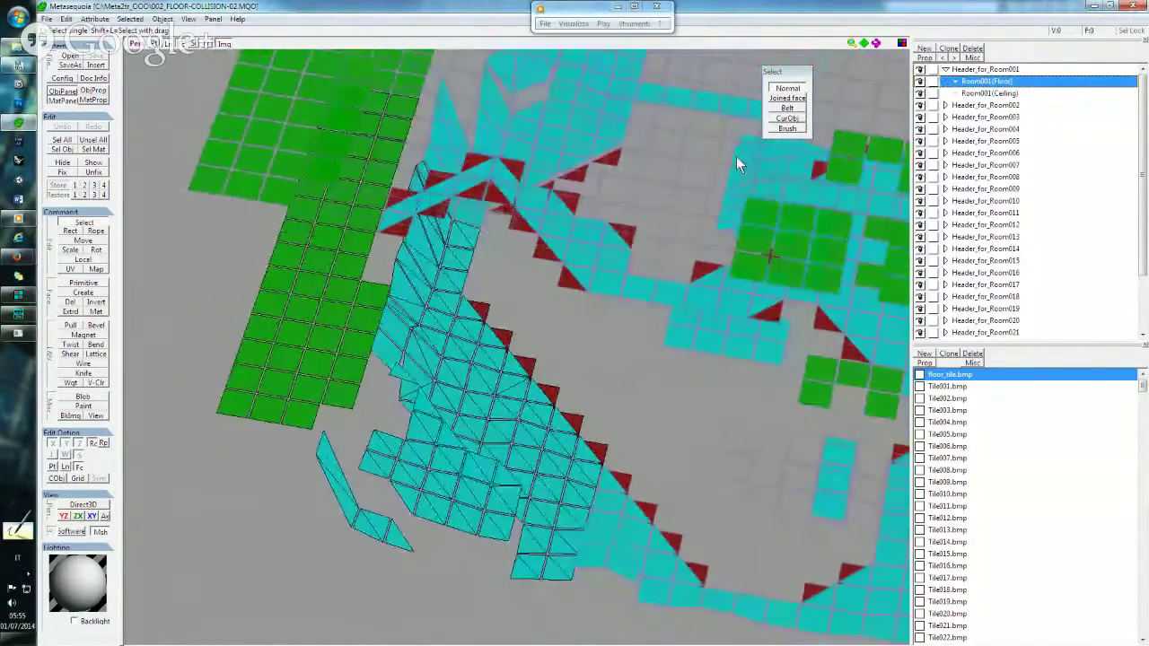
pyautogui.click(972, 57)
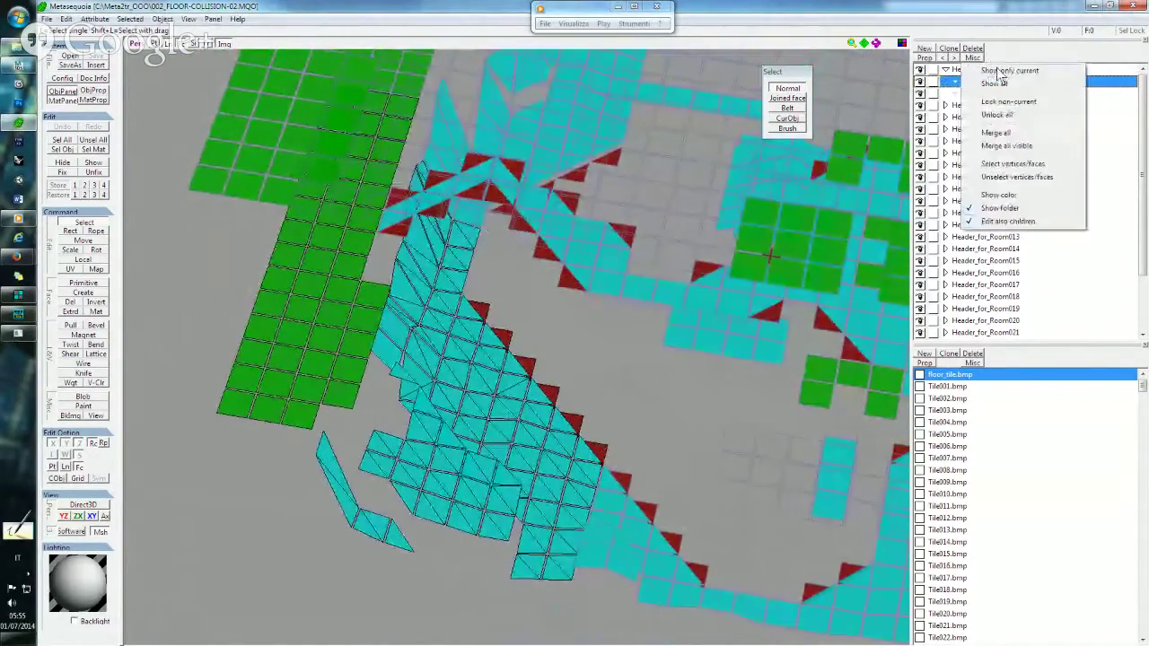
# Try isolating the current object in a top view, then undo to show all rooms again.
pyautogui.click(999, 69)
pyautogui.press('Home')
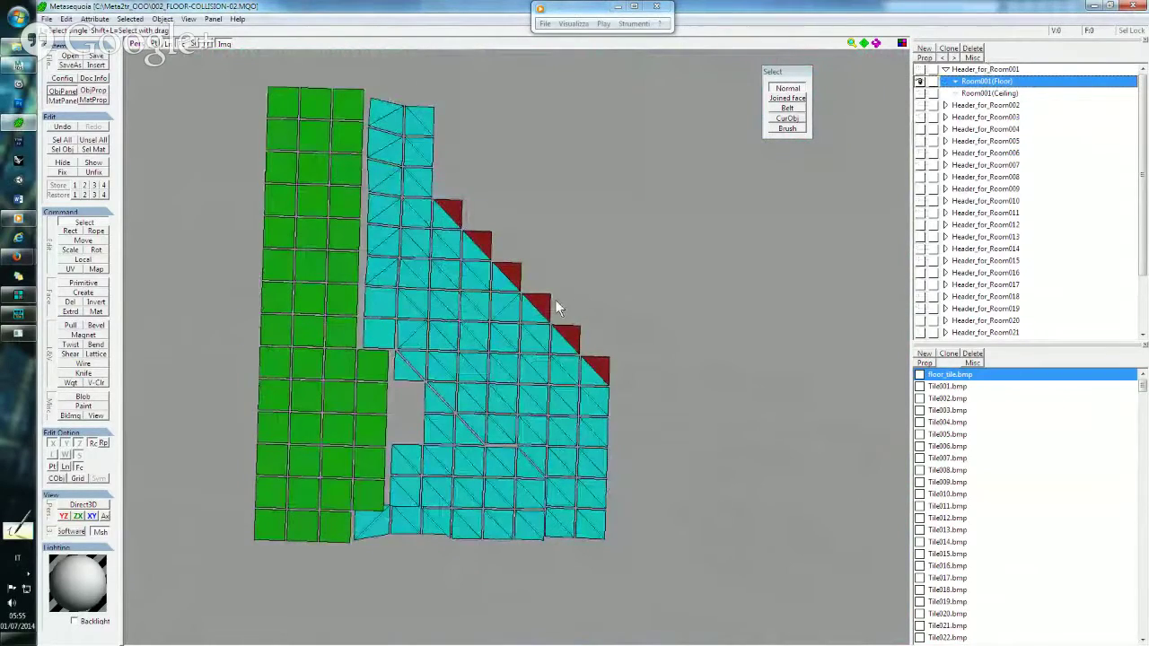
pyautogui.hotkey('ctrl', 'z')
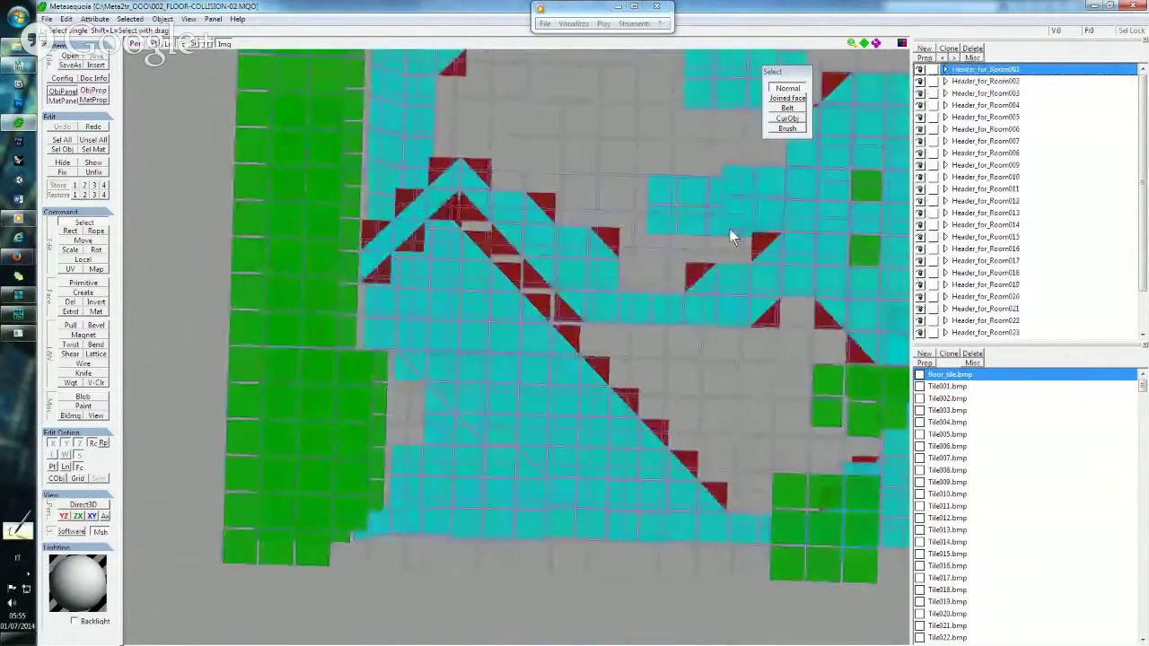
pyautogui.moveTo(672, 260)
pyautogui.mouseDown(button='right')
pyautogui.moveTo(672, 305)
pyautogui.moveTo(645, 239)
pyautogui.mouseUp(button='right')
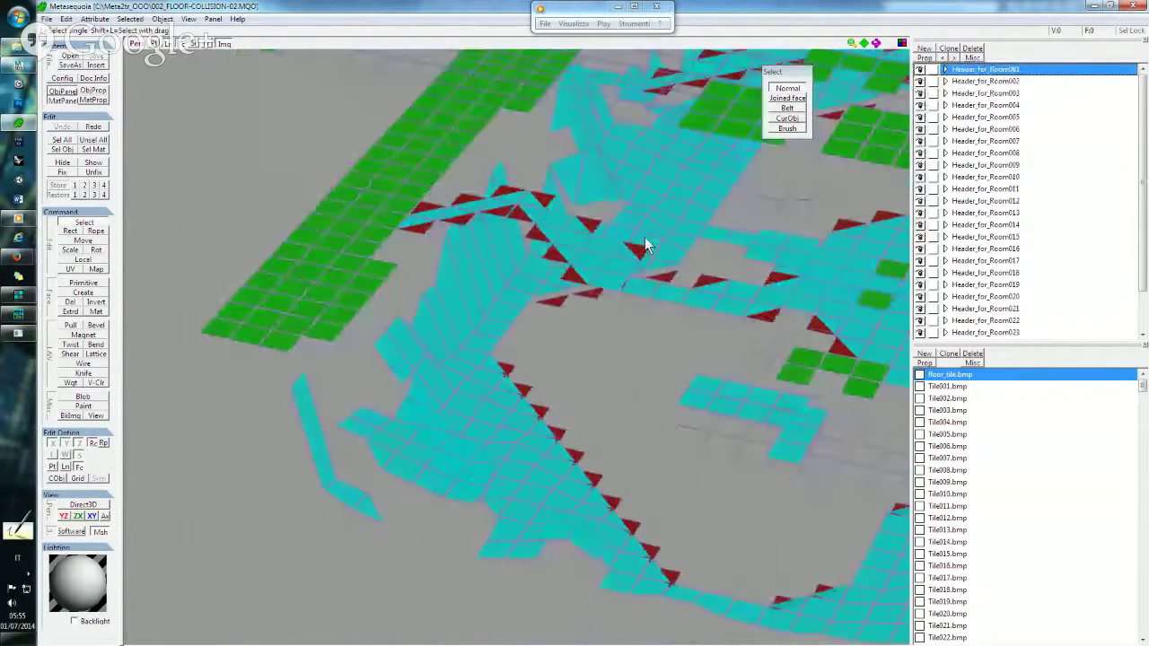
pyautogui.scroll(2, 644, 237)
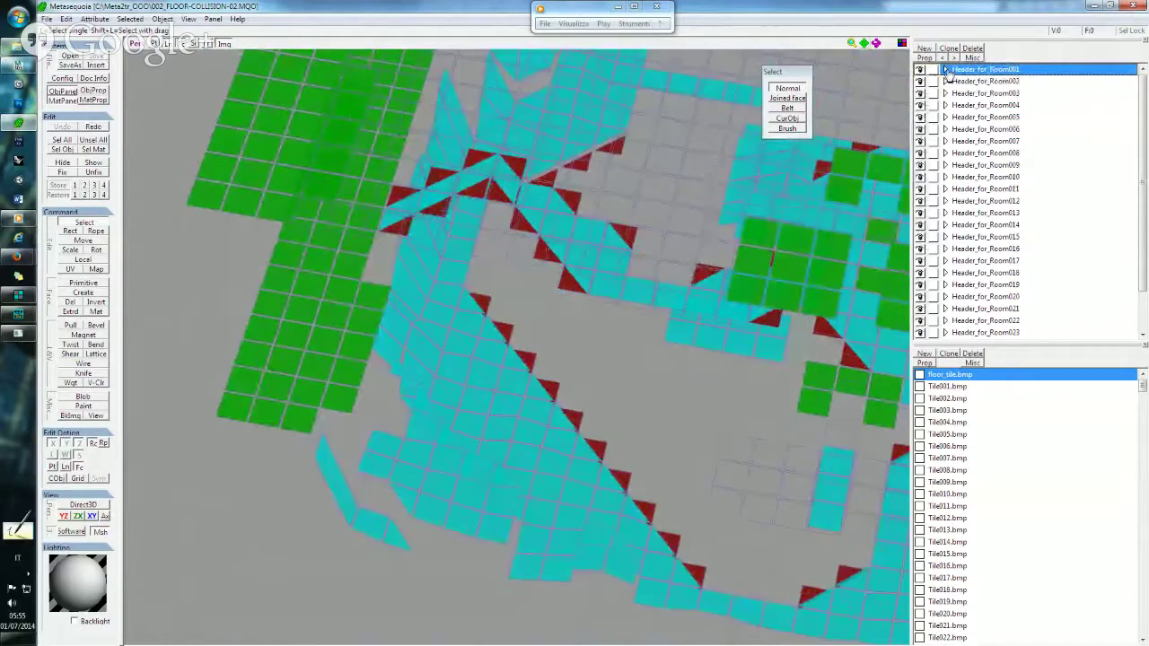
# Isolate Room001(Floor) and paste the two copied floor faces as new object obj1.
pyautogui.click(945, 70)
pyautogui.click(975, 82)
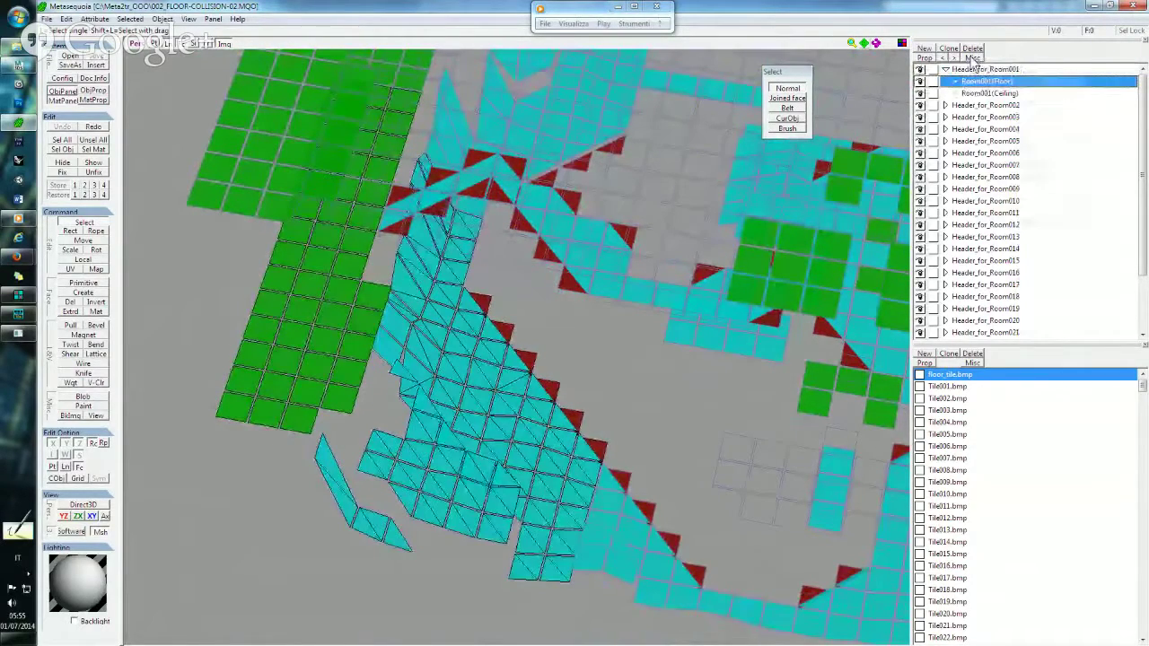
pyautogui.rightClick(1007, 82)
pyautogui.click(1009, 70)
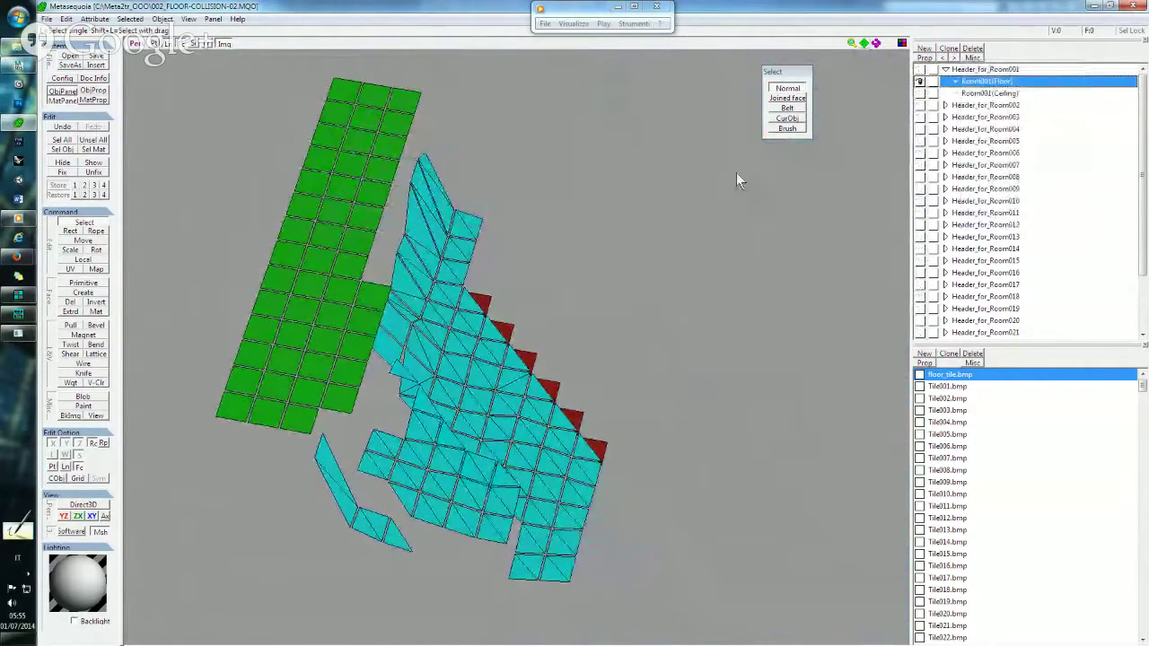
pyautogui.moveTo(736, 172)
pyautogui.mouseDown(button='right')
pyautogui.moveTo(723, 223)
pyautogui.moveTo(637, 208)
pyautogui.moveTo(635, 192)
pyautogui.moveTo(641, 238)
pyautogui.moveTo(634, 199)
pyautogui.mouseUp(button='right')
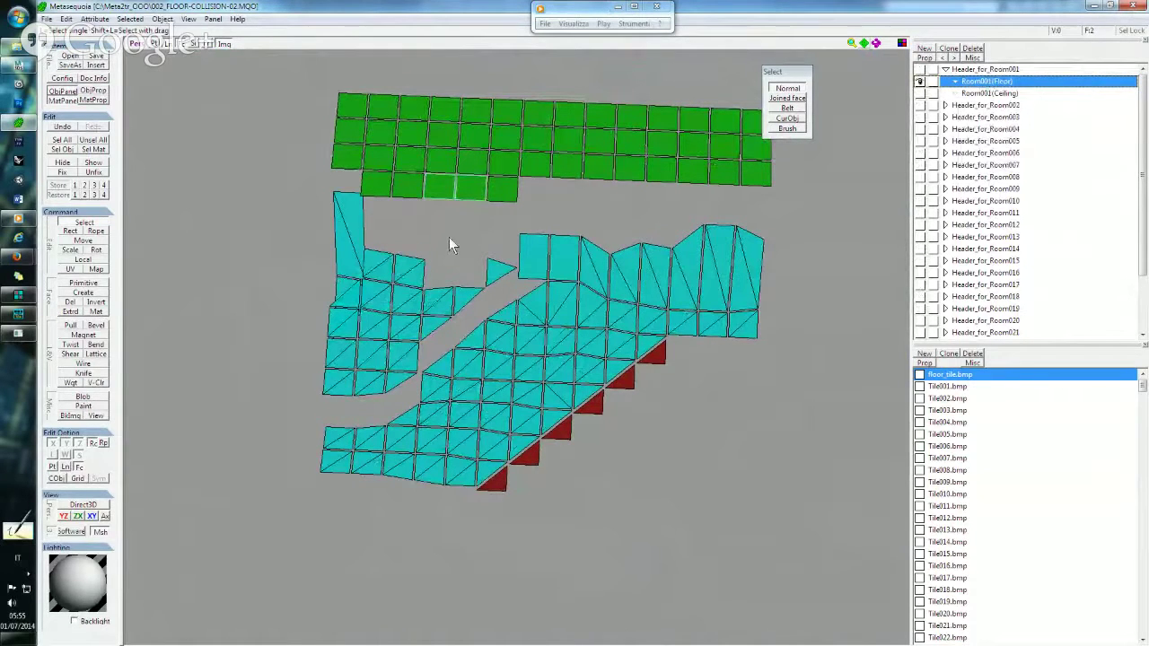
pyautogui.hotkey('ctrl', 'v')
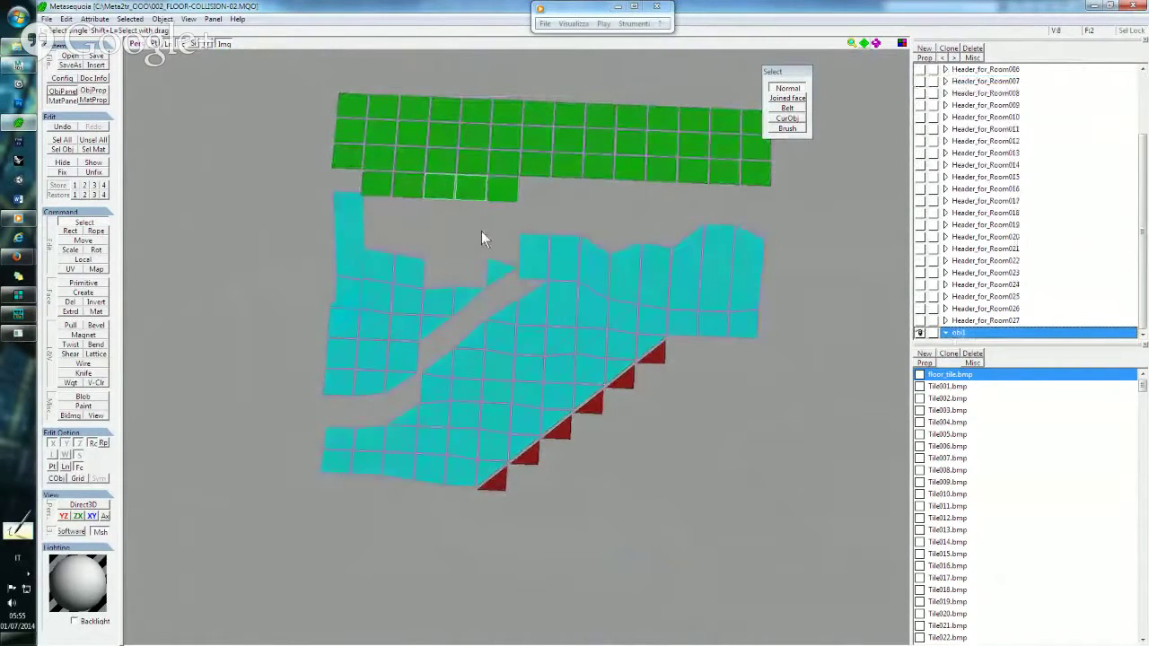
# Move the pasted faces 1 unit along Z.
pyautogui.click(88, 242)
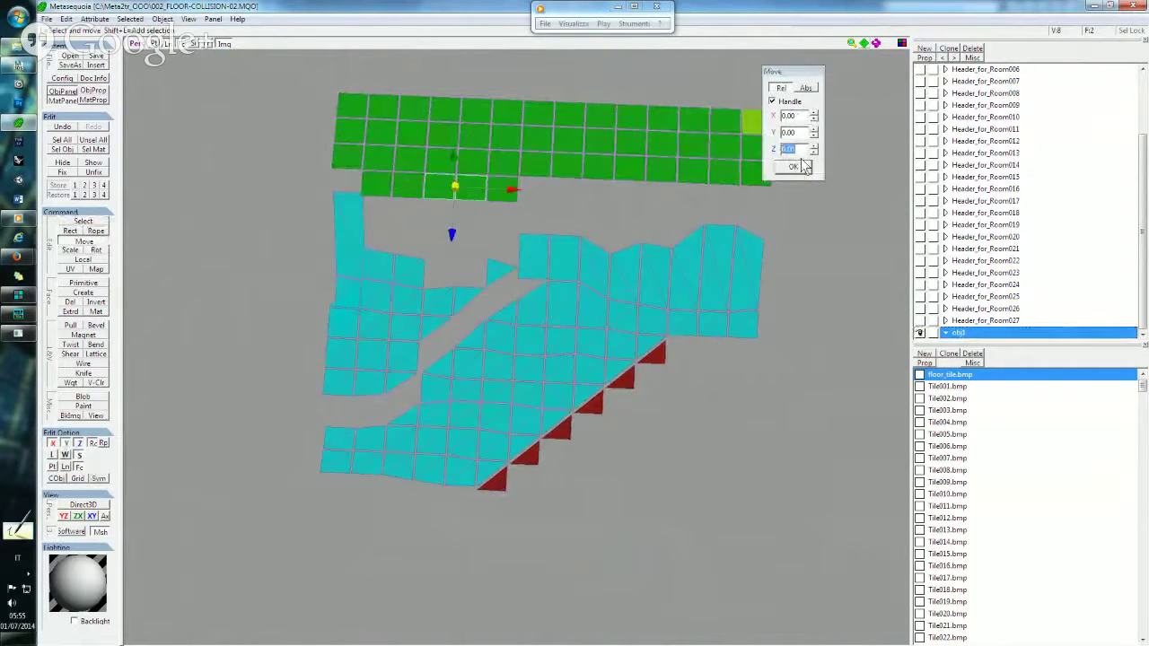
pyautogui.write('1')
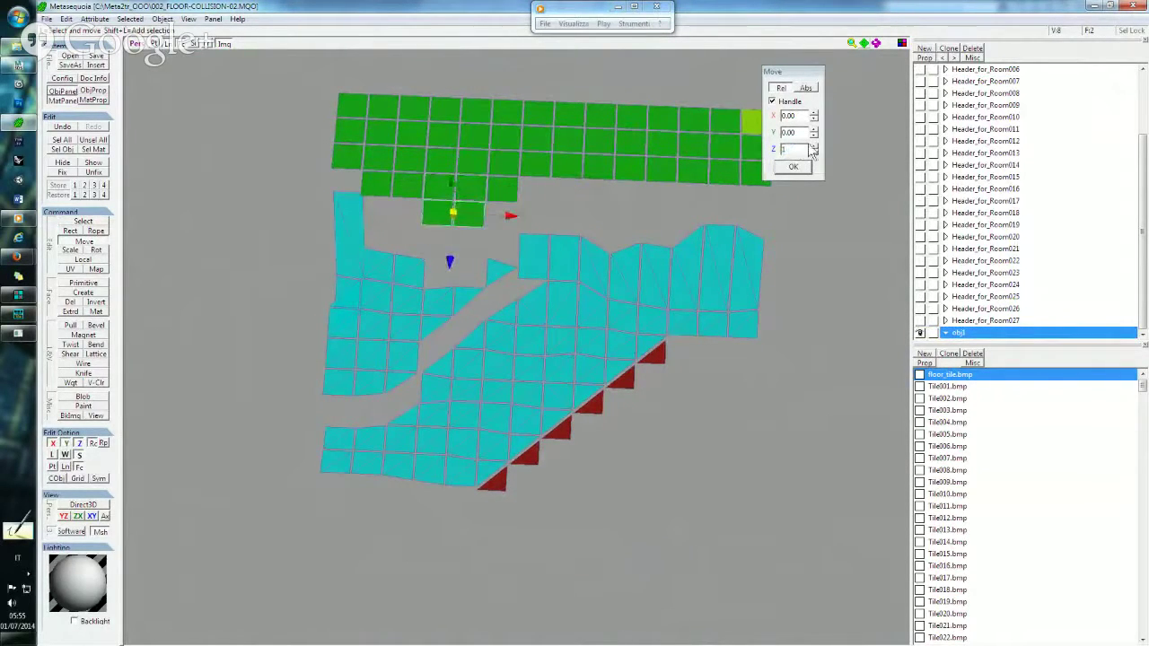
pyautogui.scroll(3, 1019, 154)
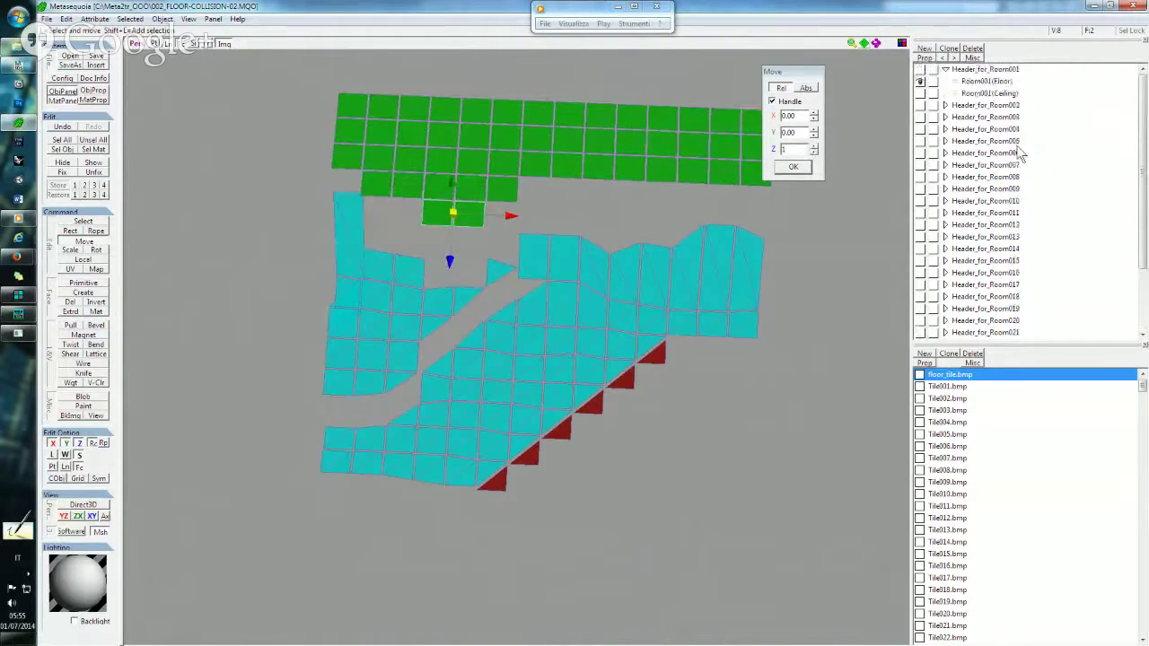
# Merge all visible objects into Room001(Floor), confirming with Sì.
pyautogui.click(997, 82)
pyautogui.click(975, 59)
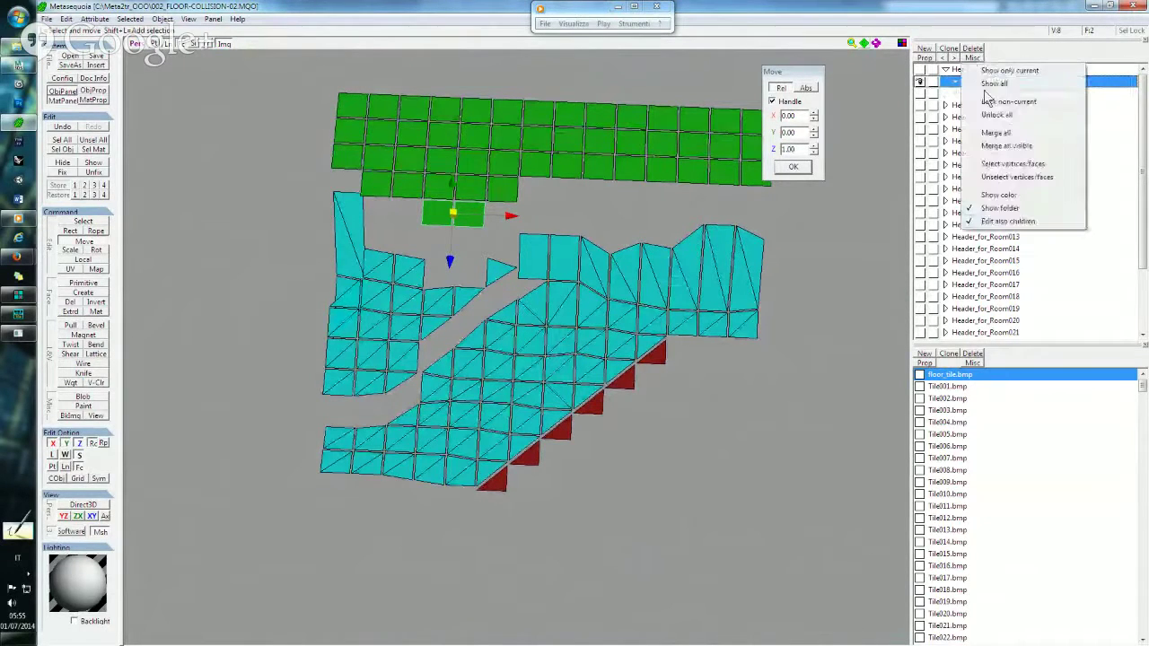
pyautogui.click(997, 146)
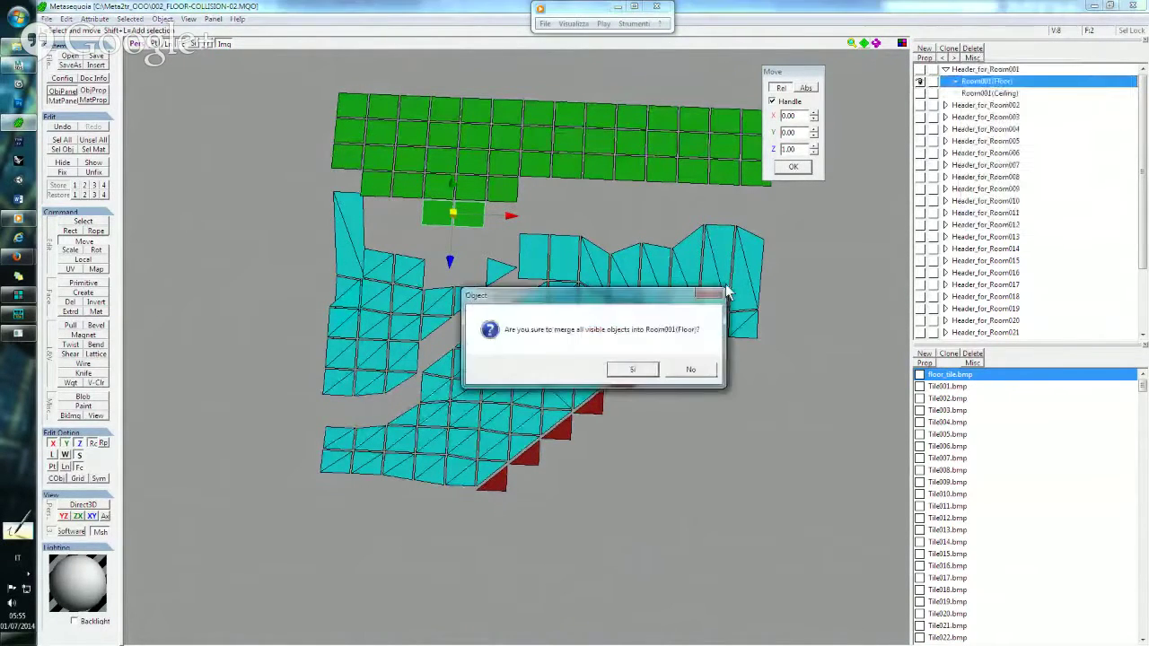
pyautogui.click(639, 370)
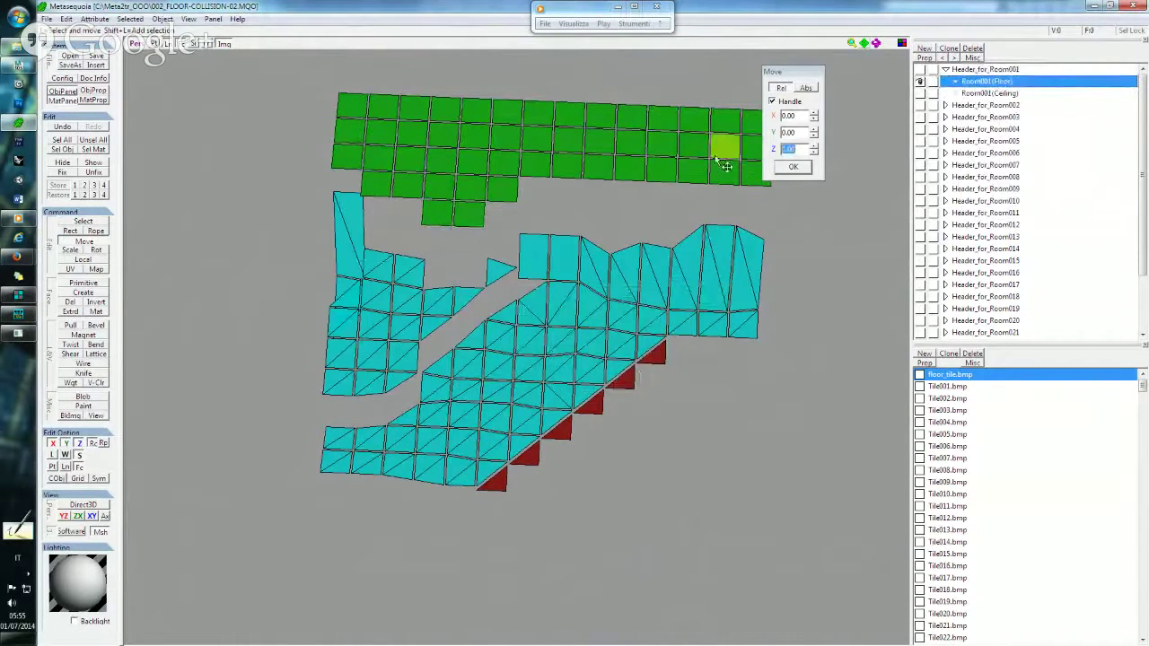
# Show all objects, limit selection to the current object, and expand Header_for_Room005.
pyautogui.click(972, 57)
pyautogui.click(997, 83)
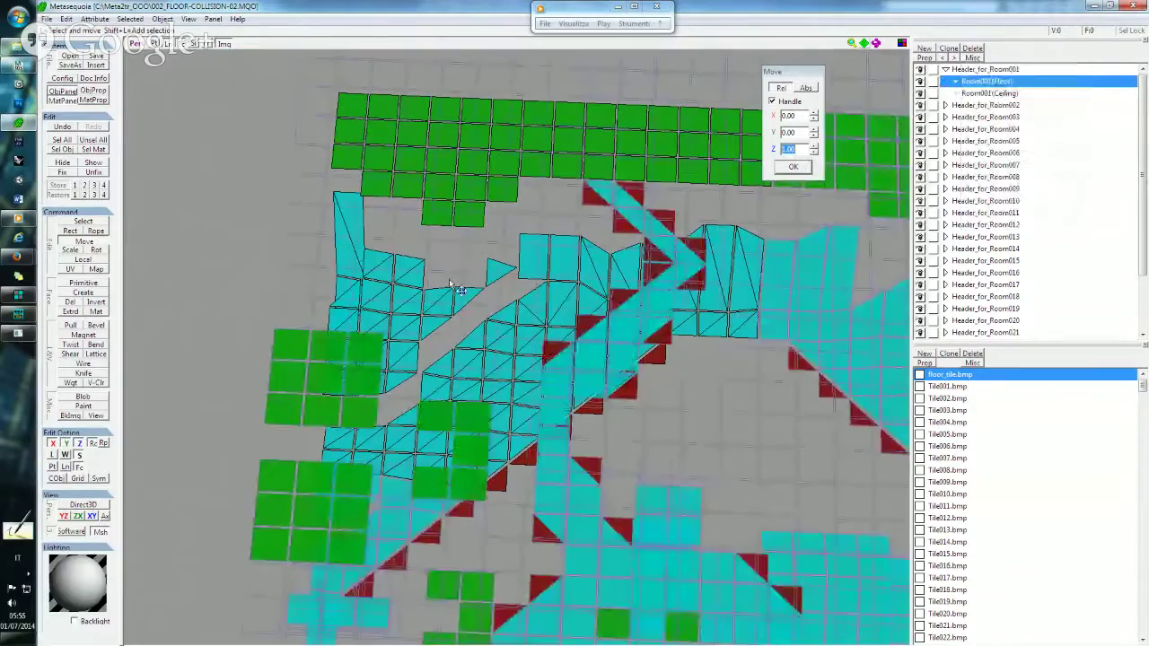
pyautogui.moveTo(282, 275)
pyautogui.mouseDown(button='right')
pyautogui.moveTo(299, 282)
pyautogui.moveTo(379, 218)
pyautogui.mouseUp(button='right')
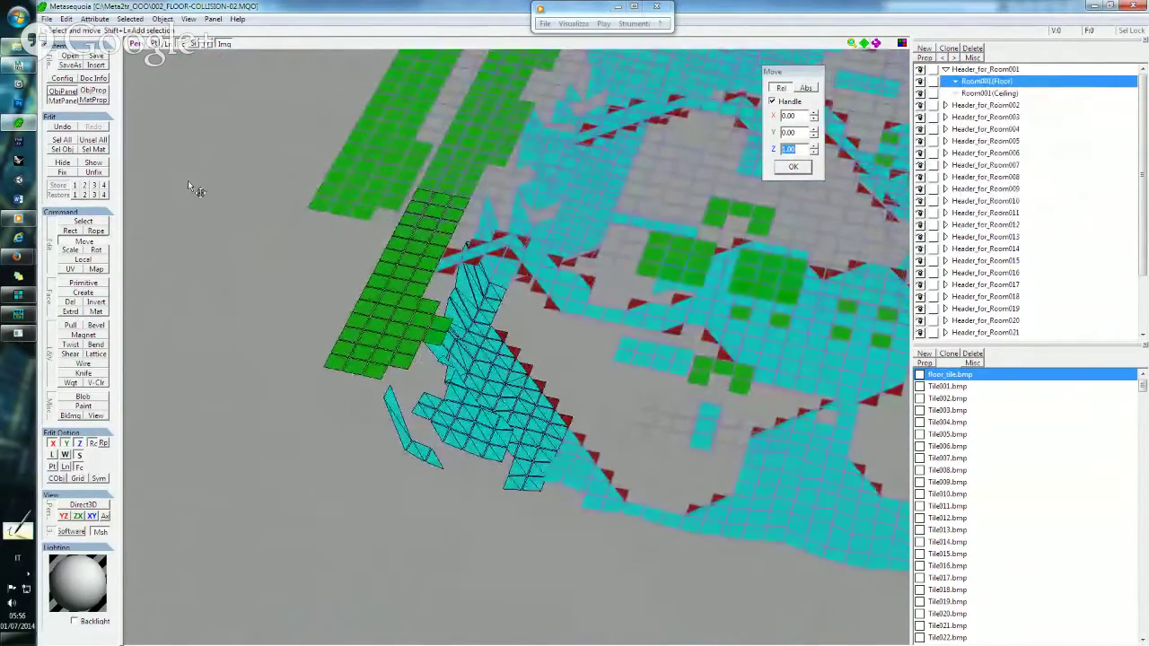
pyautogui.click(90, 223)
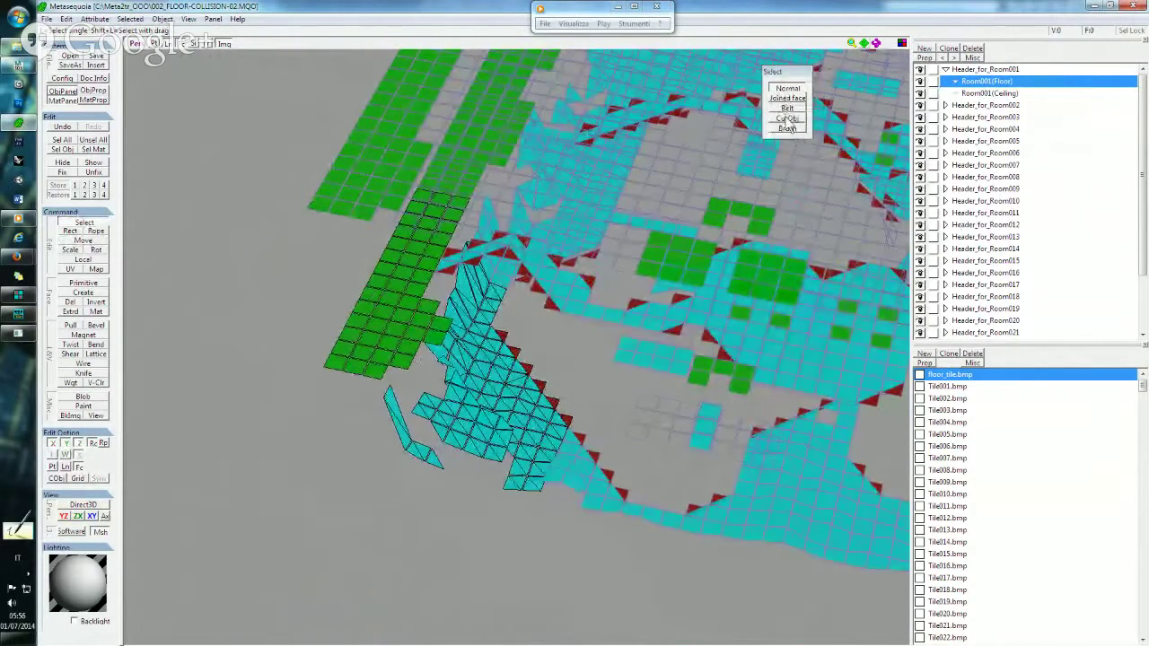
pyautogui.click(788, 119)
pyautogui.moveTo(391, 177)
pyautogui.mouseDown(button='right')
pyautogui.moveTo(430, 165)
pyautogui.moveTo(440, 224)
pyautogui.moveTo(439, 178)
pyautogui.moveTo(442, 304)
pyautogui.mouseUp(button='right')
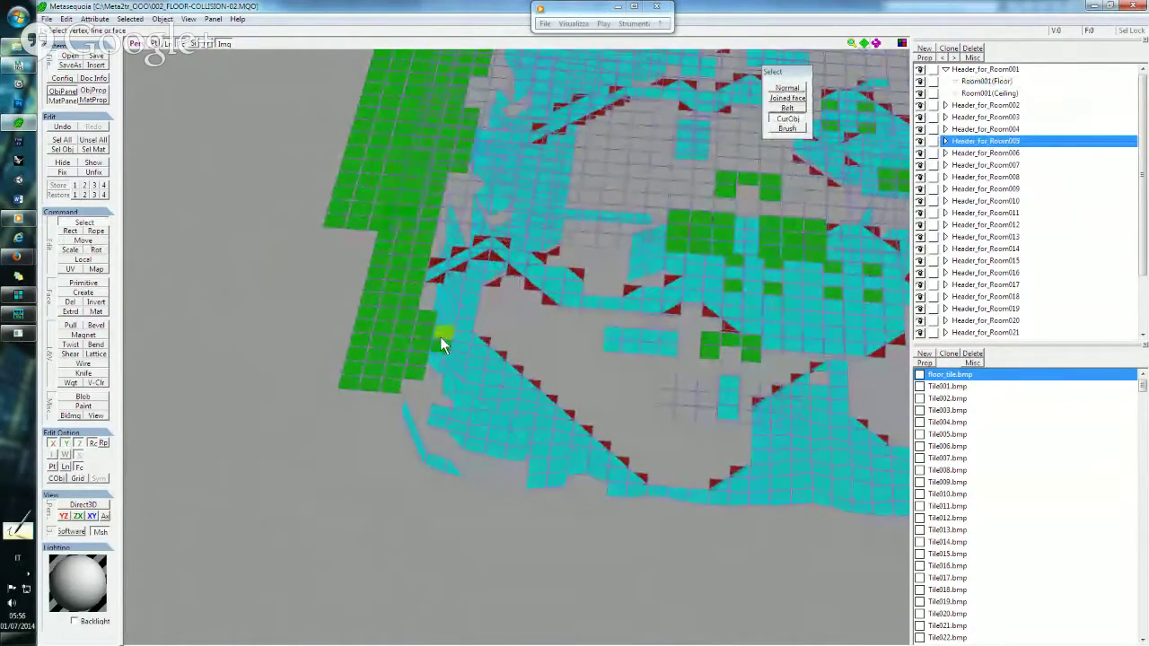
pyautogui.moveTo(469, 197); pyautogui.dragTo(473, 270, button='right')
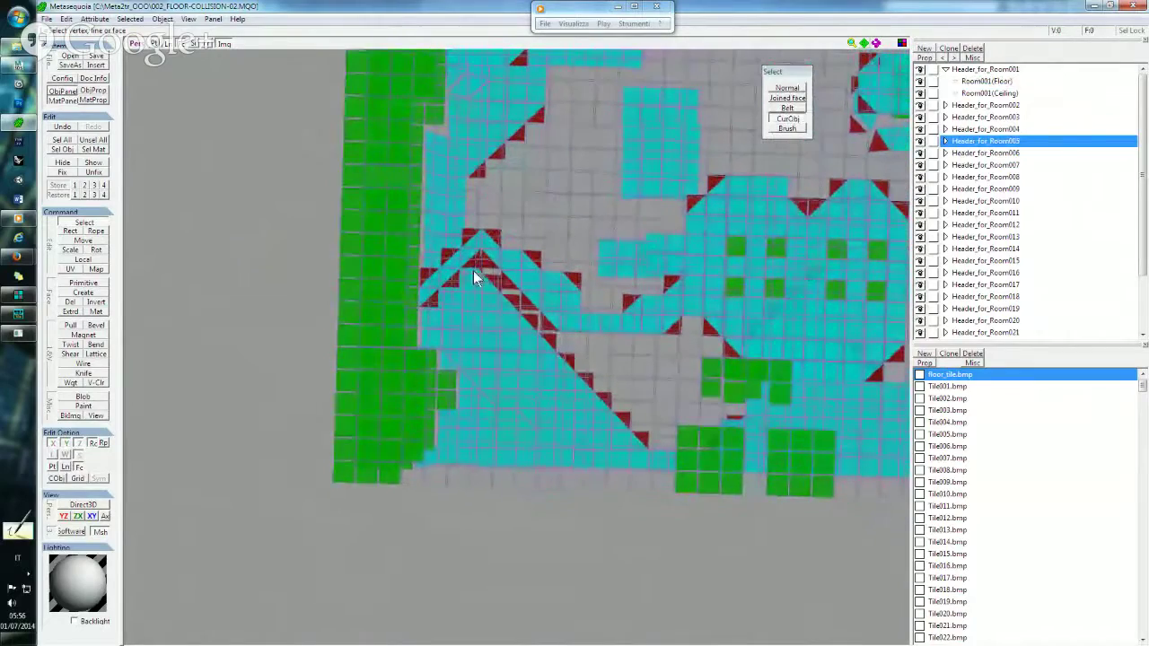
pyautogui.moveTo(574, 179)
pyautogui.mouseDown(button='right')
pyautogui.moveTo(503, 204)
pyautogui.moveTo(463, 175)
pyautogui.mouseUp(button='right')
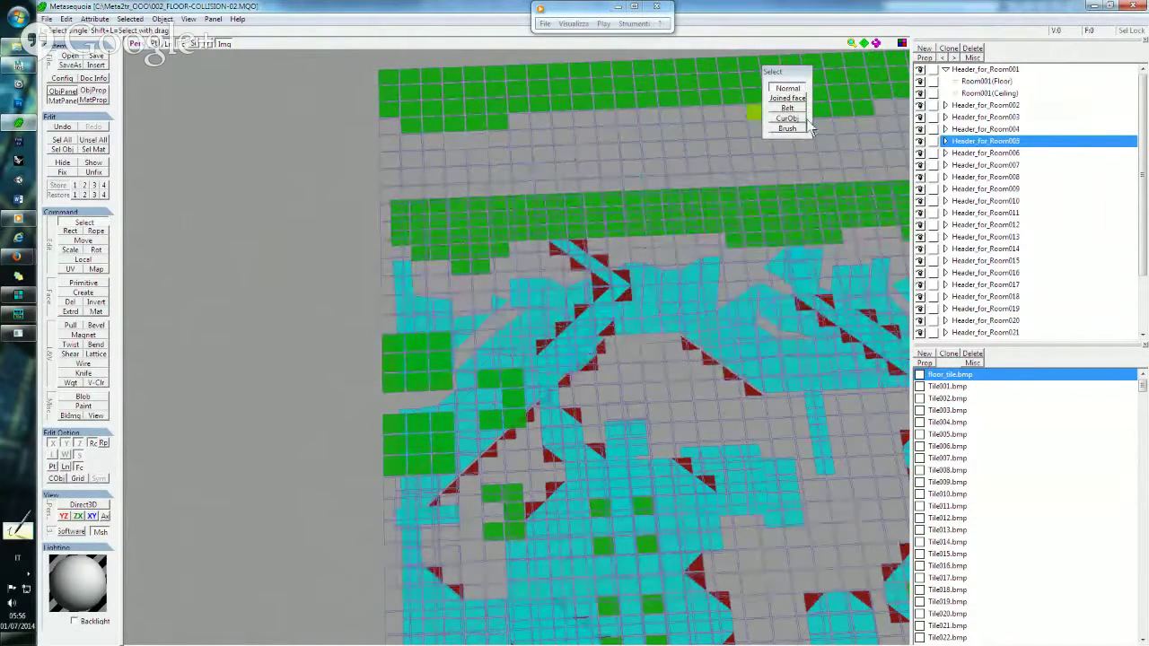
pyautogui.click(945, 142)
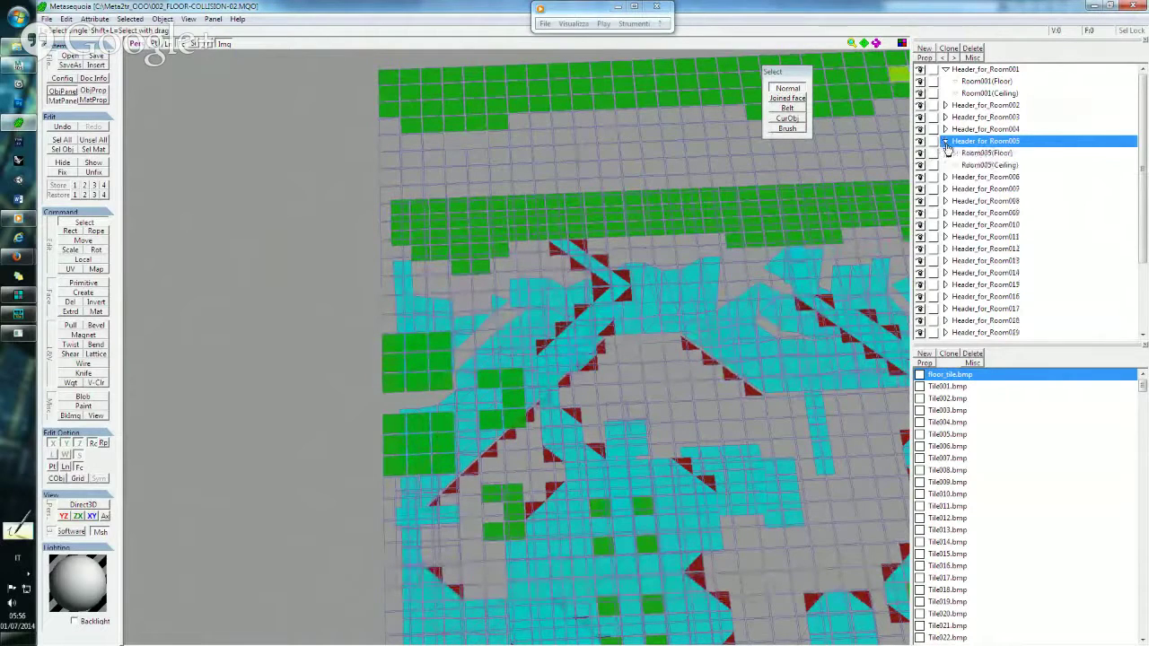
# Isolate Room005(Floor) and paste the copied faces as a new object.
pyautogui.click(992, 153)
pyautogui.click(978, 60)
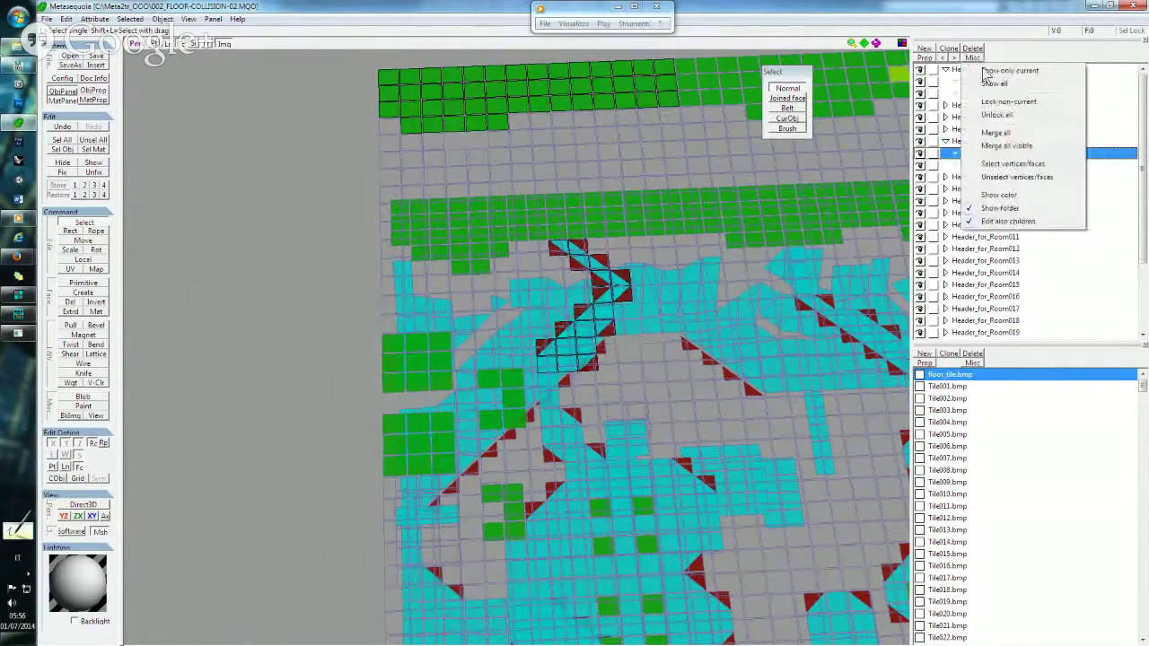
pyautogui.click(998, 70)
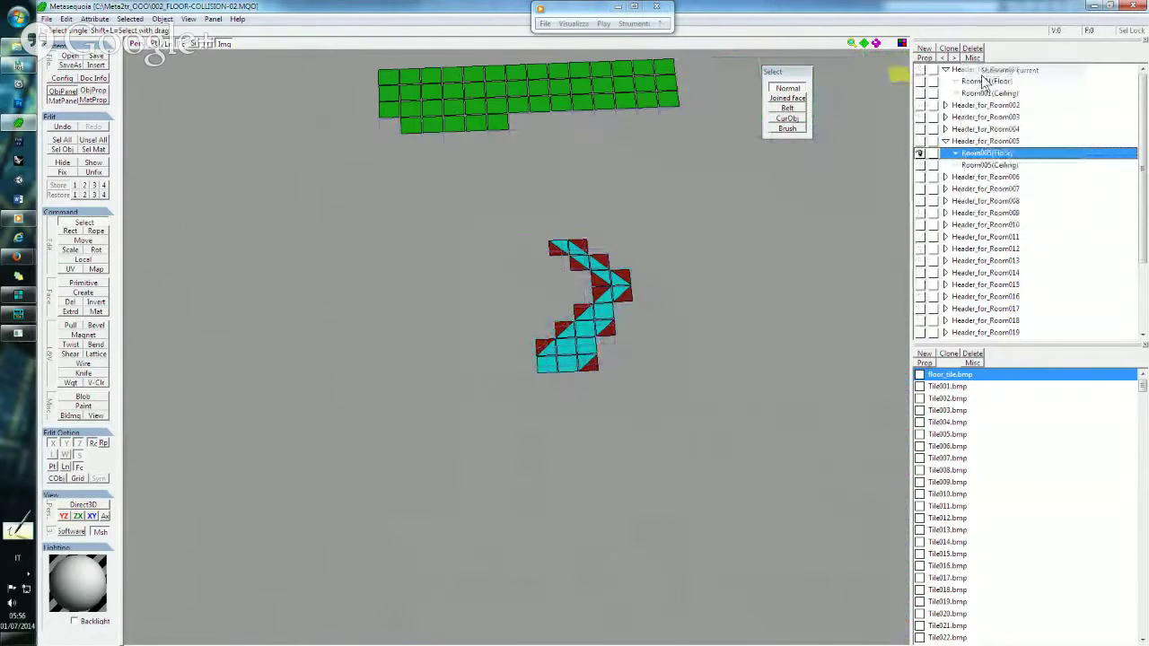
pyautogui.hotkey('ctrl', 'v')
pyautogui.moveTo(570, 259)
pyautogui.mouseDown(button='right')
pyautogui.moveTo(463, 334)
pyautogui.moveTo(476, 330)
pyautogui.moveTo(505, 370)
pyautogui.moveTo(512, 414)
pyautogui.moveTo(440, 424)
pyautogui.moveTo(451, 406)
pyautogui.moveTo(465, 432)
pyautogui.moveTo(558, 446)
pyautogui.moveTo(494, 327)
pyautogui.moveTo(467, 389)
pyautogui.moveTo(424, 422)
pyautogui.moveTo(422, 447)
pyautogui.mouseUp(button='right')
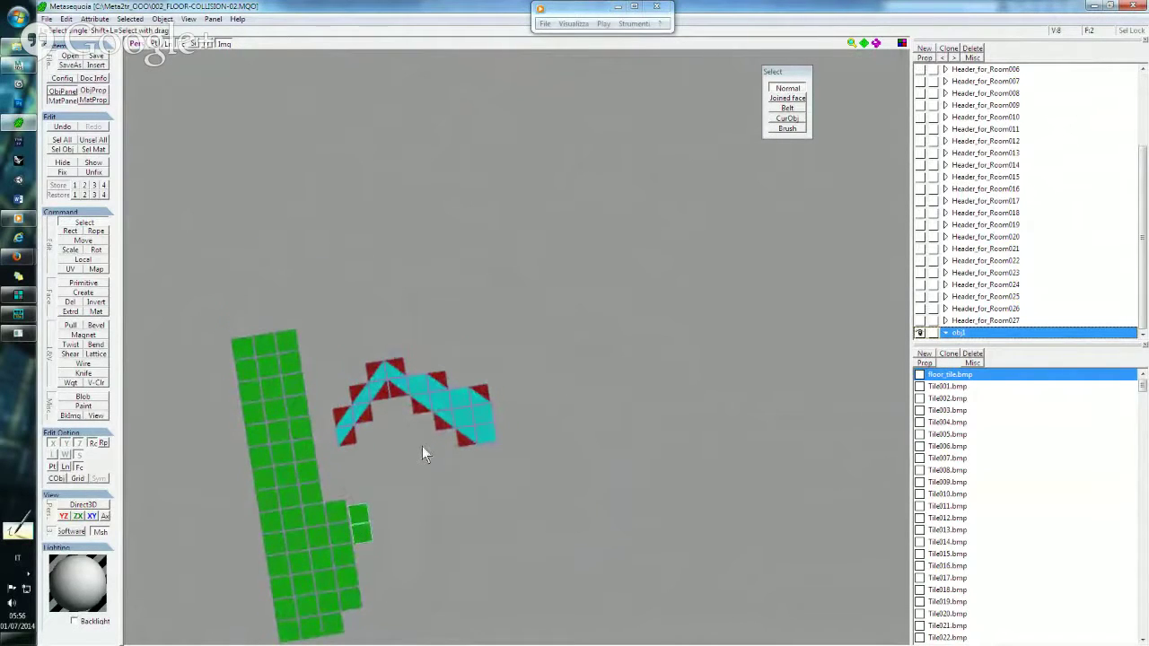
# Toggle the view to orthographic, undo, and orbit around the floor pieces.
pyautogui.click(134, 43)
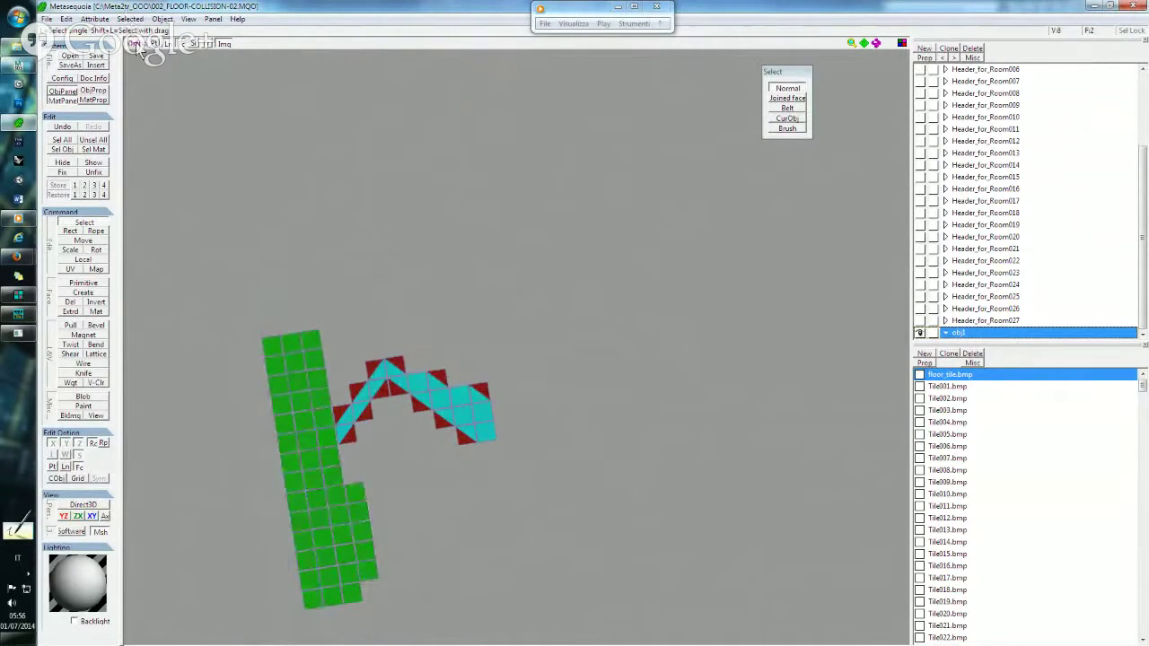
pyautogui.moveTo(386, 270)
pyautogui.mouseDown(button='right')
pyautogui.moveTo(296, 172)
pyautogui.moveTo(251, 162)
pyautogui.moveTo(249, 180)
pyautogui.moveTo(322, 87)
pyautogui.moveTo(295, 108)
pyautogui.moveTo(384, 171)
pyautogui.moveTo(532, 191)
pyautogui.mouseUp(button='right')
pyautogui.hotkey('ctrl', 'z')
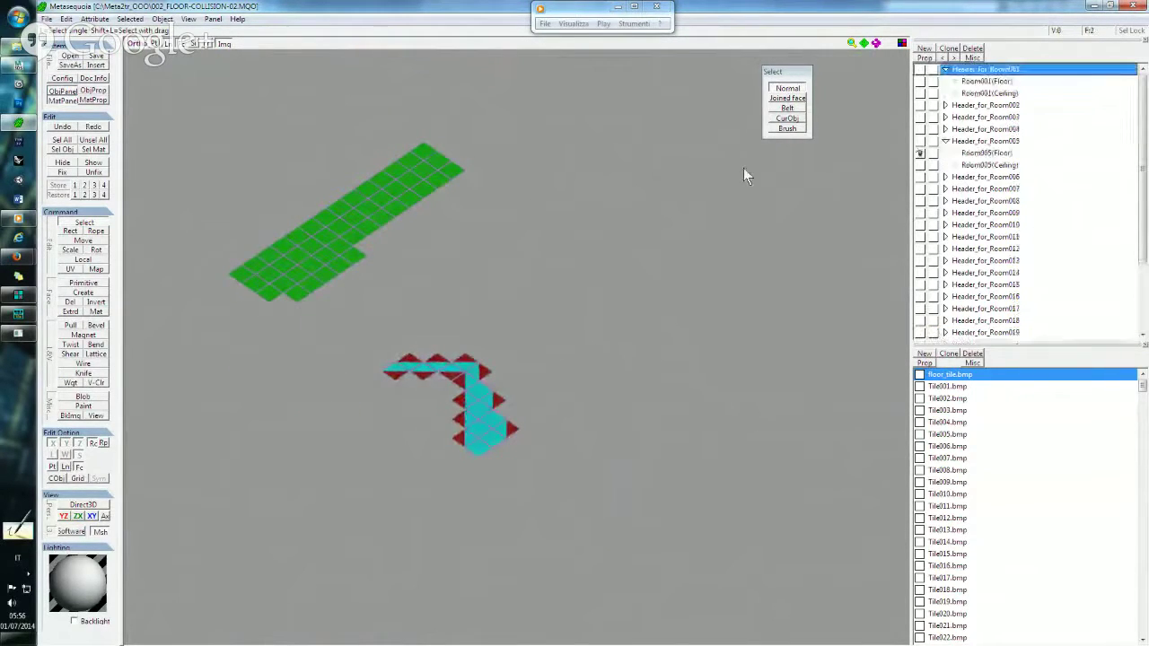
pyautogui.moveTo(683, 277)
pyautogui.mouseDown(button='right')
pyautogui.moveTo(727, 336)
pyautogui.moveTo(720, 292)
pyautogui.mouseUp(button='right')
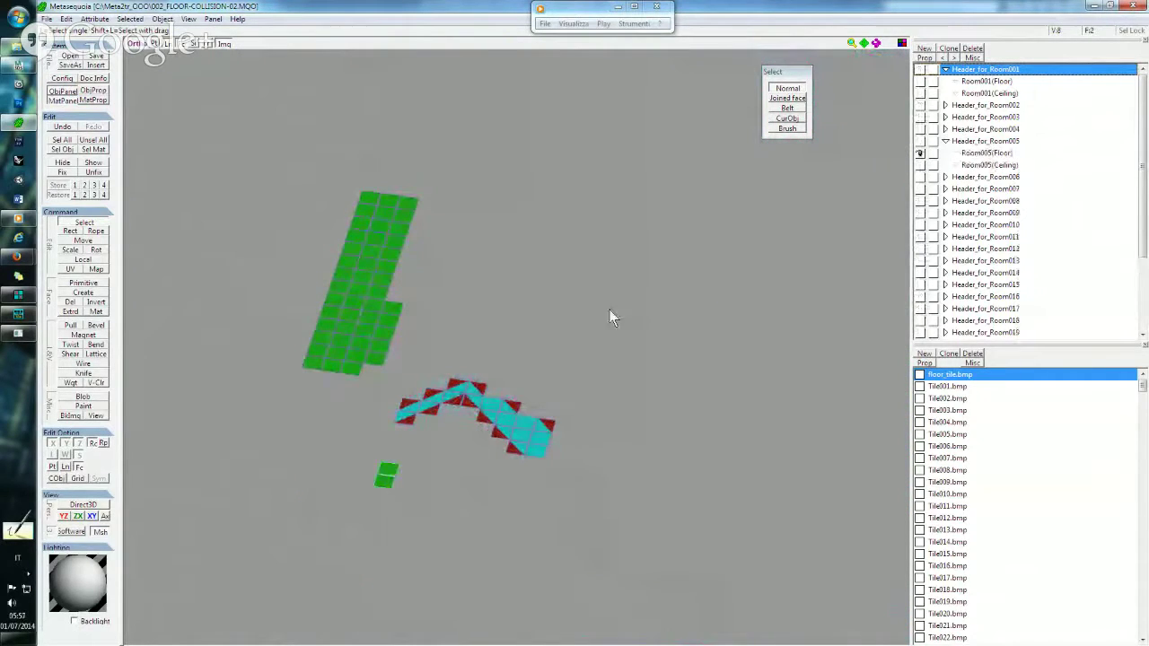
pyautogui.moveTo(477, 332); pyautogui.dragTo(482, 419, button='right')
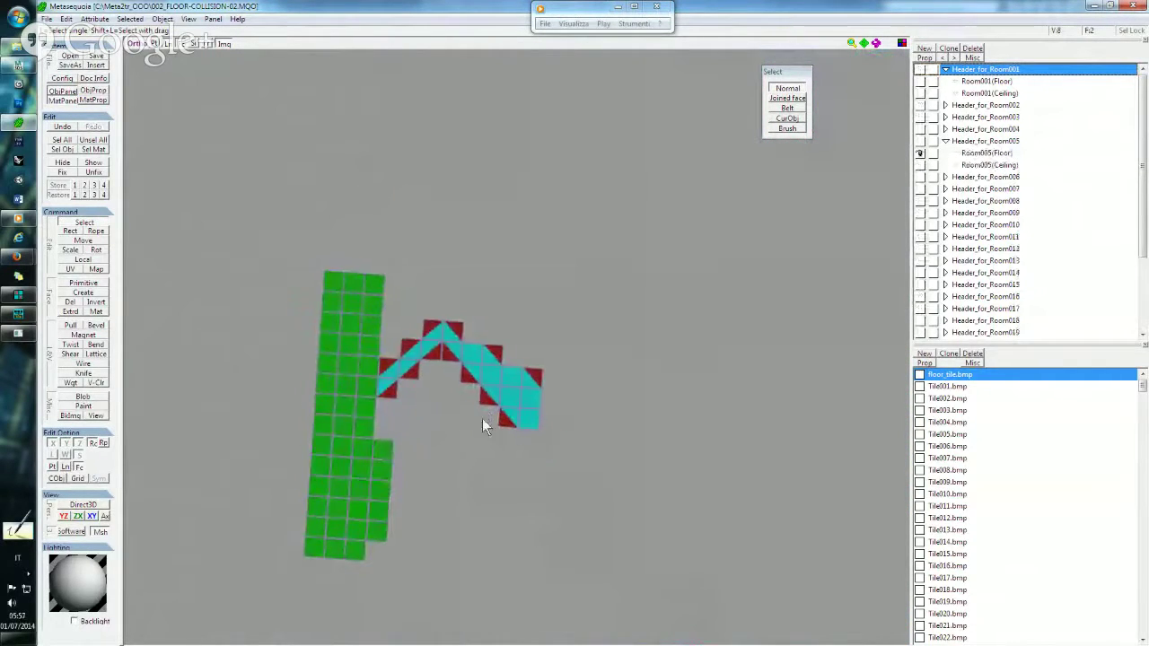
# Move the pasted tile 10 units along Y with the Z offset reset to 0.
pyautogui.click(82, 241)
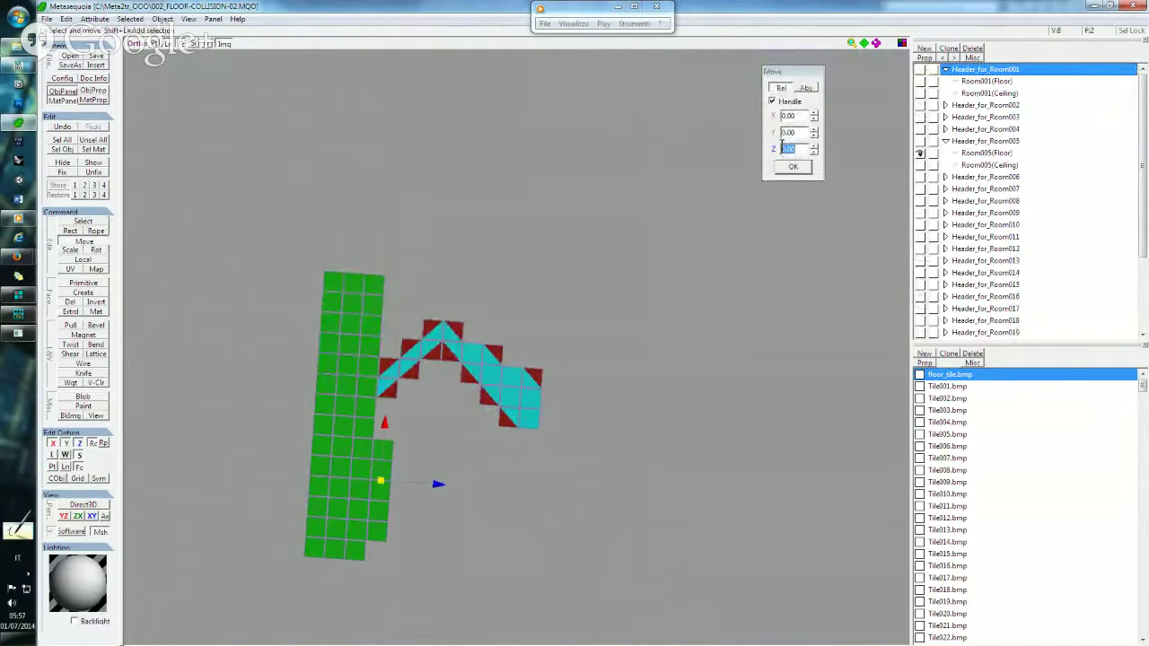
pyautogui.write('1')
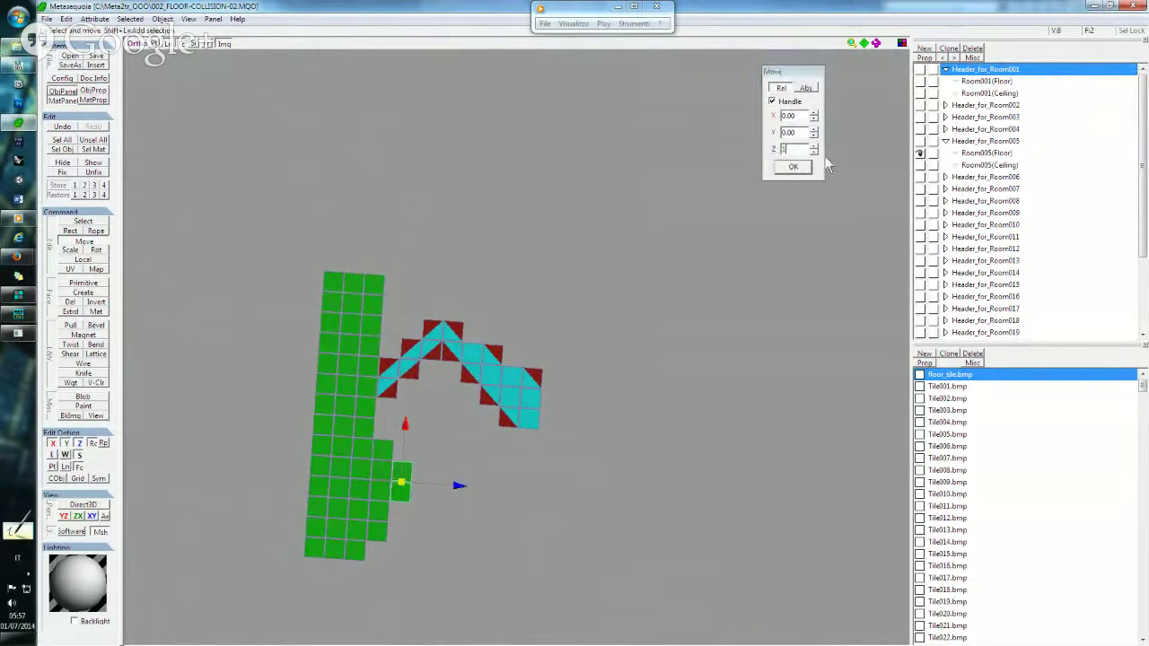
pyautogui.moveTo(675, 226); pyautogui.dragTo(564, 159, button='right')
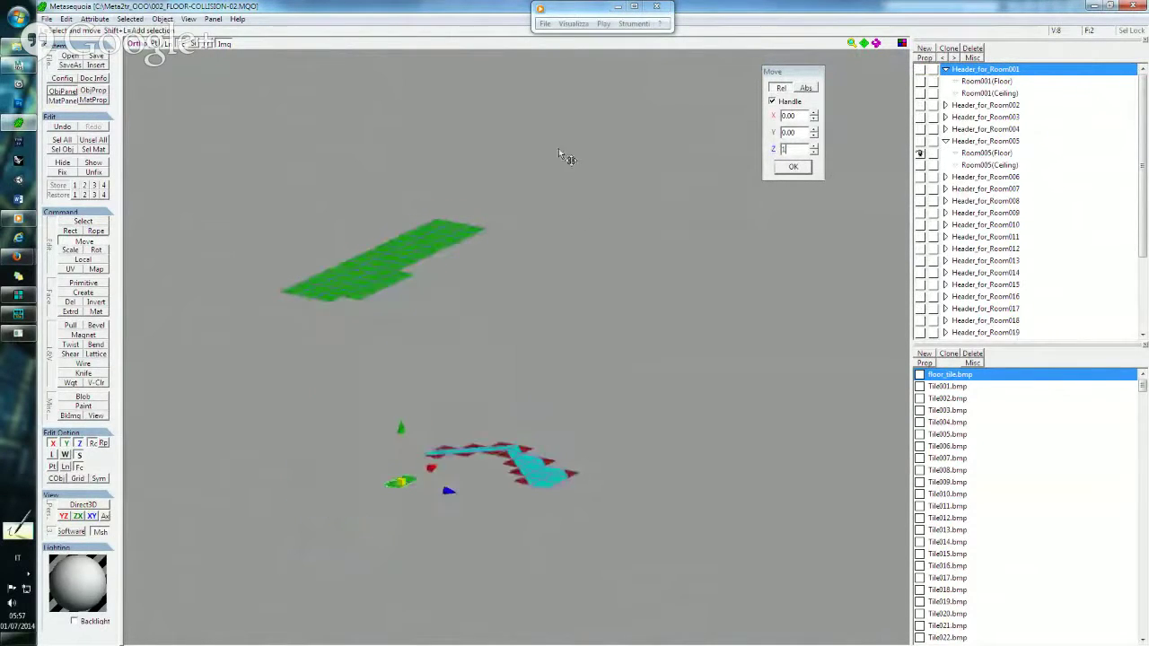
pyautogui.doubleClick(790, 148)
pyautogui.doubleClick(792, 130)
pyautogui.write('10')
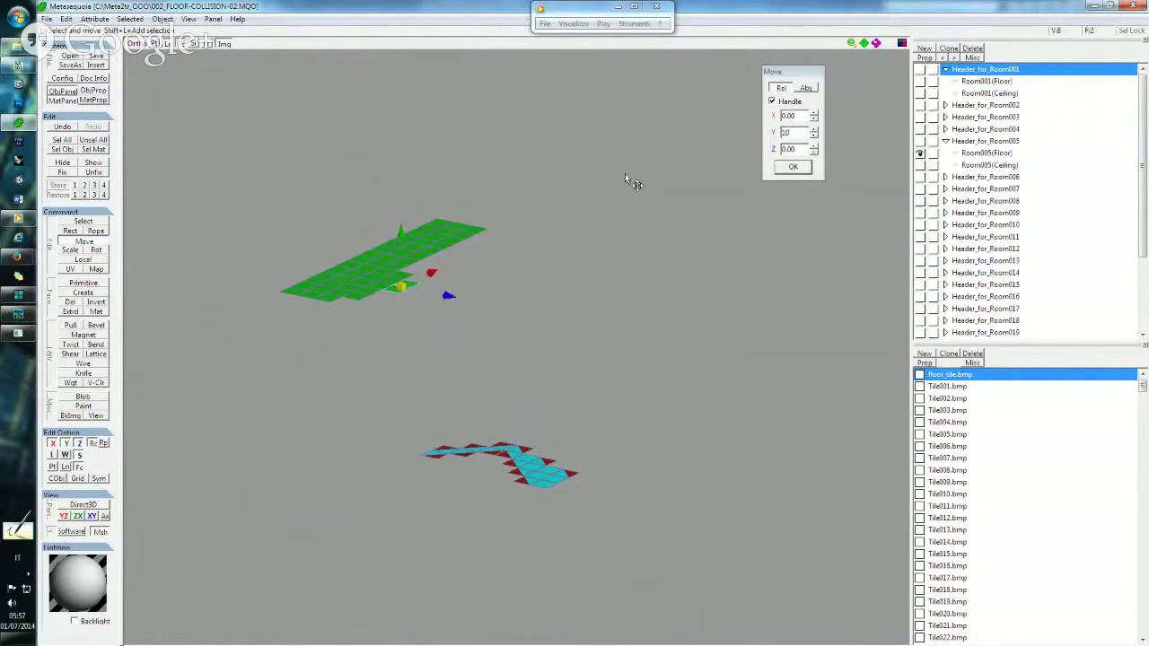
pyautogui.moveTo(626, 178); pyautogui.dragTo(602, 238, button='right')
pyautogui.press('Tab')
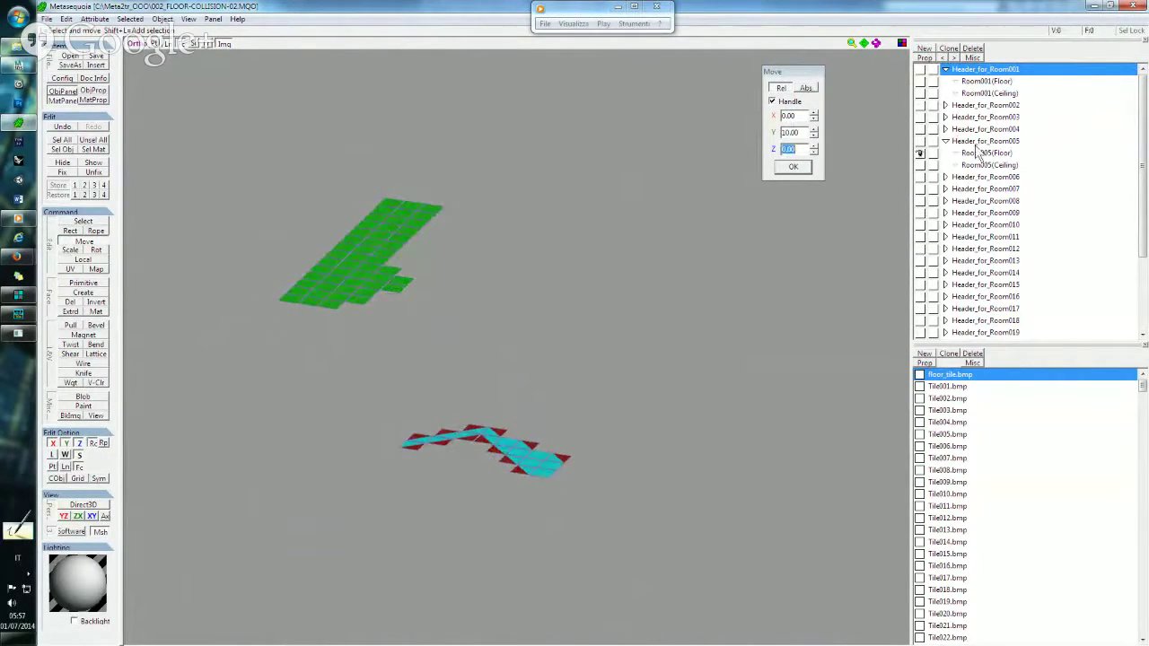
# Merge all visible objects into Room005(Floor), confirming Yes.
pyautogui.click(981, 154)
pyautogui.click(977, 59)
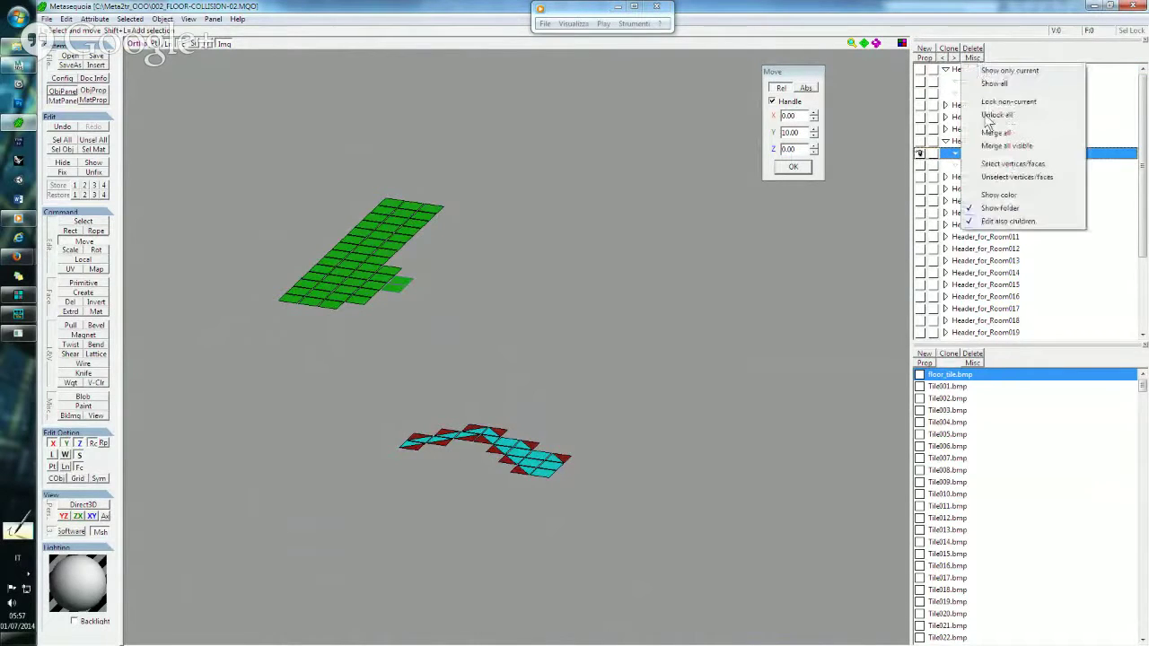
pyautogui.click(1002, 147)
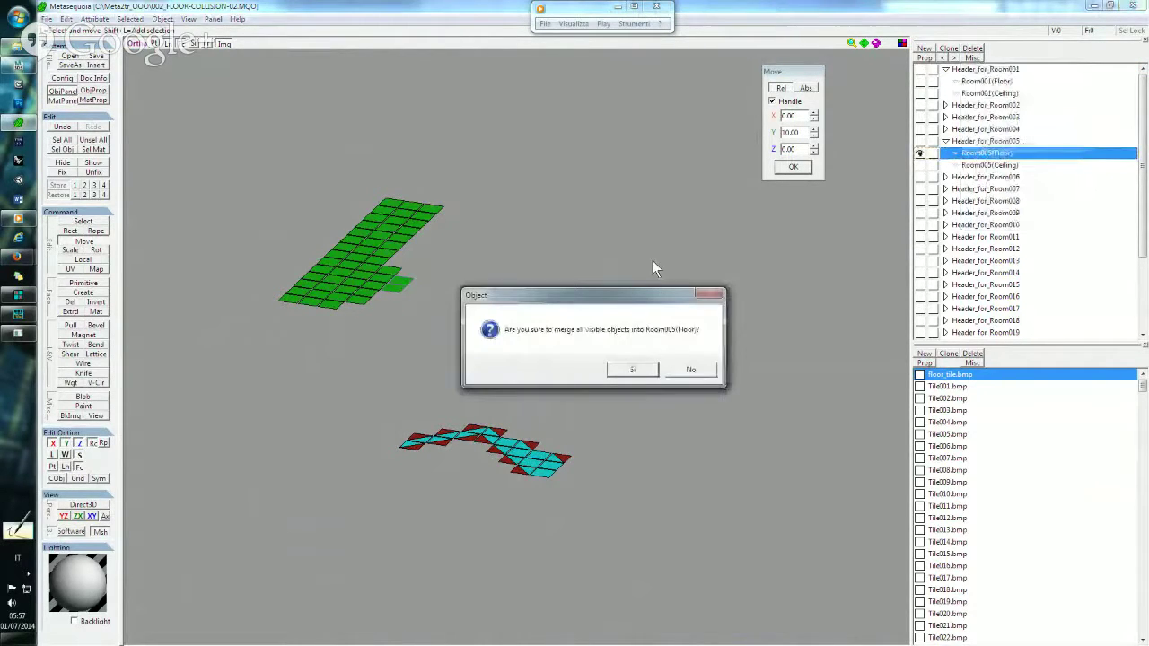
pyautogui.click(633, 369)
# Make every object in the level visible again.
pyautogui.click(974, 59)
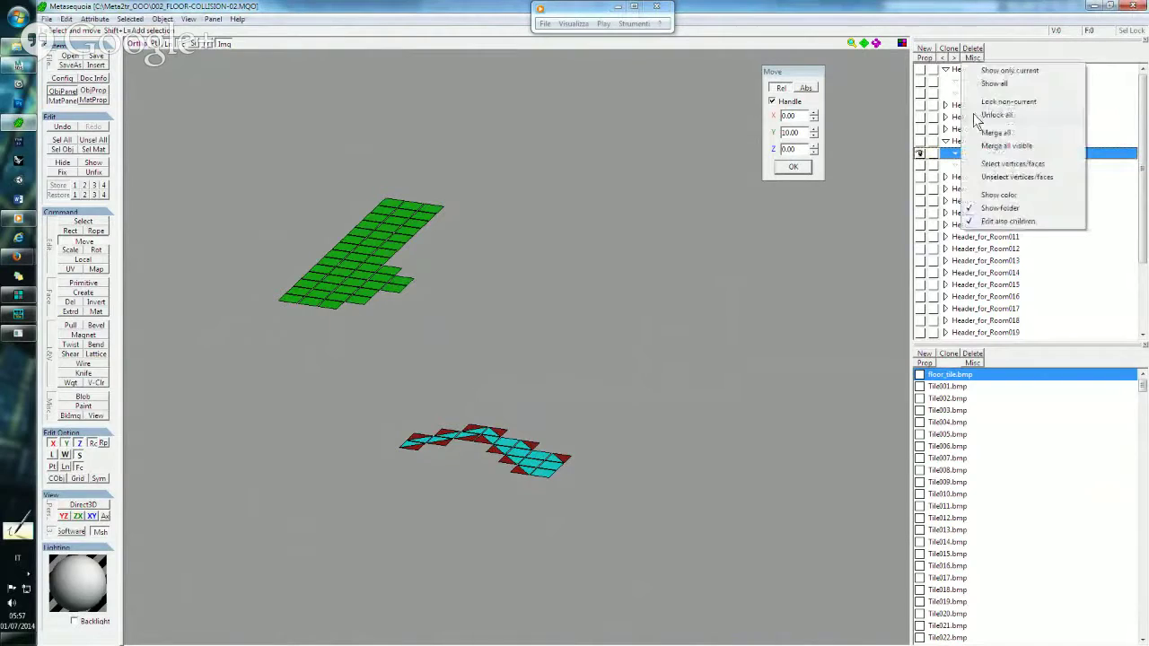
pyautogui.click(994, 84)
pyautogui.moveTo(569, 359)
pyautogui.mouseDown(button='right')
pyautogui.moveTo(507, 305)
pyautogui.moveTo(519, 368)
pyautogui.moveTo(509, 339)
pyautogui.mouseUp(button='right')
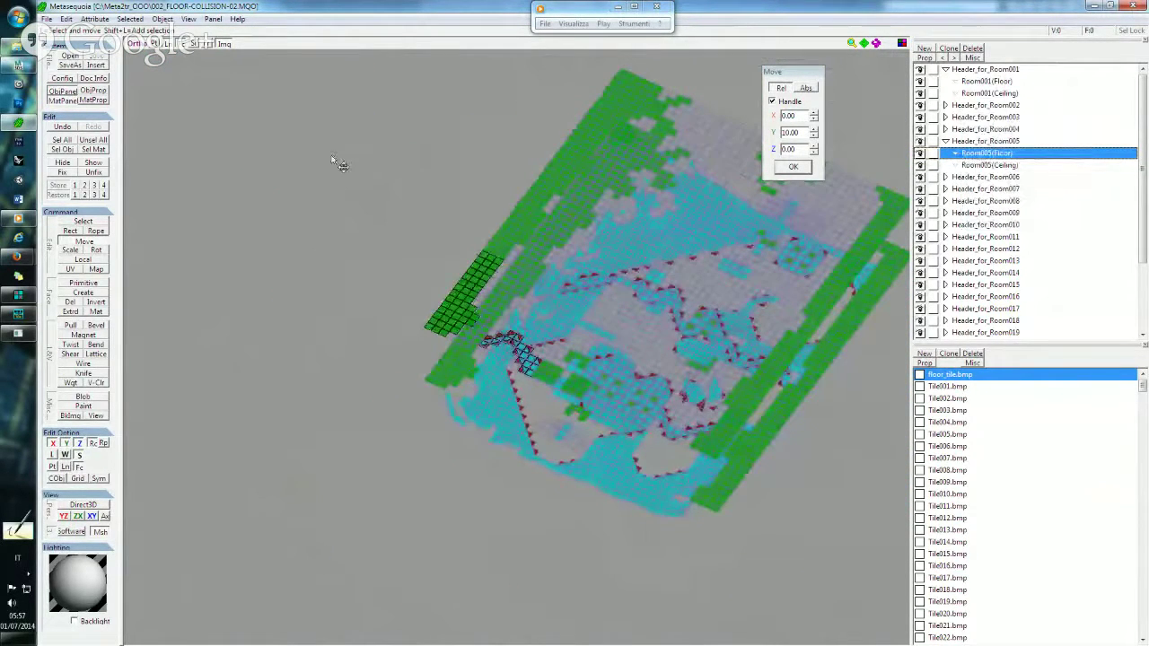
pyautogui.click(18, 56)
pyautogui.moveTo(18, 65)
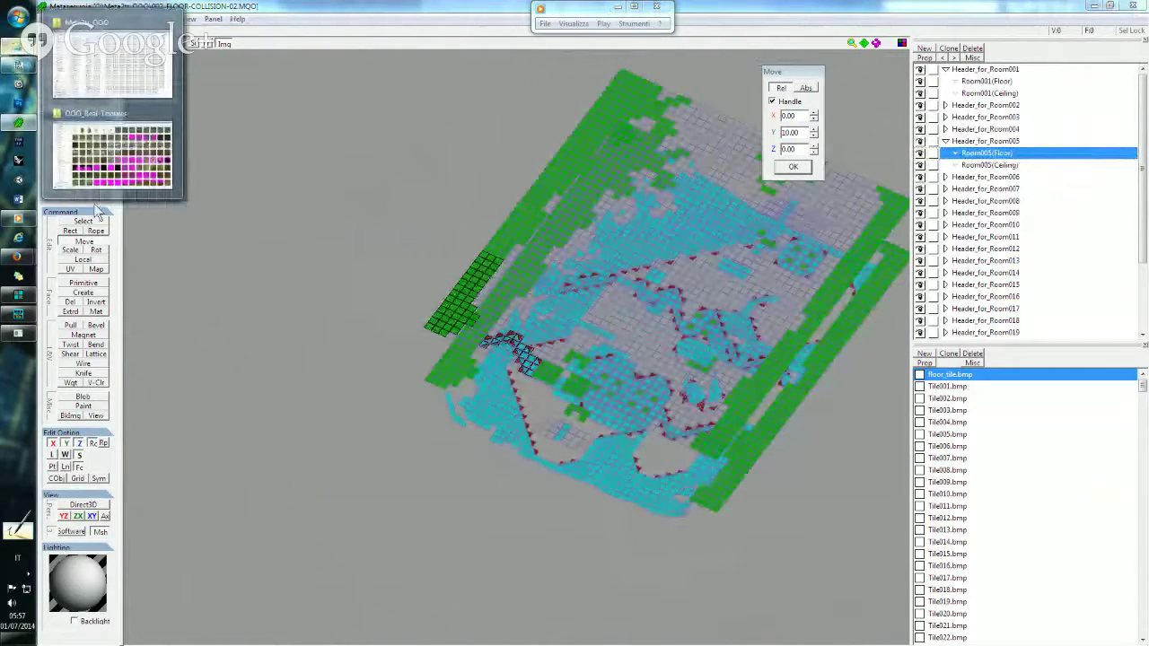
# Dismiss and close the old meta2tr console.
pyautogui.click(18, 334)
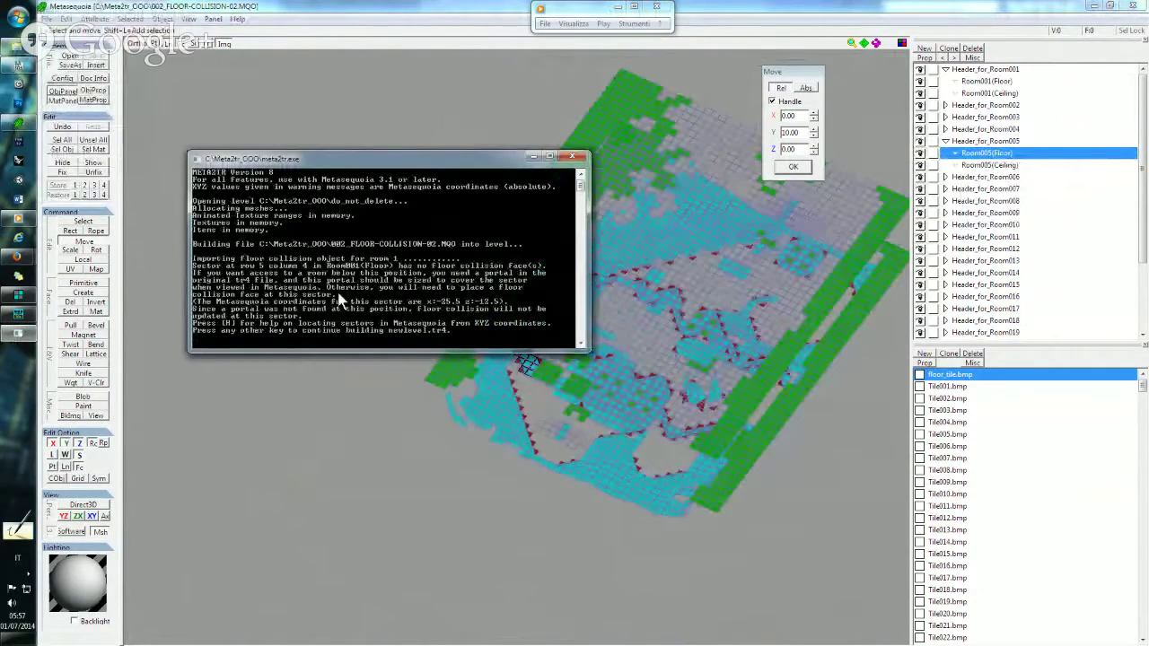
pyautogui.press('Return')
pyautogui.press('Return')
pyautogui.press('Return')
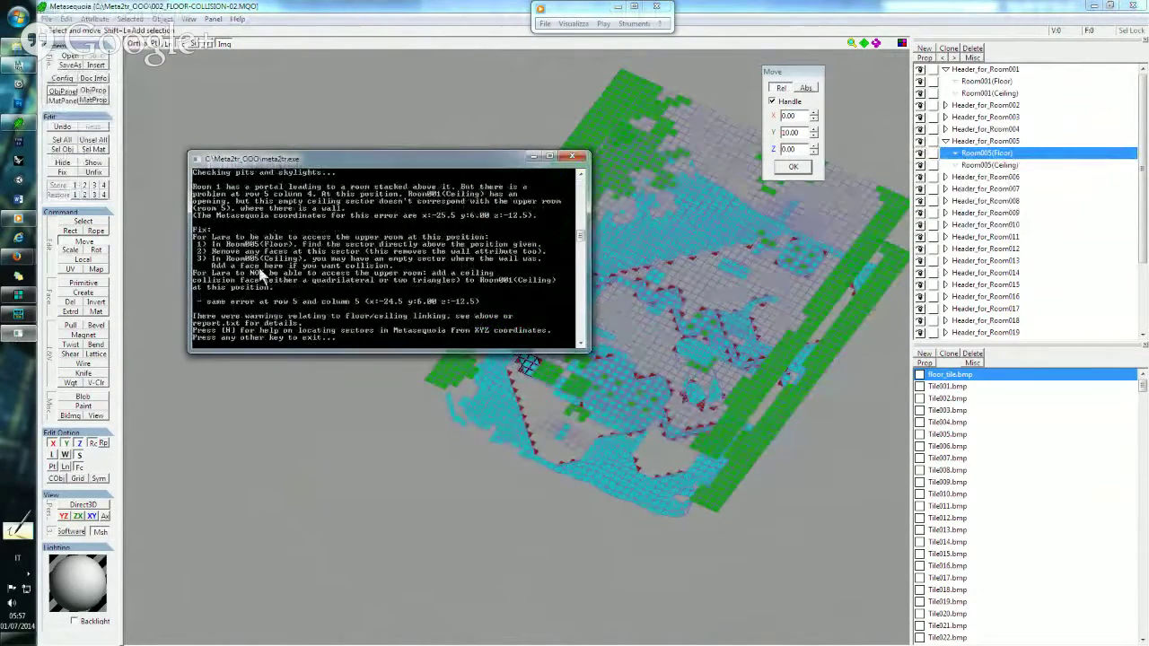
pyautogui.press('Return')
pyautogui.moveTo(18, 60)
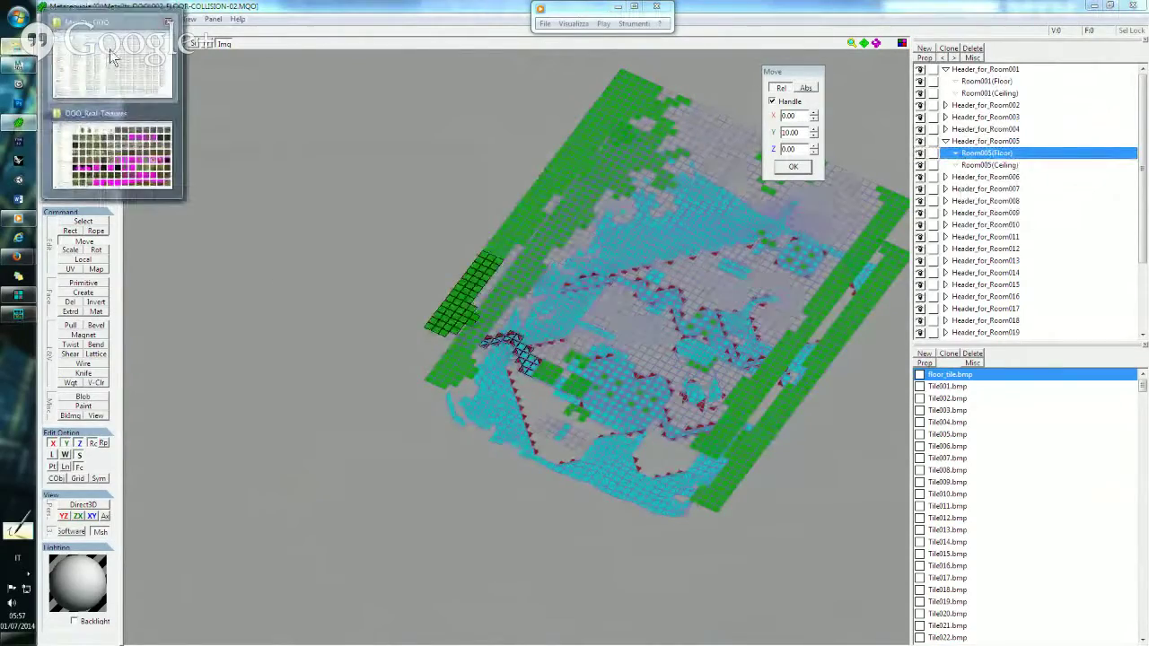
# Convert 002_FLOOR-COLLISION-02.MQO into newlevel.tr4 with meta2tr, answering Y to rebuild navigation.
pyautogui.click(108, 45)
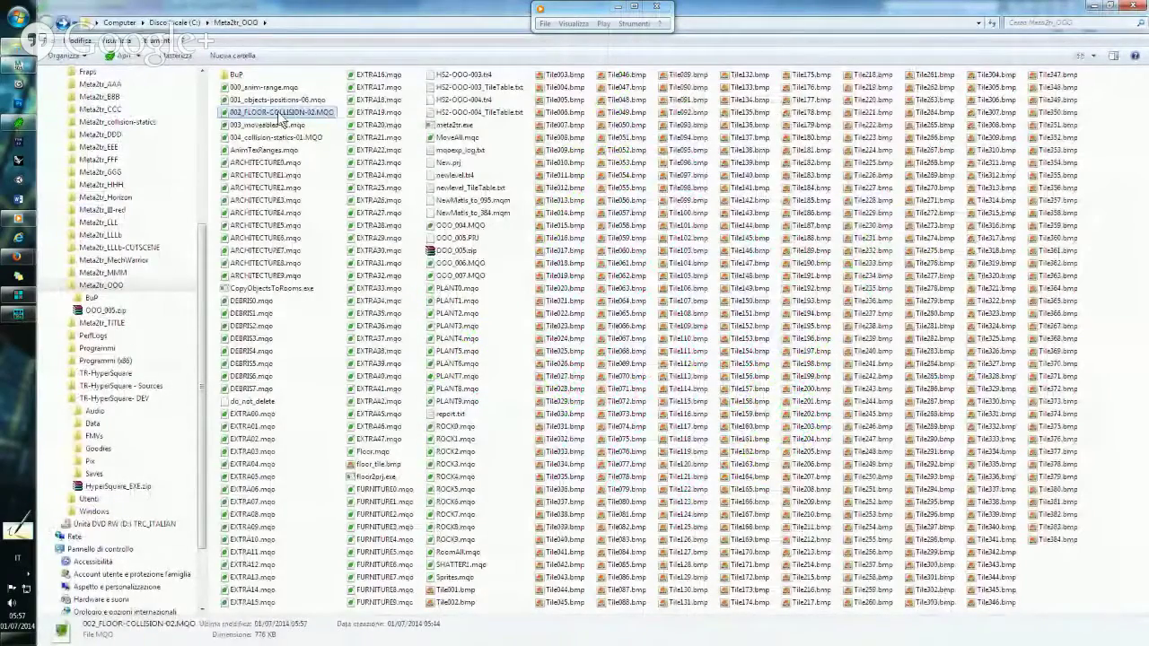
pyautogui.moveTo(280, 115); pyautogui.dragTo(468, 133)
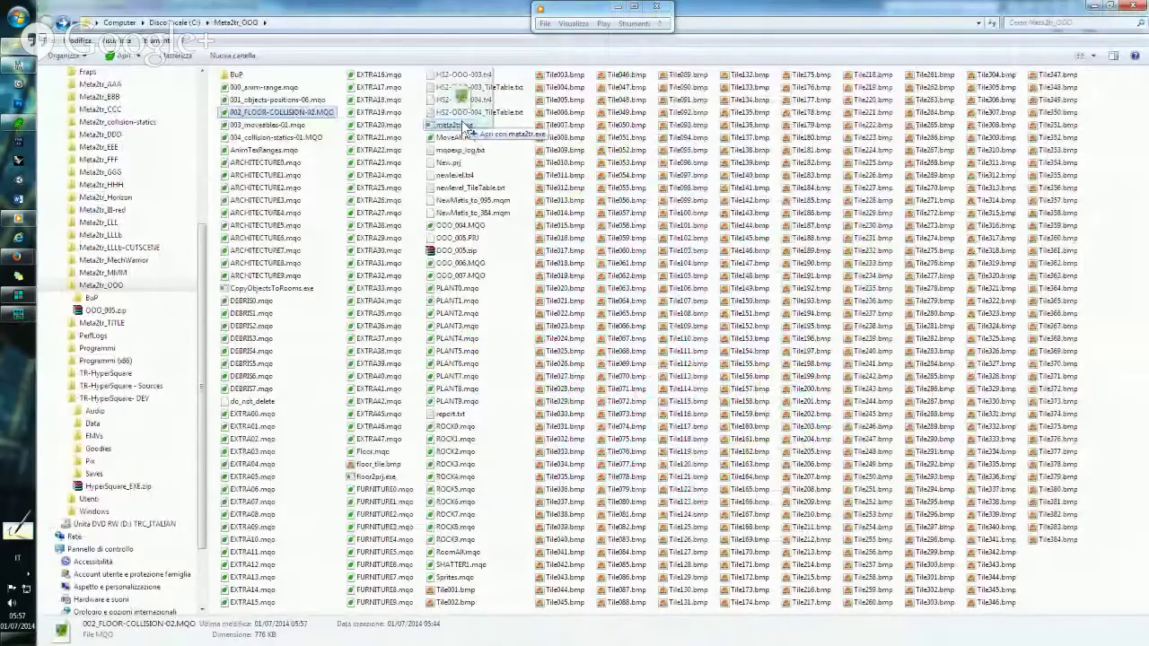
pyautogui.moveTo(464, 128); pyautogui.dragTo(464, 128)
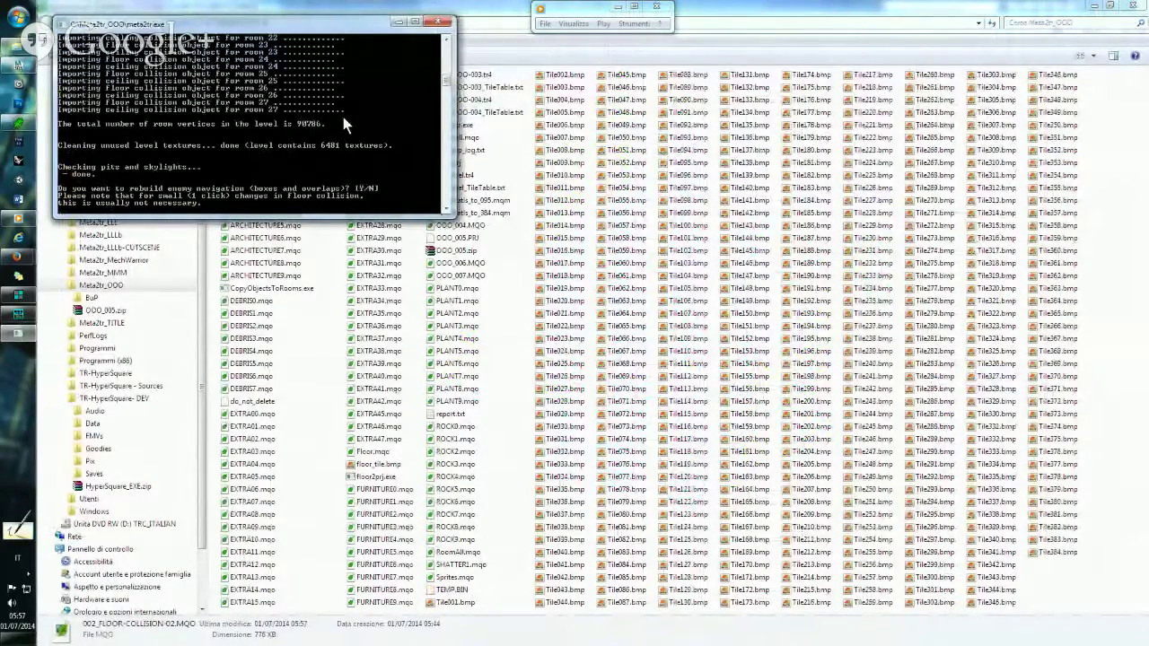
pyautogui.write('y')
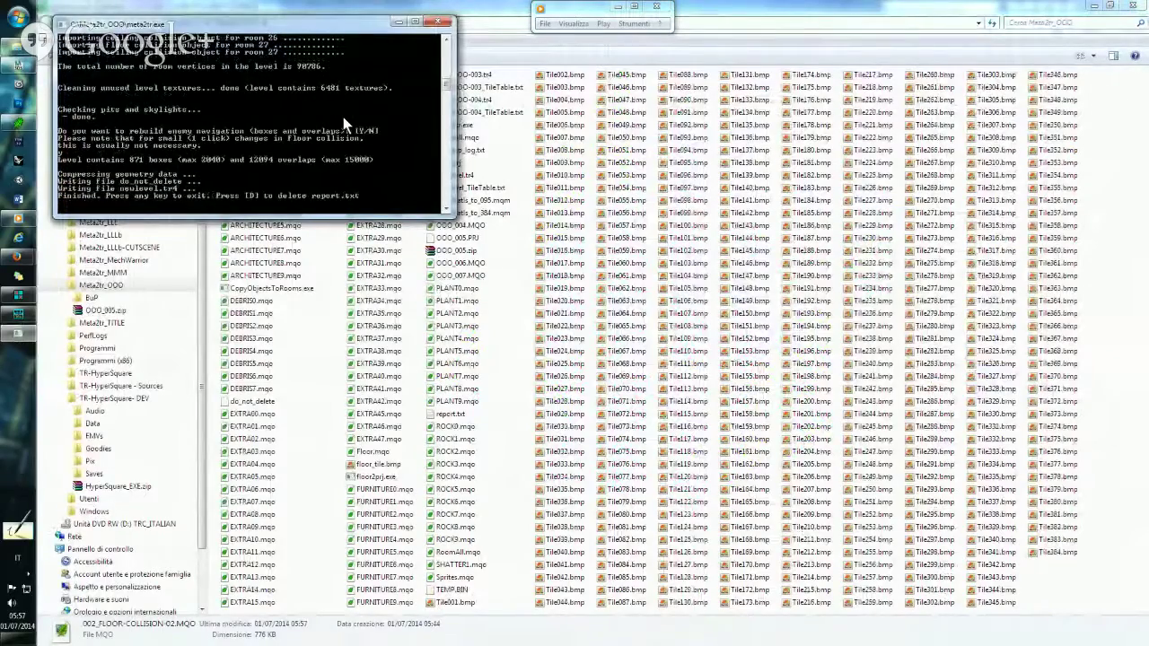
pyautogui.press('Return')
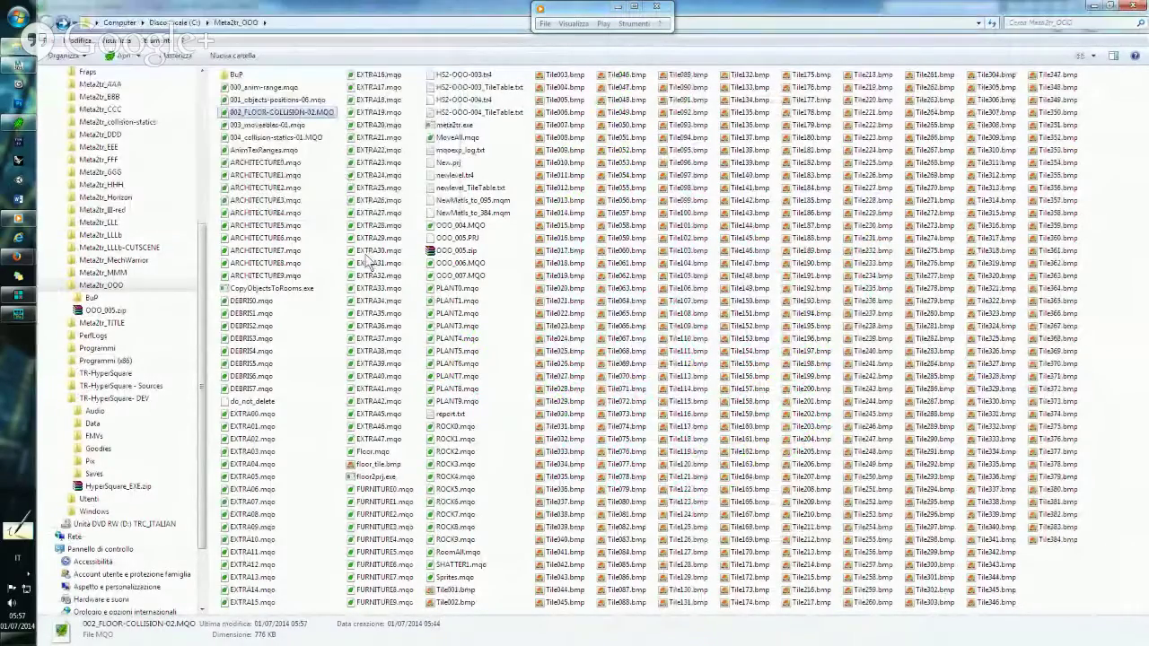
pyautogui.click(454, 176)
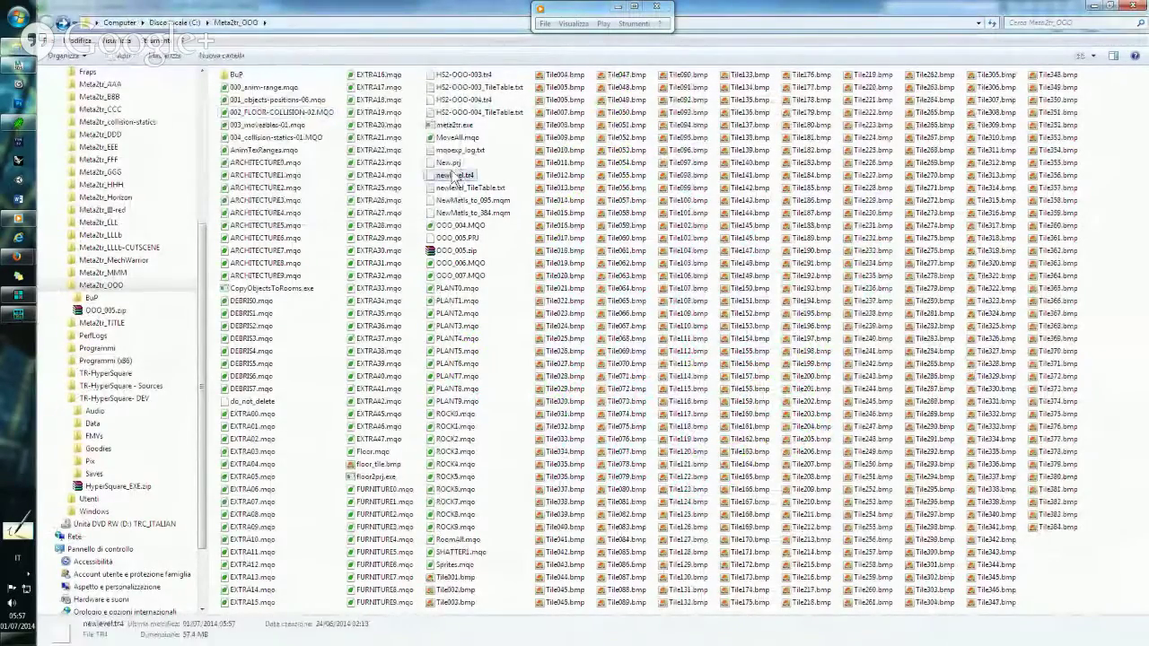
# Delete the old Nayvasha.tr4 in the Data folder and paste newlevel.tr4 in its place.
pyautogui.click(60, 20)
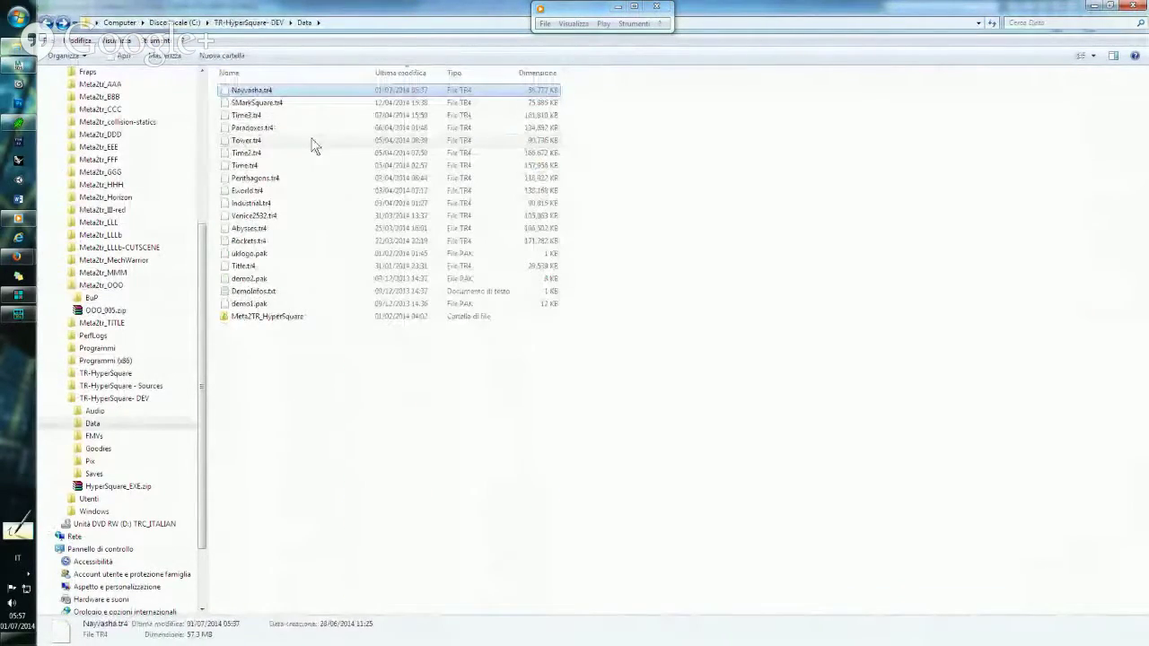
pyautogui.press('Delete')
pyautogui.press('Return')
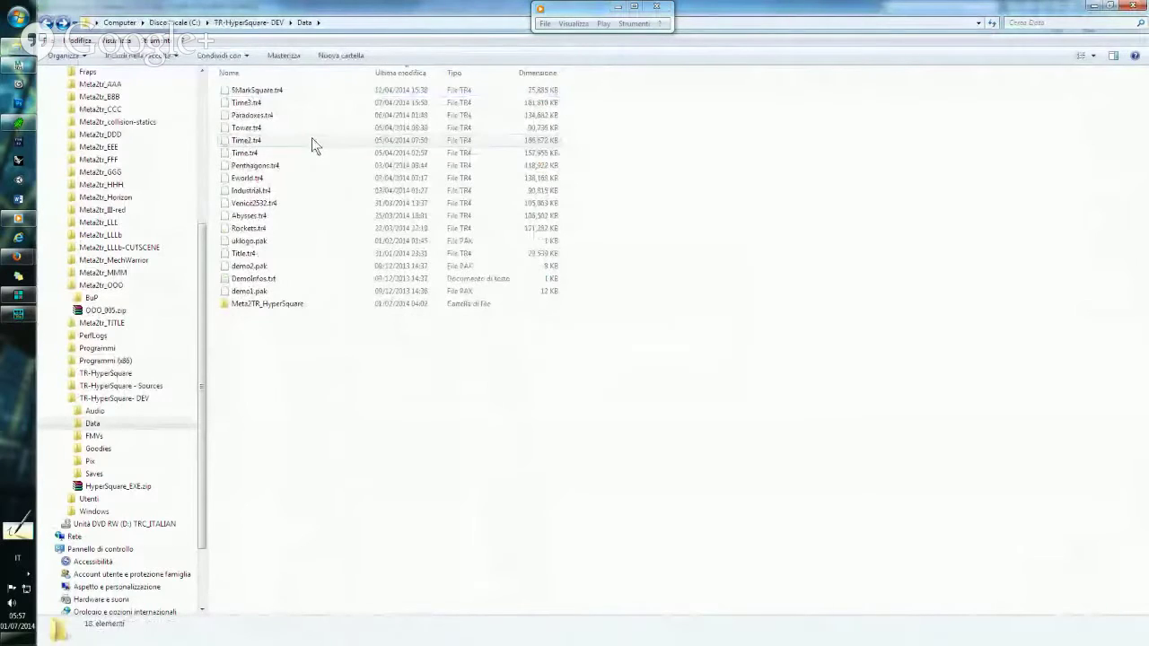
pyautogui.hotkey('ctrl', 'v')
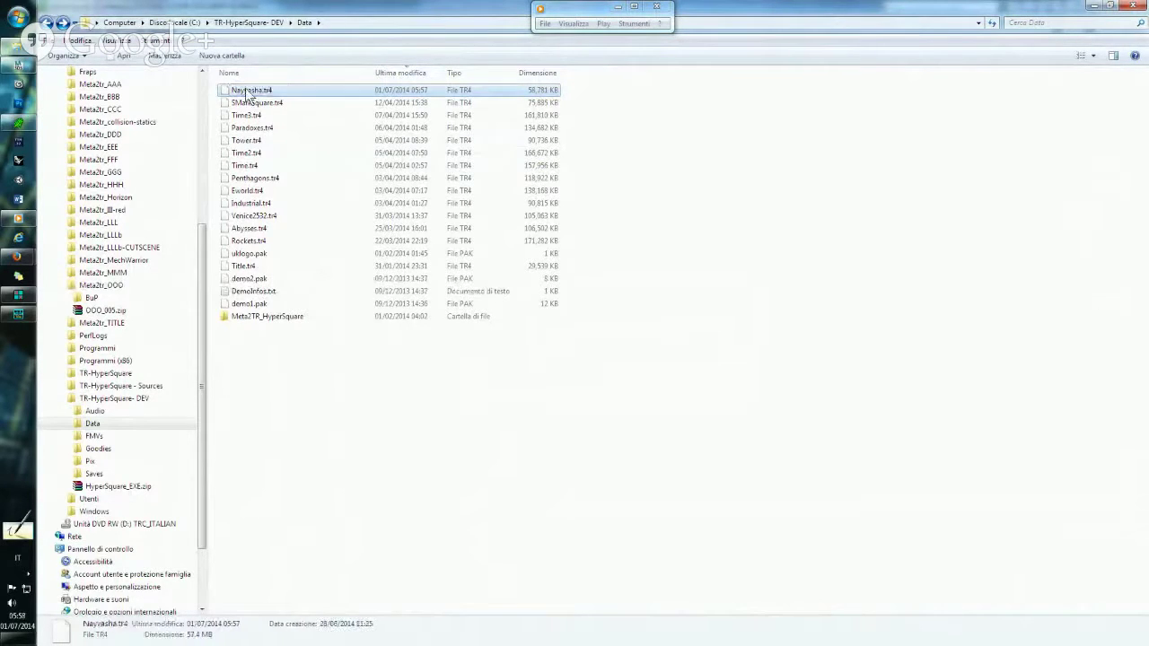
pyautogui.click(63, 22)
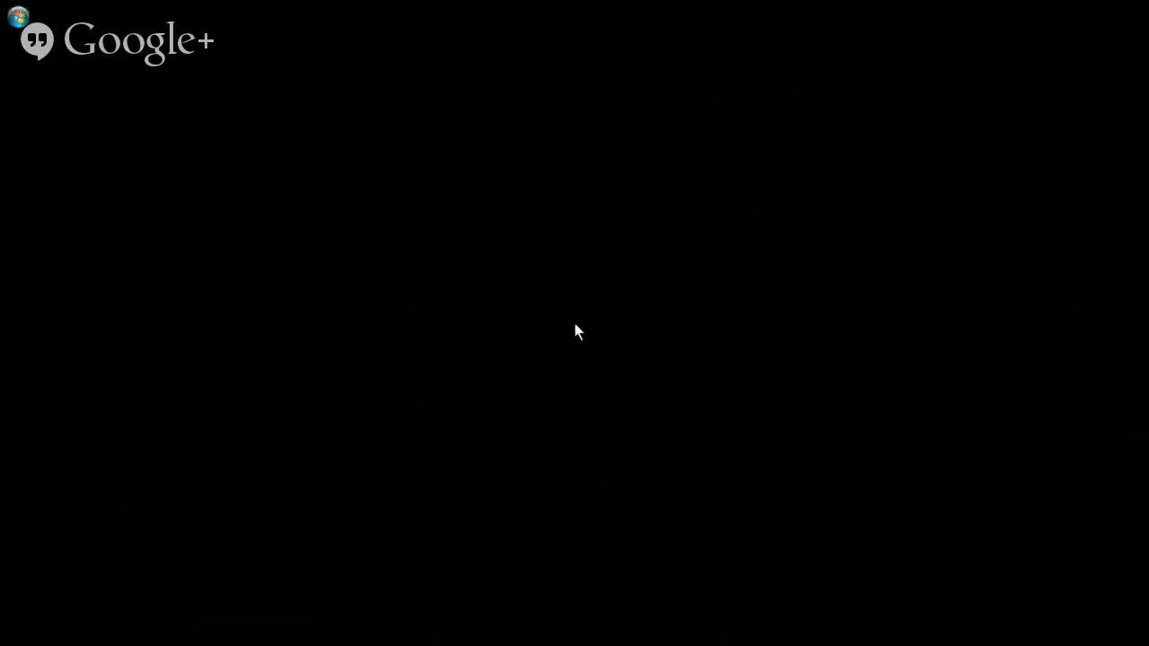
# Start Nayvasha Lake from the level list, then run and jump Lara toward the pond.
pyautogui.press('Return')
pyautogui.press('Down')
pyautogui.press('Down')
pyautogui.press('Down')
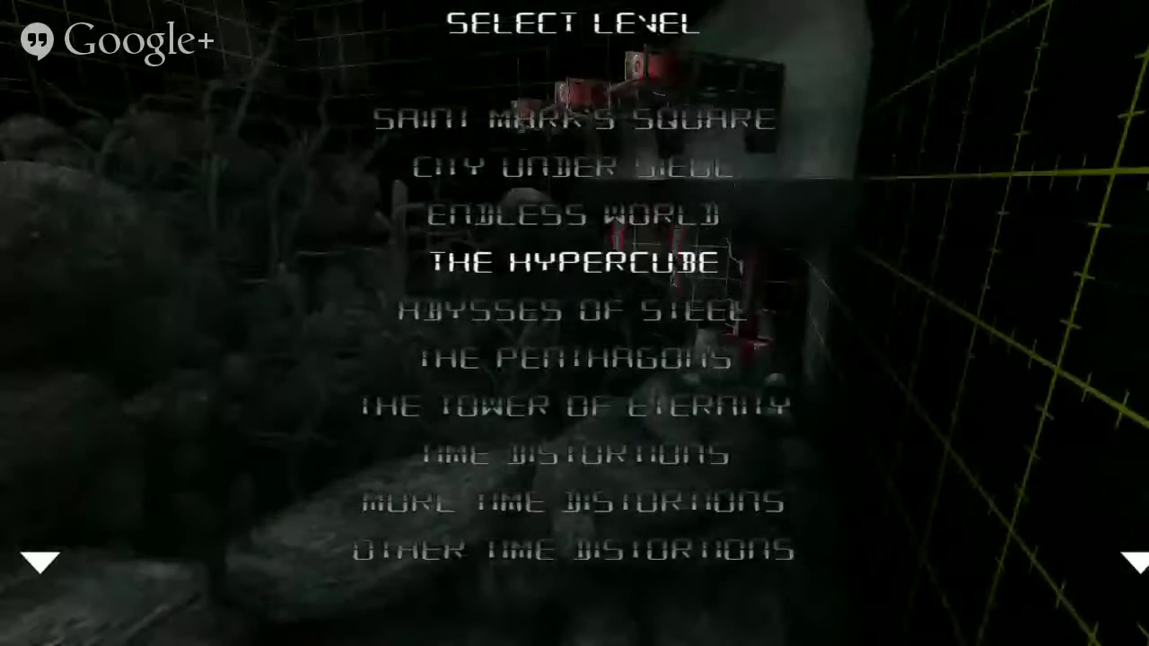
pyautogui.press('Down')
pyautogui.press('Down')
pyautogui.press('Down')
pyautogui.press('Down')
pyautogui.press('Down')
pyautogui.press('Down')
pyautogui.press('Down')
pyautogui.press('Down')
pyautogui.press('Down')
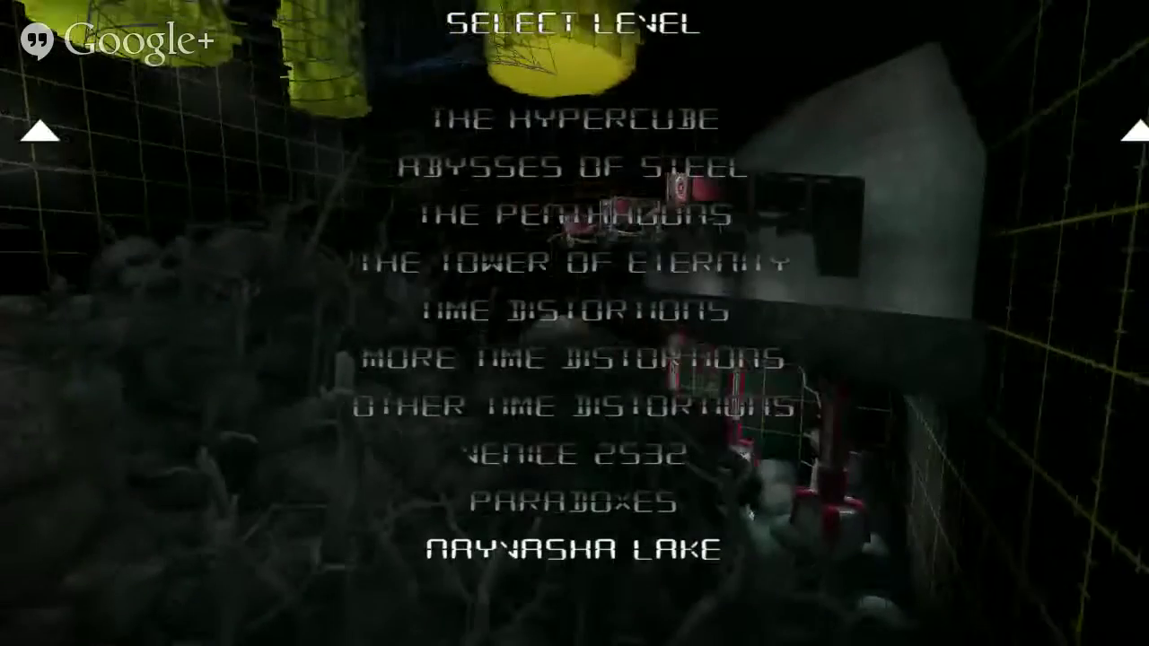
pyautogui.press('Return')
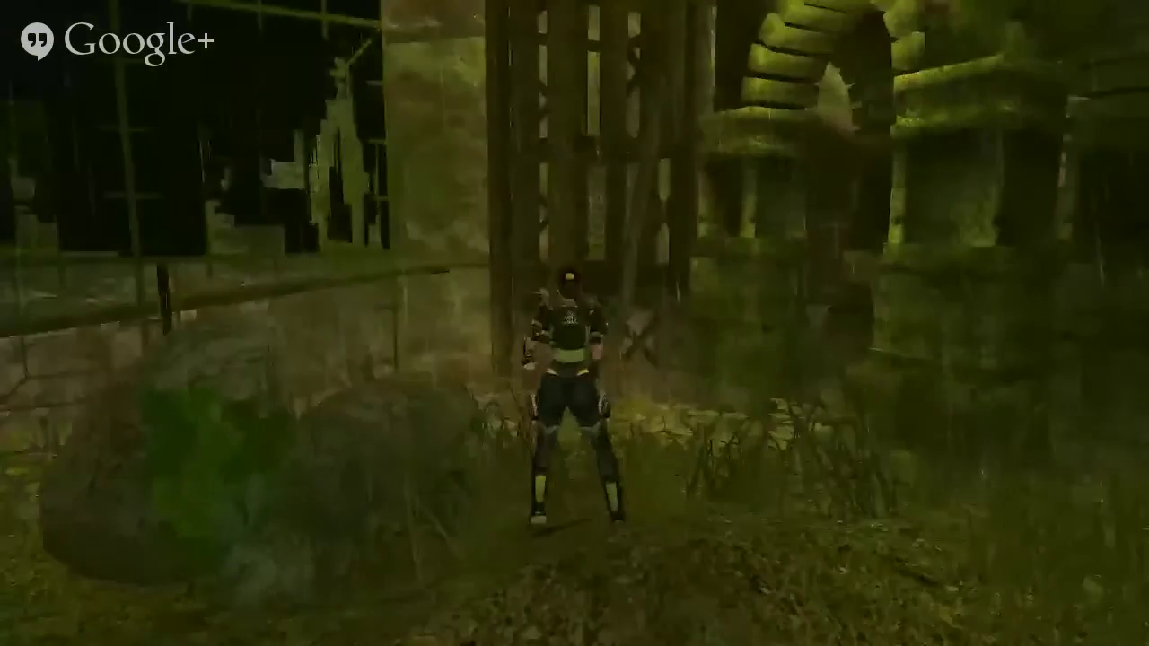
pyautogui.press('Down')
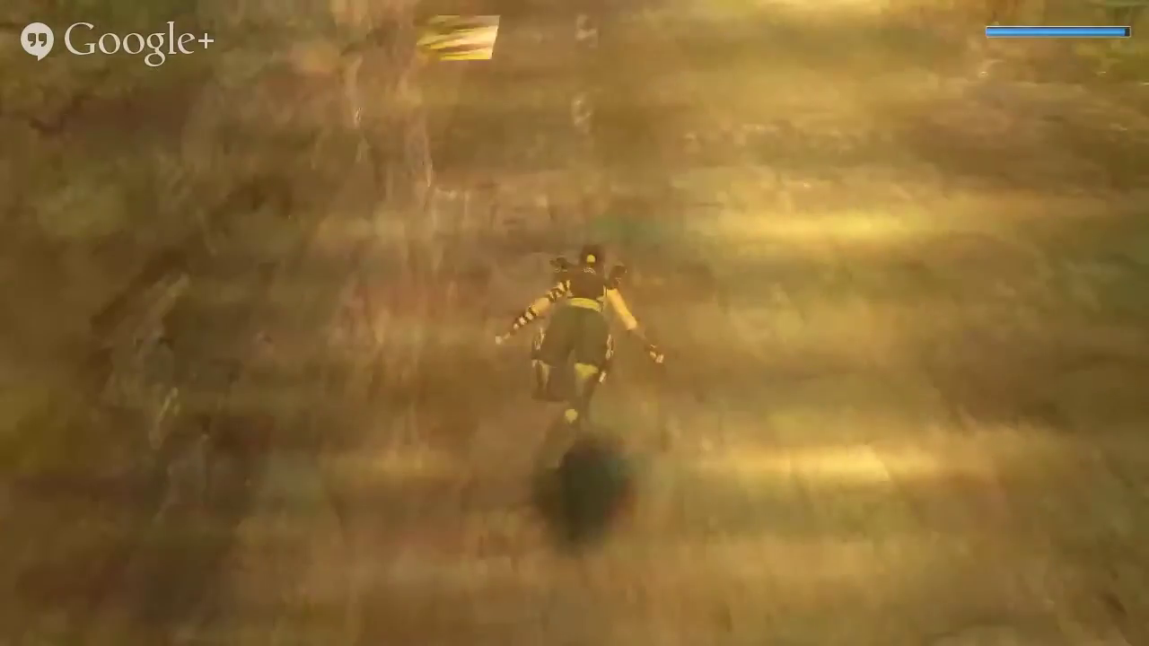
pyautogui.press('space')
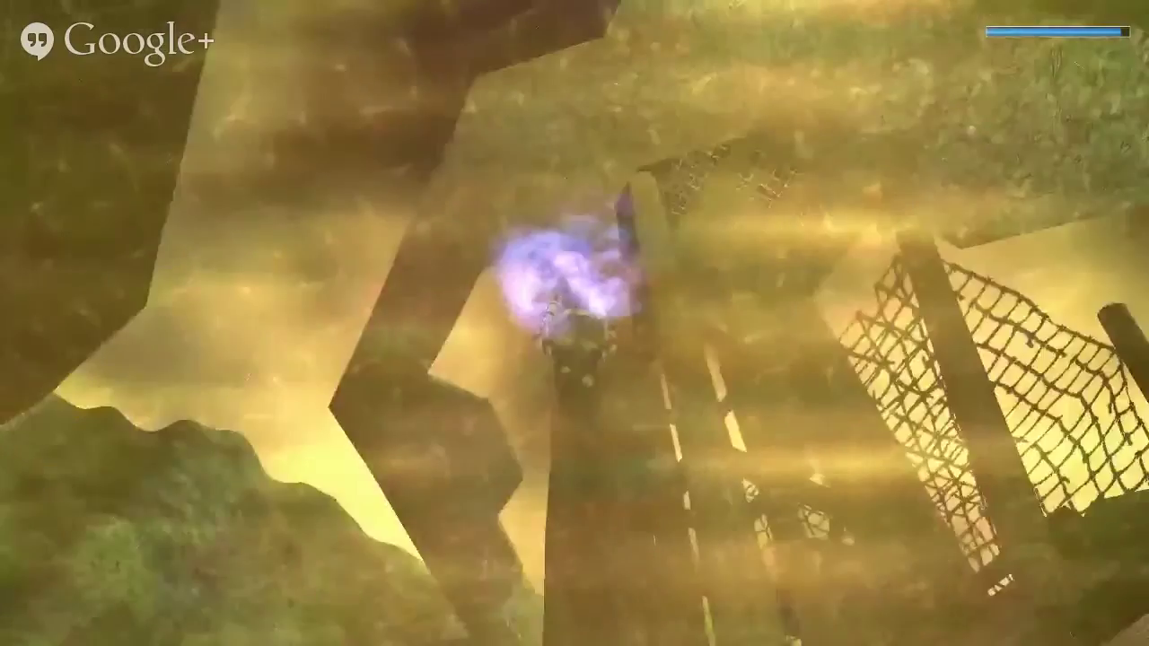
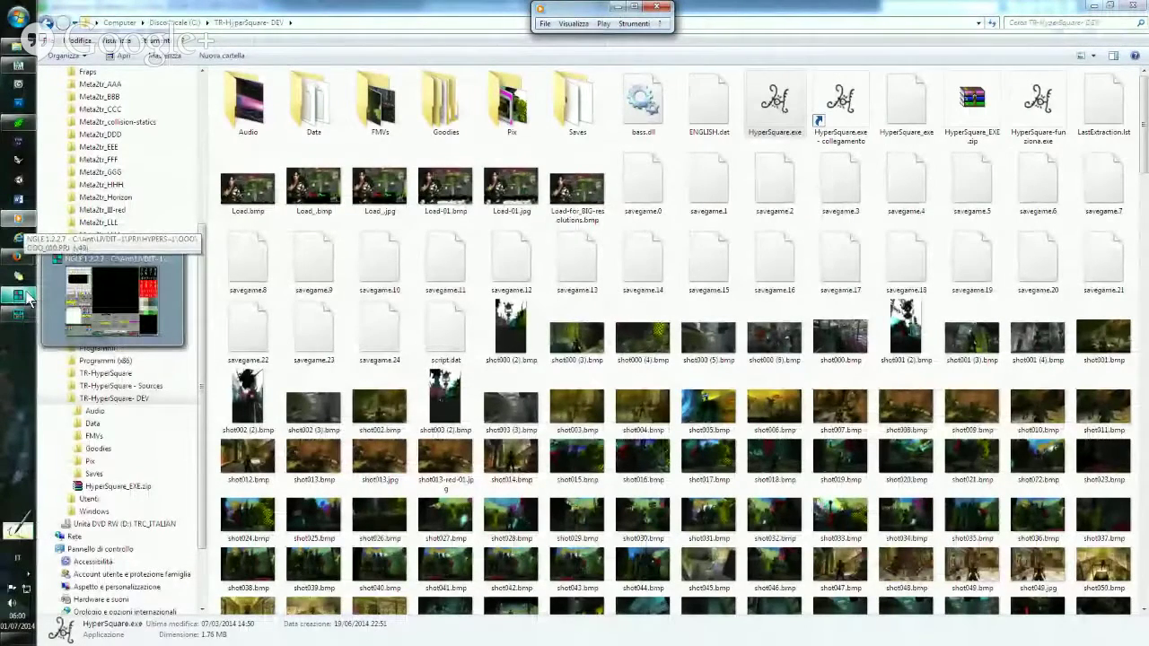
# Close the floor collision model in Metasequoia and open the C:\Meta2tr_OOO folder in Explorer.
pyautogui.click(26, 123)
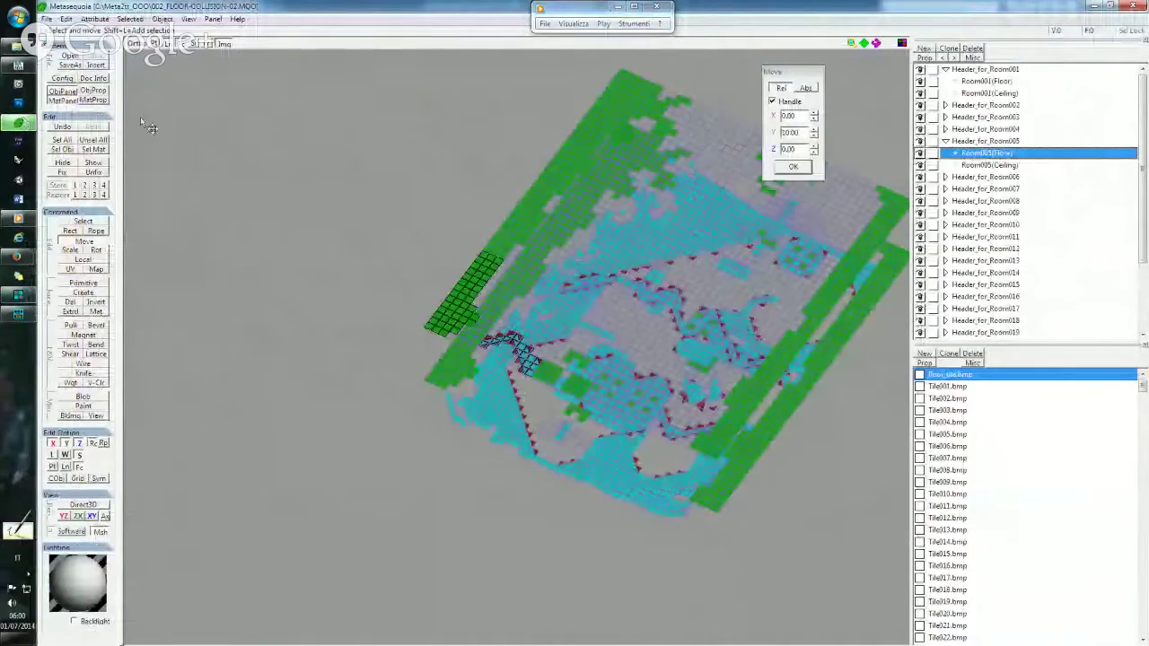
pyautogui.click(1130, 8)
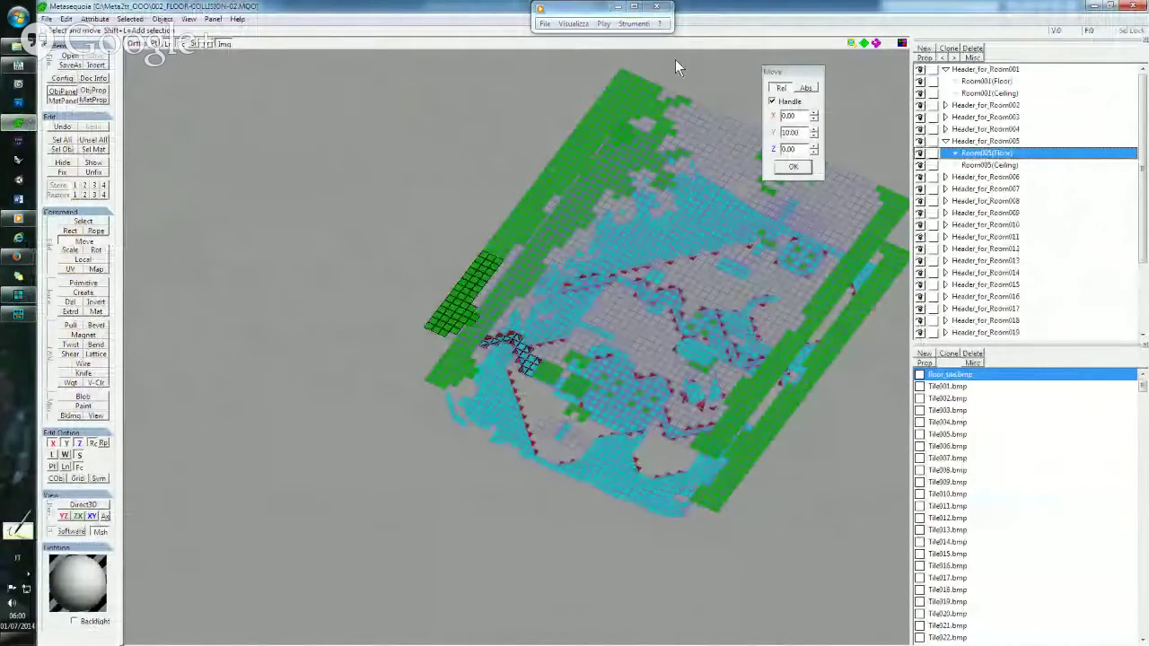
pyautogui.click(46, 21)
pyautogui.click(47, 21)
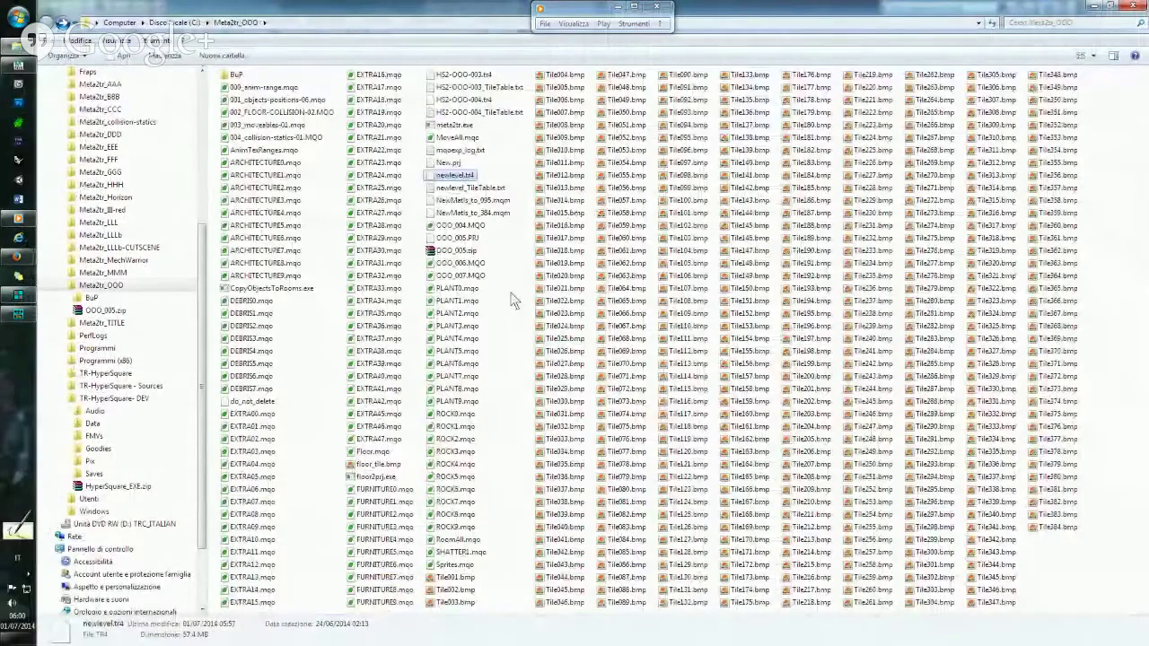
# Extract newlevel.tr4 with meta2tr, answering N, N, N, Y so rooms and floor collision export separately.
pyautogui.click(514, 299)
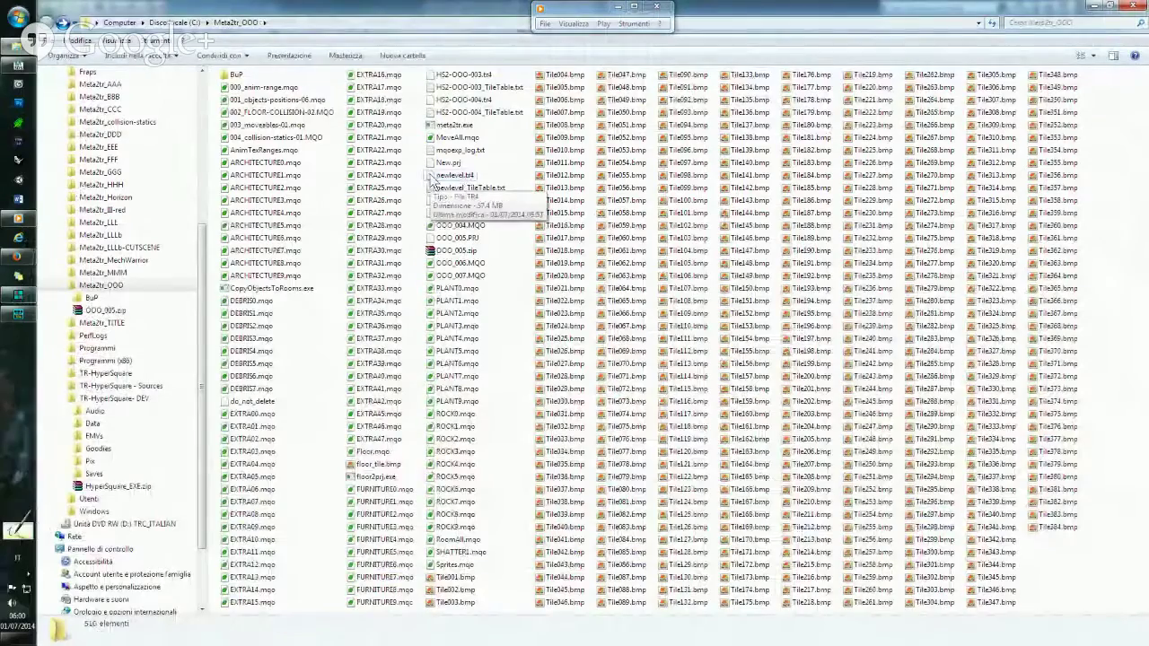
pyautogui.moveTo(430, 177); pyautogui.dragTo(442, 125)
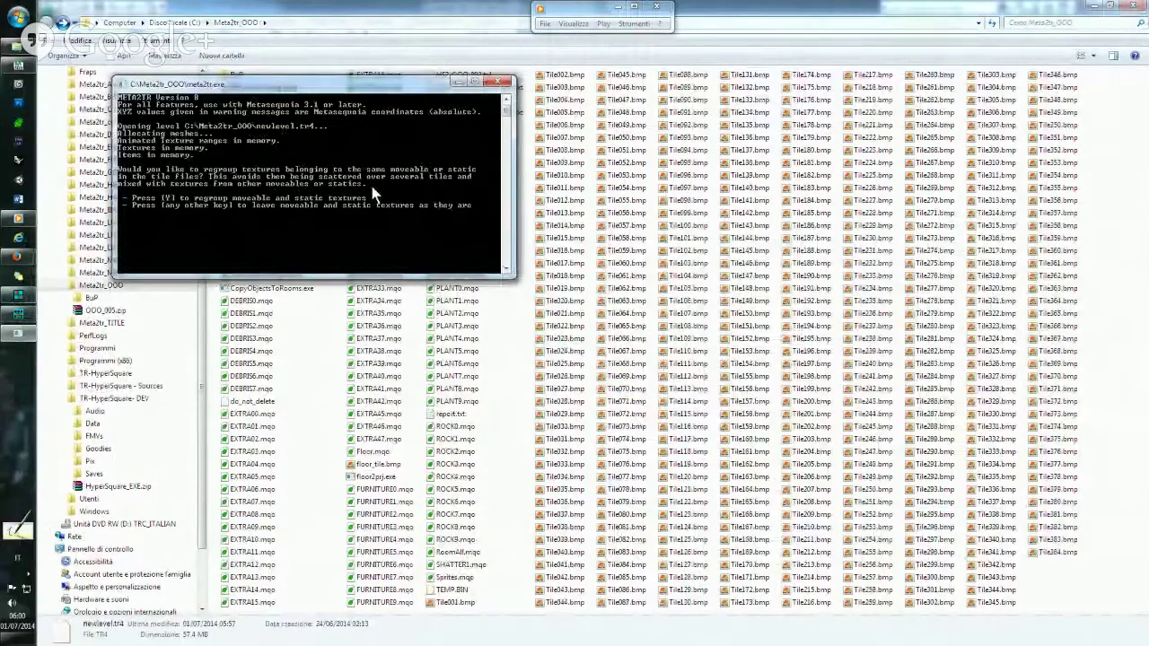
pyautogui.press('n')
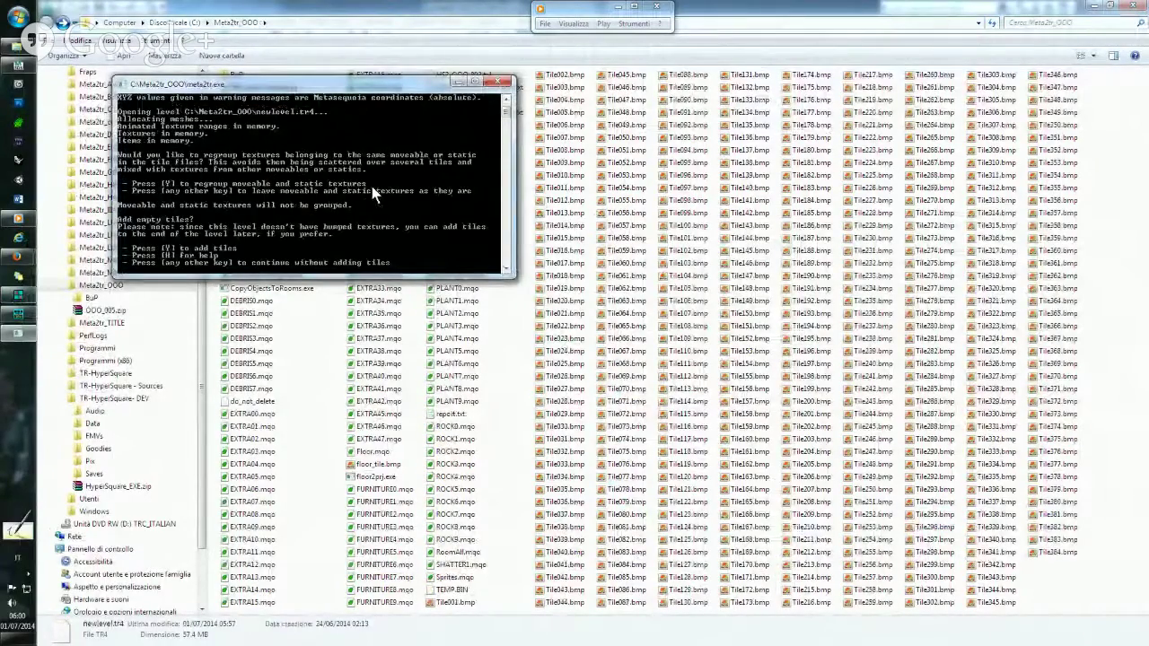
pyautogui.press('n')
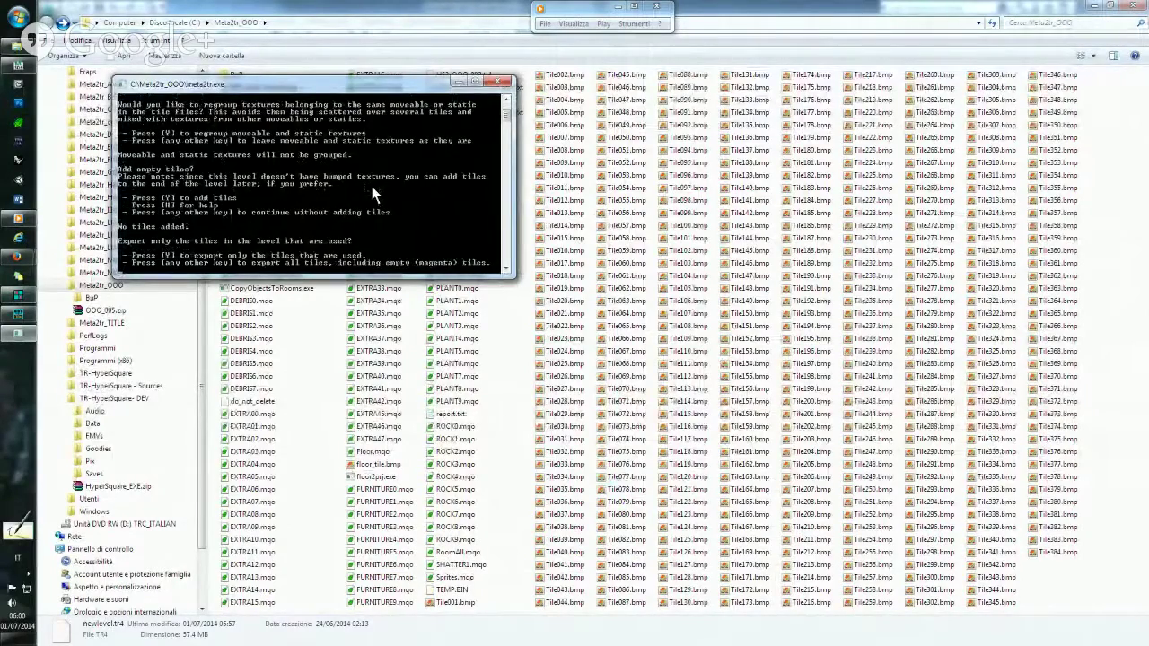
pyautogui.press('n')
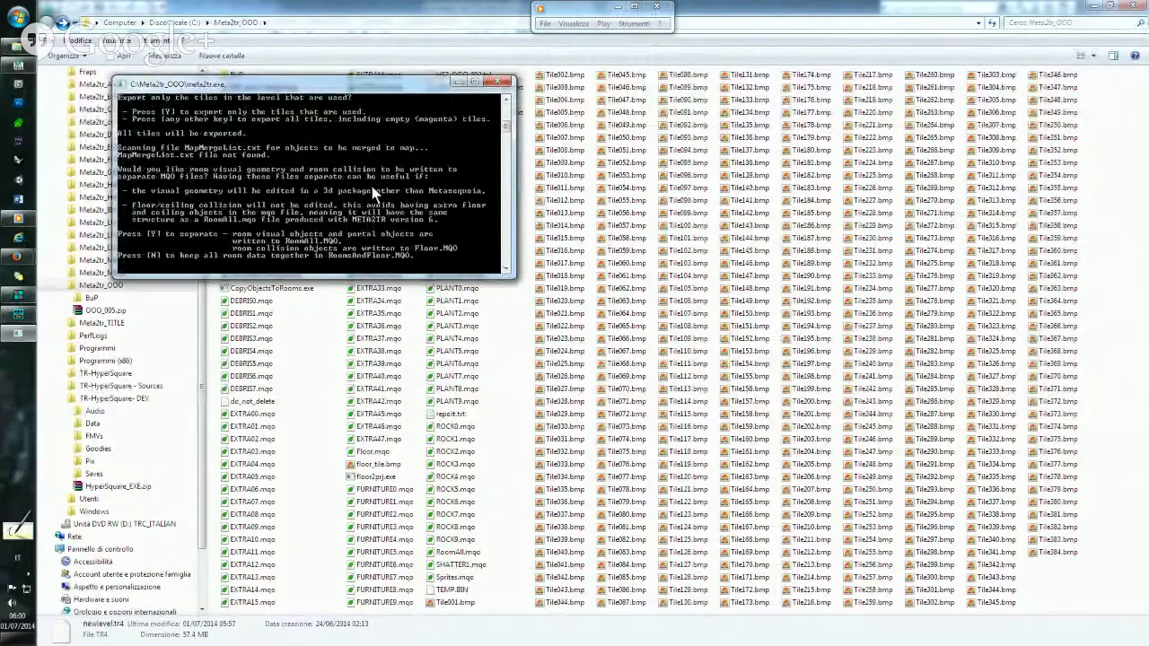
pyautogui.press('y')
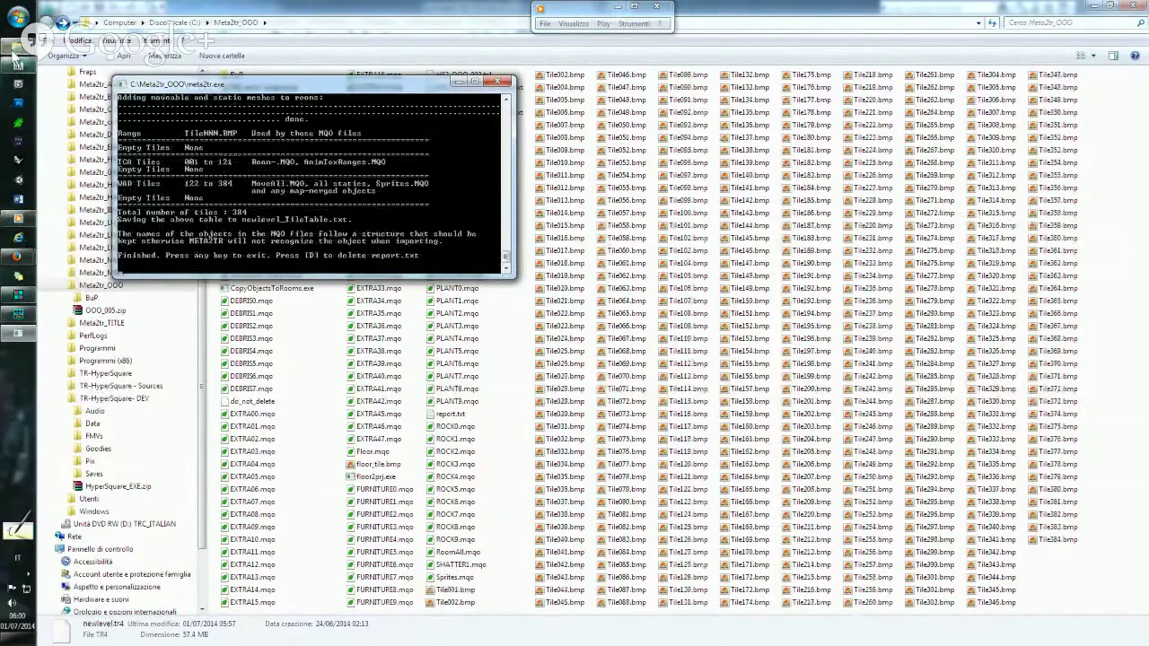
pyautogui.moveTo(18, 256)
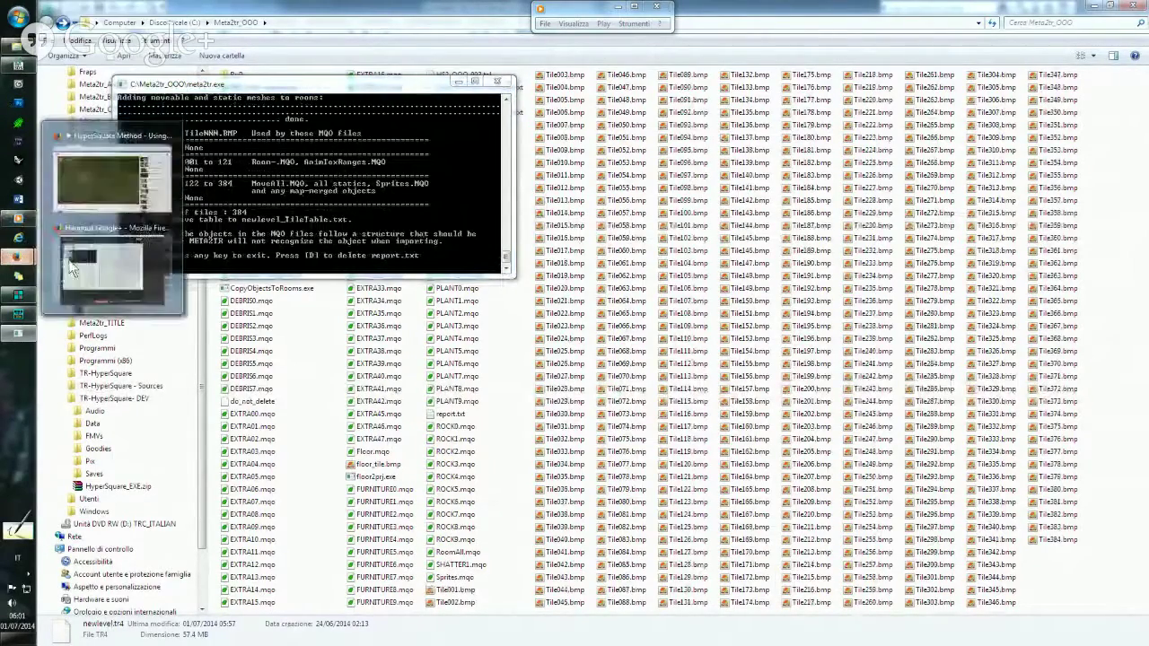
pyautogui.click(102, 229)
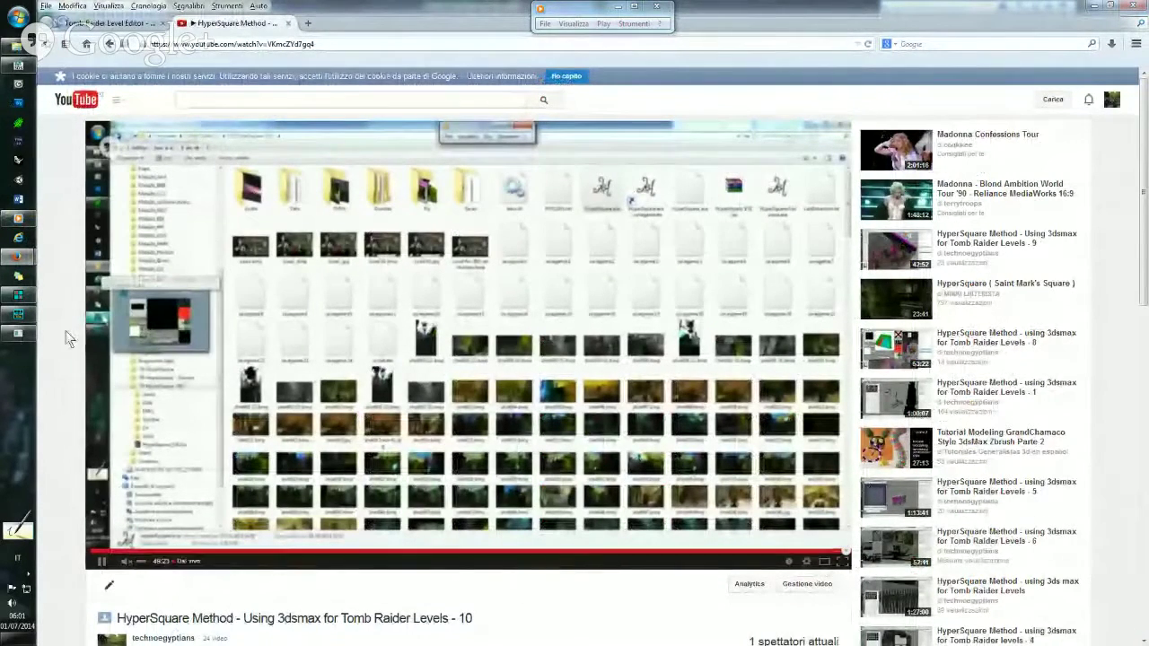
# Exit the finished meta2tr console and return to the Meta2tr_OOO folder window.
pyautogui.click(25, 337)
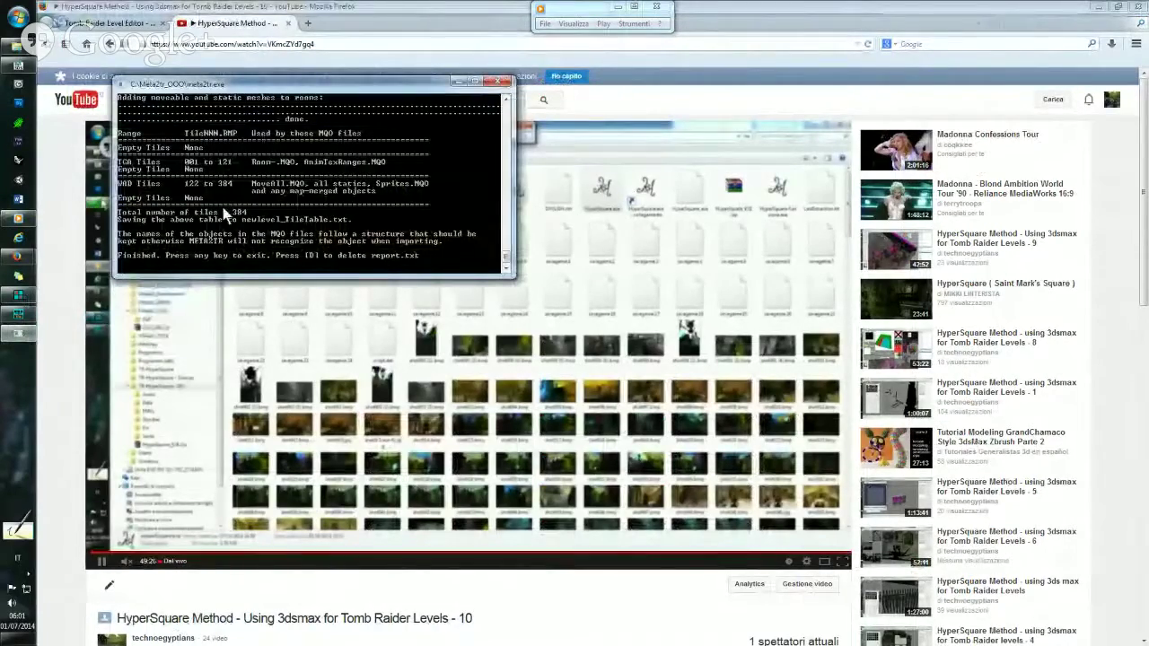
pyautogui.press('Return')
pyautogui.press('alt')
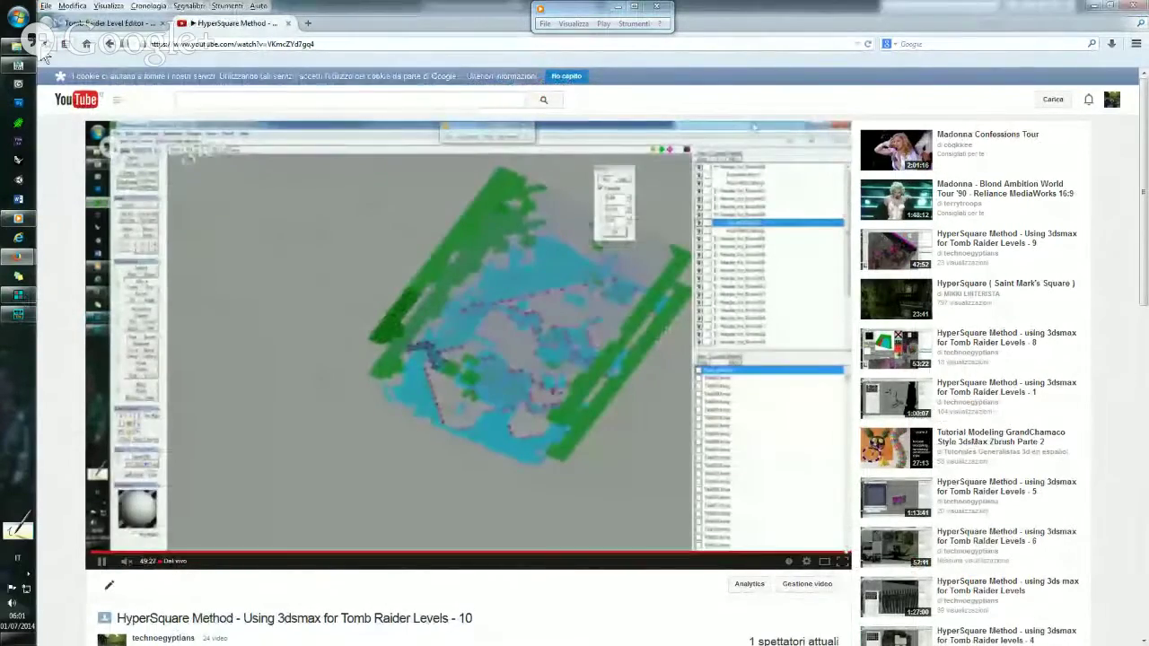
pyautogui.moveTo(18, 65)
pyautogui.click(97, 47)
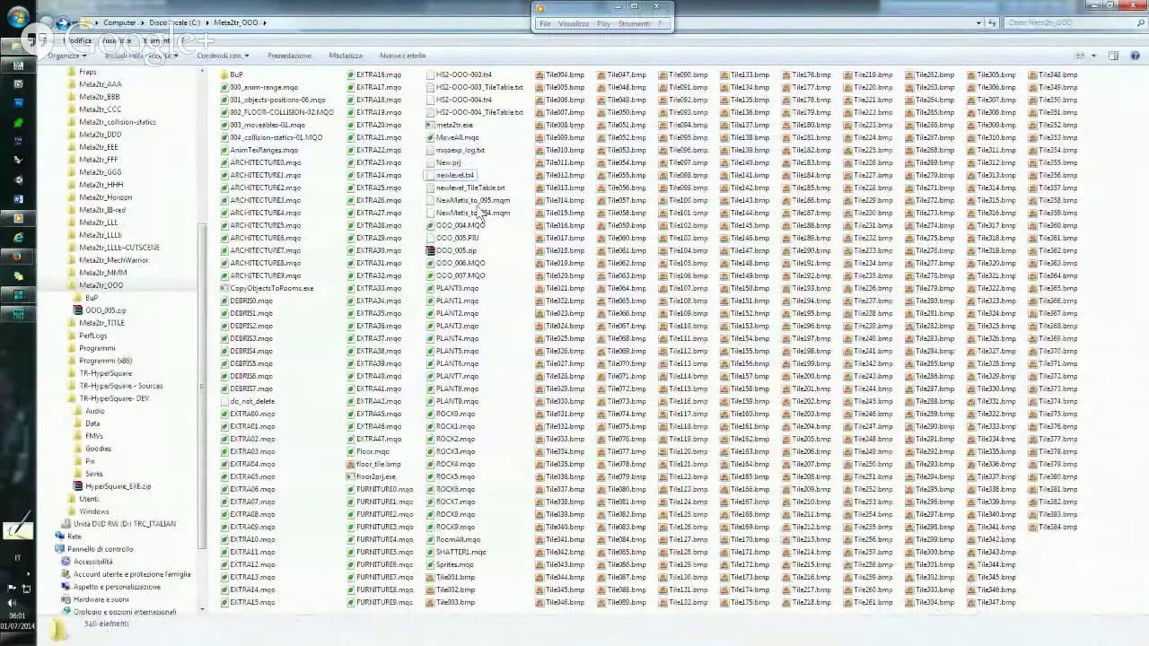
# Open the extracted Floor.mqo and save it over 002_FLOOR-COLLISION-02.MQO, confirming the overwrite.
pyautogui.doubleClick(375, 454)
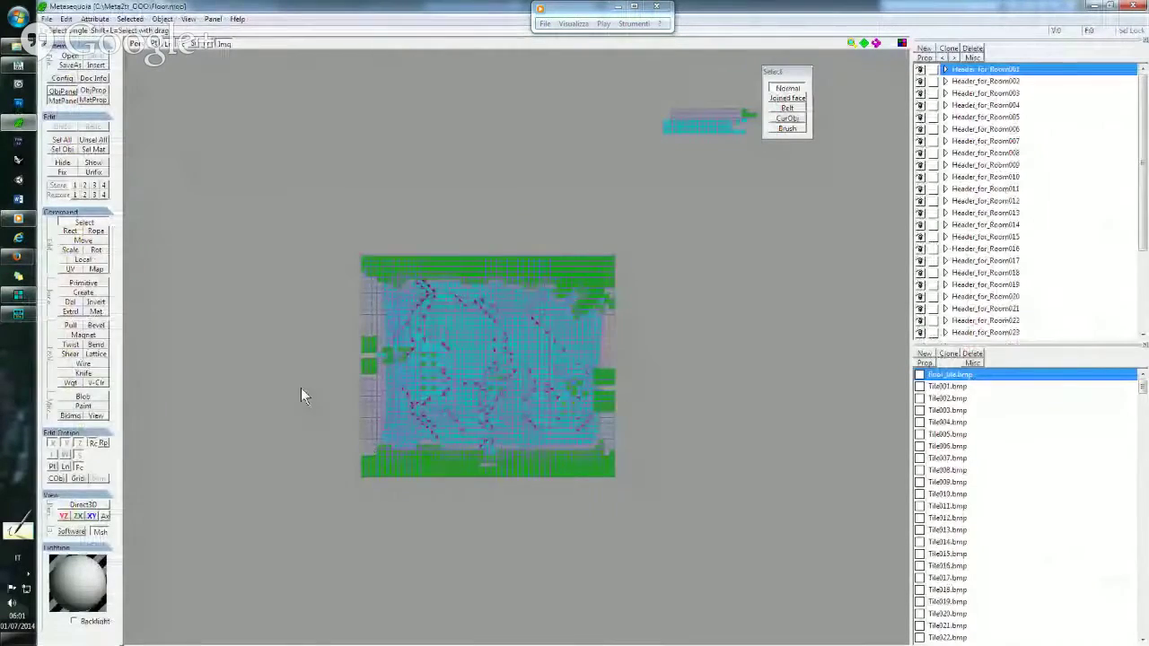
pyautogui.moveTo(301, 388)
pyautogui.mouseDown(button='right')
pyautogui.moveTo(744, 486)
pyautogui.moveTo(743, 464)
pyautogui.moveTo(626, 425)
pyautogui.mouseUp(button='right')
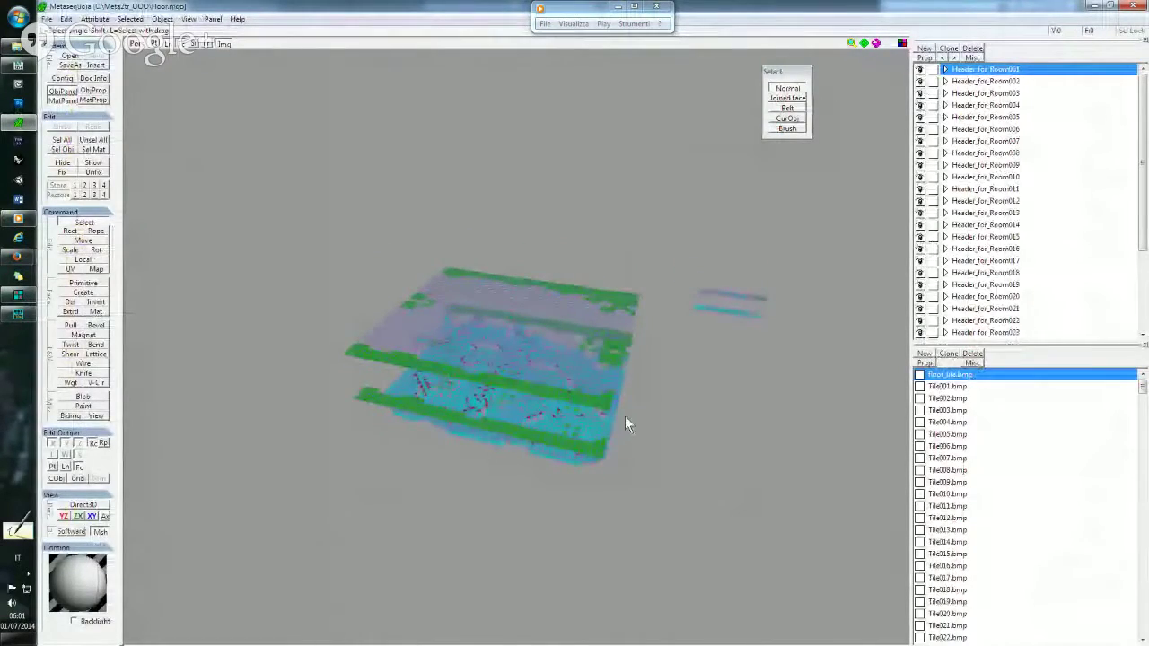
pyautogui.click(46, 19)
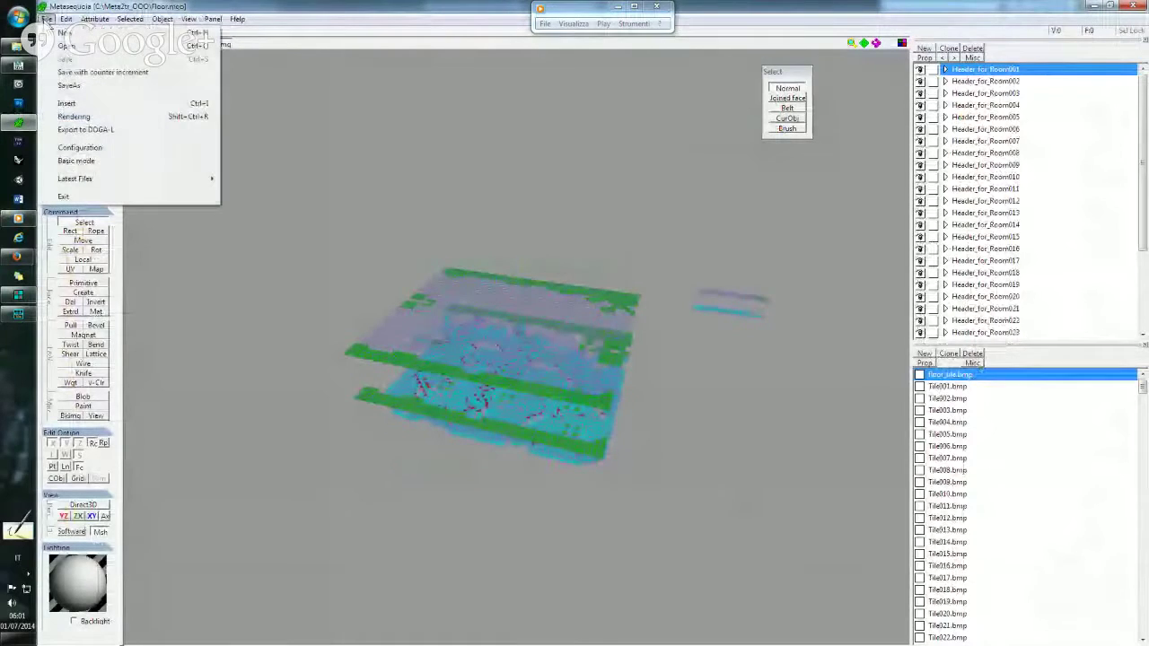
pyautogui.click(70, 86)
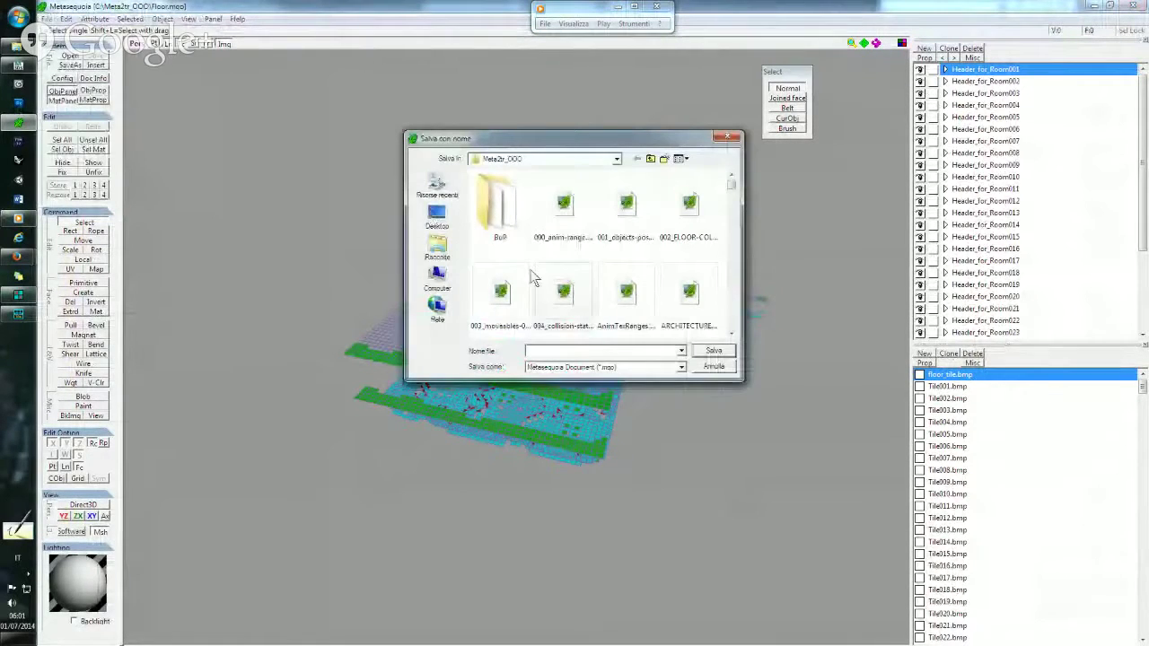
pyautogui.doubleClick(699, 220)
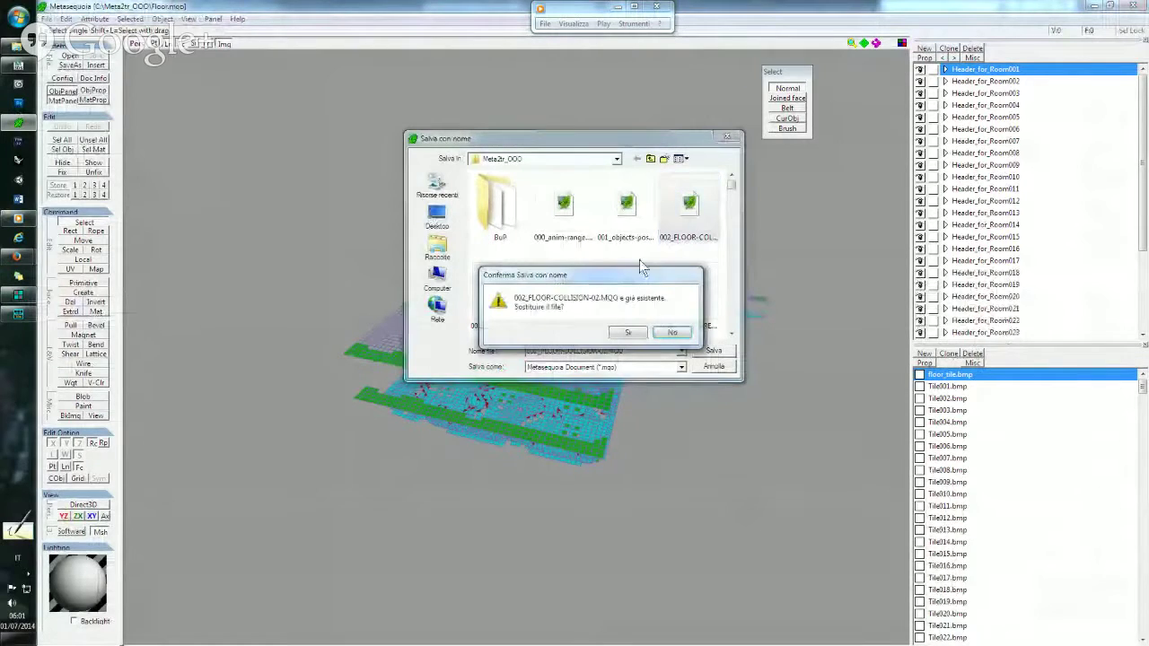
pyautogui.click(626, 333)
pyautogui.moveTo(559, 313)
pyautogui.mouseDown(button='right')
pyautogui.moveTo(577, 298)
pyautogui.moveTo(544, 296)
pyautogui.mouseUp(button='right')
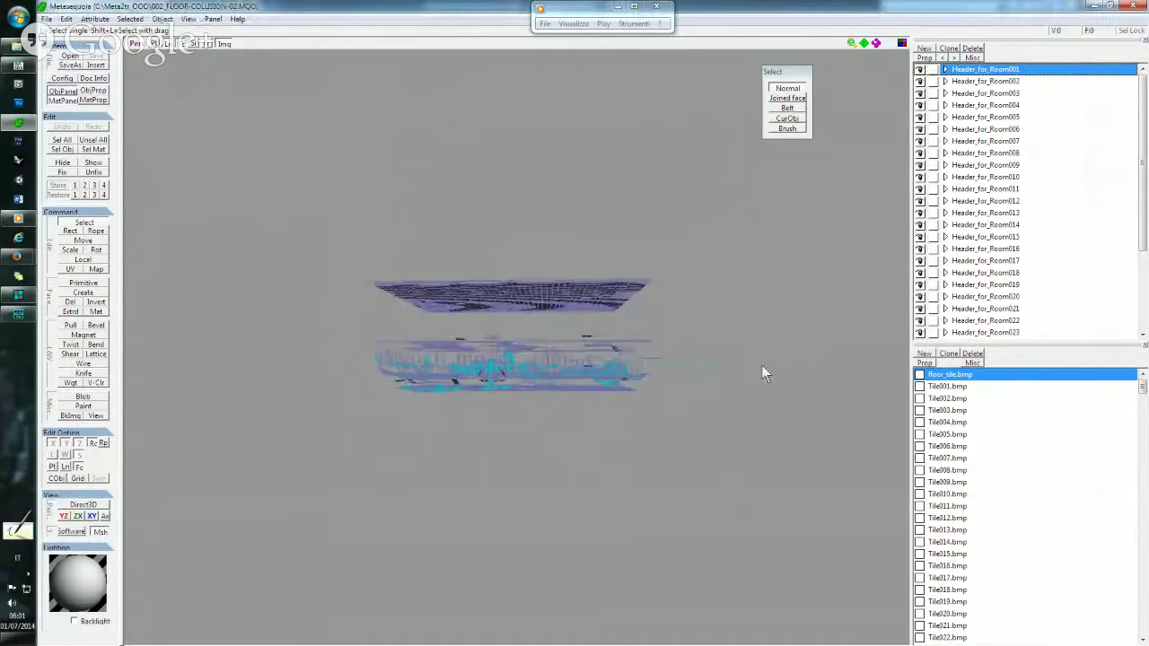
# Hide the upper layer of the collision mesh and tilt the view down onto the floor.
pyautogui.hotkey('ctrl', 'a')
pyautogui.click(61, 165)
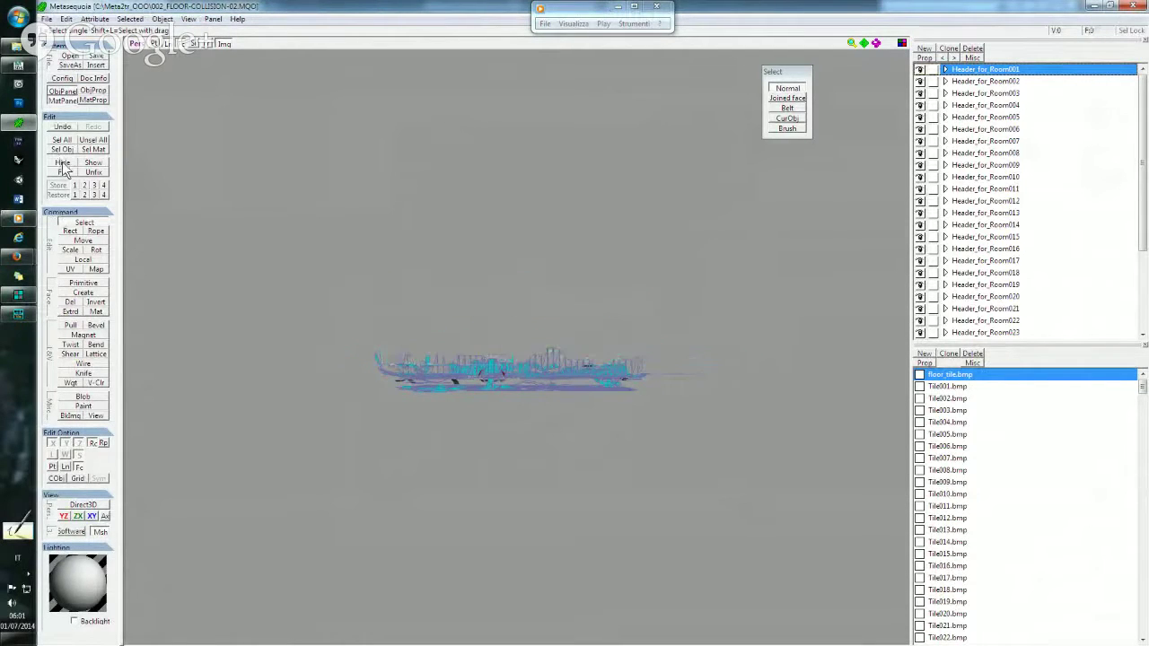
pyautogui.moveTo(352, 294); pyautogui.dragTo(415, 359, button='right')
pyautogui.scroll(3, 423, 359)
pyautogui.scroll(3, 420, 355)
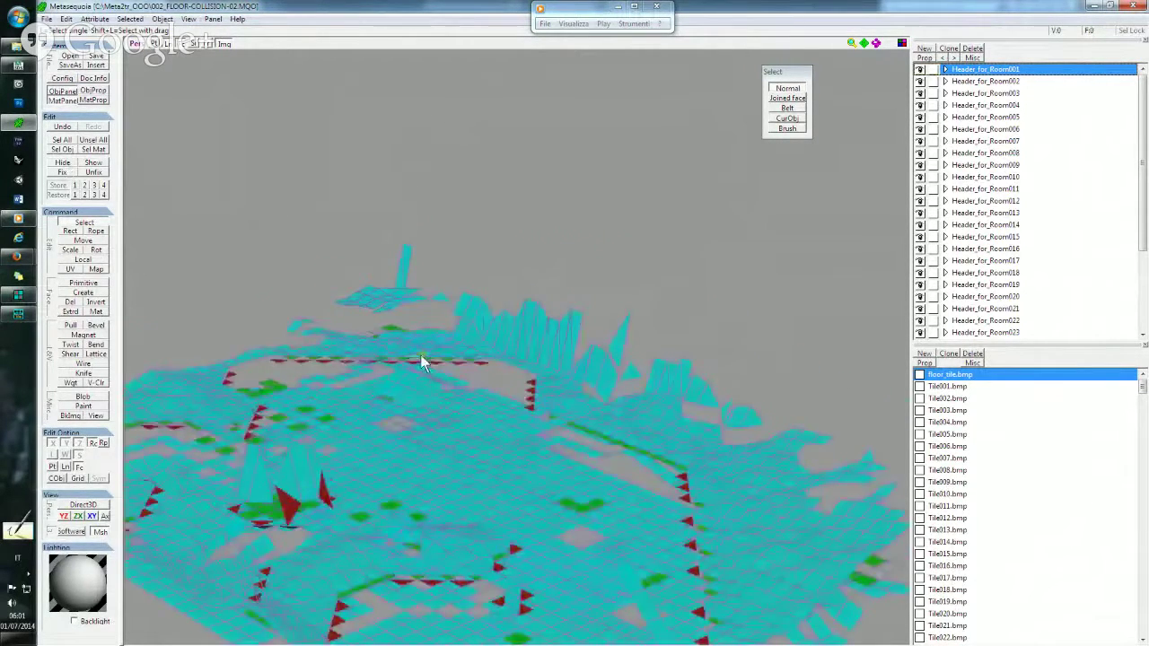
pyautogui.scroll(2, 420, 355)
# Orbit and zoom around the floor grid to examine the tiles and red triangles closely.
pyautogui.moveTo(542, 287)
pyautogui.mouseDown(button='right')
pyautogui.moveTo(503, 261)
pyautogui.moveTo(530, 278)
pyautogui.moveTo(483, 315)
pyautogui.moveTo(489, 353)
pyautogui.moveTo(476, 354)
pyautogui.moveTo(457, 342)
pyautogui.moveTo(483, 322)
pyautogui.moveTo(480, 275)
pyautogui.moveTo(490, 361)
pyautogui.moveTo(458, 346)
pyautogui.moveTo(494, 315)
pyautogui.moveTo(513, 315)
pyautogui.mouseUp(button='right')
pyautogui.moveTo(328, 290)
pyautogui.mouseDown(button='right')
pyautogui.moveTo(415, 278)
pyautogui.moveTo(428, 328)
pyautogui.moveTo(287, 295)
pyautogui.mouseUp(button='right')
pyautogui.scroll(3, 471, 391)
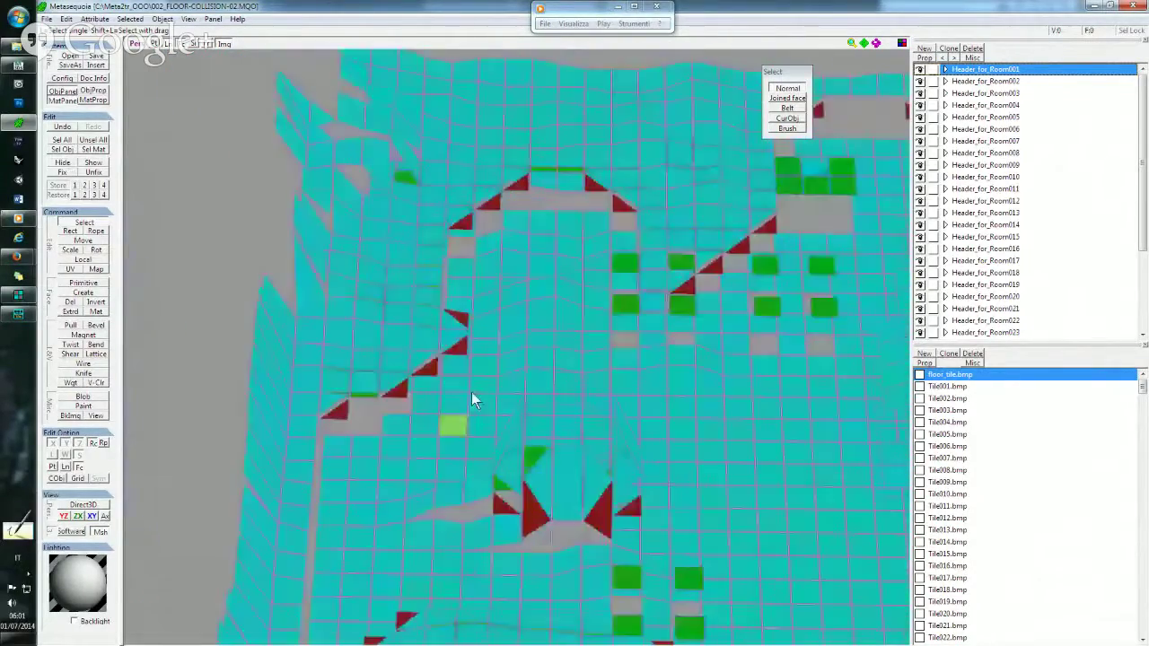
pyautogui.scroll(3, 468, 391)
pyautogui.moveTo(468, 392)
pyautogui.mouseDown(button='right')
pyautogui.moveTo(419, 351)
pyautogui.moveTo(417, 316)
pyautogui.moveTo(482, 303)
pyautogui.moveTo(490, 315)
pyautogui.moveTo(483, 427)
pyautogui.moveTo(467, 398)
pyautogui.moveTo(488, 292)
pyautogui.moveTo(506, 411)
pyautogui.moveTo(469, 413)
pyautogui.moveTo(379, 290)
pyautogui.moveTo(407, 312)
pyautogui.moveTo(390, 302)
pyautogui.moveTo(433, 377)
pyautogui.moveTo(423, 366)
pyautogui.moveTo(534, 377)
pyautogui.moveTo(409, 420)
pyautogui.moveTo(640, 236)
pyautogui.moveTo(632, 261)
pyautogui.moveTo(640, 235)
pyautogui.moveTo(647, 282)
pyautogui.moveTo(551, 295)
pyautogui.moveTo(501, 259)
pyautogui.moveTo(526, 259)
pyautogui.moveTo(685, 406)
pyautogui.mouseUp(button='right')
pyautogui.scroll(2, 440, 374)
pyautogui.scroll(2, 443, 375)
pyautogui.scroll(-5, 442, 374)
pyautogui.moveTo(602, 437)
pyautogui.mouseDown(button='right')
pyautogui.moveTo(623, 462)
pyautogui.moveTo(625, 392)
pyautogui.moveTo(676, 392)
pyautogui.moveTo(676, 414)
pyautogui.moveTo(645, 376)
pyautogui.moveTo(646, 323)
pyautogui.moveTo(665, 287)
pyautogui.moveTo(702, 285)
pyautogui.moveTo(701, 239)
pyautogui.moveTo(699, 286)
pyautogui.moveTo(701, 244)
pyautogui.moveTo(695, 231)
pyautogui.moveTo(686, 272)
pyautogui.moveTo(686, 227)
pyautogui.moveTo(675, 395)
pyautogui.mouseUp(button='right')
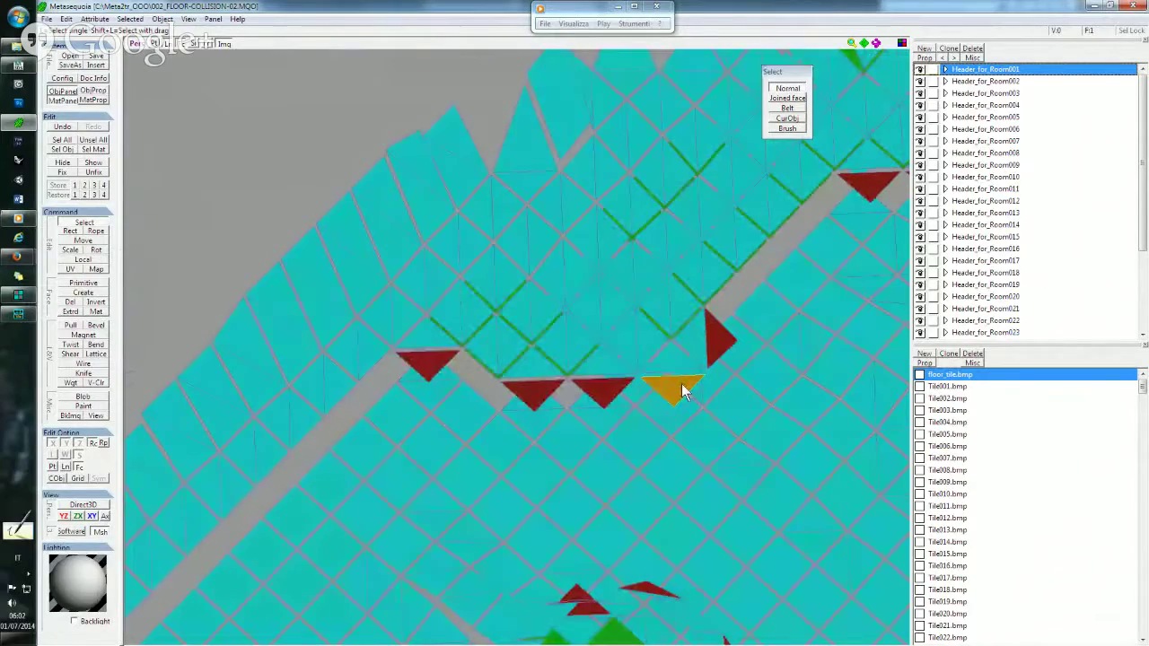
pyautogui.moveTo(680, 370)
pyautogui.mouseDown(button='right')
pyautogui.moveTo(647, 351)
pyautogui.moveTo(676, 411)
pyautogui.moveTo(688, 308)
pyautogui.mouseUp(button='right')
pyautogui.click(688, 315)
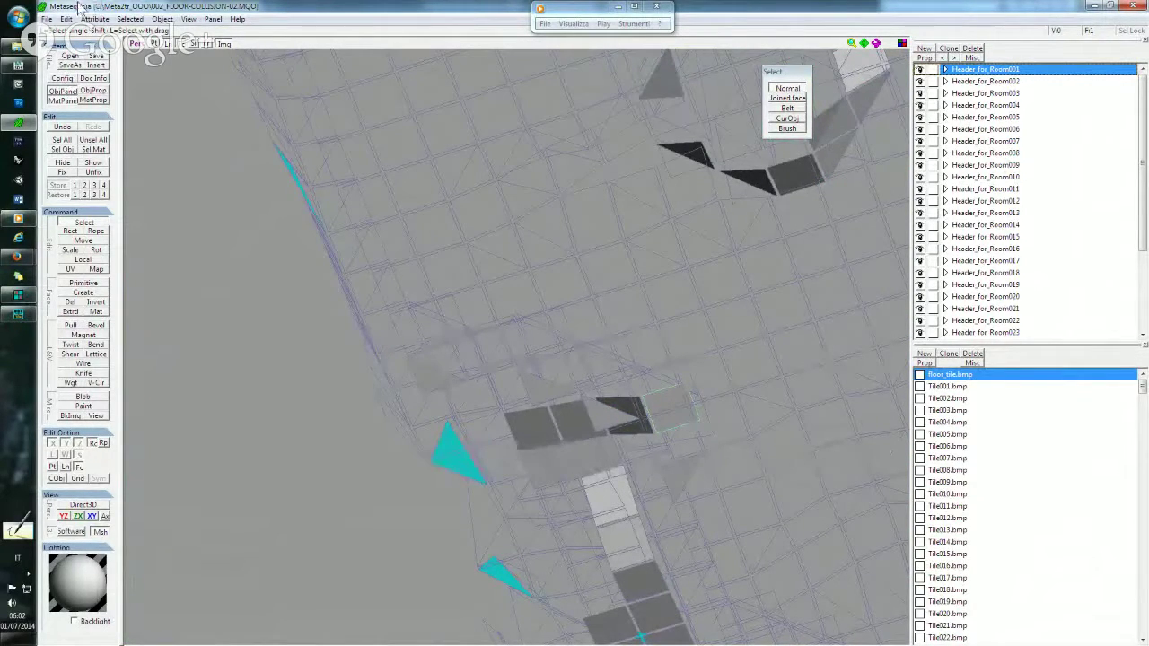
pyautogui.click(129, 19)
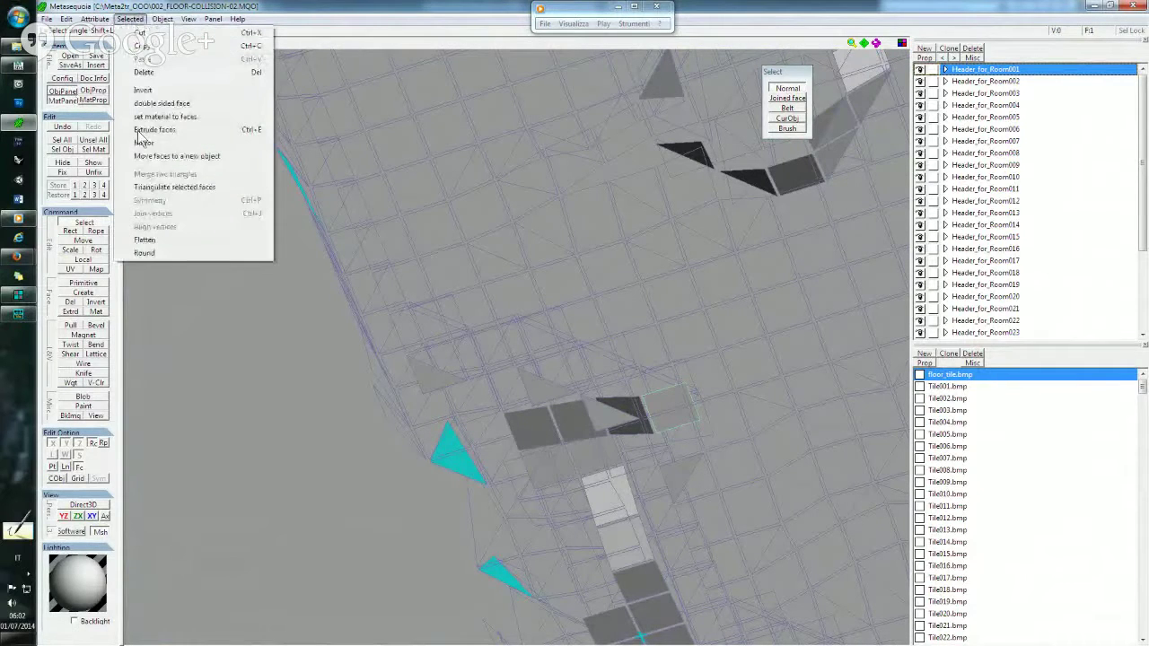
pyautogui.click(164, 186)
pyautogui.scroll(3, 452, 278)
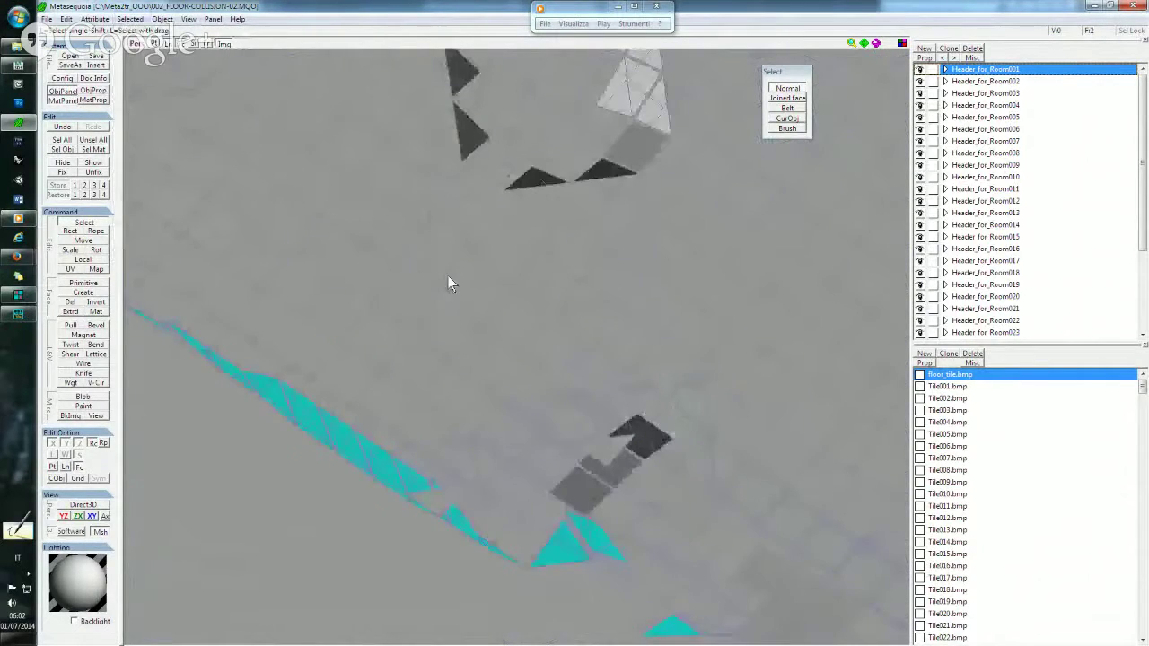
pyautogui.click(97, 252)
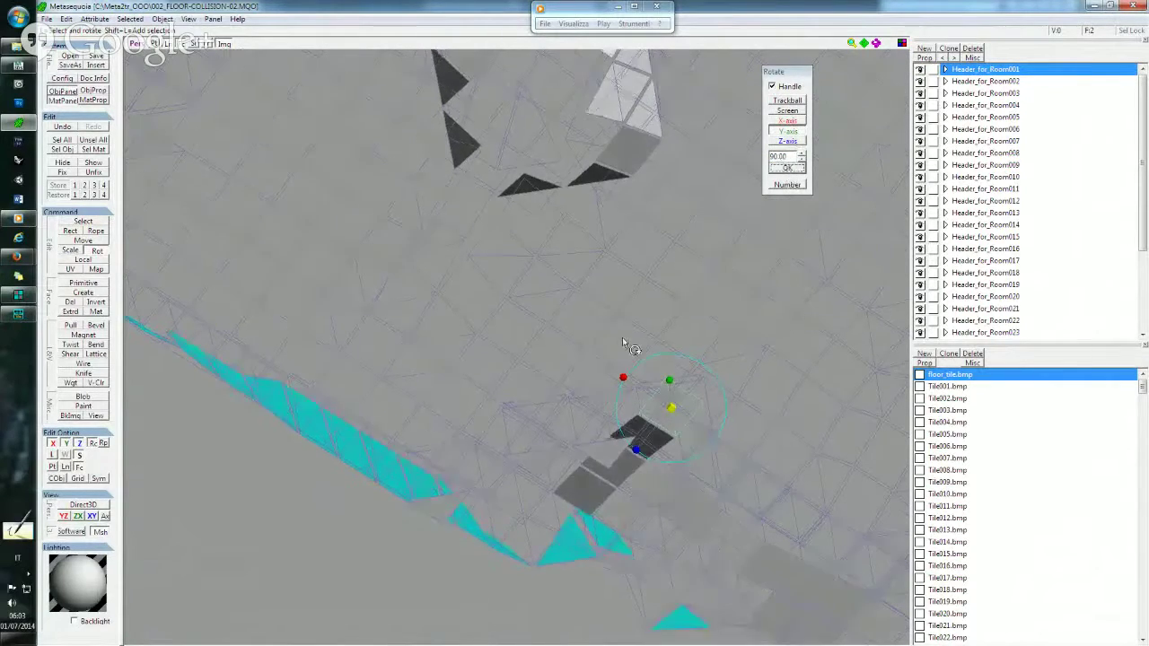
pyautogui.moveTo(623, 341)
pyautogui.mouseDown(button='right')
pyautogui.moveTo(656, 369)
pyautogui.moveTo(651, 455)
pyautogui.moveTo(677, 266)
pyautogui.mouseUp(button='right')
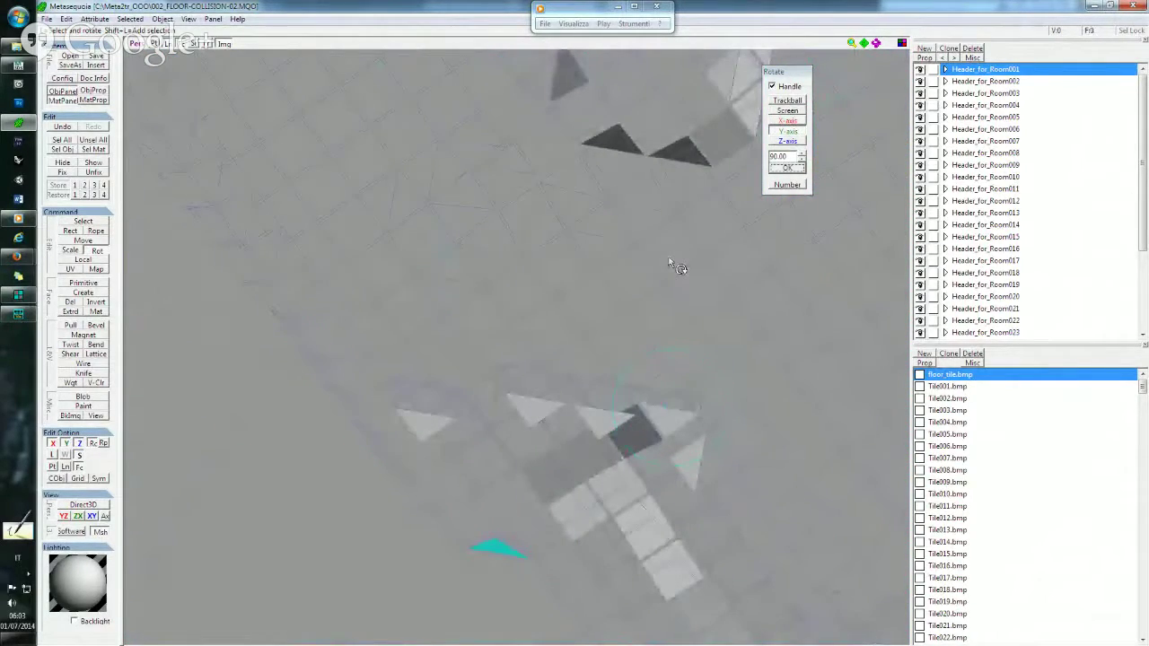
pyautogui.moveTo(645, 307)
pyautogui.mouseDown(button='right')
pyautogui.moveTo(662, 416)
pyautogui.moveTo(674, 362)
pyautogui.moveTo(423, 390)
pyautogui.moveTo(519, 343)
pyautogui.moveTo(530, 270)
pyautogui.moveTo(482, 300)
pyautogui.moveTo(549, 334)
pyautogui.moveTo(611, 341)
pyautogui.moveTo(604, 377)
pyautogui.moveTo(503, 359)
pyautogui.moveTo(511, 398)
pyautogui.moveTo(536, 381)
pyautogui.moveTo(547, 388)
pyautogui.moveTo(544, 483)
pyautogui.moveTo(515, 461)
pyautogui.moveTo(364, 449)
pyautogui.moveTo(509, 369)
pyautogui.moveTo(519, 337)
pyautogui.moveTo(503, 442)
pyautogui.moveTo(438, 180)
pyautogui.moveTo(371, 348)
pyautogui.moveTo(409, 343)
pyautogui.mouseUp(button='right')
pyautogui.moveTo(670, 357)
pyautogui.mouseDown(button='right')
pyautogui.moveTo(423, 380)
pyautogui.moveTo(417, 334)
pyautogui.moveTo(590, 321)
pyautogui.moveTo(505, 341)
pyautogui.moveTo(550, 332)
pyautogui.moveTo(569, 354)
pyautogui.moveTo(401, 349)
pyautogui.moveTo(503, 323)
pyautogui.moveTo(520, 437)
pyautogui.moveTo(475, 233)
pyautogui.moveTo(543, 310)
pyautogui.moveTo(313, 397)
pyautogui.moveTo(580, 242)
pyautogui.moveTo(570, 308)
pyautogui.moveTo(583, 303)
pyautogui.moveTo(619, 362)
pyautogui.moveTo(457, 337)
pyautogui.moveTo(526, 308)
pyautogui.moveTo(476, 268)
pyautogui.moveTo(570, 268)
pyautogui.moveTo(587, 300)
pyautogui.moveTo(477, 403)
pyautogui.moveTo(513, 222)
pyautogui.mouseUp(button='right')
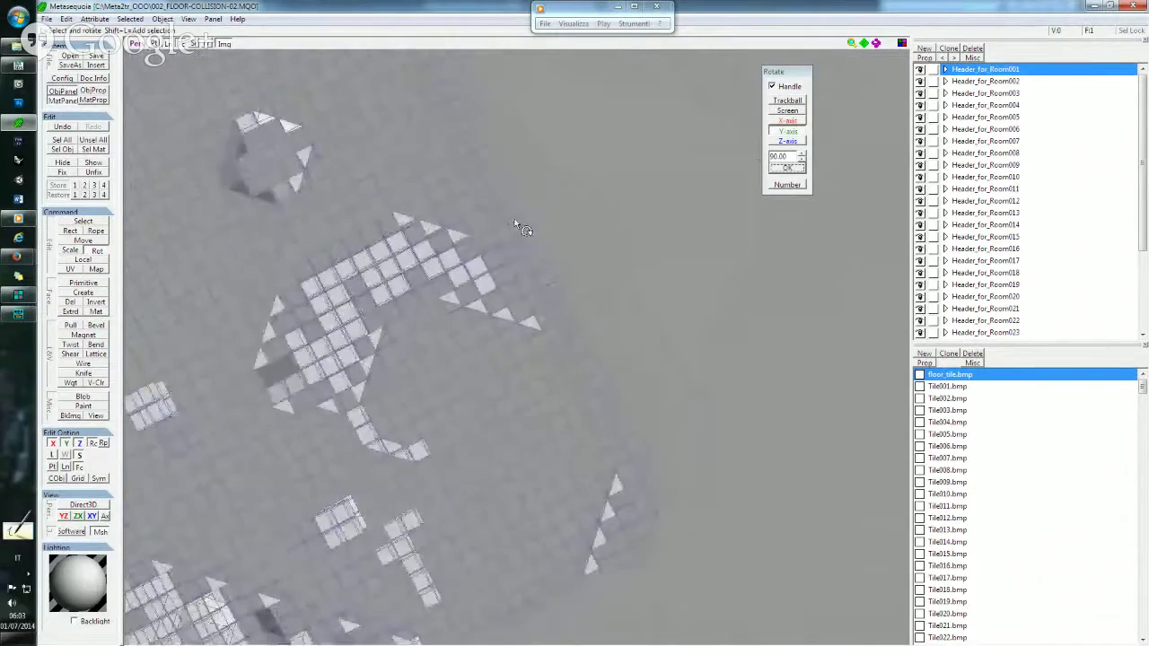
pyautogui.moveTo(411, 242)
pyautogui.mouseDown(button='right')
pyautogui.moveTo(522, 256)
pyautogui.moveTo(521, 236)
pyautogui.moveTo(533, 252)
pyautogui.moveTo(529, 230)
pyautogui.moveTo(461, 188)
pyautogui.moveTo(469, 330)
pyautogui.moveTo(452, 326)
pyautogui.moveTo(580, 440)
pyautogui.mouseUp(button='right')
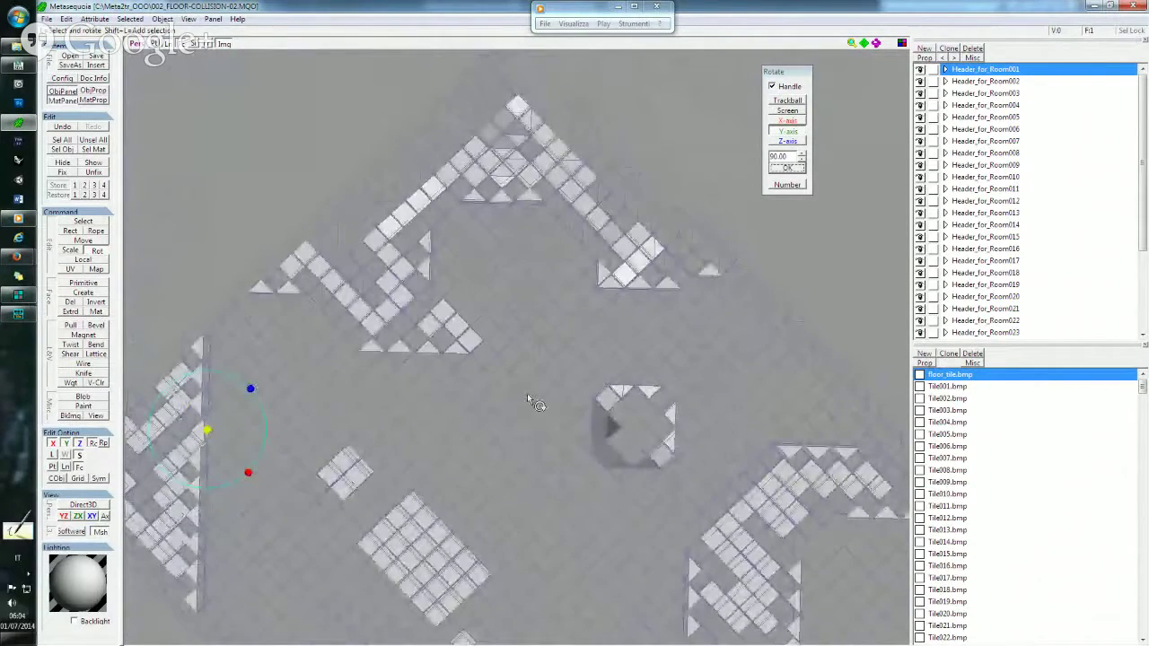
pyautogui.moveTo(530, 401)
pyautogui.mouseDown(button='right')
pyautogui.moveTo(511, 380)
pyautogui.moveTo(515, 347)
pyautogui.moveTo(521, 435)
pyautogui.mouseUp(button='right')
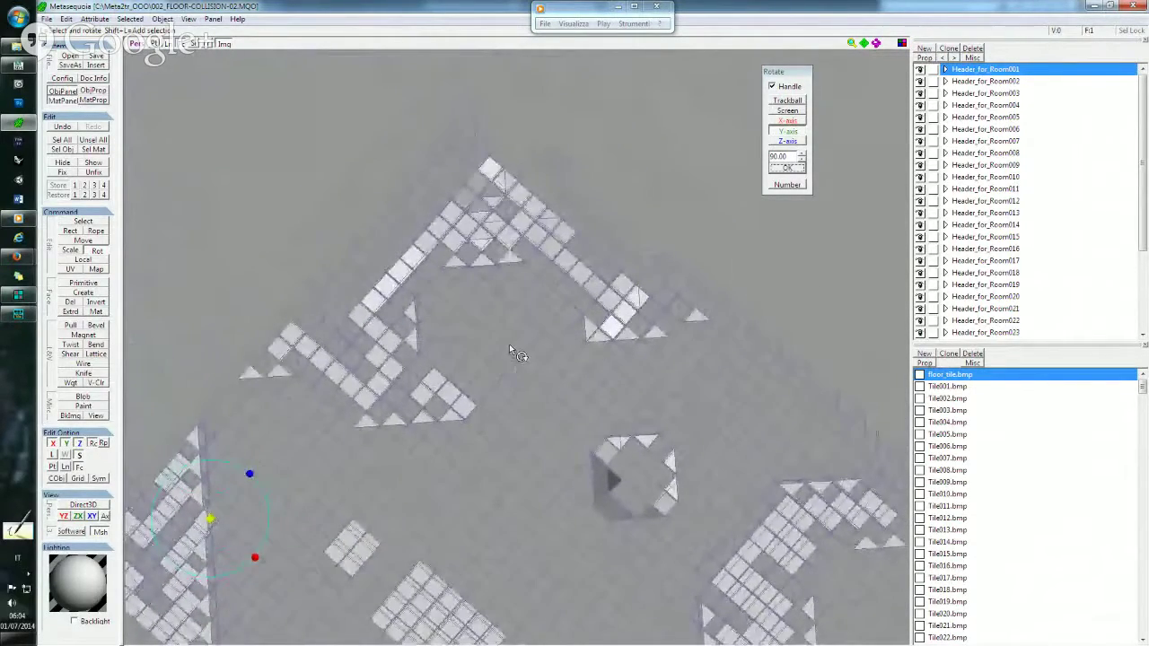
pyautogui.moveTo(509, 344); pyautogui.dragTo(554, 310, button='right')
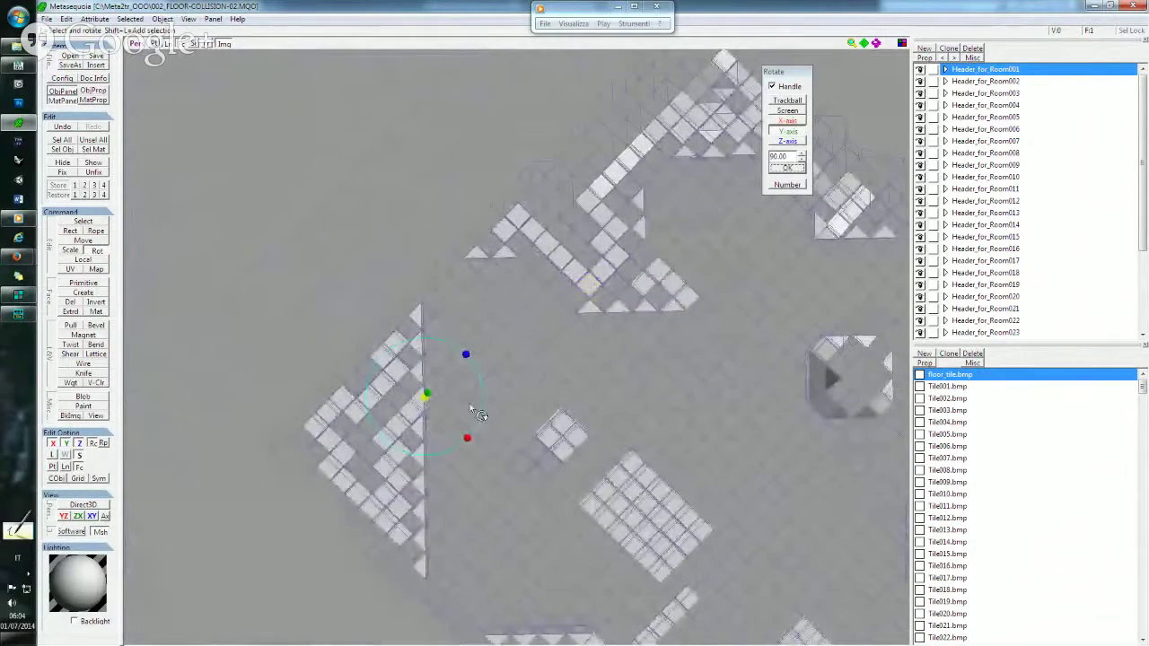
pyautogui.moveTo(475, 413)
pyautogui.mouseDown(button='middle')
pyautogui.moveTo(481, 349)
pyautogui.moveTo(458, 269)
pyautogui.mouseUp(button='middle')
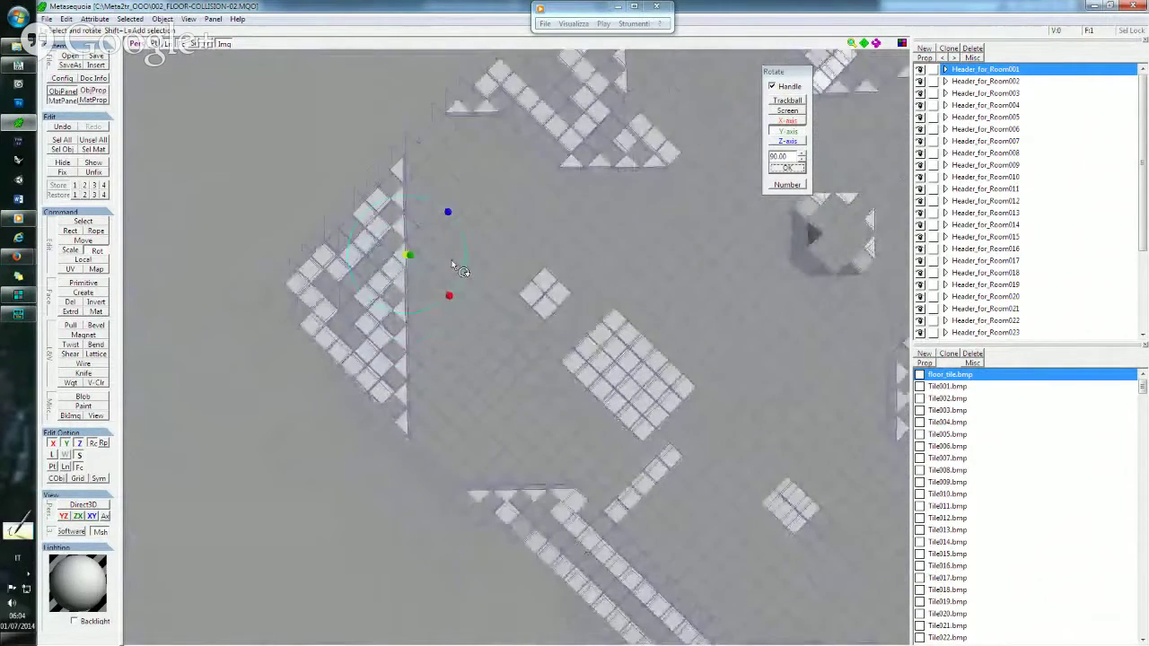
pyautogui.moveTo(569, 334)
pyautogui.mouseDown(button='right')
pyautogui.moveTo(546, 321)
pyautogui.moveTo(495, 338)
pyautogui.moveTo(499, 490)
pyautogui.moveTo(501, 351)
pyautogui.moveTo(626, 264)
pyautogui.moveTo(459, 342)
pyautogui.moveTo(354, 344)
pyautogui.moveTo(538, 343)
pyautogui.moveTo(533, 318)
pyautogui.moveTo(437, 425)
pyautogui.moveTo(443, 392)
pyautogui.moveTo(407, 320)
pyautogui.moveTo(420, 465)
pyautogui.moveTo(403, 398)
pyautogui.moveTo(434, 389)
pyautogui.mouseUp(button='right')
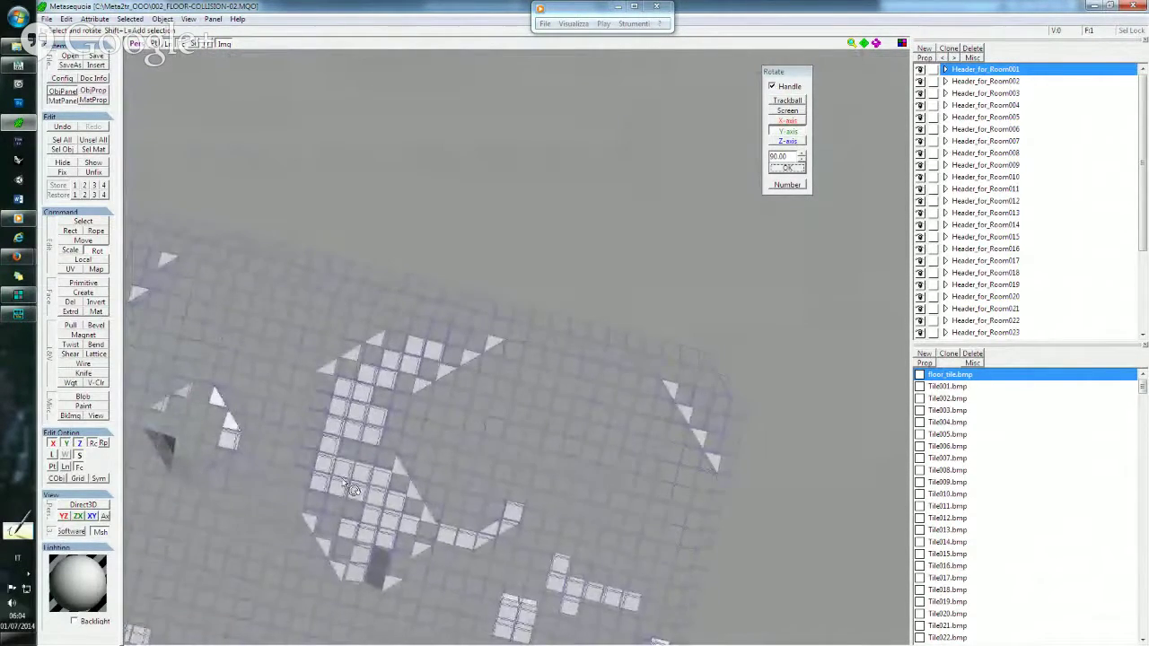
pyautogui.moveTo(354, 490)
pyautogui.mouseDown(button='middle')
pyautogui.moveTo(361, 459)
pyautogui.moveTo(588, 451)
pyautogui.mouseUp(button='middle')
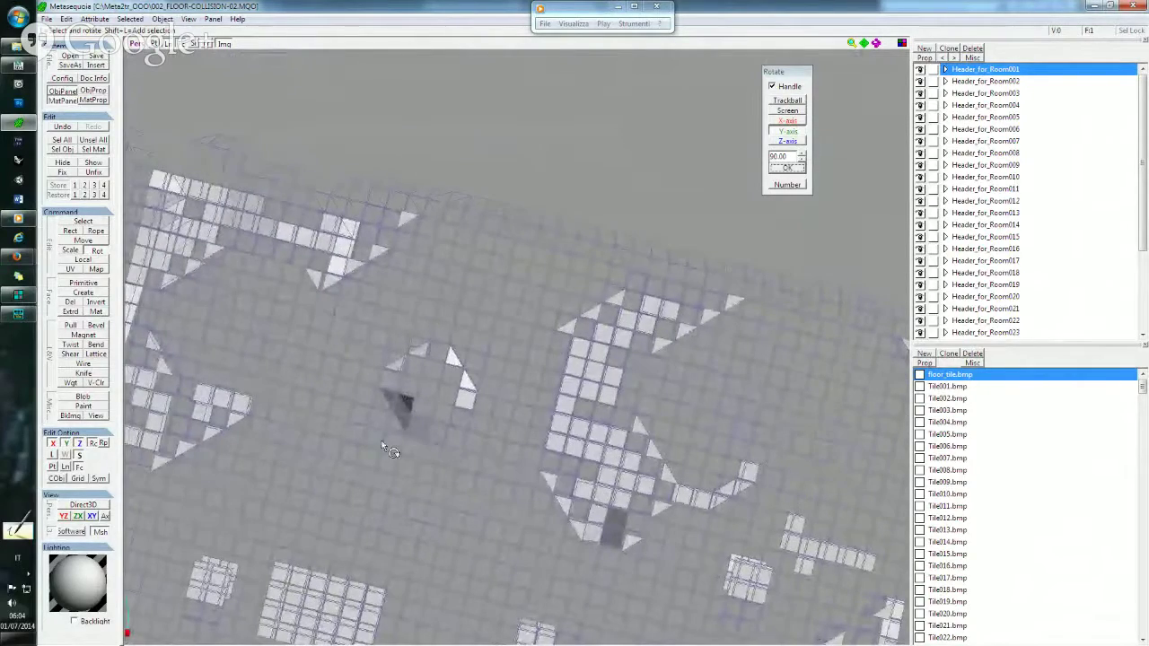
pyautogui.moveTo(382, 444); pyautogui.dragTo(578, 429, button='middle')
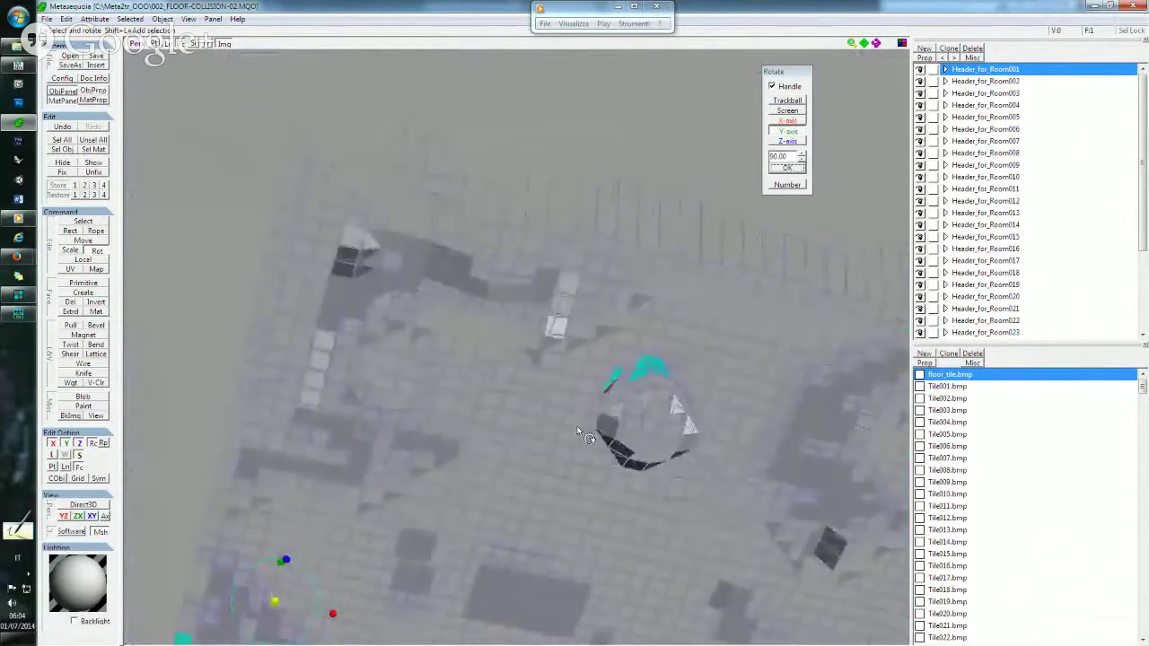
pyautogui.moveTo(579, 433); pyautogui.dragTo(573, 573, button='right')
pyautogui.scroll(-3, 548, 579)
pyautogui.moveTo(568, 395); pyautogui.dragTo(624, 435, button='right')
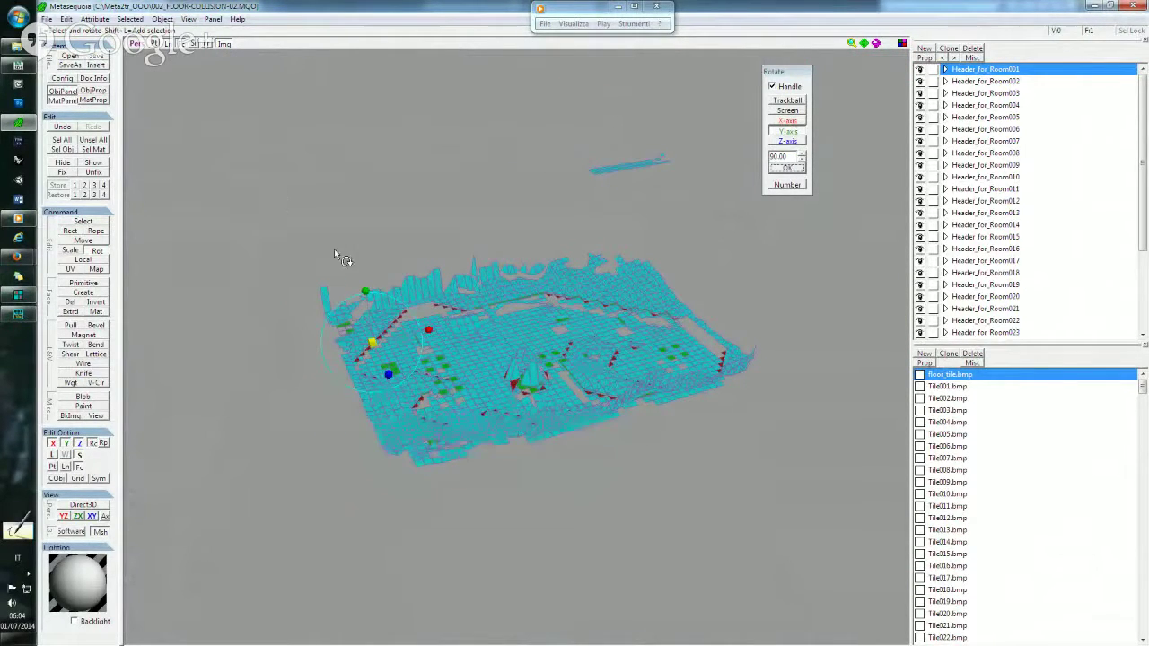
pyautogui.moveTo(18, 65)
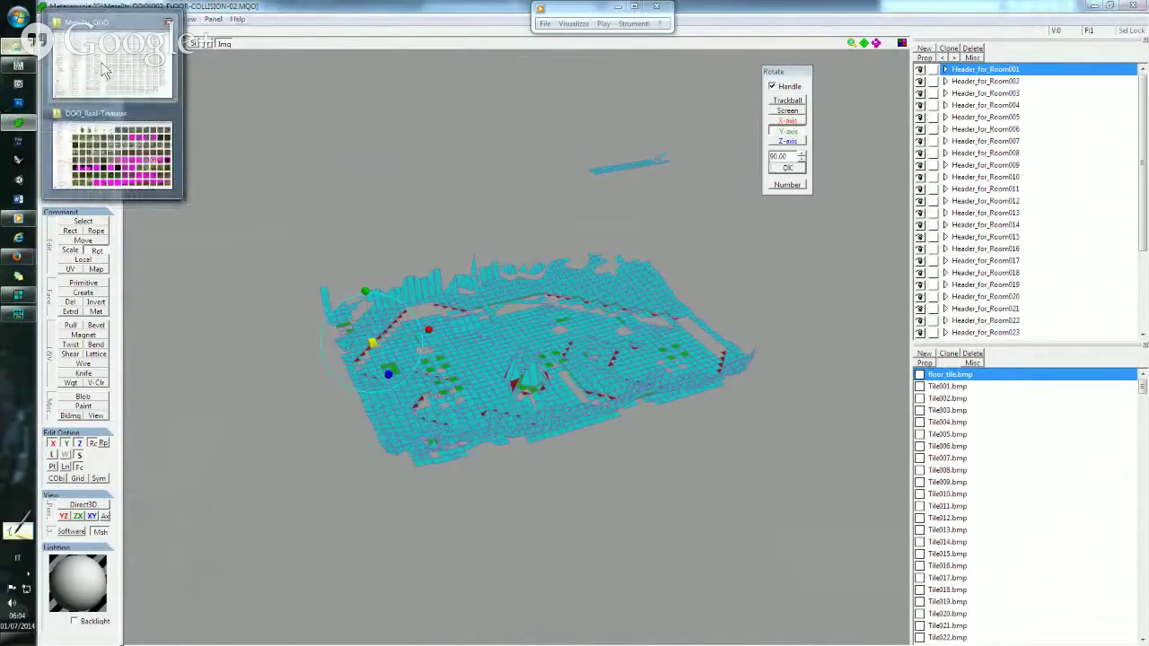
# Rebuild the level from 002_FLOOR-COLLISION-02.MQO with meta2tr, answering Y for enemy navigation.
pyautogui.click(113, 63)
pyautogui.moveTo(275, 117); pyautogui.dragTo(459, 131)
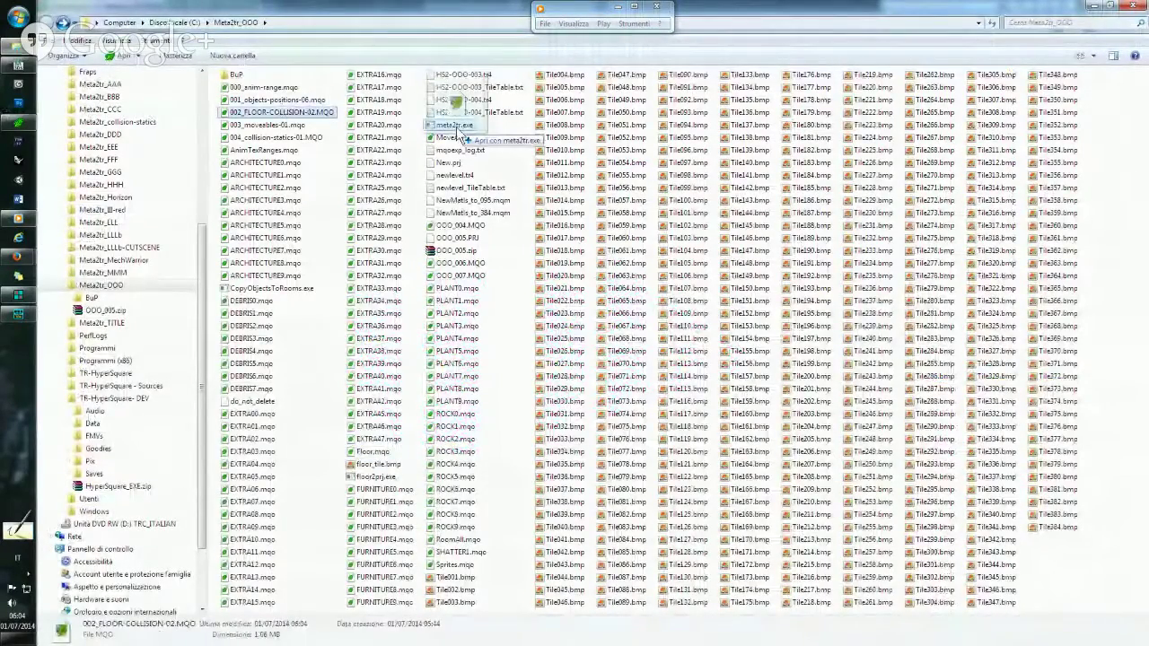
pyautogui.moveTo(459, 131); pyautogui.dragTo(455, 123)
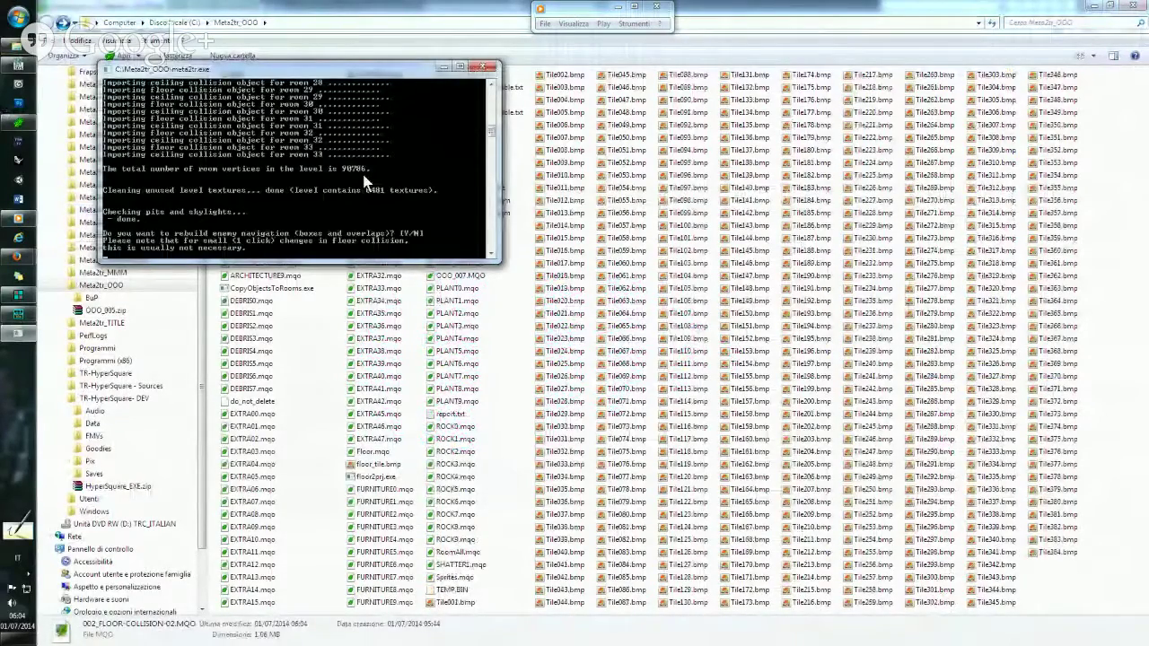
pyautogui.write('y')
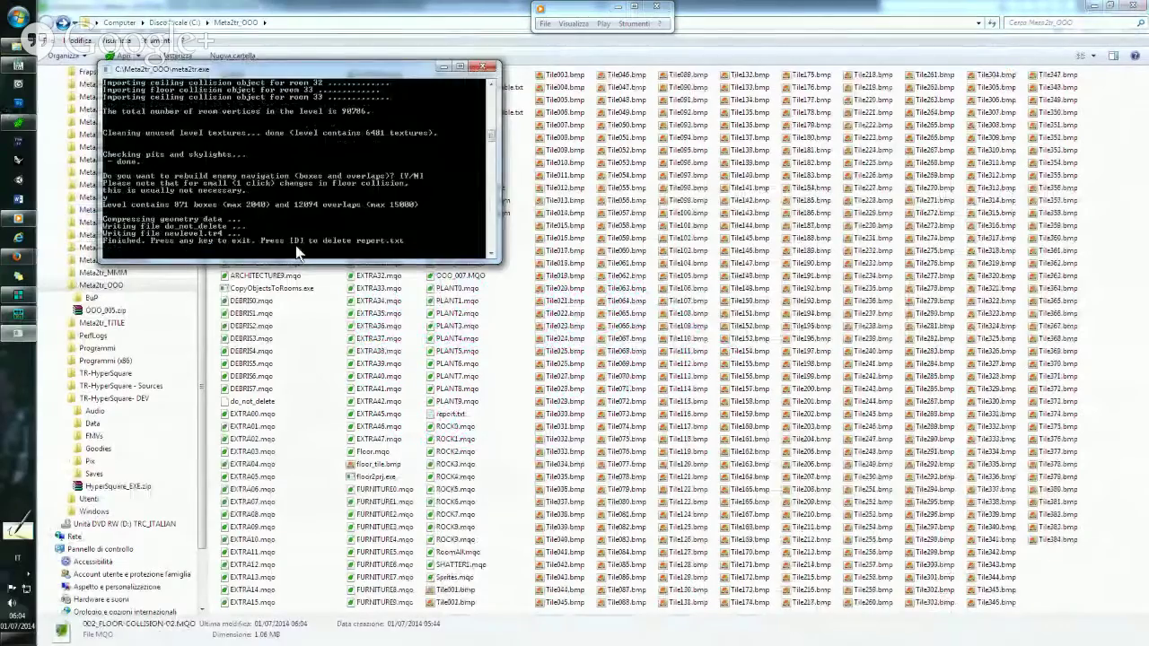
pyautogui.write('d')
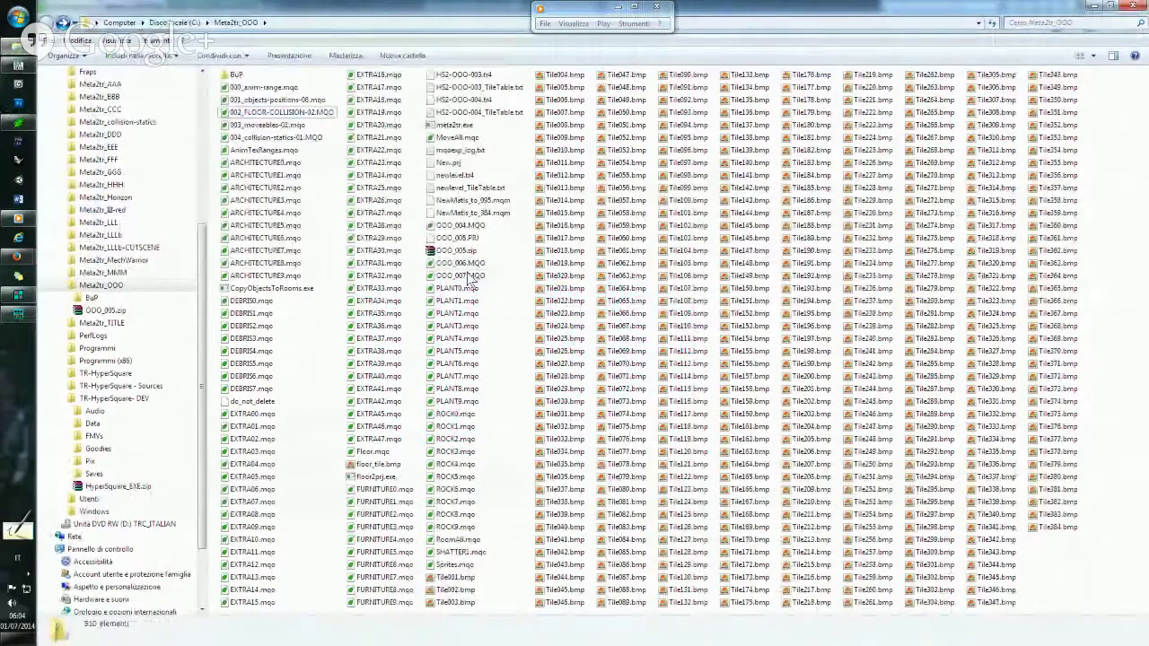
pyautogui.click(472, 278)
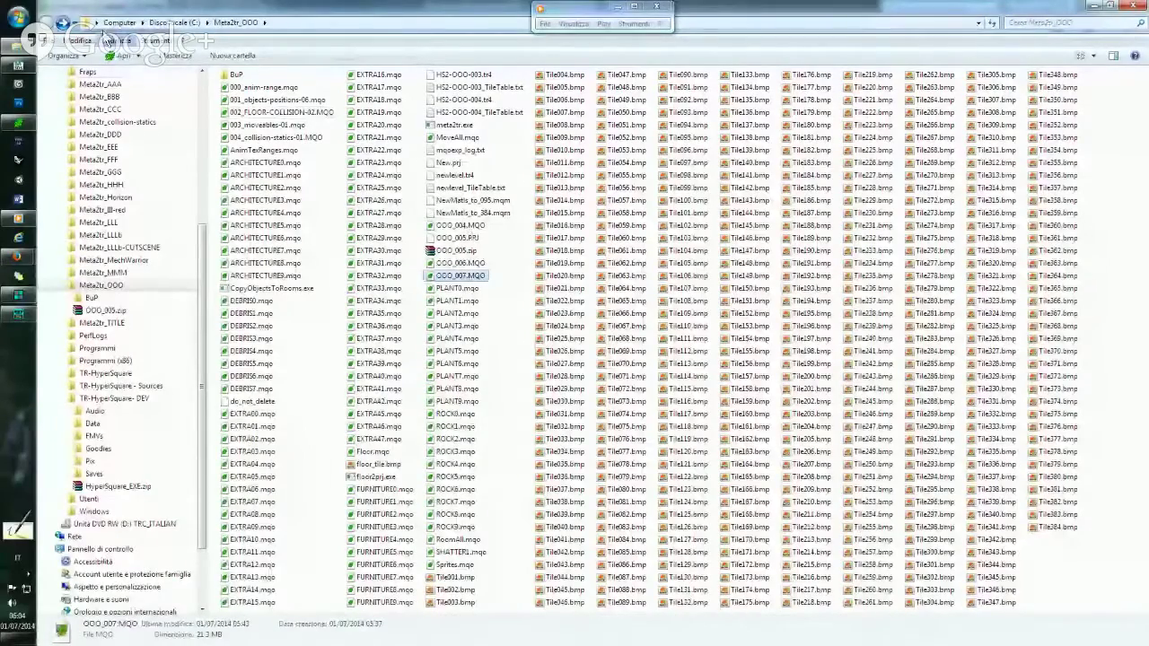
# Replace the old Nayvasha.tr4 in HyperSquare's Data folder with the new newlevel.tr4, then launch HyperSquare.
pyautogui.click(455, 177)
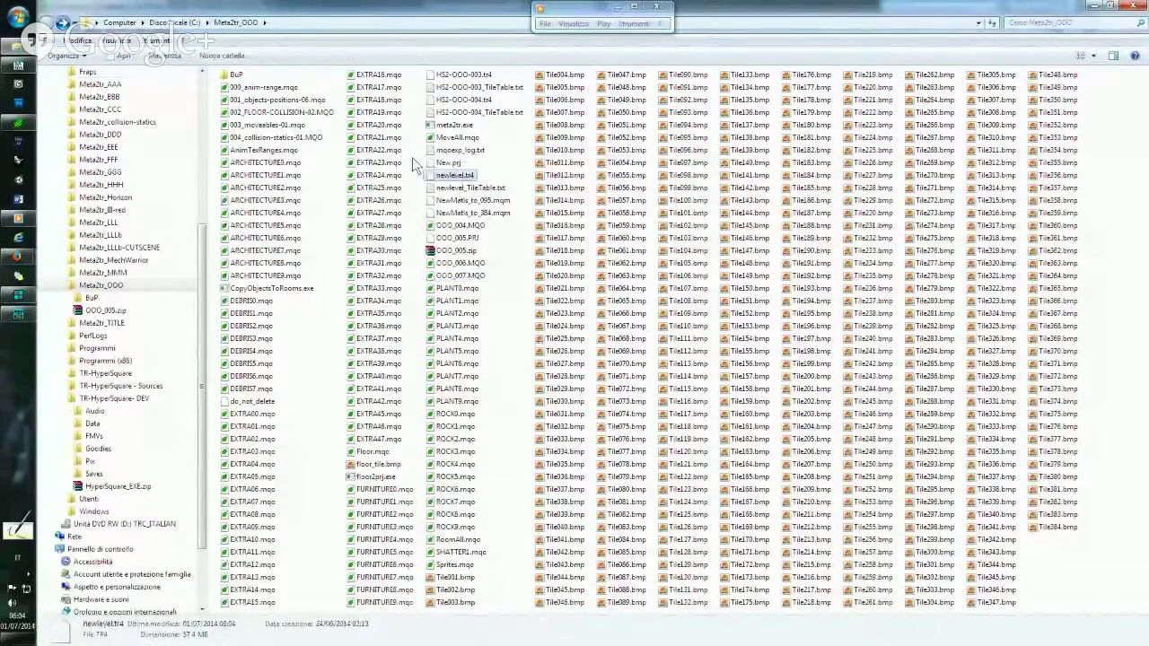
pyautogui.click(52, 23)
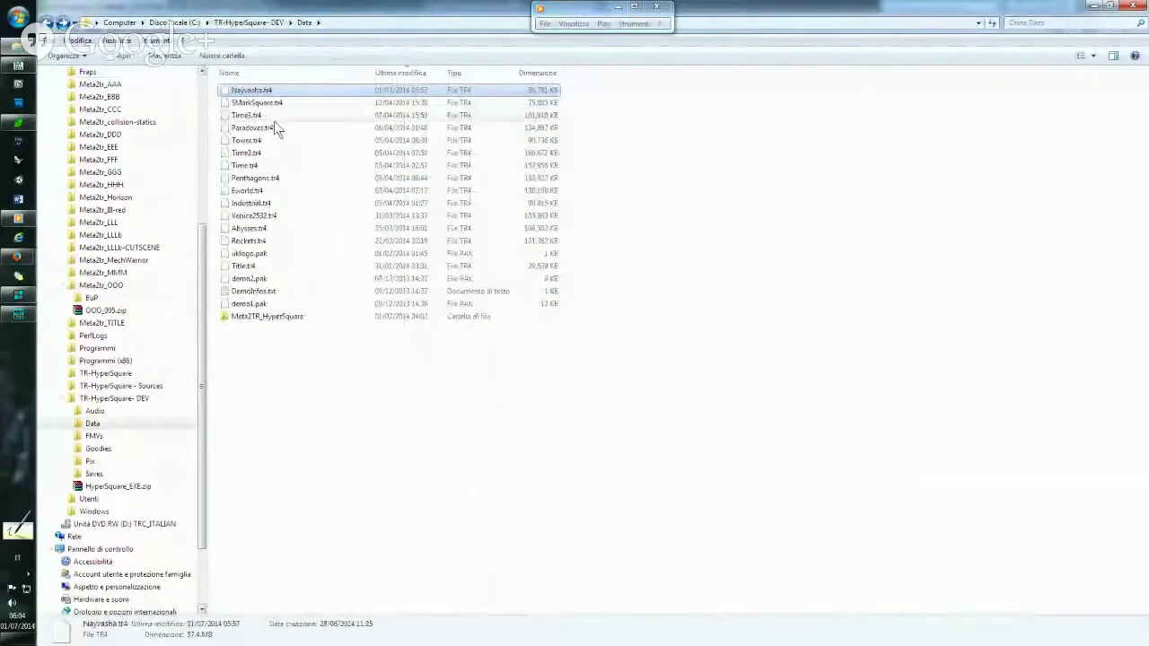
pyautogui.press('Delete')
pyautogui.press('Return')
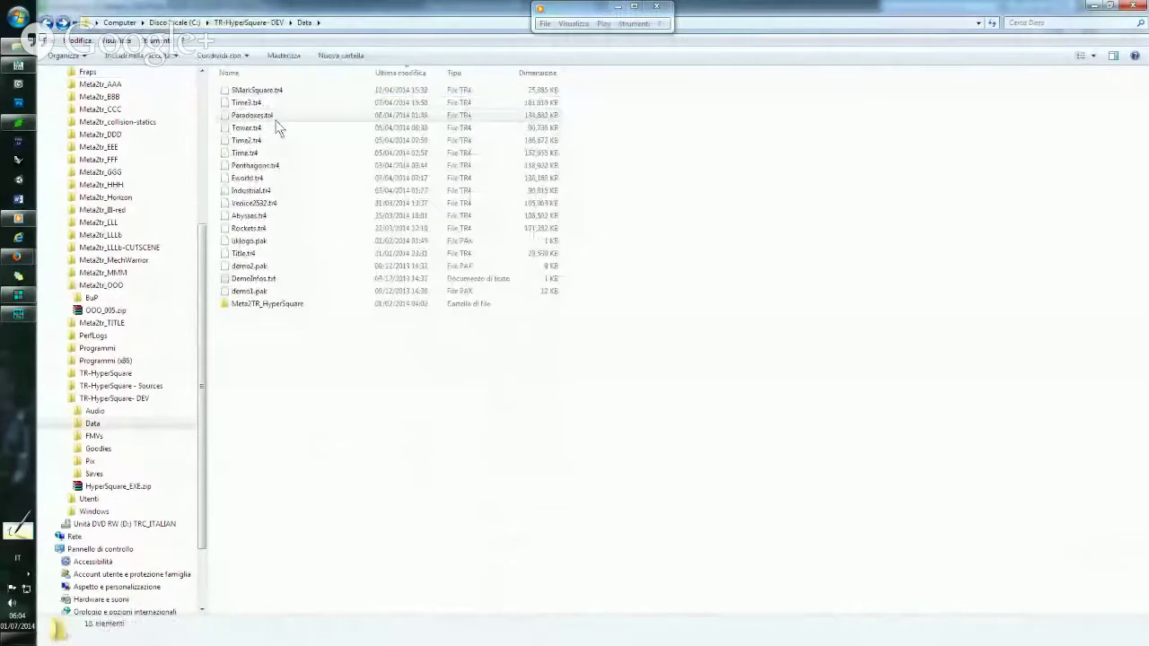
pyautogui.hotkey('ctrl', 'v')
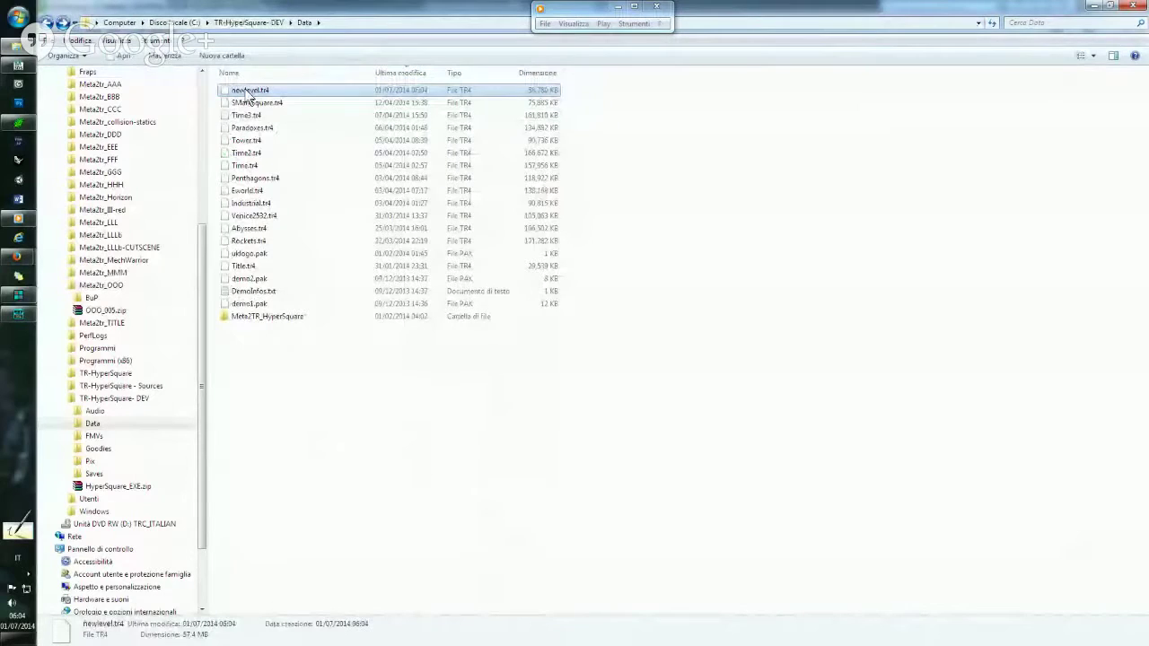
pyautogui.press('F2')
pyautogui.write('N')
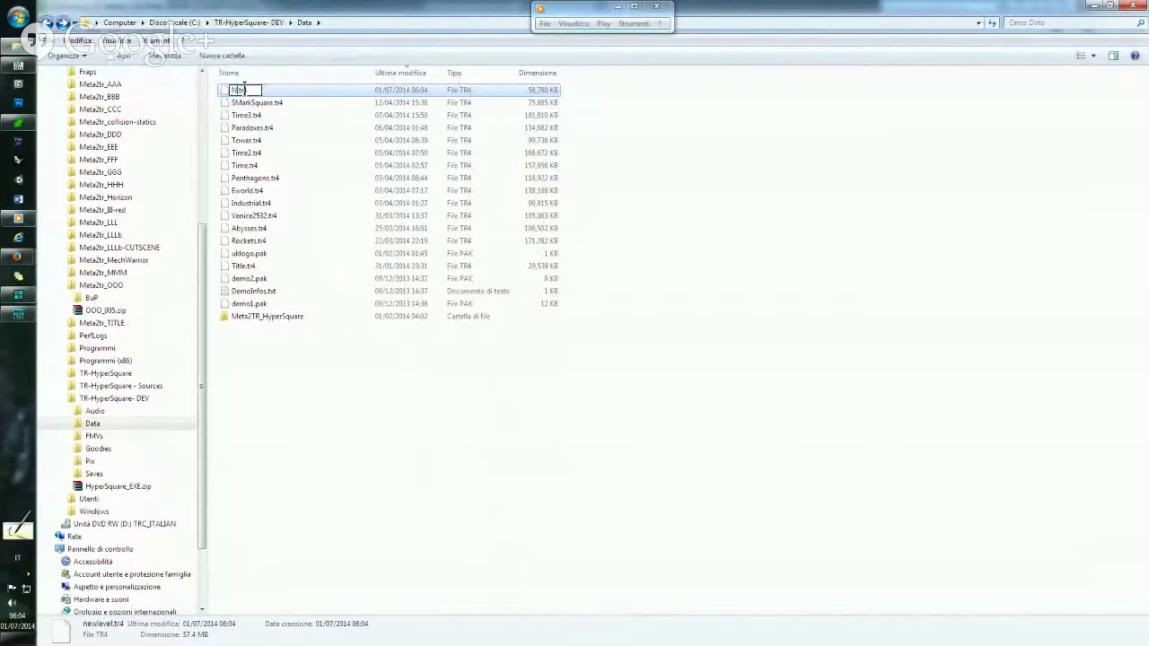
pyautogui.write('ayvasha')
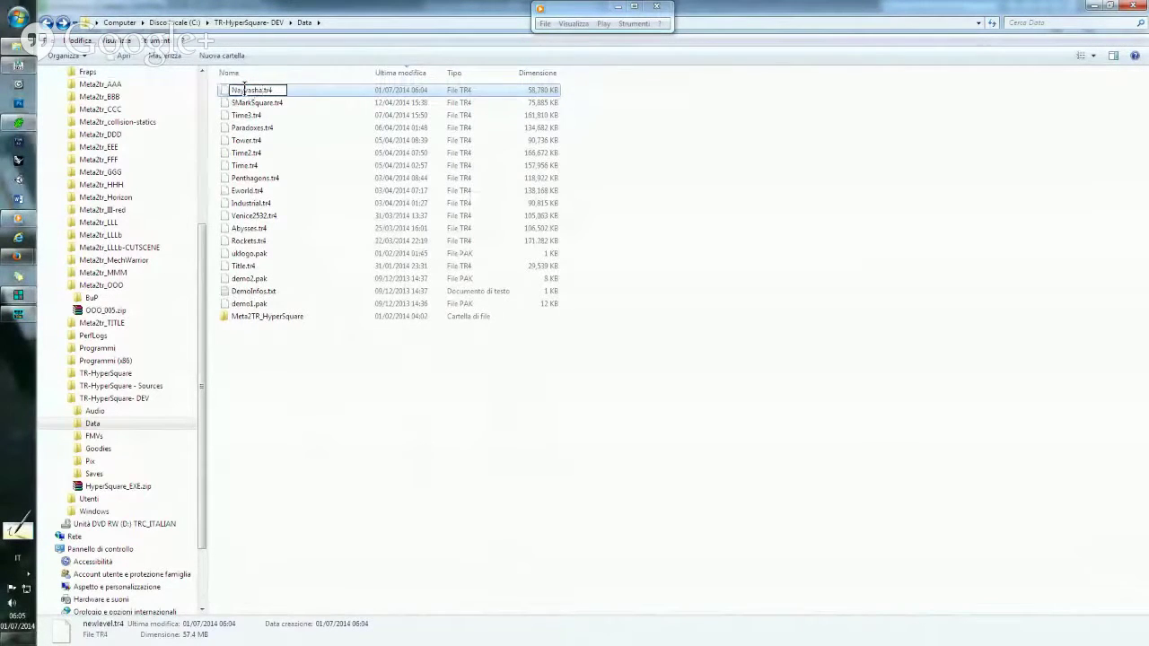
pyautogui.press('Return')
pyautogui.click(49, 22)
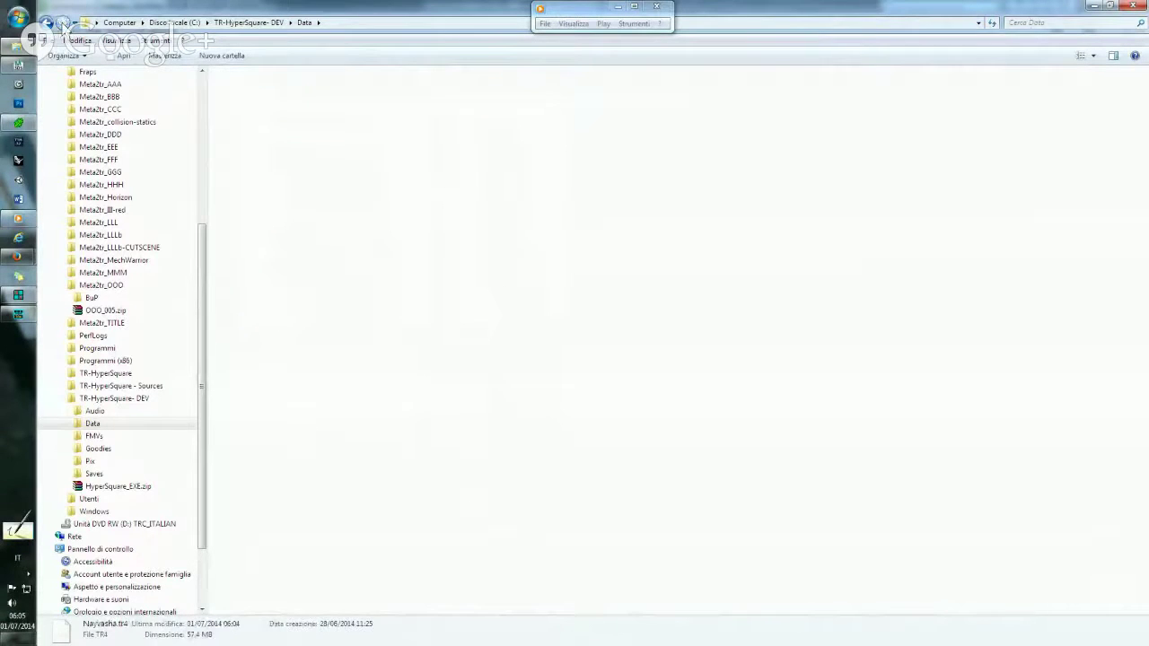
pyautogui.doubleClick(802, 116)
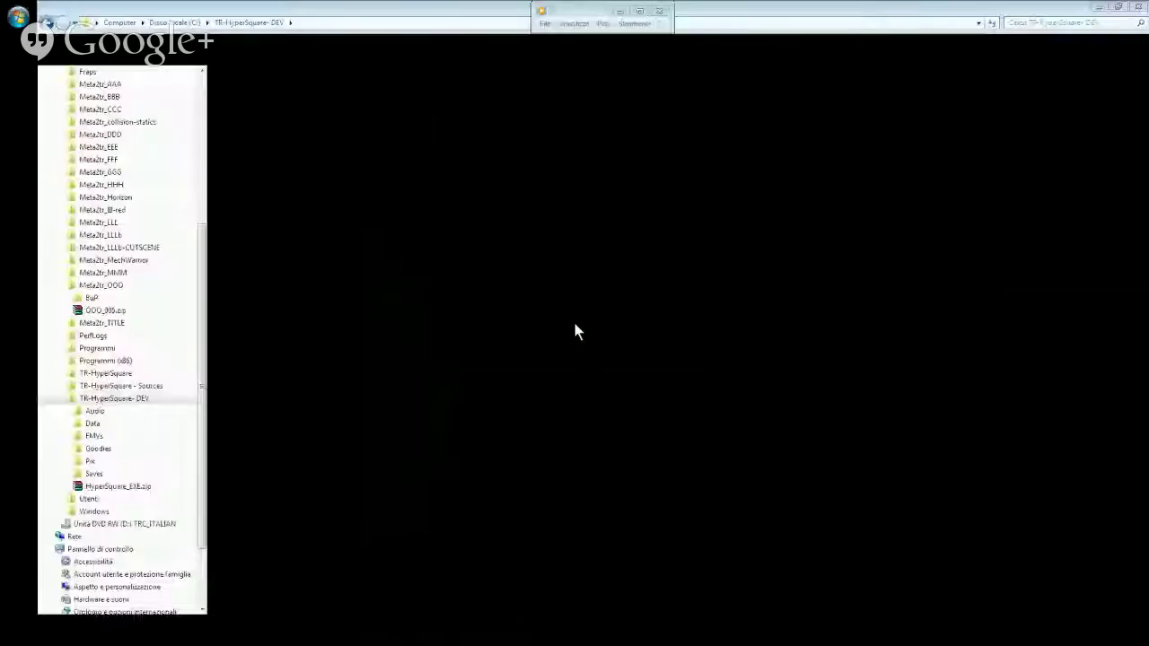
# Choose Nayvasha Lake from the Select Level list and start it for a play-test.
pyautogui.press('Return')
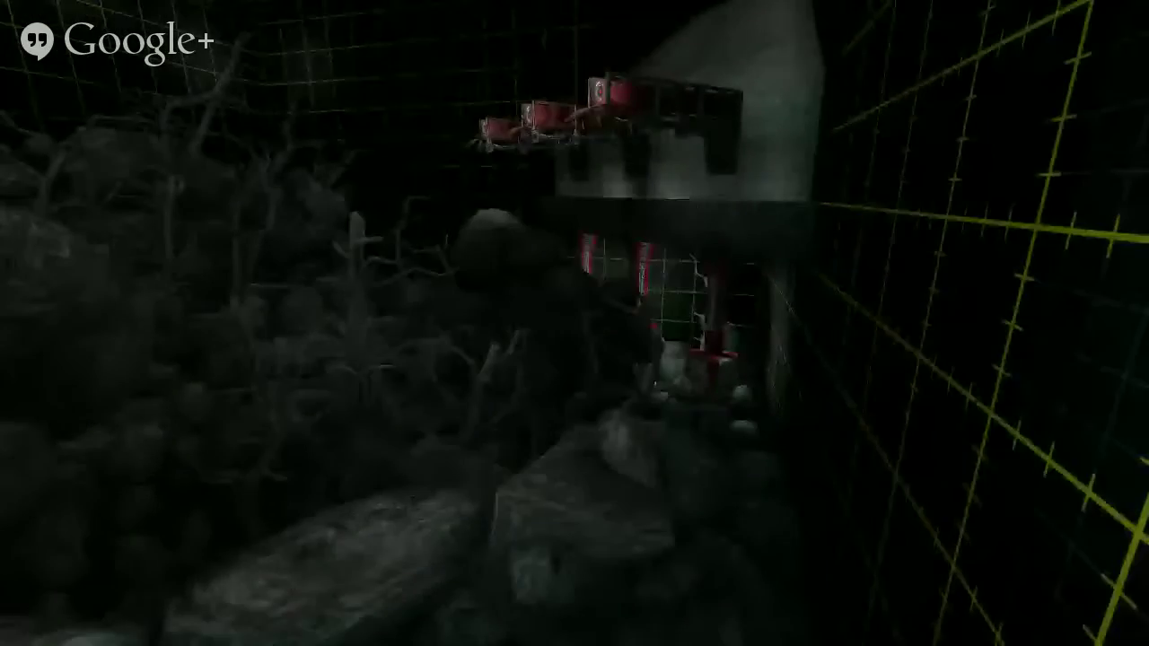
pyautogui.press('Down')
pyautogui.press('Down')
pyautogui.press('Down')
pyautogui.press('Down')
pyautogui.press('Down')
pyautogui.press('Down')
pyautogui.press('Down')
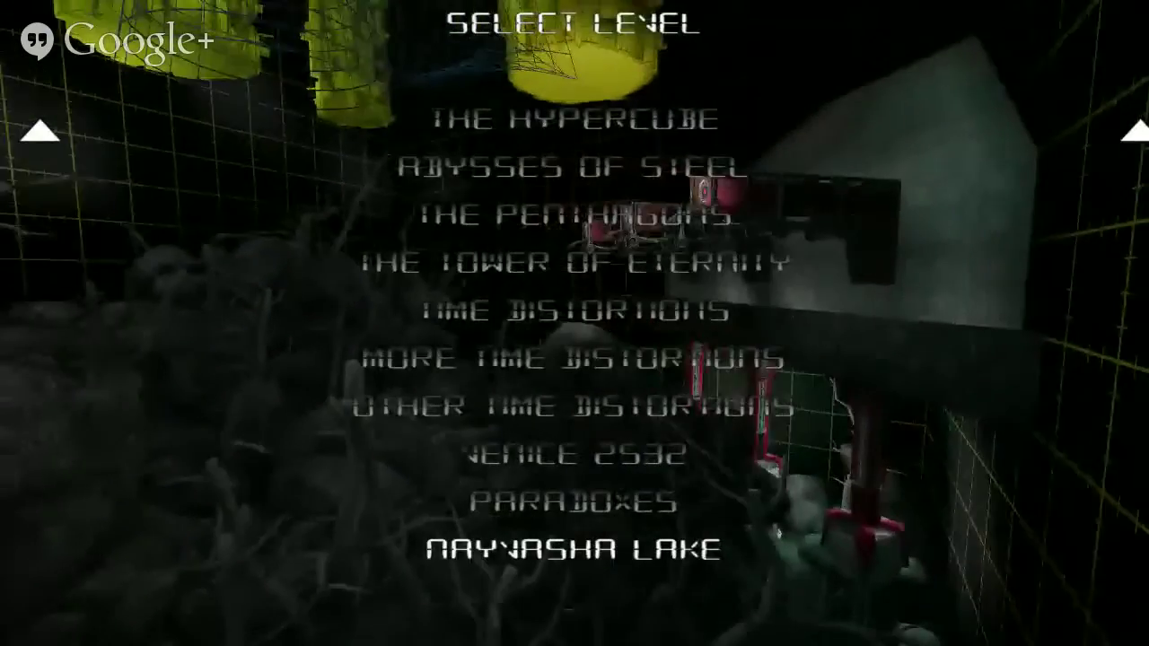
pyautogui.press('Return')
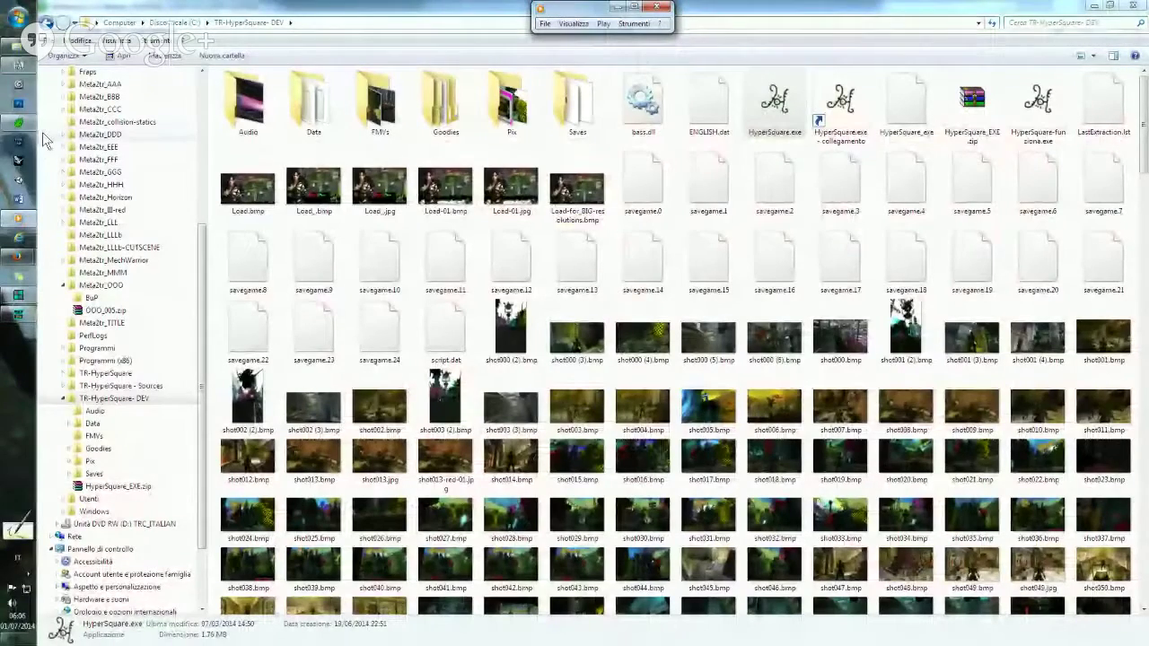
# Inspect the lake floor mesh in Metasequoia from top-down and oblique angles, then bring NGLE forward.
pyautogui.click(18, 123)
pyautogui.moveTo(343, 185)
pyautogui.mouseDown(button='right')
pyautogui.moveTo(346, 247)
pyautogui.moveTo(333, 239)
pyautogui.moveTo(341, 232)
pyautogui.mouseUp(button='right')
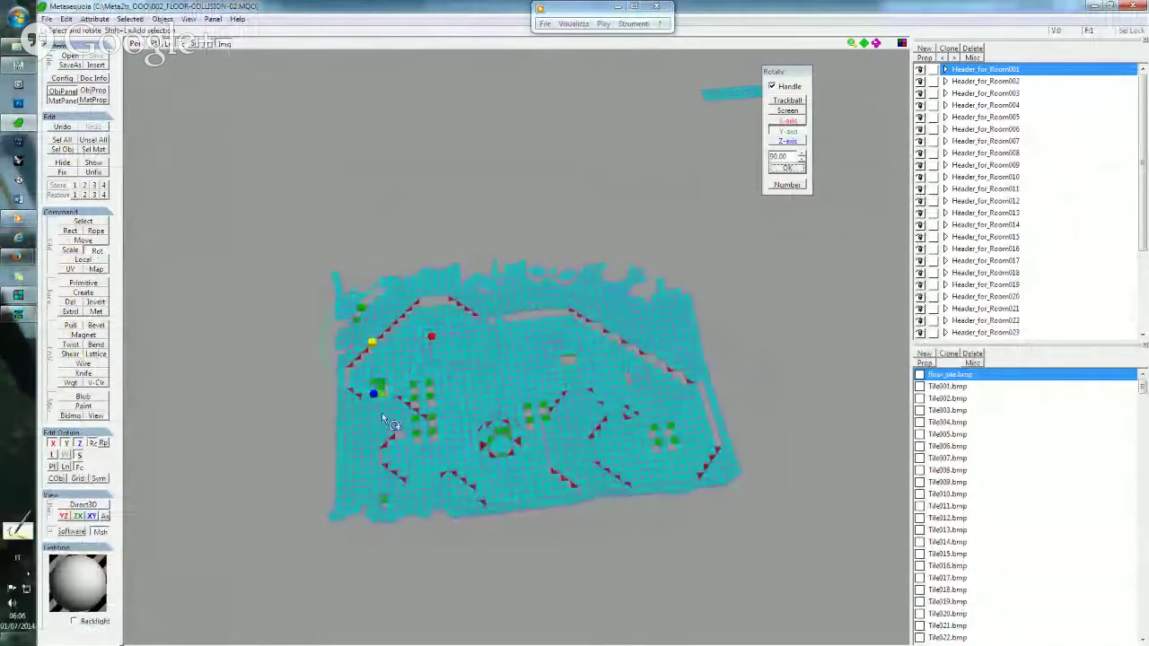
pyautogui.moveTo(381, 412)
pyautogui.mouseDown(button='middle')
pyautogui.moveTo(510, 277)
pyautogui.moveTo(520, 365)
pyautogui.mouseUp(button='middle')
pyautogui.scroll(3, 511, 277)
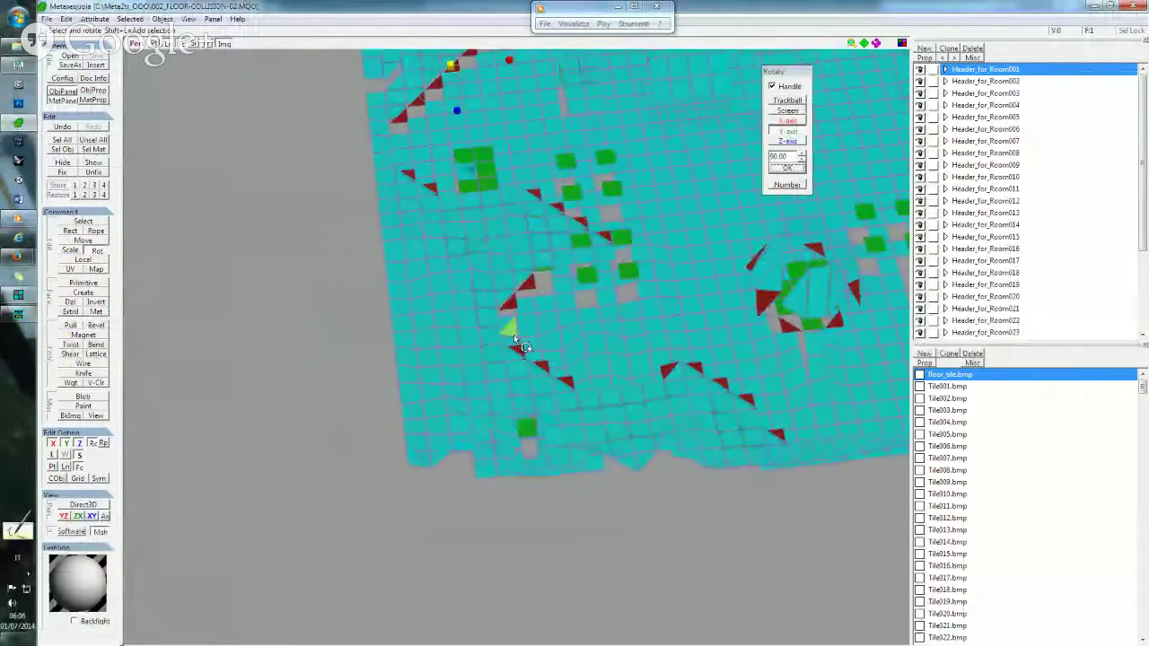
pyautogui.moveTo(603, 333)
pyautogui.mouseDown(button='right')
pyautogui.moveTo(521, 314)
pyautogui.moveTo(513, 345)
pyautogui.moveTo(495, 330)
pyautogui.moveTo(502, 192)
pyautogui.moveTo(518, 322)
pyautogui.moveTo(512, 409)
pyautogui.moveTo(507, 397)
pyautogui.moveTo(567, 380)
pyautogui.moveTo(529, 321)
pyautogui.moveTo(544, 371)
pyautogui.moveTo(540, 261)
pyautogui.moveTo(559, 274)
pyautogui.moveTo(539, 320)
pyautogui.moveTo(509, 303)
pyautogui.moveTo(526, 354)
pyautogui.moveTo(511, 307)
pyautogui.moveTo(526, 298)
pyautogui.moveTo(523, 347)
pyautogui.moveTo(547, 303)
pyautogui.moveTo(535, 319)
pyautogui.moveTo(539, 308)
pyautogui.moveTo(492, 301)
pyautogui.moveTo(508, 316)
pyautogui.mouseUp(button='right')
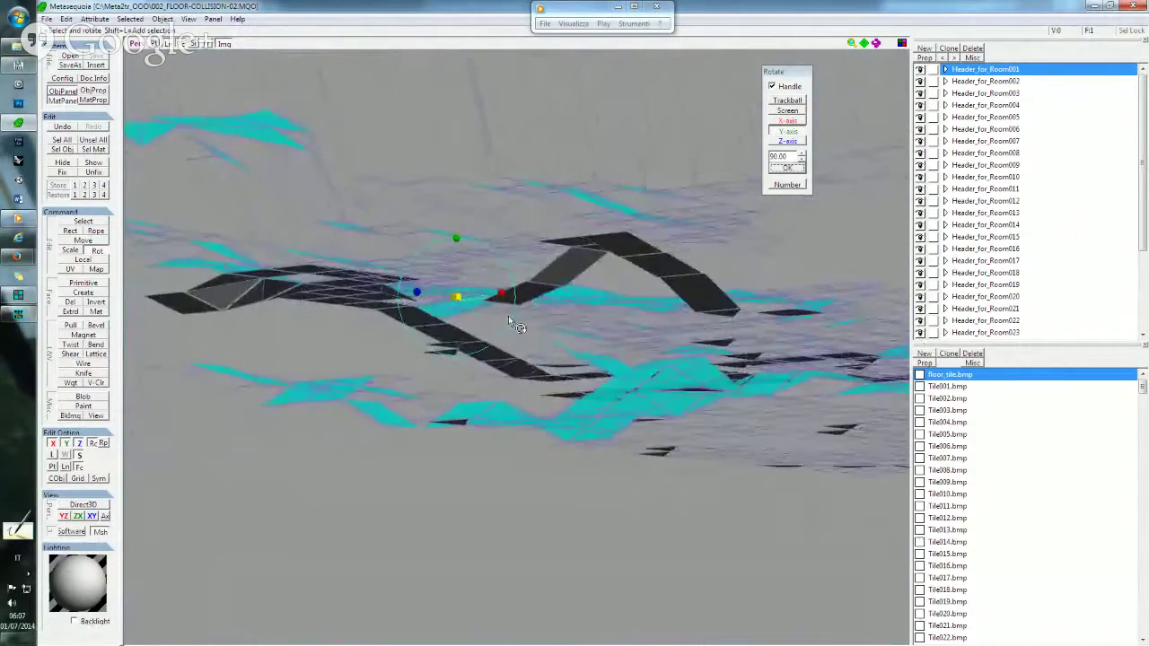
pyautogui.moveTo(457, 348)
pyautogui.mouseDown(button='right')
pyautogui.moveTo(476, 372)
pyautogui.moveTo(435, 395)
pyautogui.moveTo(468, 358)
pyautogui.moveTo(485, 385)
pyautogui.mouseUp(button='right')
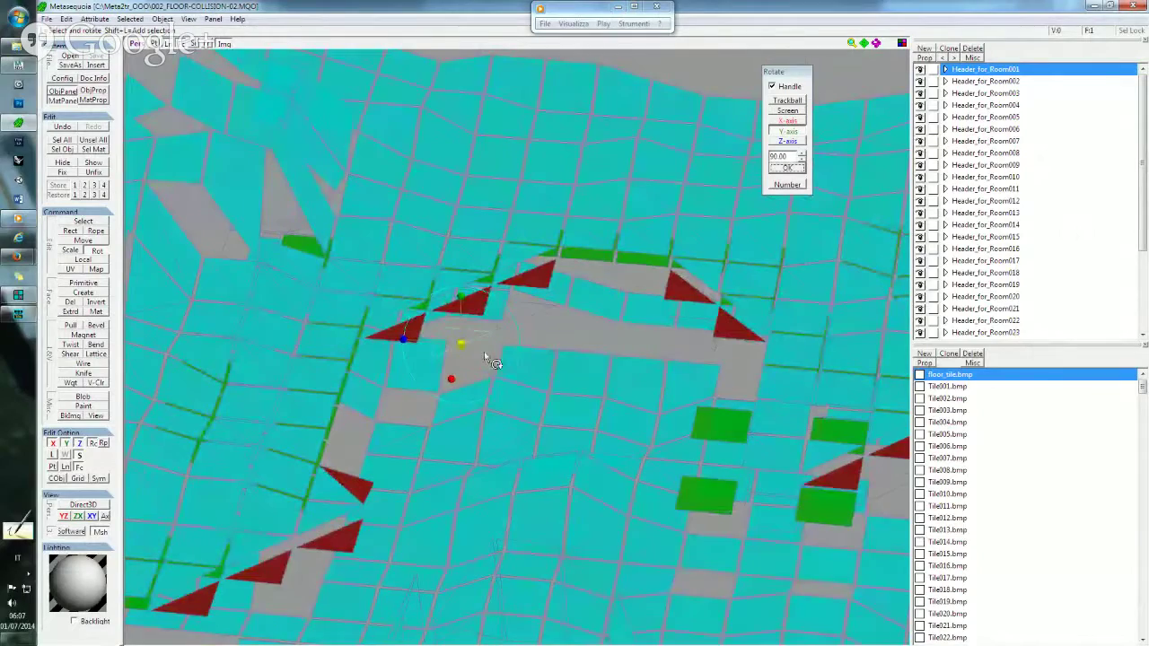
pyautogui.moveTo(482, 368); pyautogui.dragTo(490, 353, button='right')
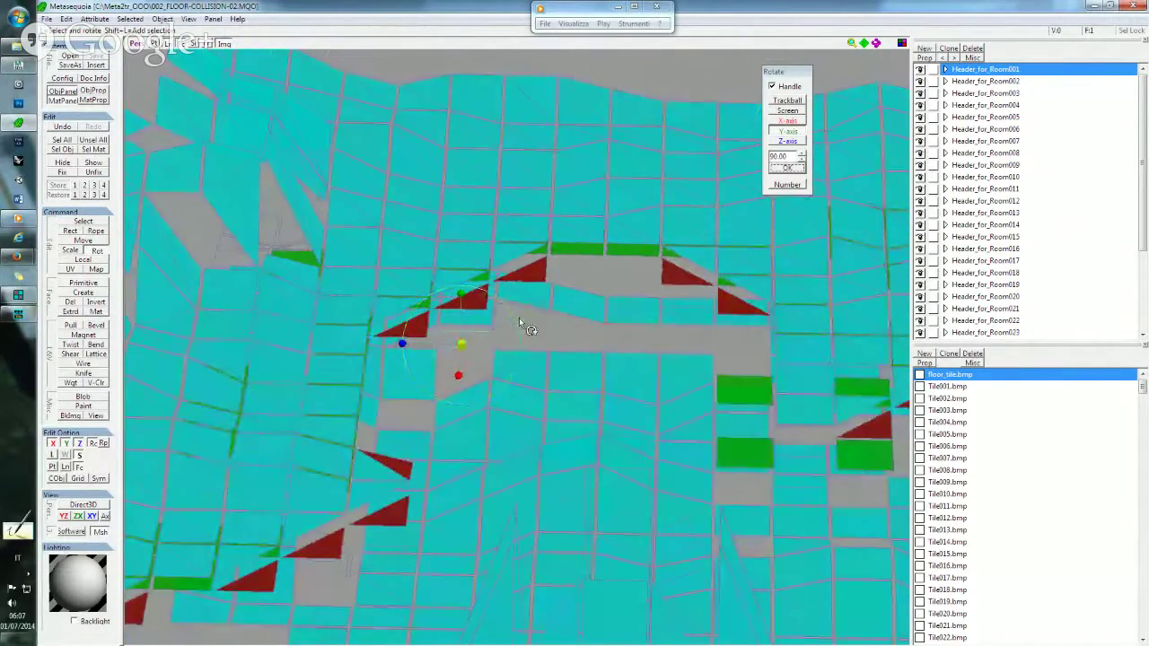
pyautogui.click(18, 295)
pyautogui.moveTo(409, 268); pyautogui.dragTo(428, 283)
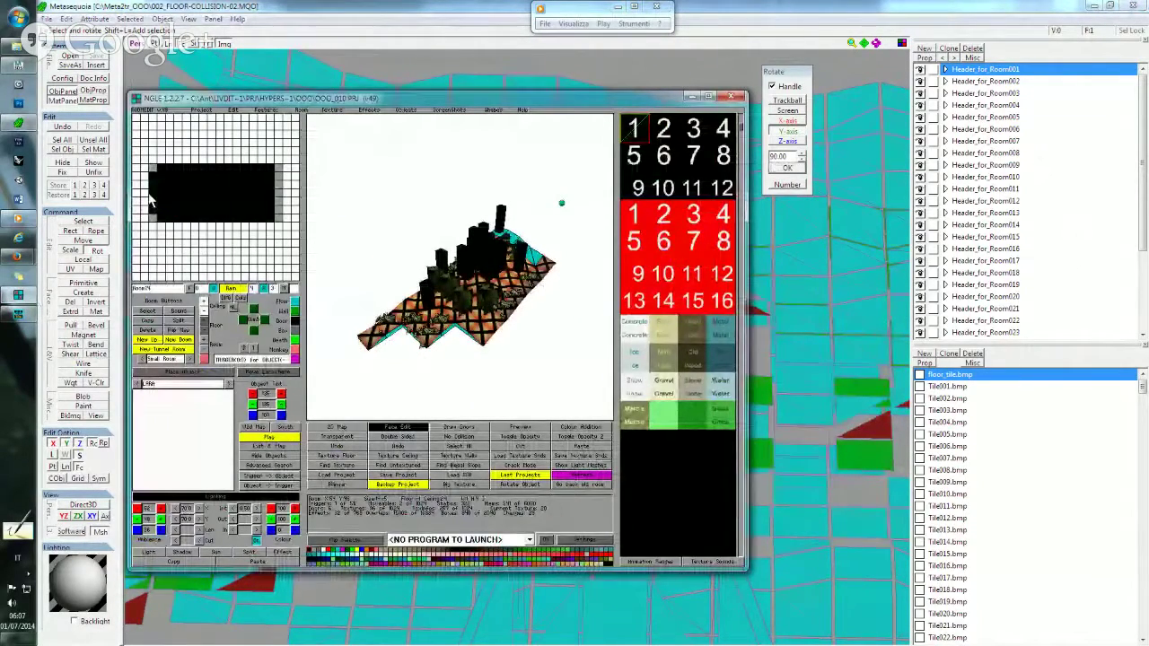
# Step through several neighbouring lake rooms in NGLE's 2D map and rotate the 3D preview.
pyautogui.click(191, 198)
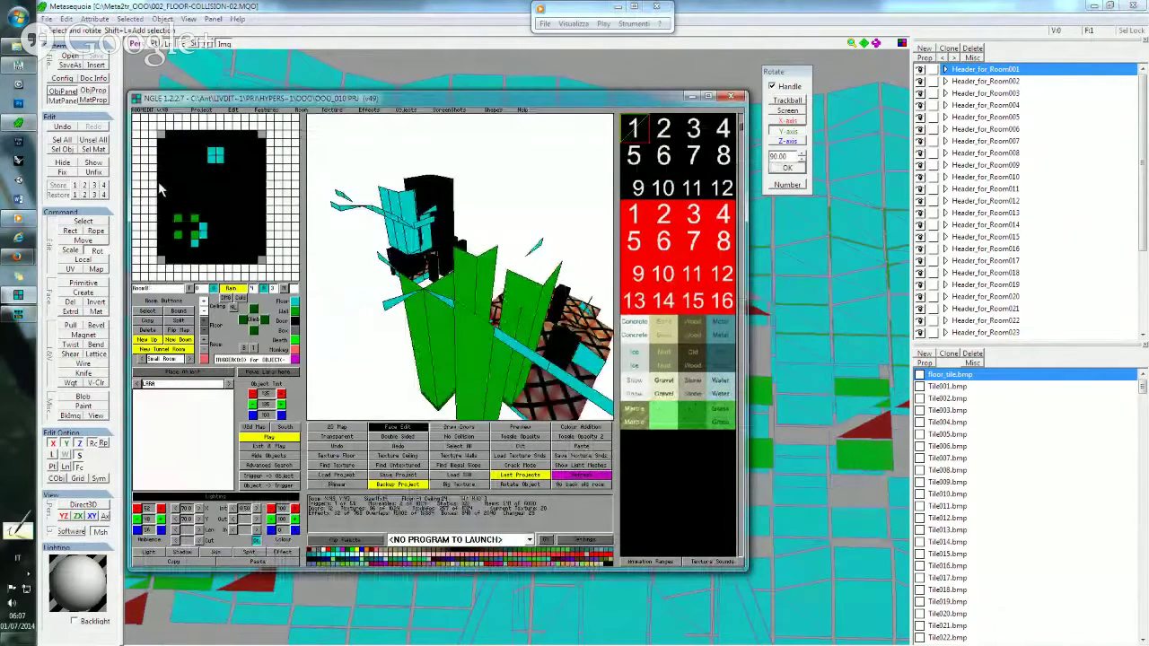
pyautogui.click(184, 199)
pyautogui.click(181, 201)
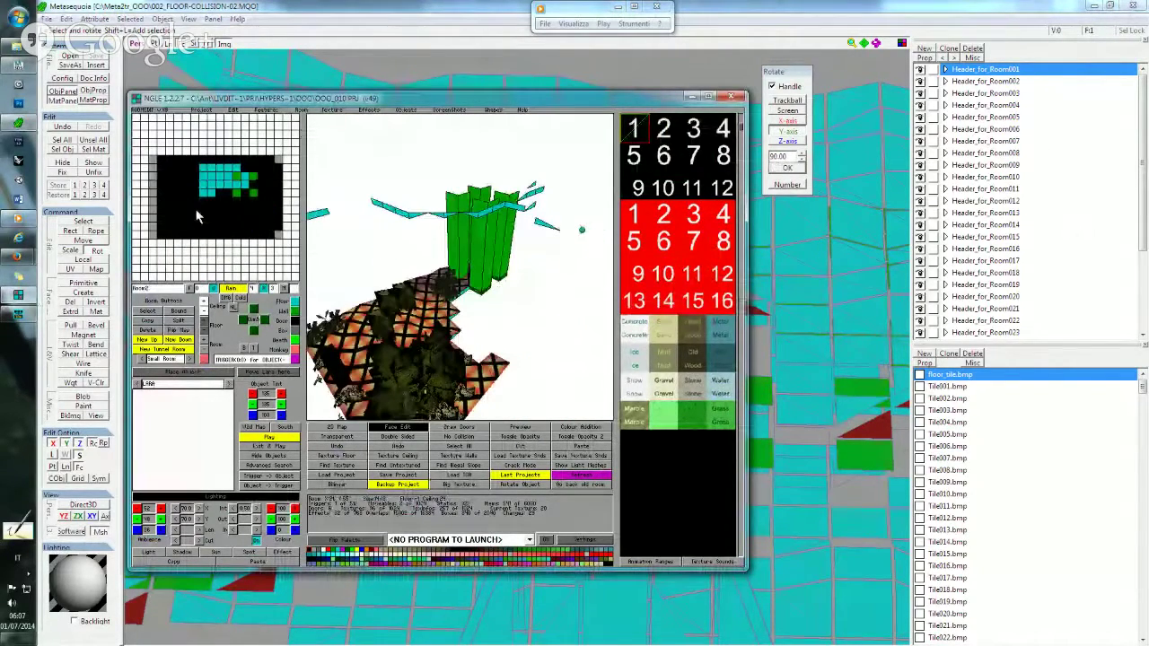
pyautogui.moveTo(341, 256); pyautogui.dragTo(380, 269)
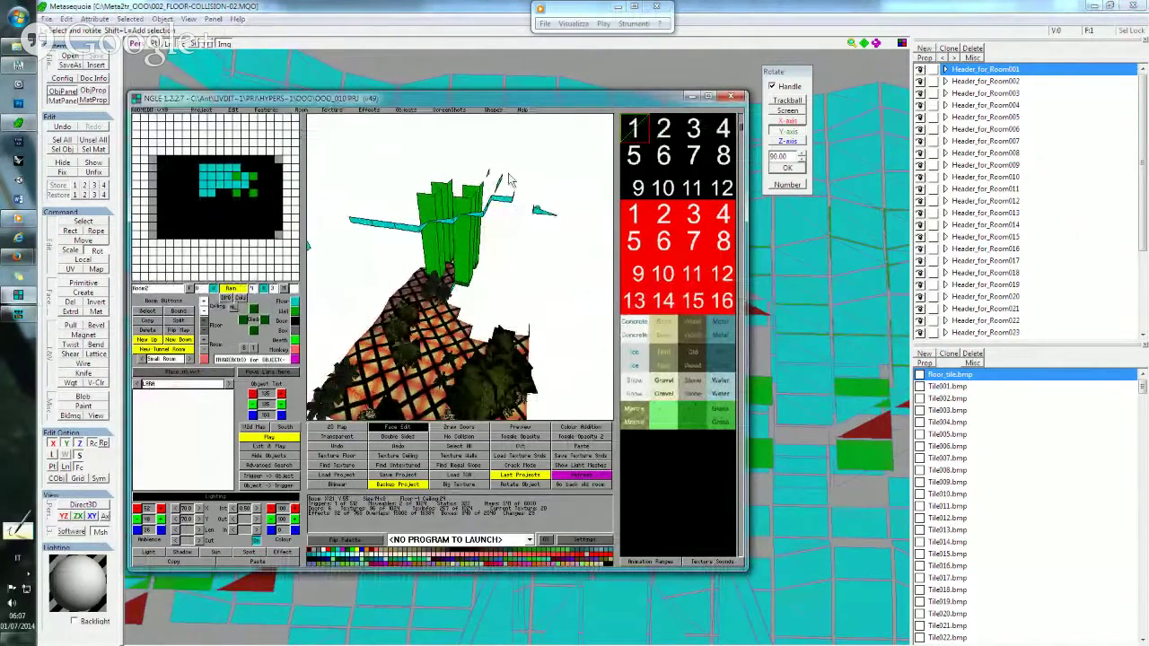
# Pick LARA through Objects > Select Object.
pyautogui.click(407, 111)
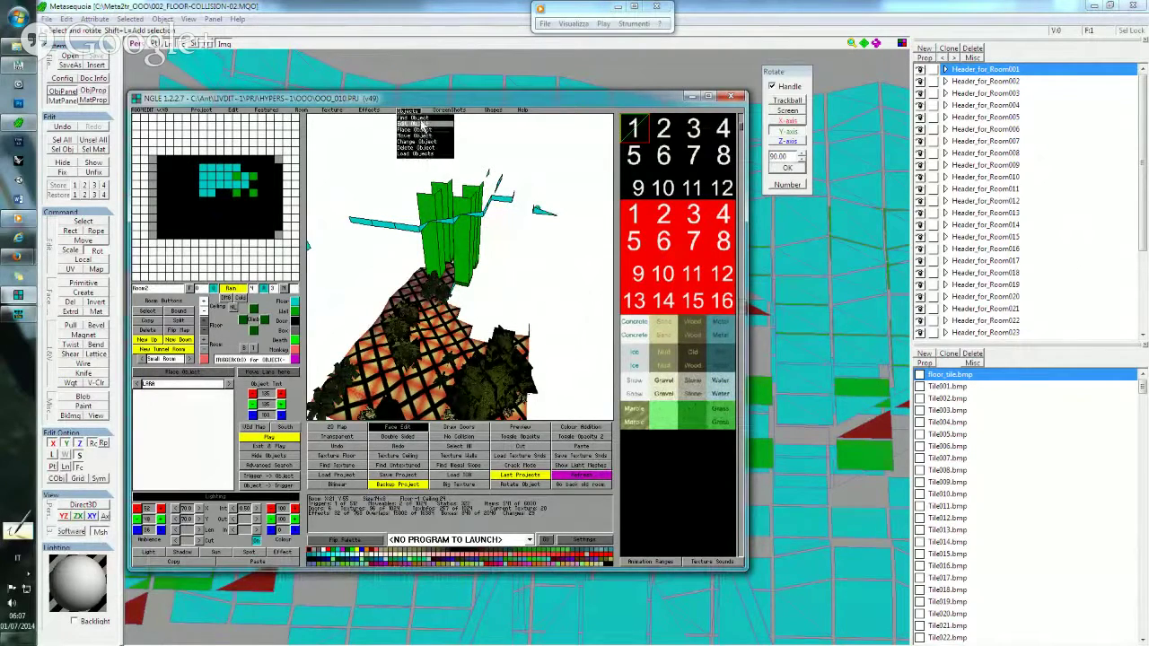
pyautogui.click(422, 124)
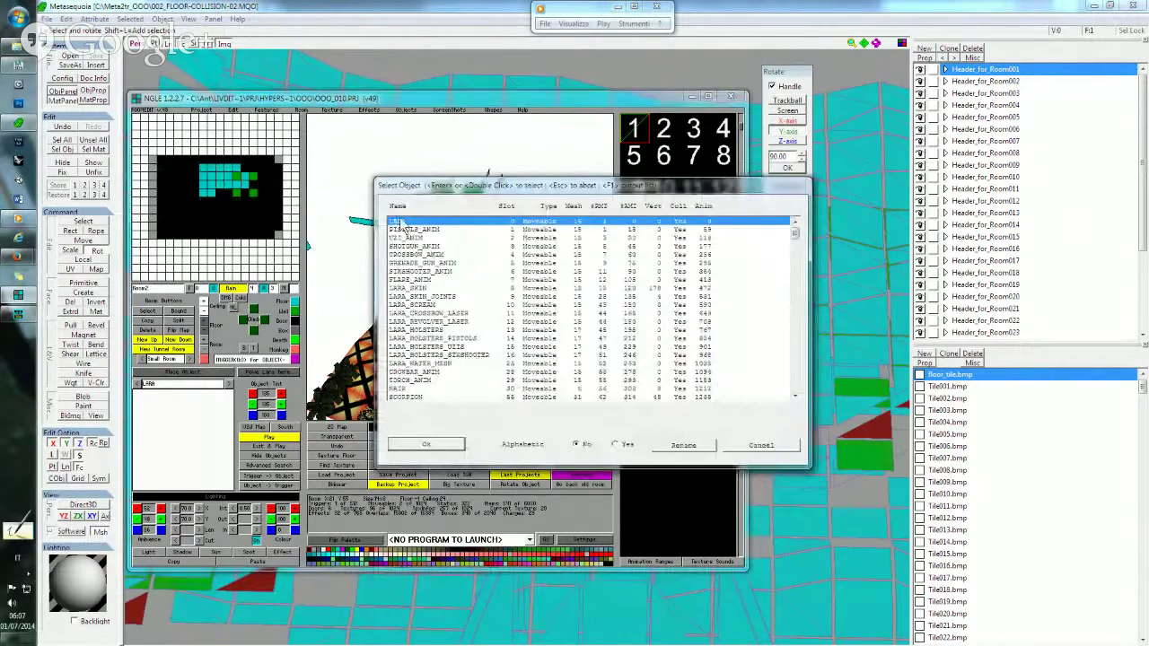
pyautogui.doubleClick(403, 225)
pyautogui.moveTo(391, 280); pyautogui.dragTo(398, 307, button='right')
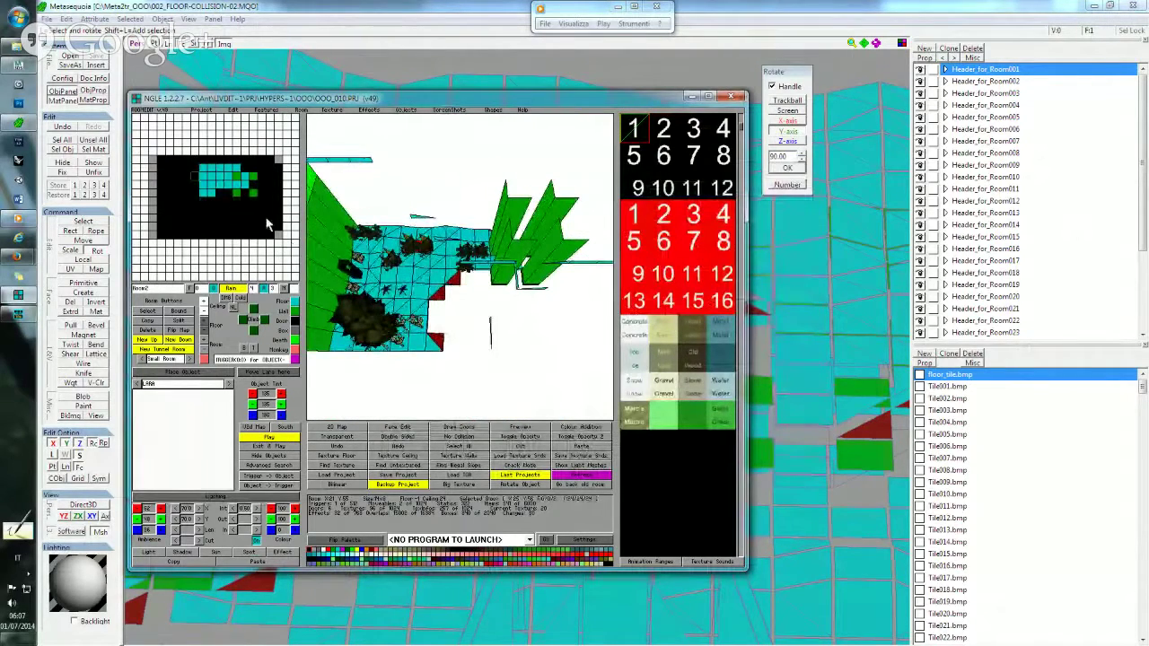
# Follow a portal into the adjoining room, inspect its sectors, then return to Metasequoia.
pyautogui.click(236, 196)
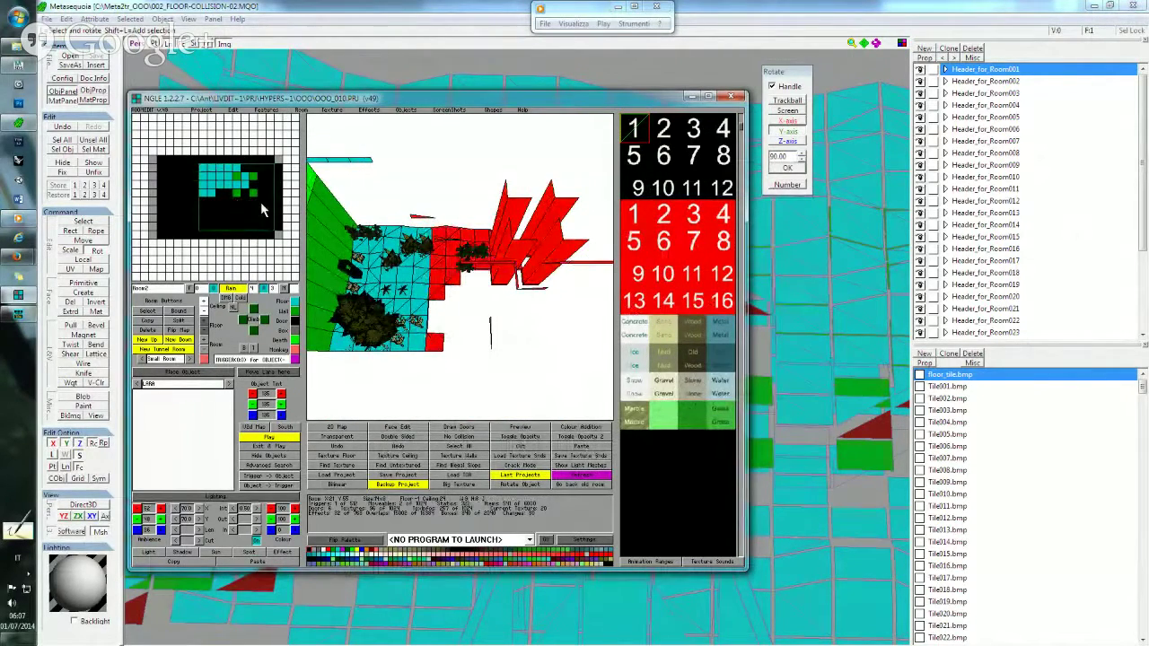
pyautogui.click(261, 202)
pyautogui.moveTo(462, 287)
pyautogui.mouseDown(button='right')
pyautogui.moveTo(445, 224)
pyautogui.moveTo(456, 313)
pyautogui.moveTo(448, 301)
pyautogui.mouseUp(button='right')
pyautogui.moveTo(184, 178); pyautogui.dragTo(186, 207)
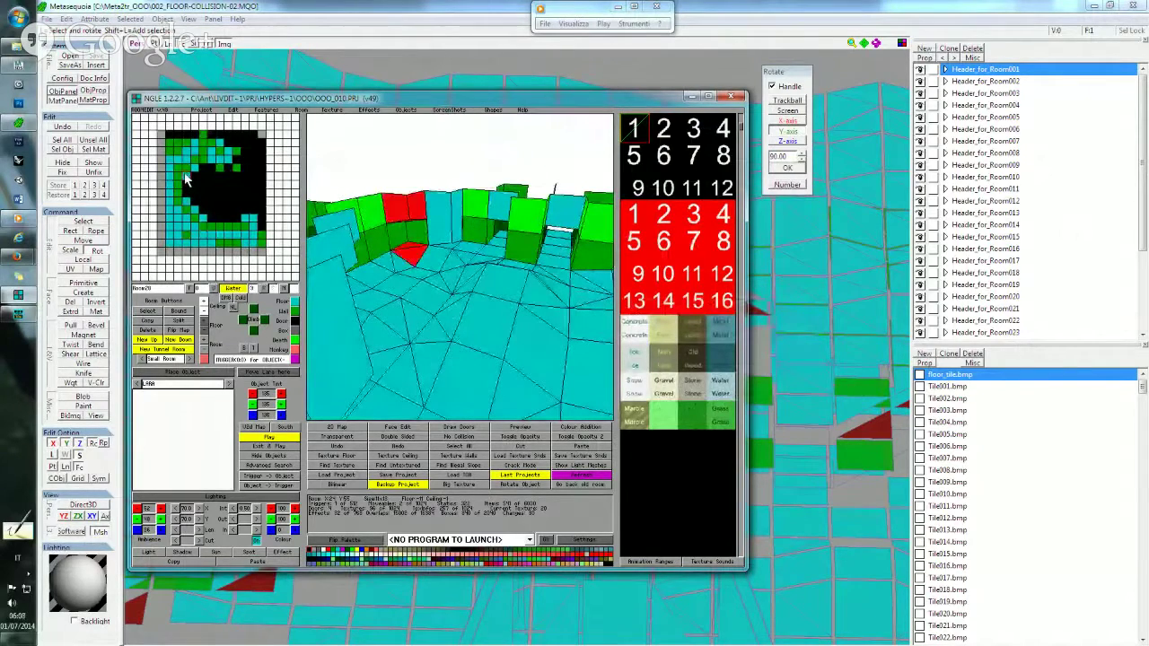
pyautogui.moveTo(432, 260)
pyautogui.mouseDown(button='right')
pyautogui.moveTo(443, 267)
pyautogui.moveTo(431, 257)
pyautogui.moveTo(445, 251)
pyautogui.mouseUp(button='right')
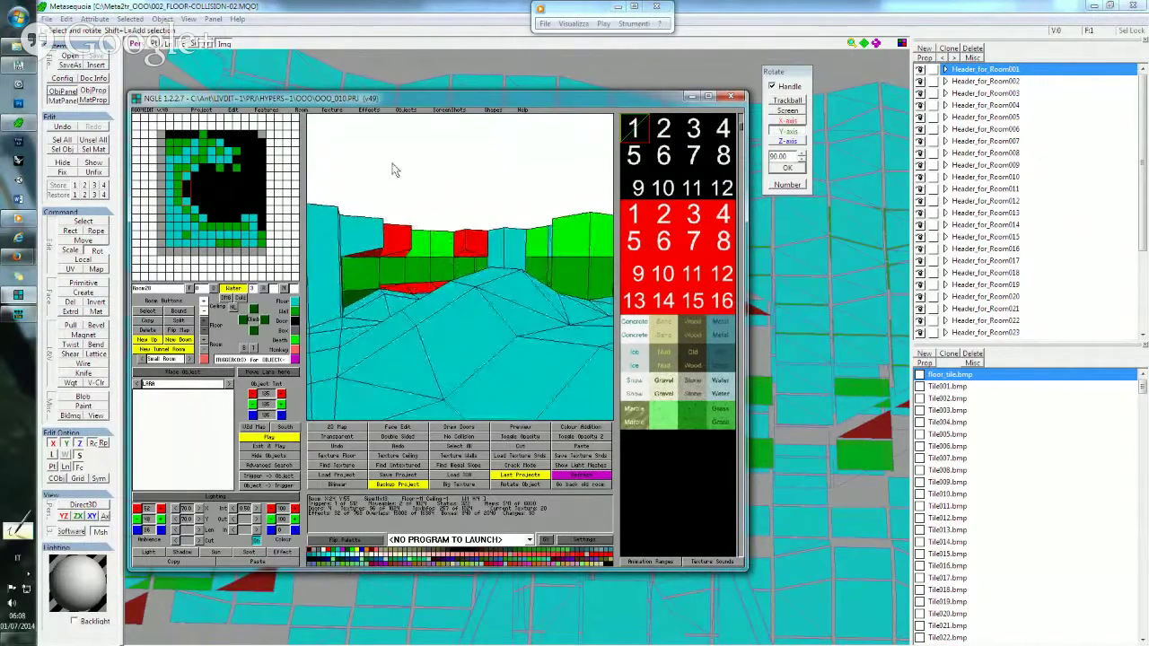
pyautogui.click(381, 25)
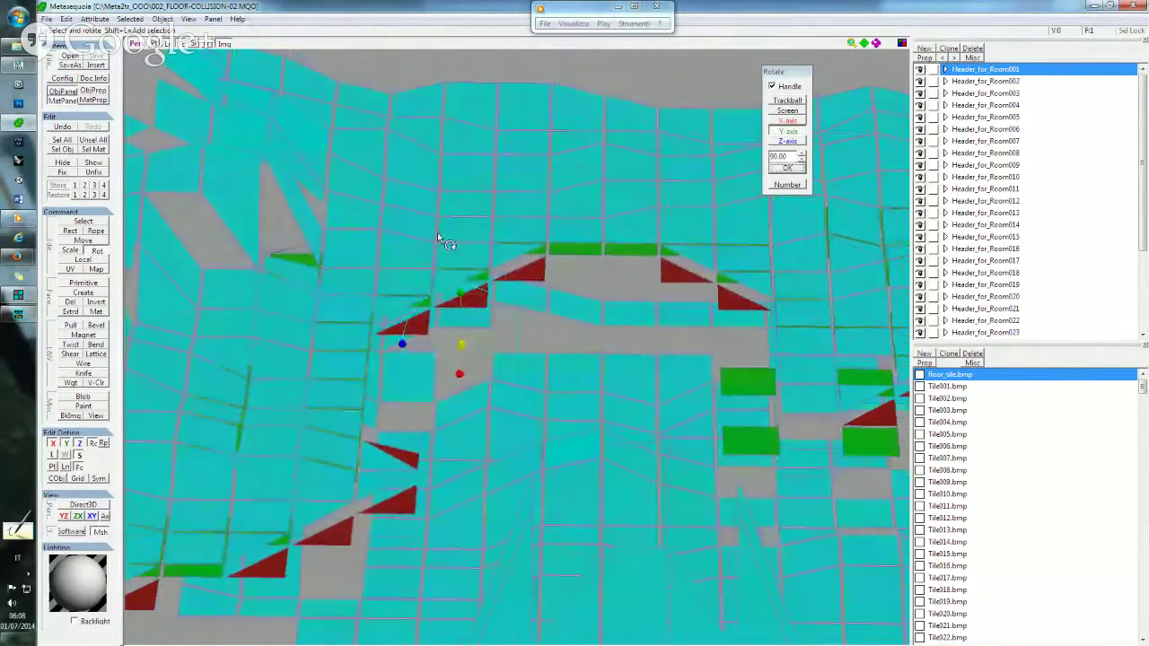
# Set the pivot on the ridge and move that floor geometry up 0.75 on Y.
pyautogui.moveTo(437, 232); pyautogui.dragTo(439, 245, button='right')
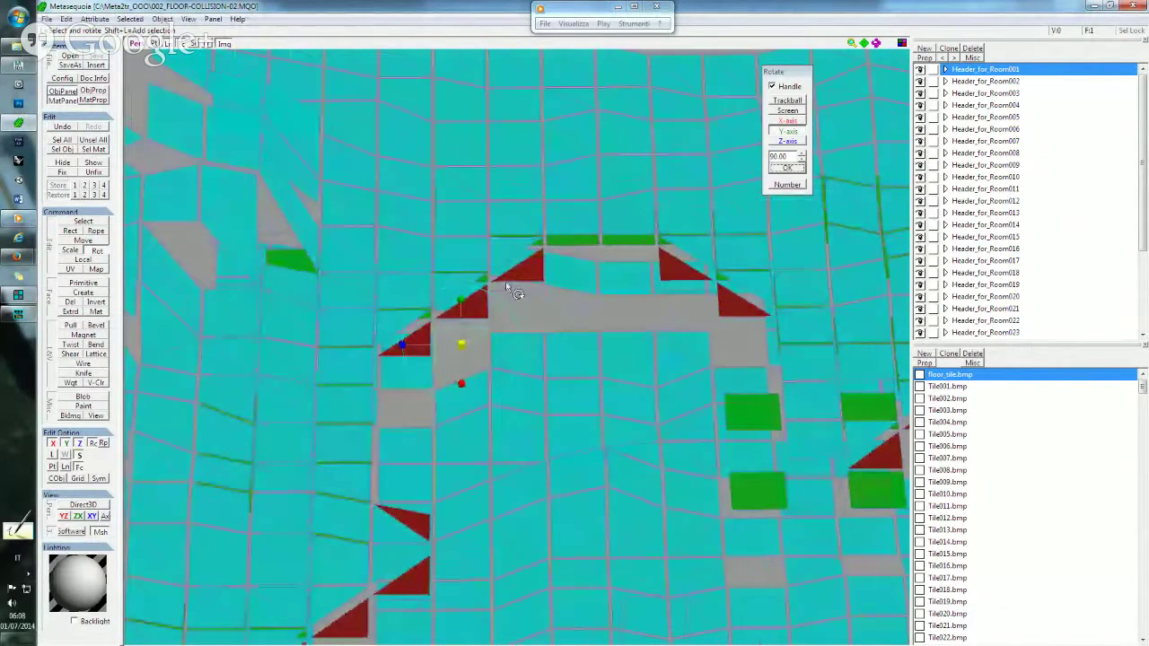
pyautogui.click(516, 305)
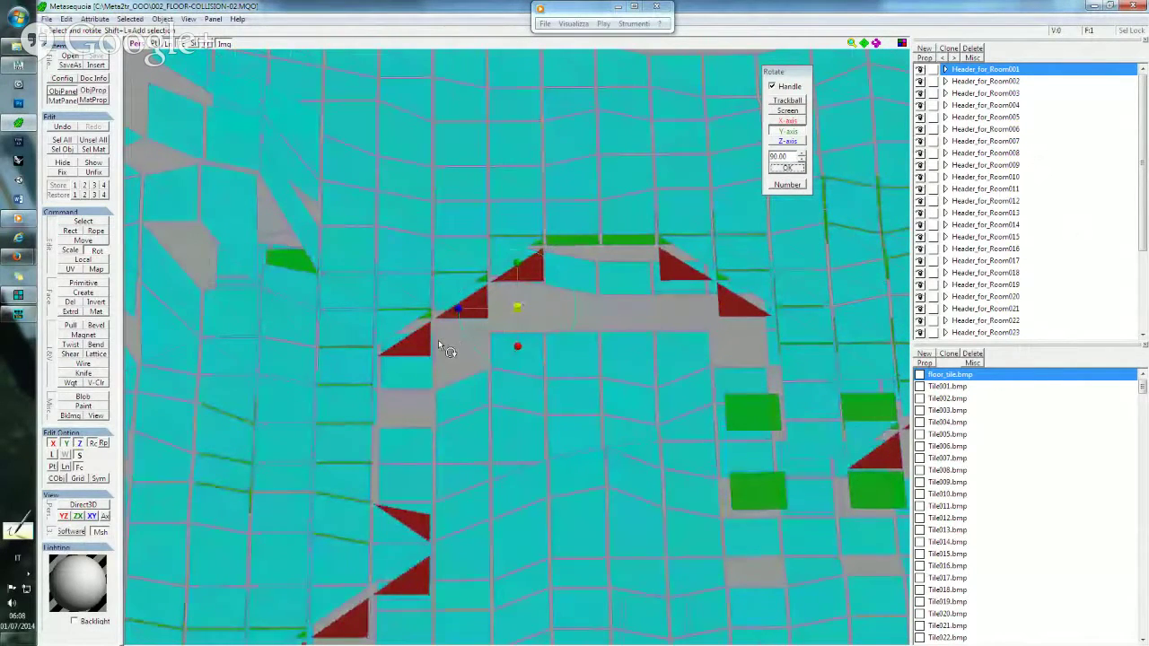
pyautogui.click(573, 325)
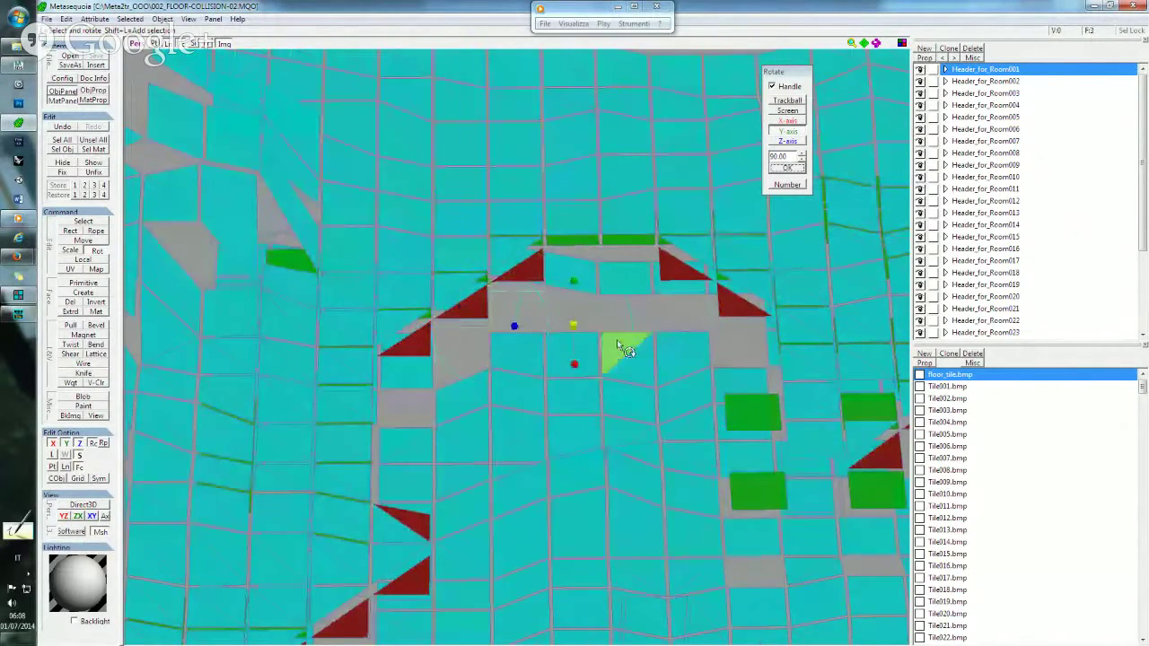
pyautogui.moveTo(616, 346)
pyautogui.mouseDown(button='right')
pyautogui.moveTo(639, 257)
pyautogui.moveTo(623, 311)
pyautogui.moveTo(579, 305)
pyautogui.moveTo(583, 270)
pyautogui.mouseUp(button='right')
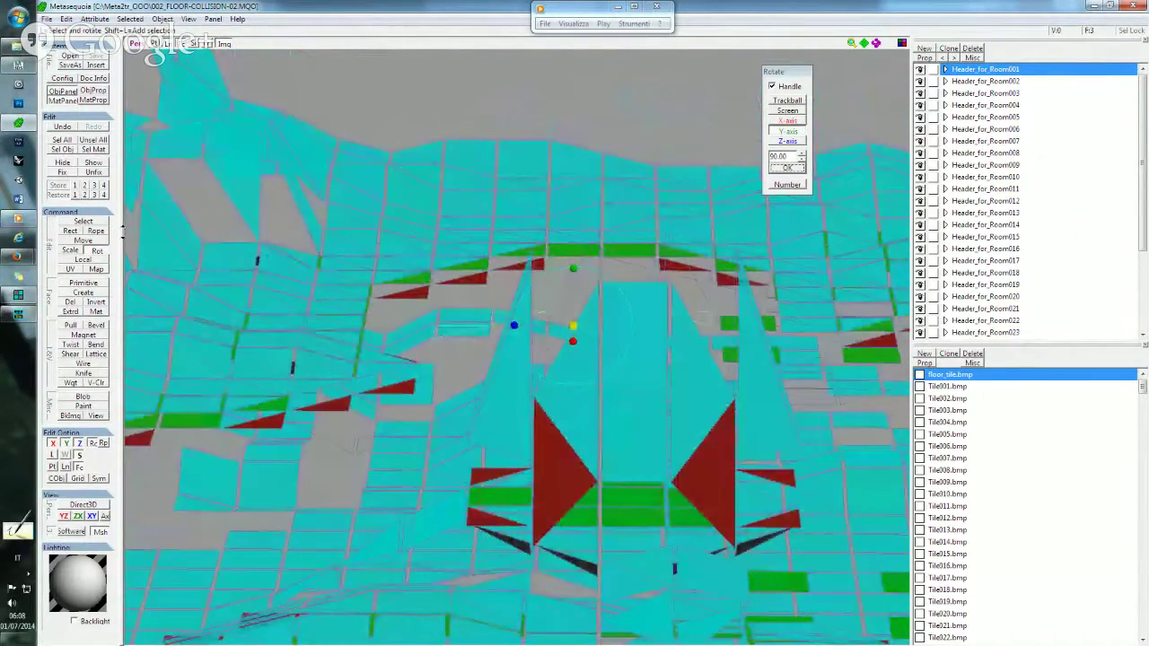
pyautogui.click(95, 246)
pyautogui.doubleClick(787, 148)
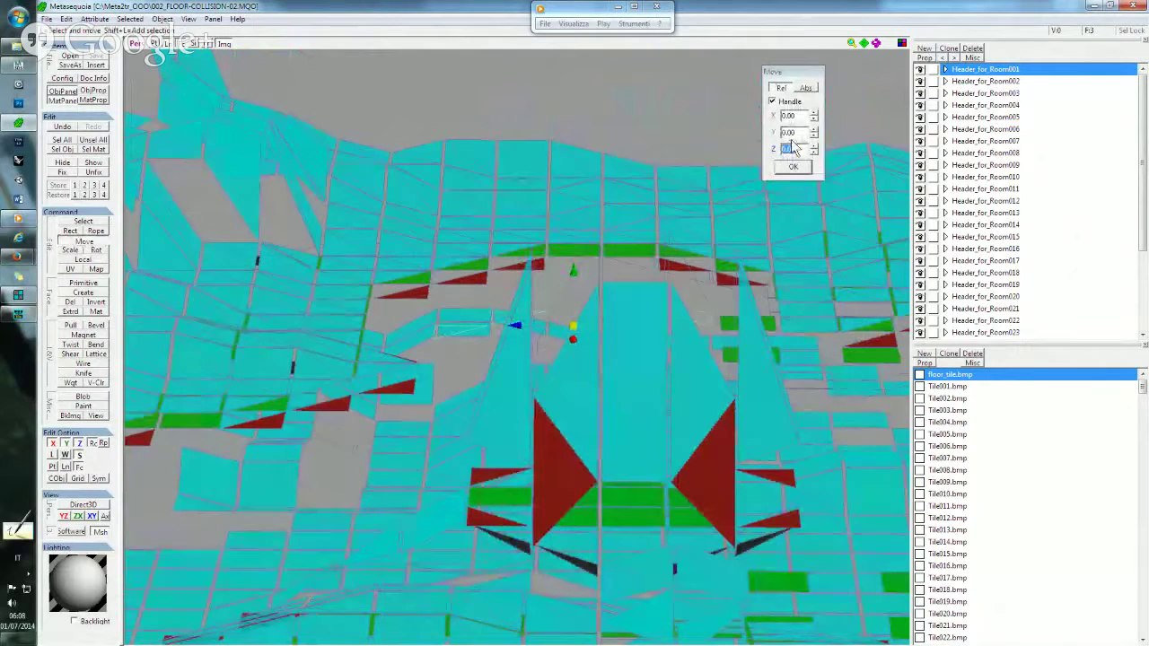
pyautogui.doubleClick(788, 132)
pyautogui.write('0.75')
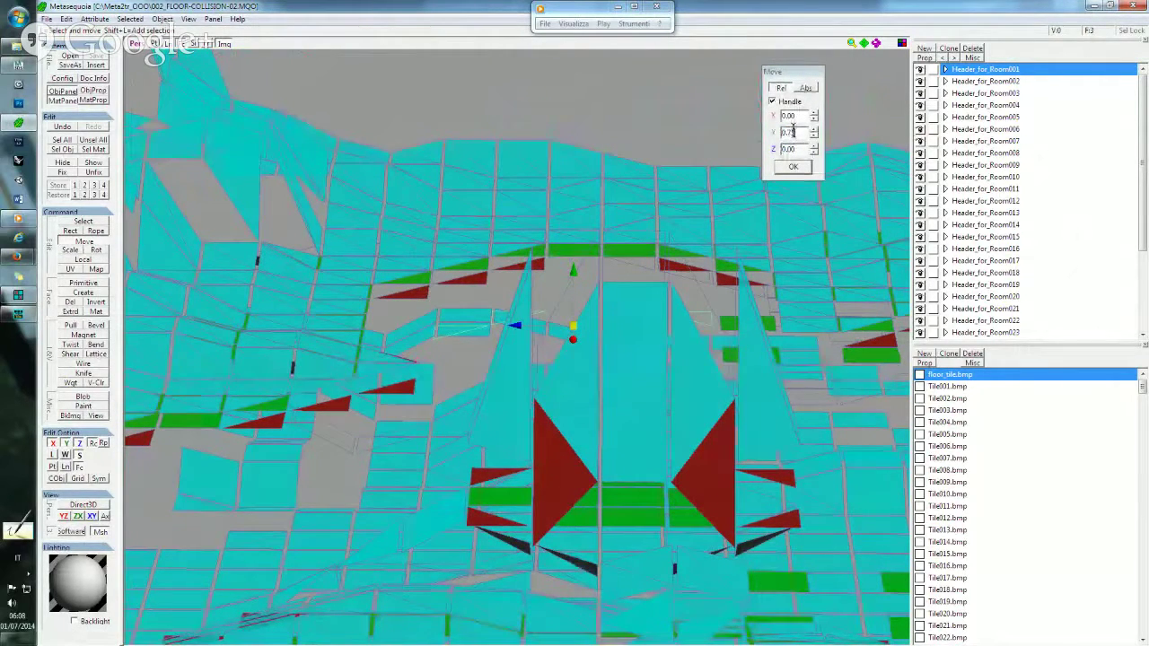
pyautogui.press('Return')
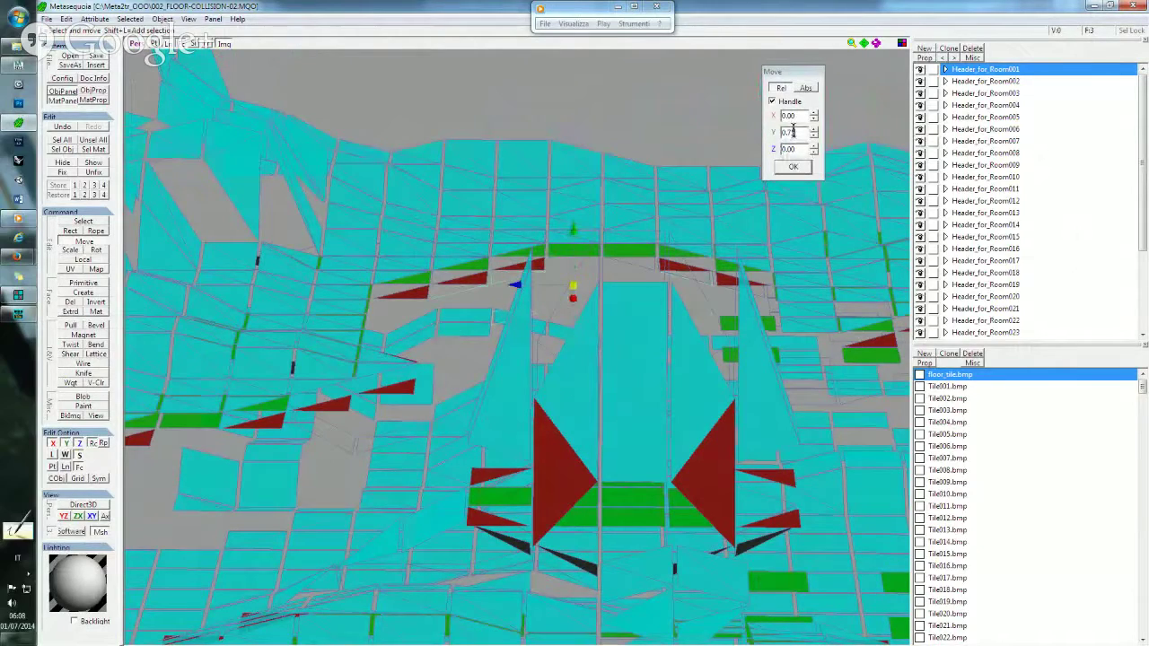
# Switch to Windows Explorer and open the Meta2tr_OOO project folder.
pyautogui.scroll(3, 633, 213)
pyautogui.scroll(2, 633, 213)
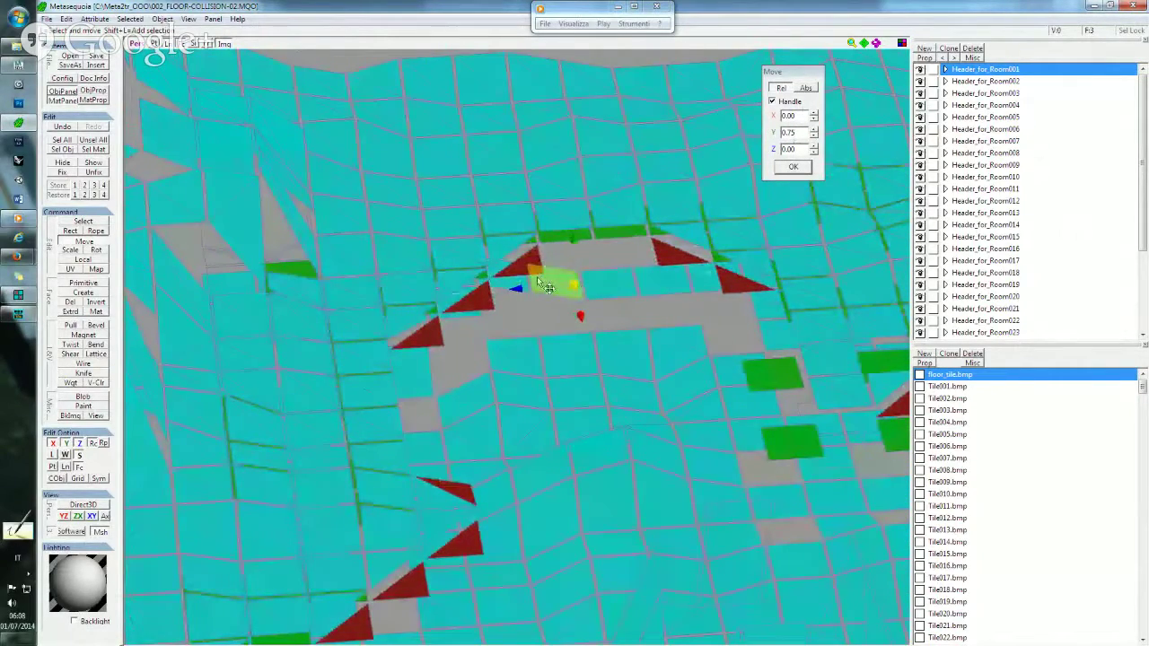
pyautogui.moveTo(18, 64)
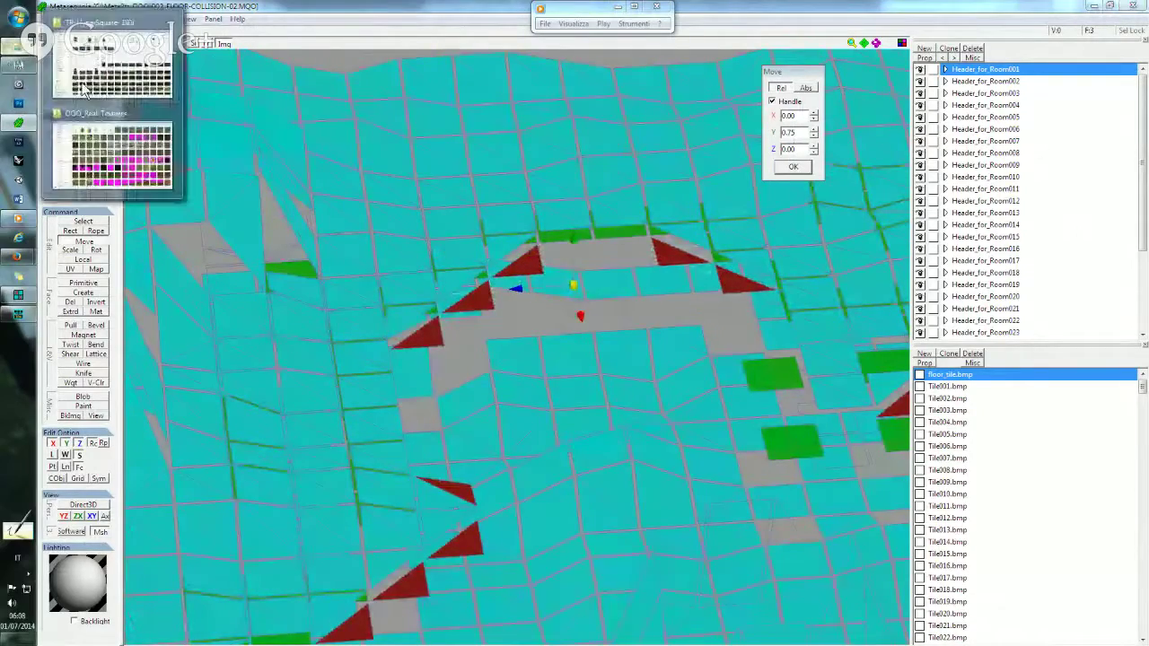
pyautogui.click(90, 85)
pyautogui.click(47, 20)
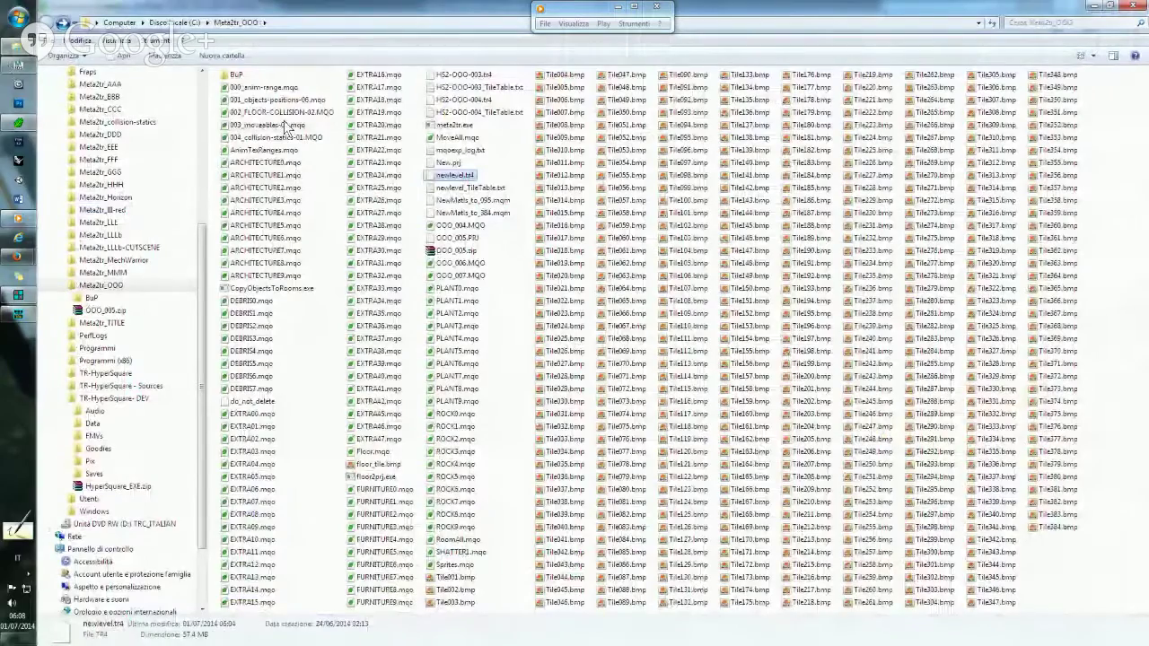
# Rebuild the level by dropping the floor collision model onto meta2tr and answering Y.
pyautogui.moveTo(288, 114); pyautogui.dragTo(456, 126)
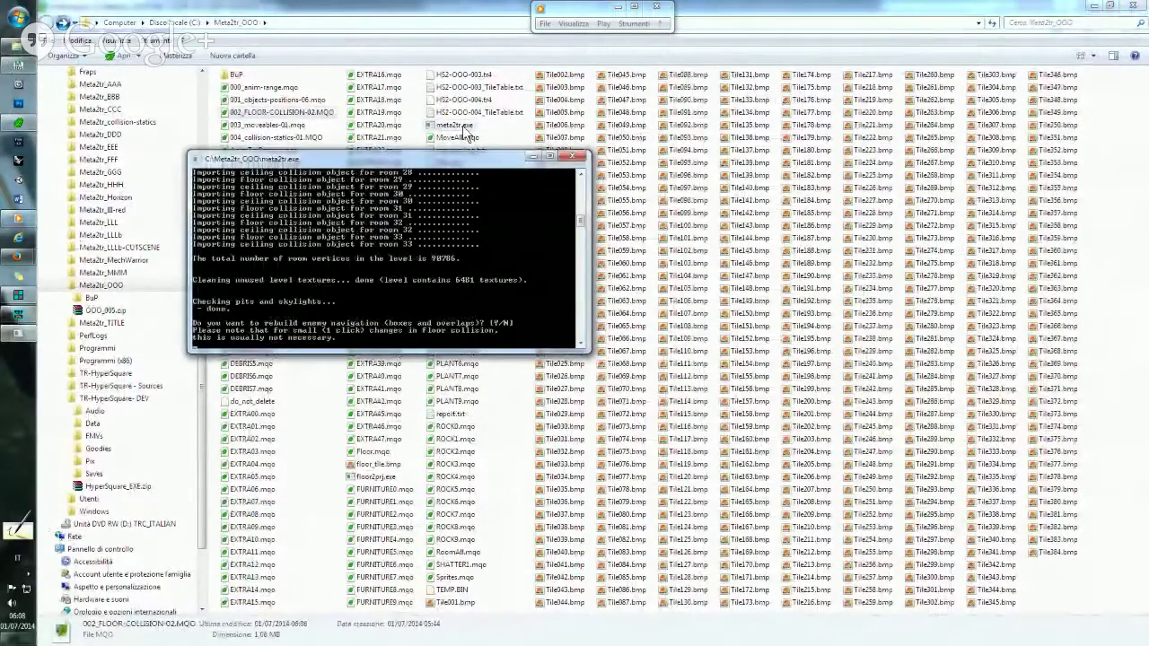
pyautogui.write('Y')
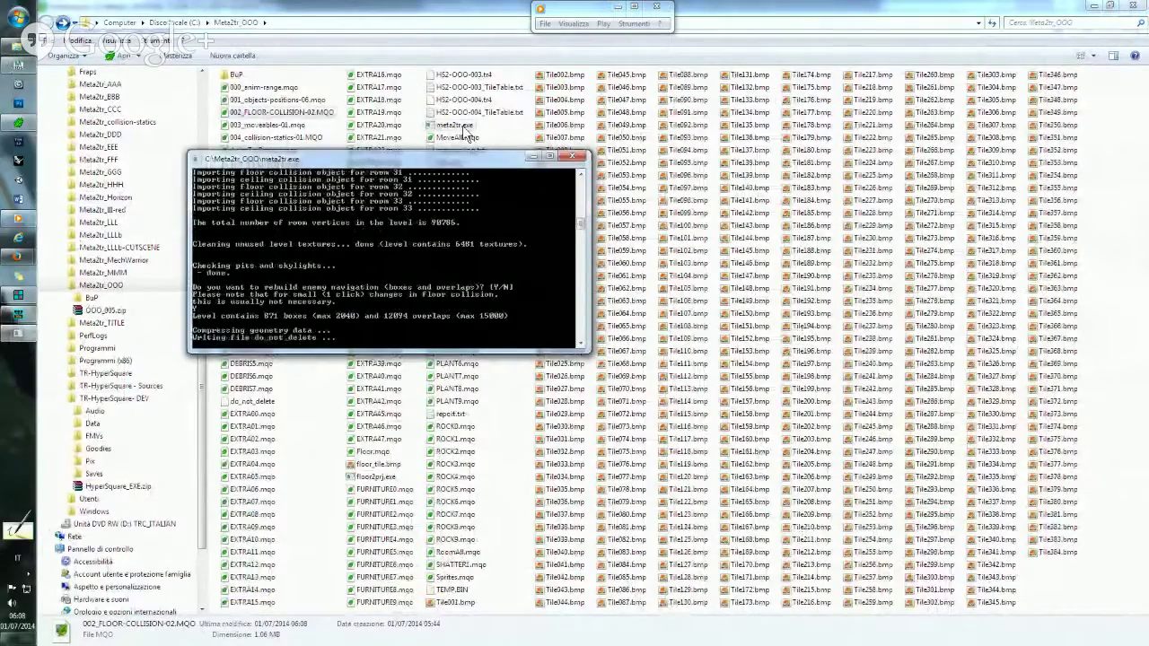
pyautogui.press('Return')
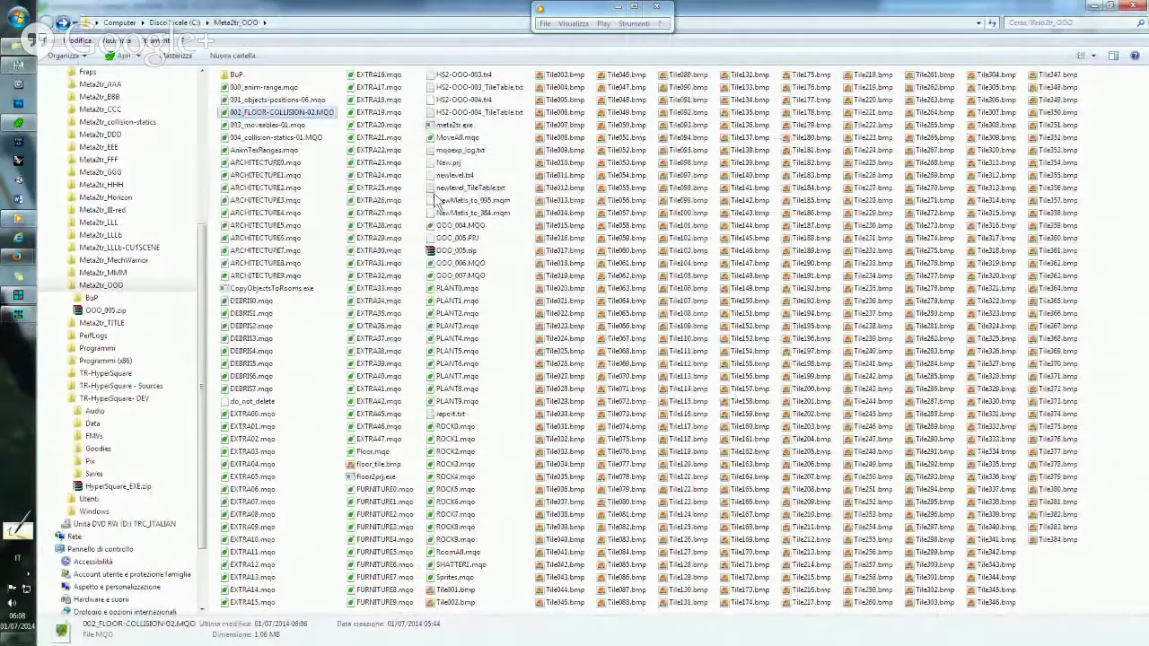
# Replace the old Nayvasha.tr4 in the Data folder with the rebuilt newlevel.tr4.
pyautogui.click(454, 175)
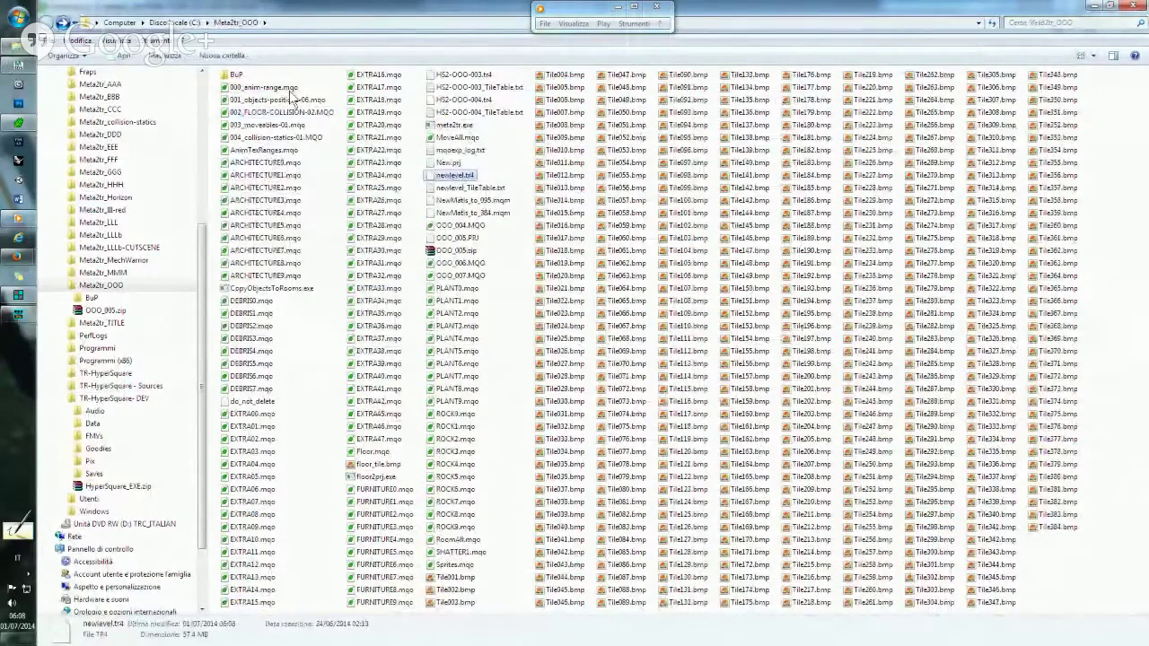
pyautogui.click(61, 22)
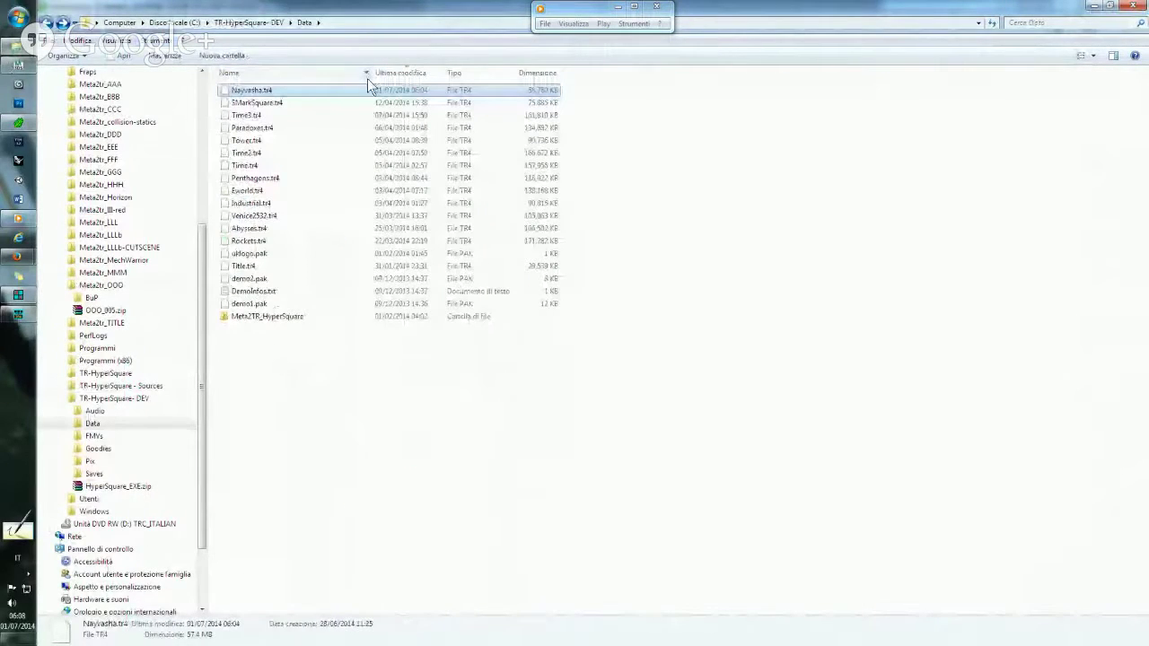
pyautogui.press('Delete')
pyautogui.press('Return')
pyautogui.hotkey('ctrl', 'v')
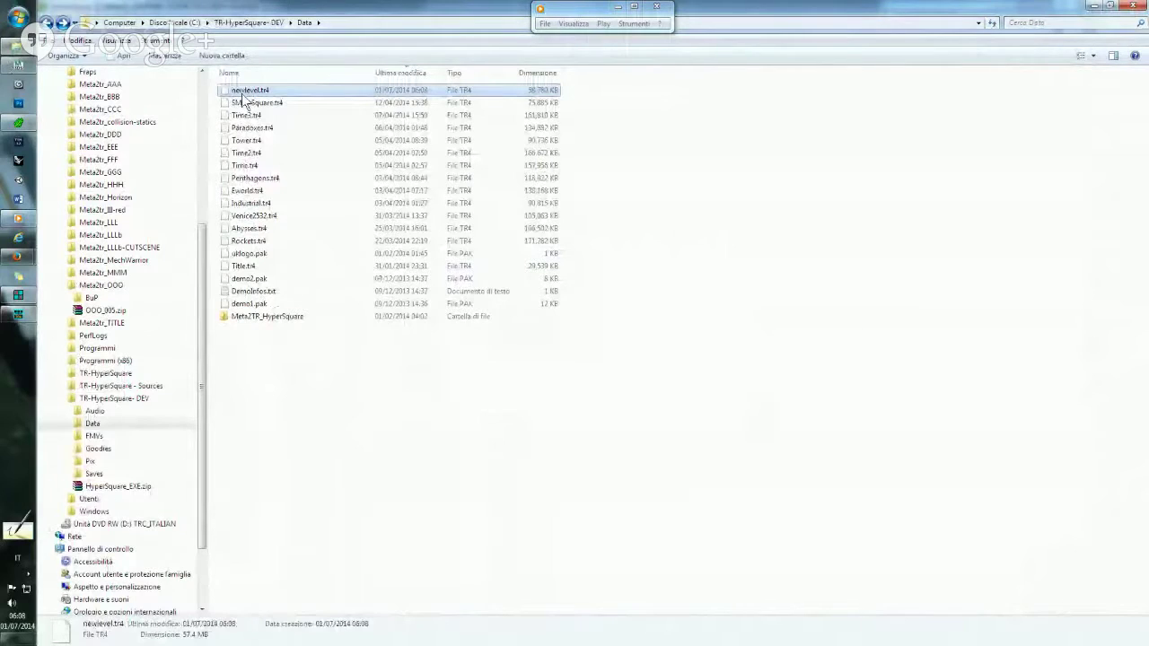
# Rename the pasted file to Nayvasha.tr4 and go back to TR-HyperSquare- DEV.
pyautogui.press('F2')
pyautogui.write('Na')
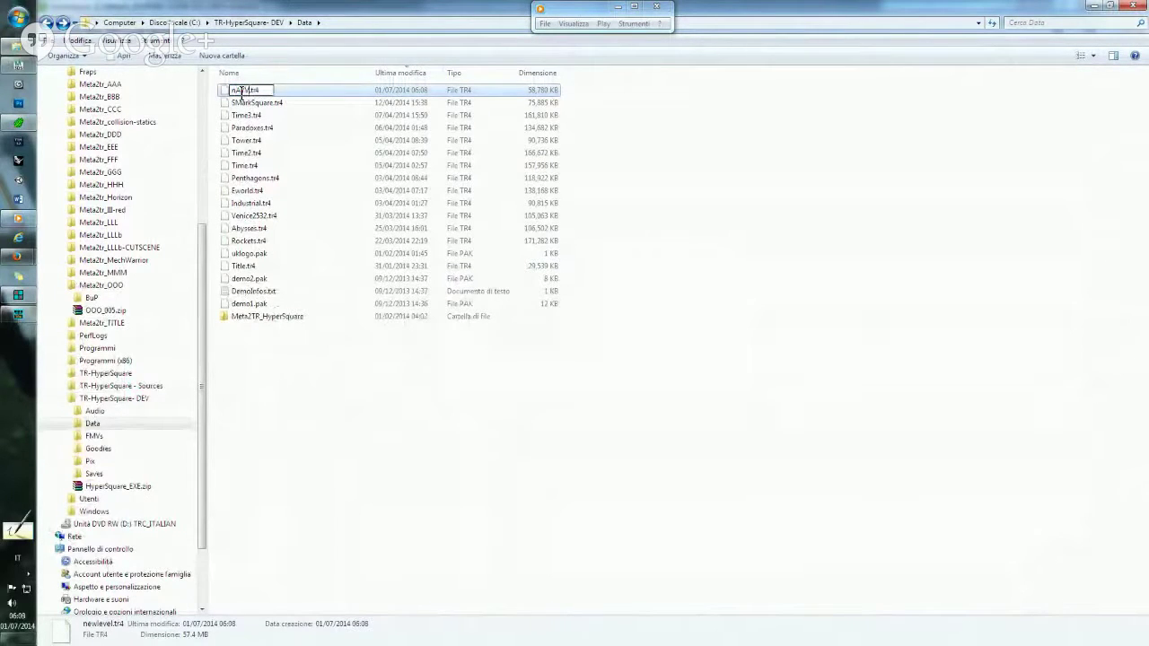
pyautogui.press('BackSpace')
pyautogui.press('BackSpace')
pyautogui.press('BackSpace')
pyautogui.press('Return')
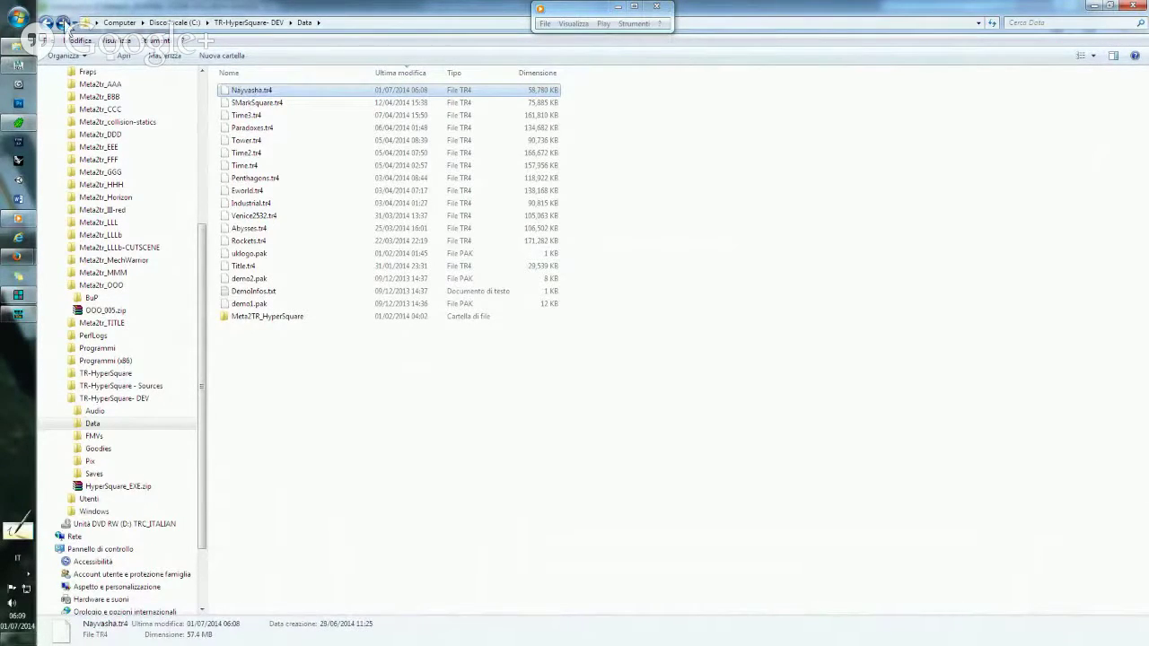
pyautogui.click(64, 24)
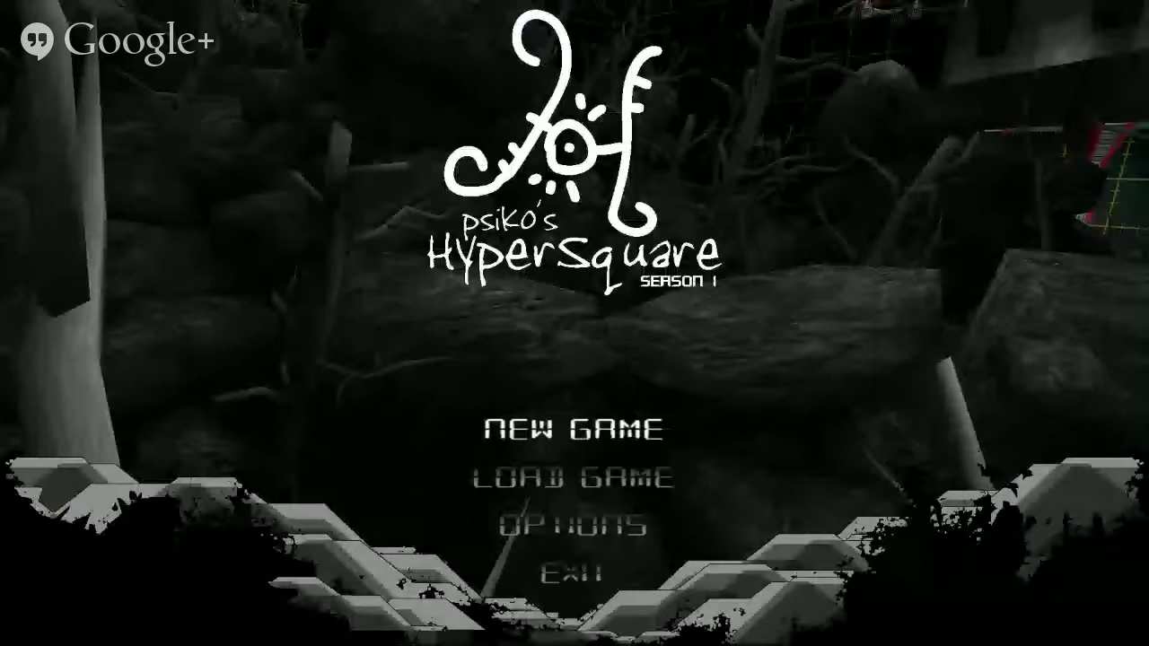
# Start NEW GAME and load NAYVASHA LAKE from the Select Level list.
pyautogui.press('Return')
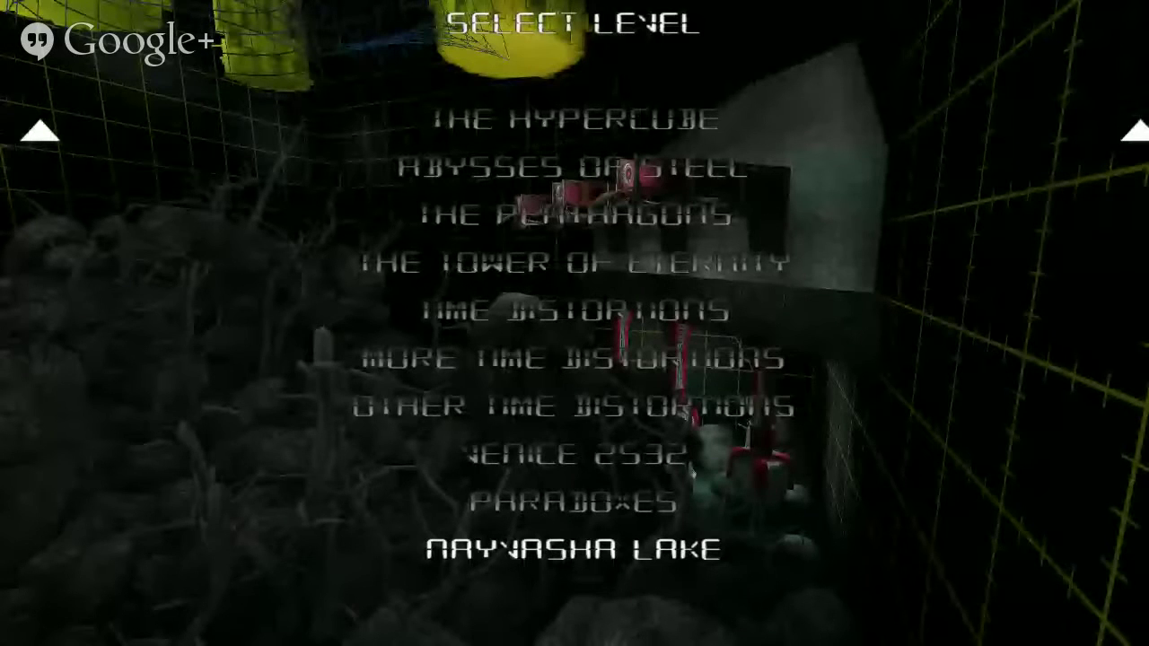
pyautogui.press('Return')
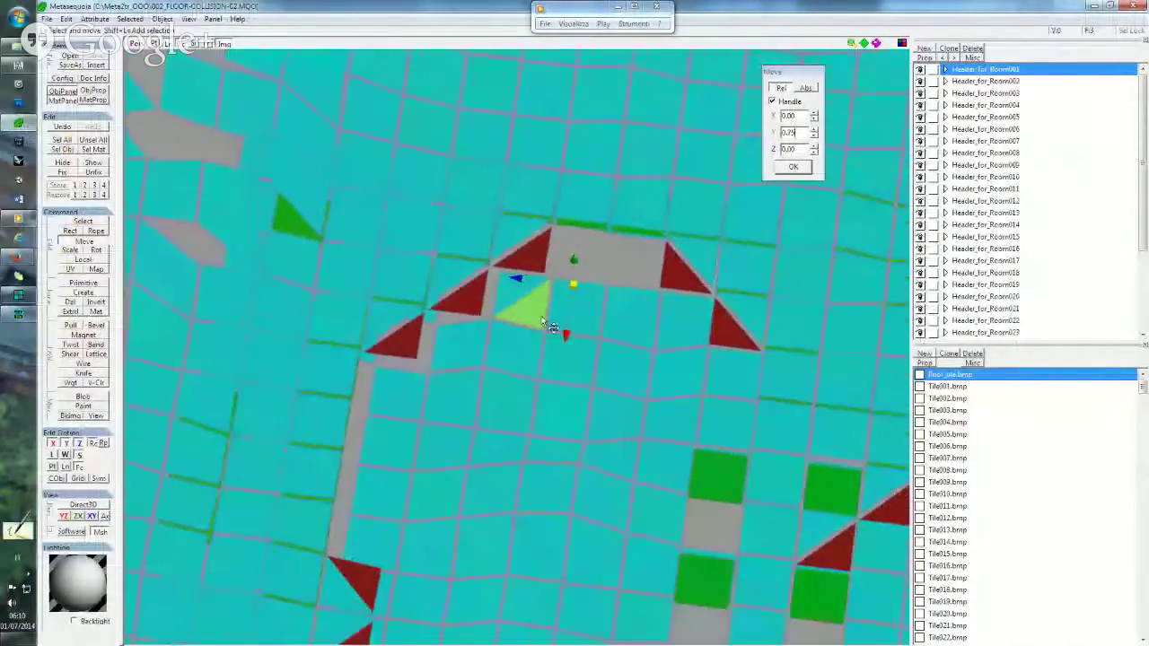
# Select the red triangles on the left and right of the floor and orbit around them.
pyautogui.click(404, 342)
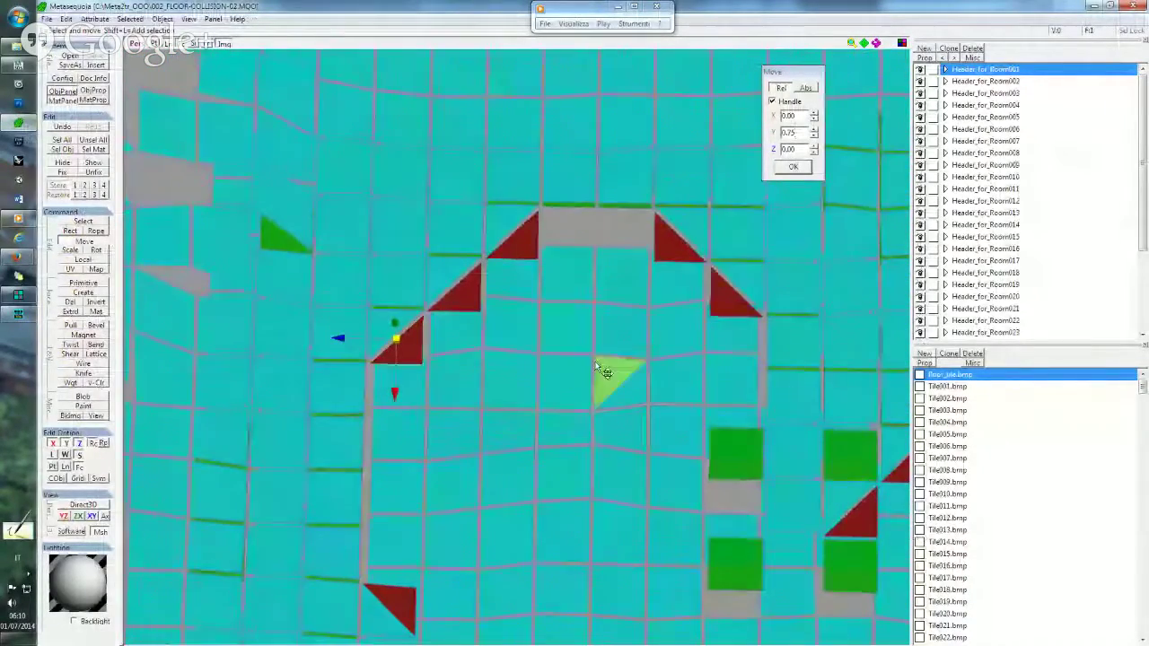
pyautogui.click(718, 305)
pyautogui.moveTo(675, 339)
pyautogui.mouseDown(button='right')
pyautogui.moveTo(669, 310)
pyautogui.moveTo(703, 261)
pyautogui.moveTo(706, 200)
pyautogui.moveTo(726, 218)
pyautogui.moveTo(723, 265)
pyautogui.moveTo(699, 233)
pyautogui.moveTo(704, 330)
pyautogui.moveTo(695, 322)
pyautogui.mouseUp(button='right')
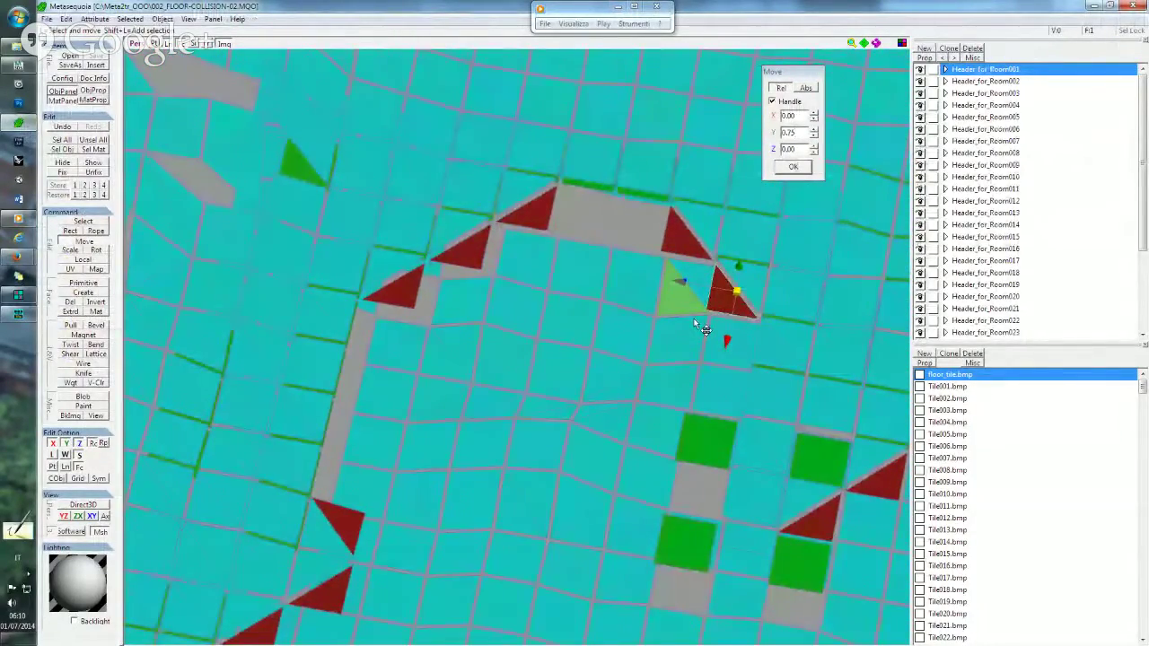
pyautogui.moveTo(422, 444)
pyautogui.mouseDown(button='right')
pyautogui.moveTo(437, 415)
pyautogui.moveTo(436, 320)
pyautogui.moveTo(424, 385)
pyautogui.moveTo(456, 400)
pyautogui.moveTo(462, 392)
pyautogui.moveTo(449, 302)
pyautogui.moveTo(457, 315)
pyautogui.moveTo(437, 308)
pyautogui.mouseUp(button='right')
pyautogui.moveTo(738, 347); pyautogui.dragTo(750, 363, button='right')
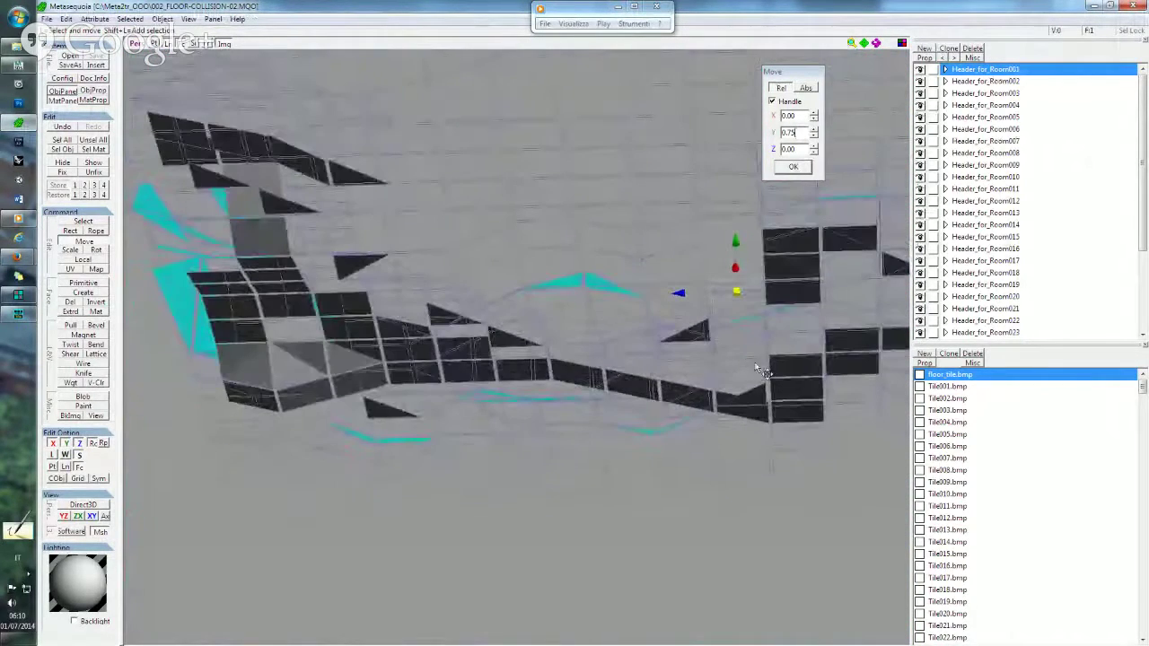
# Use face selection with CurObj enabled and make Room029(Floor) the current object.
pyautogui.click(85, 222)
pyautogui.click(788, 118)
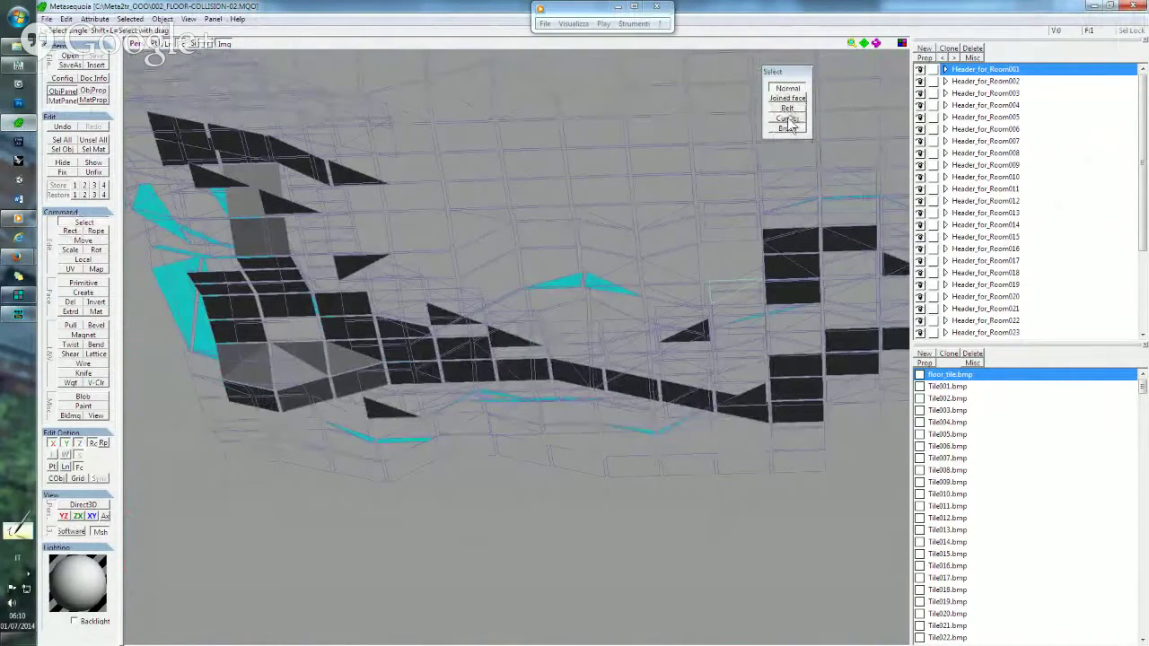
pyautogui.click(739, 338)
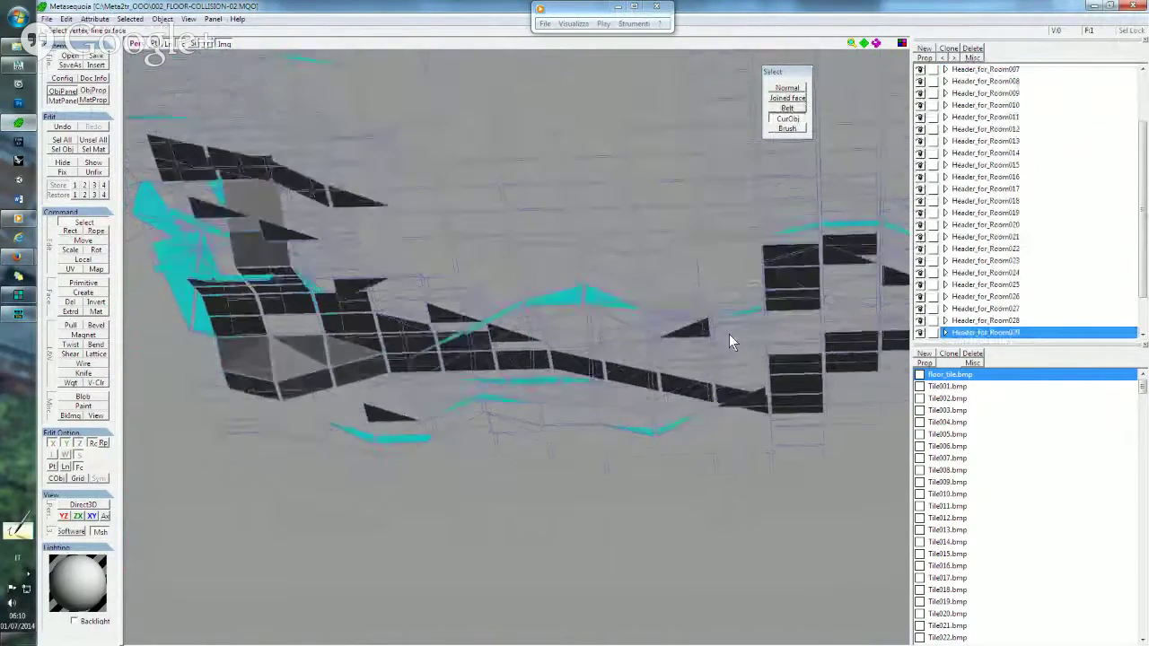
pyautogui.scroll(5, 731, 355)
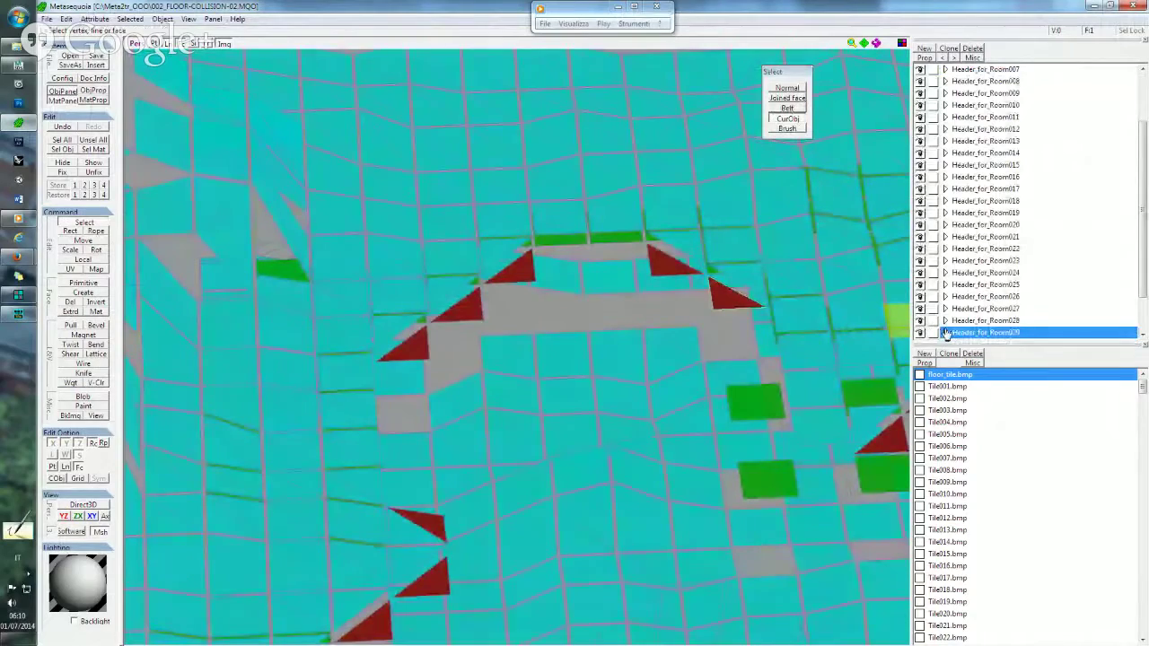
pyautogui.click(948, 333)
pyautogui.click(983, 308)
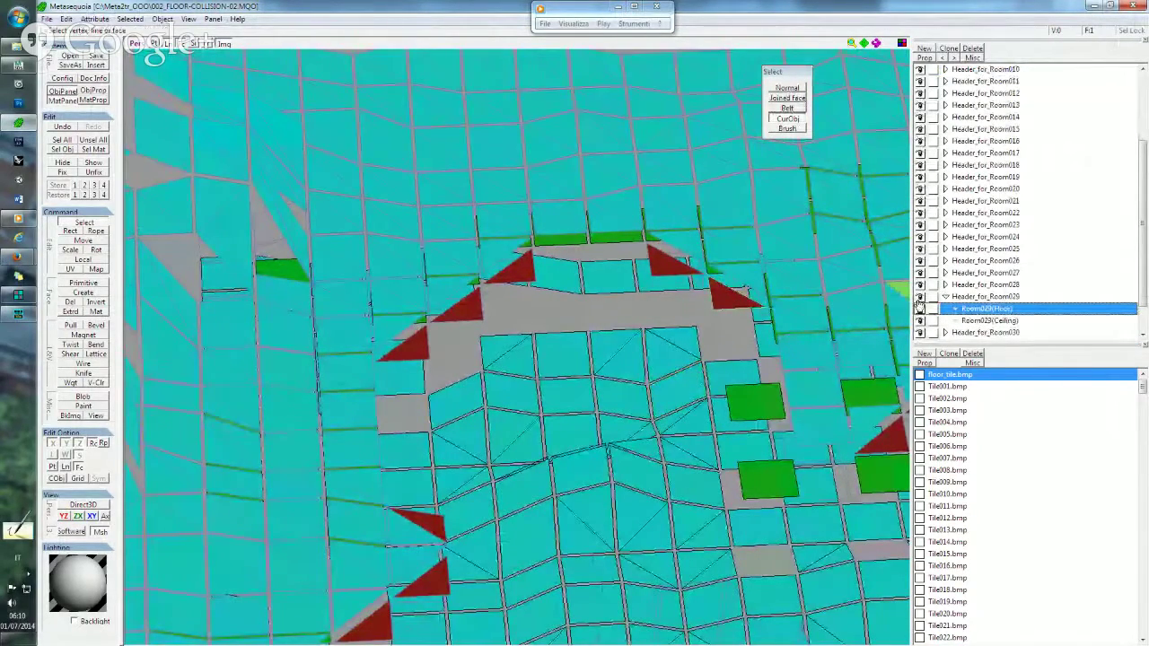
# With Move active, select the olive triangle face, then bring NGLE forward.
pyautogui.moveTo(505, 326); pyautogui.dragTo(667, 381, button='right')
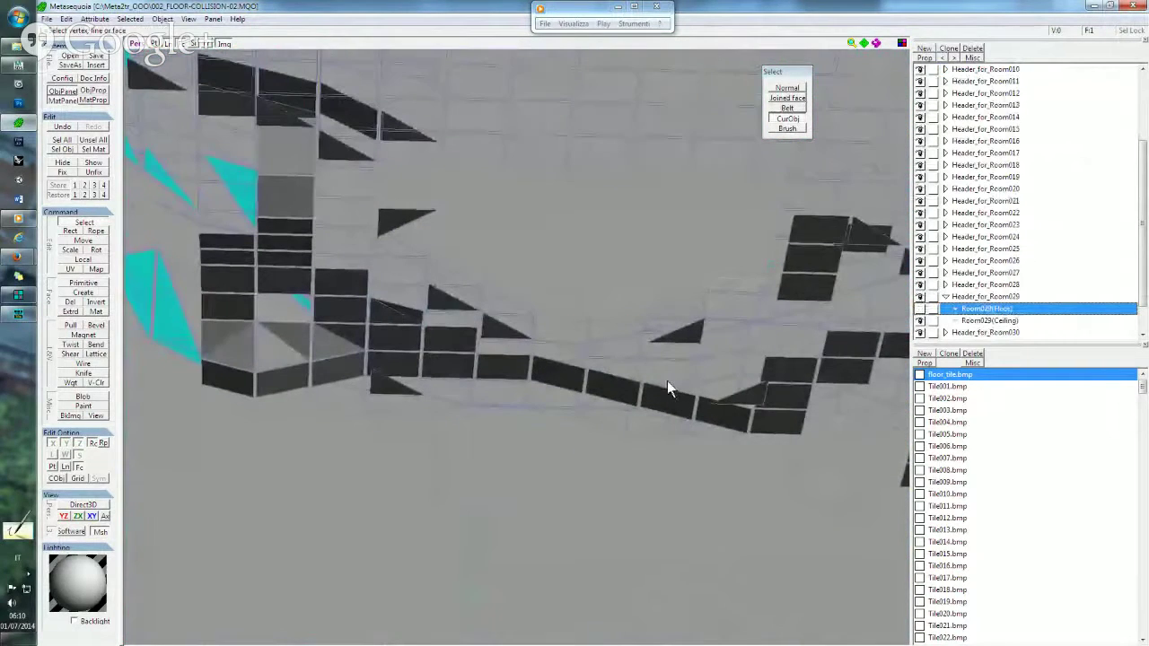
pyautogui.click(82, 242)
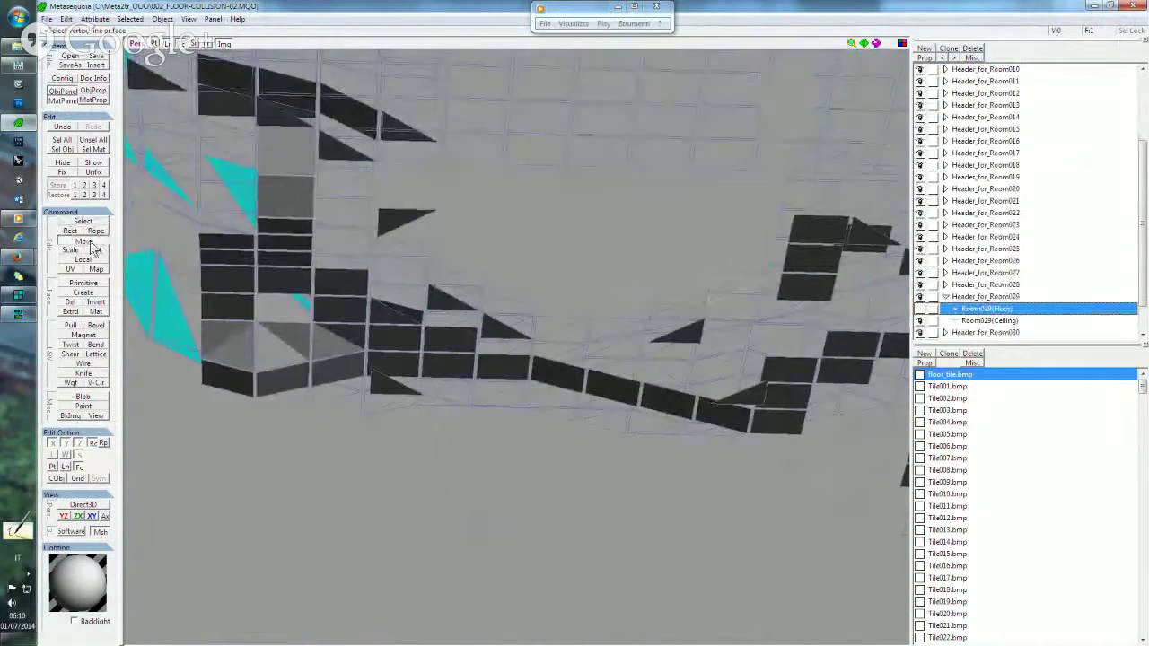
pyautogui.moveTo(460, 386); pyautogui.dragTo(461, 392, button='right')
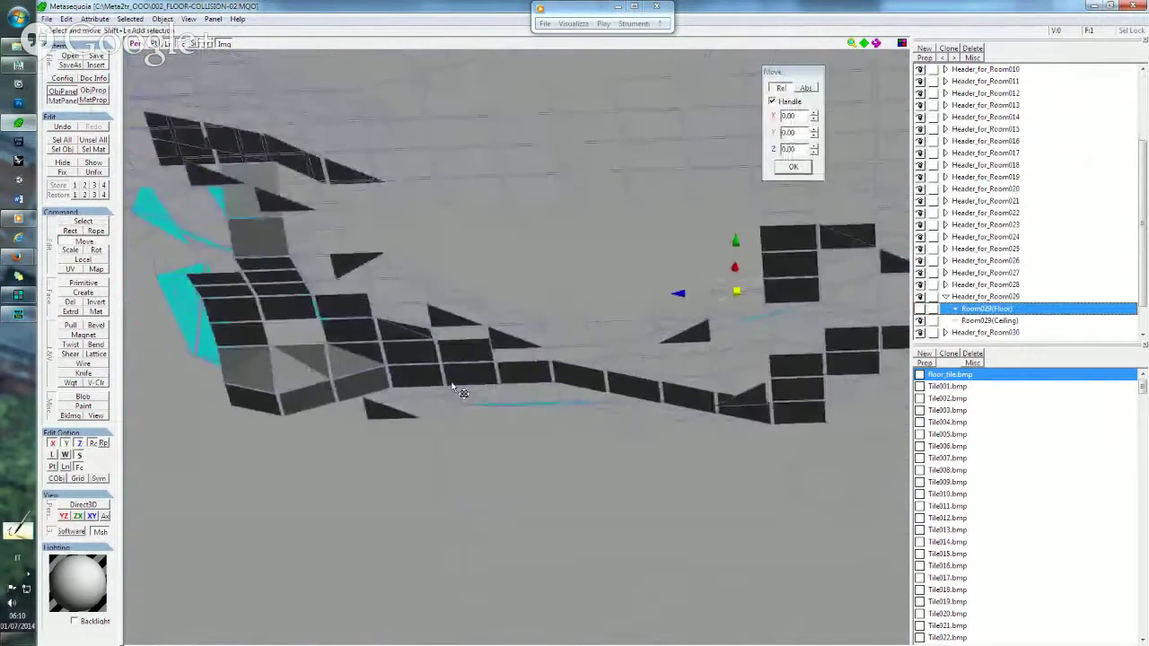
pyautogui.click(403, 418)
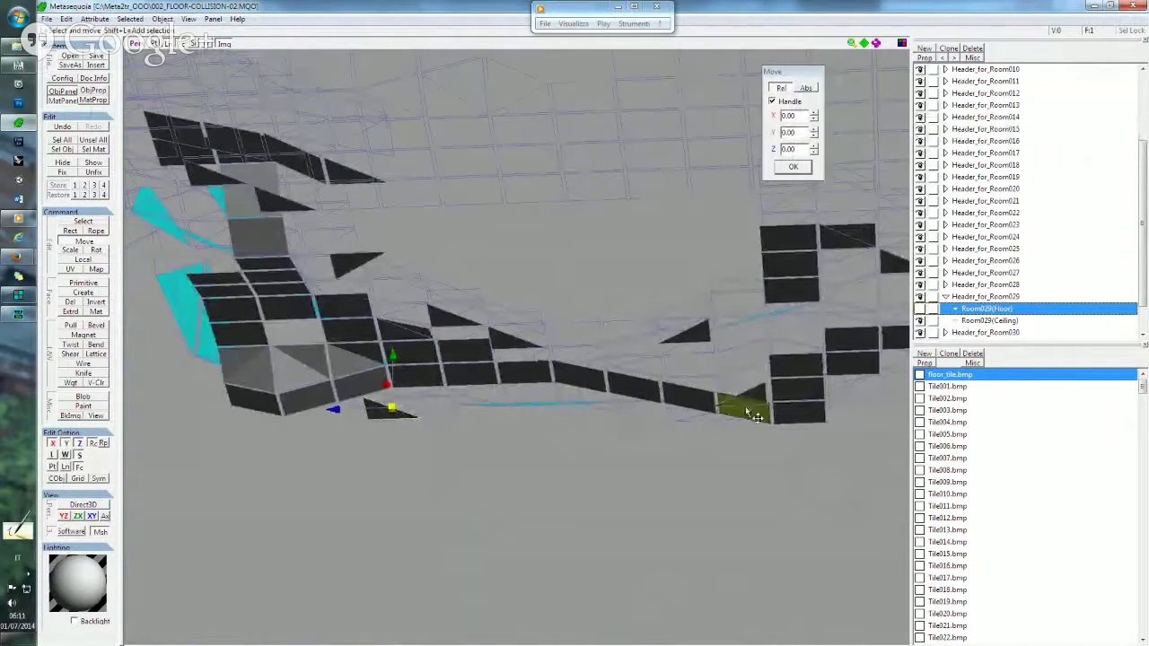
pyautogui.click(18, 296)
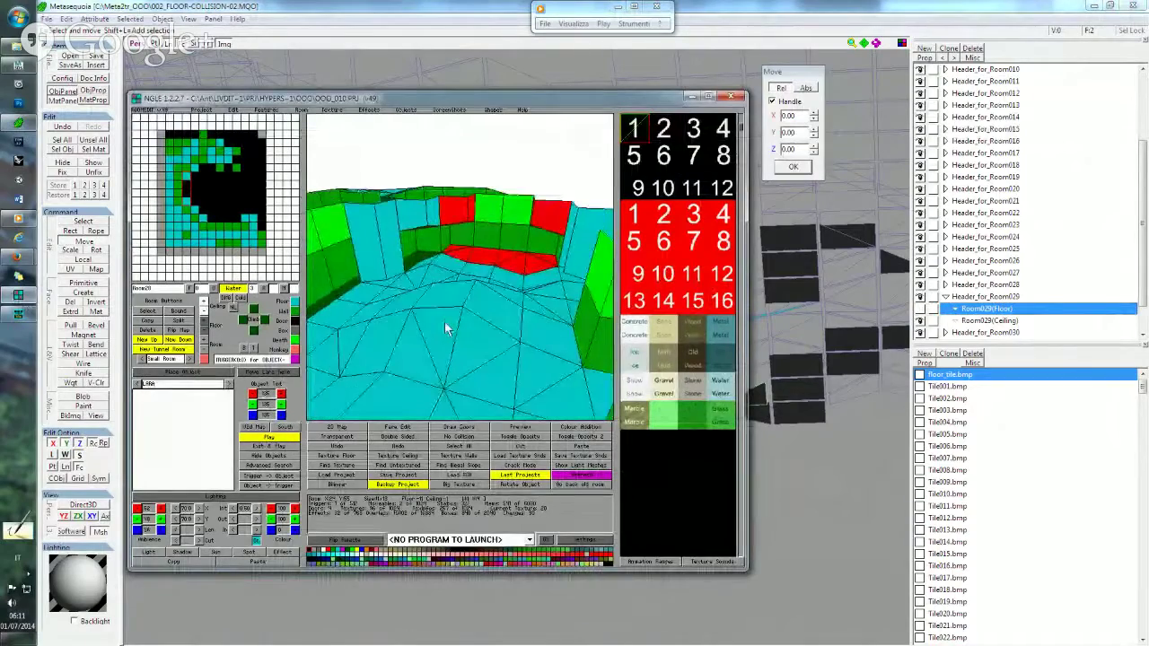
# Cancel the Save Room Wad dialog and orbit the room view closer to the walls.
pyautogui.moveTo(446, 316)
pyautogui.mouseDown(button='right')
pyautogui.moveTo(319, 248)
pyautogui.moveTo(387, 288)
pyautogui.mouseUp(button='right')
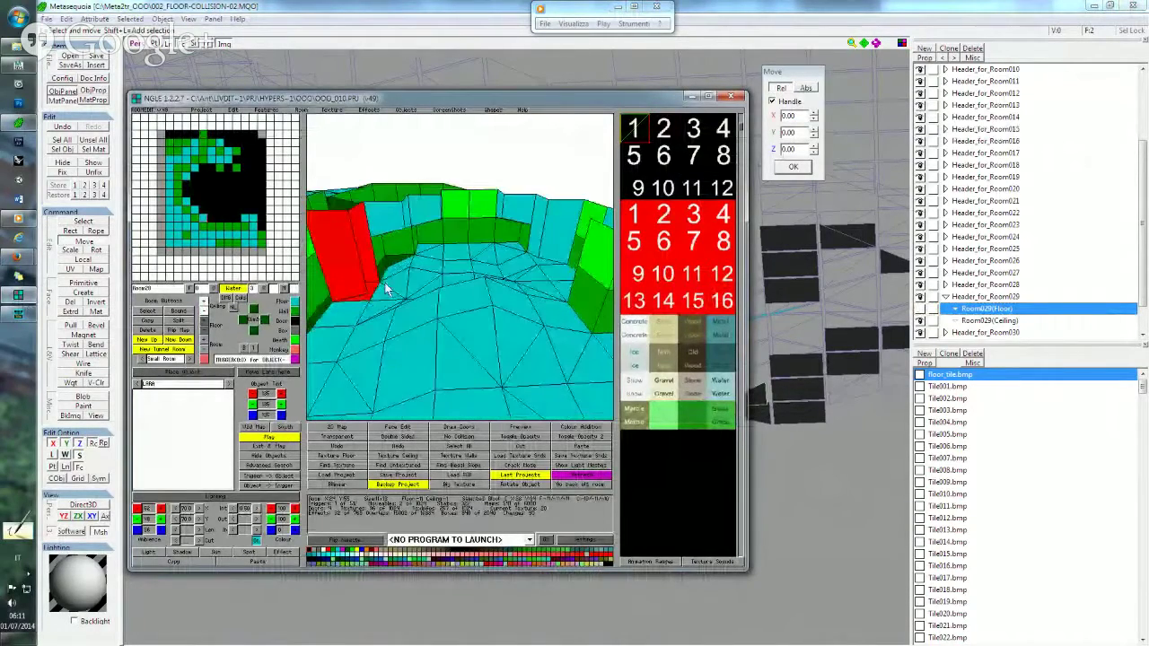
pyautogui.moveTo(551, 236)
pyautogui.mouseDown(button='right')
pyautogui.moveTo(379, 248)
pyautogui.moveTo(465, 314)
pyautogui.mouseUp(button='right')
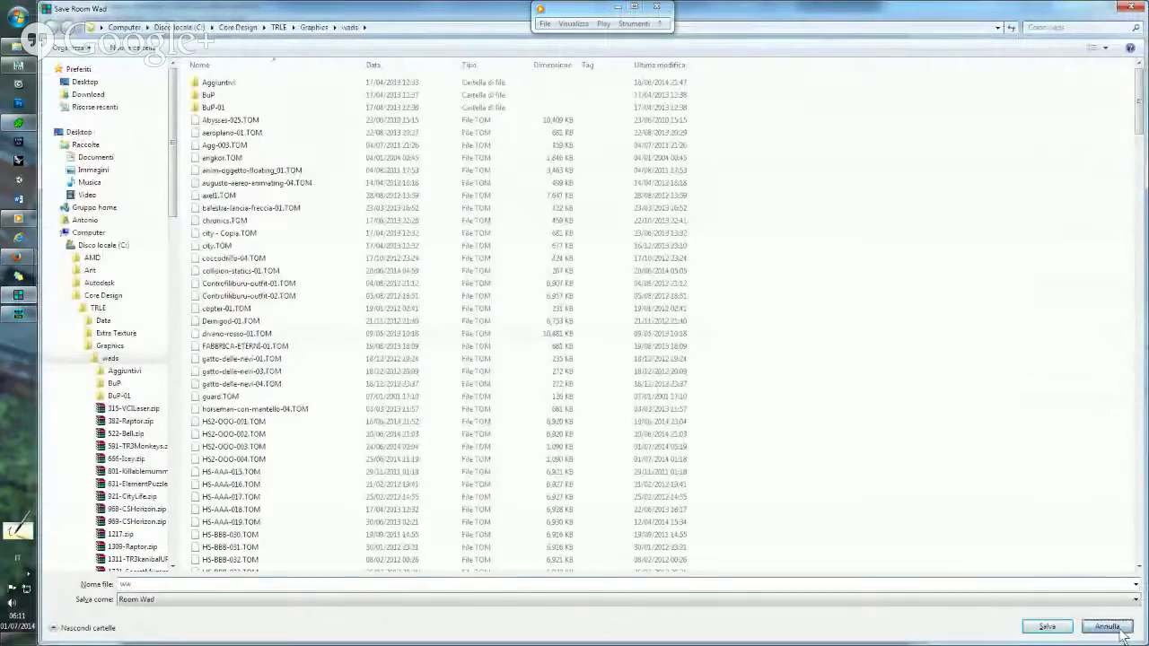
pyautogui.click(1100, 626)
pyautogui.moveTo(545, 246); pyautogui.dragTo(523, 232, button='right')
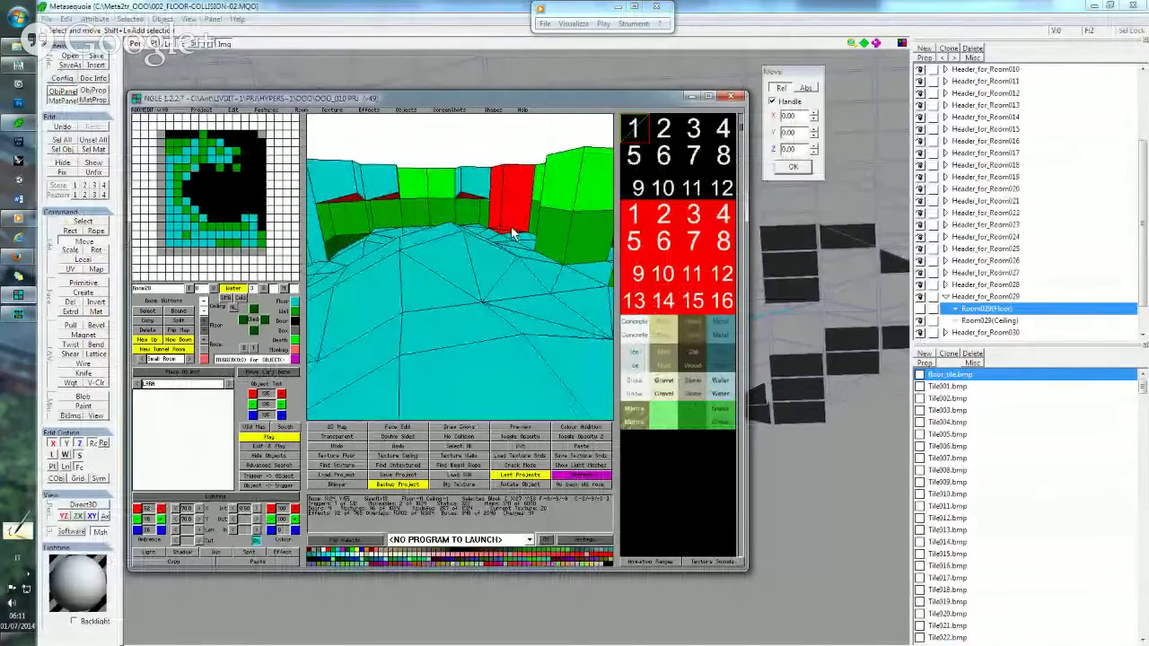
# Check the floor tile and wall faces along the left wall, then return to Metasequoia.
pyautogui.click(500, 223)
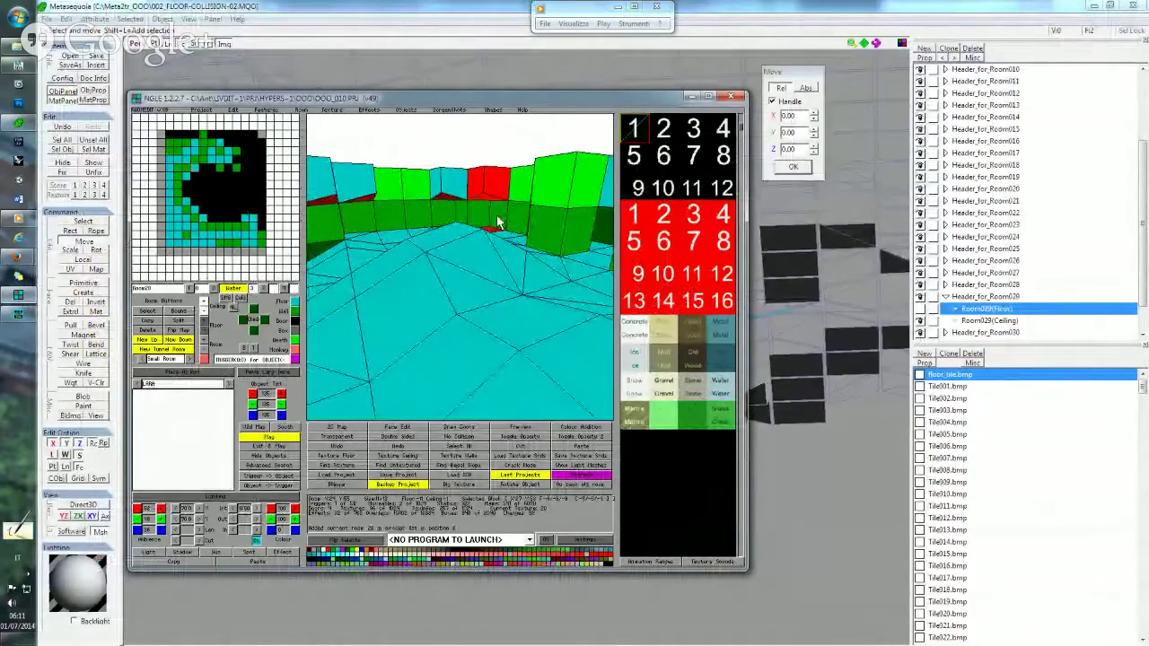
pyautogui.click(493, 214)
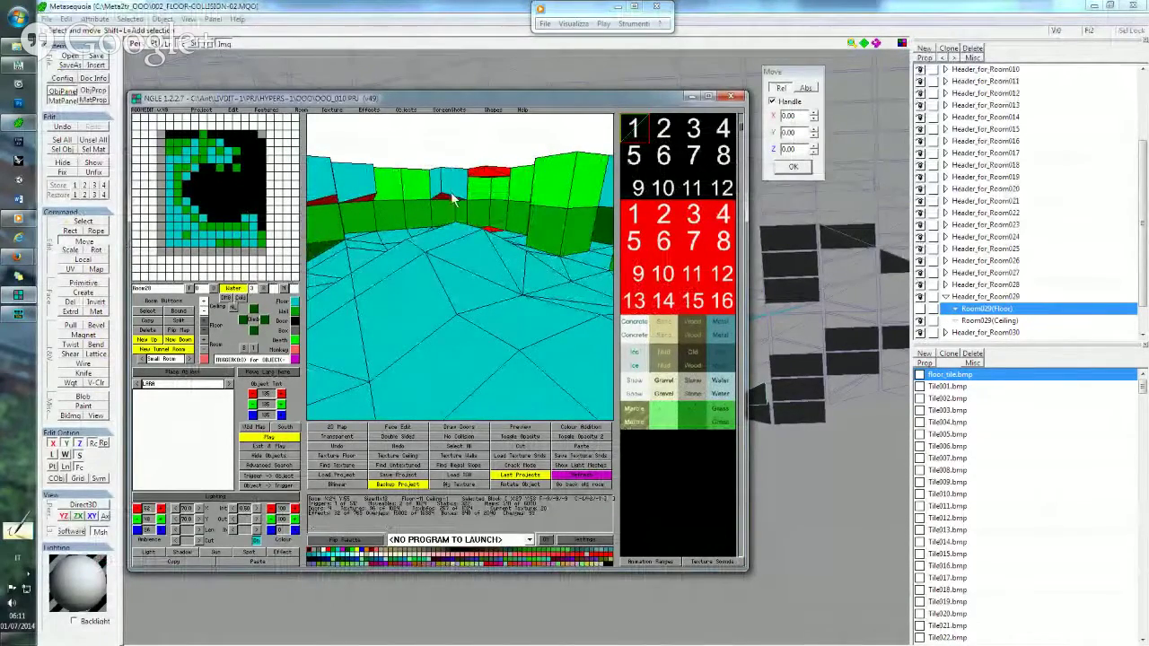
pyautogui.moveTo(453, 200); pyautogui.dragTo(391, 190, button='right')
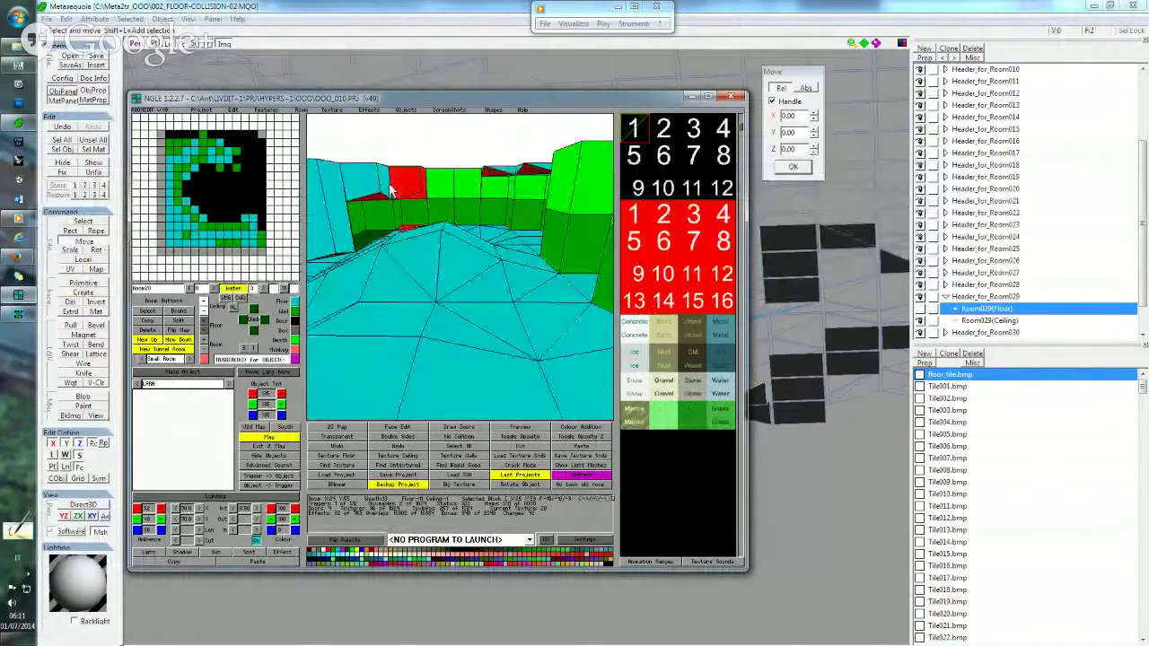
pyautogui.click(379, 192)
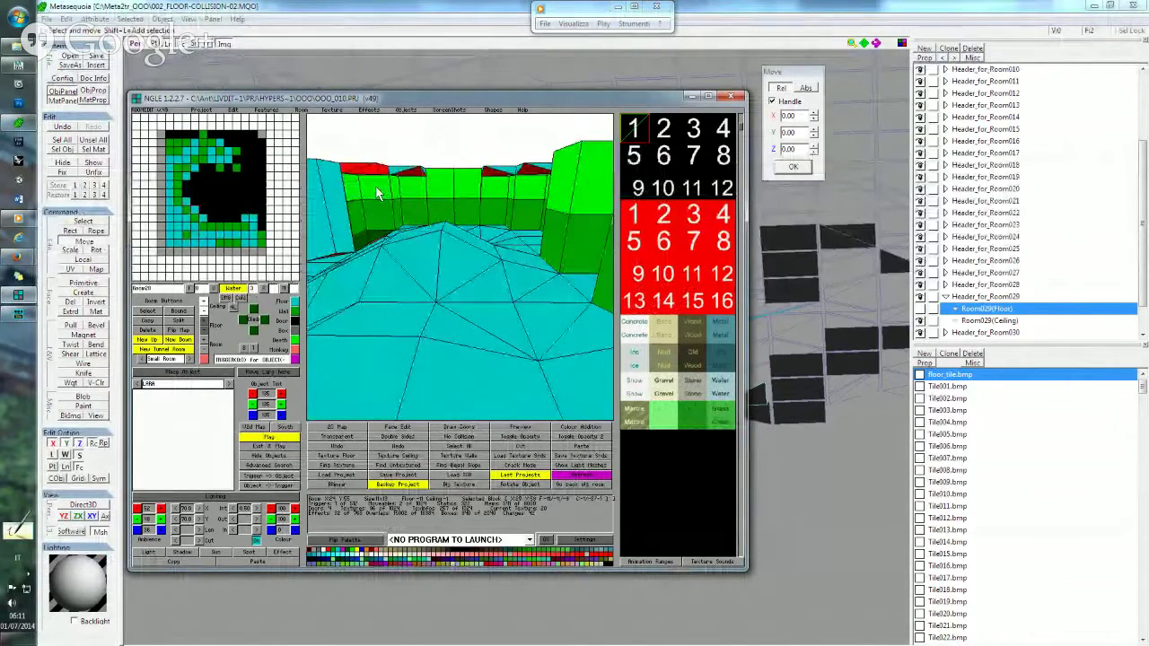
pyautogui.moveTo(379, 192)
pyautogui.mouseDown(button='right')
pyautogui.moveTo(355, 206)
pyautogui.moveTo(362, 218)
pyautogui.mouseUp(button='right')
pyautogui.click(354, 207)
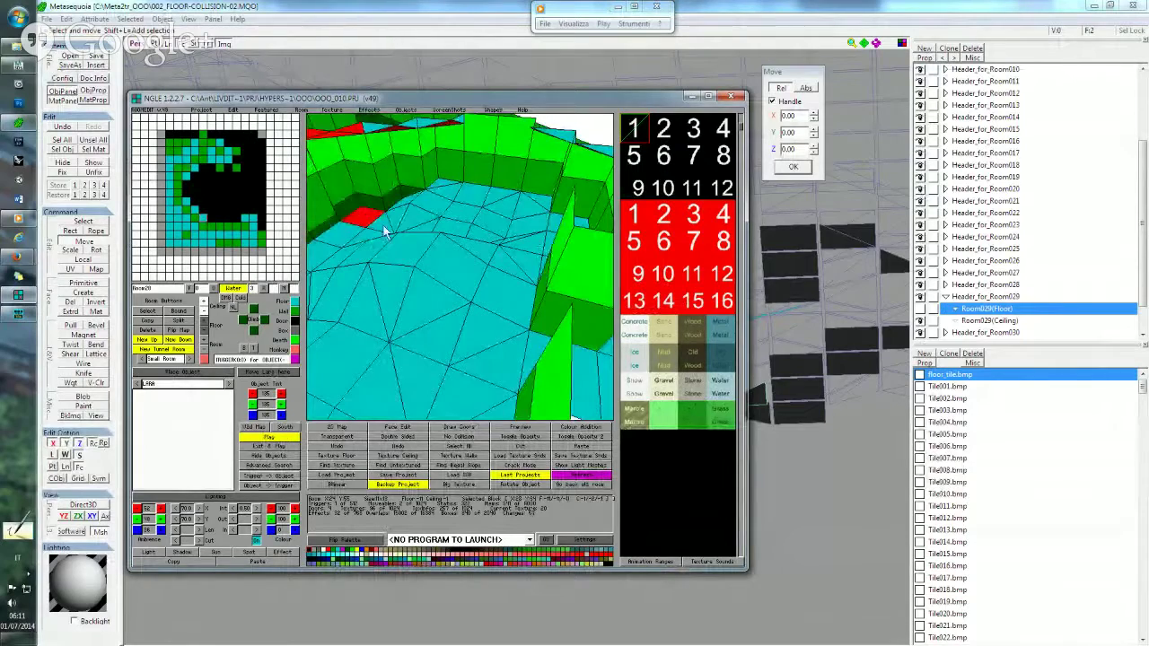
pyautogui.moveTo(385, 232); pyautogui.dragTo(399, 201, button='right')
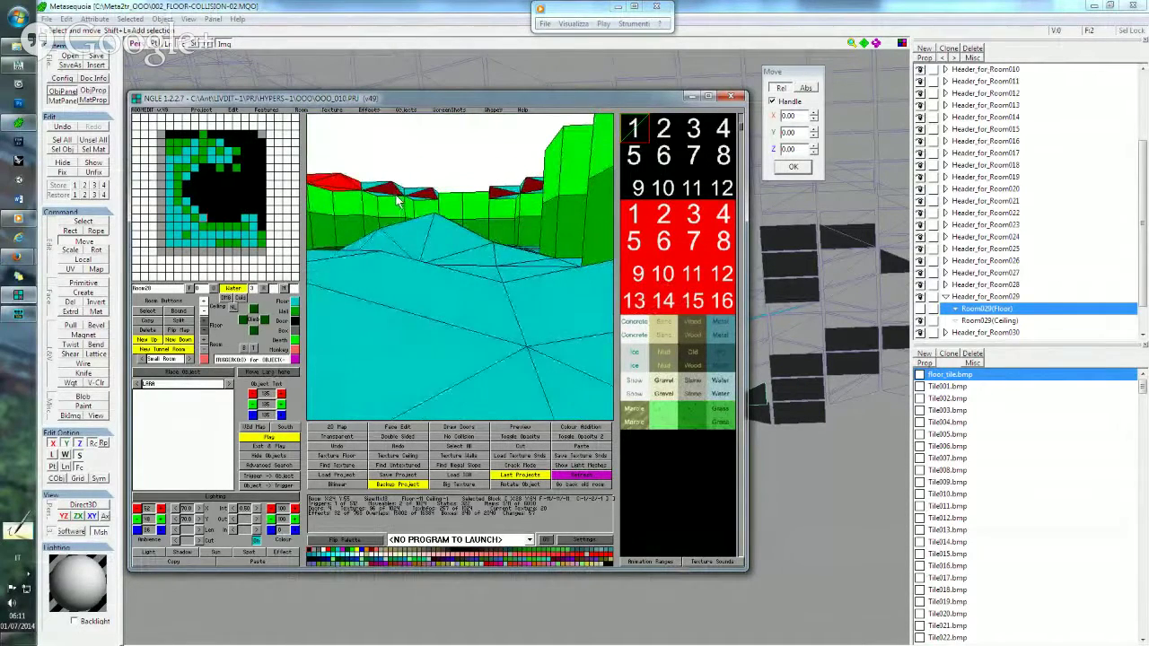
pyautogui.scroll(1, 424, 176)
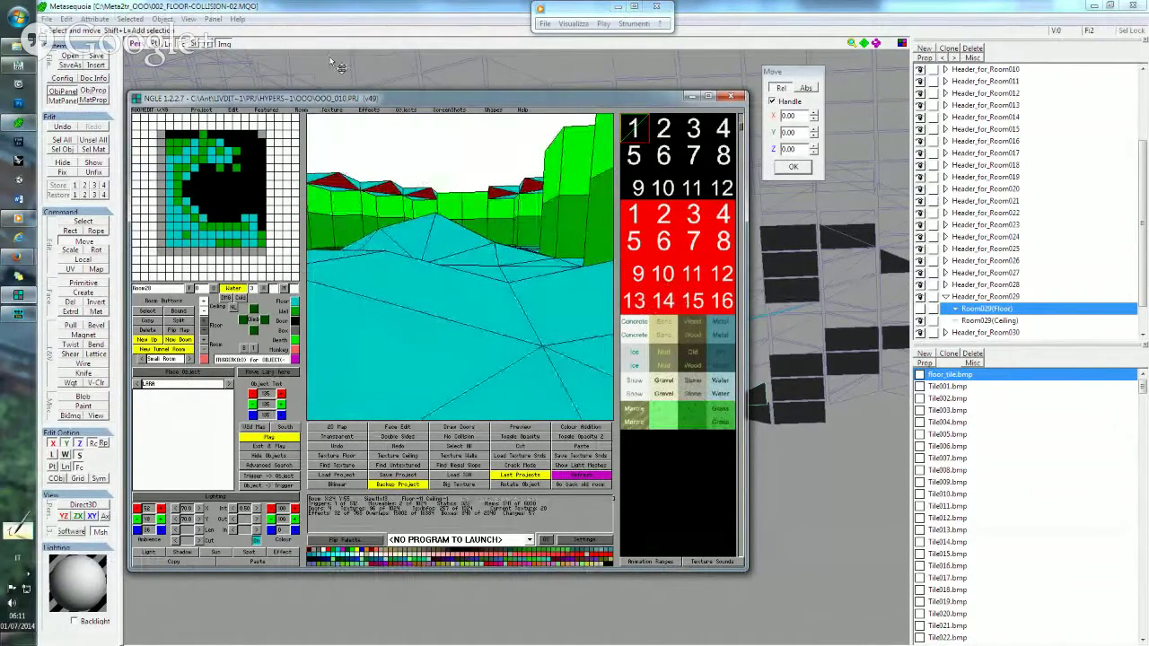
pyautogui.click(340, 67)
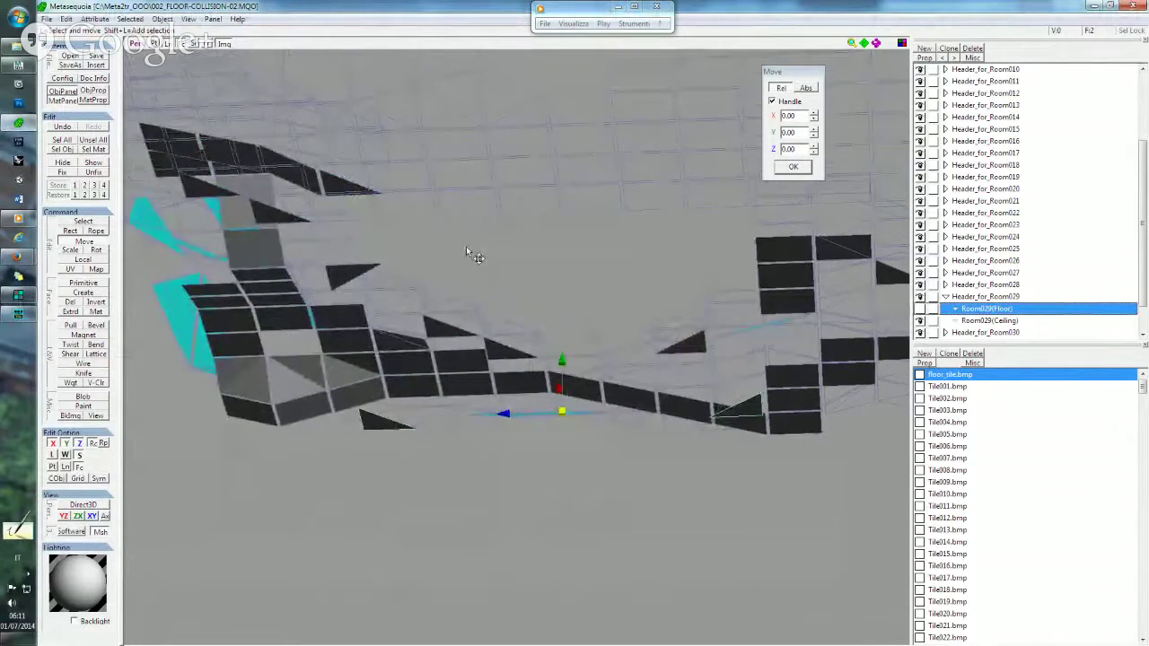
# Raise the Room029 floor collision mesh with a Y offset in the Move dialog, then switch to Explorer.
pyautogui.moveTo(466, 246); pyautogui.dragTo(504, 291, button='right')
pyautogui.doubleClick(788, 115)
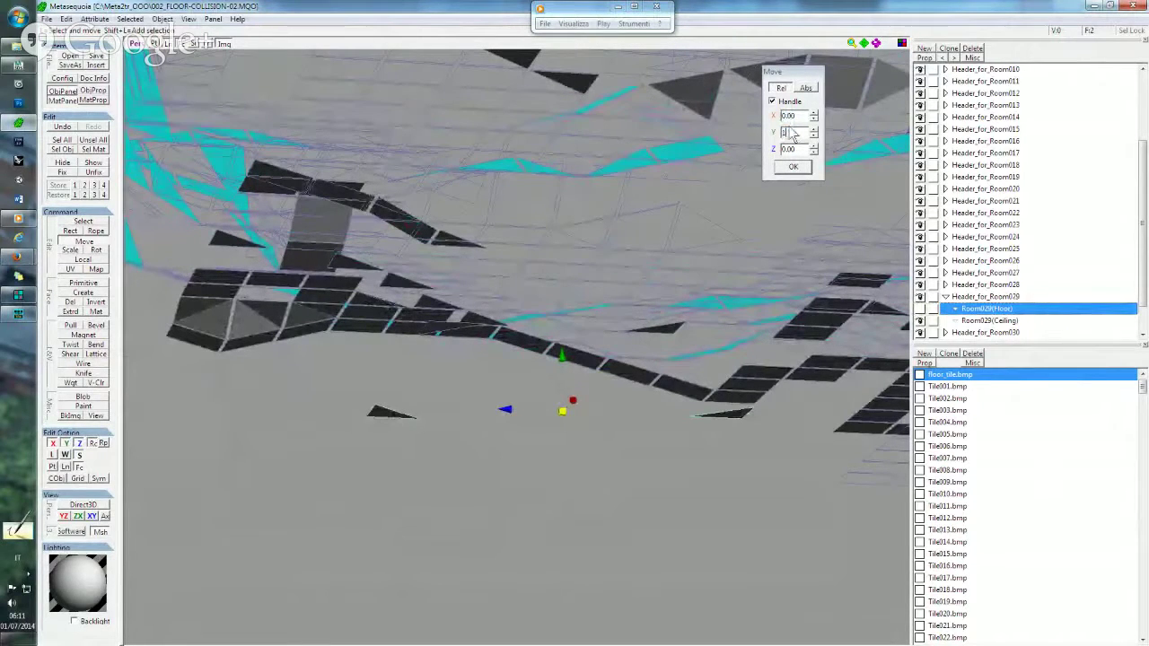
pyautogui.press('Return')
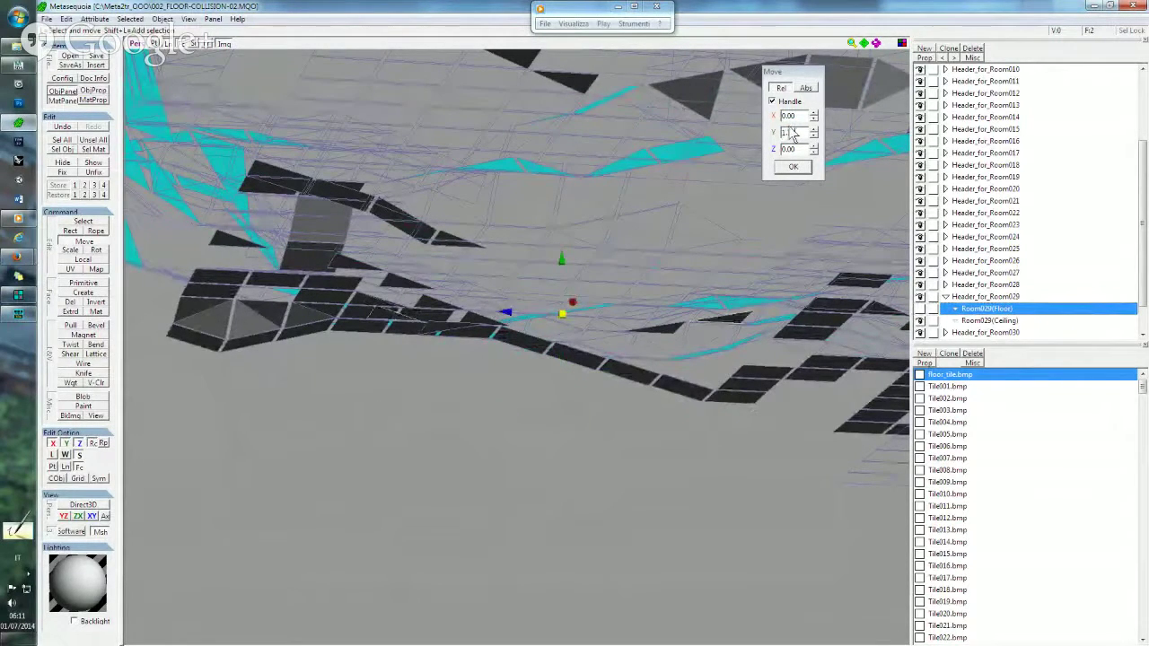
pyautogui.moveTo(643, 196)
pyautogui.mouseDown(button='right')
pyautogui.moveTo(647, 273)
pyautogui.moveTo(444, 288)
pyautogui.moveTo(445, 337)
pyautogui.mouseUp(button='right')
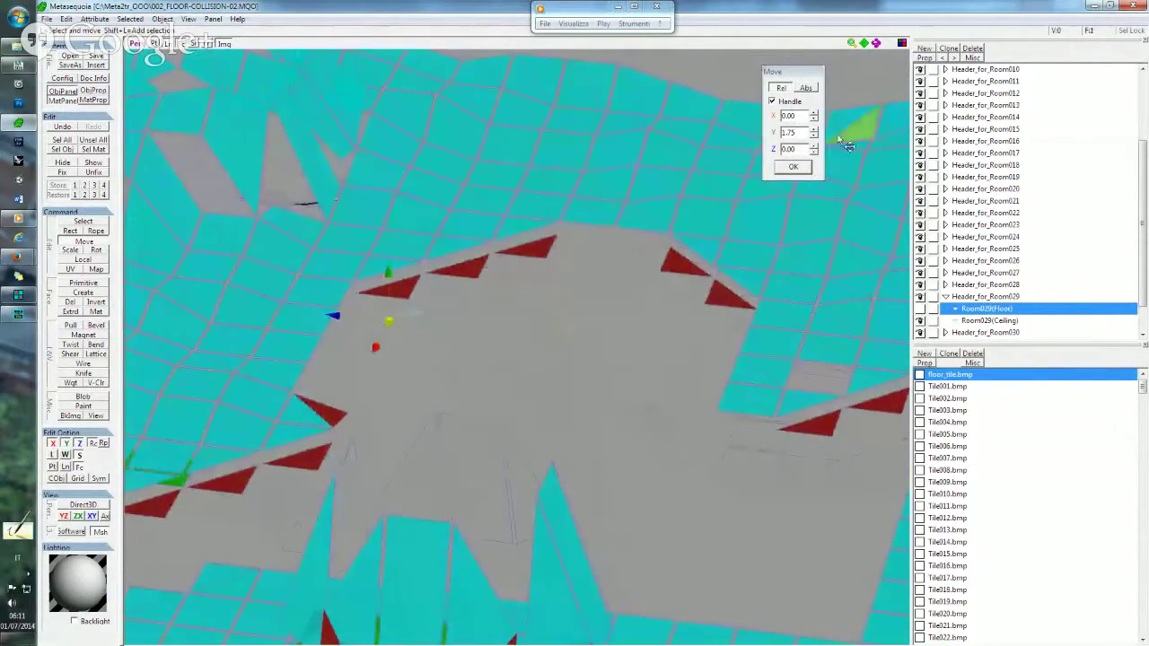
pyautogui.doubleClick(802, 133)
pyautogui.write('0.25')
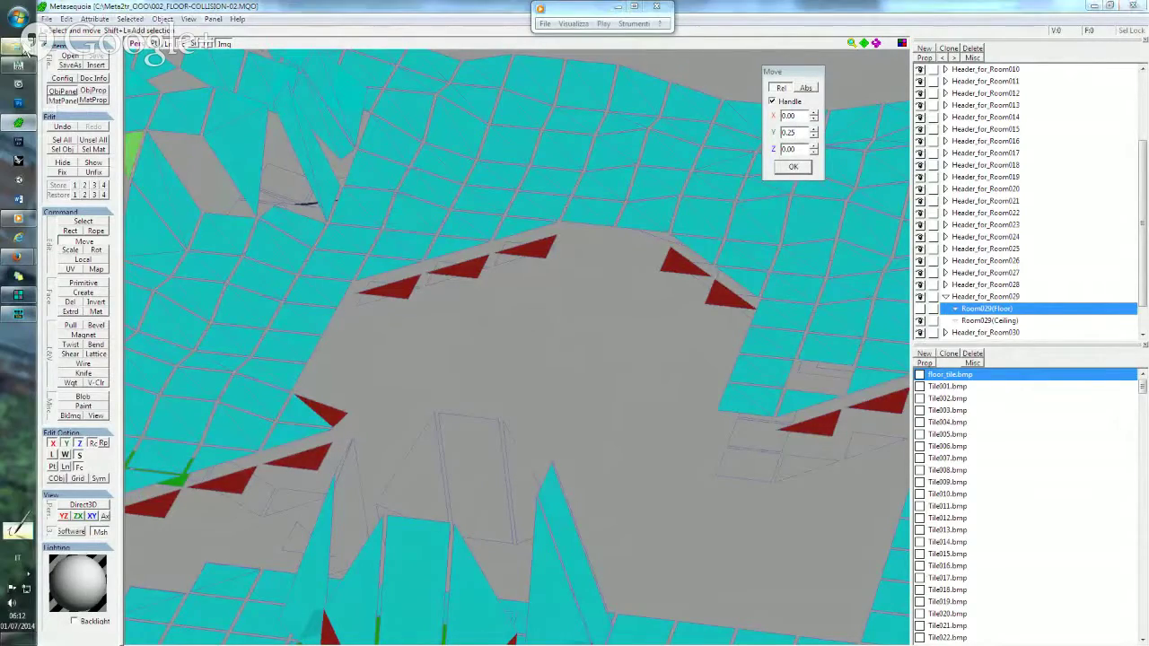
pyautogui.moveTo(18, 45)
pyautogui.click(54, 27)
# Rebuild the level by dropping 002_FLOOR-COLLISION-02.MQO onto meta2tr and answering Y.
pyautogui.click(49, 22)
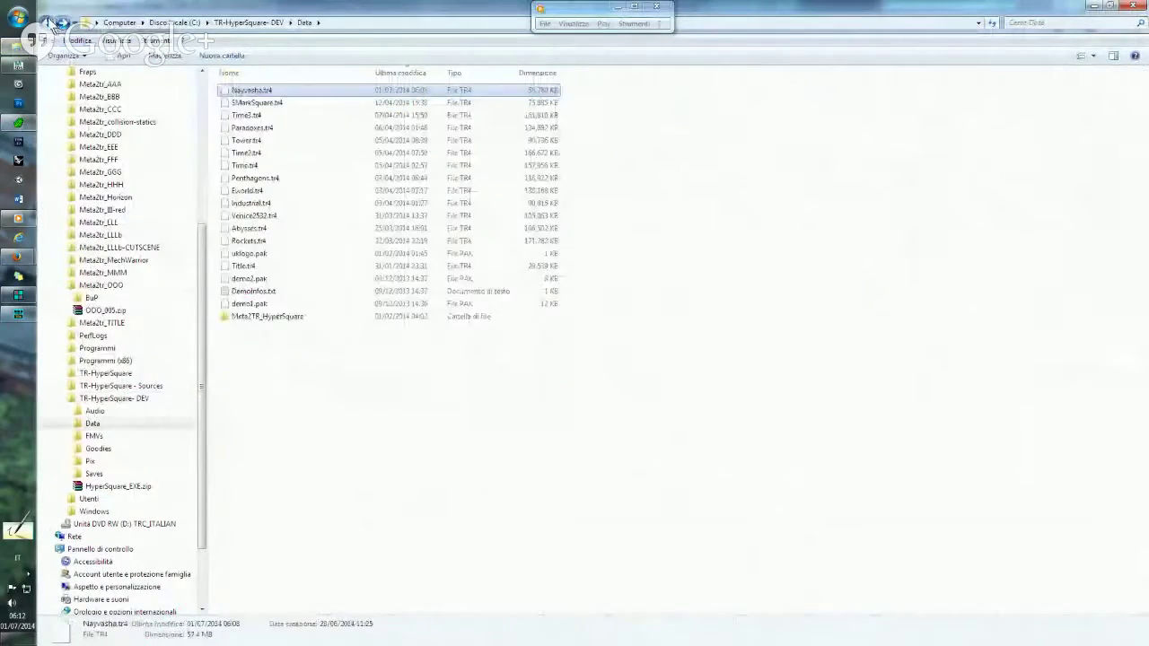
pyautogui.click(50, 22)
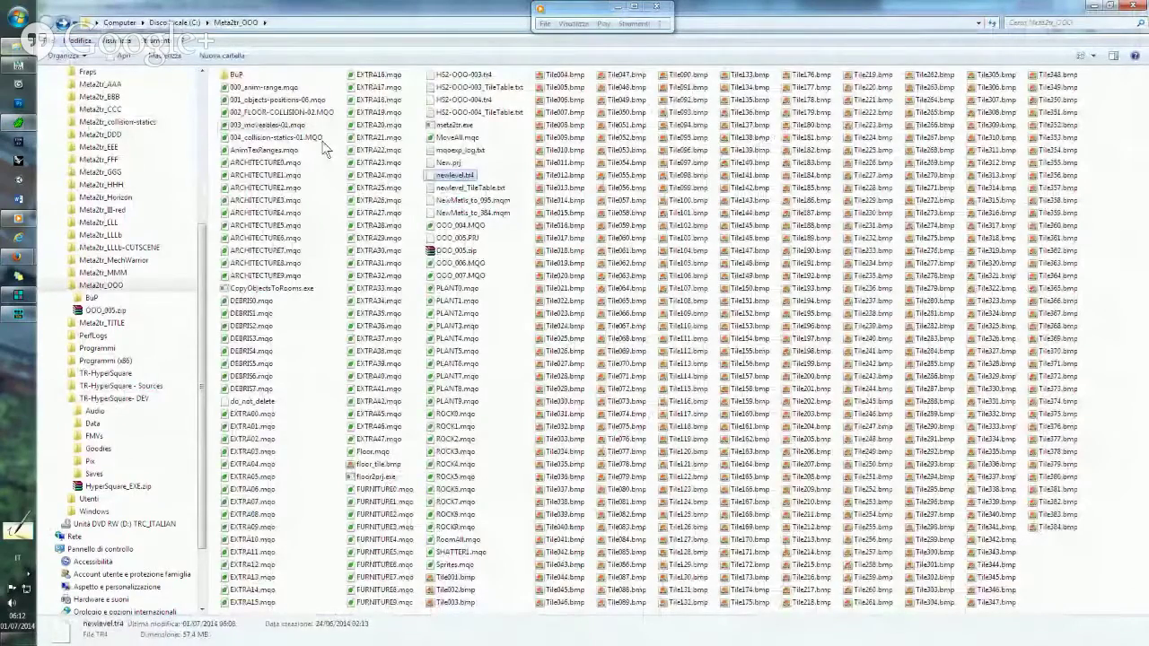
pyautogui.moveTo(278, 112); pyautogui.dragTo(449, 126)
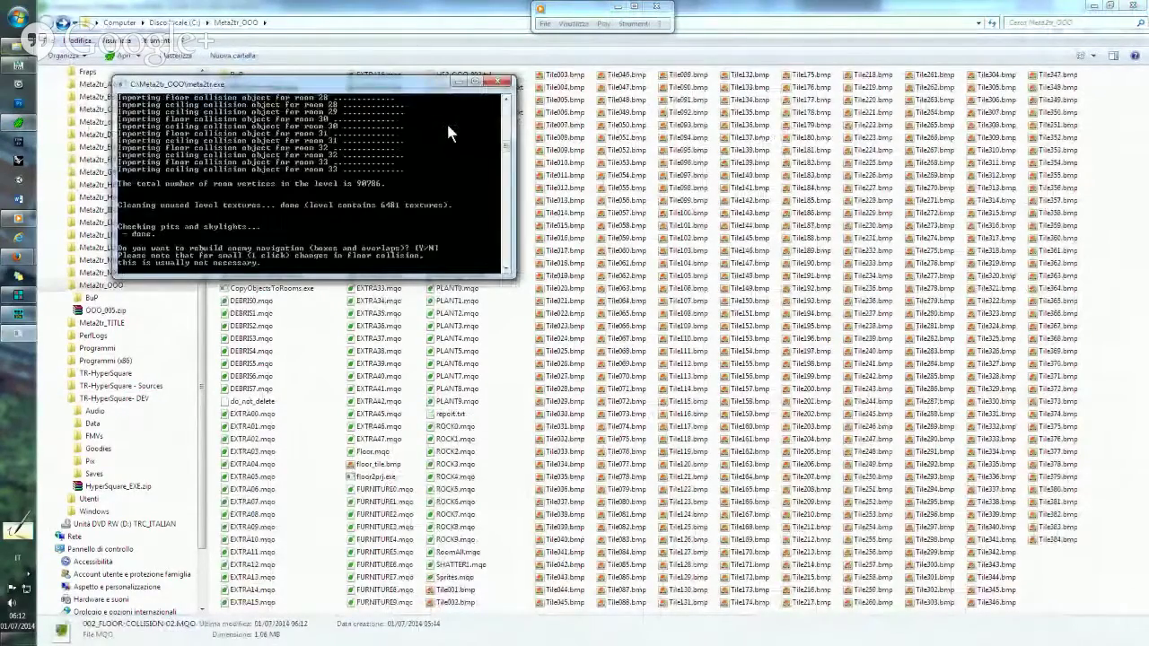
pyautogui.press('y')
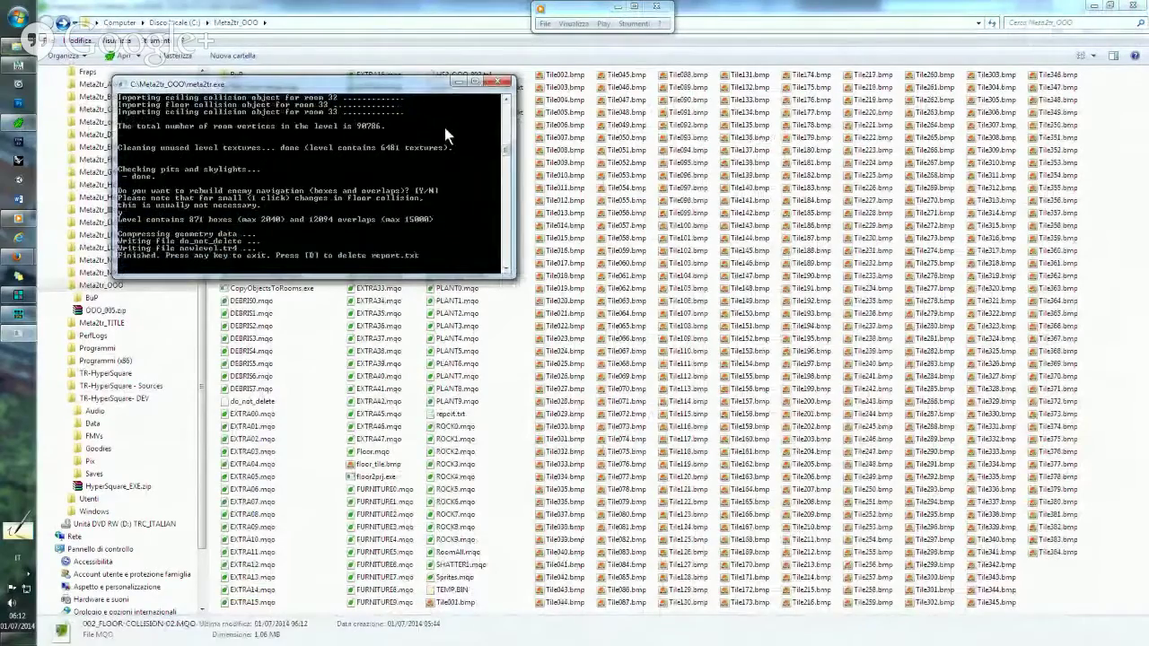
pyautogui.press('d')
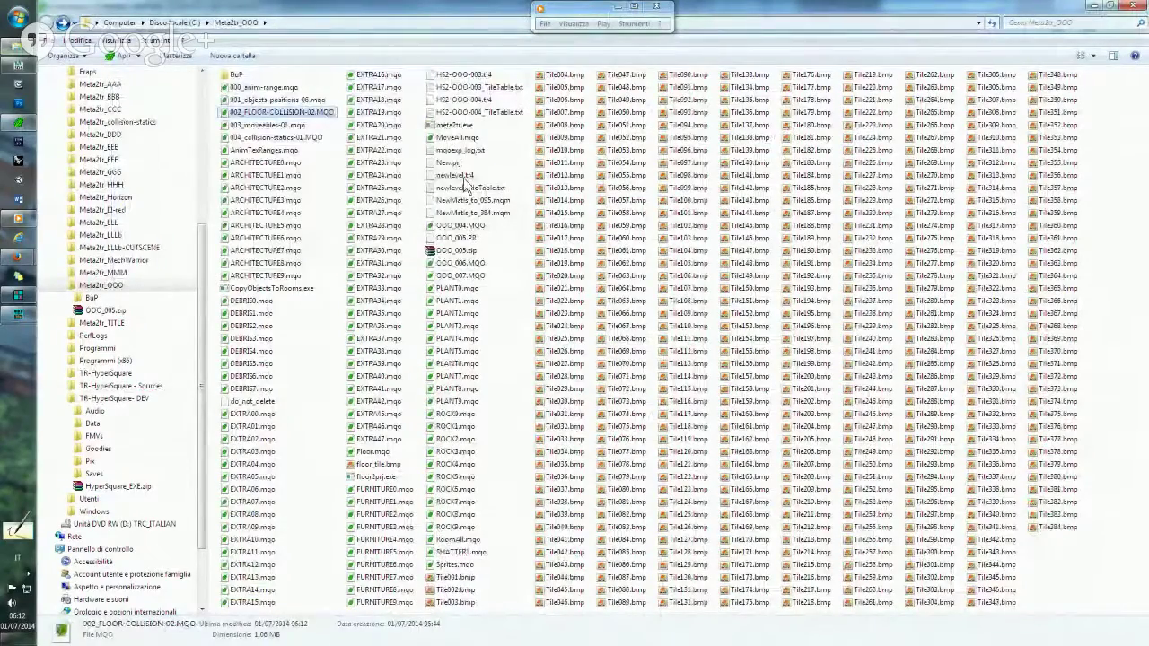
# Replace the old Nayvasha.tr4 in the Data folder with the fresh newlevel.tr4.
pyautogui.click(465, 180)
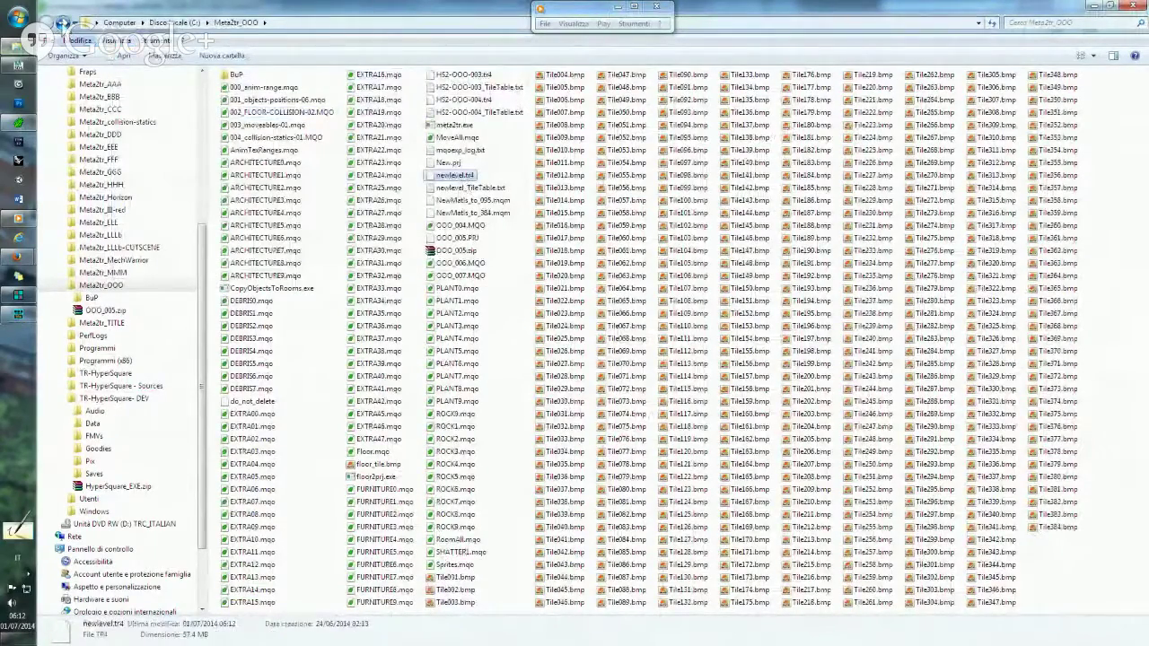
pyautogui.click(60, 22)
pyautogui.press('Delete')
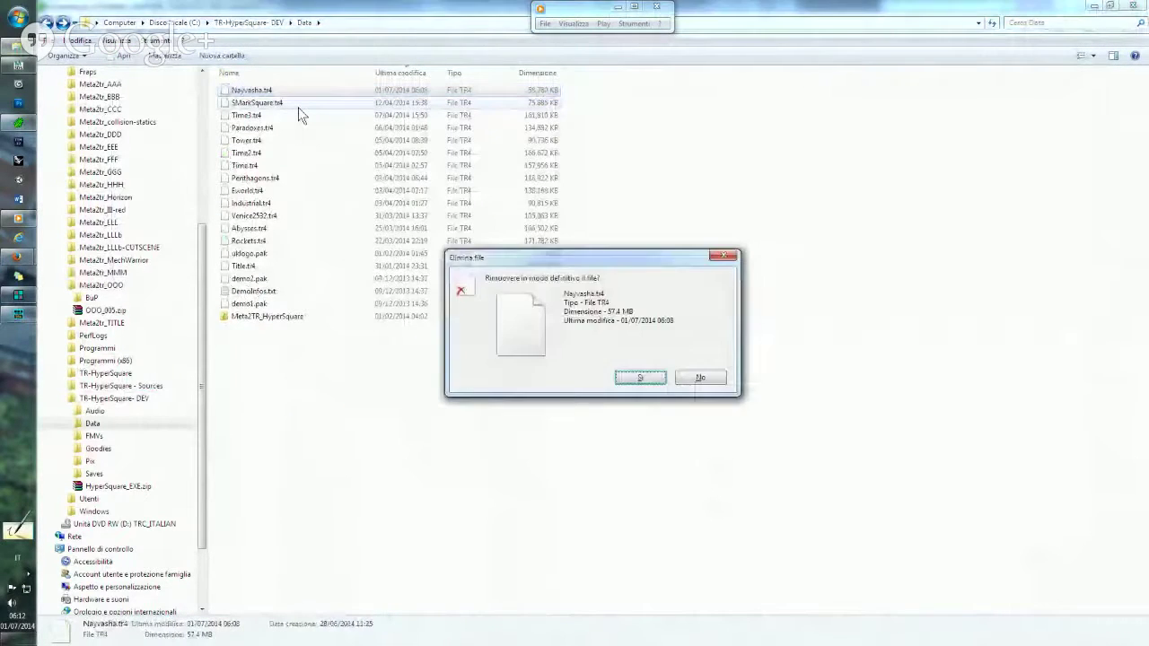
pyautogui.press('Return')
pyautogui.hotkey('ctrl', 'v')
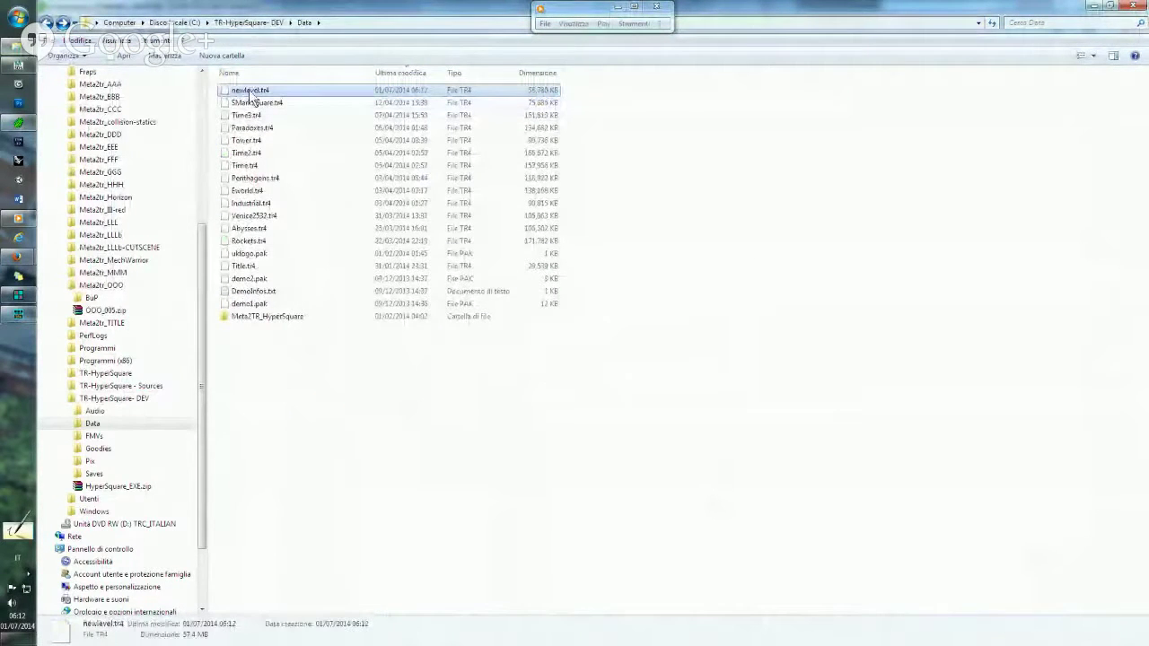
# Rename the pasted file to Nayvasha.tr4 and launch HyperSquare.exe from TR-HyperSquare- DEV.
pyautogui.click(247, 93)
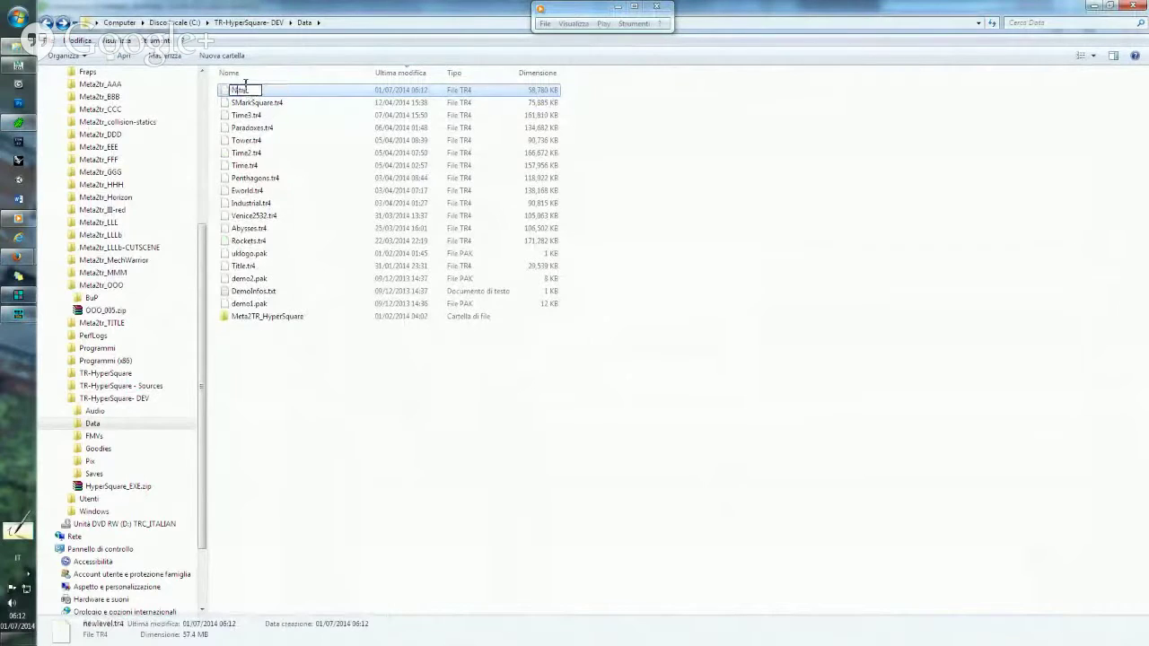
pyautogui.press('Return')
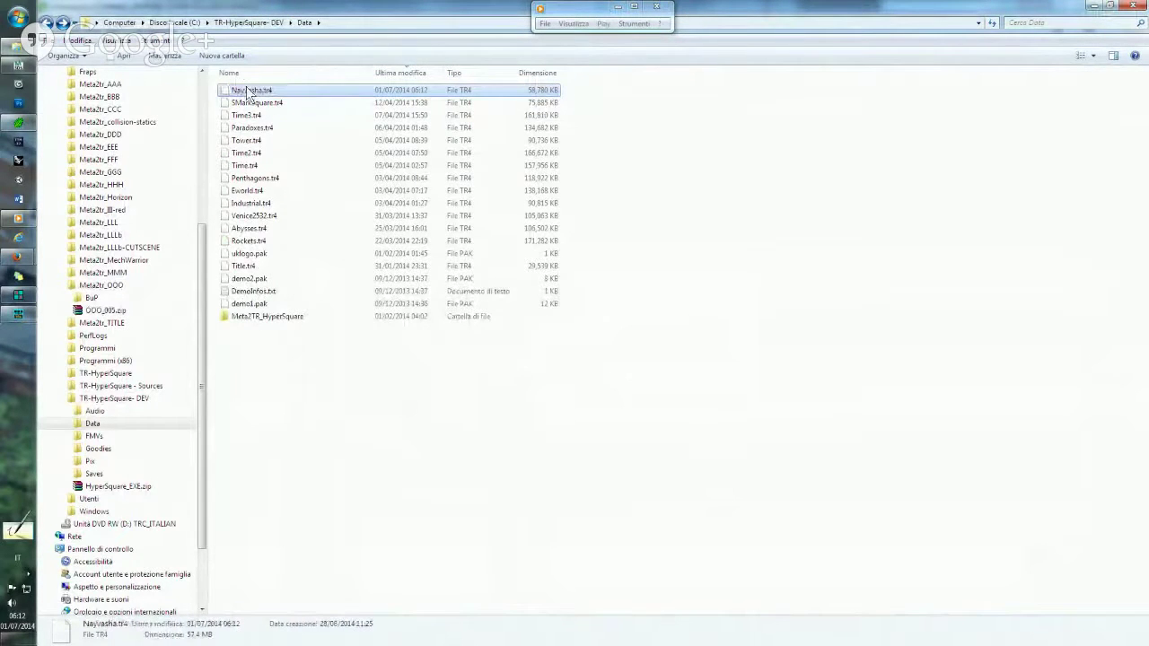
pyautogui.click(66, 19)
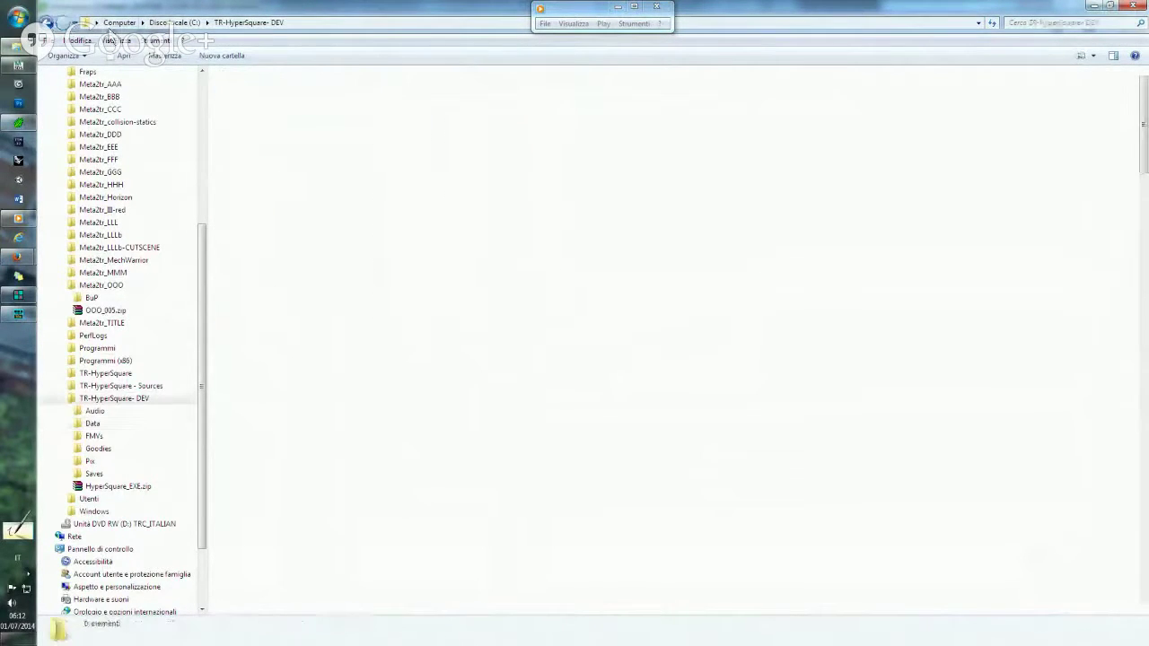
pyautogui.doubleClick(765, 110)
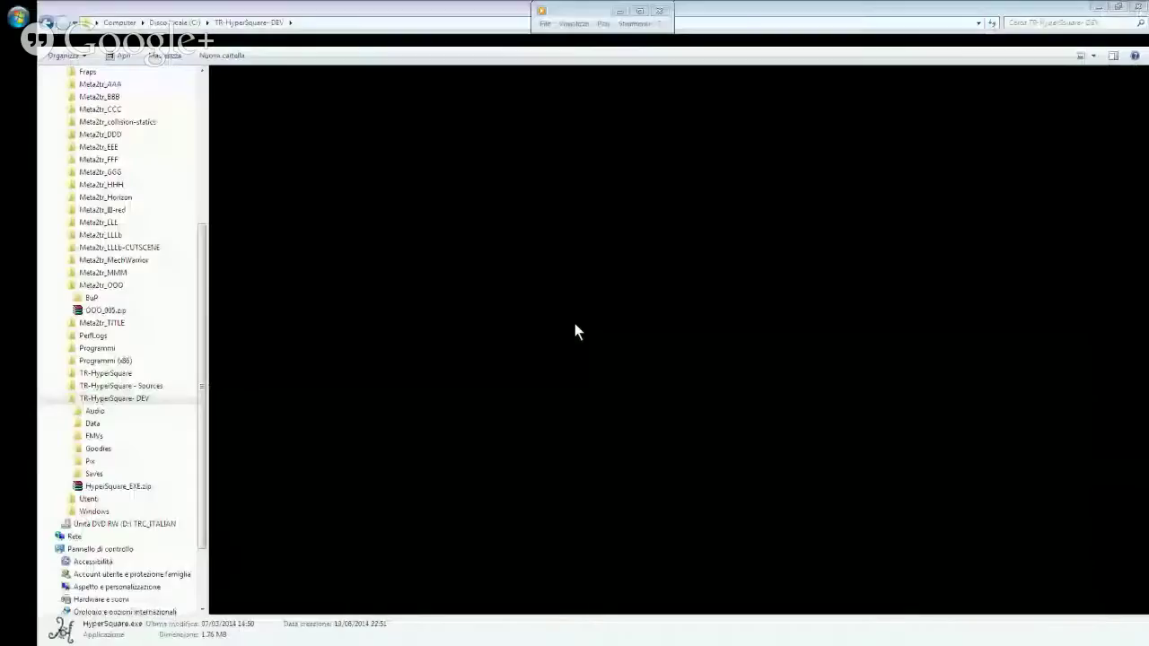
# Open Select Level, move down two entries to Naivasha Lake and load it.
pyautogui.press('Return')
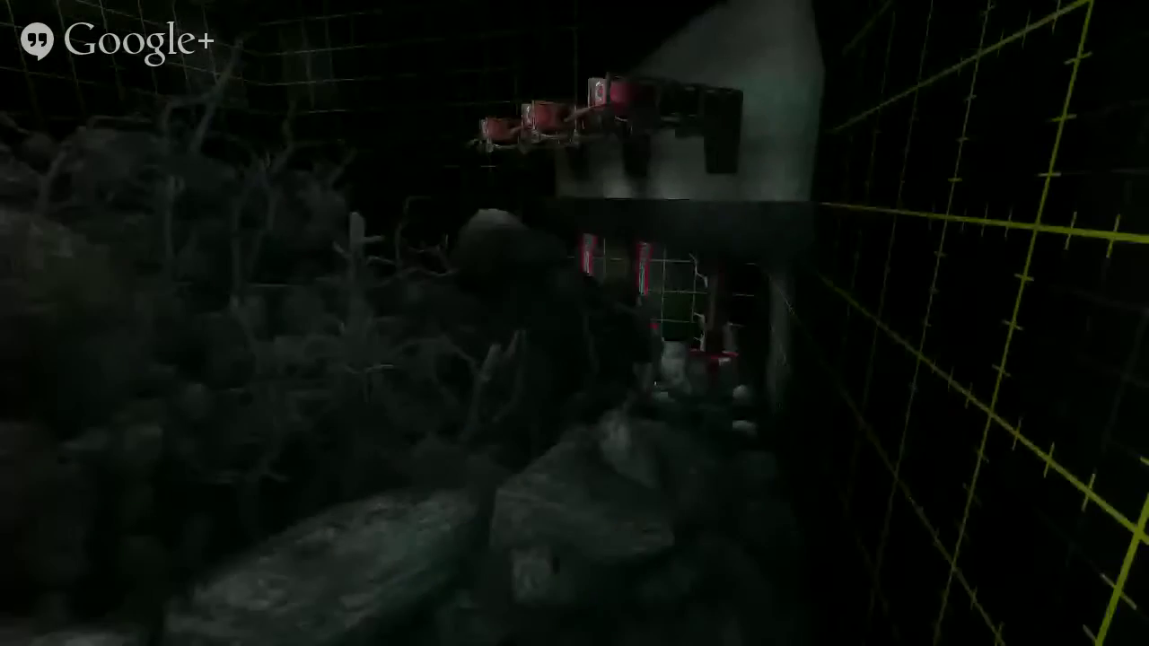
pyautogui.press('Down')
pyautogui.press('Down')
pyautogui.press('Down')
pyautogui.press('Down')
pyautogui.press('Down')
pyautogui.press('Down')
pyautogui.press('Down')
pyautogui.press('Down')
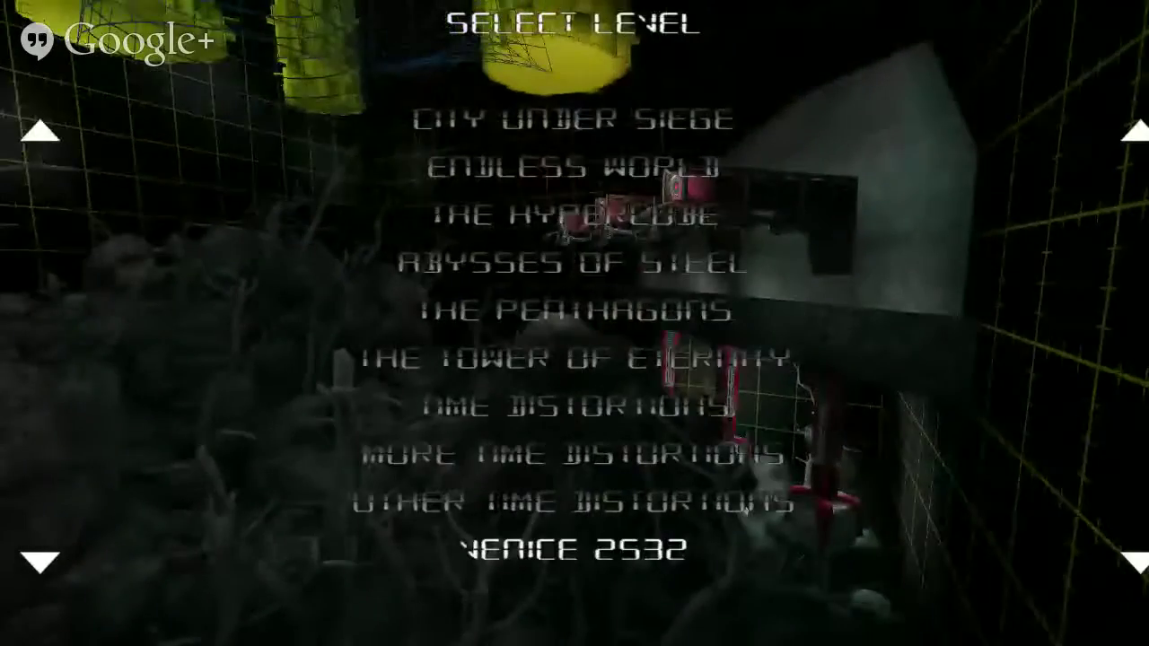
pyautogui.press('Down')
pyautogui.press('Down')
pyautogui.press('Return')
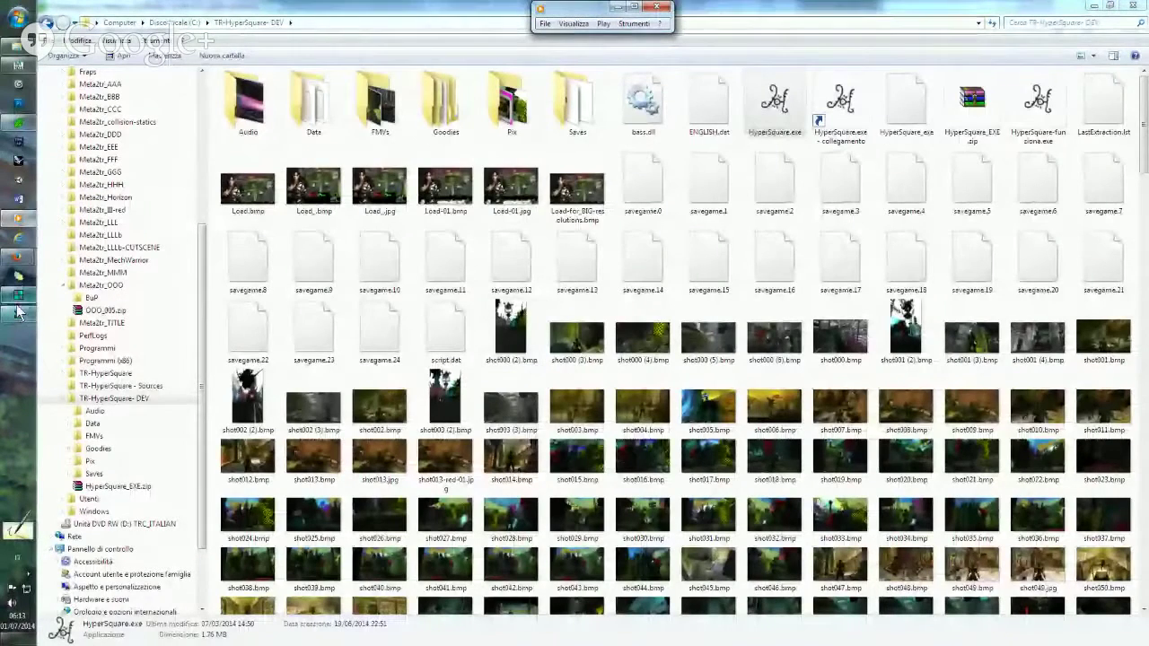
# Briefly bring the NGLE level editor forward, then switch windows from the taskbar.
pyautogui.click(19, 296)
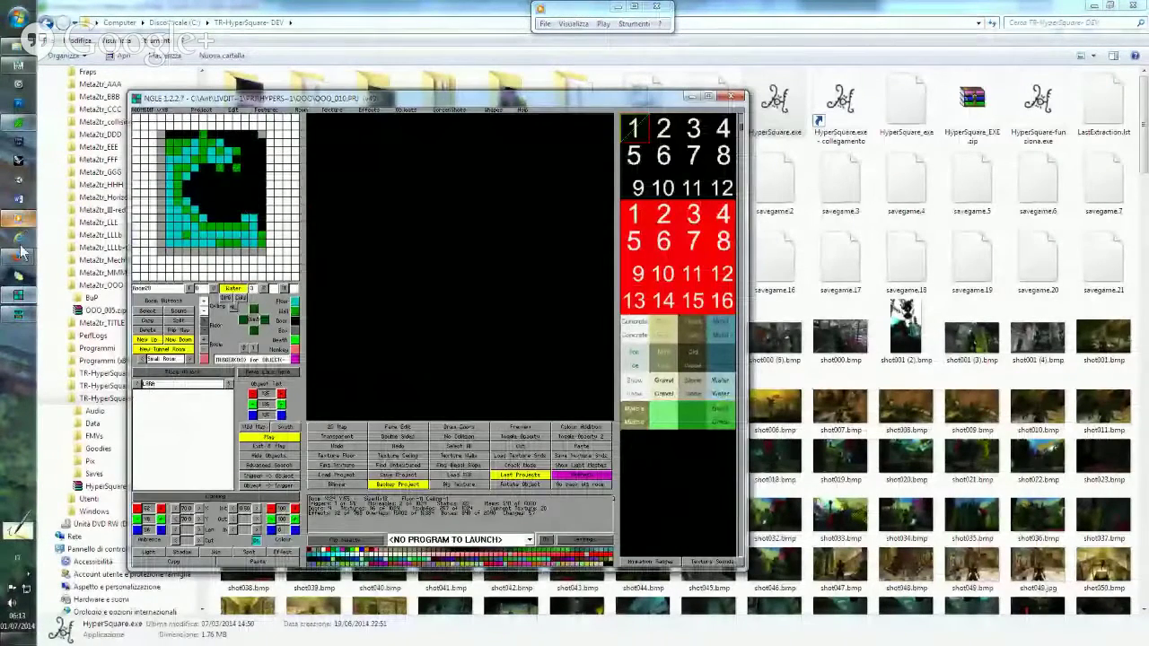
pyautogui.moveTo(18, 257)
pyautogui.click(90, 294)
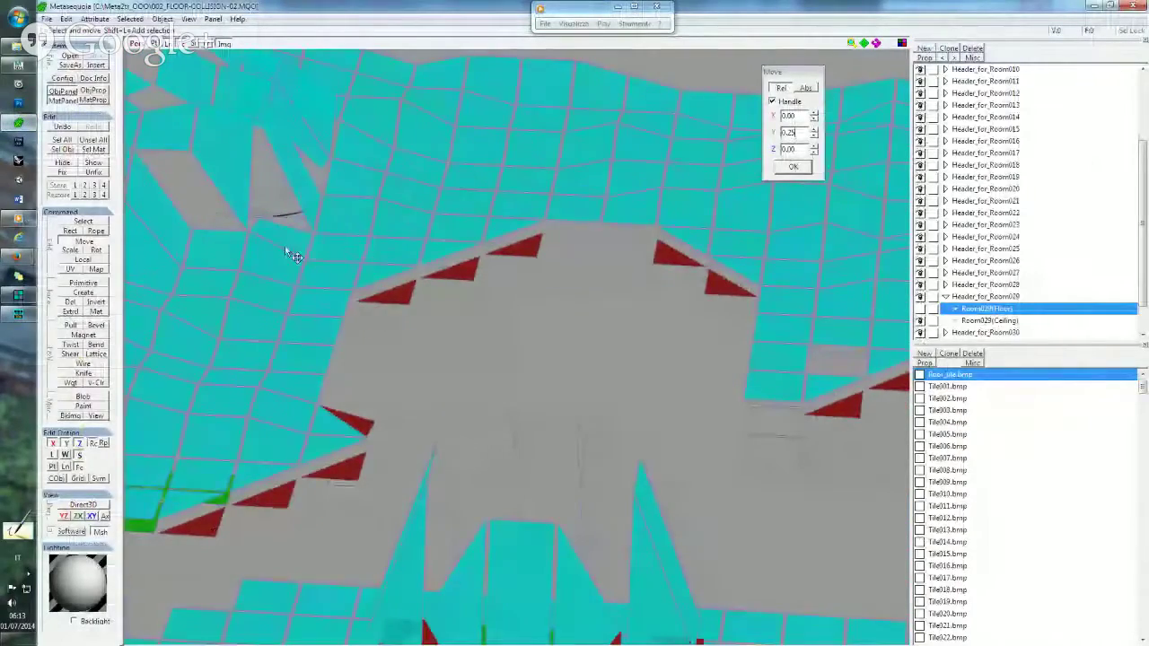
# Orbit and zoom around the raised floor mesh, then bring the Firefox Hangout window forward.
pyautogui.moveTo(291, 256); pyautogui.dragTo(476, 297, button='right')
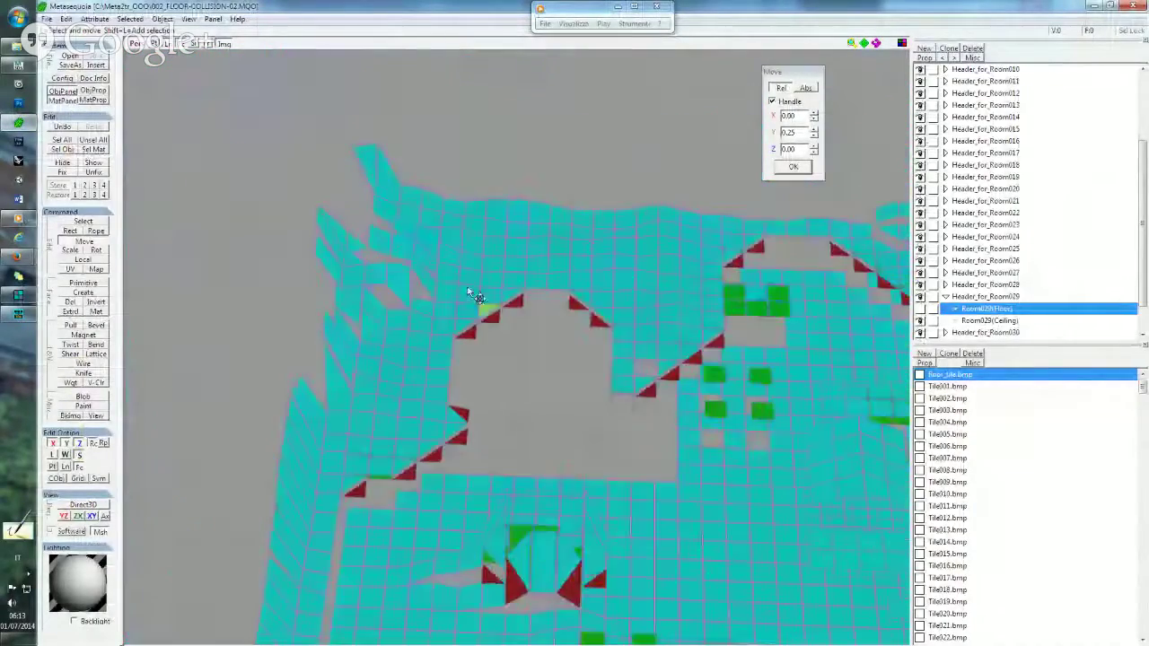
pyautogui.moveTo(586, 328); pyautogui.dragTo(496, 259, button='right')
pyautogui.moveTo(595, 294); pyautogui.dragTo(636, 407, button='right')
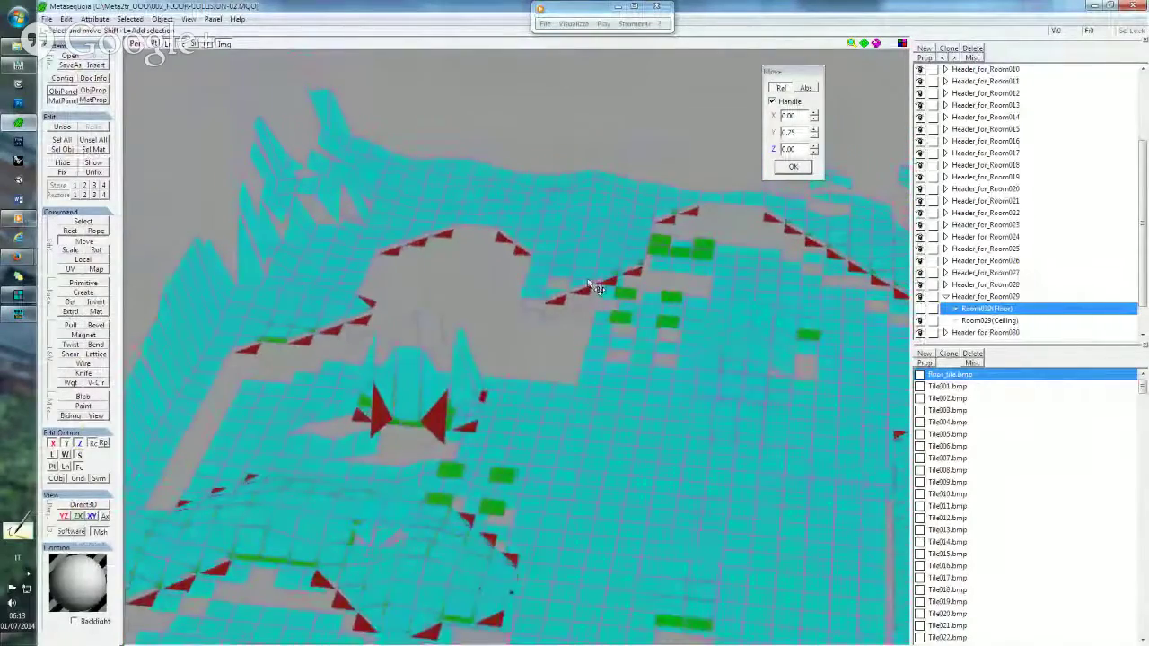
pyautogui.scroll(2, 583, 325)
pyautogui.scroll(1, 589, 321)
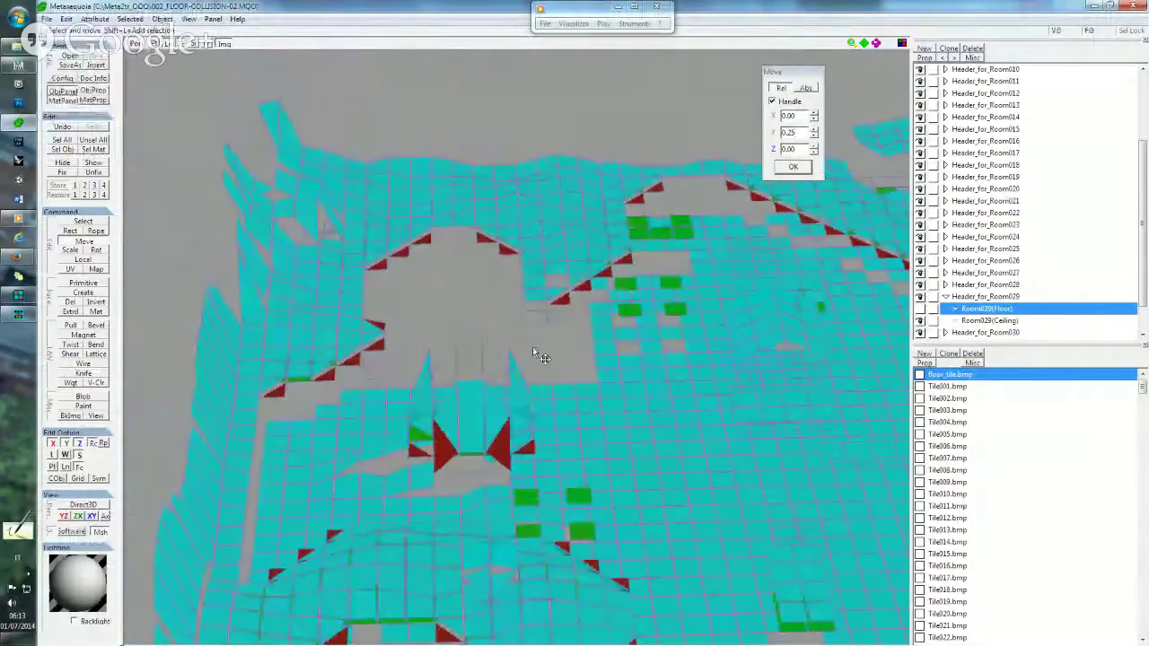
pyautogui.moveTo(526, 352)
pyautogui.mouseDown(button='right')
pyautogui.moveTo(556, 361)
pyautogui.moveTo(545, 360)
pyautogui.mouseUp(button='right')
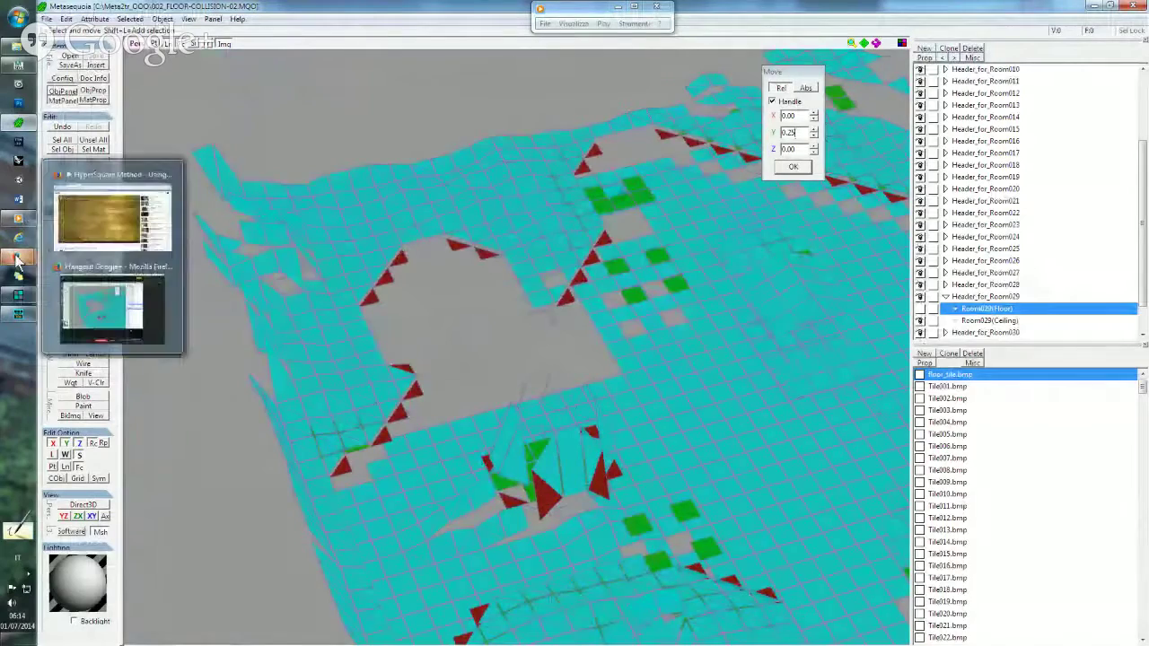
pyautogui.moveTo(18, 257)
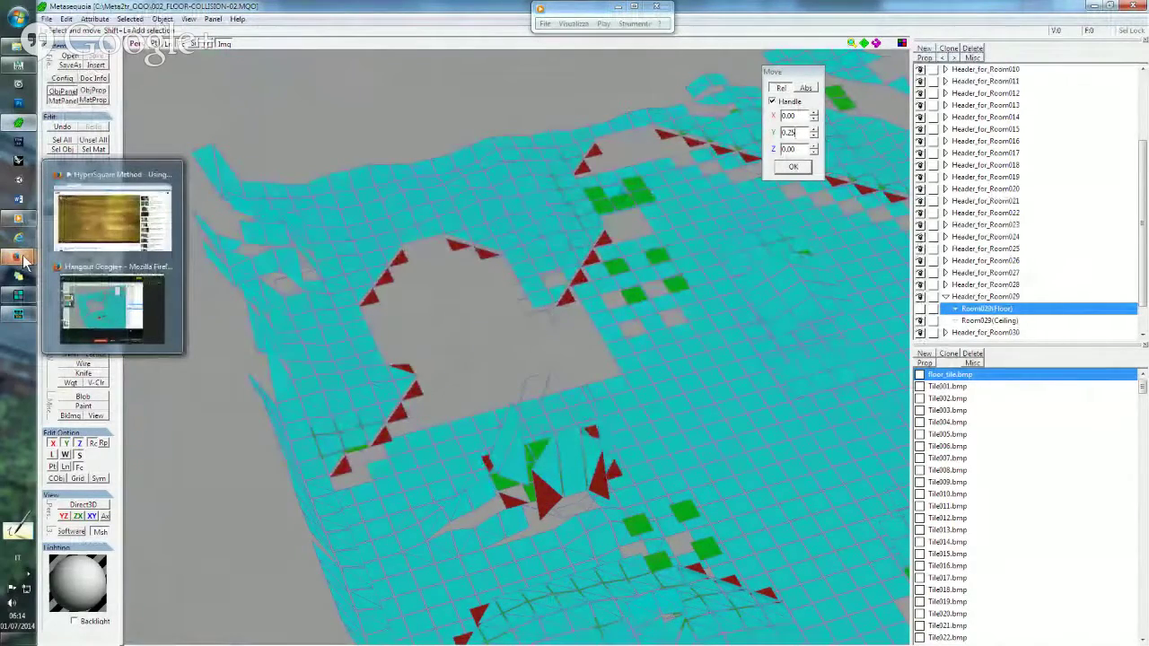
pyautogui.click(116, 299)
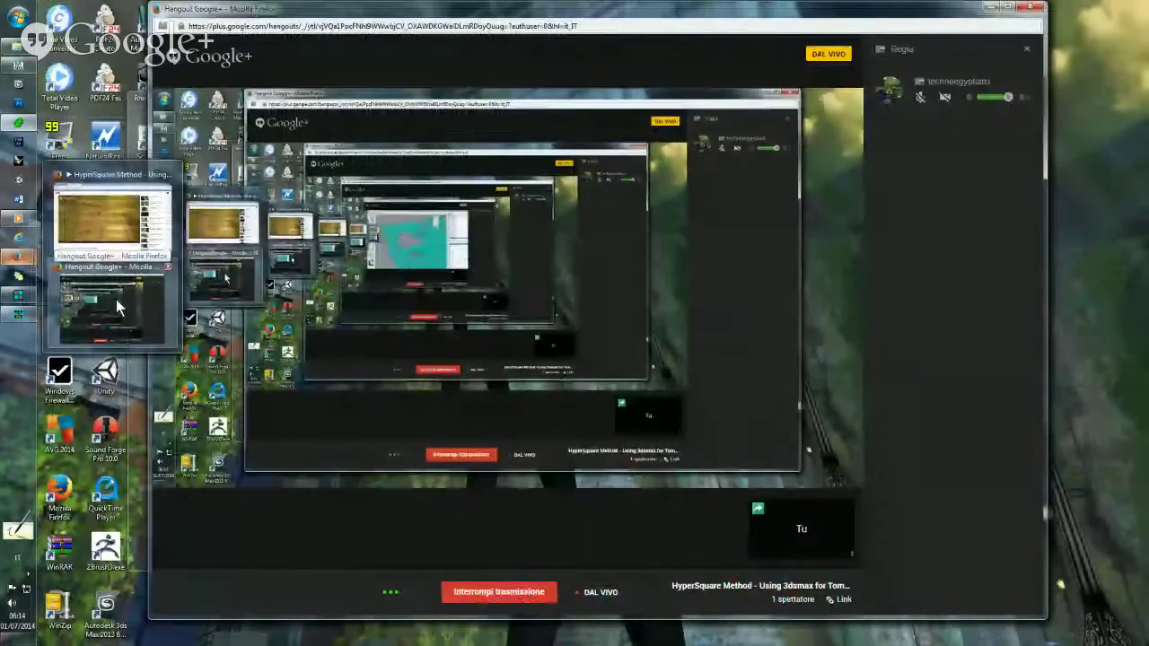
pyautogui.click(113, 301)
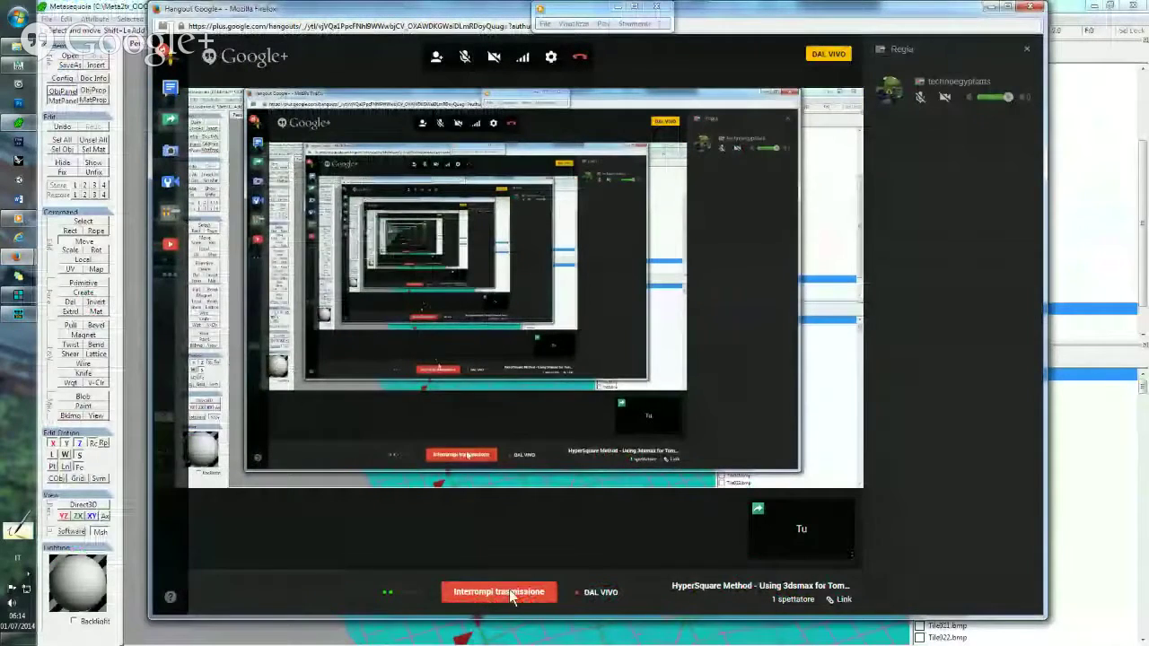